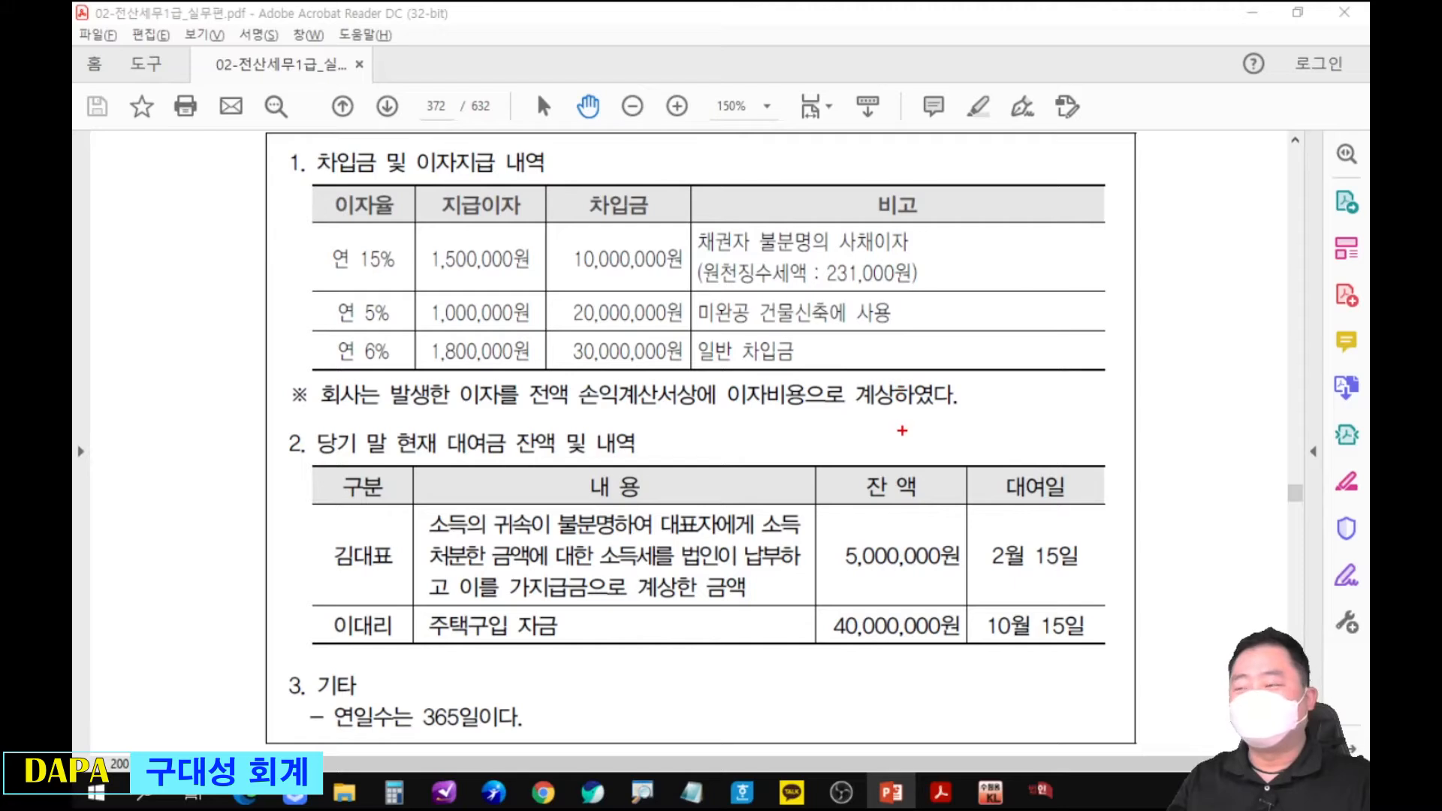
Handwrite "가+부+동" in red above the 비고 column of the borrowings table, and clear the writing.
mouse_move(1019, 165)
mouse_down()
mouse_move(1033, 163)
mouse_move(1027, 184)
mouse_up()
mouse_move(1049, 149)
mouse_down()
mouse_move(1049, 188)
mouse_move(1061, 165)
mouse_up()
mouse_move(1067, 165)
mouse_down()
mouse_move(1083, 163)
mouse_move(1075, 182)
mouse_move(1114, 146)
mouse_move(1136, 171)
mouse_up()
drag(1147, 153, 1166, 161)
drag(1158, 162, 1169, 171)
drag(1160, 176, 1163, 176)
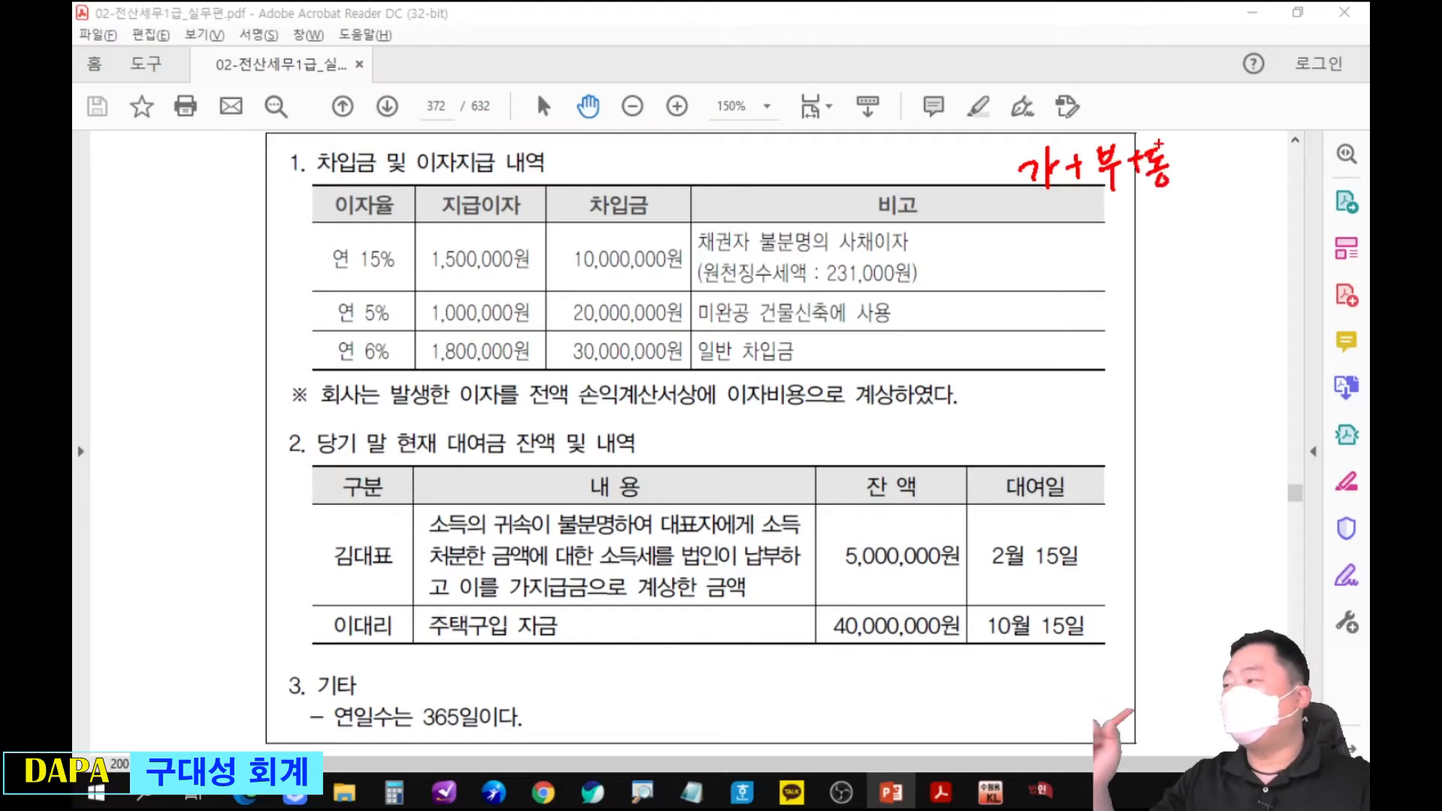
key(Escape)
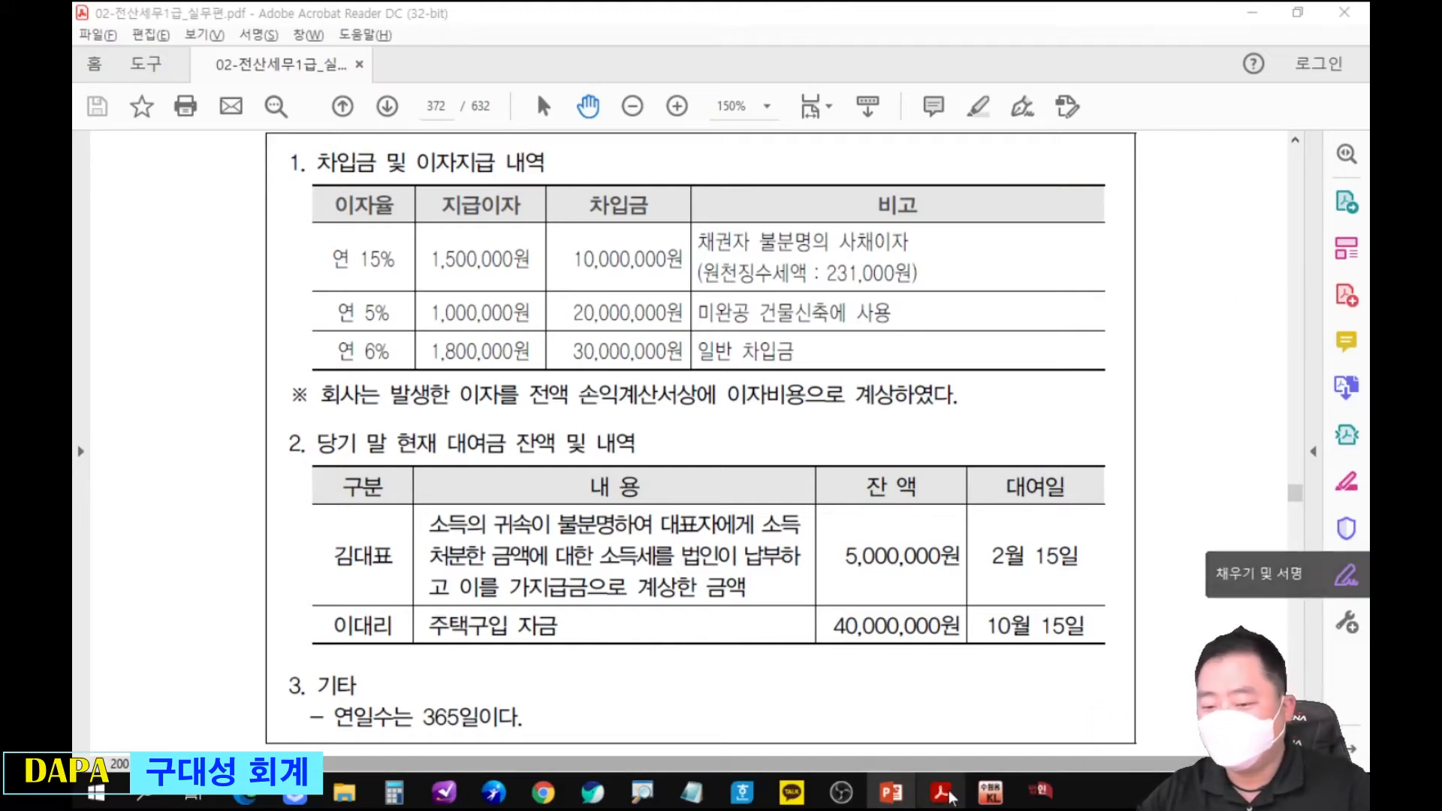
Switch to the KcLep program for the 66th exam (제66회 전산세무1급) and exit it.
click(991, 791)
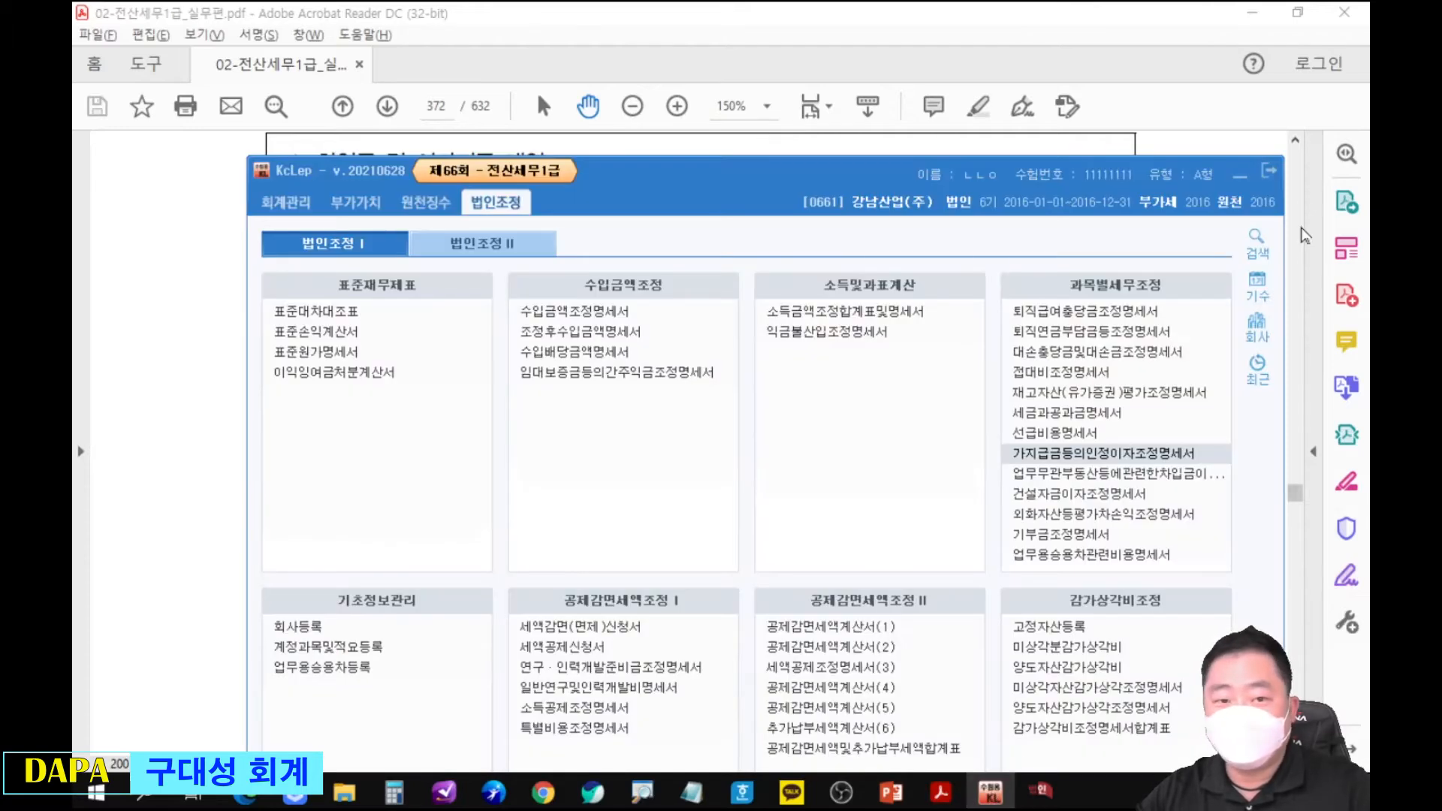
click(1268, 171)
click(793, 565)
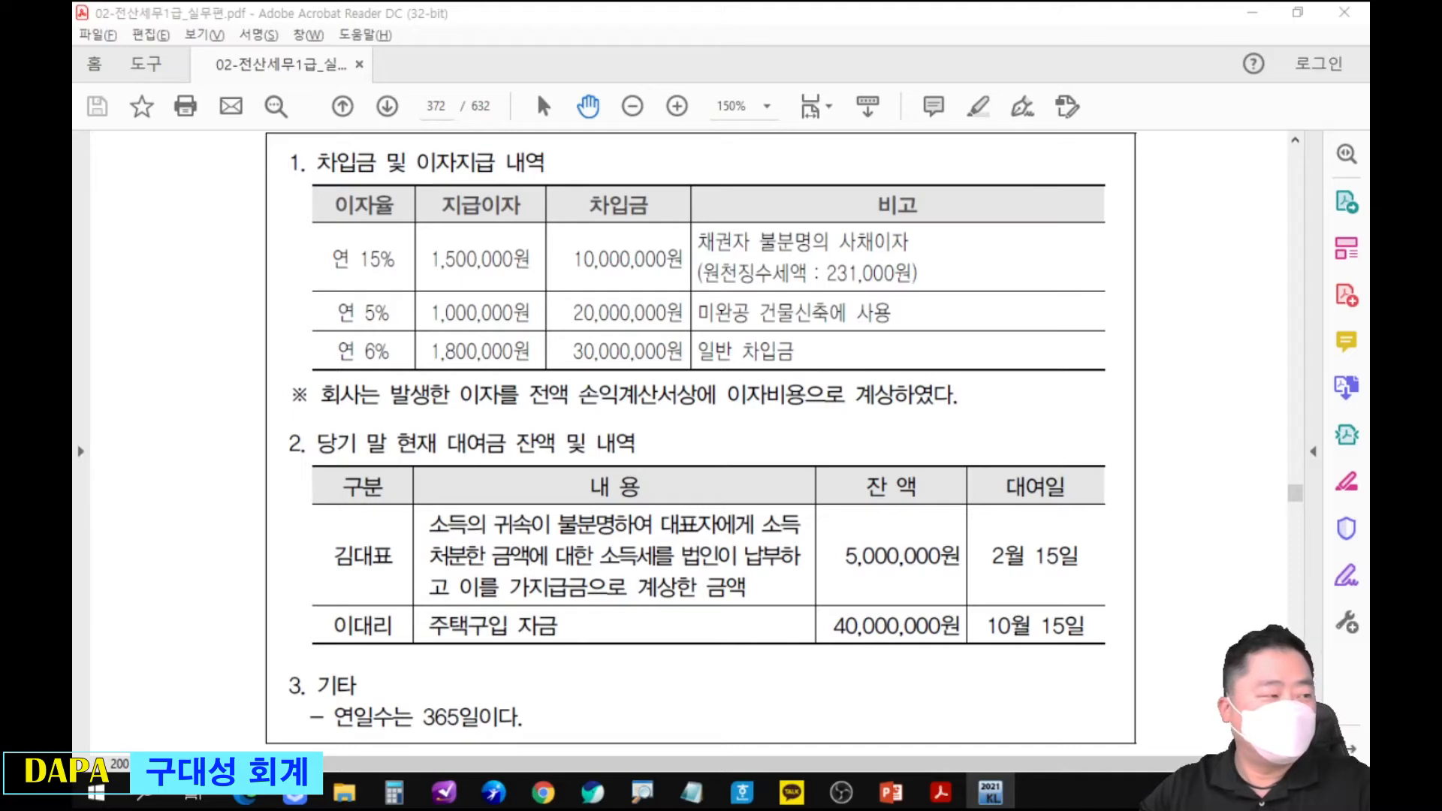
Switch to KcLep 2021, open the 업무무관부동산등에관련한차입금이자조정명세서 form and reposition its window over the PDF.
click(990, 792)
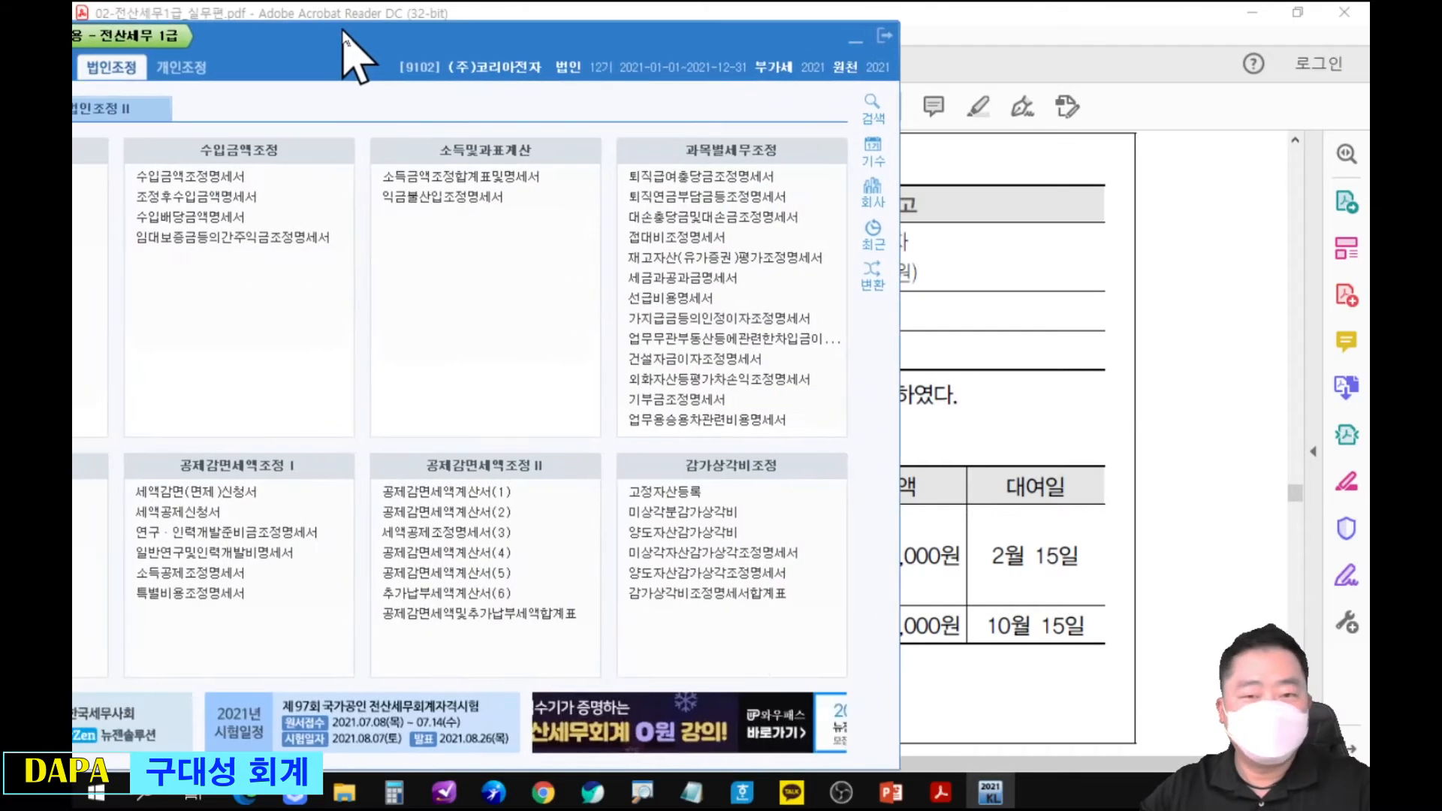
click(706, 342)
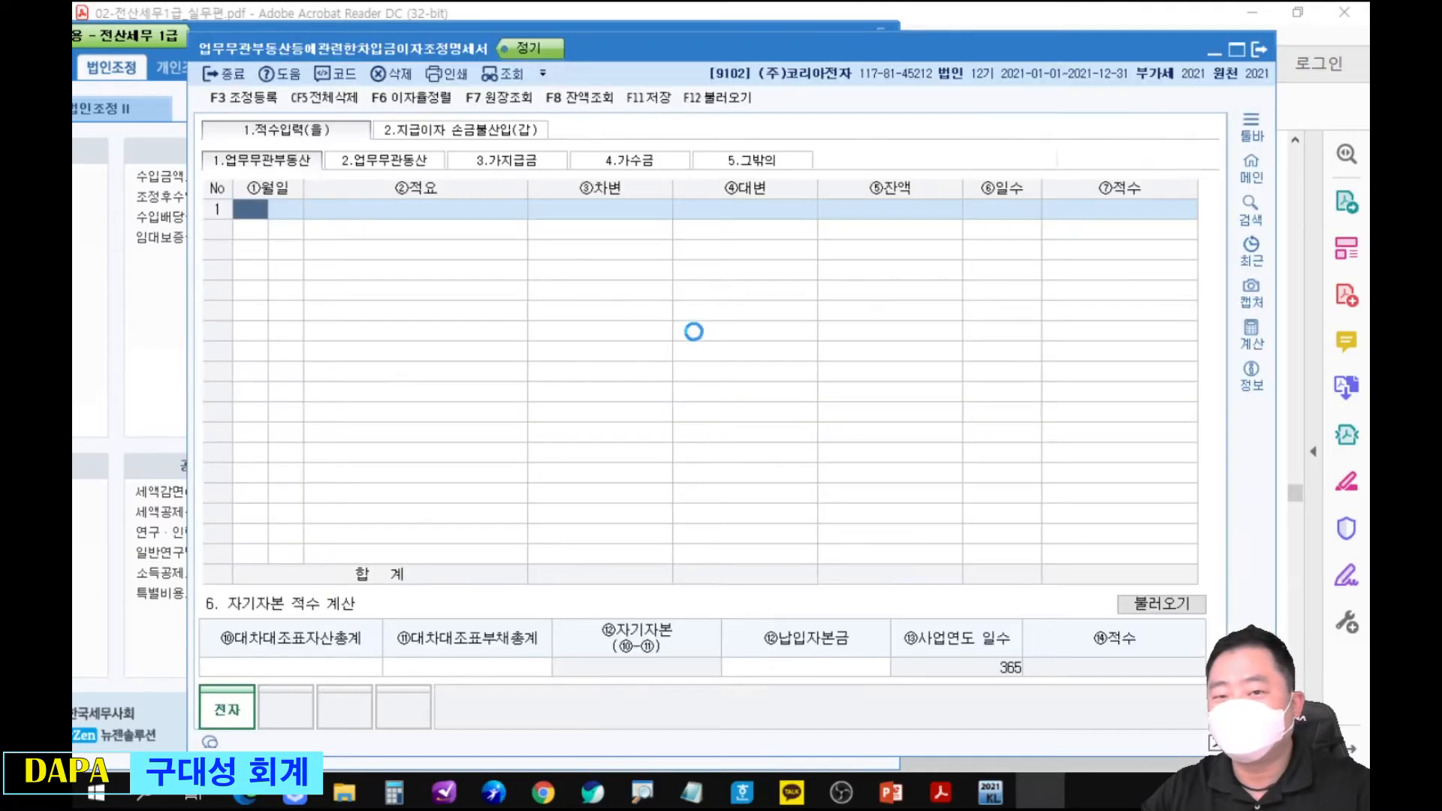
drag(703, 49, 72, 49)
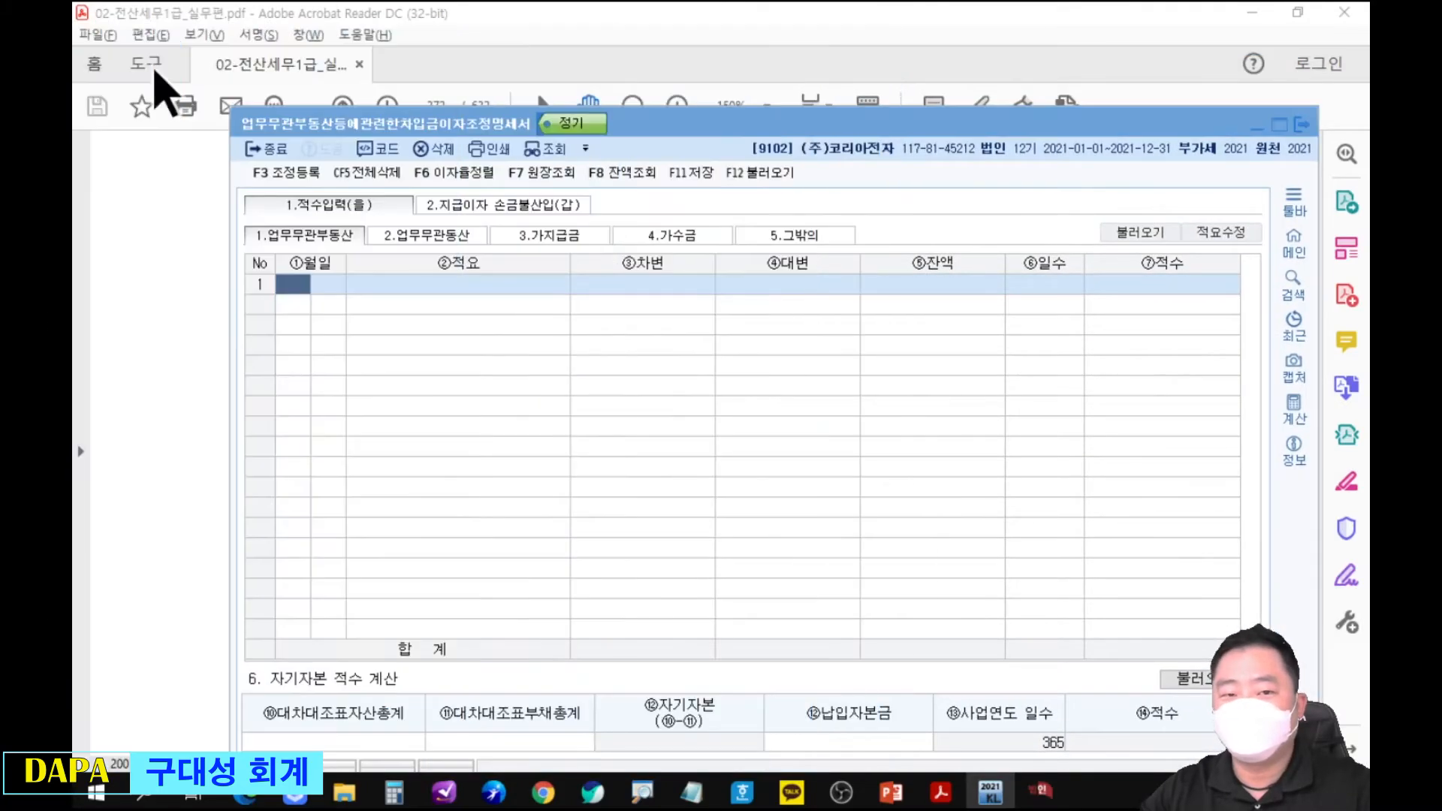
drag(679, 131, 690, 113)
Circle the 업무무관부동산, 업무무관동산 and 가지급금 tabs in red, link the last to 가수금, and clear the marks.
mouse_move(300, 208)
mouse_down()
mouse_move(346, 239)
mouse_move(485, 197)
mouse_move(451, 192)
mouse_move(605, 207)
mouse_move(582, 241)
mouse_move(623, 262)
mouse_move(681, 232)
mouse_up()
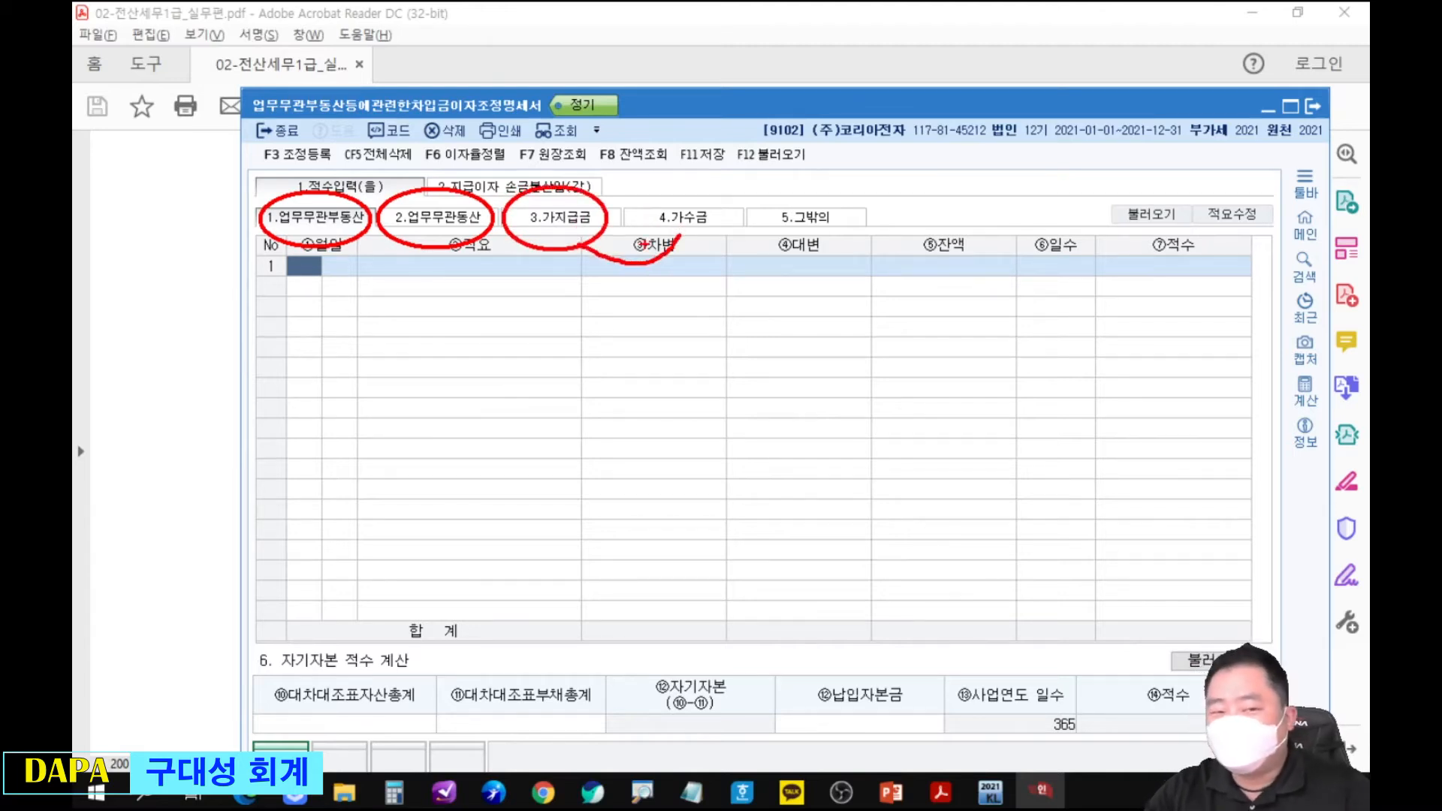
key(Escape)
Display the form's 3.가지급금 sheet and bring up the year-end loan balance table in the PDF.
click(180, 304)
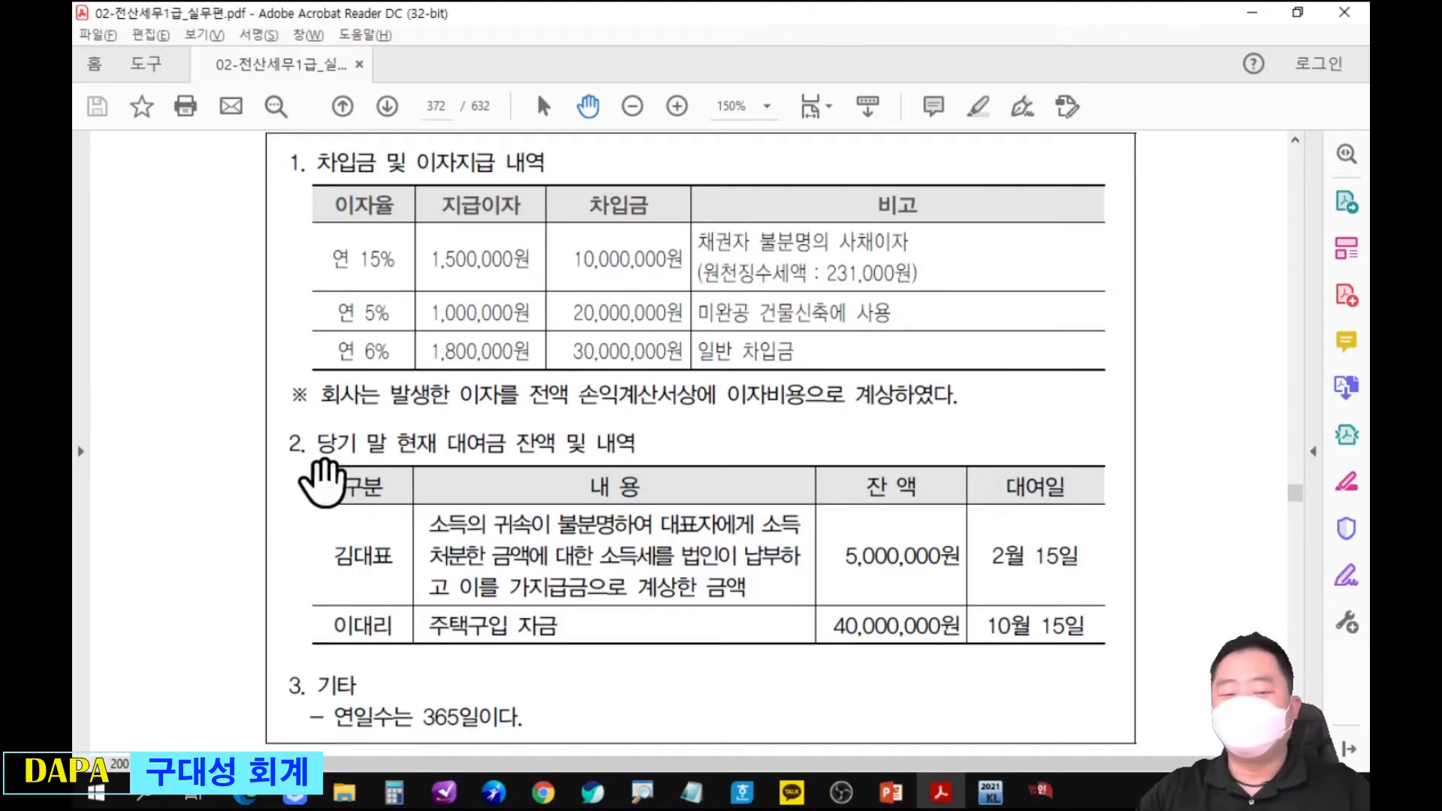
key(alt+Tab)
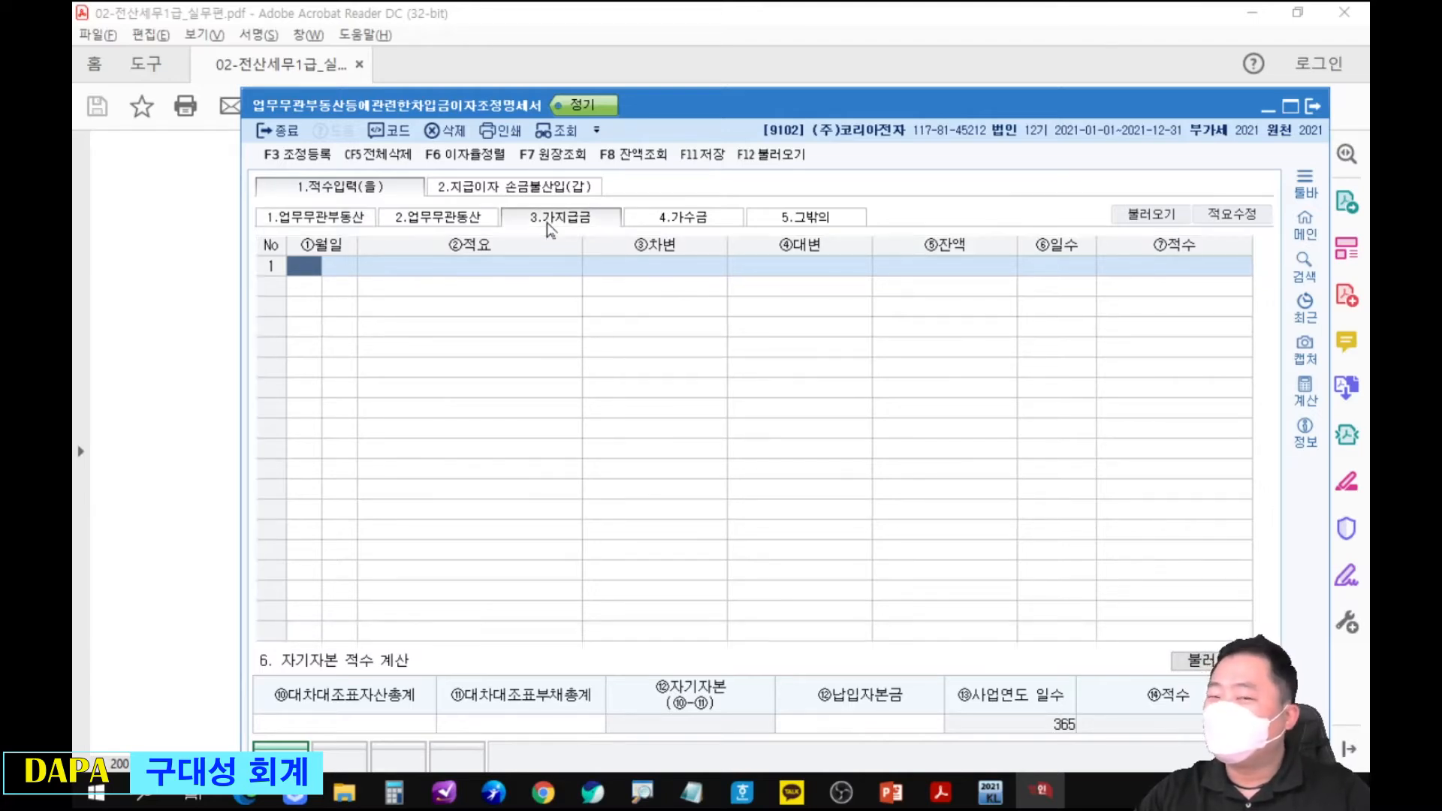
click(171, 328)
scroll(511, 563, down, 4)
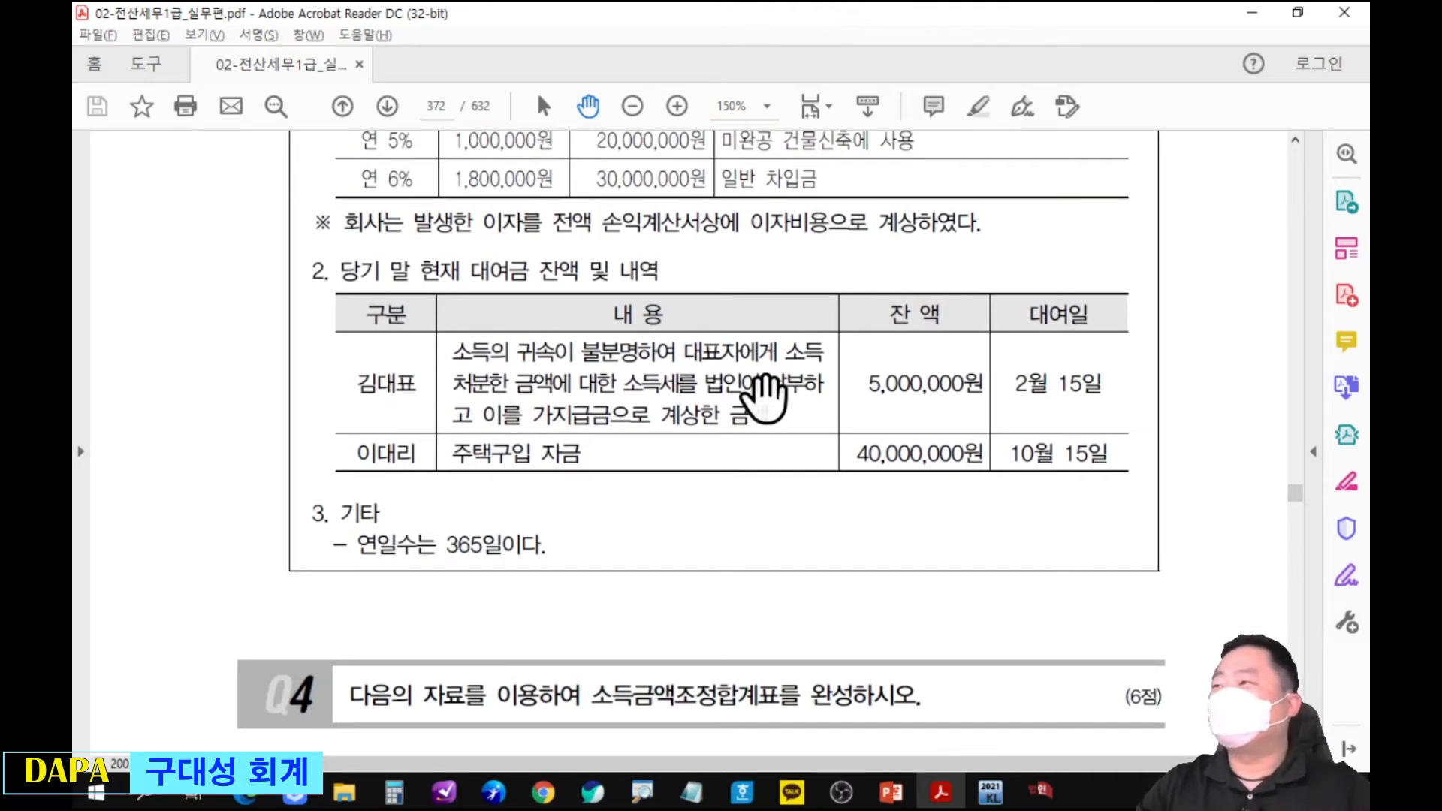
Mark up the loan table by underlining 소득세를 법인이 납부하고, crossing out 5,000,000원 and circling 40,000,000원, and clear the marks.
key(alt+Tab)
key(alt+Tab)
key(ctrl+2)
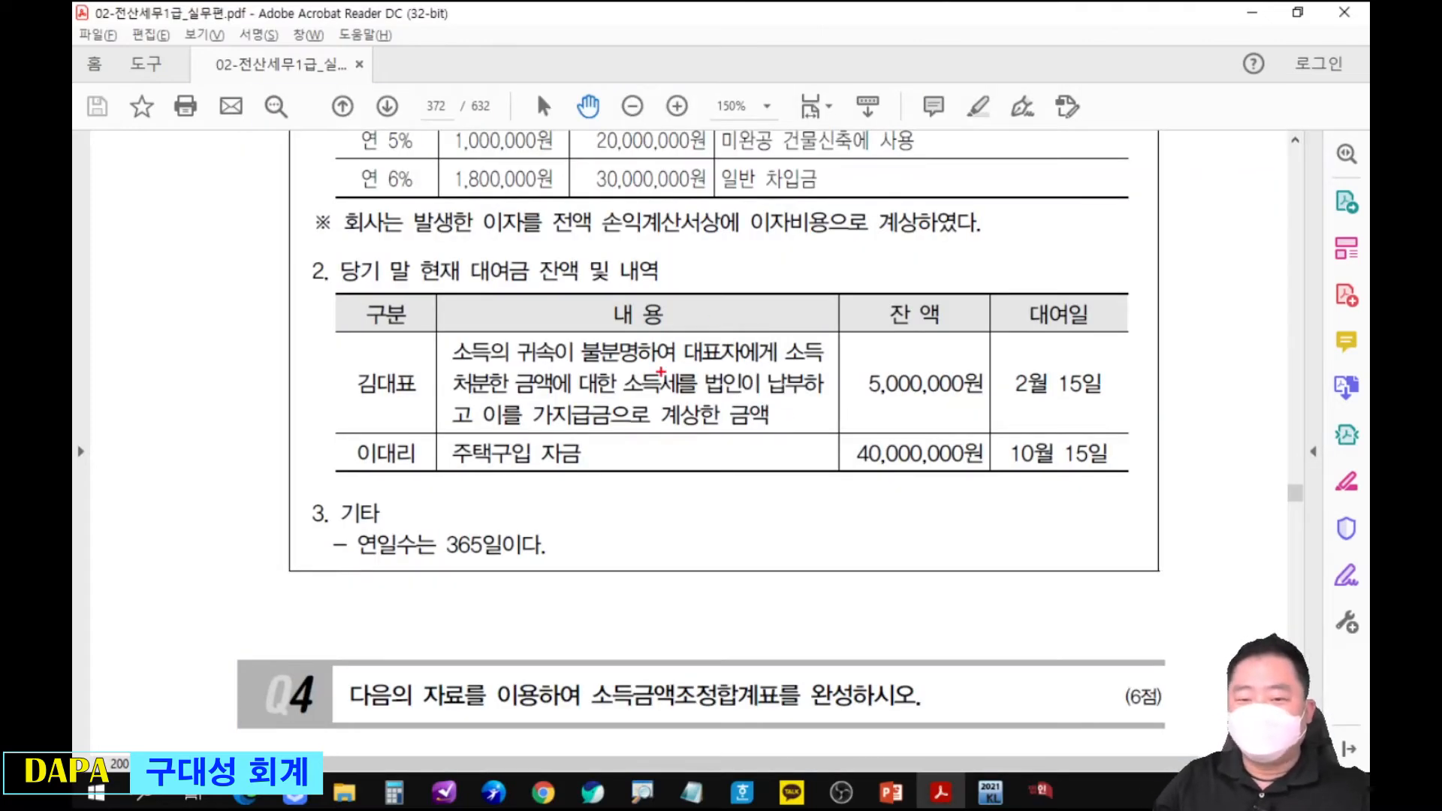
drag(615, 396, 807, 395)
drag(451, 432, 481, 430)
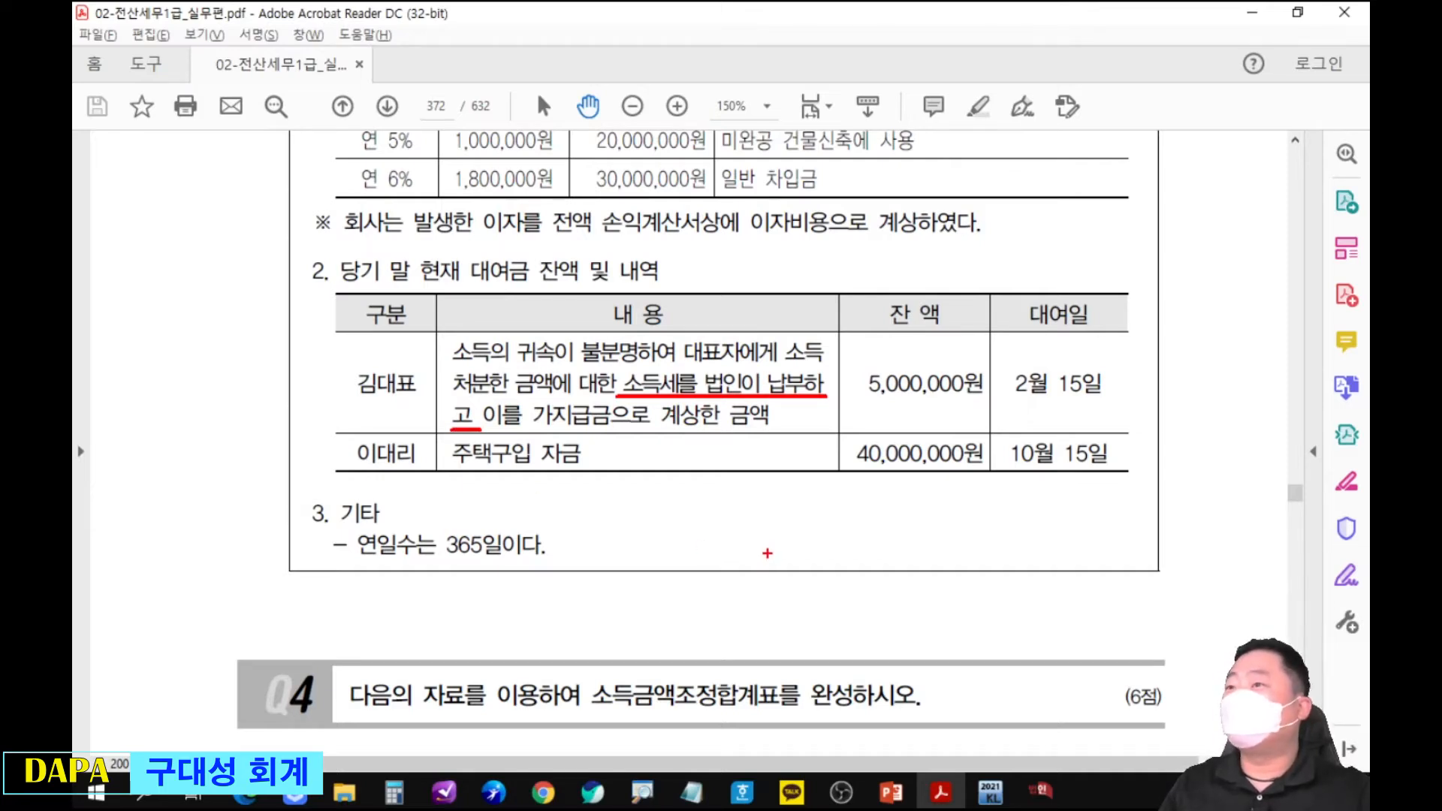
drag(876, 347, 932, 421)
drag(948, 334, 877, 422)
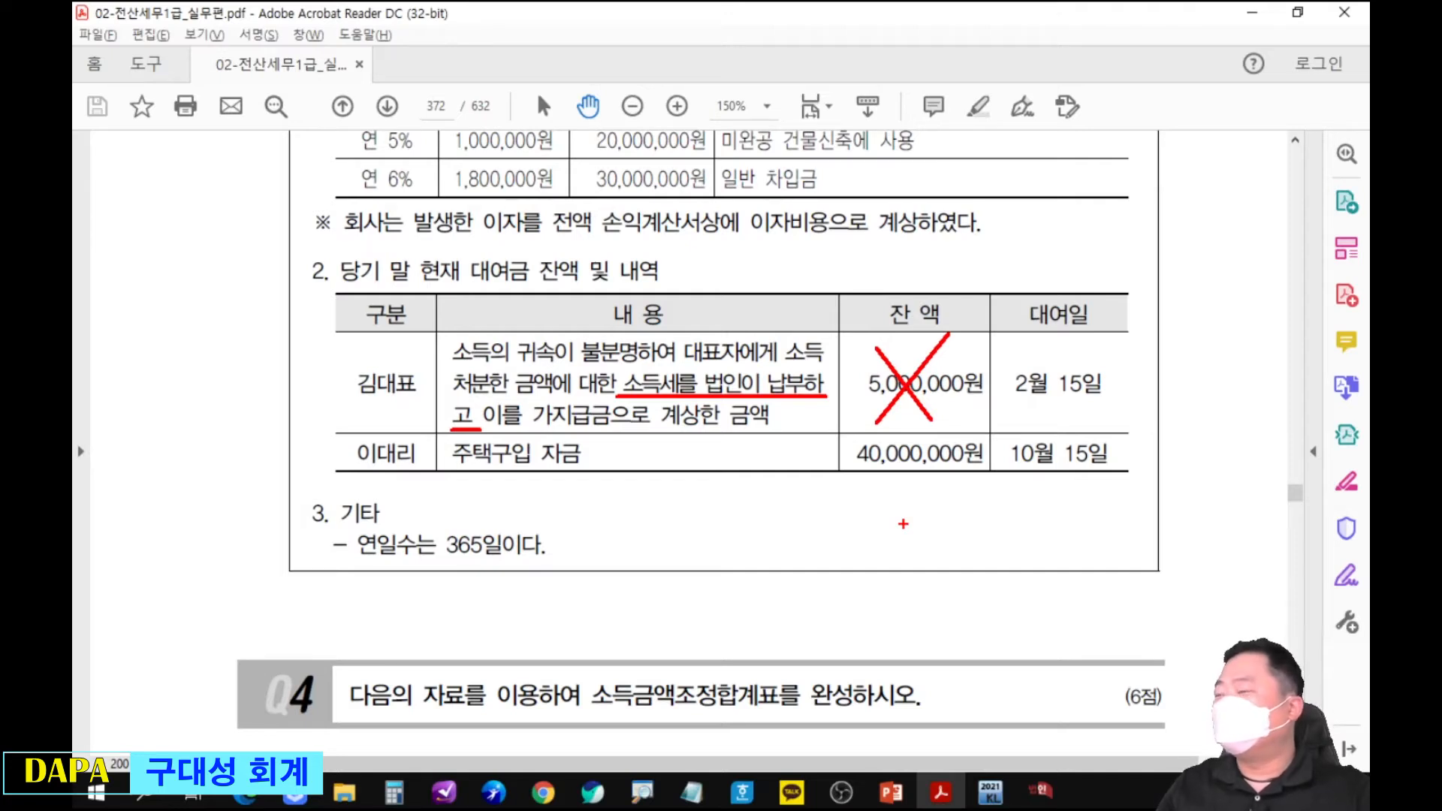
mouse_move(834, 412)
mouse_down()
mouse_move(976, 485)
mouse_move(948, 413)
mouse_up()
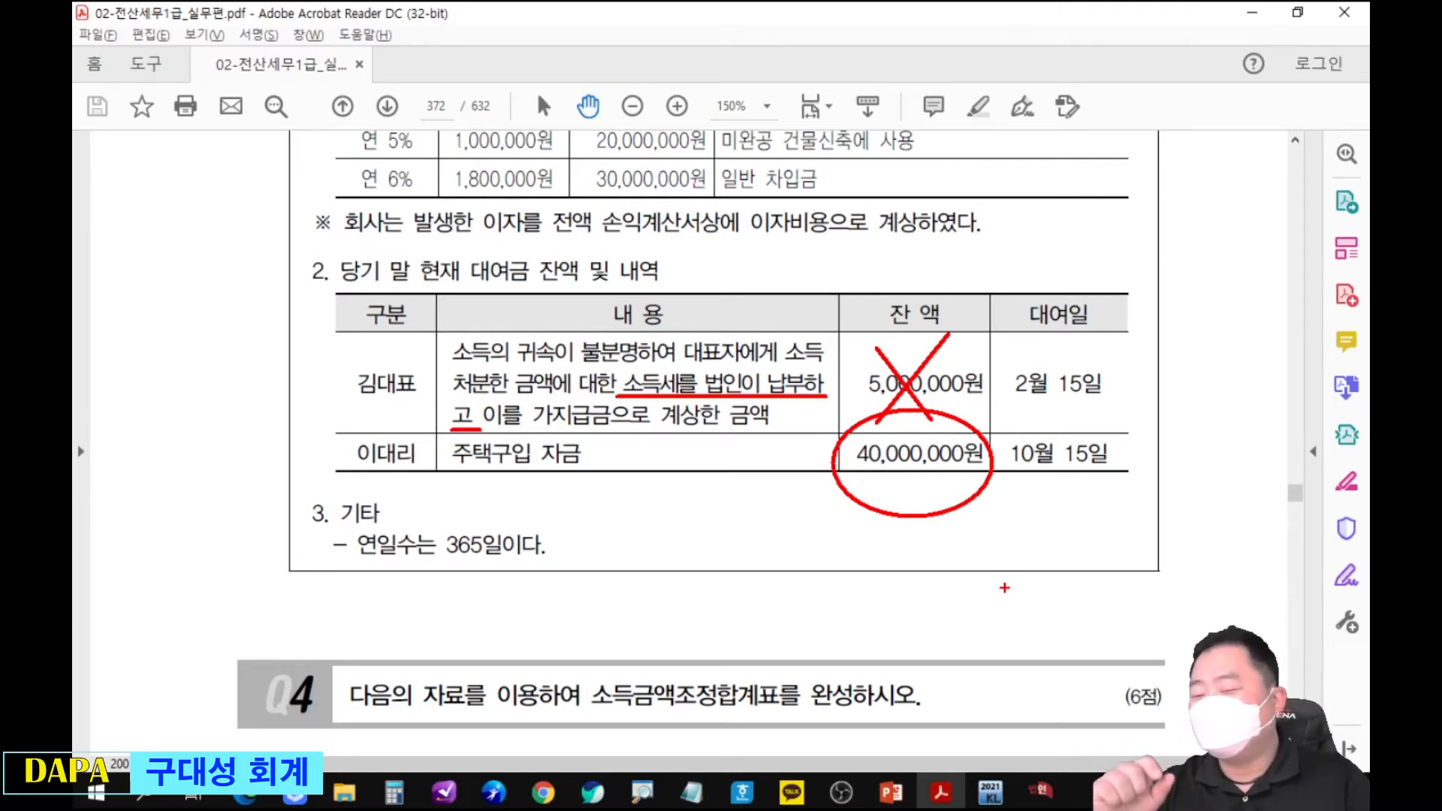
key(Escape)
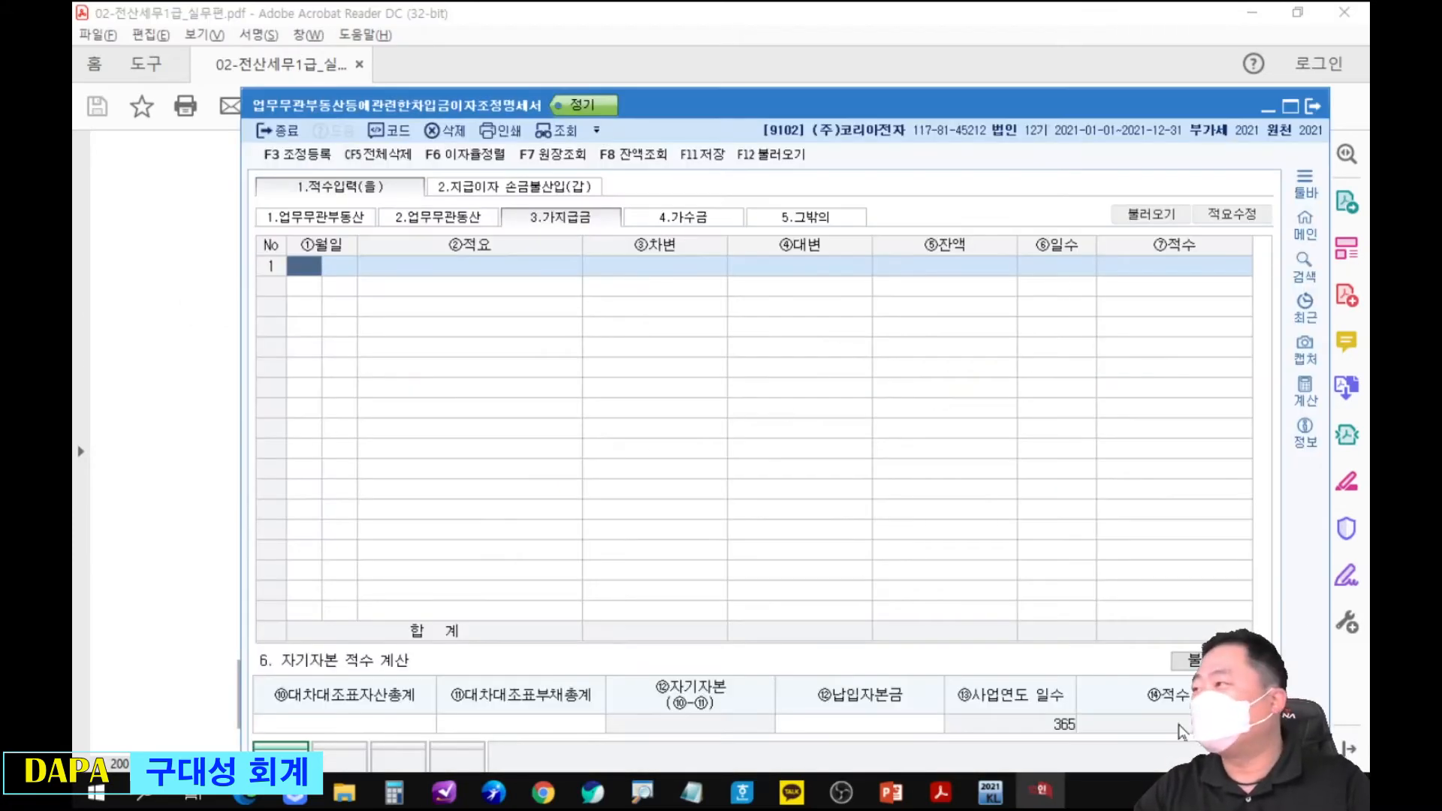
Place the form below the loan table and enter a 가지급금 row dated 10/15 with 적요 지급 and 차변 40,000,000.
drag(1059, 112, 1031, 497)
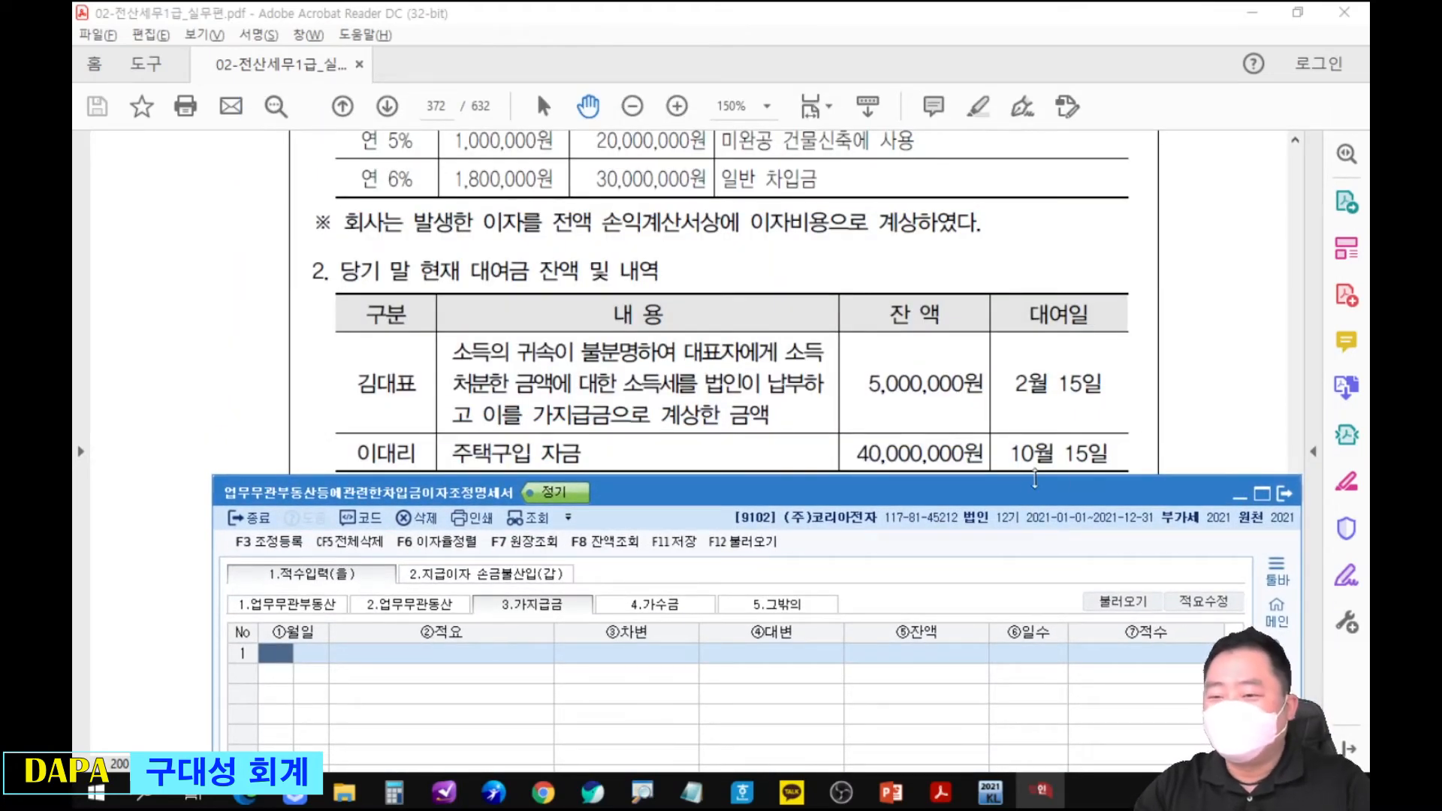
text(10)
key(Return)
text(15)
key(Return)
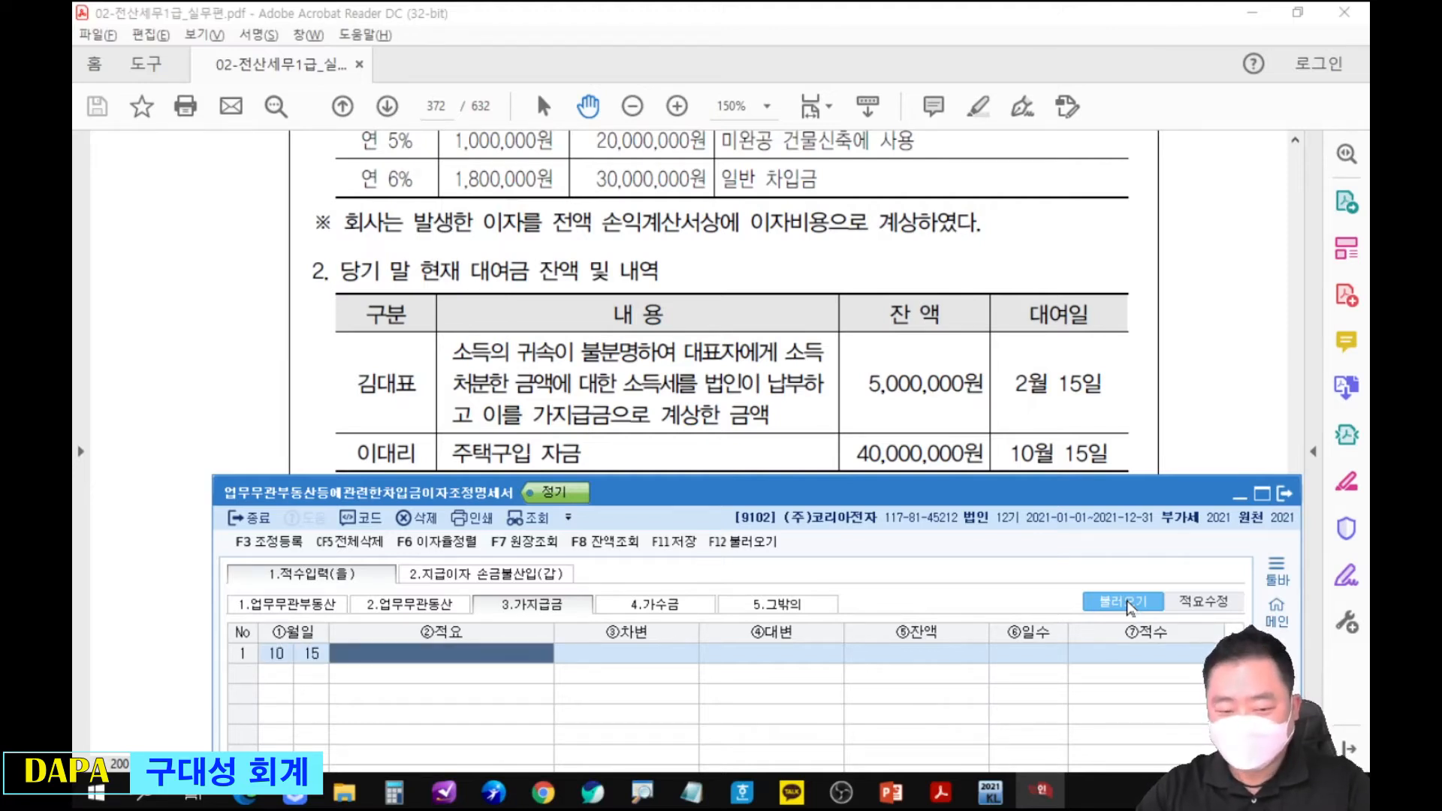
text(2)
key(Return)
text(40000000)
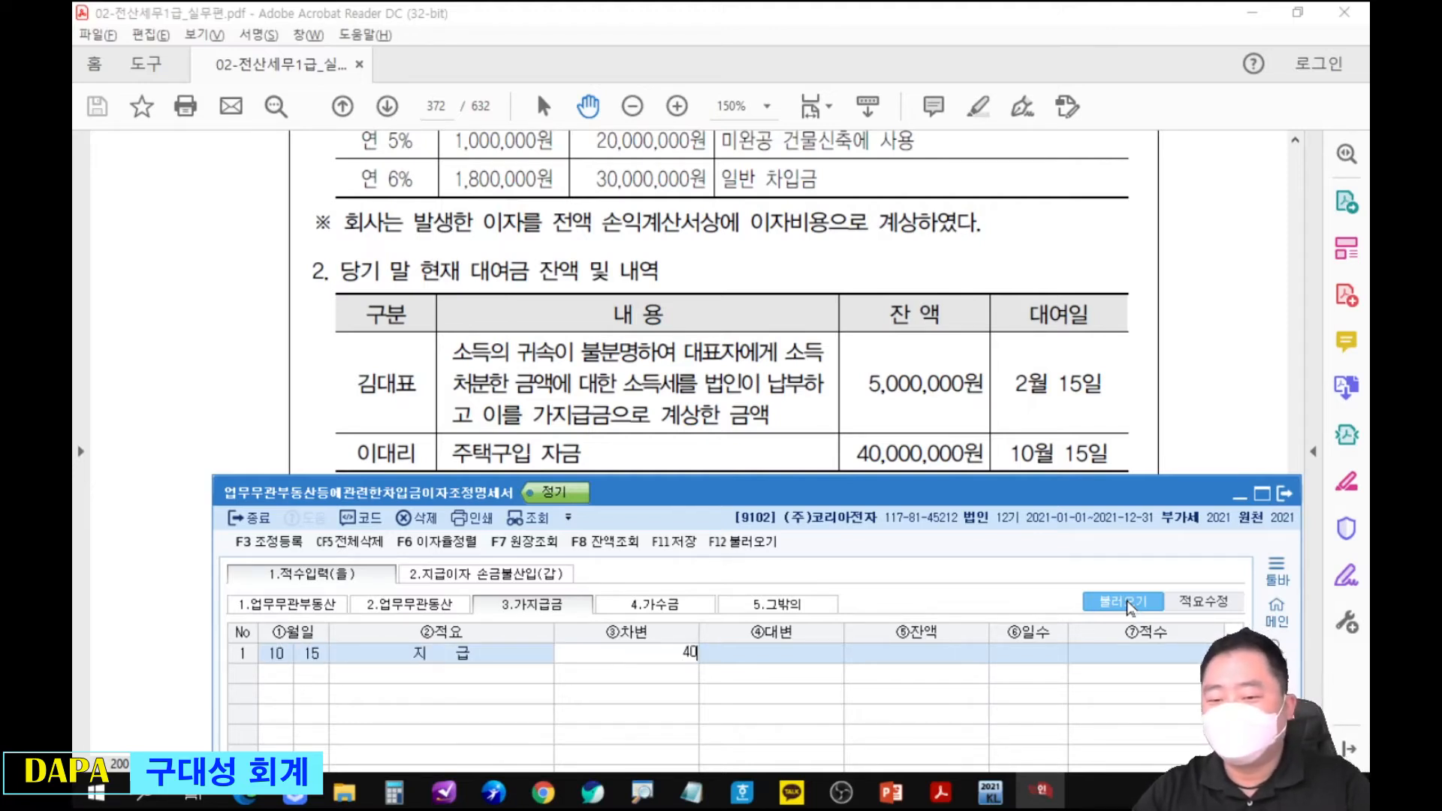
key(Return)
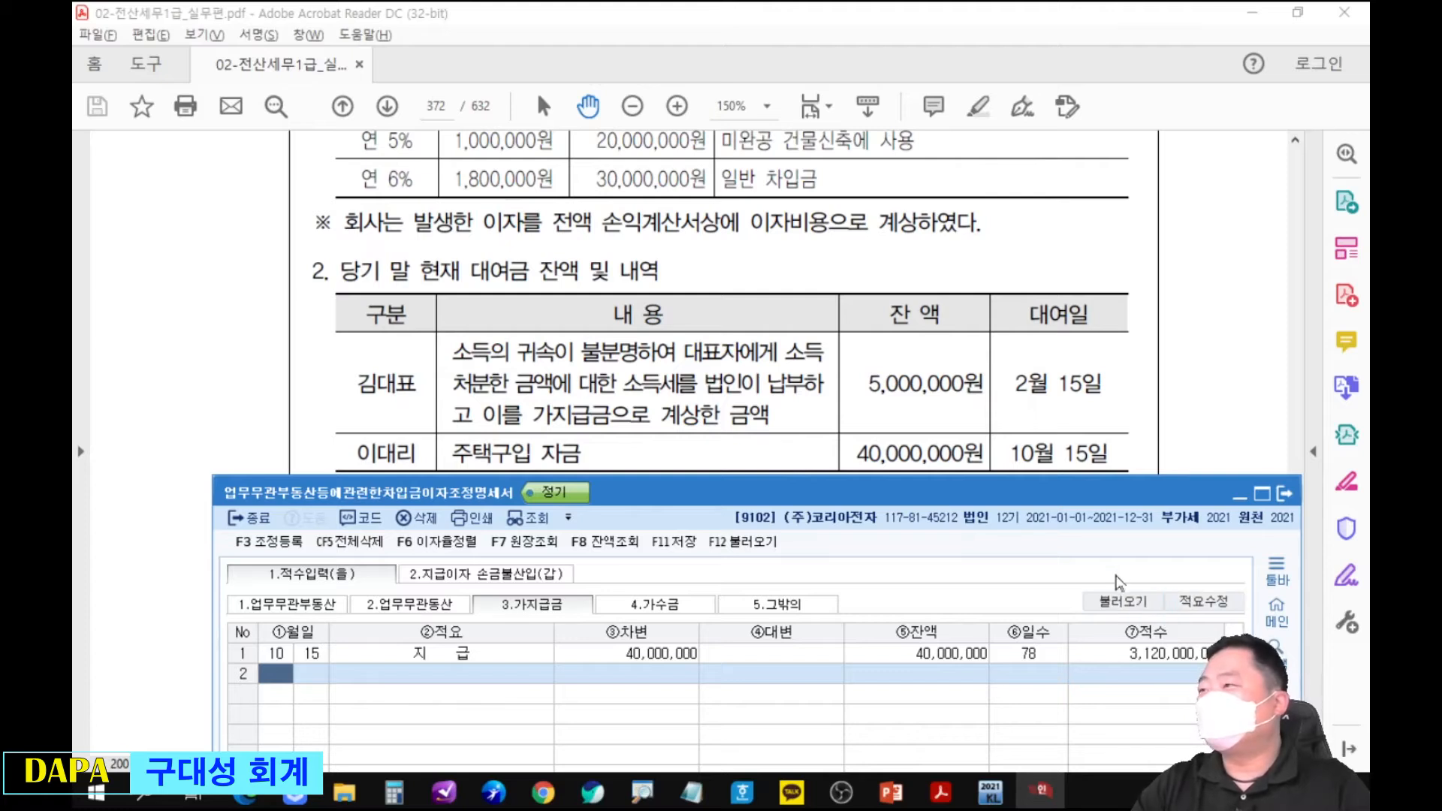
Bring the PDF's 차입금 및 이자지급 내역 table into view and open the form's 2.지급이자 손금불산입(갑) sheet.
drag(1119, 485, 1119, 354)
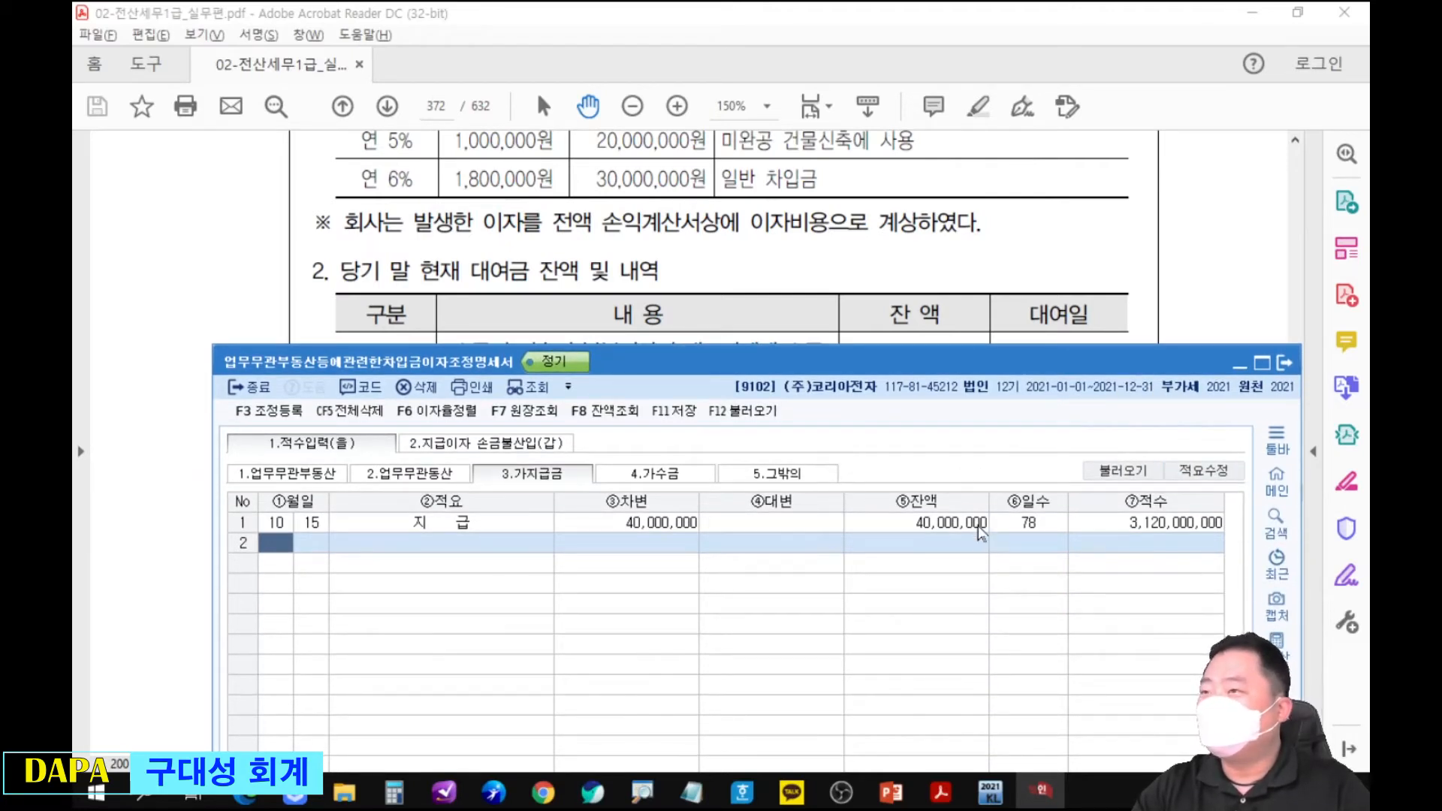
click(938, 301)
scroll(905, 406, up, 4)
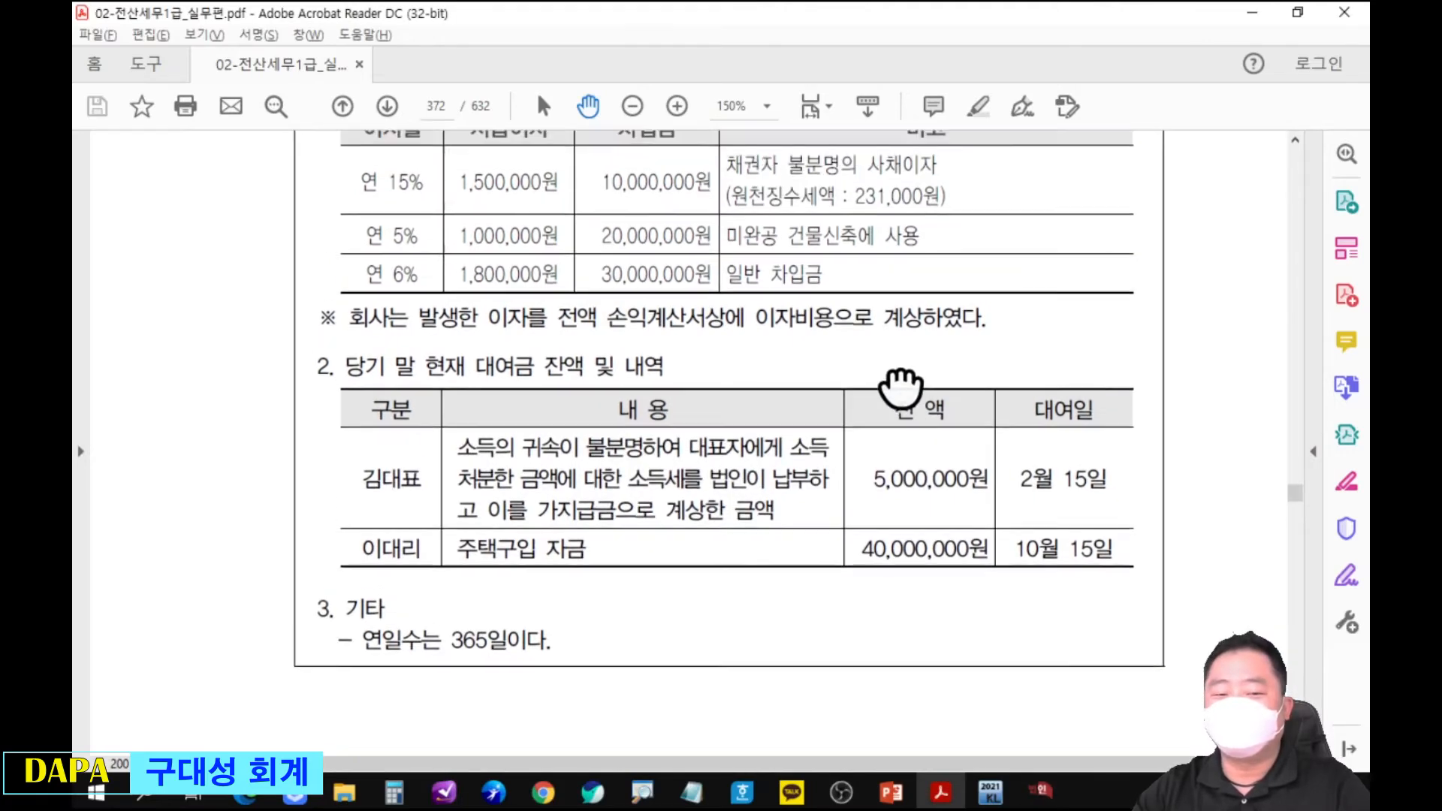
key(alt+Tab)
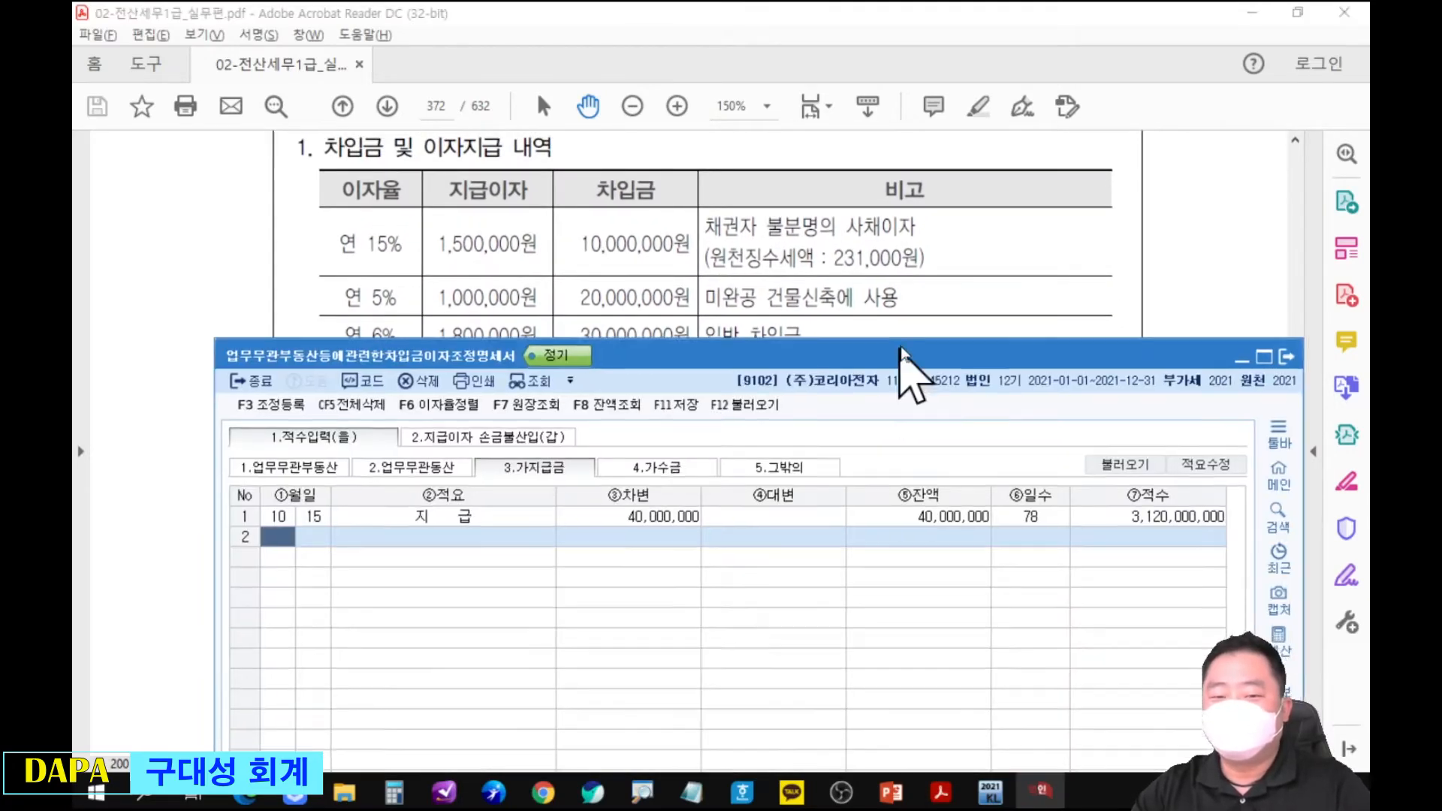
drag(901, 368, 906, 347)
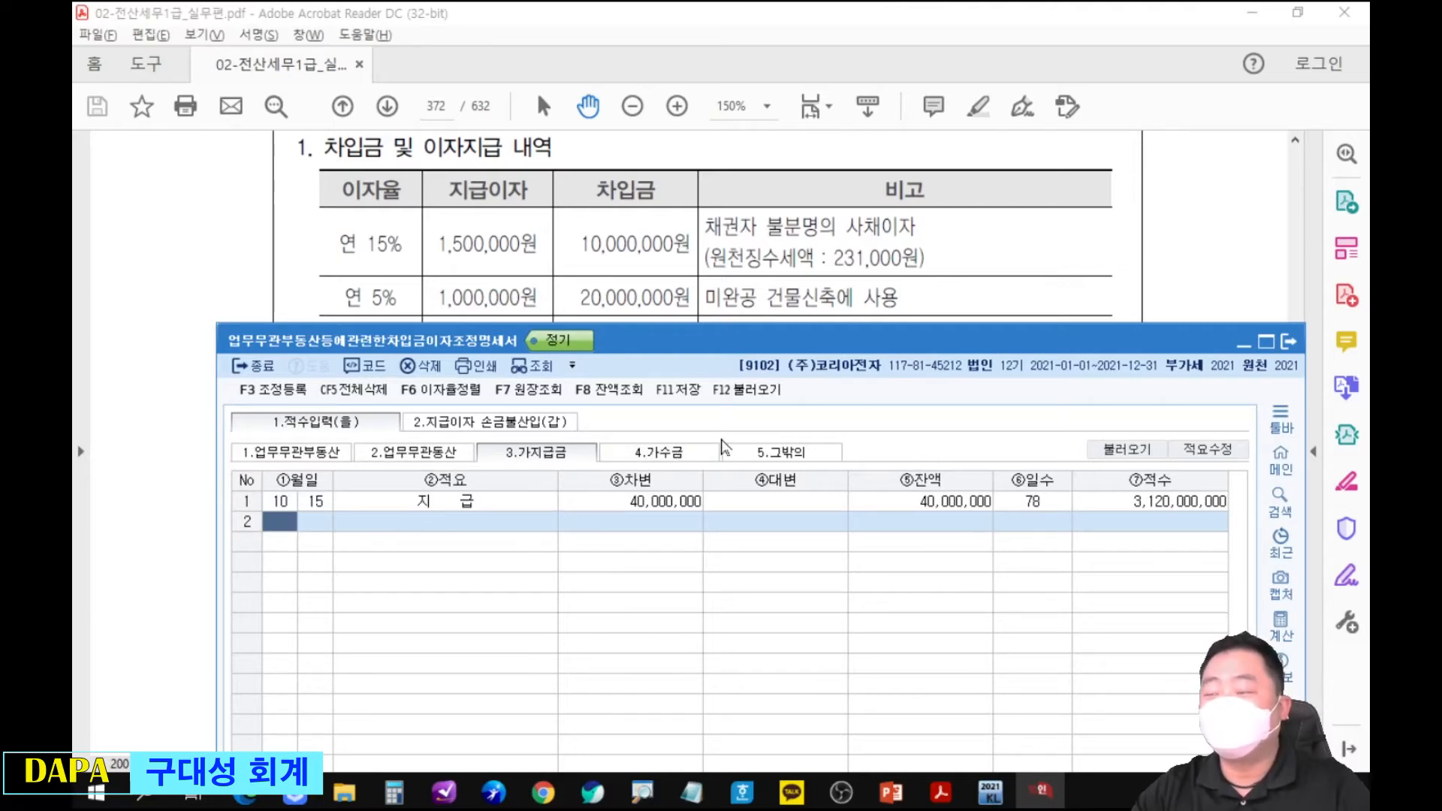
click(492, 422)
drag(621, 350, 650, 218)
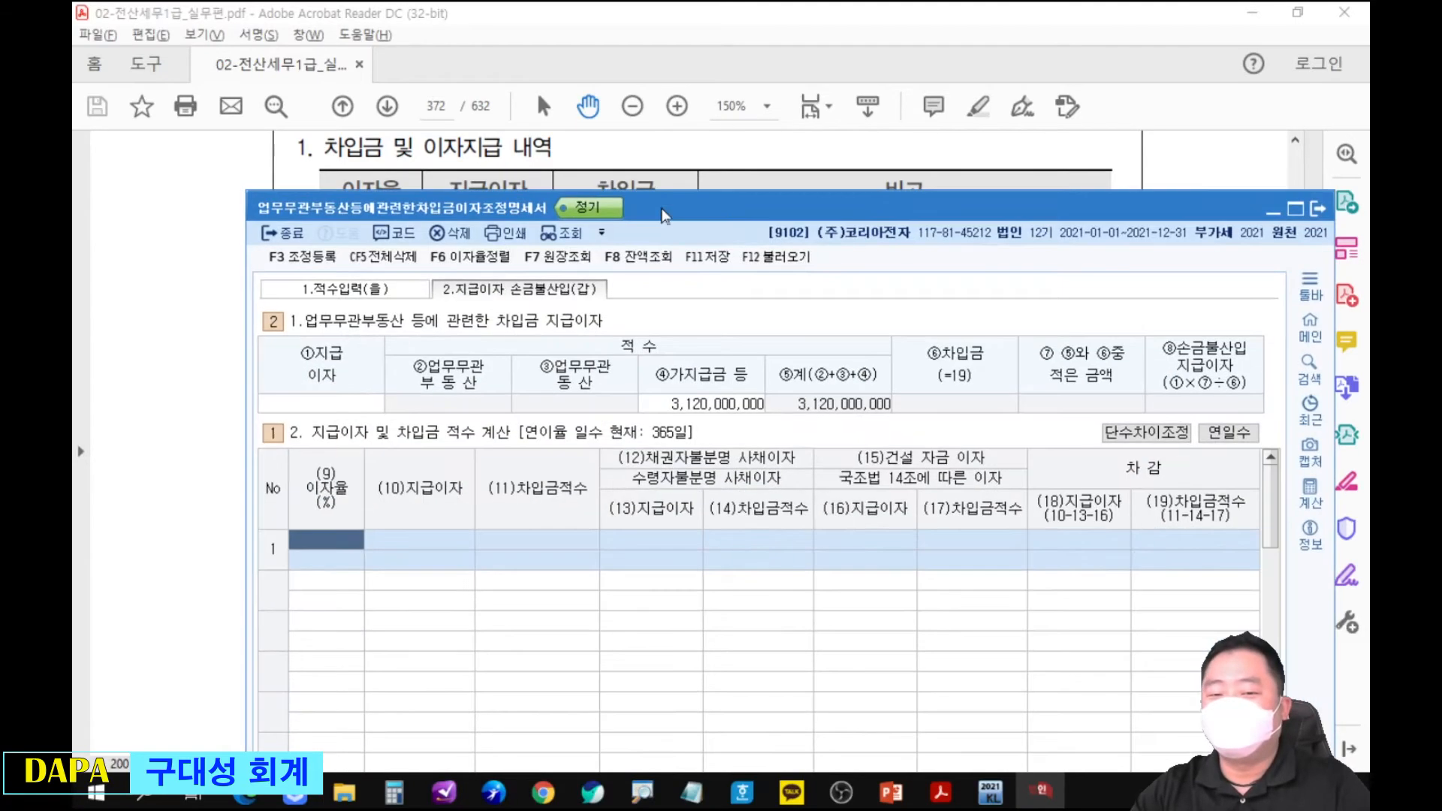
Circle the 가지급금 등 적수 amount in red and clear the mark.
key(ctrl+2)
mouse_move(653, 368)
mouse_down()
mouse_move(748, 417)
mouse_move(740, 371)
mouse_up()
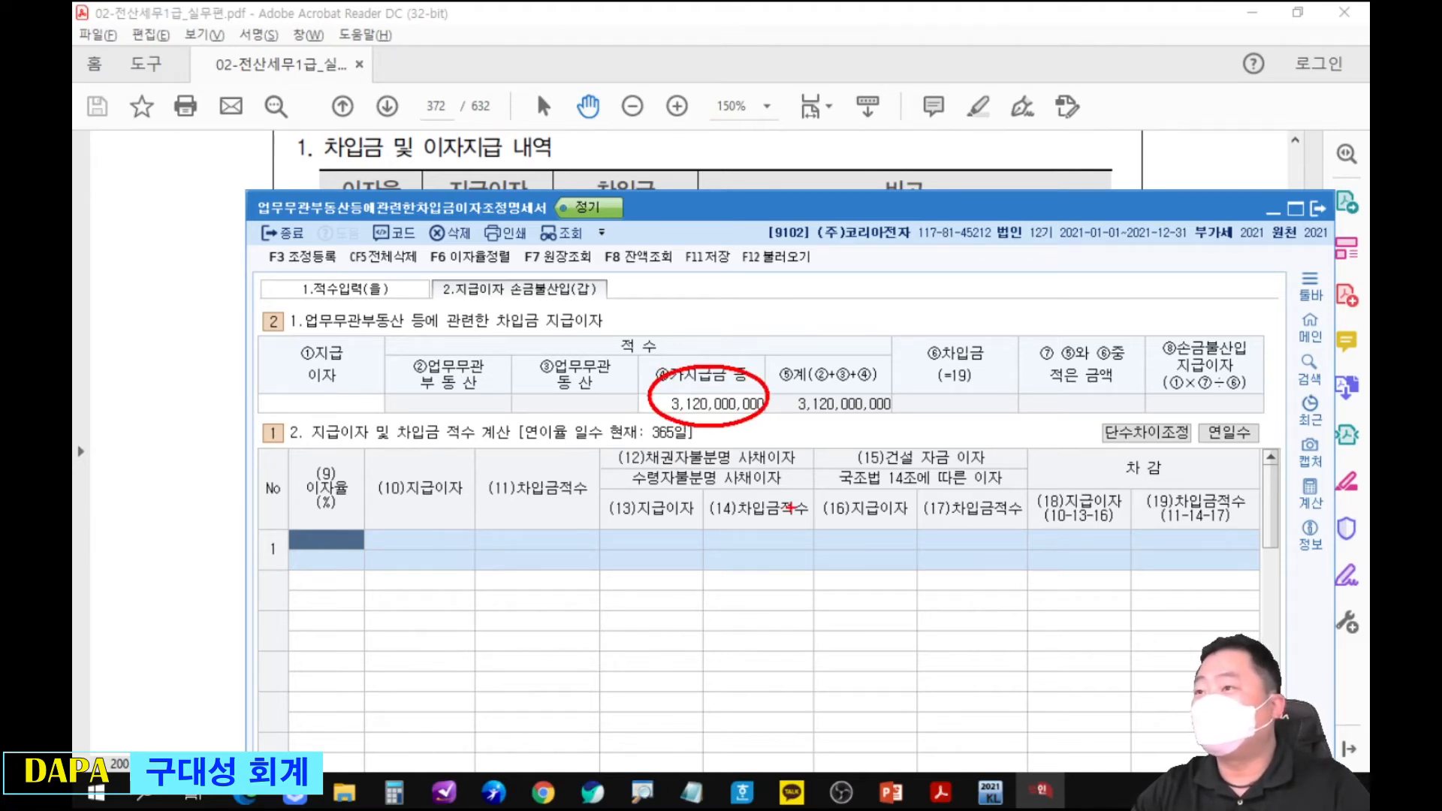
key(e)
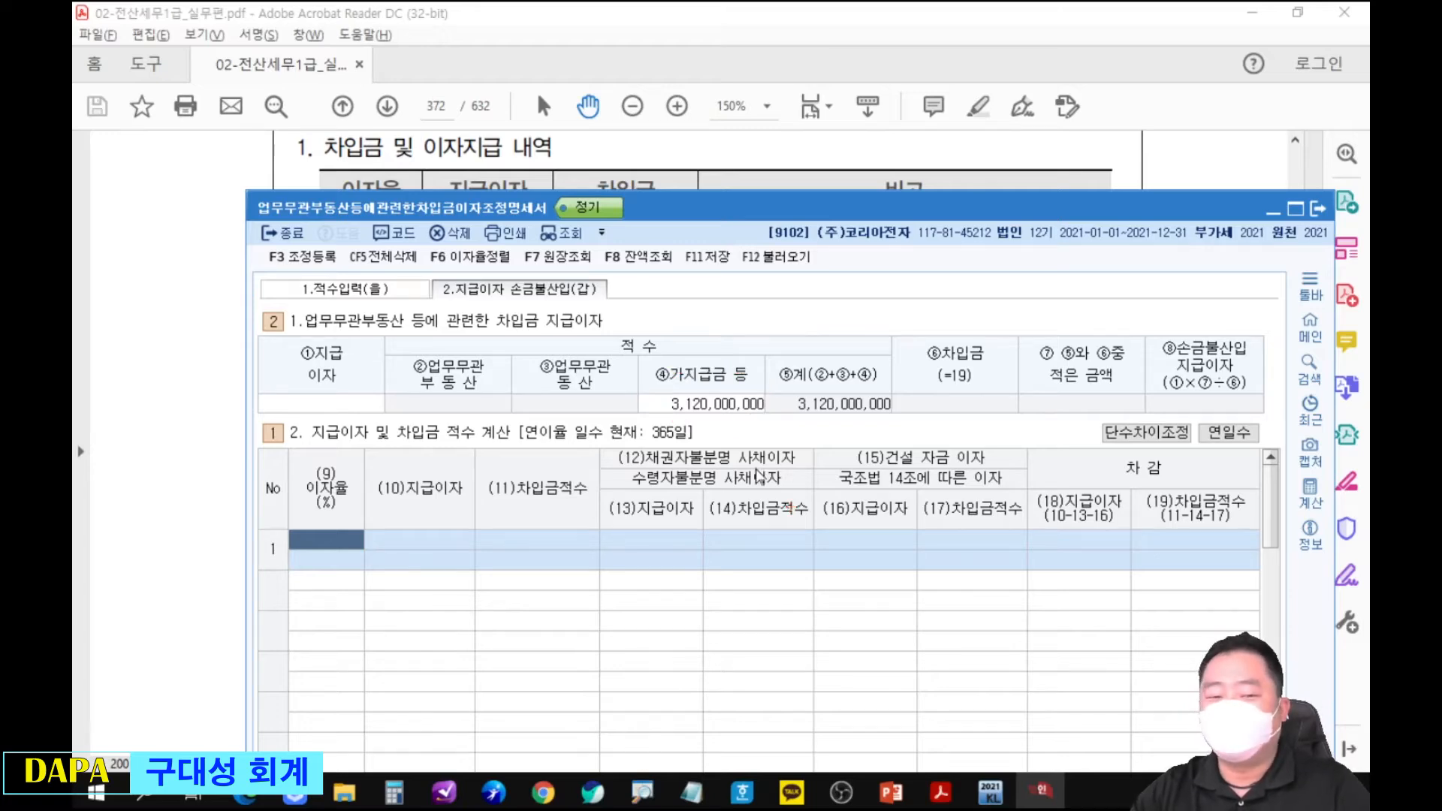
key(Escape)
Enter row 1 of the 지급이자 및 차입금 적수 calculation with 이자율 15% and 지급이자 1,500,000, leaving the remaining columns blank.
drag(674, 218, 727, 278)
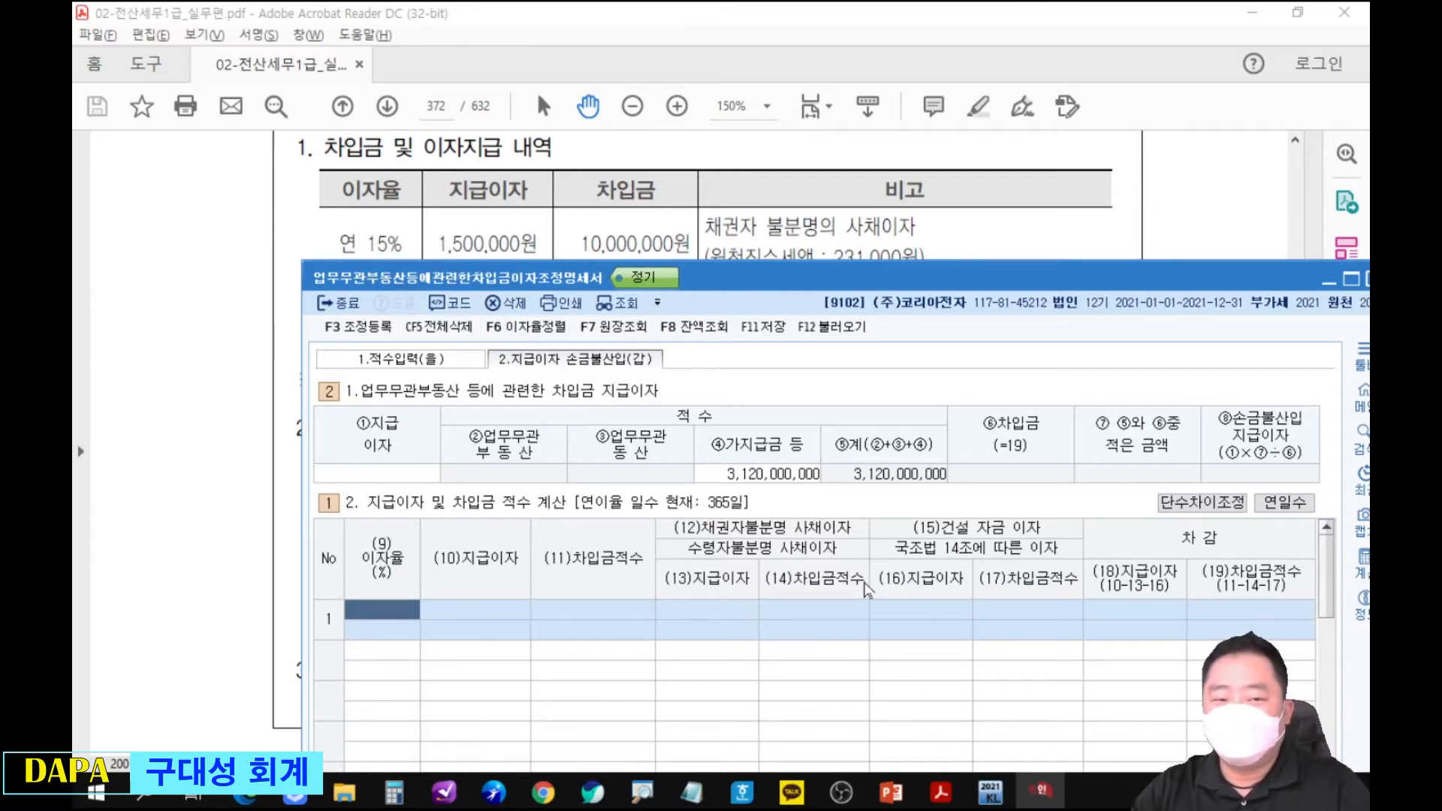
text(15)
key(Return)
text(1500000)
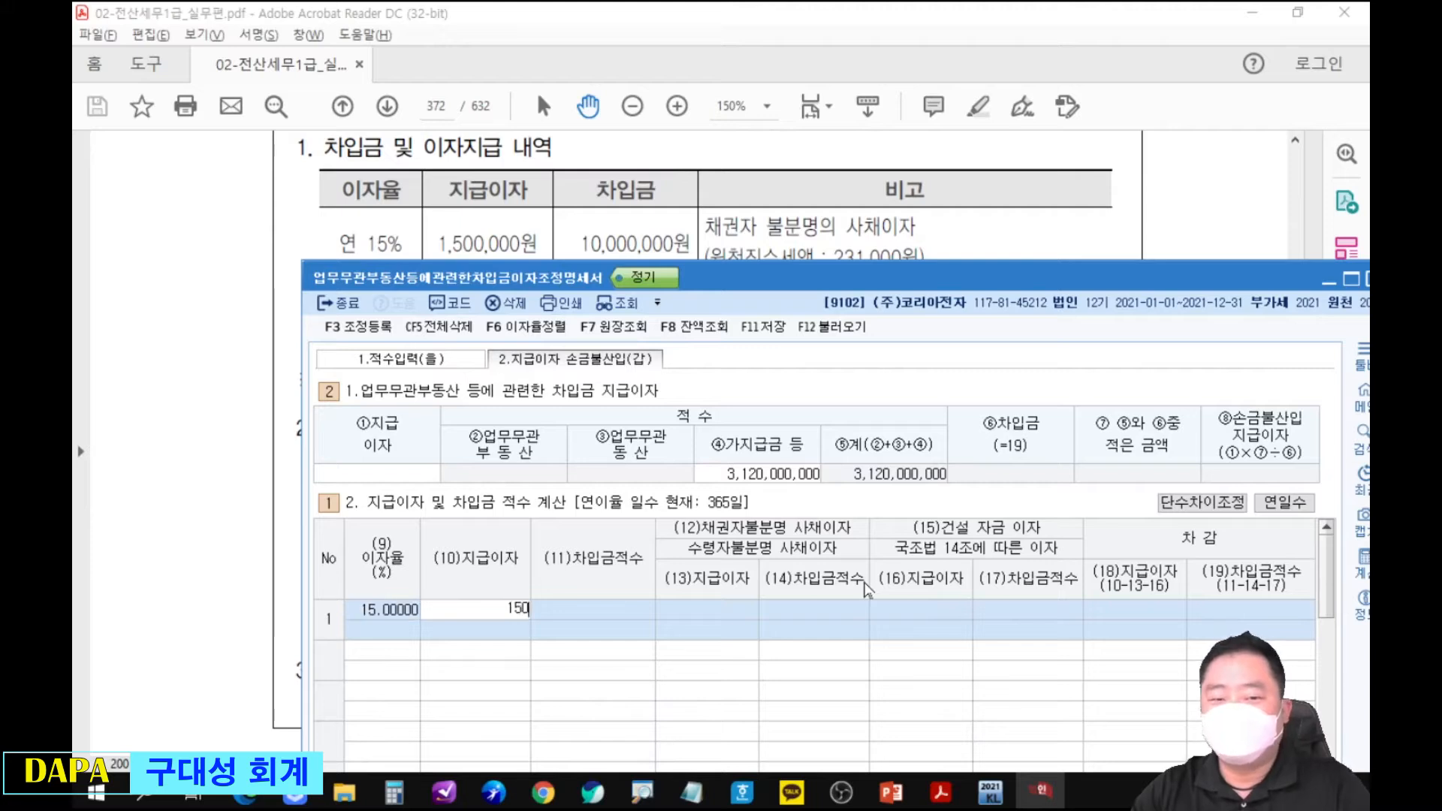
key(Return)
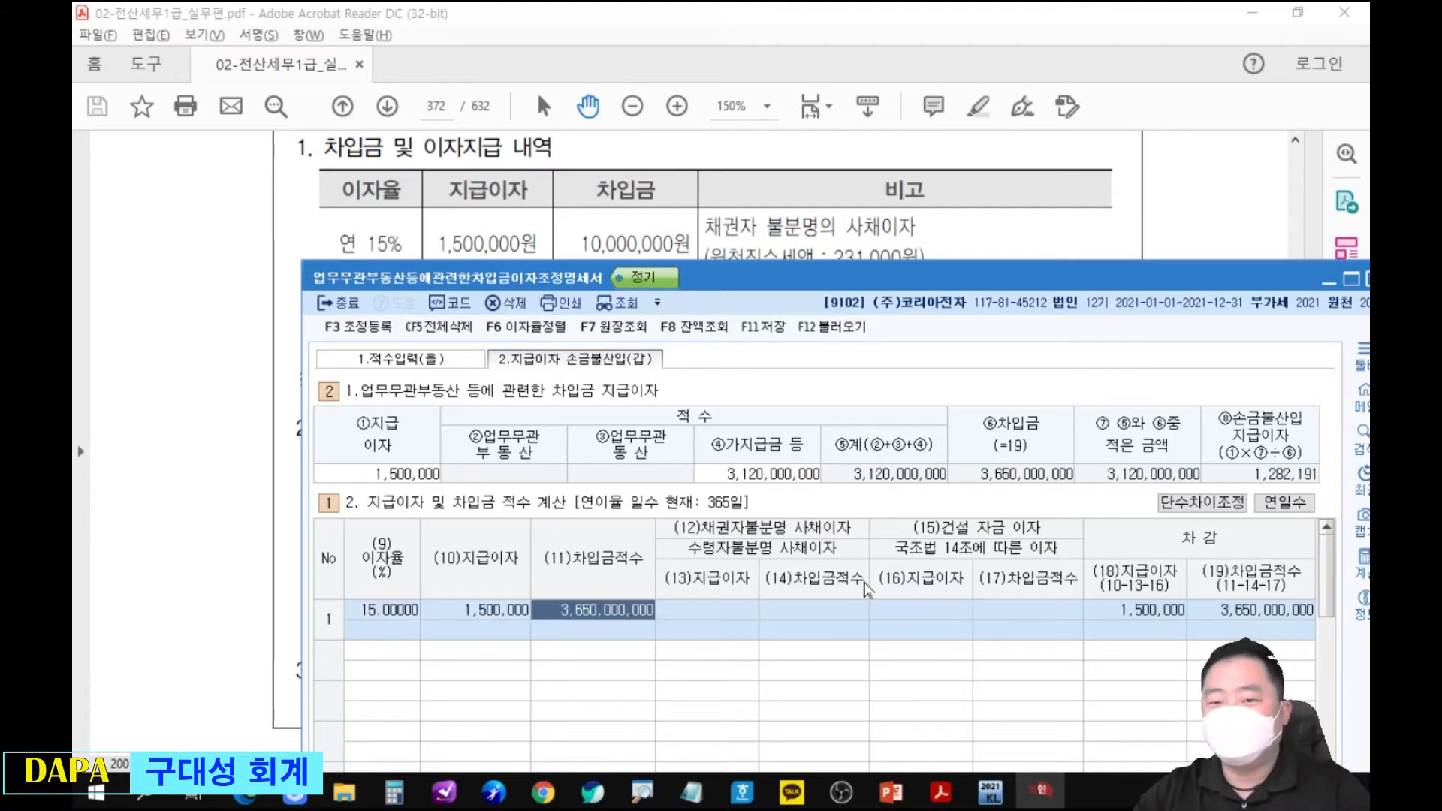
drag(865, 283, 858, 299)
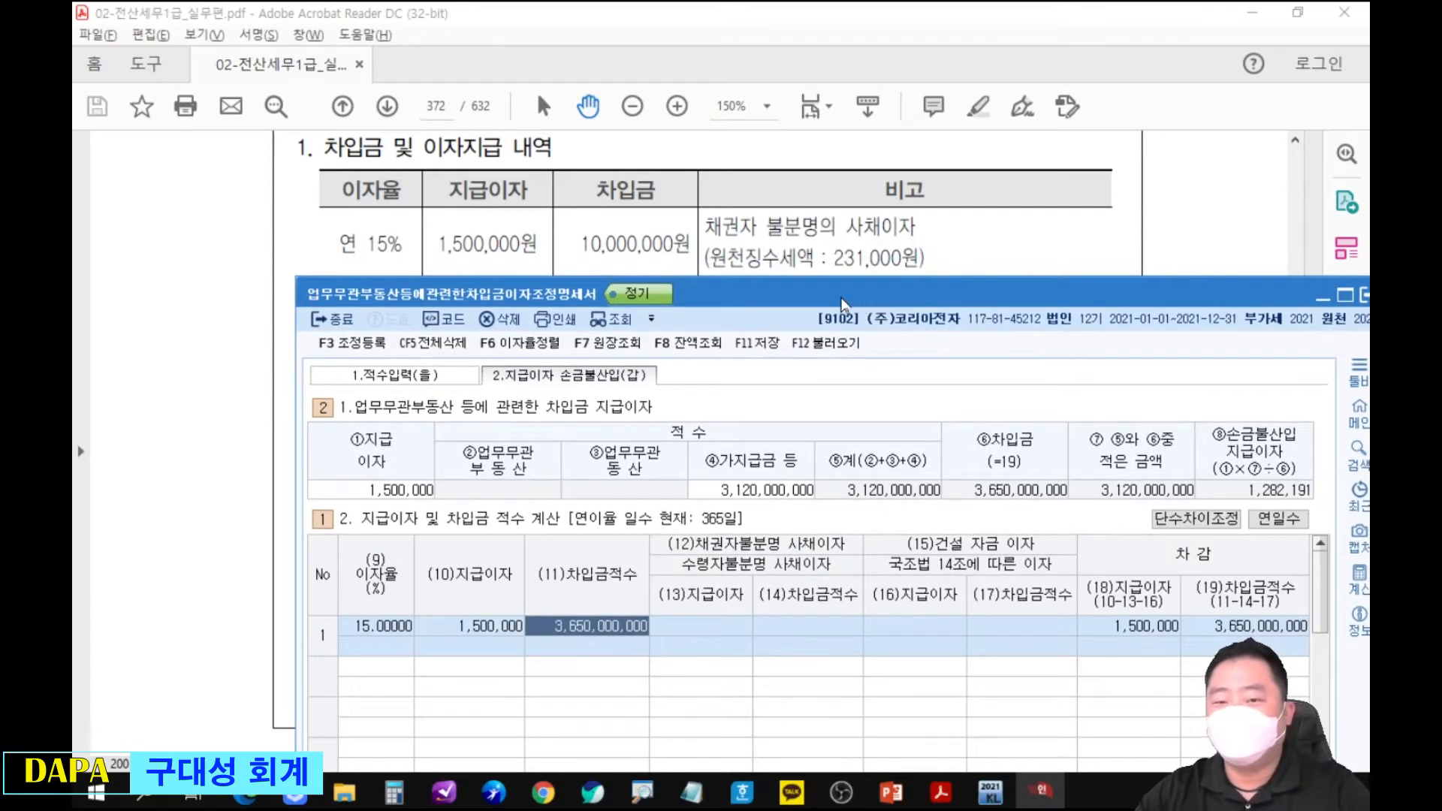
drag(842, 299, 853, 345)
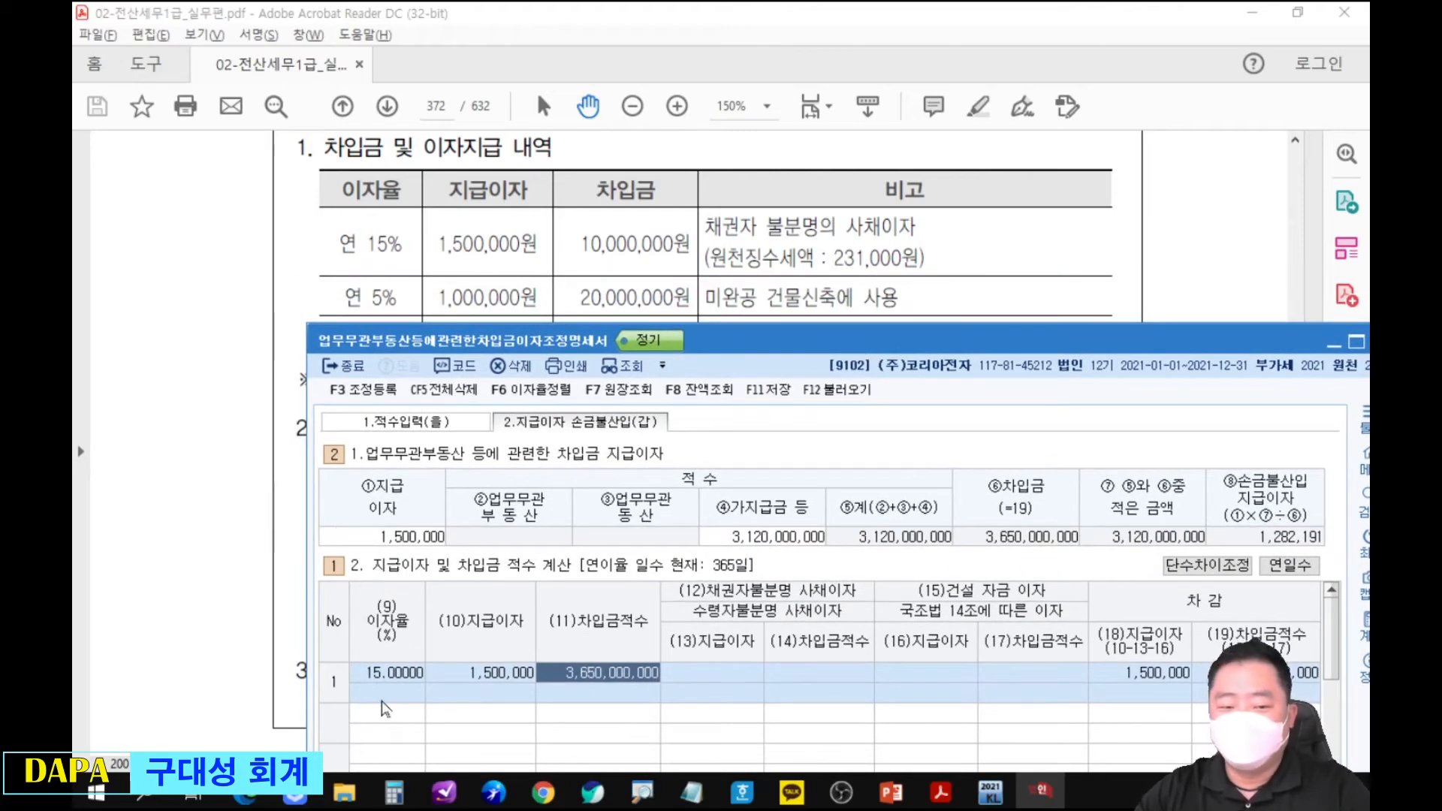
key(Return)
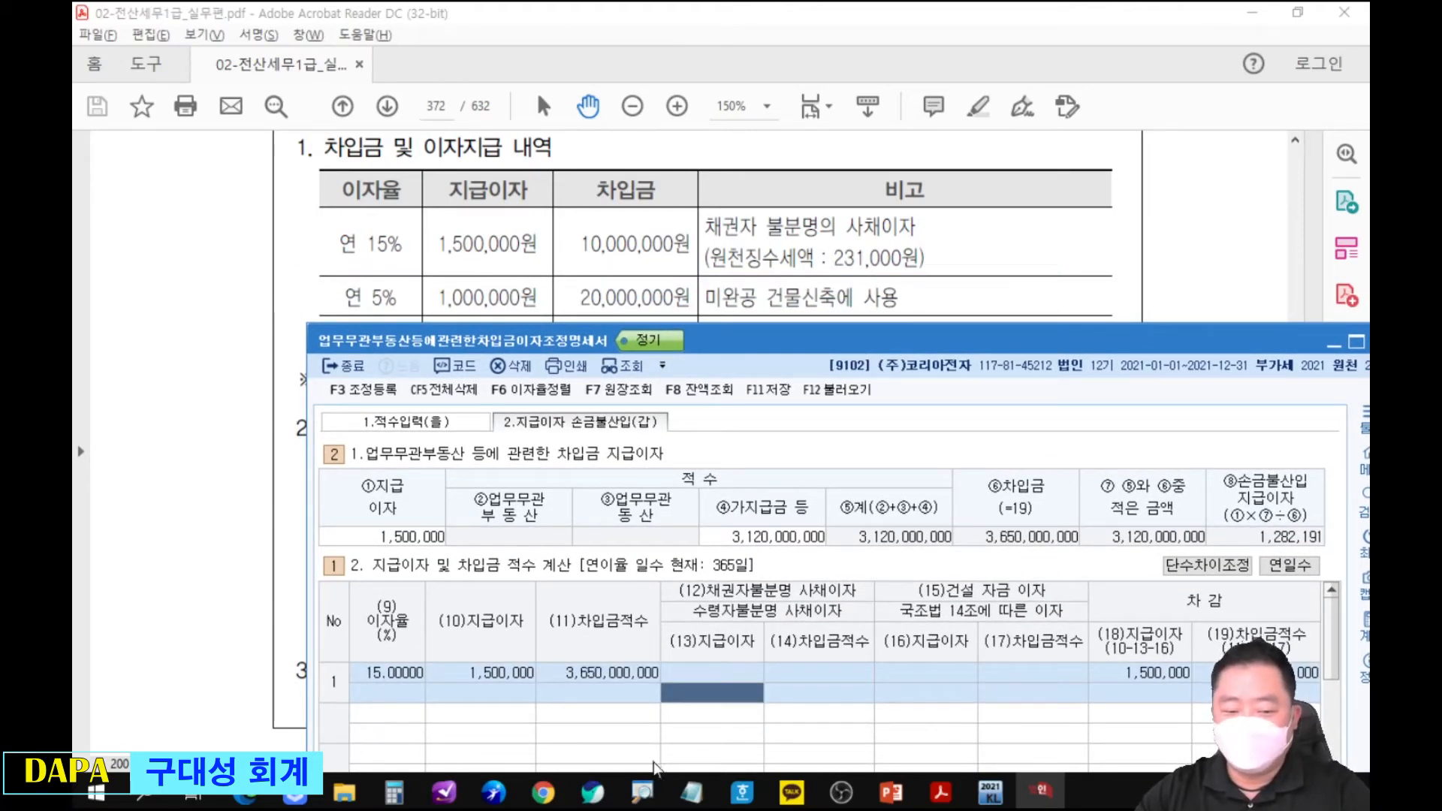
key(Return)
key(Return)
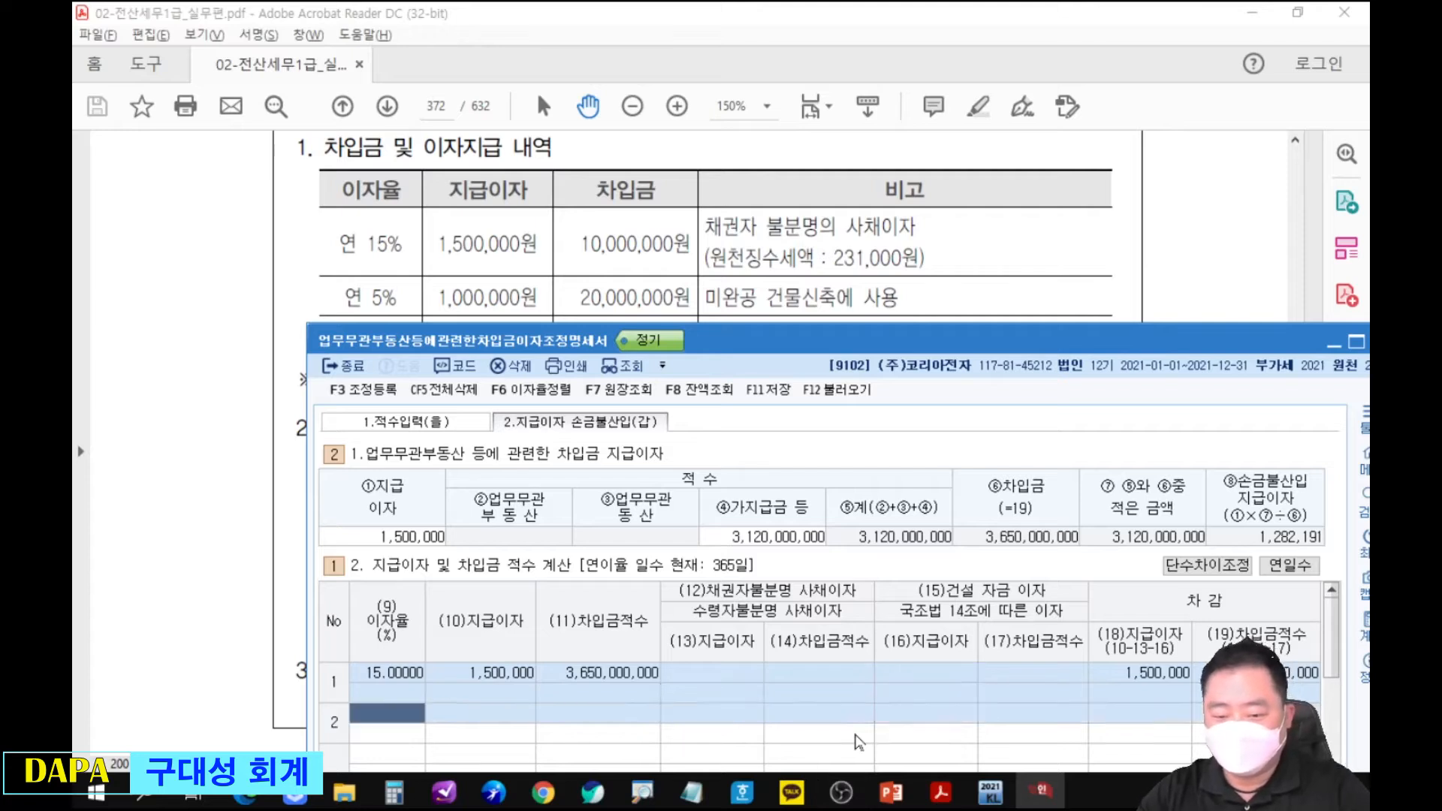
Enter row 2 of the 지급이자 및 차입금 적수 calculation with 이자율 5% and 지급이자 1,000,000.
text(5)
key(Return)
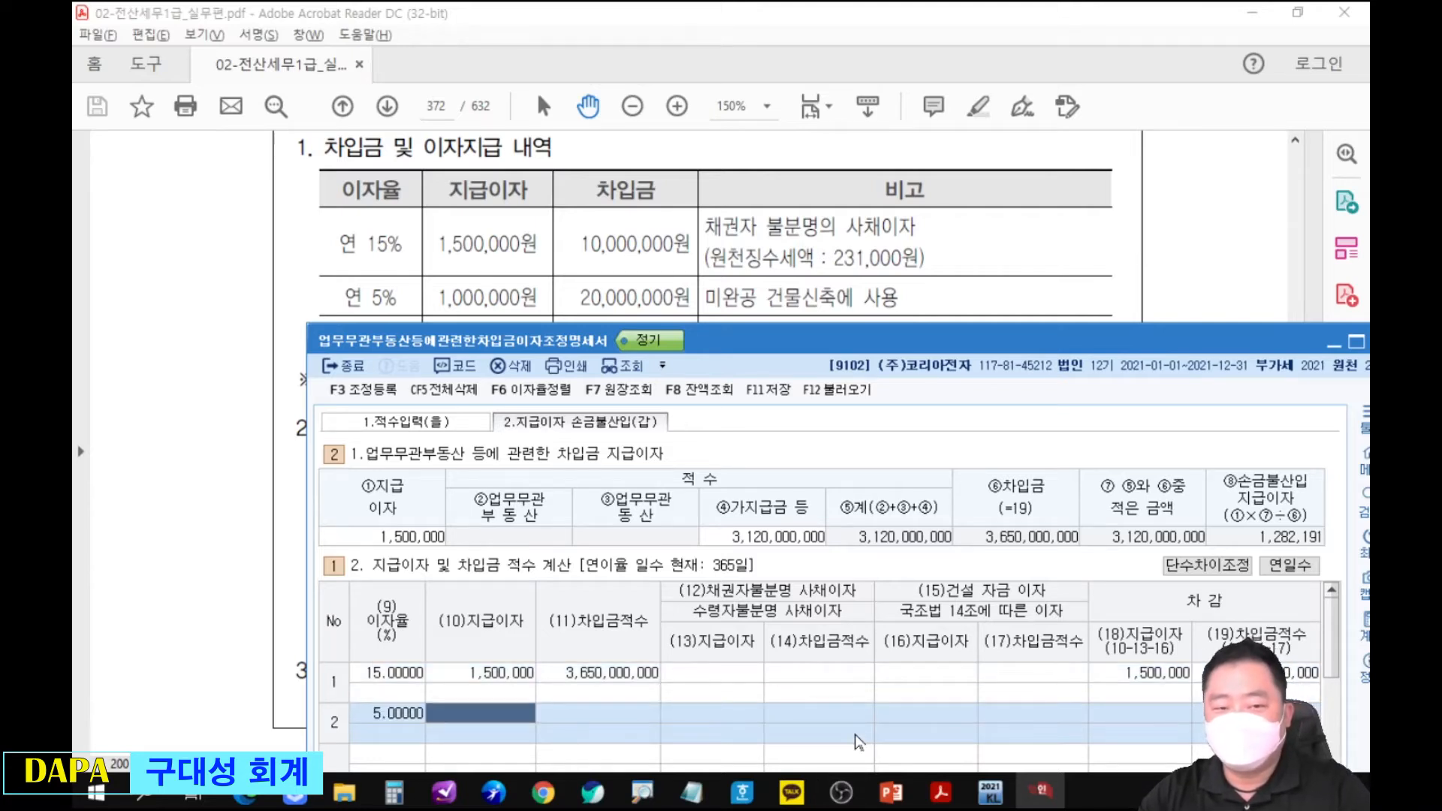
text(1000000)
key(Return)
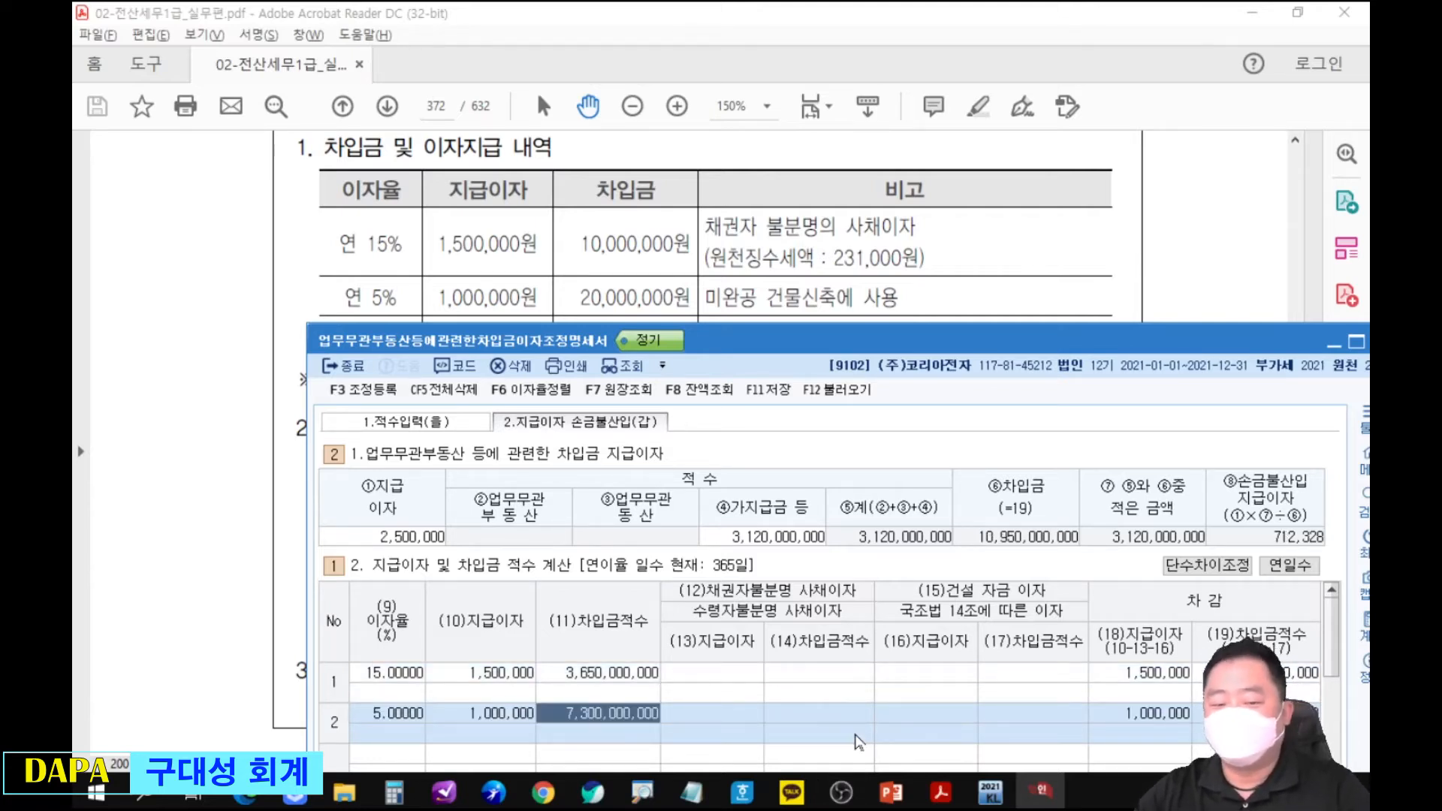
Reveal the PDF's 일반 차입금 row and enter calculation row 3 with 이자율 6% and 지급이자 1,800,000.
mouse_move(698, 338)
mouse_down()
mouse_move(702, 371)
mouse_move(723, 335)
mouse_move(693, 338)
mouse_up()
click(733, 297)
key(alt+Tab)
key(Return)
key(Return)
key(Return)
key(Return)
key(Return)
text(6)
key(Return)
text(1800000)
key(Return)
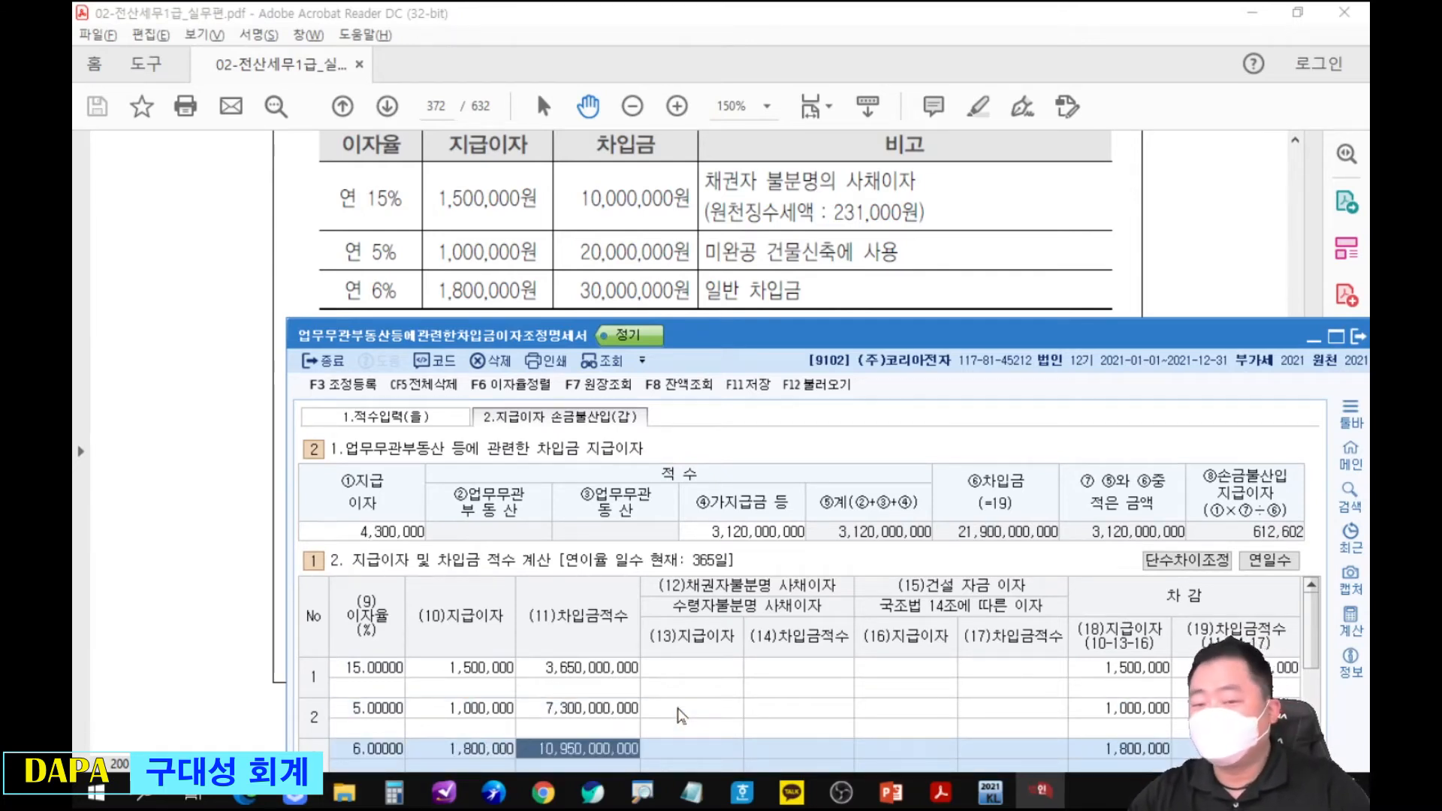
Show the whole form and link the 지급이자 total, the 차감 지급이자 total and ①지급이자 with red circles, brackets and arrows.
drag(848, 339, 778, 72)
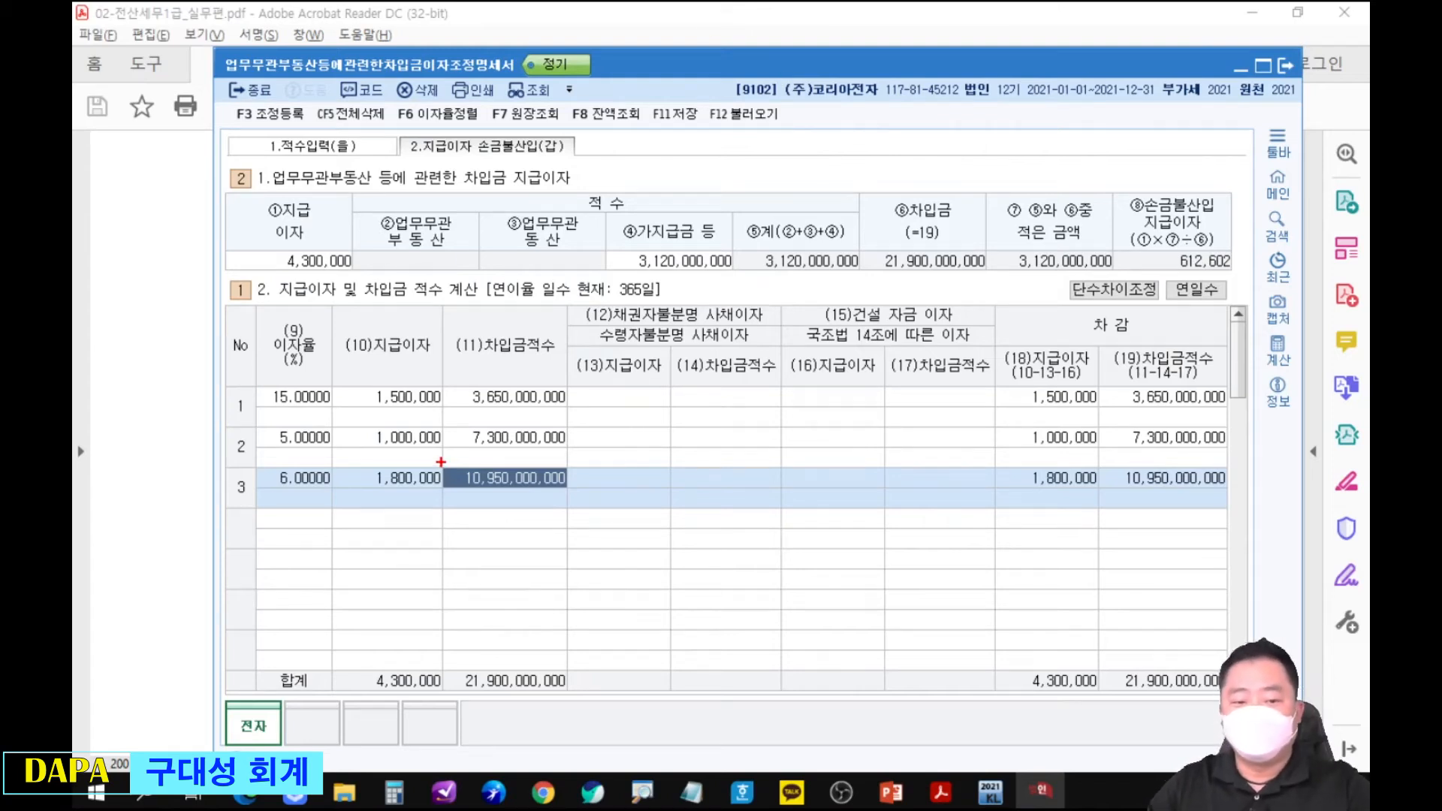
mouse_move(370, 645)
mouse_down()
mouse_move(405, 720)
mouse_move(448, 676)
mouse_move(399, 640)
mouse_move(419, 653)
mouse_move(529, 607)
mouse_up()
mouse_move(585, 563)
mouse_down()
mouse_move(553, 637)
mouse_move(582, 640)
mouse_up()
mouse_move(977, 552)
mouse_down()
mouse_move(998, 610)
mouse_move(973, 621)
mouse_move(1056, 645)
mouse_move(1075, 623)
mouse_move(1086, 710)
mouse_move(1066, 648)
mouse_up()
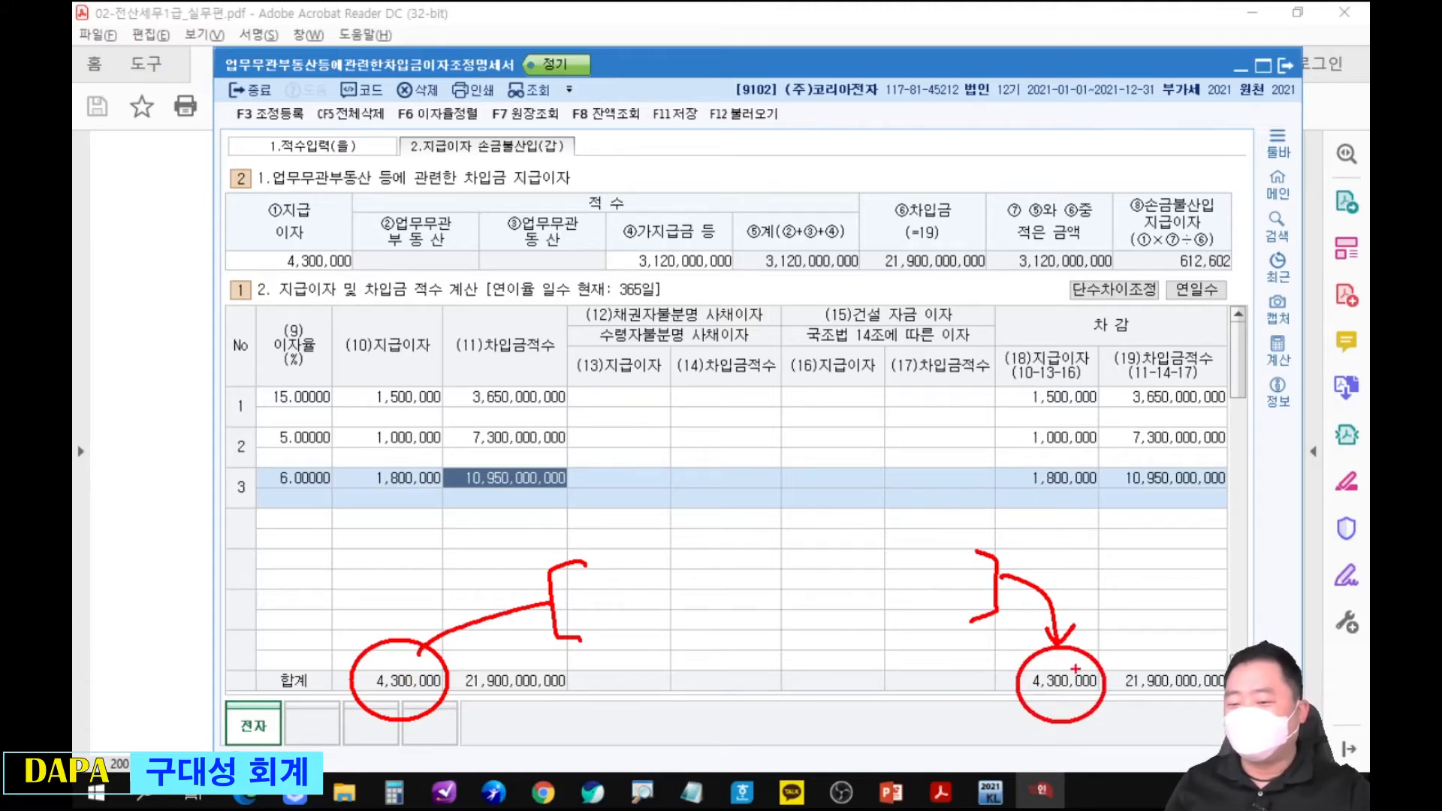
mouse_move(1106, 667)
mouse_down()
mouse_move(1135, 582)
mouse_move(1014, 413)
mouse_move(402, 372)
mouse_move(297, 301)
mouse_move(329, 289)
mouse_up()
mouse_move(272, 218)
mouse_down()
mouse_move(259, 229)
mouse_move(315, 219)
mouse_up()
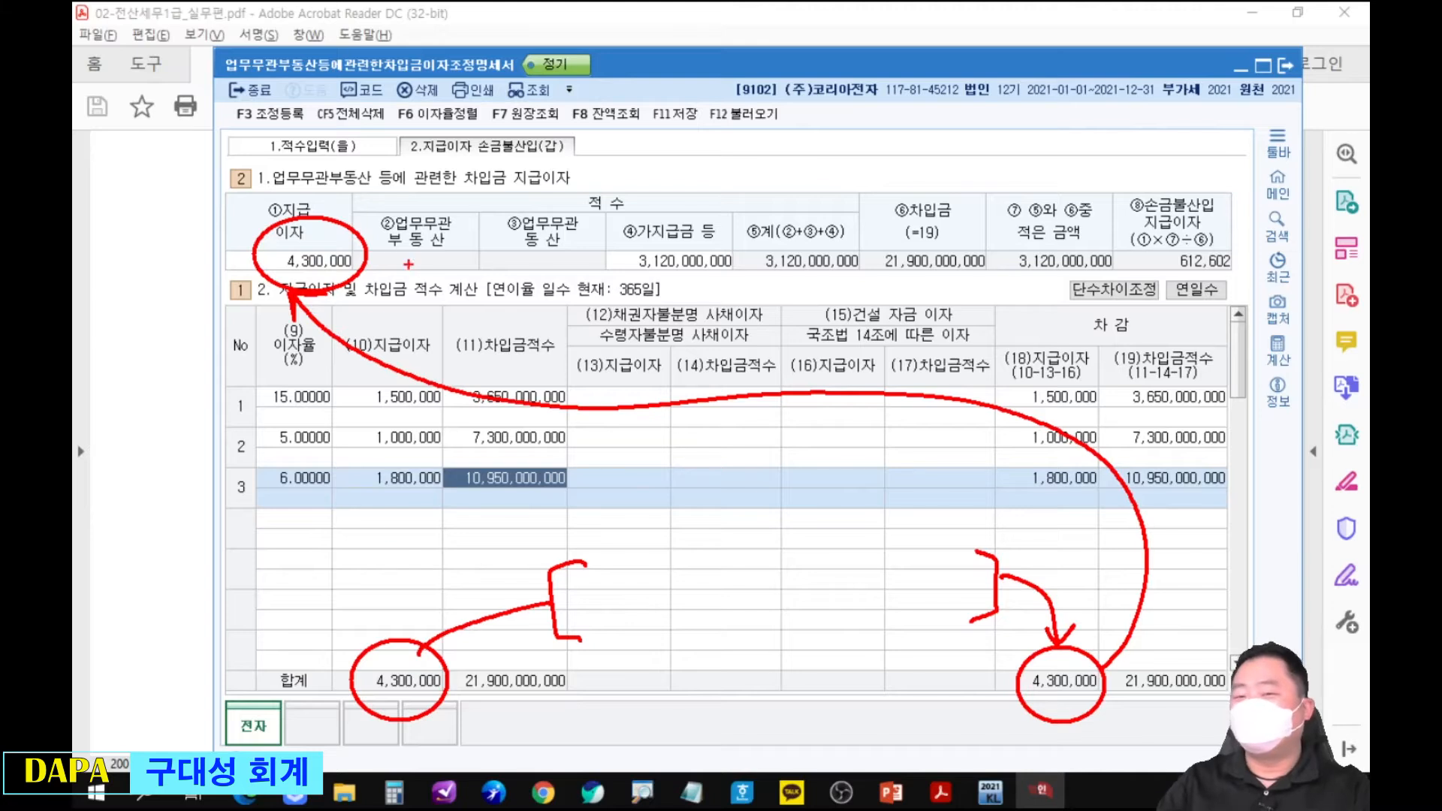
Handwrite 4,300,000 * with a fraction line over 21,900,000,000 in red, and underline the 차감 차입금적수 total.
mouse_move(760, 145)
mouse_down()
mouse_move(753, 162)
mouse_move(773, 160)
mouse_move(761, 199)
mouse_up()
mouse_move(777, 152)
mouse_down()
mouse_move(798, 181)
mouse_move(885, 162)
mouse_up()
mouse_move(901, 156)
mouse_down()
mouse_move(918, 141)
mouse_move(1113, 158)
mouse_up()
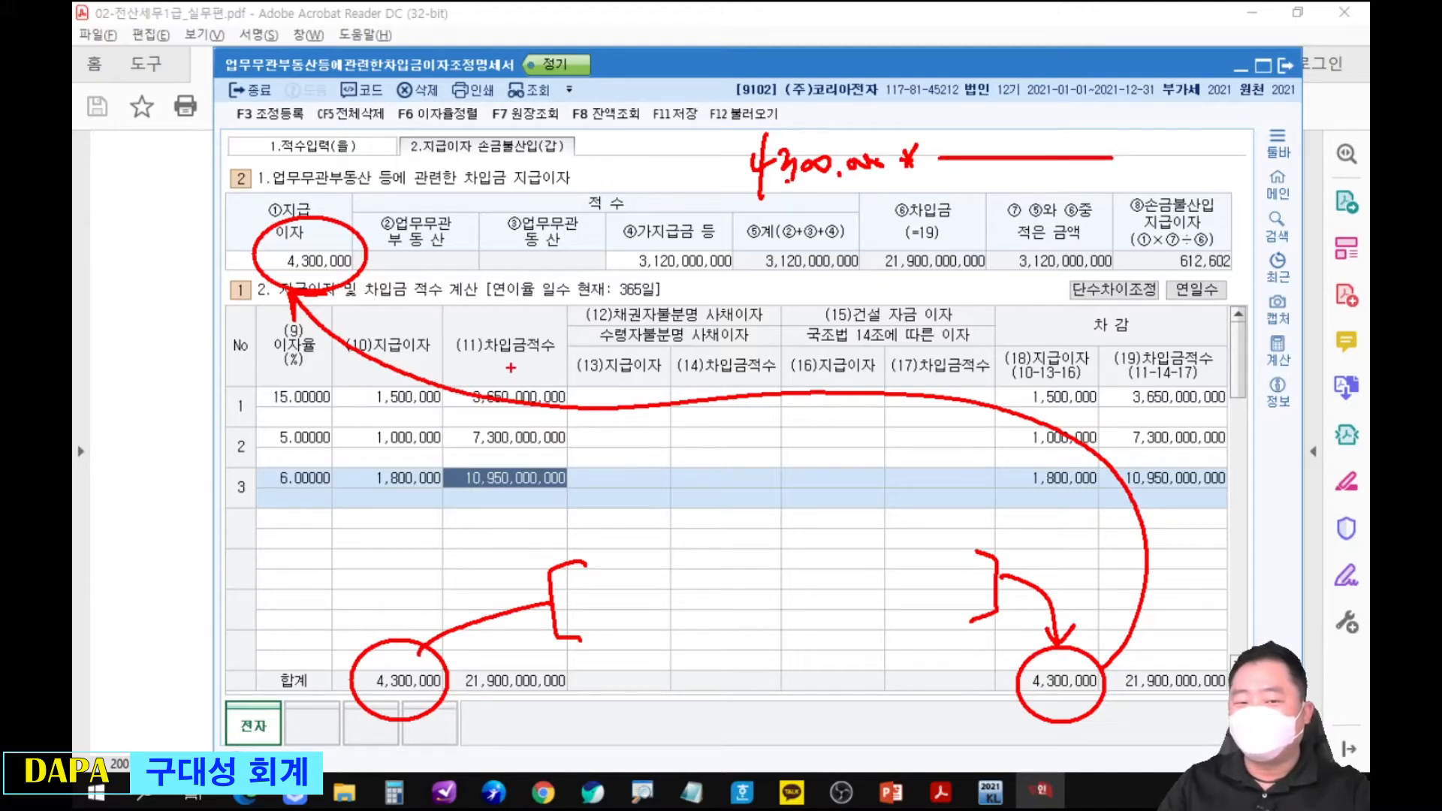
drag(1124, 712, 1184, 706)
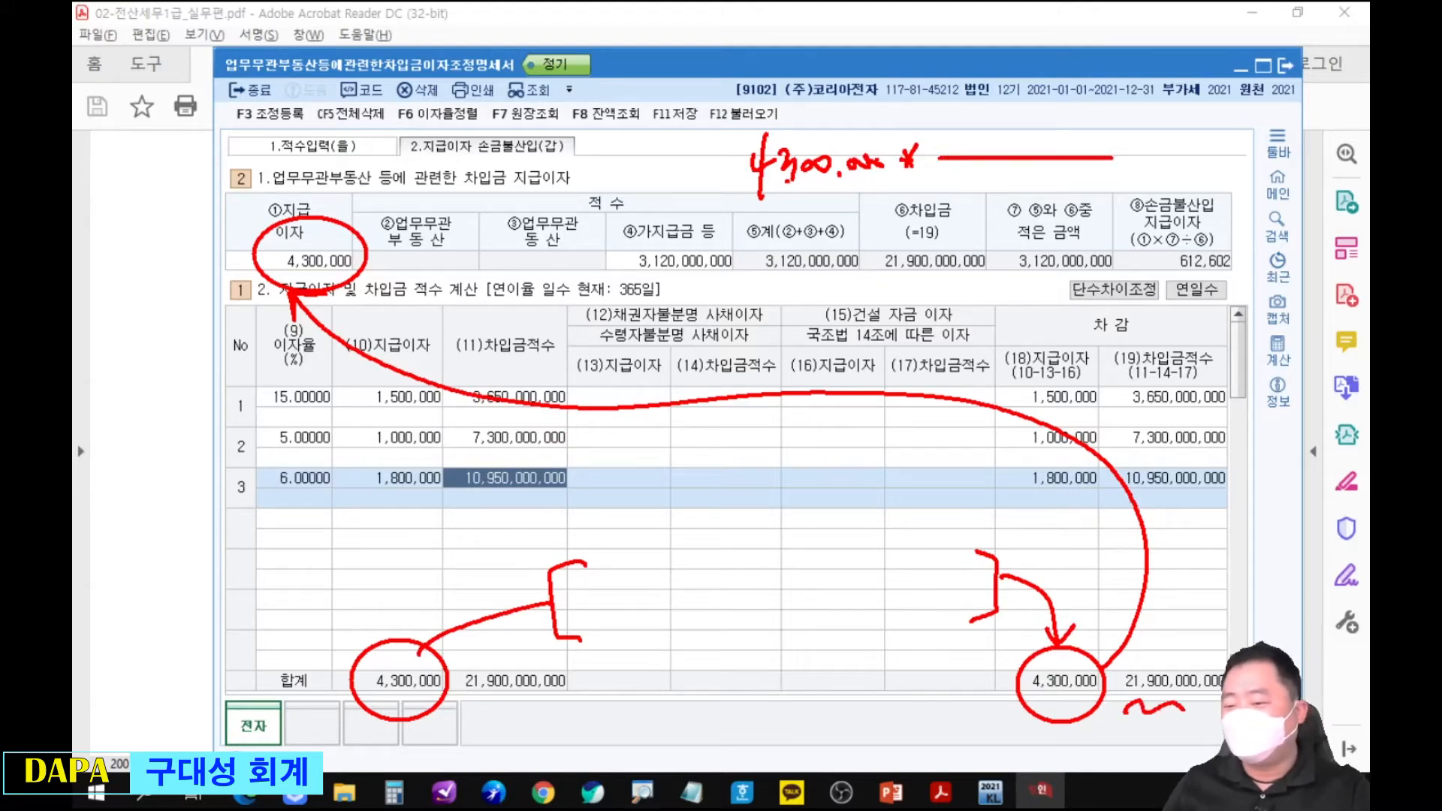
drag(964, 176, 978, 191)
mouse_move(986, 167)
mouse_down()
mouse_move(985, 194)
mouse_move(1020, 210)
mouse_up()
mouse_move(1032, 175)
mouse_down()
mouse_move(1148, 175)
mouse_move(1166, 158)
mouse_up()
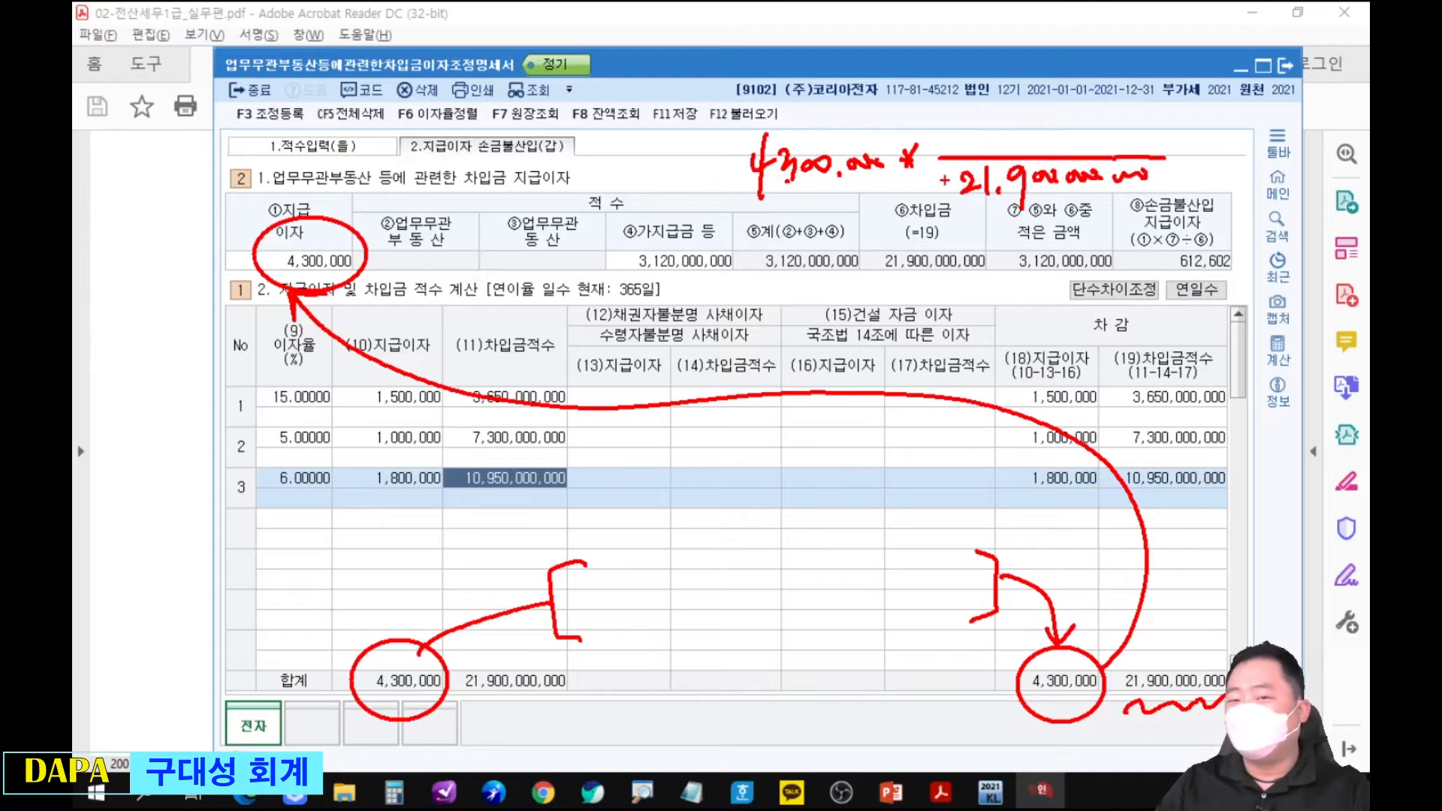
Circle ②업무무관 부동산, ③업무무관 동산 and ④가지급금 등 in red, and write 3,120,000,000 as the formula's numerator.
mouse_move(383, 208)
mouse_down()
mouse_move(439, 263)
mouse_move(421, 199)
mouse_up()
mouse_move(507, 204)
mouse_down()
mouse_move(499, 244)
mouse_move(541, 194)
mouse_up()
mouse_move(661, 202)
mouse_down()
mouse_move(624, 267)
mouse_move(735, 287)
mouse_up()
mouse_move(985, 119)
mouse_down()
mouse_move(1015, 154)
mouse_move(1118, 131)
mouse_move(1206, 153)
mouse_up()
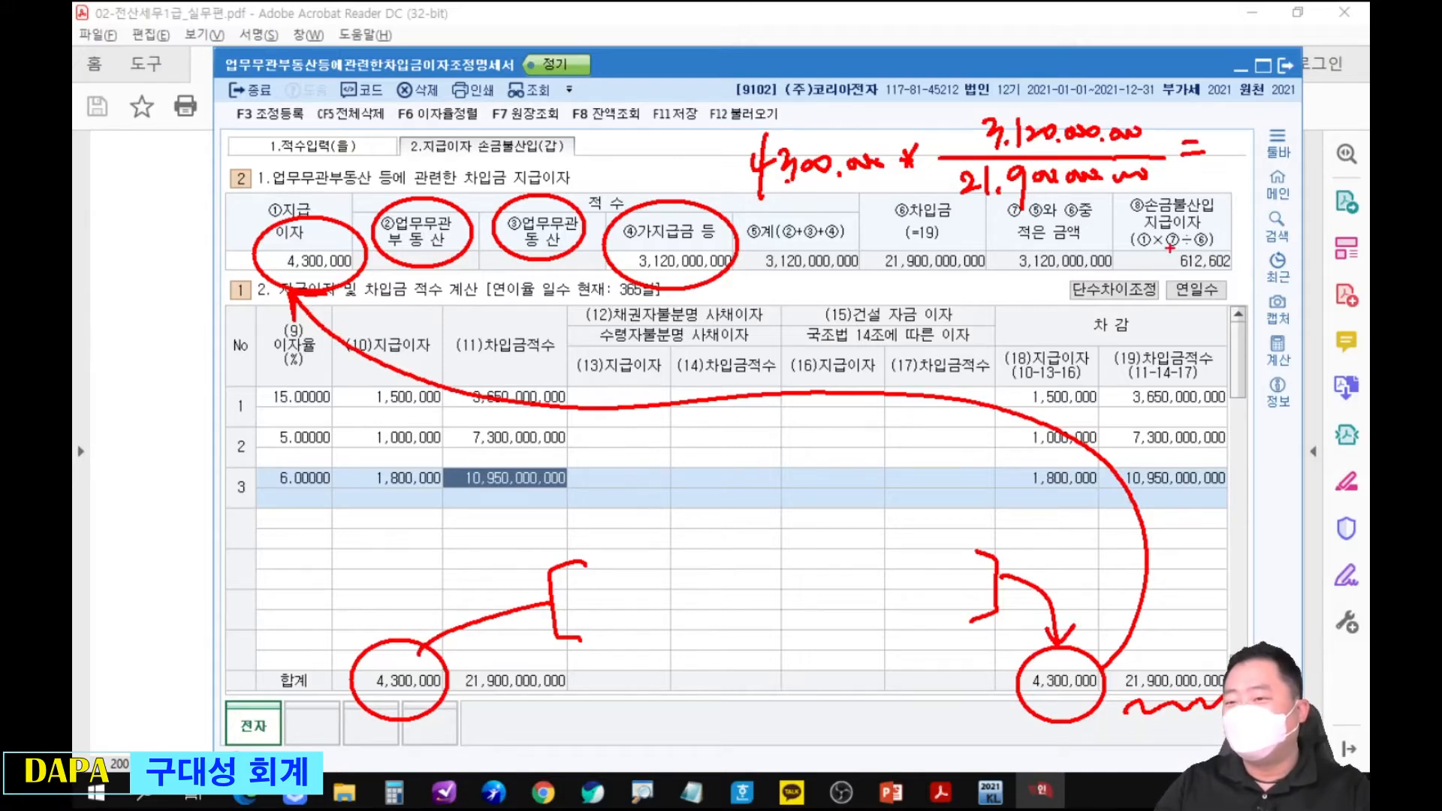
Circle ⑧손금불산입 지급이자, underline it and the formula's 4,300,000, circle the blank exclusion columns, and clear all red marks.
mouse_move(1215, 217)
mouse_down()
mouse_move(1142, 280)
mouse_move(1203, 220)
mouse_up()
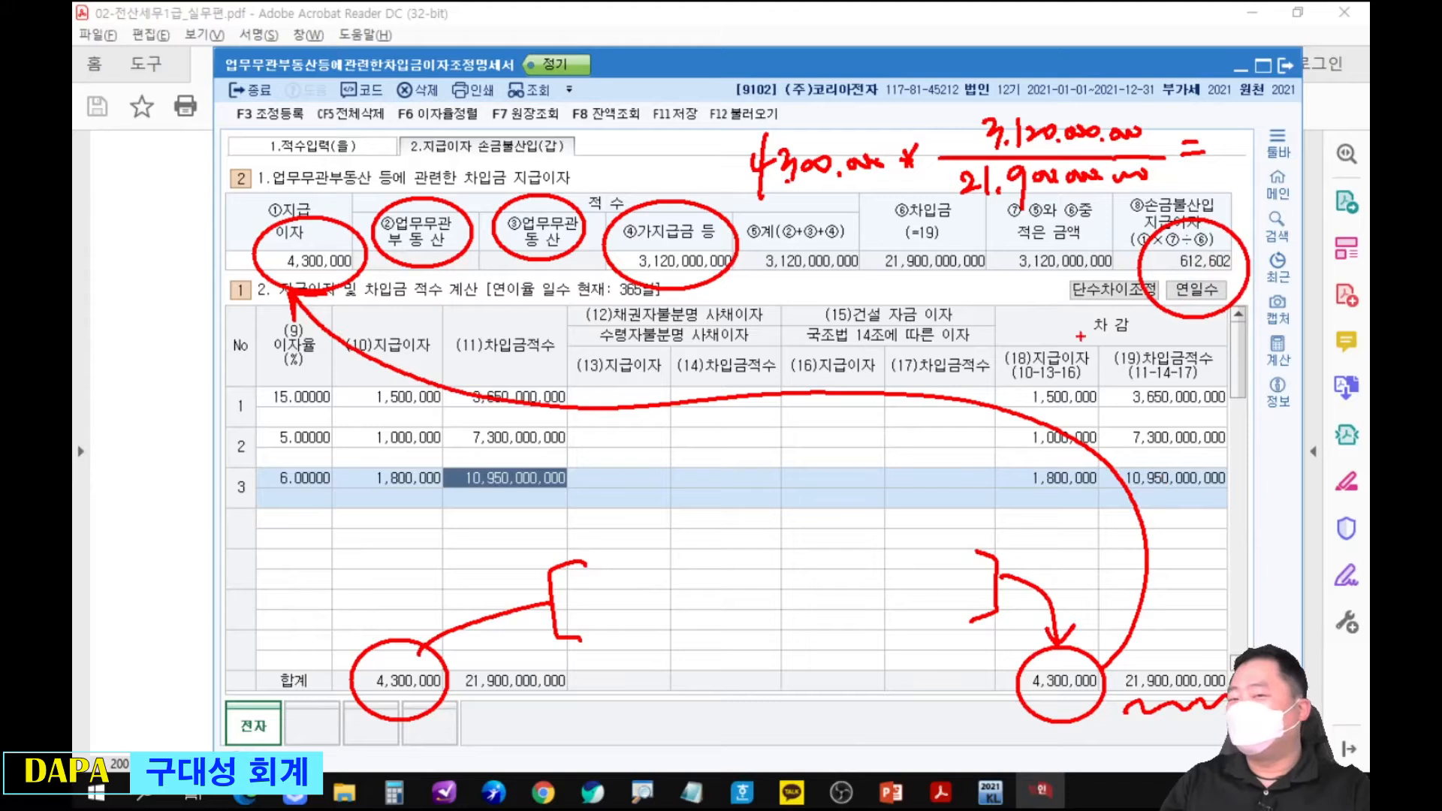
drag(753, 196, 879, 192)
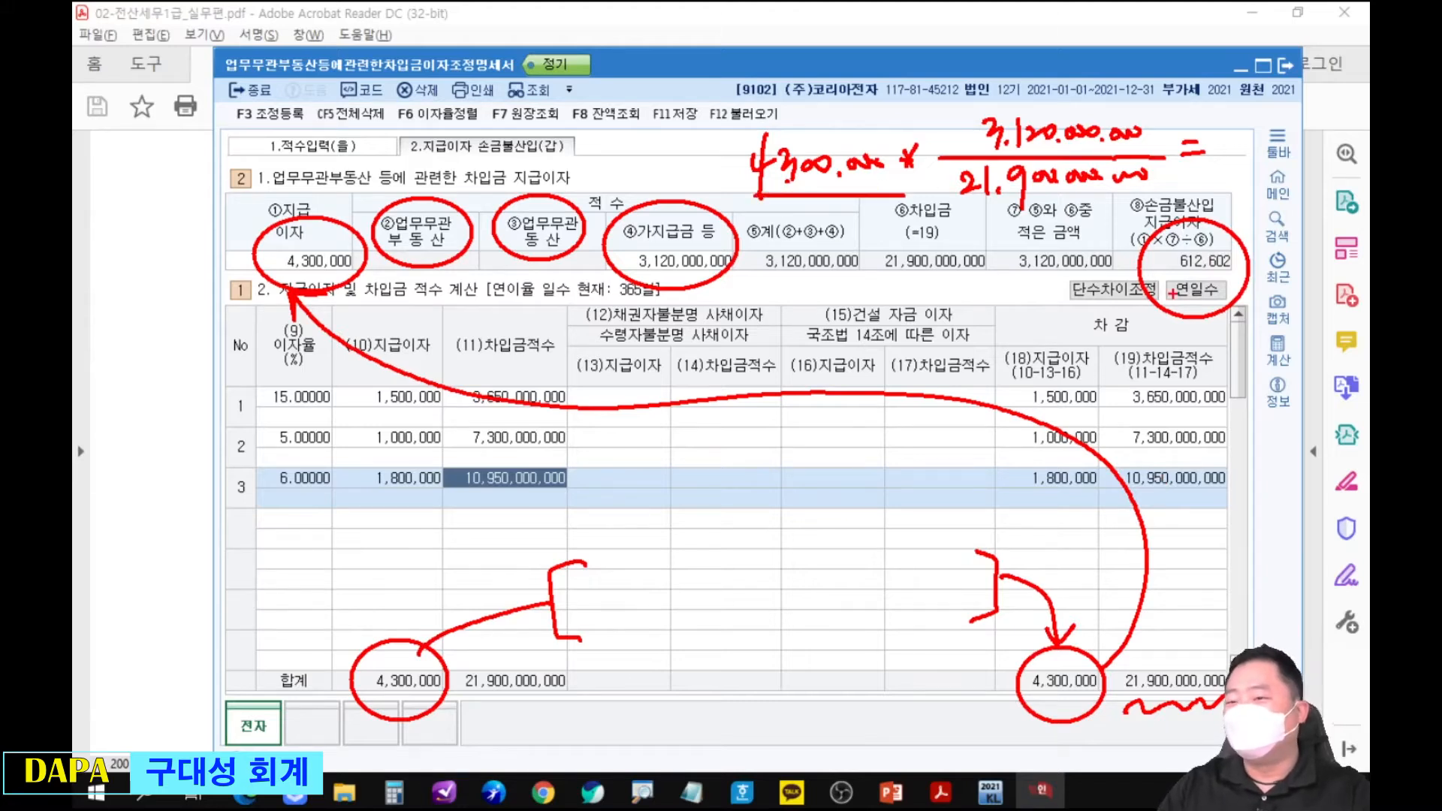
drag(1164, 274, 1248, 270)
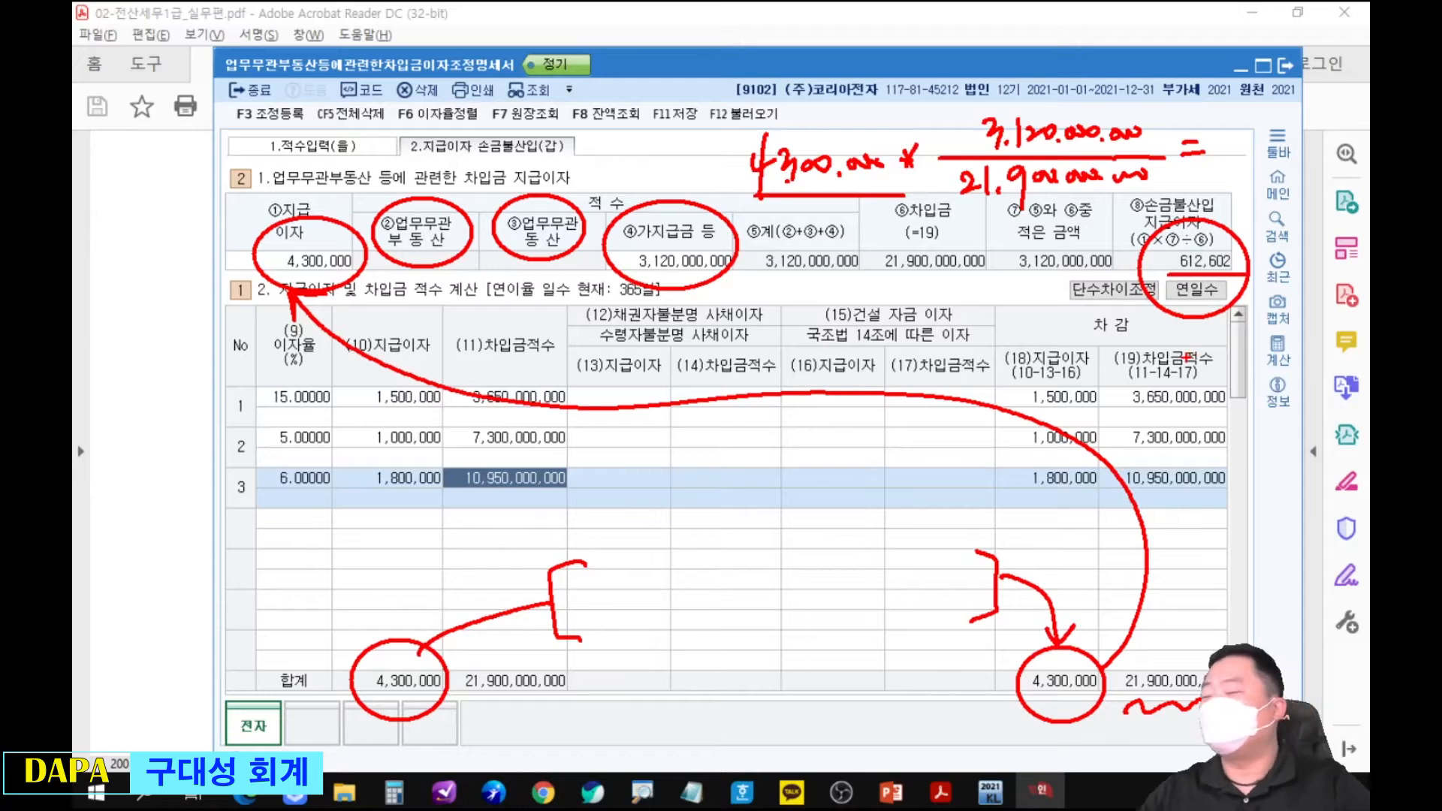
mouse_move(760, 675)
mouse_down()
mouse_move(699, 502)
mouse_move(757, 692)
mouse_up()
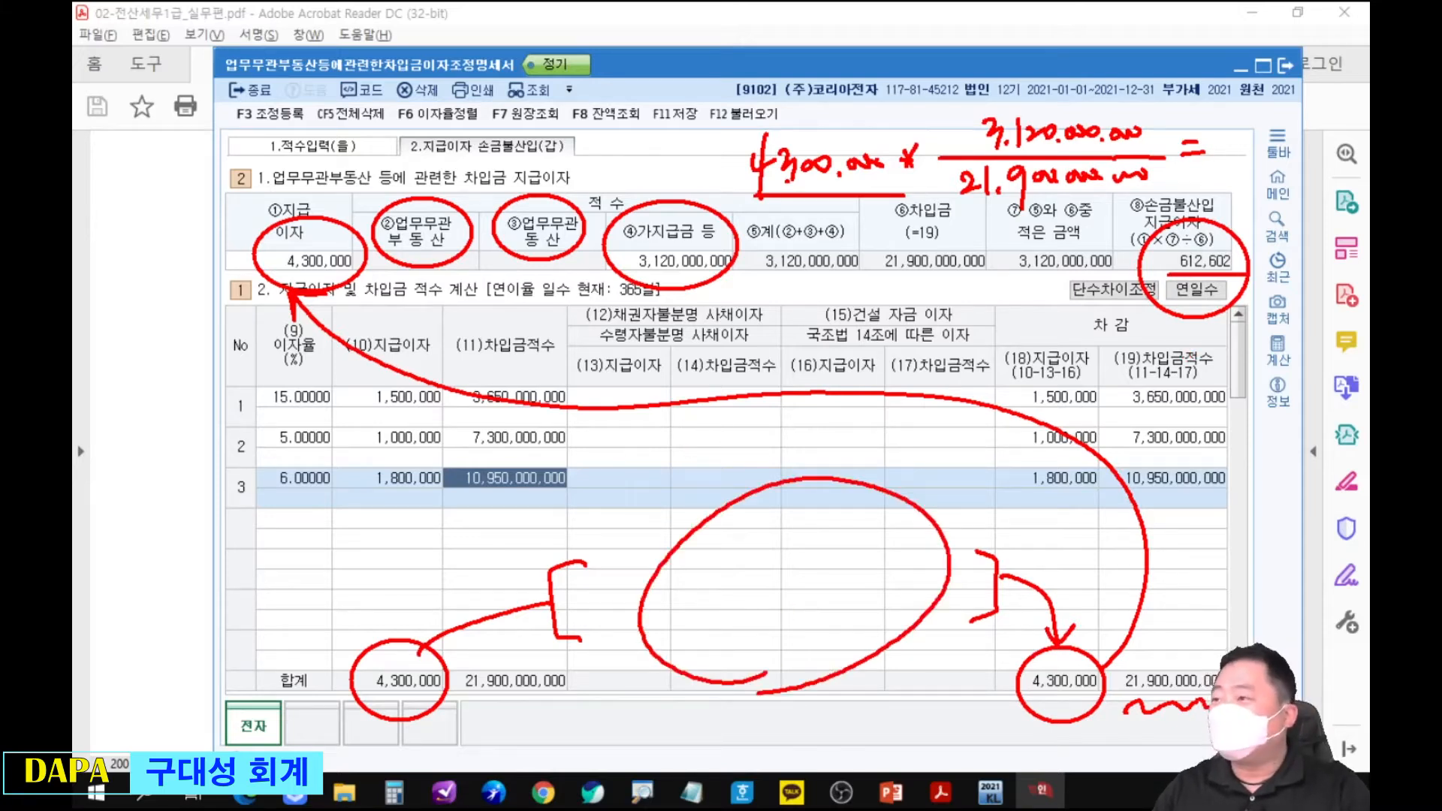
key(e)
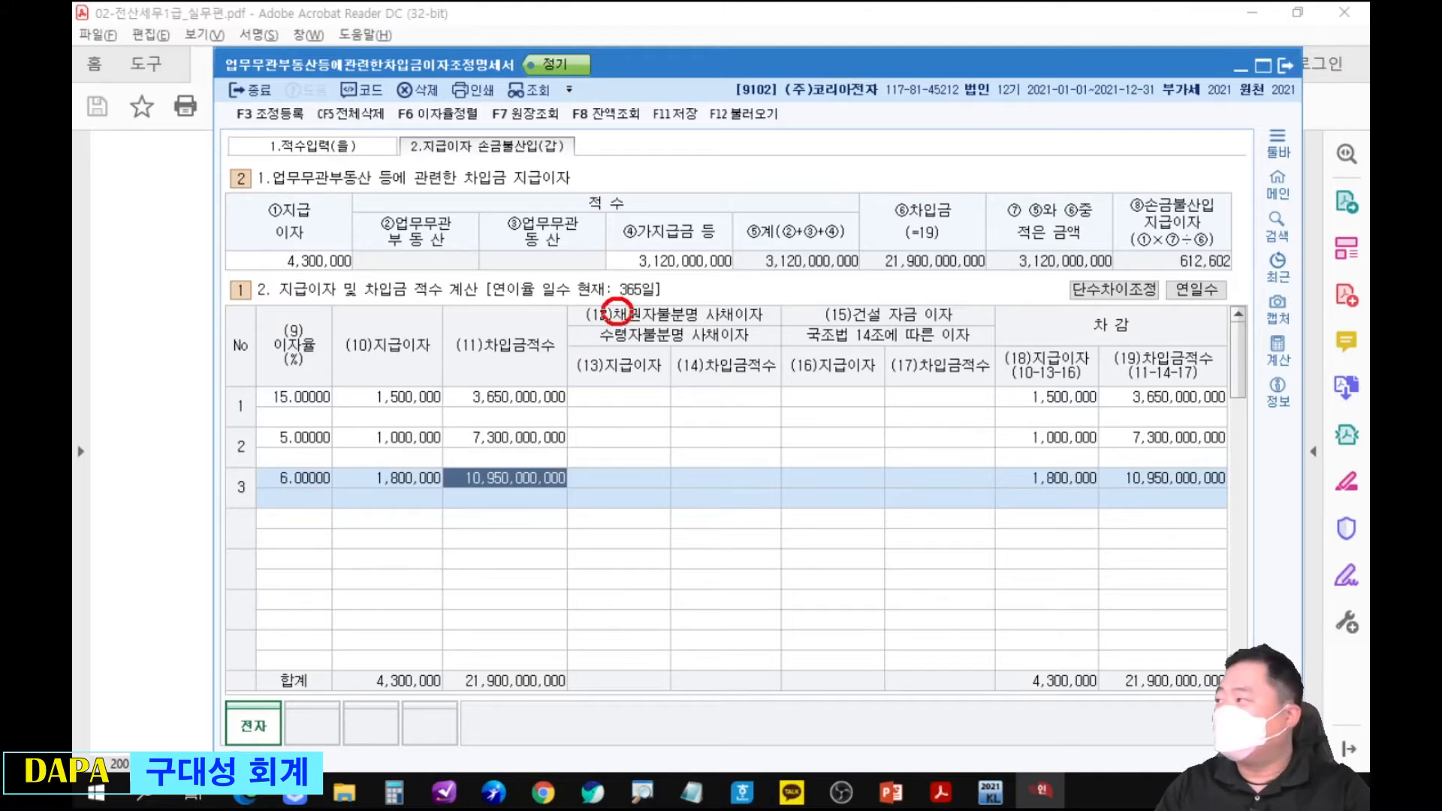
Circle the first letters of 수령자불분명 and 건설 자금 in red and strike through 국조법 14조에 따른 이자.
mouse_move(594, 331)
mouse_down()
mouse_move(599, 350)
mouse_move(612, 326)
mouse_up()
drag(791, 335, 969, 331)
mouse_move(860, 299)
mouse_down()
mouse_move(840, 318)
mouse_move(873, 316)
mouse_move(857, 300)
mouse_up()
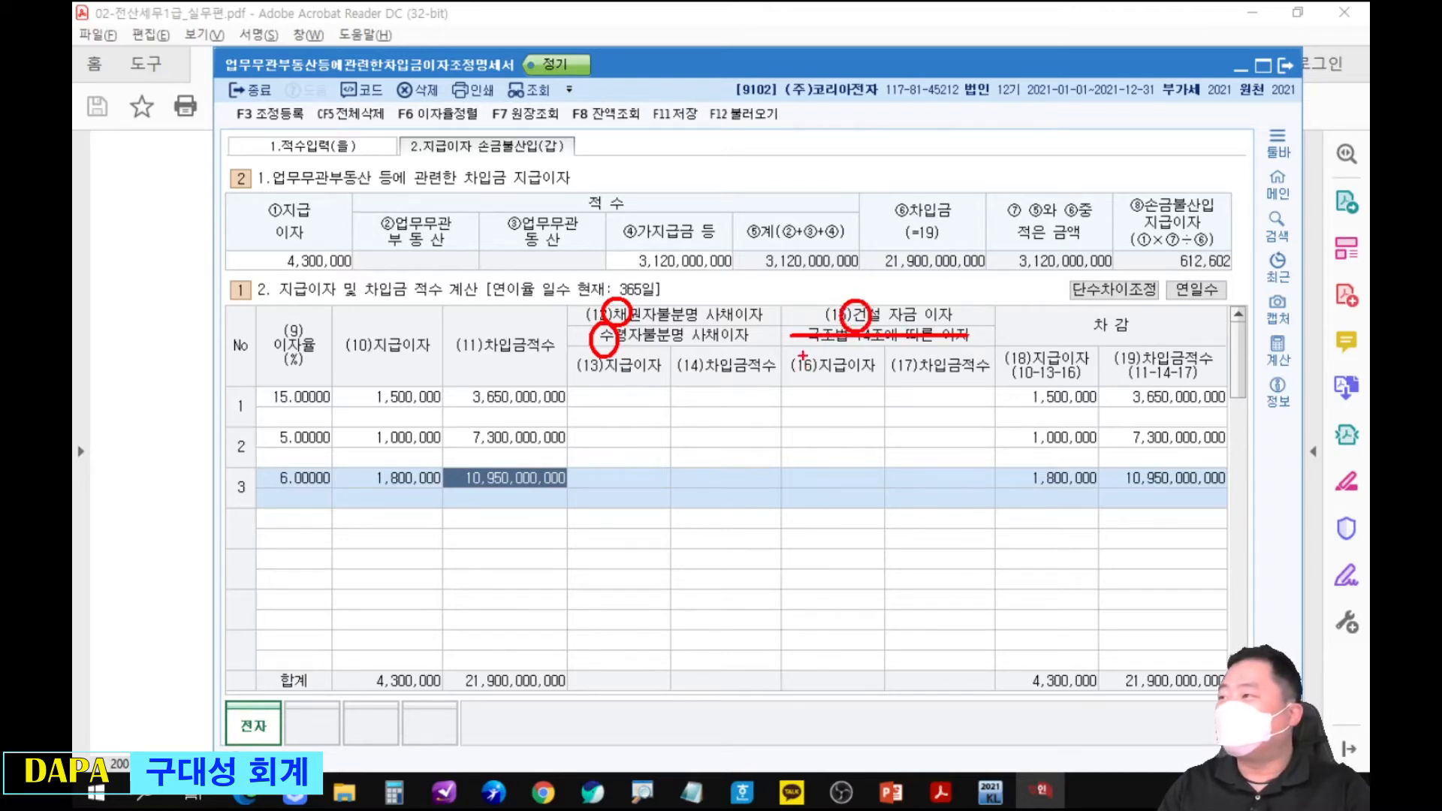
Draw a large red circle holding three small circles over the exclusion columns, circle ①지급이자, and clear the marks.
drag(619, 431, 888, 664)
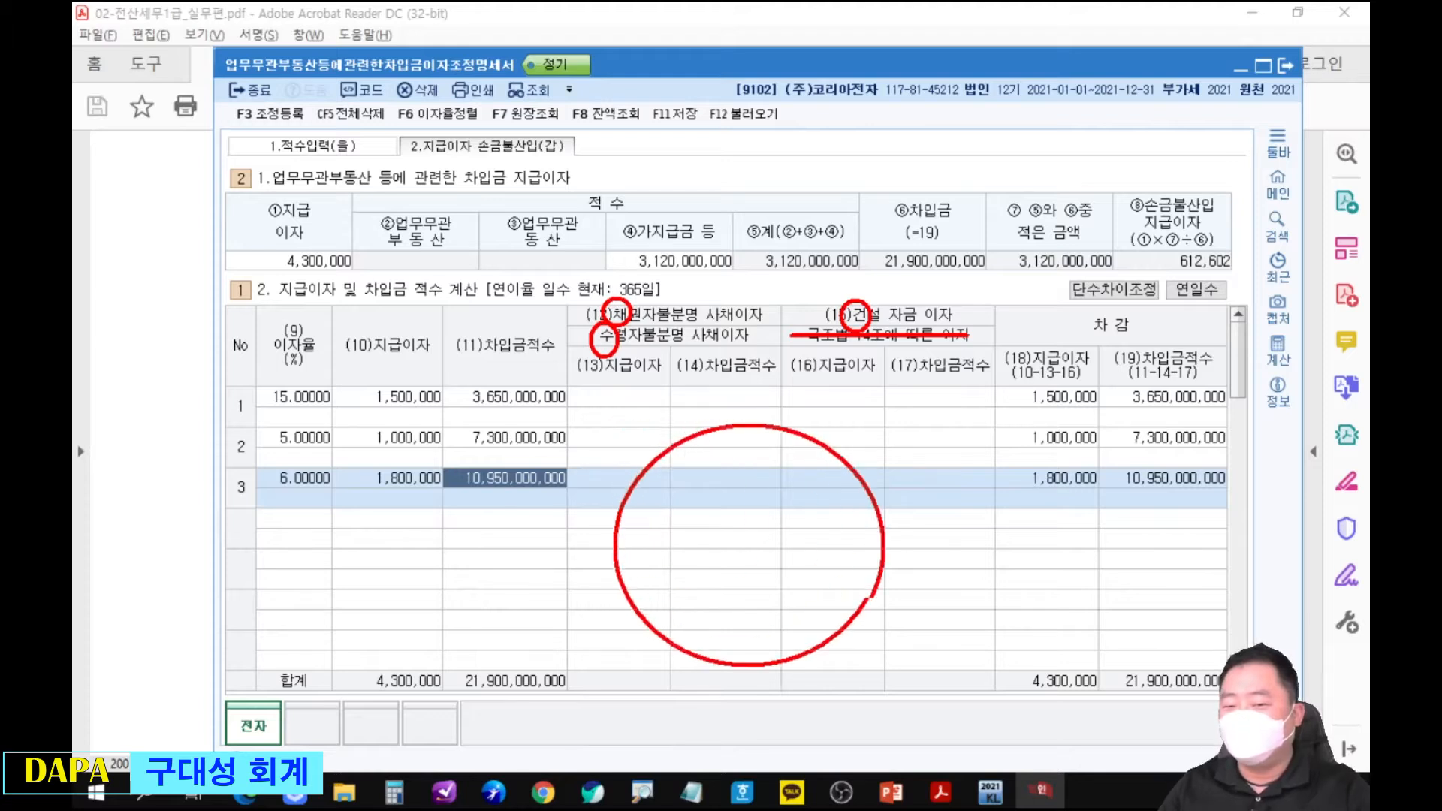
mouse_move(804, 531)
mouse_down()
mouse_move(853, 588)
mouse_move(820, 624)
mouse_up()
drag(733, 597, 787, 652)
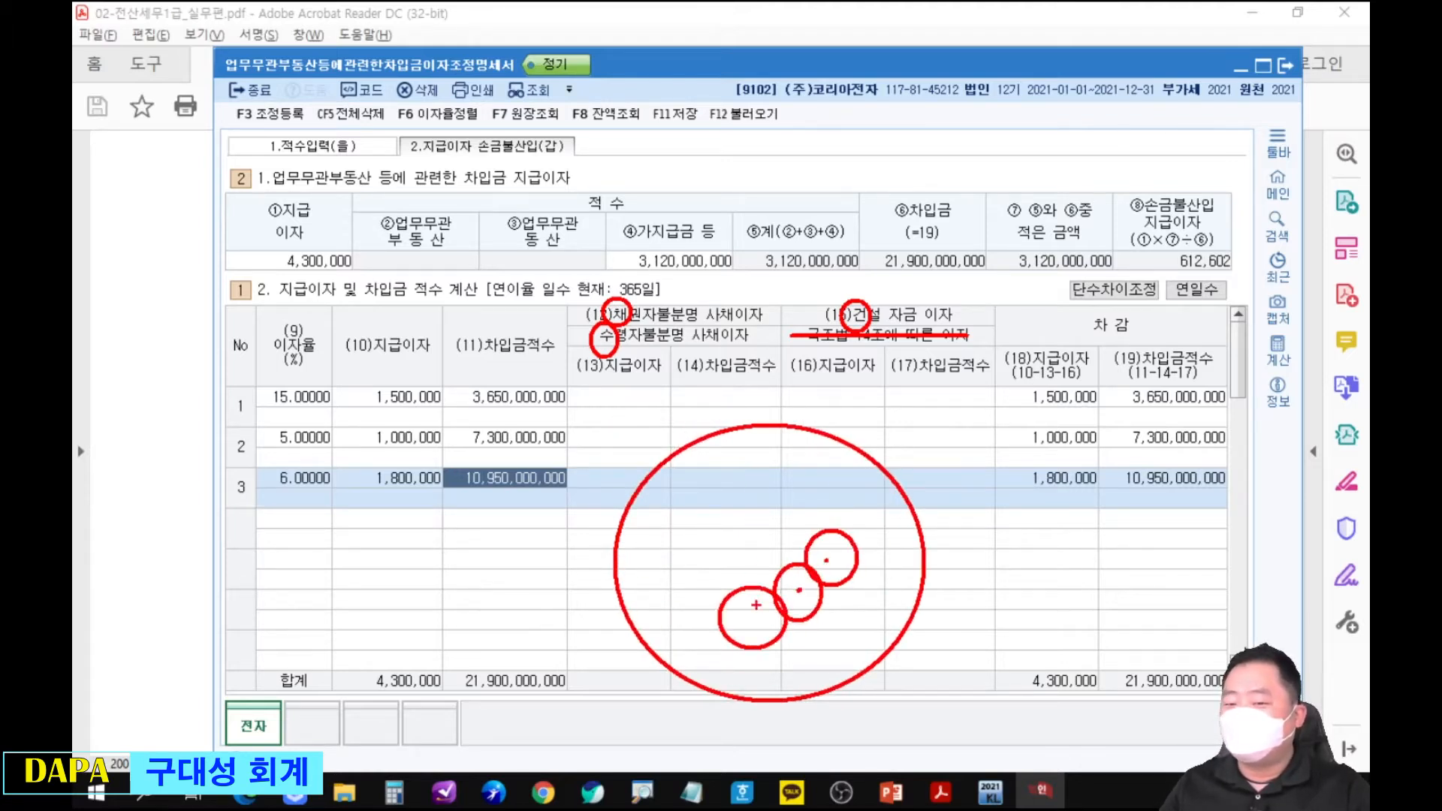
drag(661, 503, 658, 518)
drag(304, 299, 290, 314)
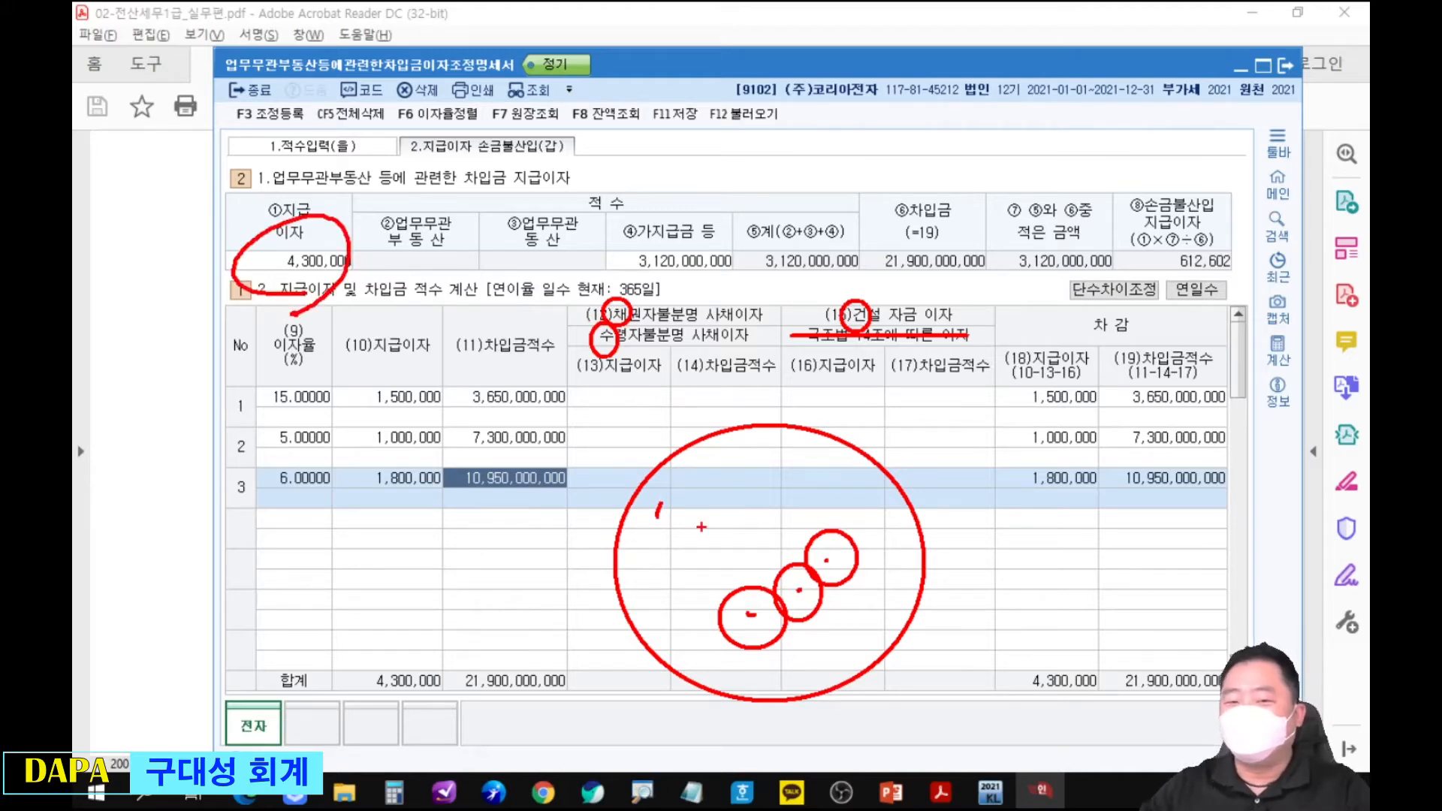
key(Escape)
Place the form below the PDF's 15% loan row and enter 1,500,000 as row 1's (13)지급이자 under 채권자불분명 사채이자.
drag(807, 79, 820, 267)
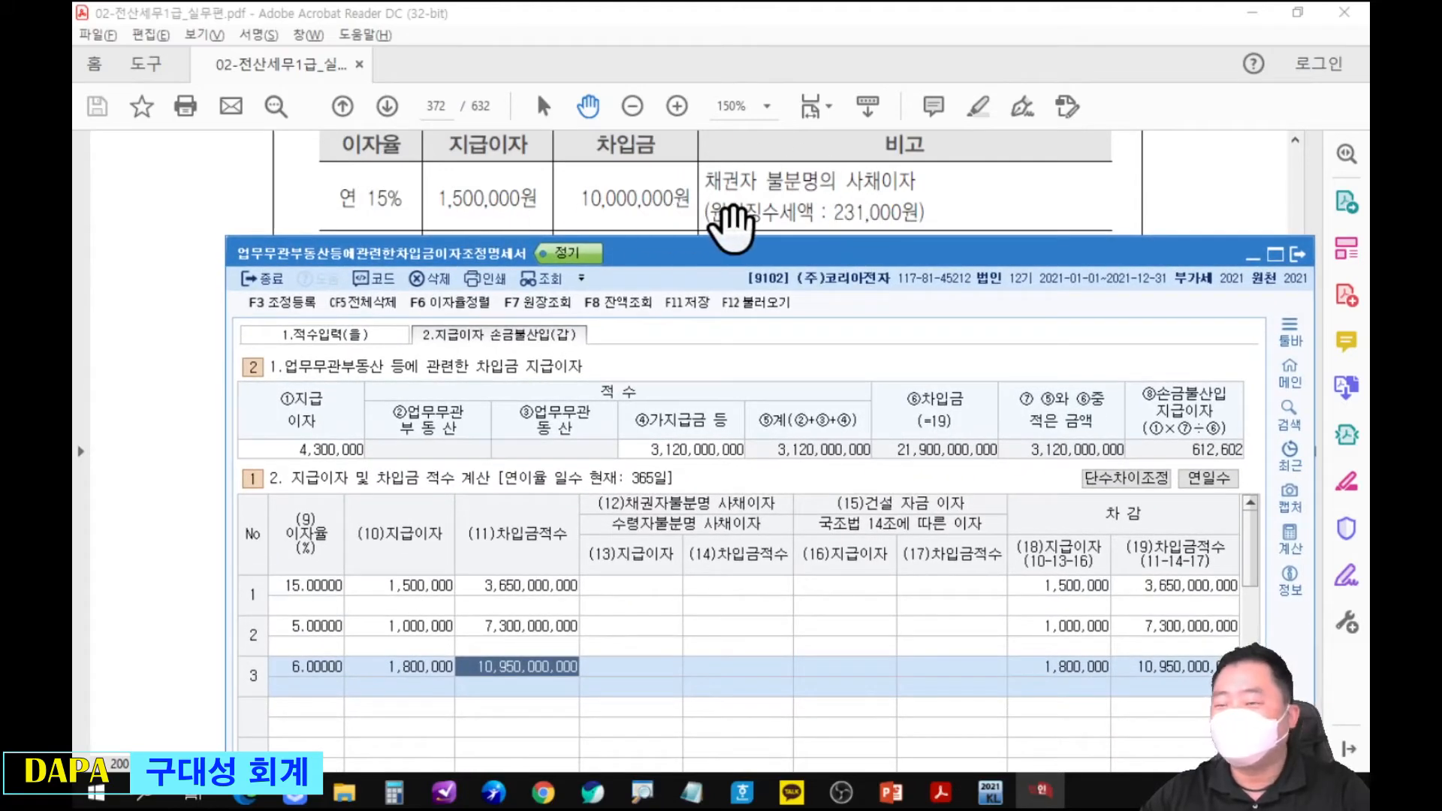
click(638, 584)
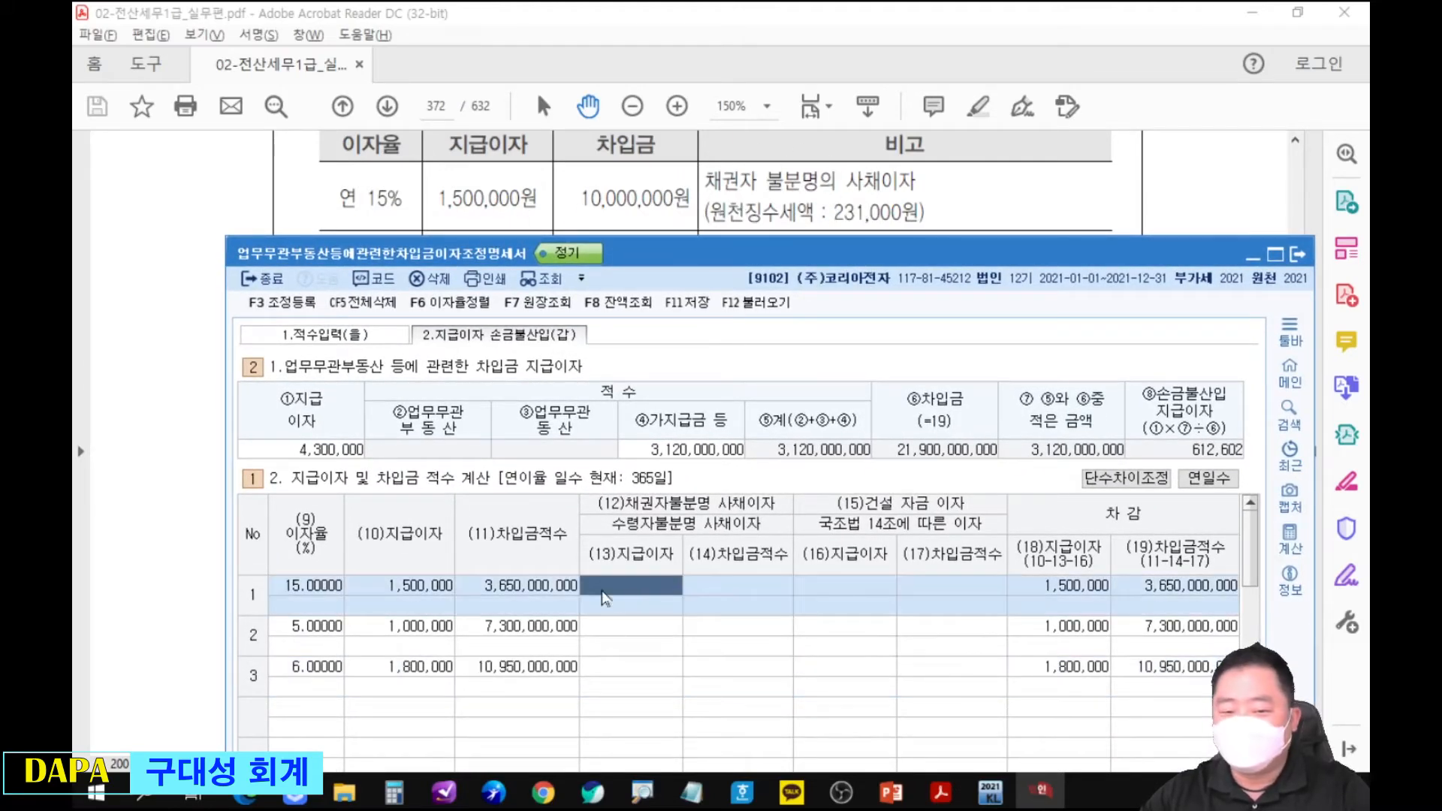
text(1)
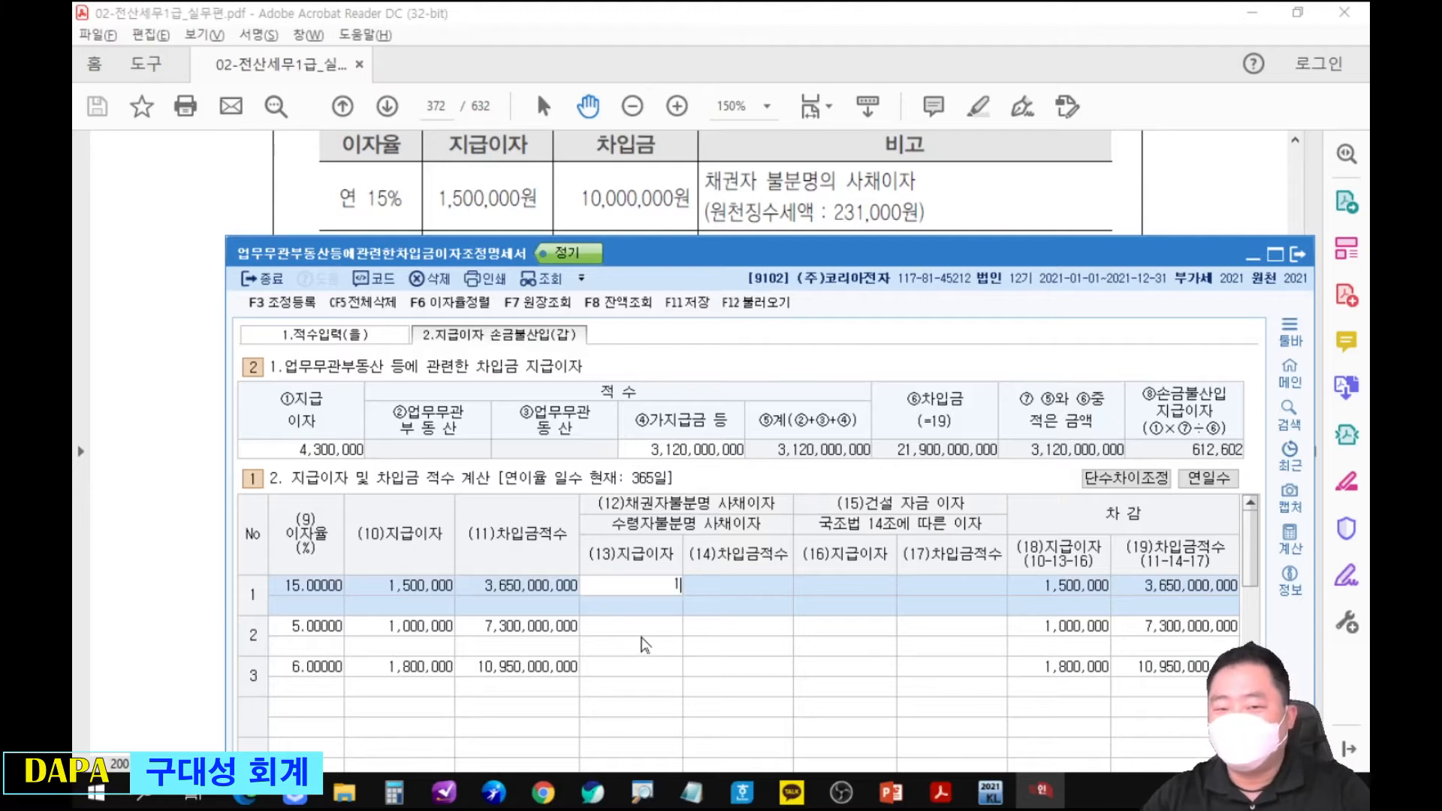
text(,500,000)
key(Return)
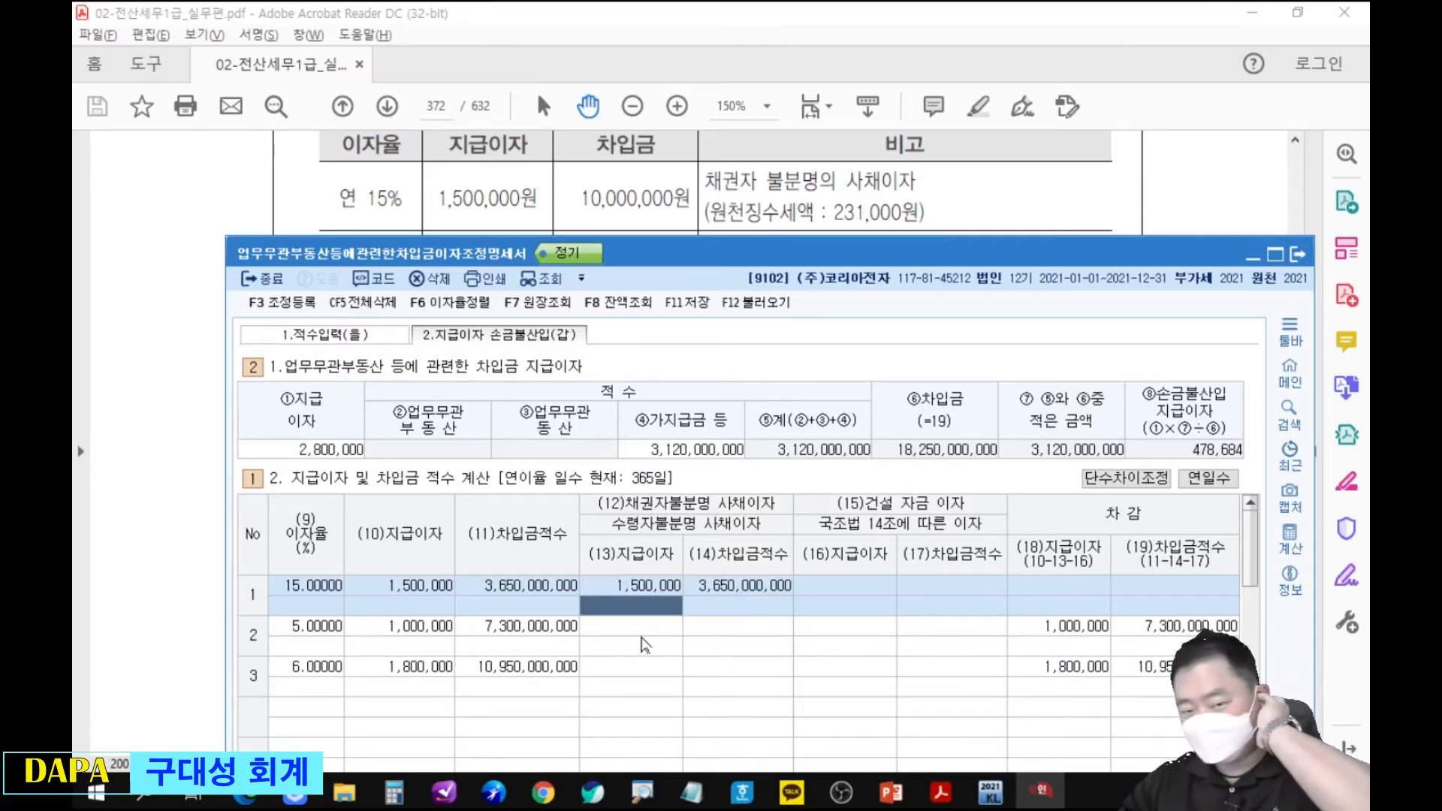
drag(889, 255, 887, 286)
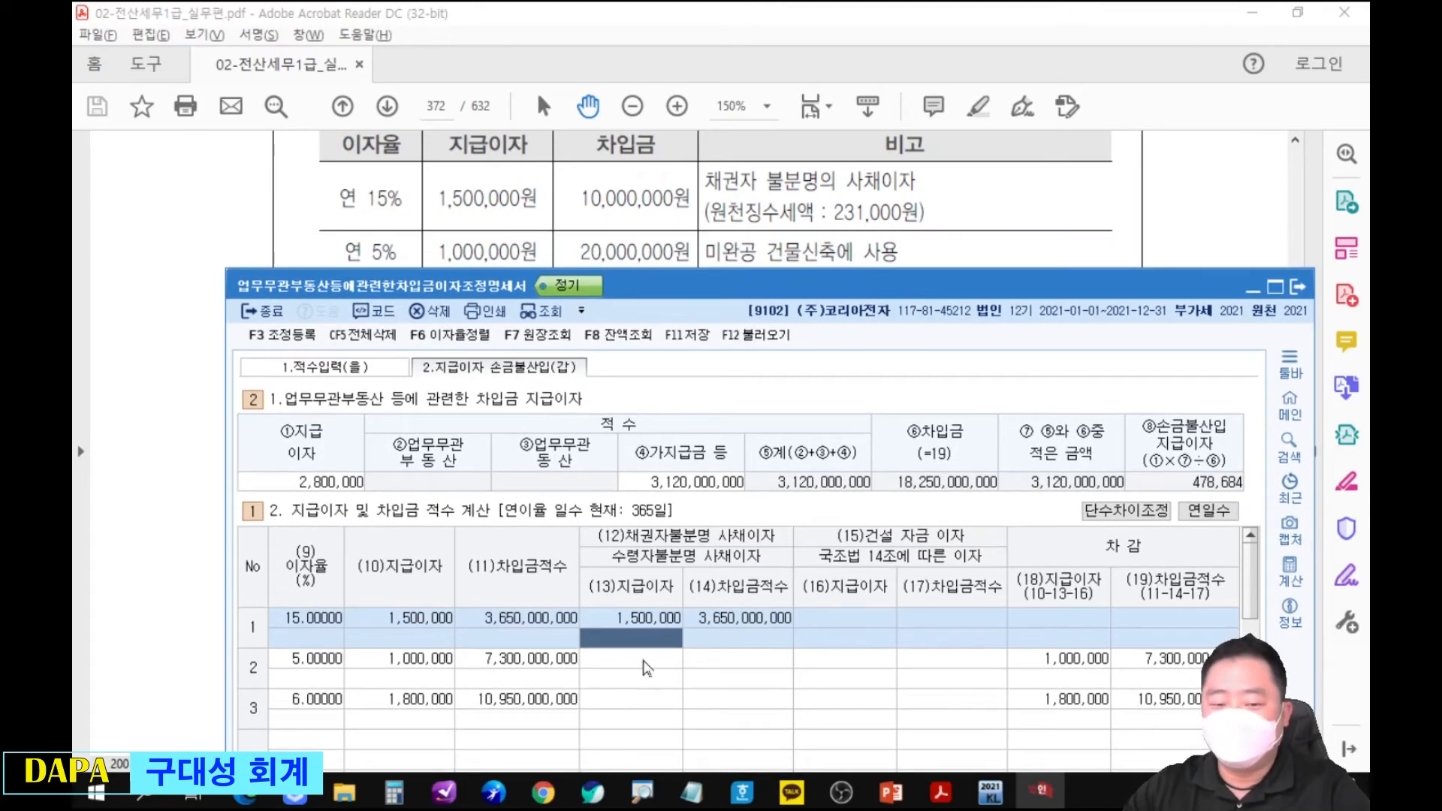
click(646, 668)
text(1000000)
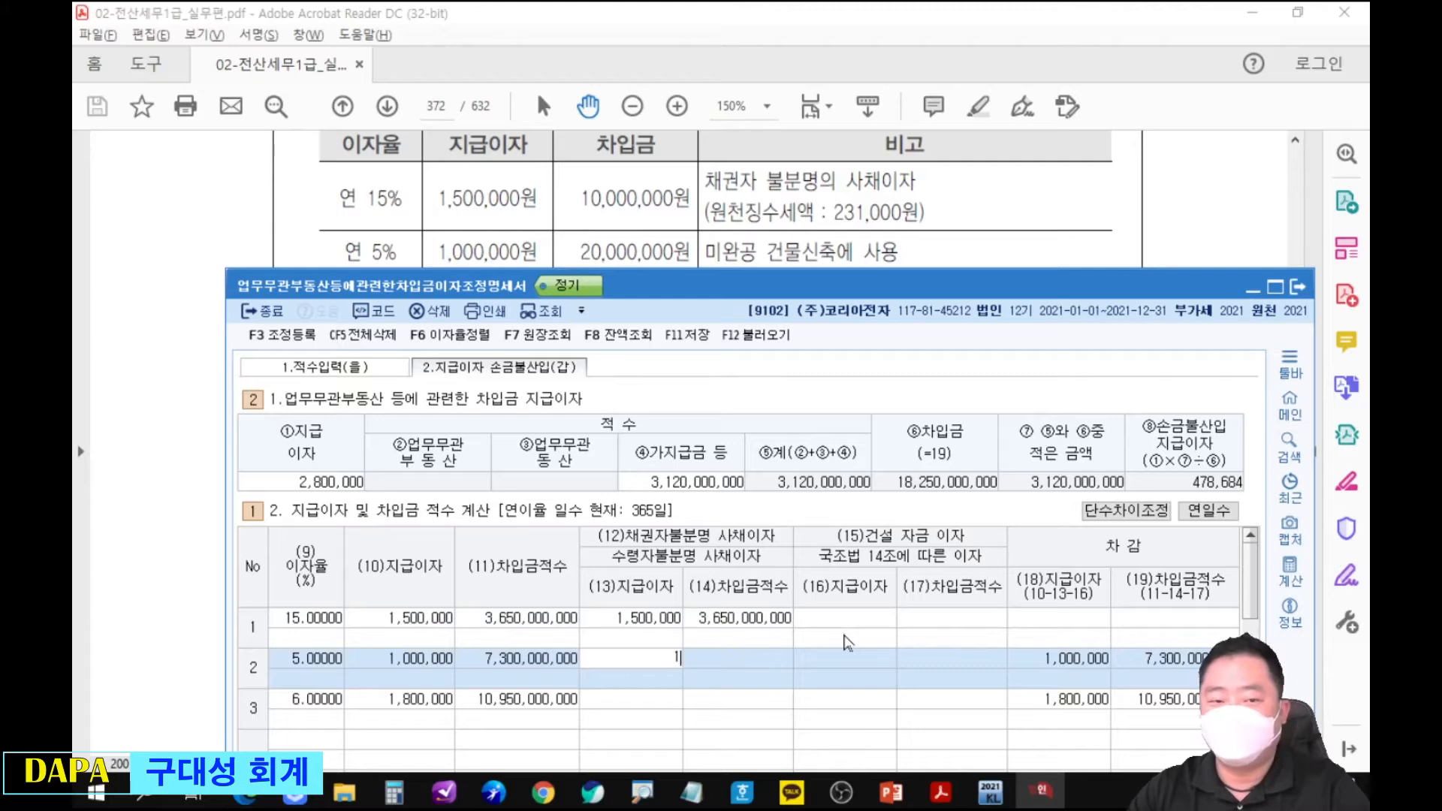
key(Return)
drag(963, 293, 957, 53)
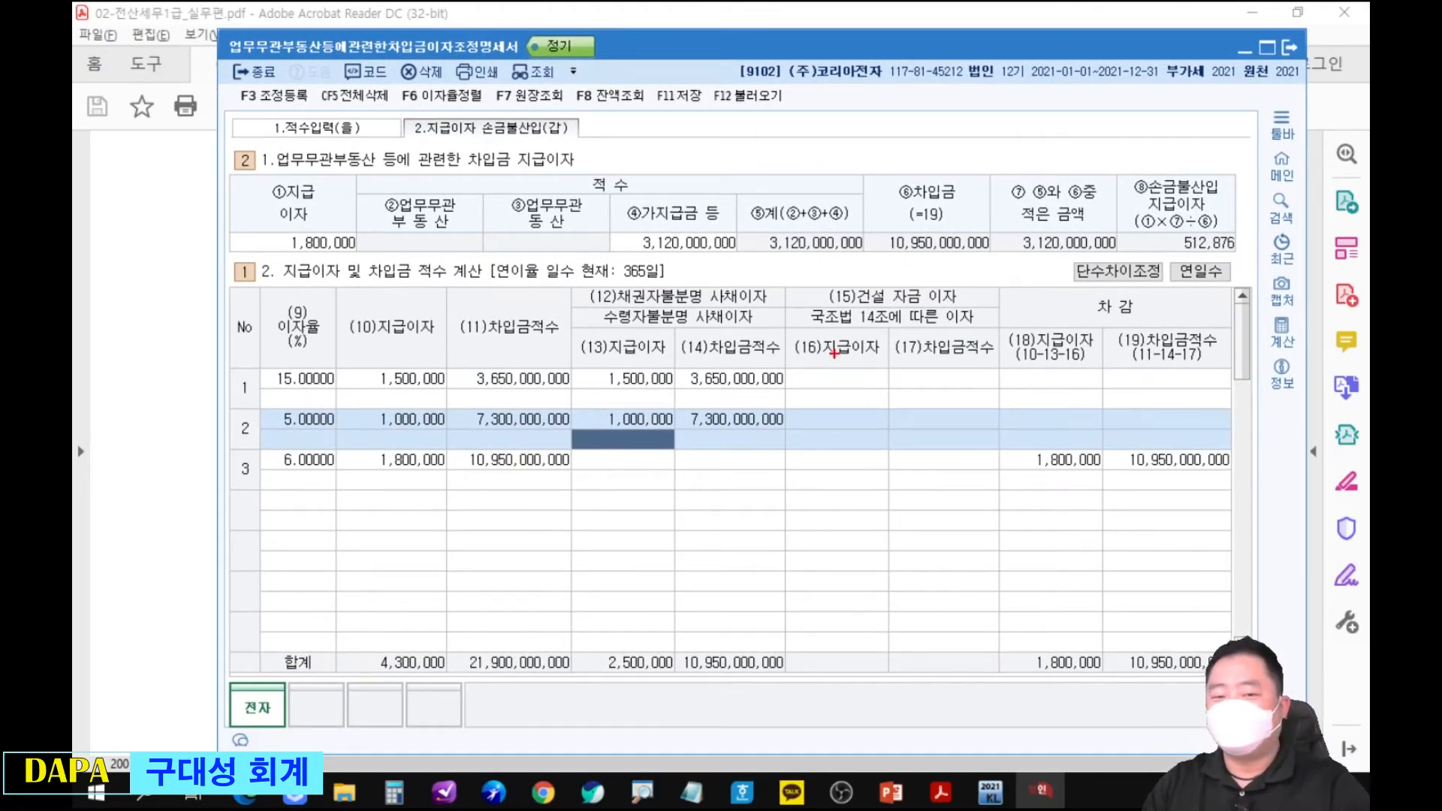
click(624, 424)
text(0)
key(Return)
Enter 1,000,000 as row 2's (16)지급이자 under 건설 자금 이자.
click(839, 422)
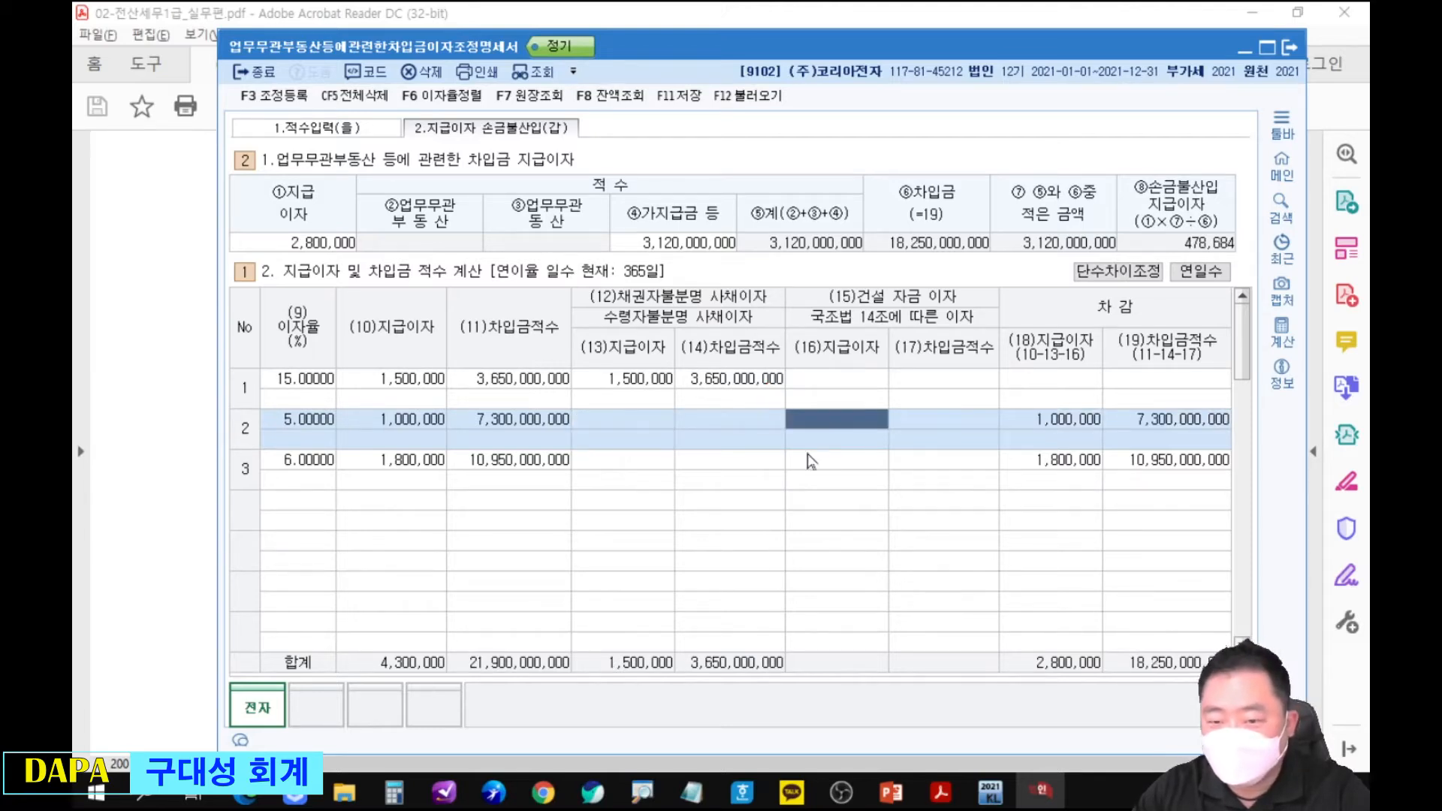
text(1,000,000)
key(Return)
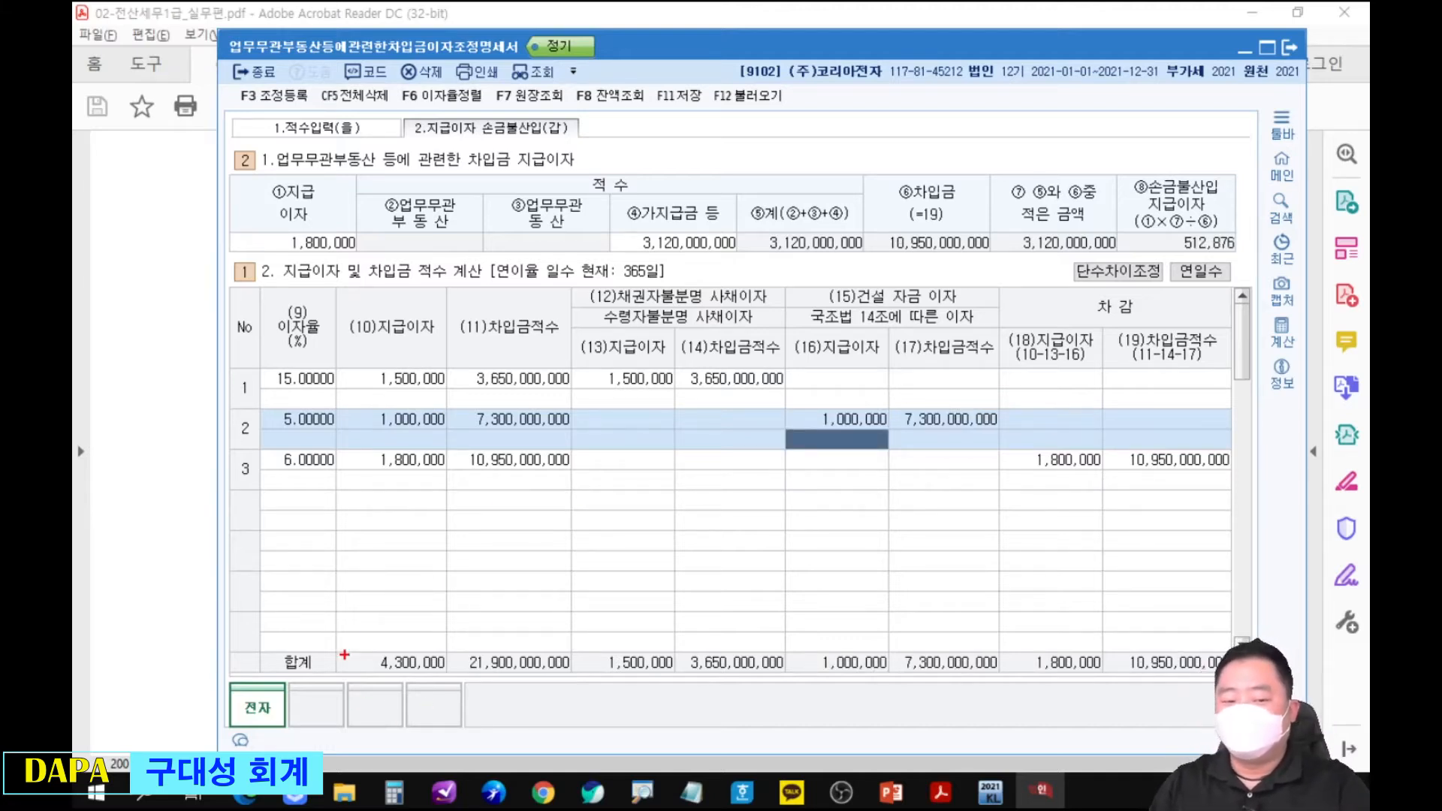
Circle the 지급이자 total, both excluded interest amounts and the 차감 지급이자 total in red, linking them through to ①지급이자.
drag(351, 615, 459, 714)
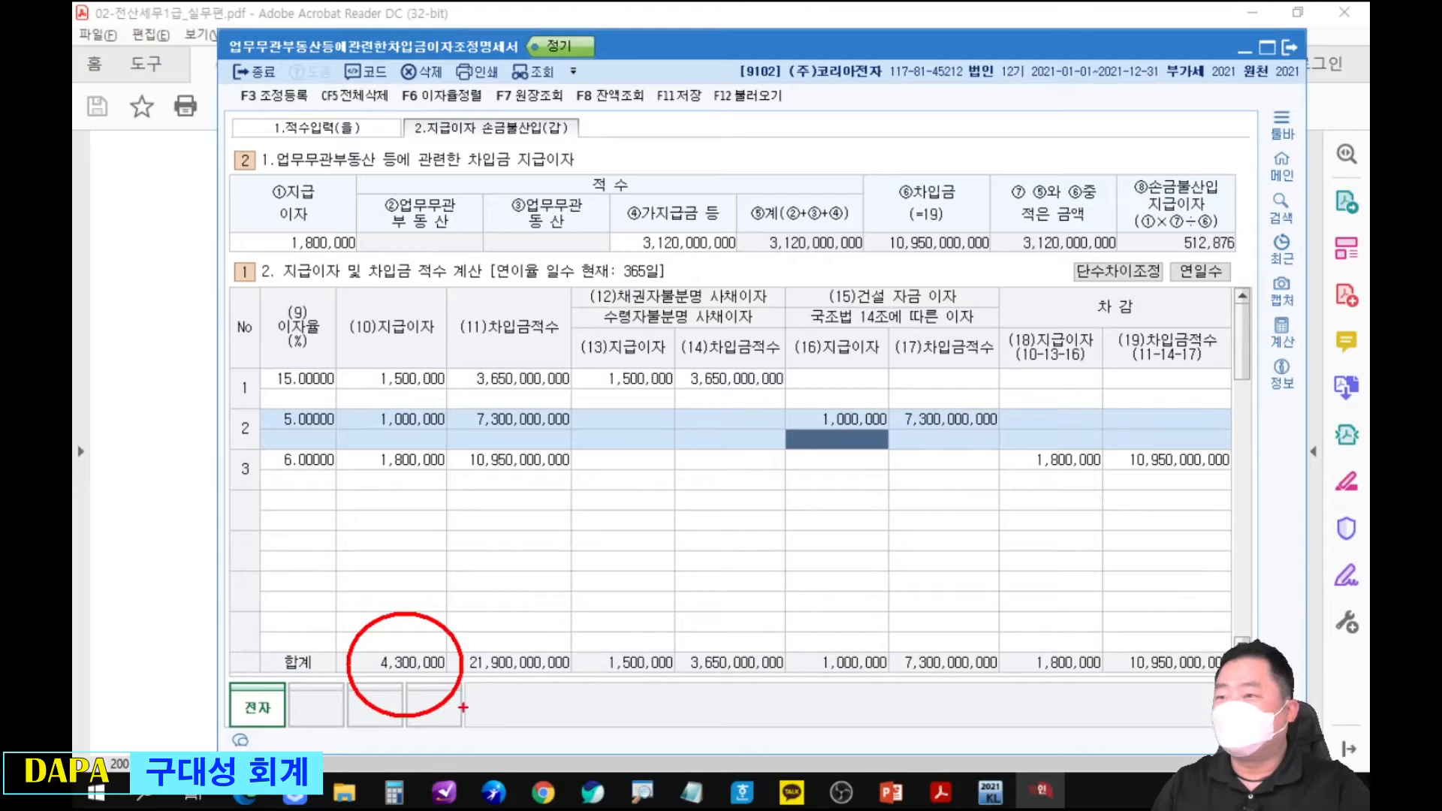
drag(443, 627, 595, 403)
mouse_move(585, 335)
mouse_down()
mouse_move(695, 428)
mouse_move(804, 419)
mouse_move(809, 394)
mouse_move(897, 474)
mouse_up()
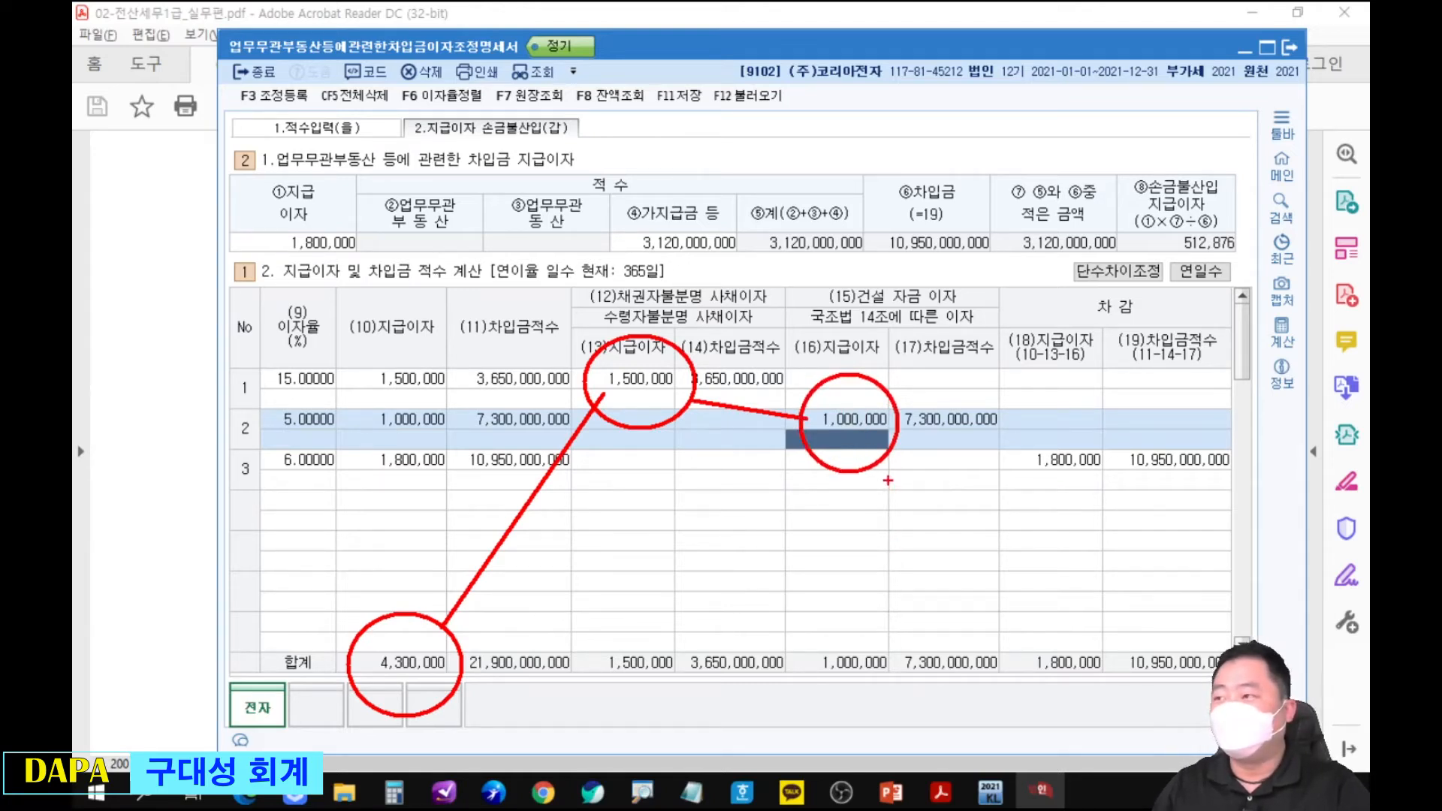
drag(892, 453, 1026, 636)
drag(1087, 672, 1113, 705)
mouse_move(1074, 642)
mouse_down()
mouse_move(971, 346)
mouse_move(359, 265)
mouse_up()
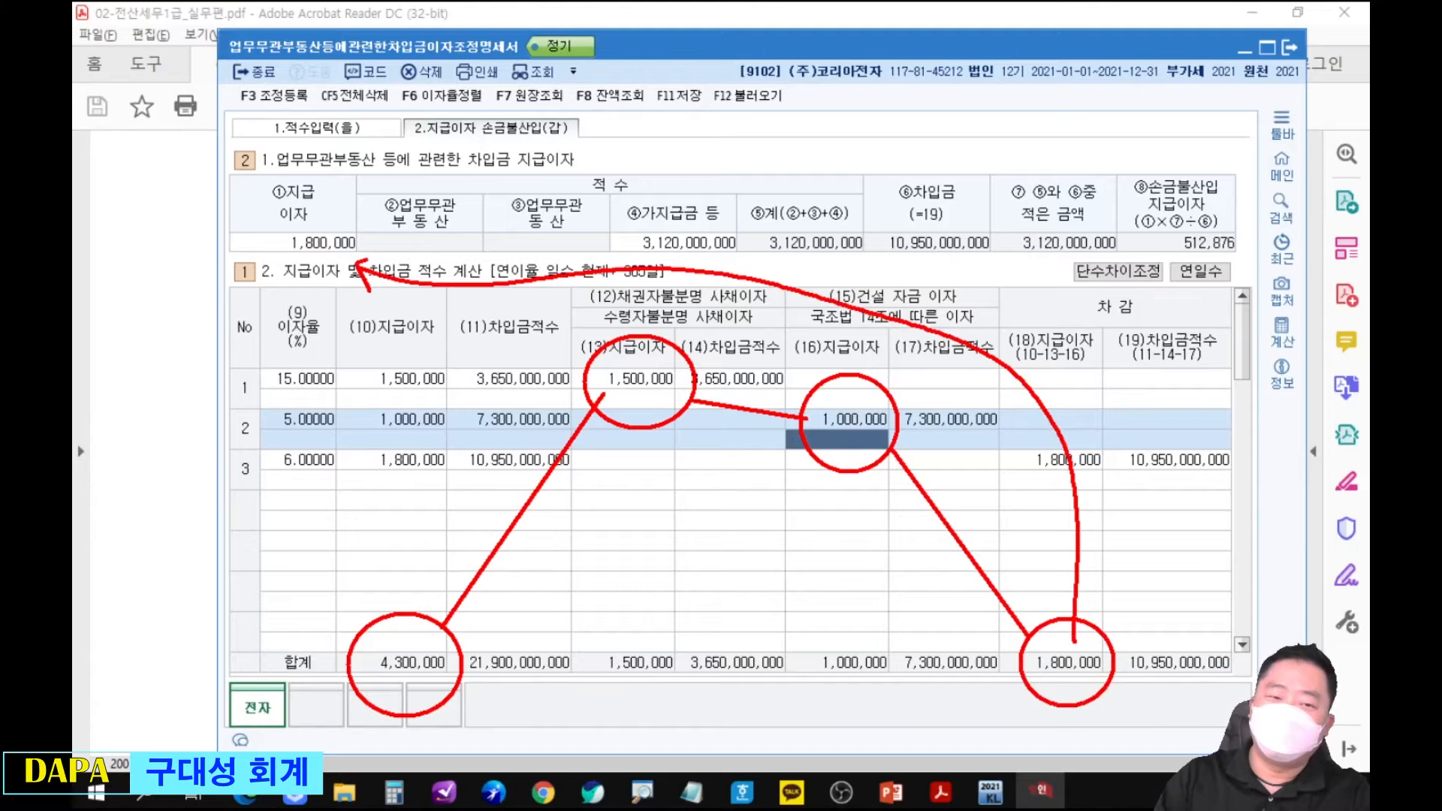
Circle the ①지급이자 amount in red and handwrite 1,800,000 * followed by a fraction line above the form's first table.
drag(270, 207, 369, 265)
mouse_move(698, 124)
mouse_down()
mouse_move(705, 155)
mouse_move(723, 129)
mouse_move(850, 137)
mouse_up()
click(711, 150)
mouse_move(851, 123)
mouse_down()
mouse_move(840, 143)
mouse_move(1124, 133)
mouse_up()
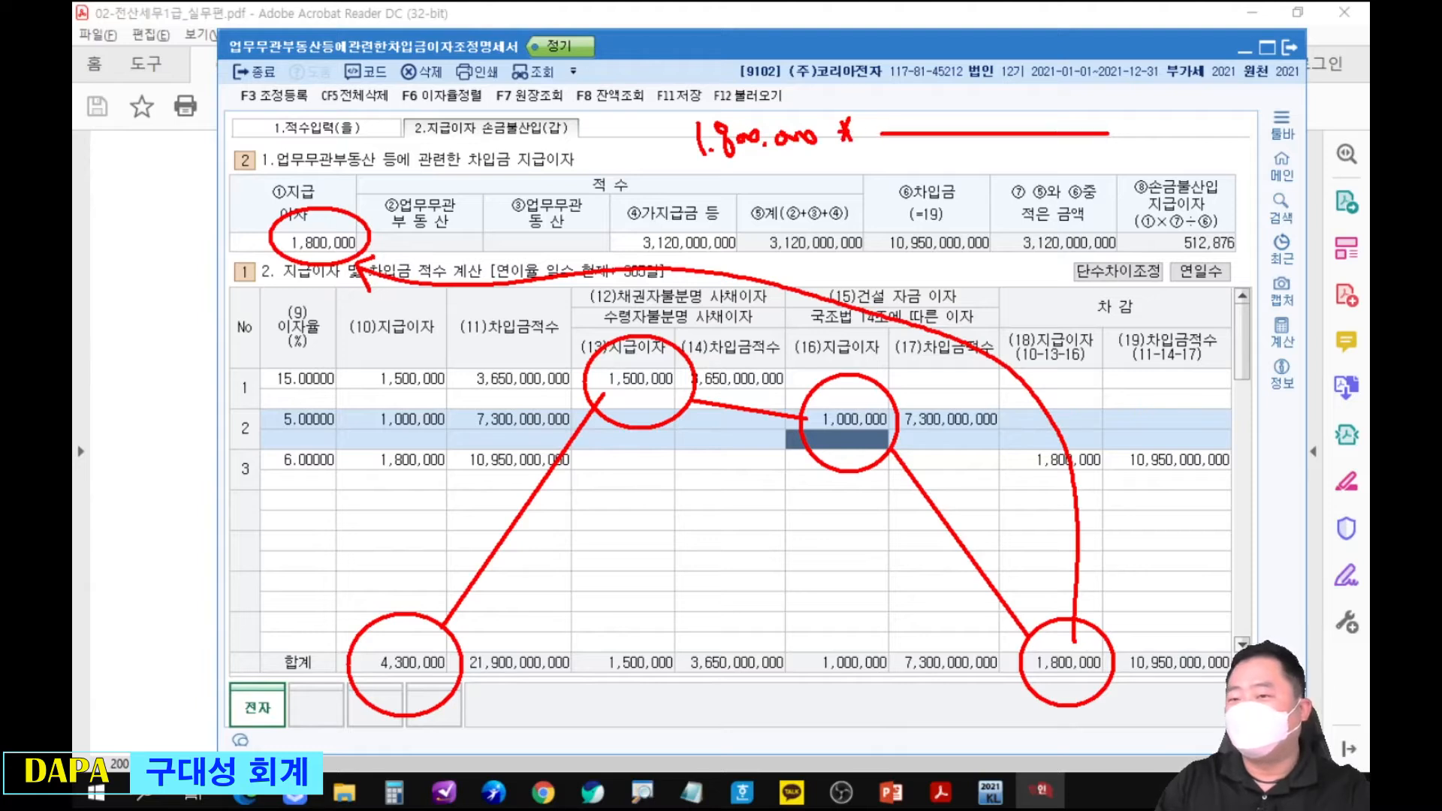
Circle the 차감 차입금적수 total in red and write 10,950,000,000 as the formula's denominator.
mouse_move(1143, 618)
mouse_down()
mouse_move(1119, 650)
mouse_move(1187, 619)
mouse_up()
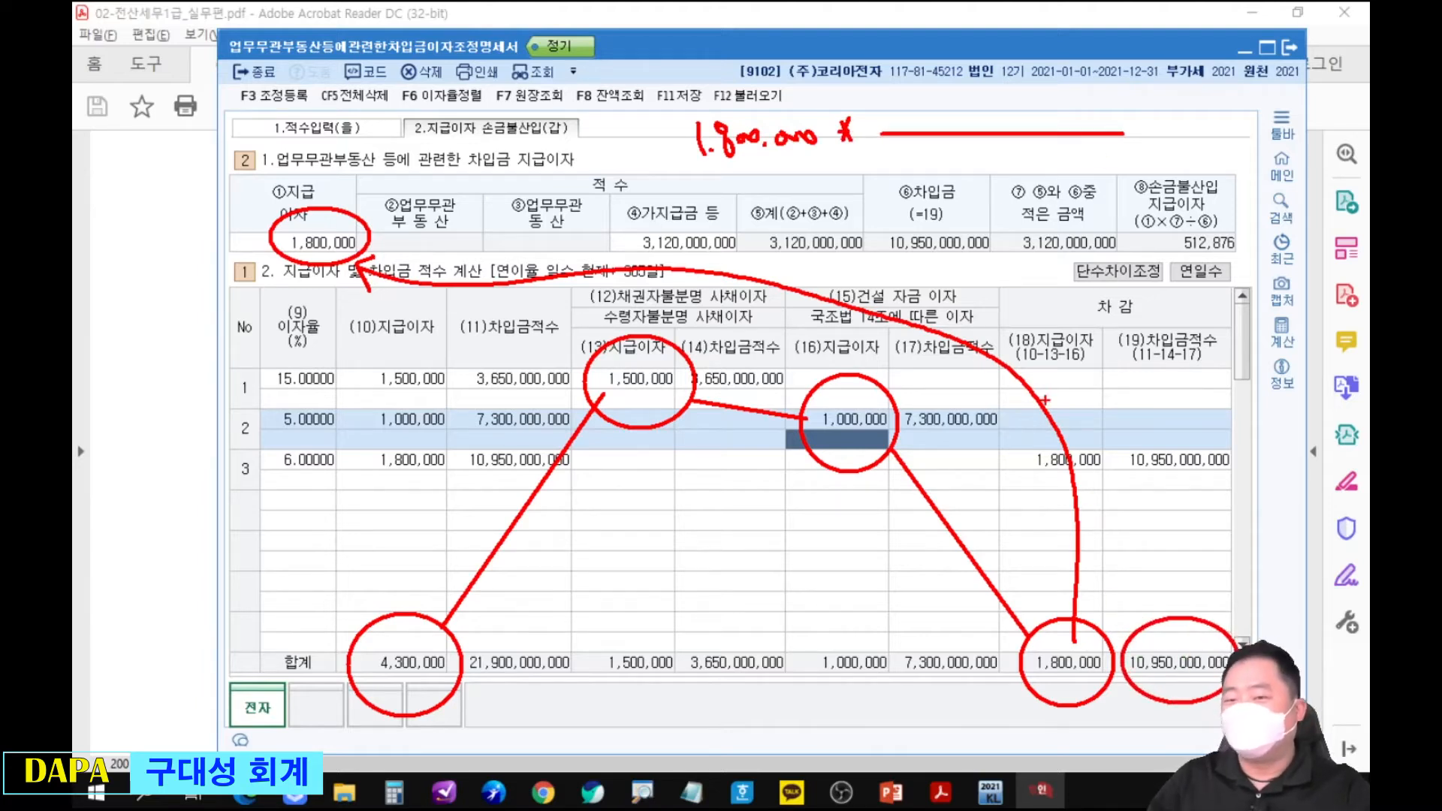
drag(927, 154, 929, 179)
drag(946, 156, 960, 171)
mouse_move(967, 154)
mouse_down()
mouse_move(984, 153)
mouse_move(983, 194)
mouse_up()
mouse_move(993, 147)
mouse_down()
mouse_move(1009, 146)
mouse_move(1005, 179)
mouse_up()
drag(1022, 159, 1025, 161)
drag(1042, 160, 1147, 149)
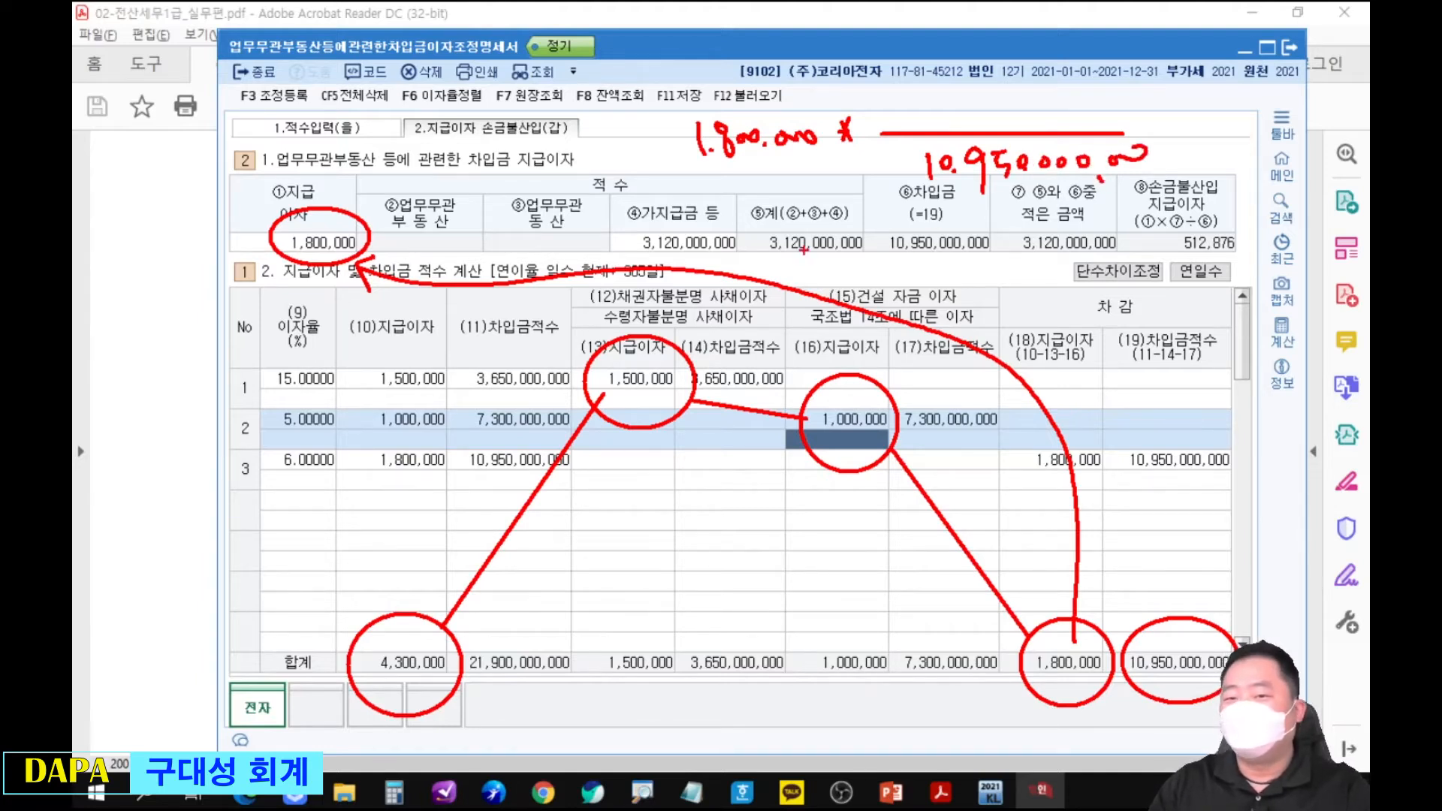
Circle ④가지급금 등, write 3,120,000,000 as the formula's numerator, and circle ⑧손금불산입 지급이자 in red.
drag(629, 205, 698, 204)
click(951, 116)
mouse_move(928, 91)
mouse_down()
mouse_move(930, 117)
mouse_move(1132, 109)
mouse_up()
drag(1129, 161, 1138, 167)
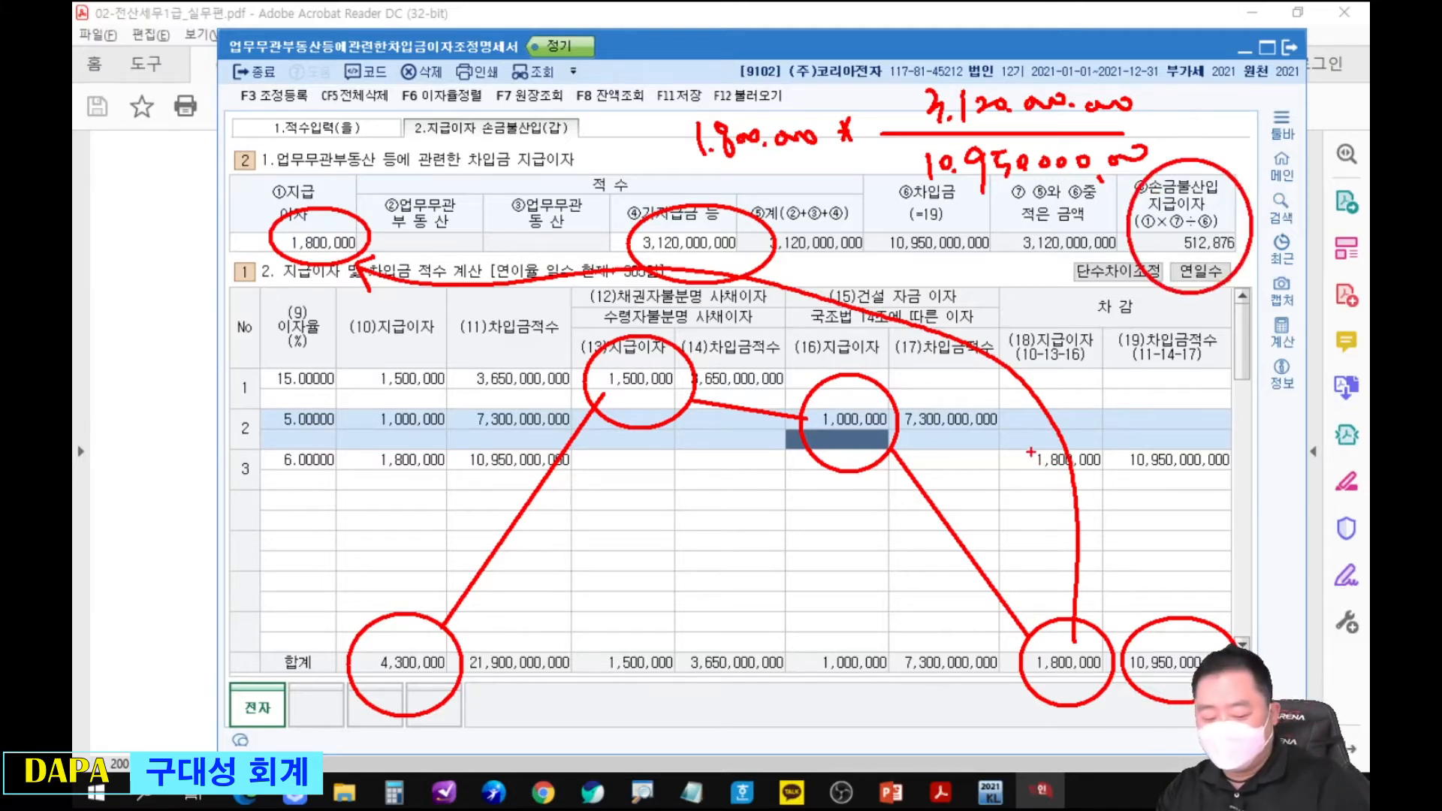
Circle both excluded interest amounts, (13) and (16), in blue and mark the ⑧손금불산입 지급이자 amount.
mouse_move(627, 338)
mouse_down()
mouse_move(585, 368)
mouse_move(703, 440)
mouse_up()
drag(795, 368, 899, 469)
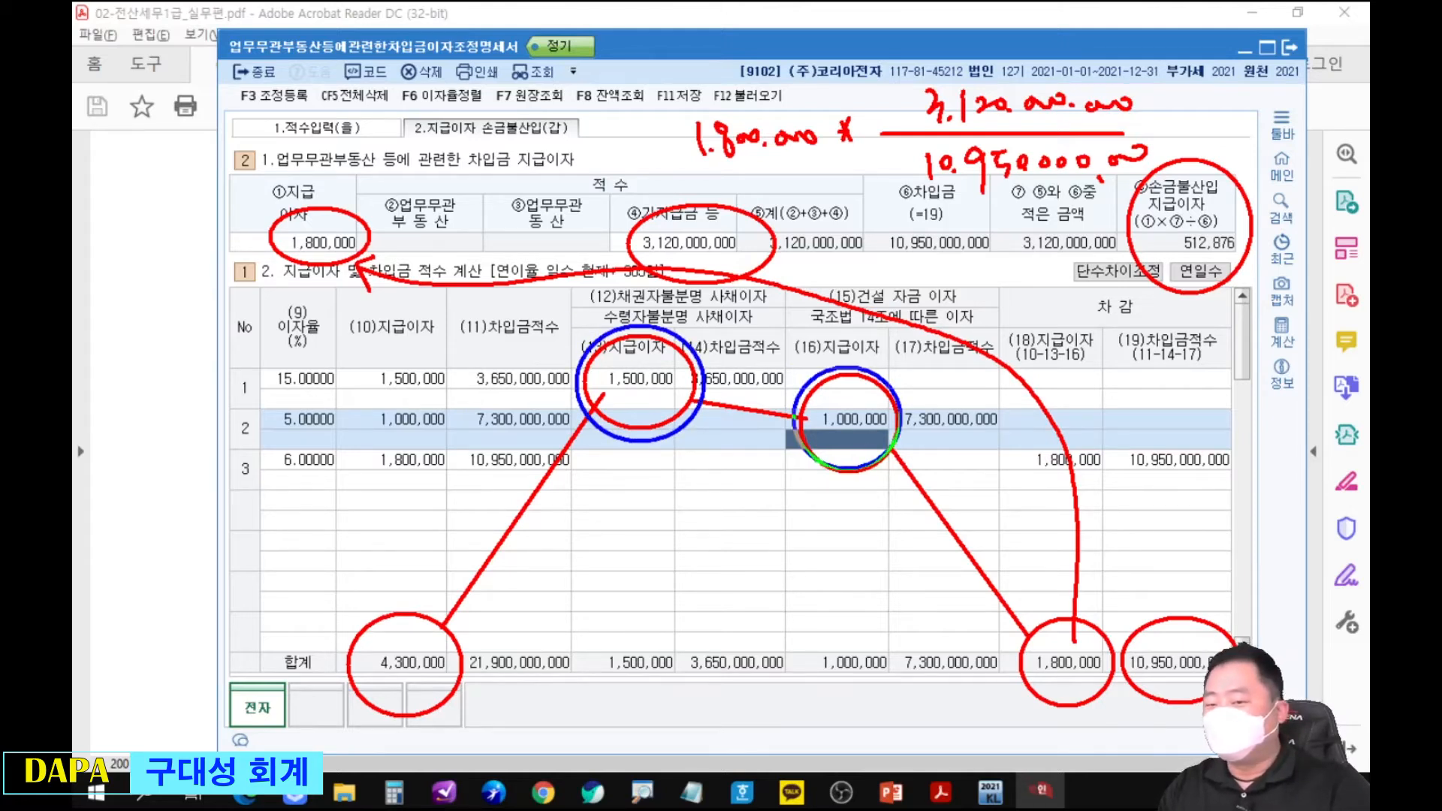
key(ctrl+z)
drag(607, 443, 660, 471)
mouse_move(826, 373)
mouse_down()
mouse_move(802, 418)
mouse_move(900, 480)
mouse_up()
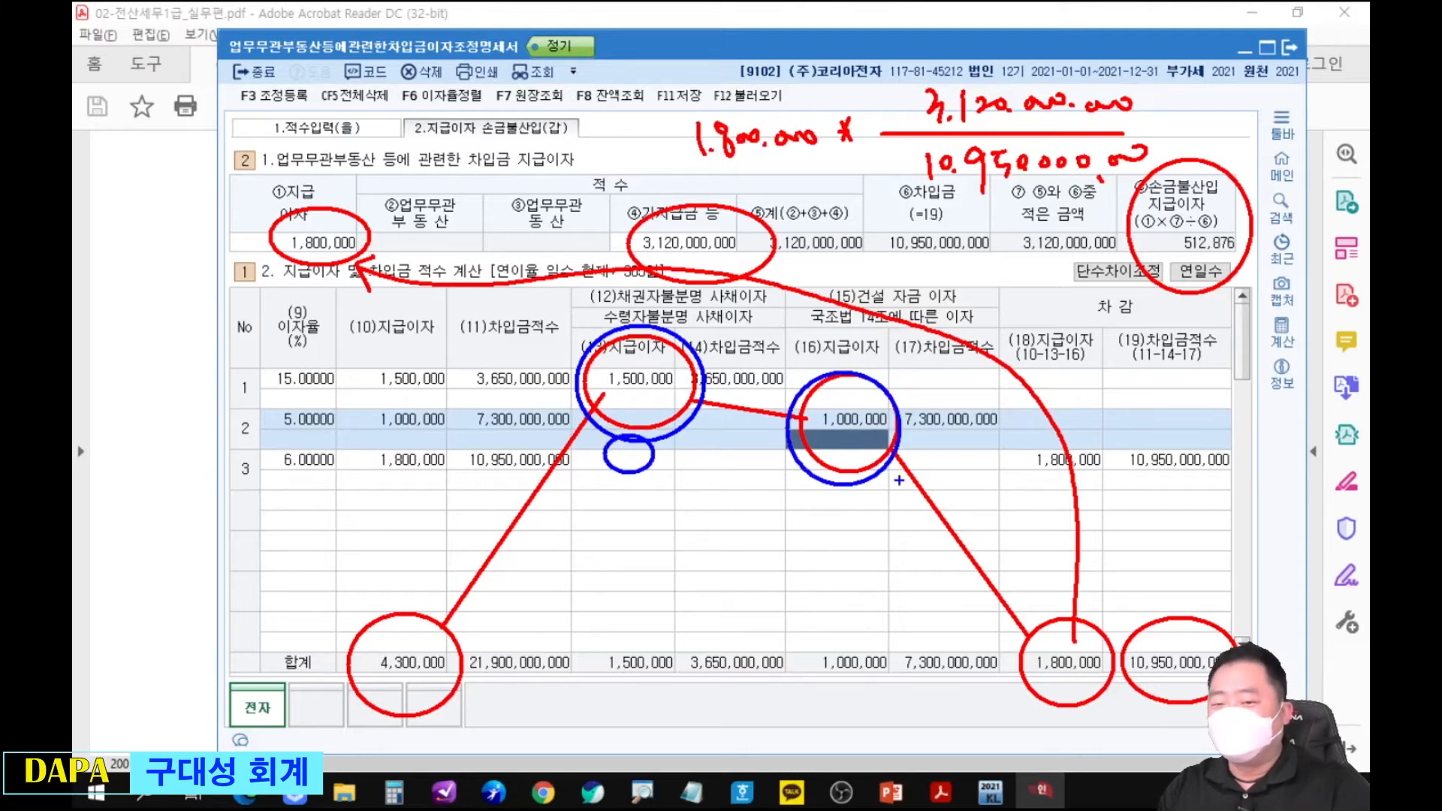
mouse_move(1150, 154)
mouse_down()
mouse_move(1240, 188)
mouse_move(1229, 320)
mouse_up()
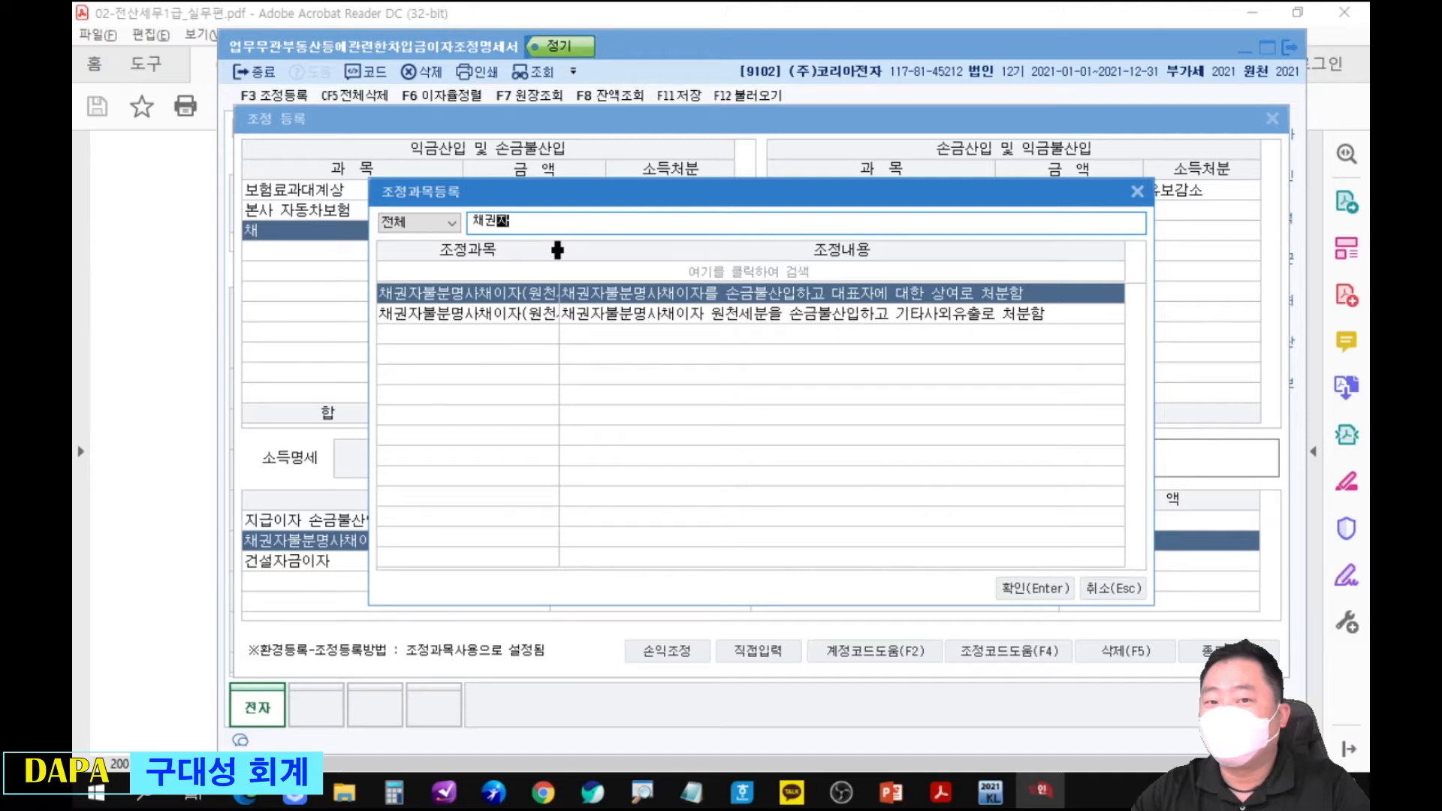
Register 채권자불분명사채이자(원천세분) under 익금산입 및 손금불산입 as 기타사외유출, using the exercise's 원천징수세액 of 231,000.
drag(557, 250, 639, 250)
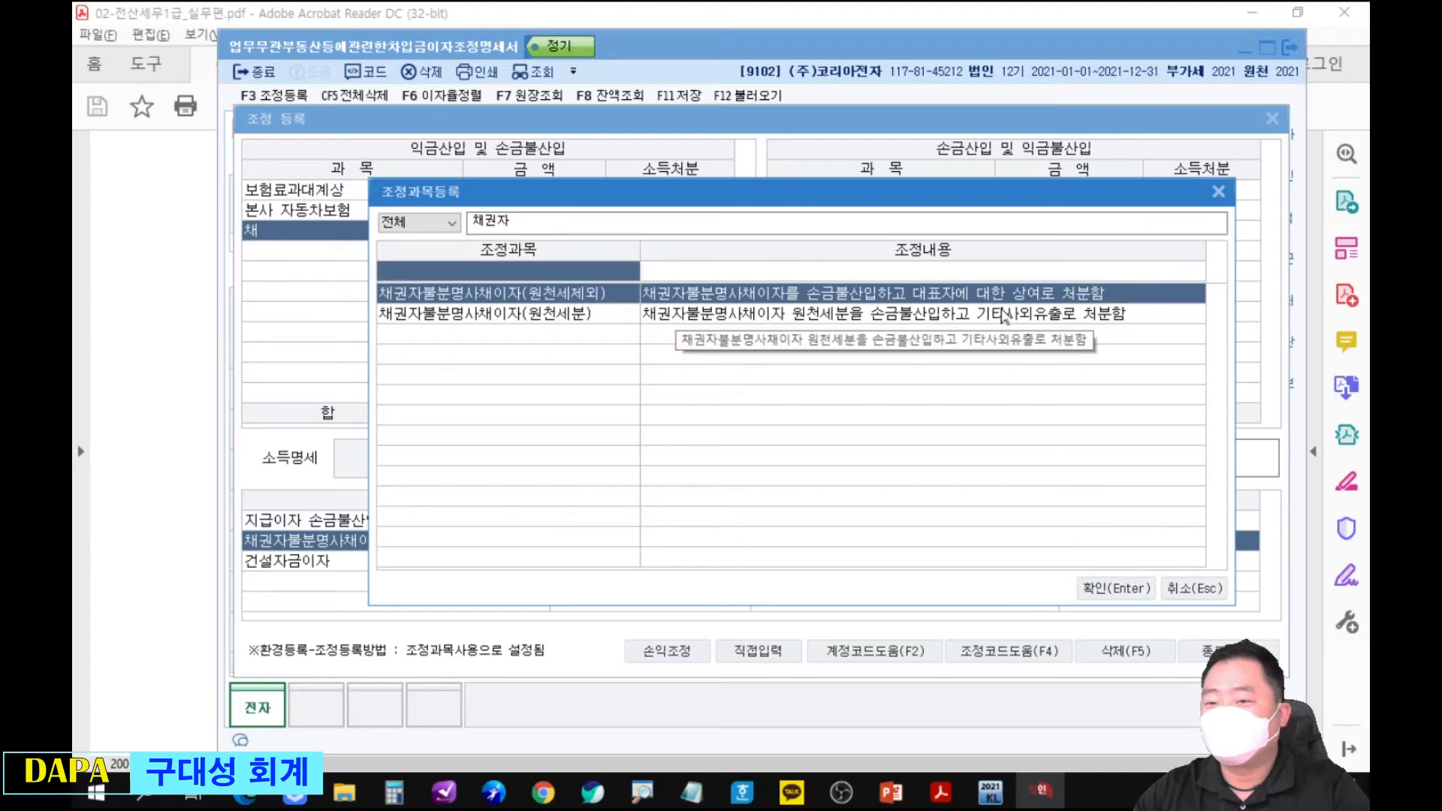
click(1005, 316)
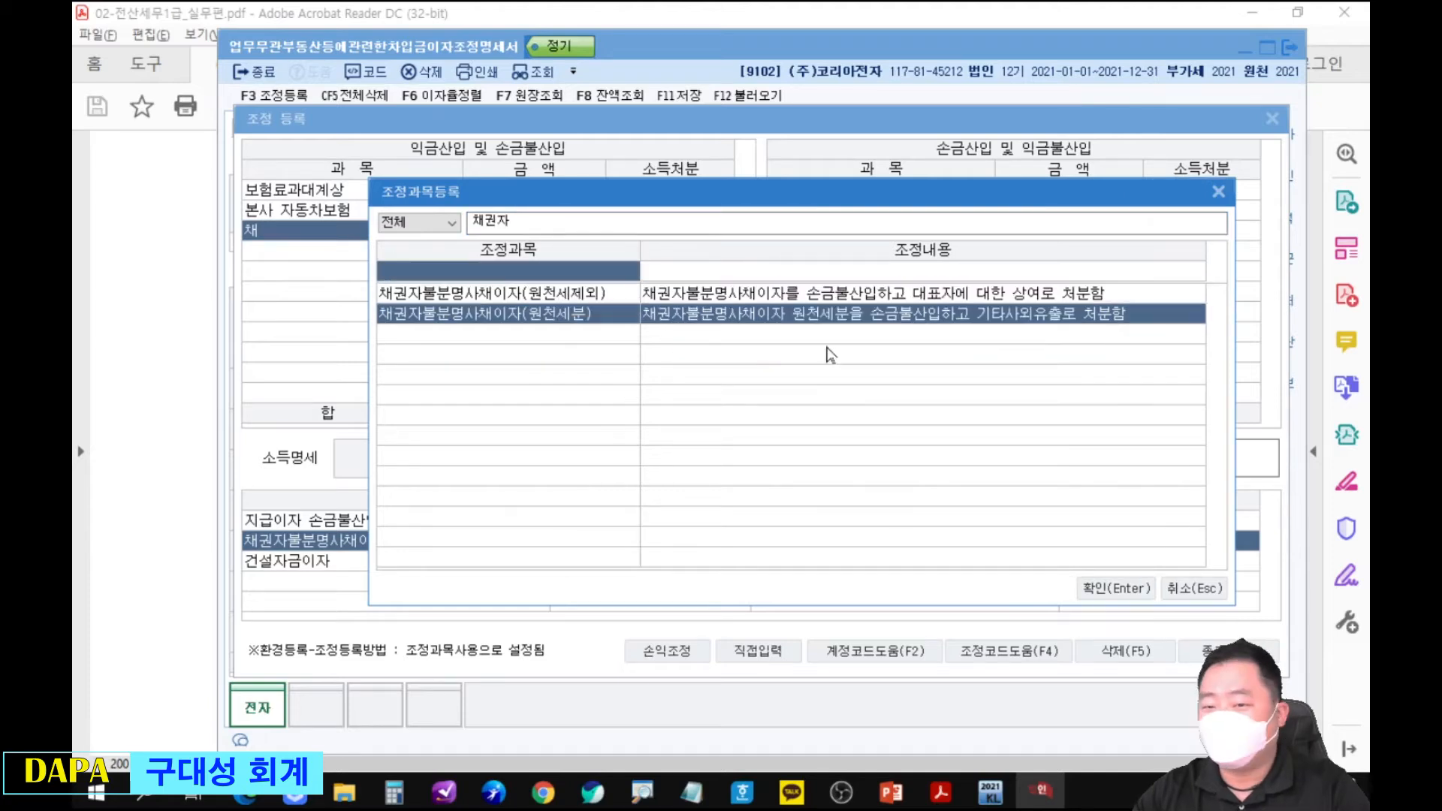
key(Return)
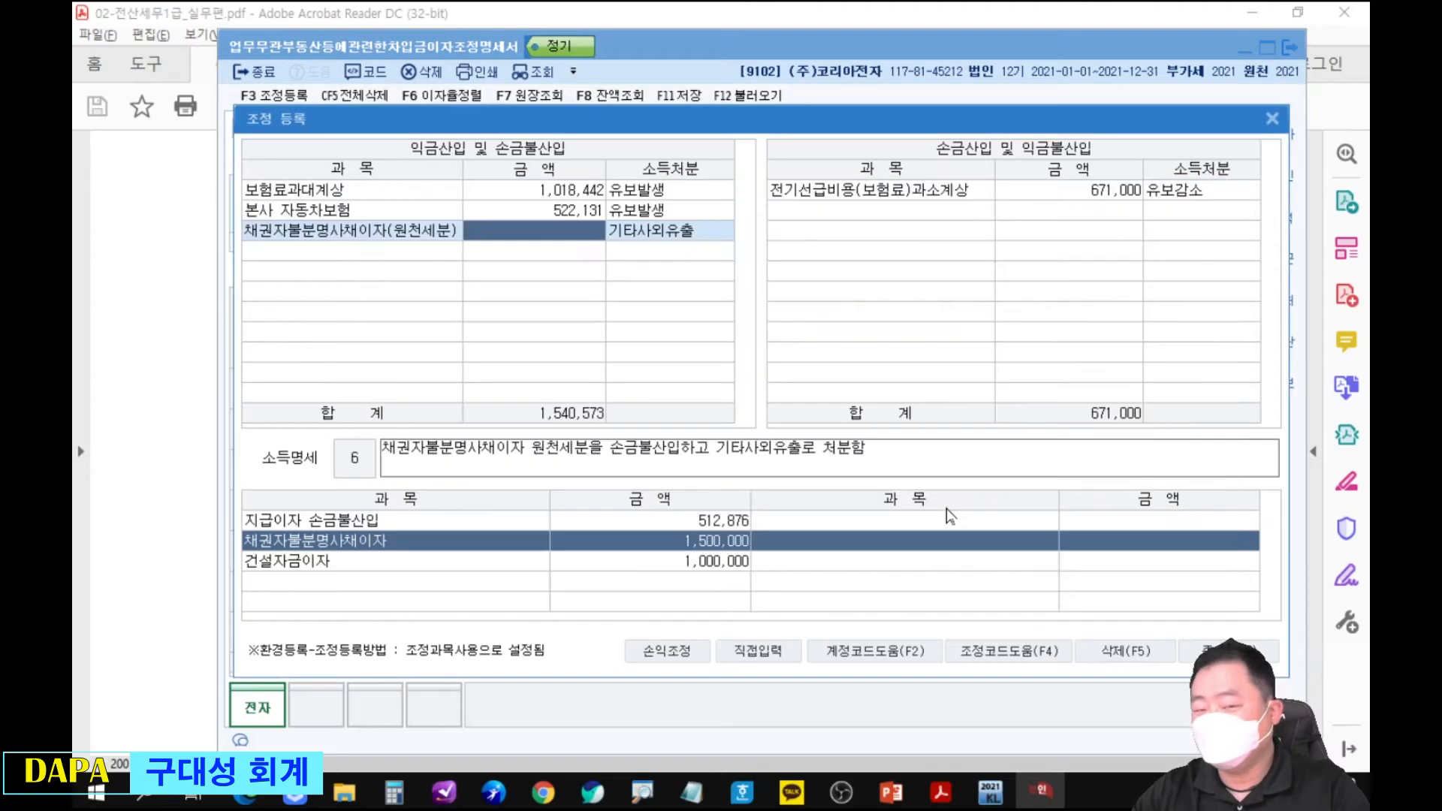
key(alt+Tab)
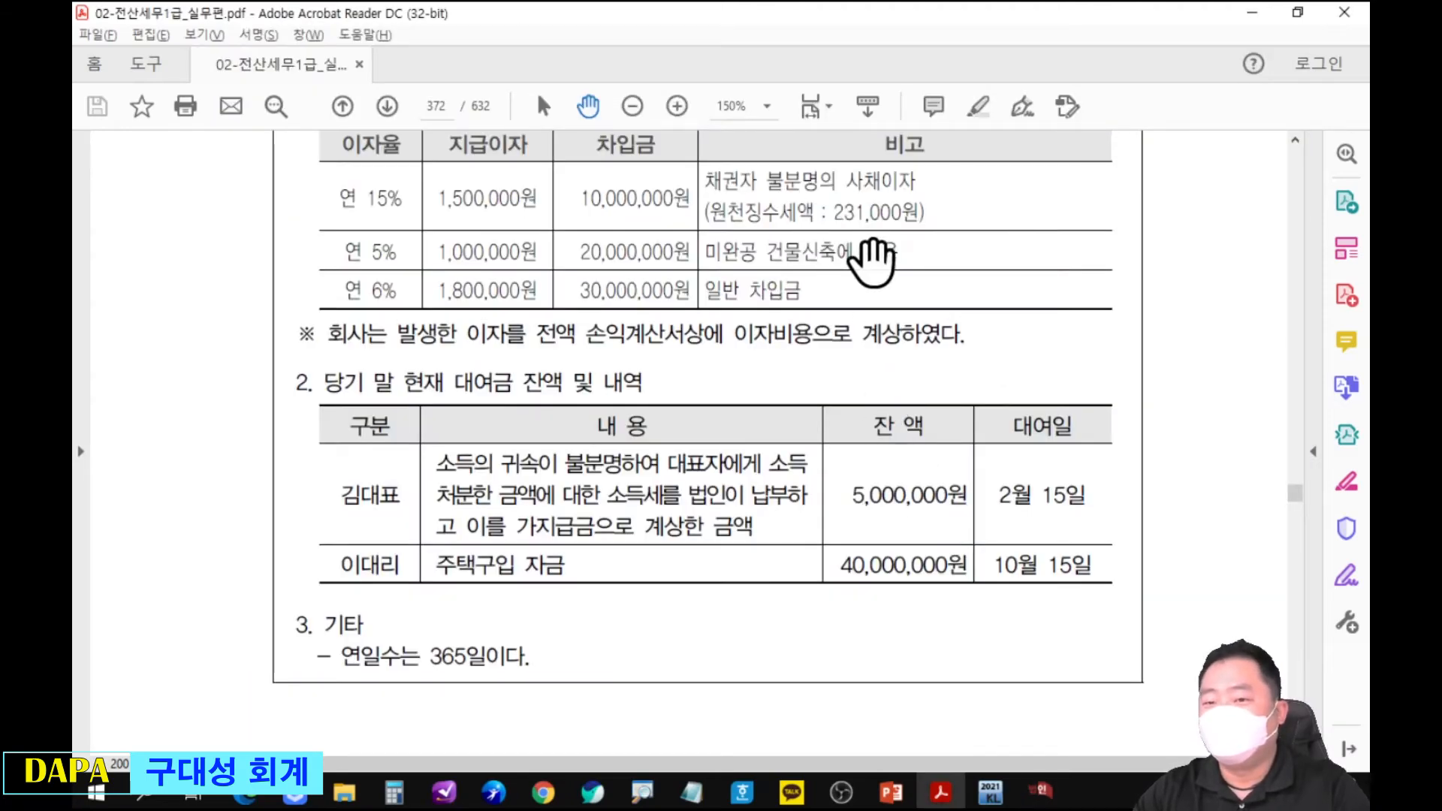
key(alt+Tab)
text(231000)
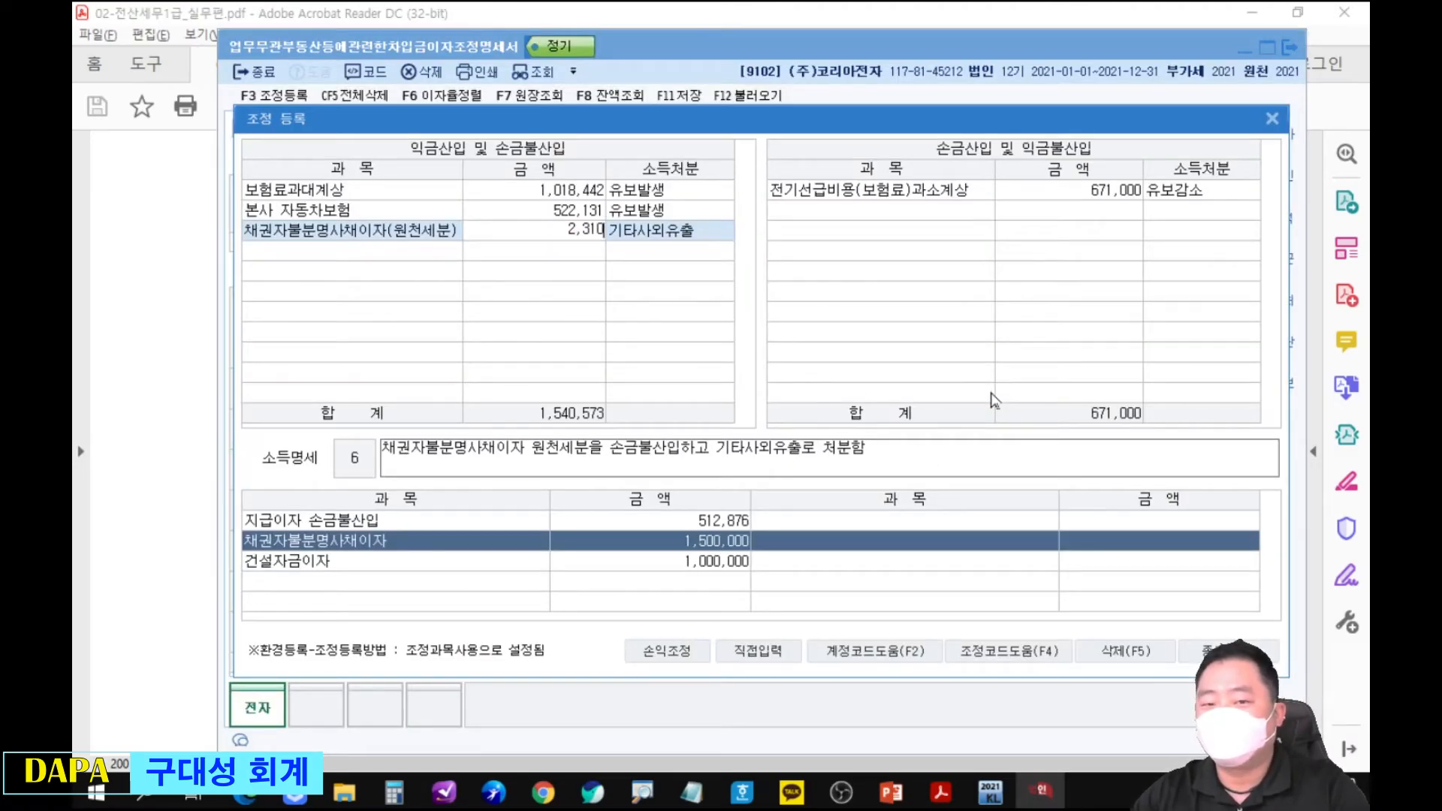
key(Return)
Look up 채권자 and add the 채권자불분명사채이자(원천세제외) item with 상여 disposition below the withholding-tax entry.
key(Return)
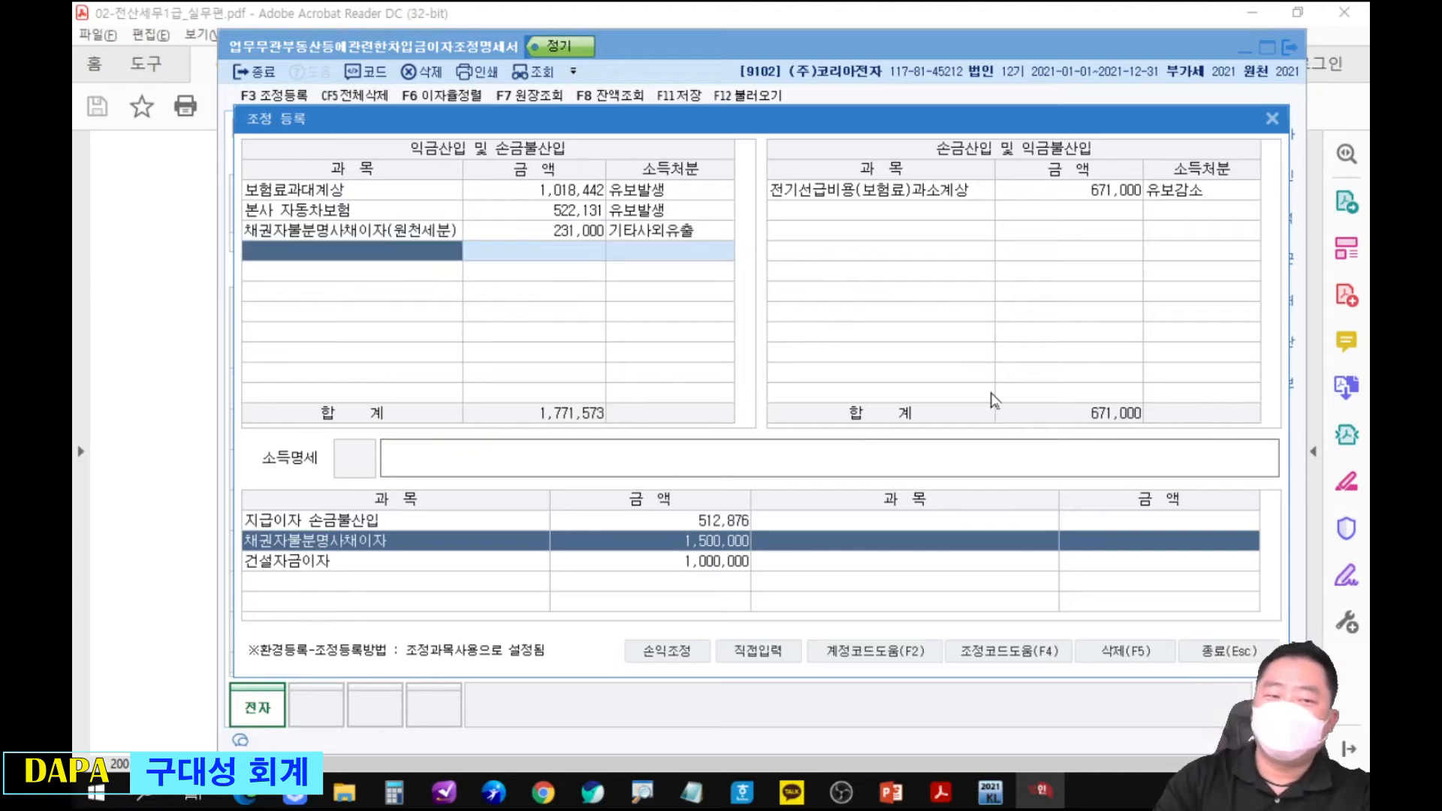
text(채)
key(Return)
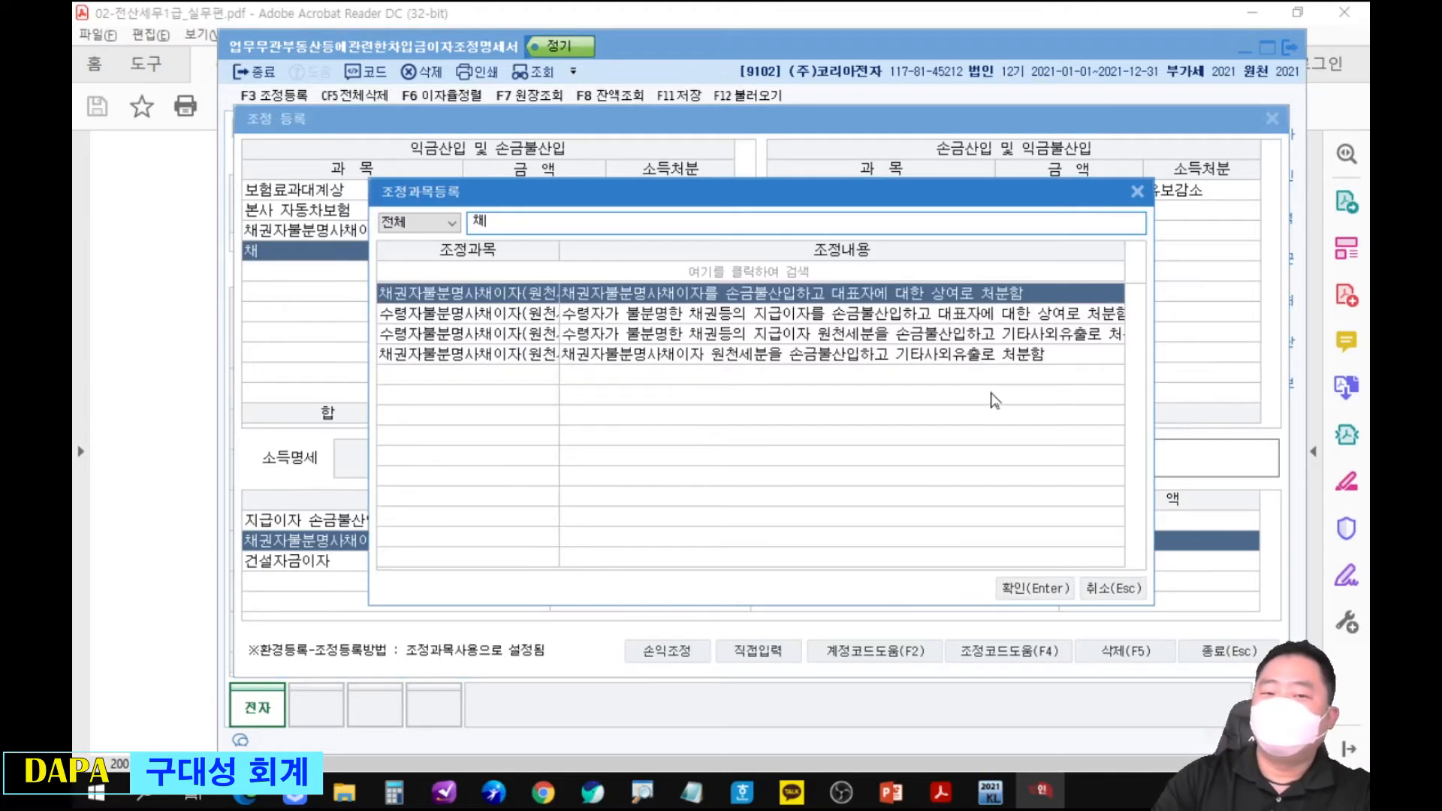
text(권)
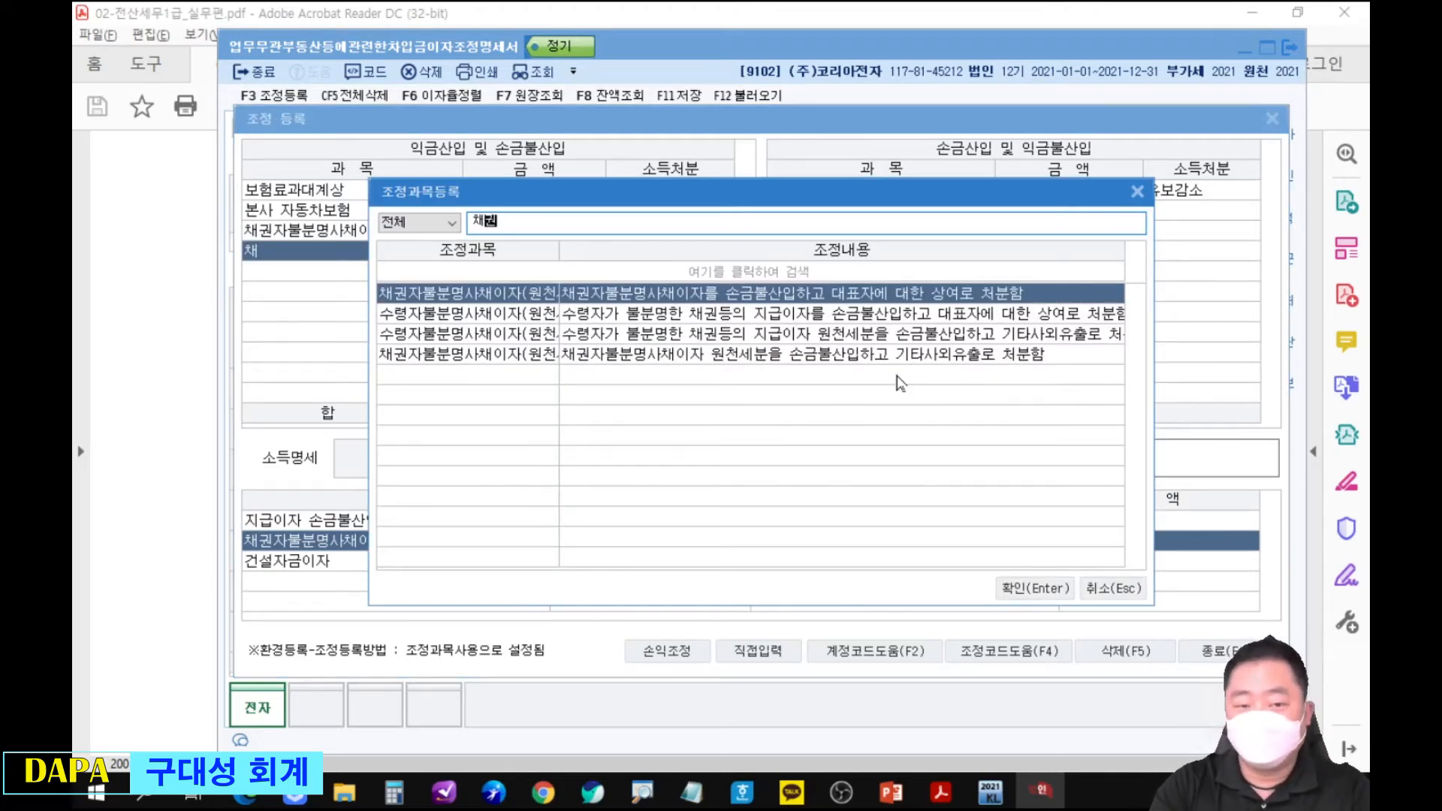
text(자)
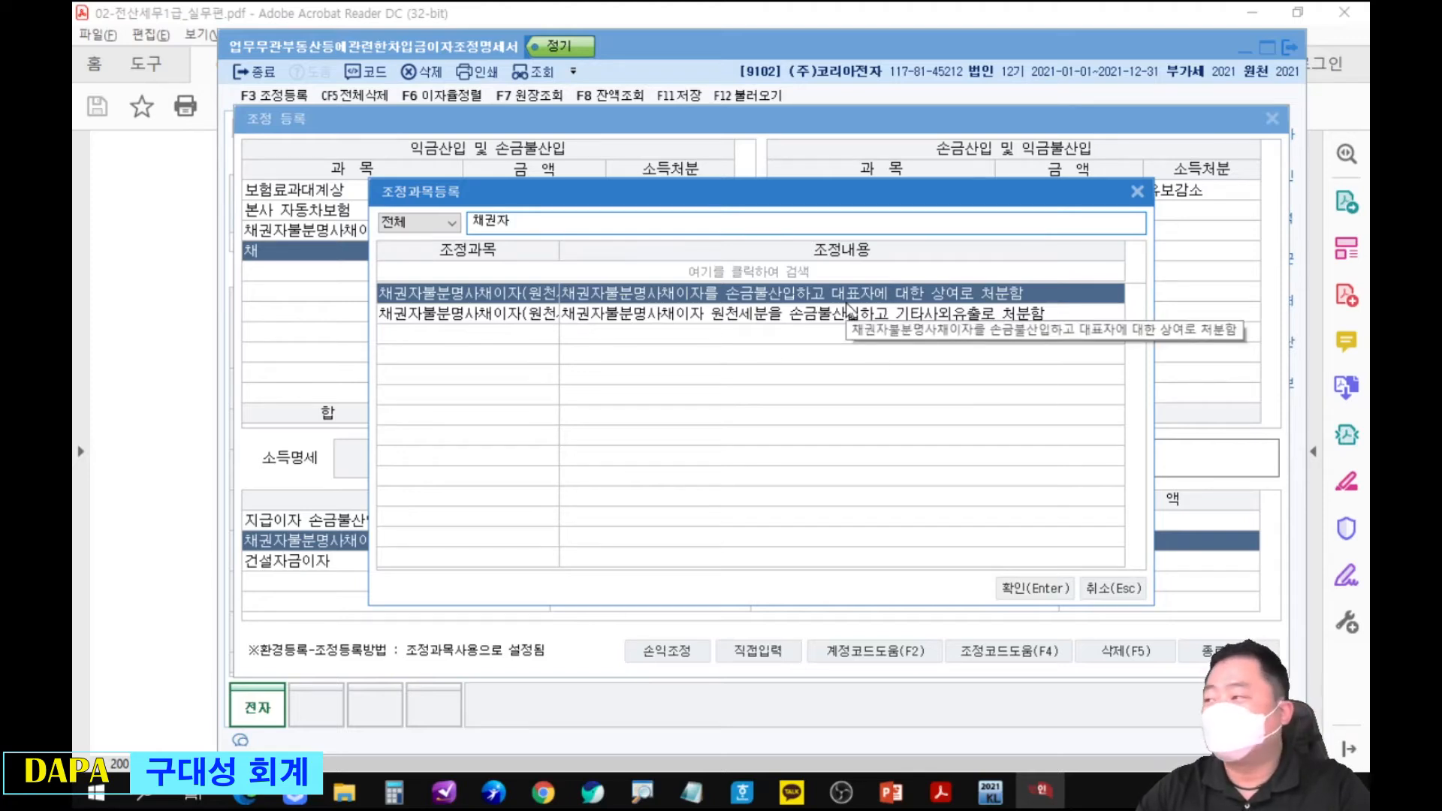
key(Return)
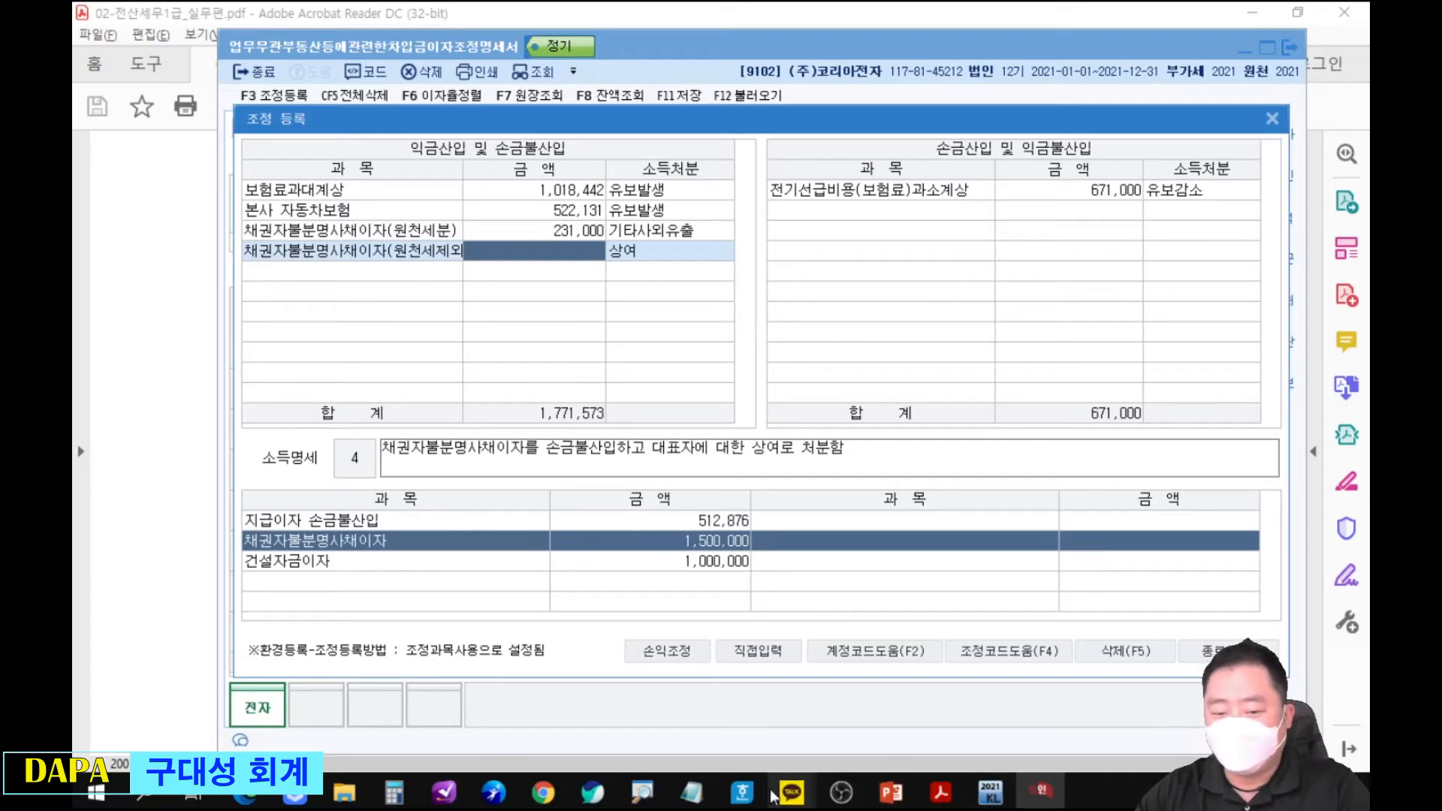
Calculate 1,500,000 minus 231,000 in the Windows calculator.
click(394, 793)
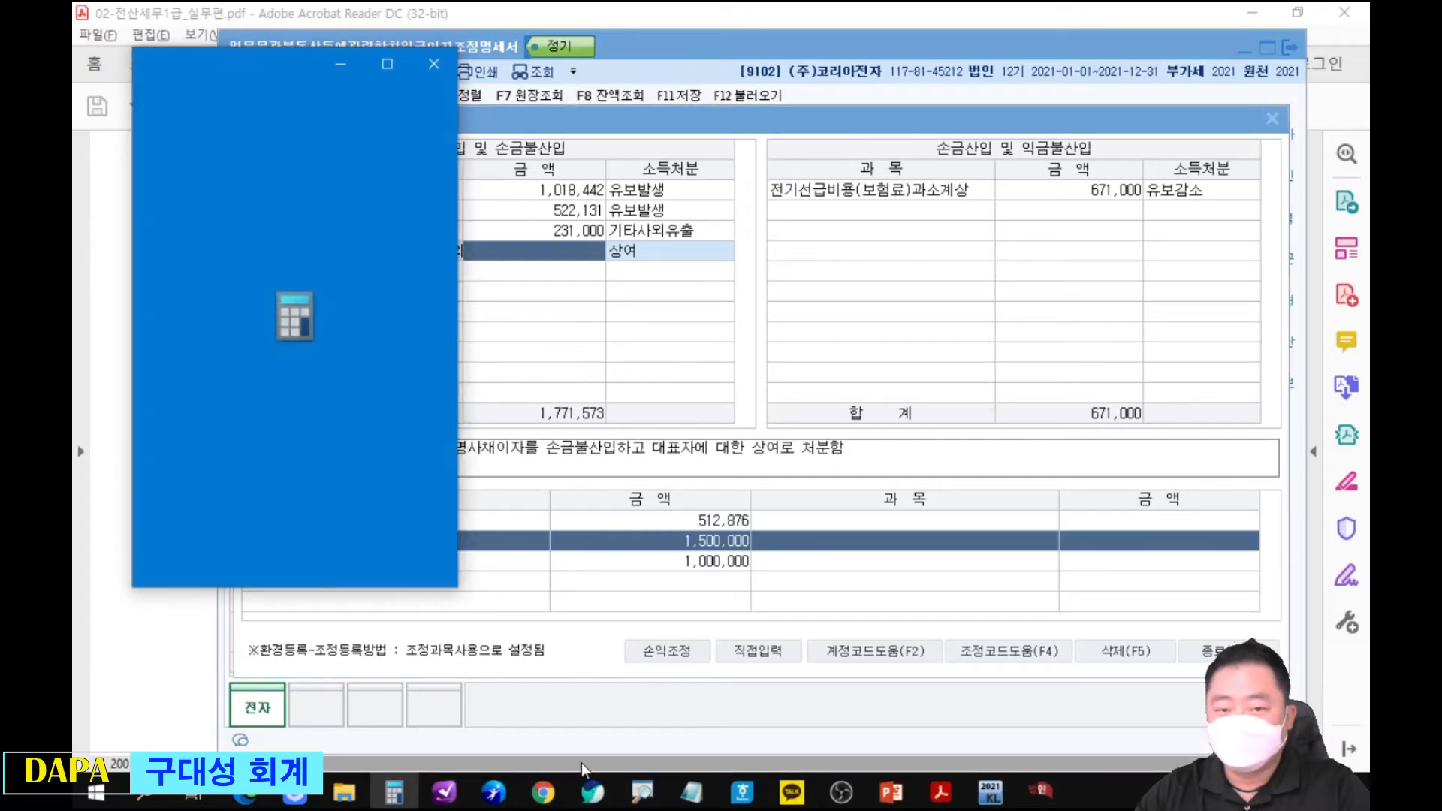
drag(203, 57, 959, 124)
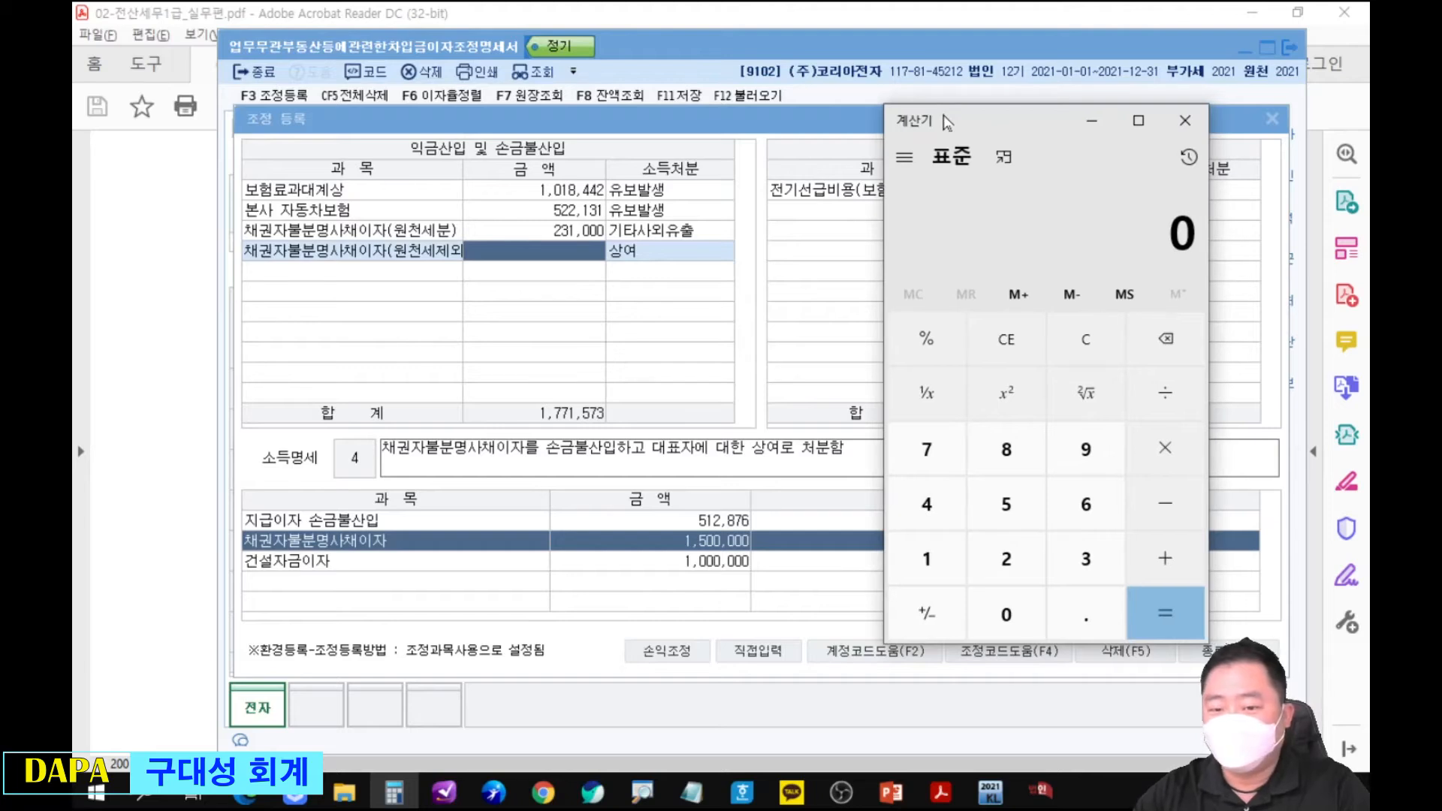
text(1500000-231000)
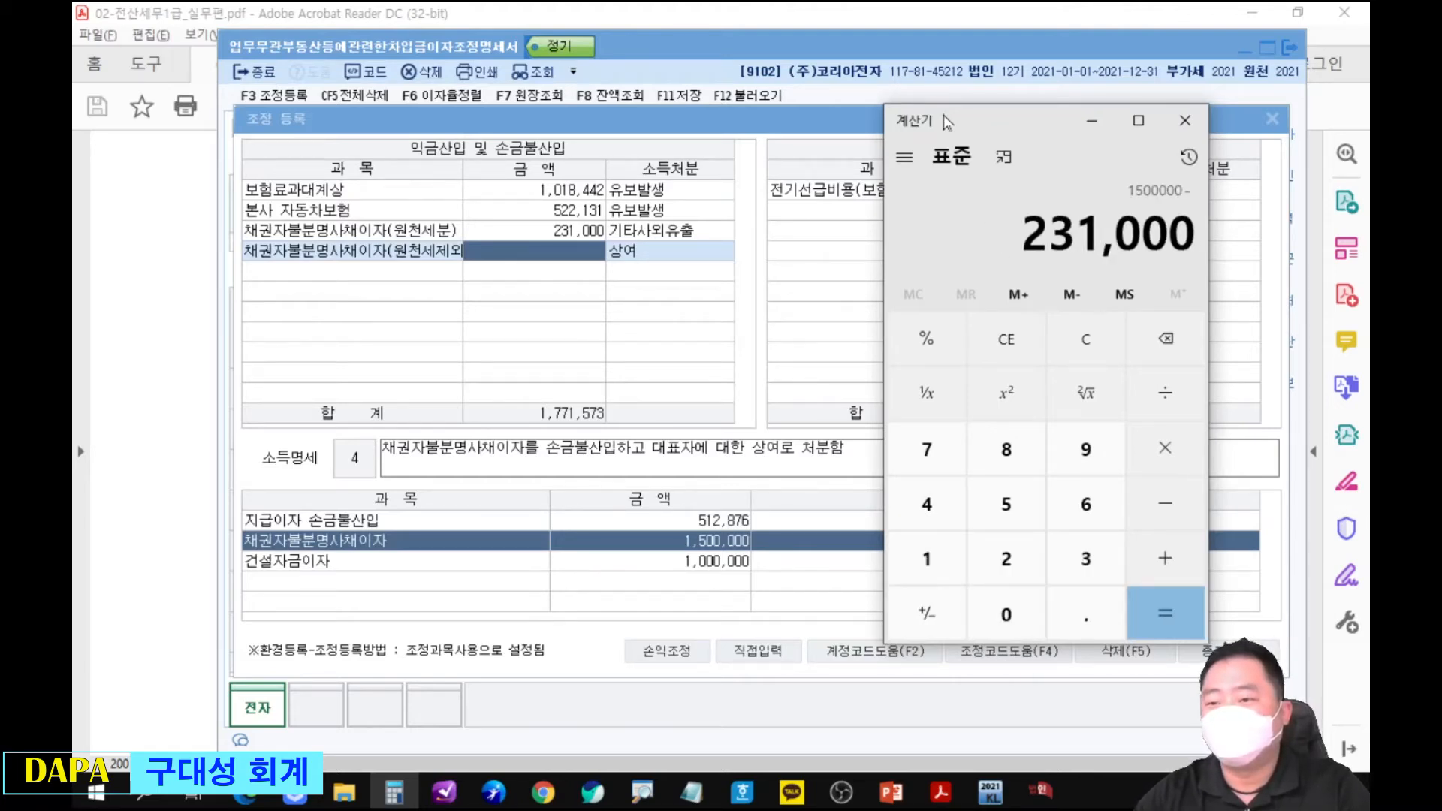
key(Return)
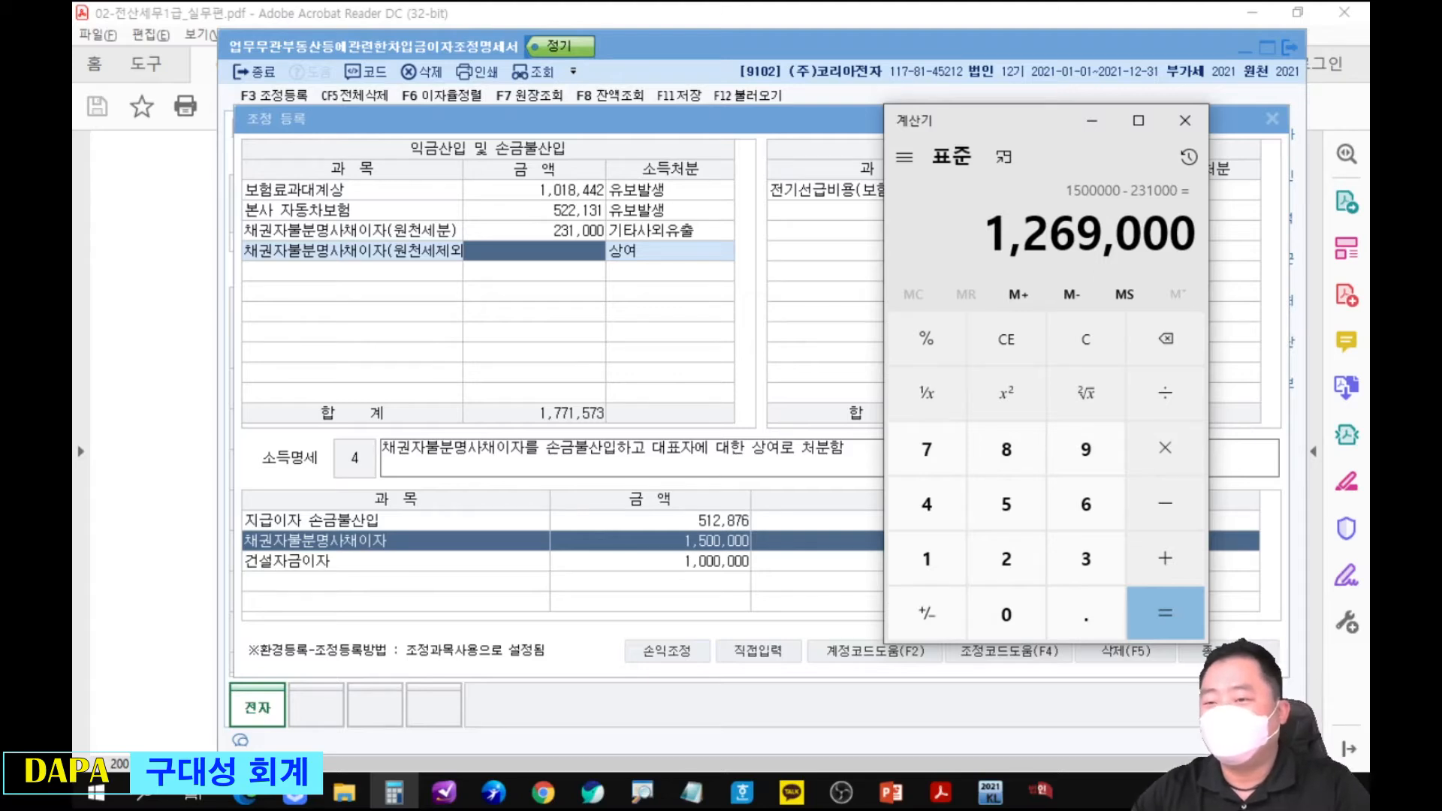
Enter 1,269,000 as the 원천세제외 amount with 상여, and link both 채권자불분명사채이자 amounts to the 1,500,000 total in blue.
click(565, 258)
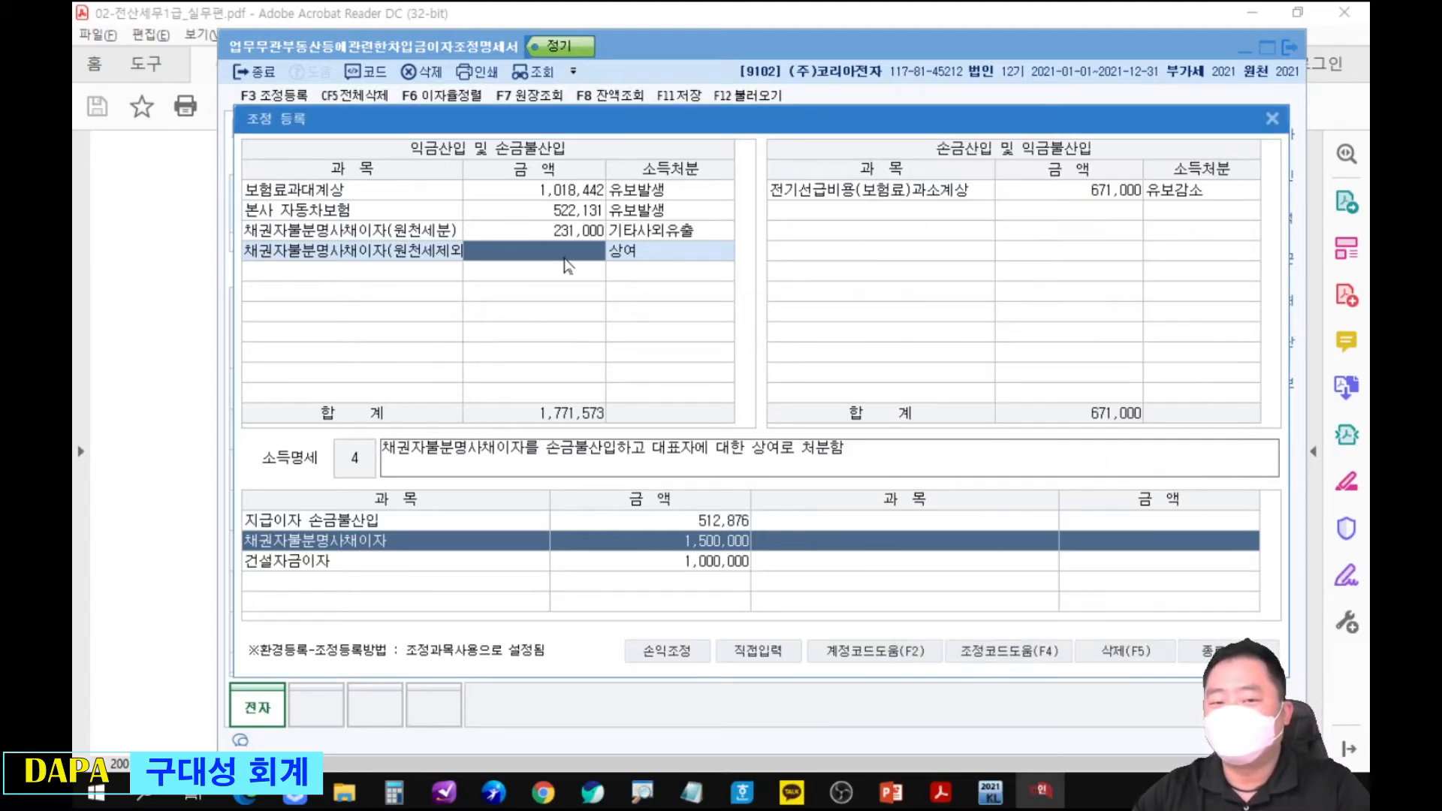
text(1,269,000)
key(Return)
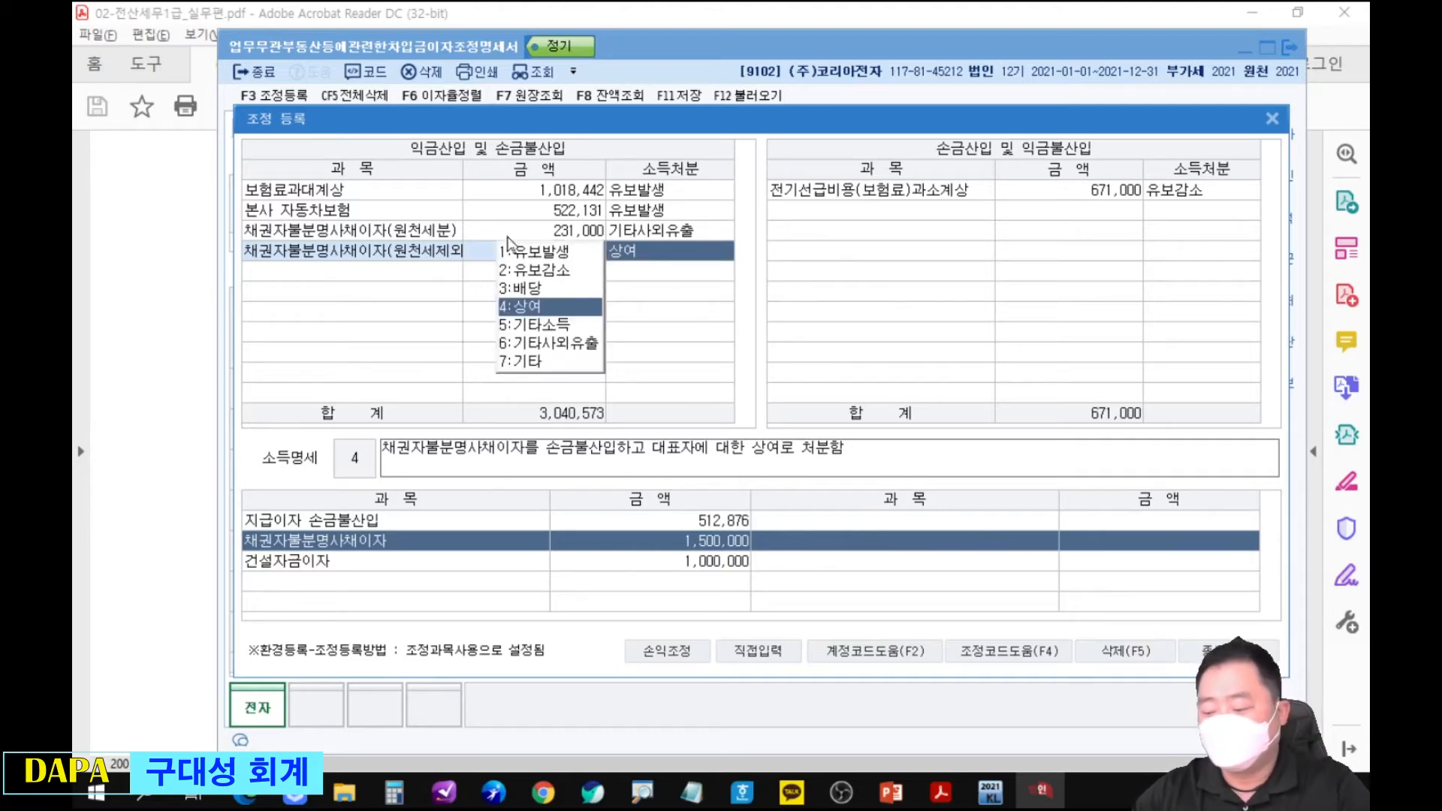
key(Return)
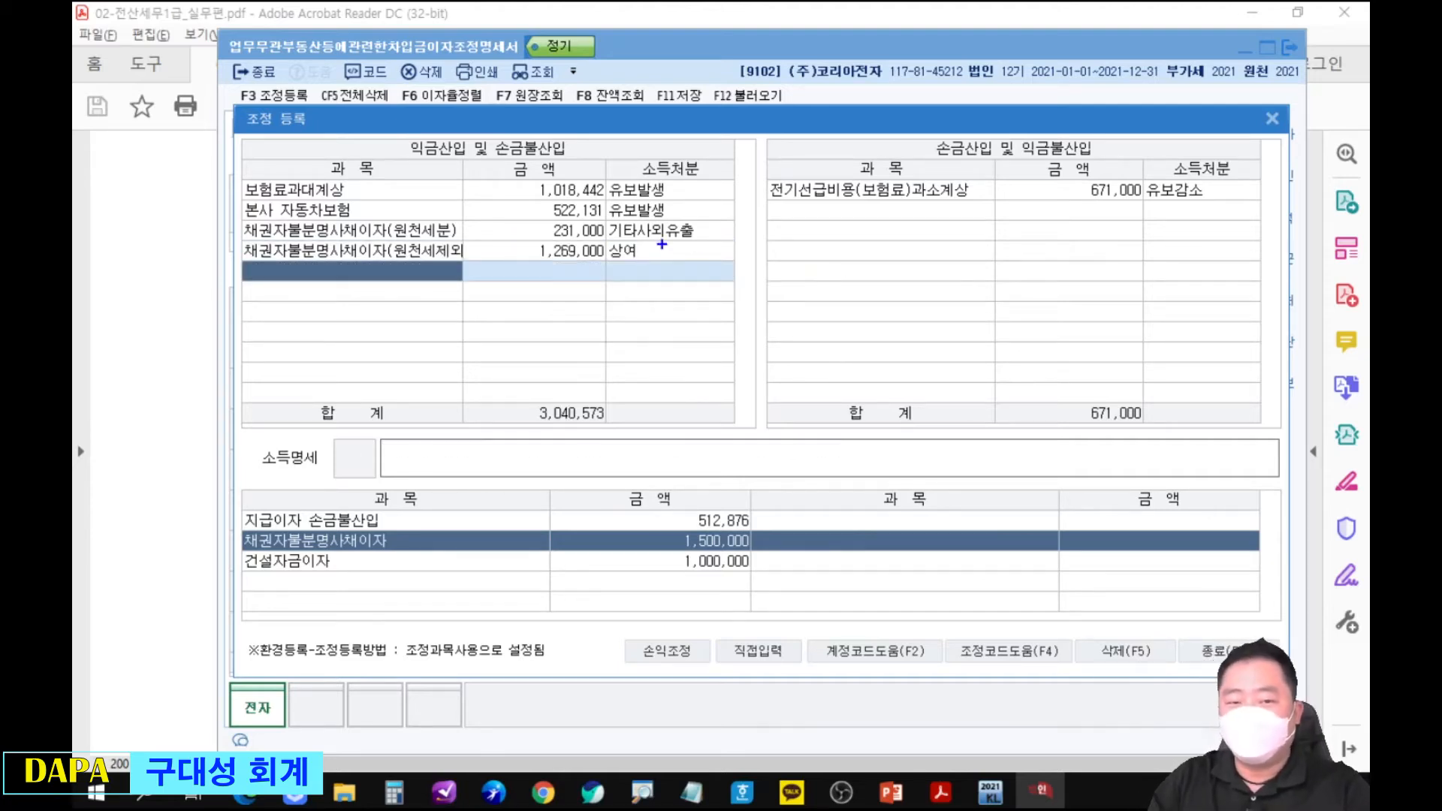
mouse_move(520, 219)
mouse_down()
mouse_move(571, 274)
mouse_move(624, 225)
mouse_move(590, 304)
mouse_move(664, 503)
mouse_move(693, 510)
mouse_up()
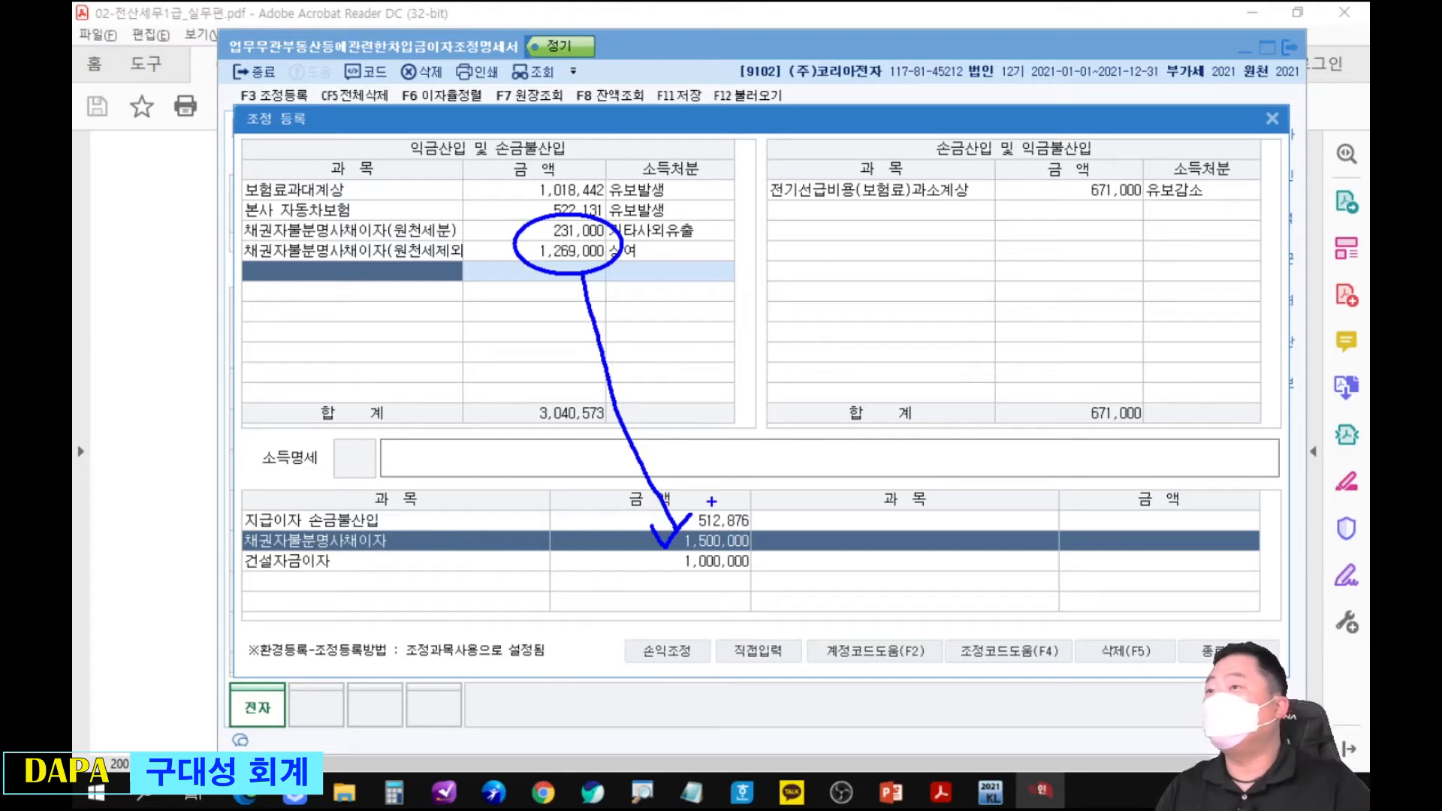
key(Escape)
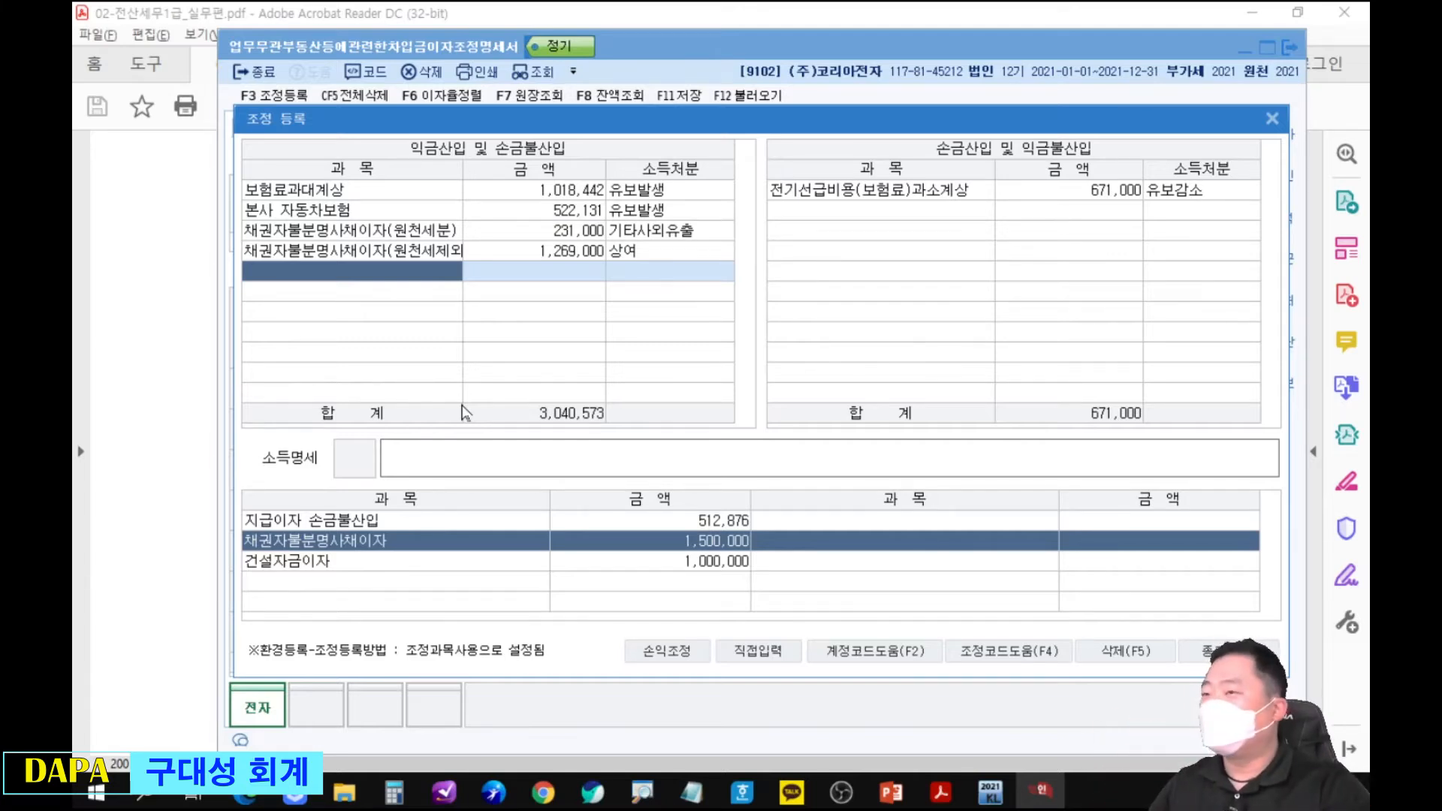
Enter 건설자금이자 directly as a 손금불산입 item of 1,000,000 with 유보발생 disposition.
text(건설중인)
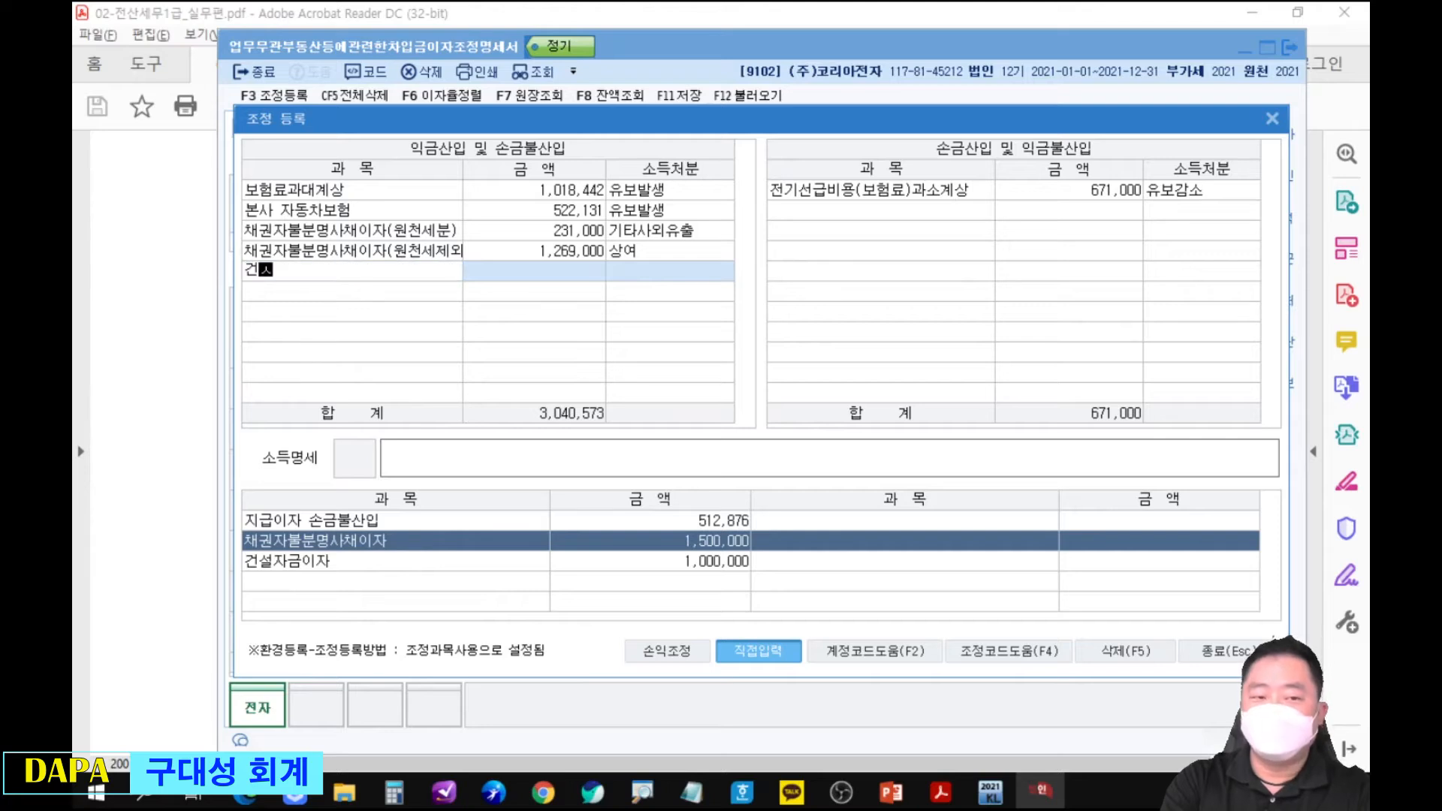
text(자)
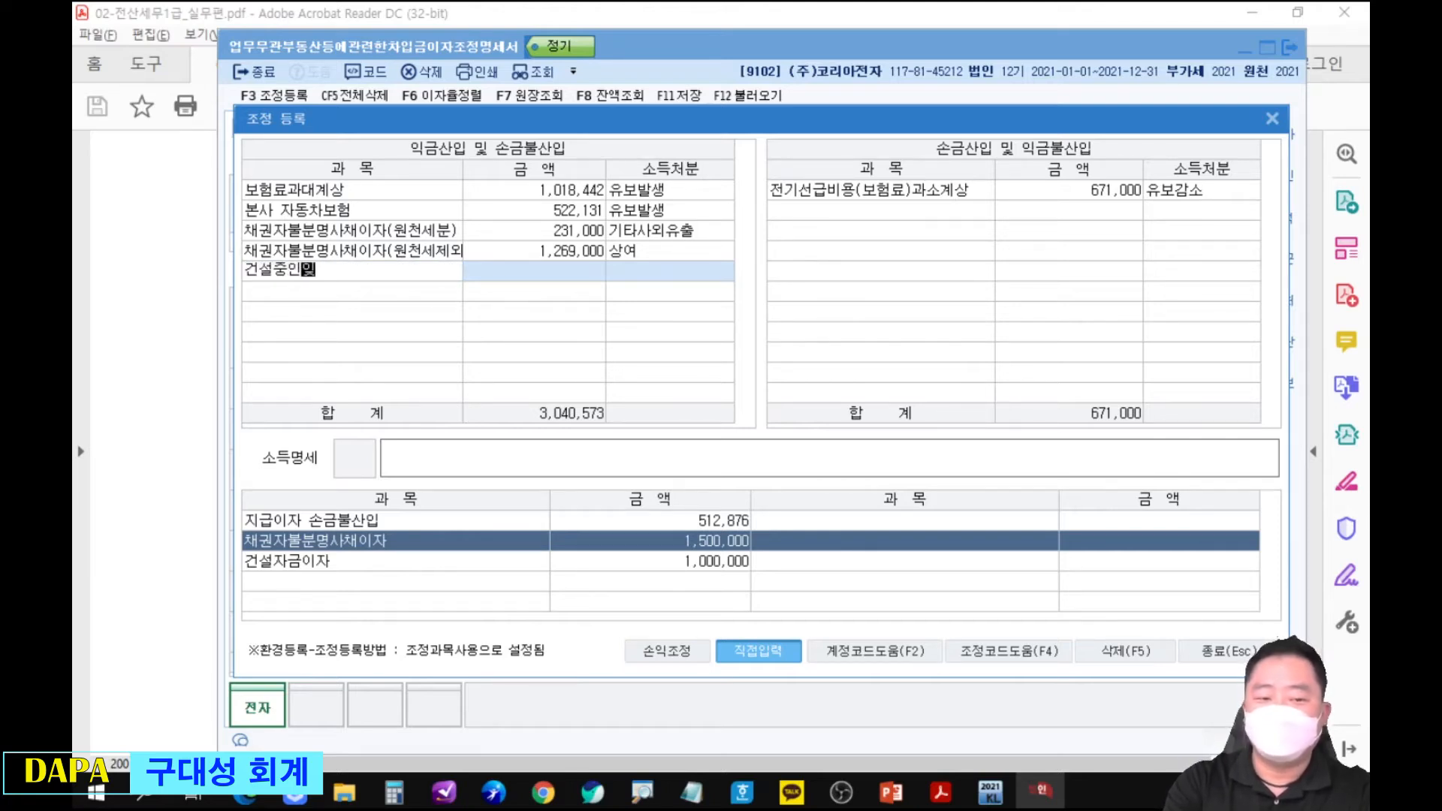
key(BackSpace)
key(BackSpace)
text(자금이자)
key(Return)
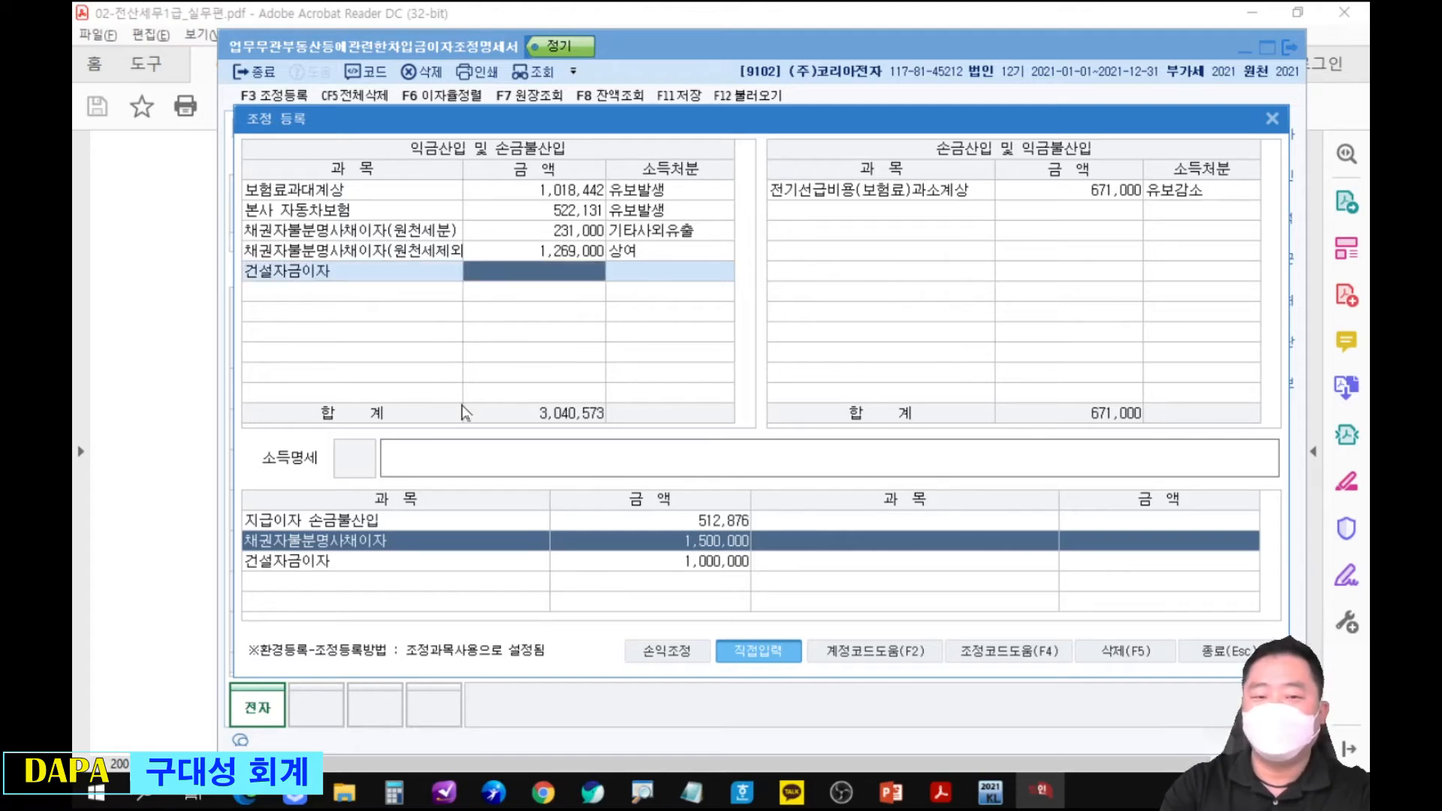
text(1000000)
key(Return)
key(Return)
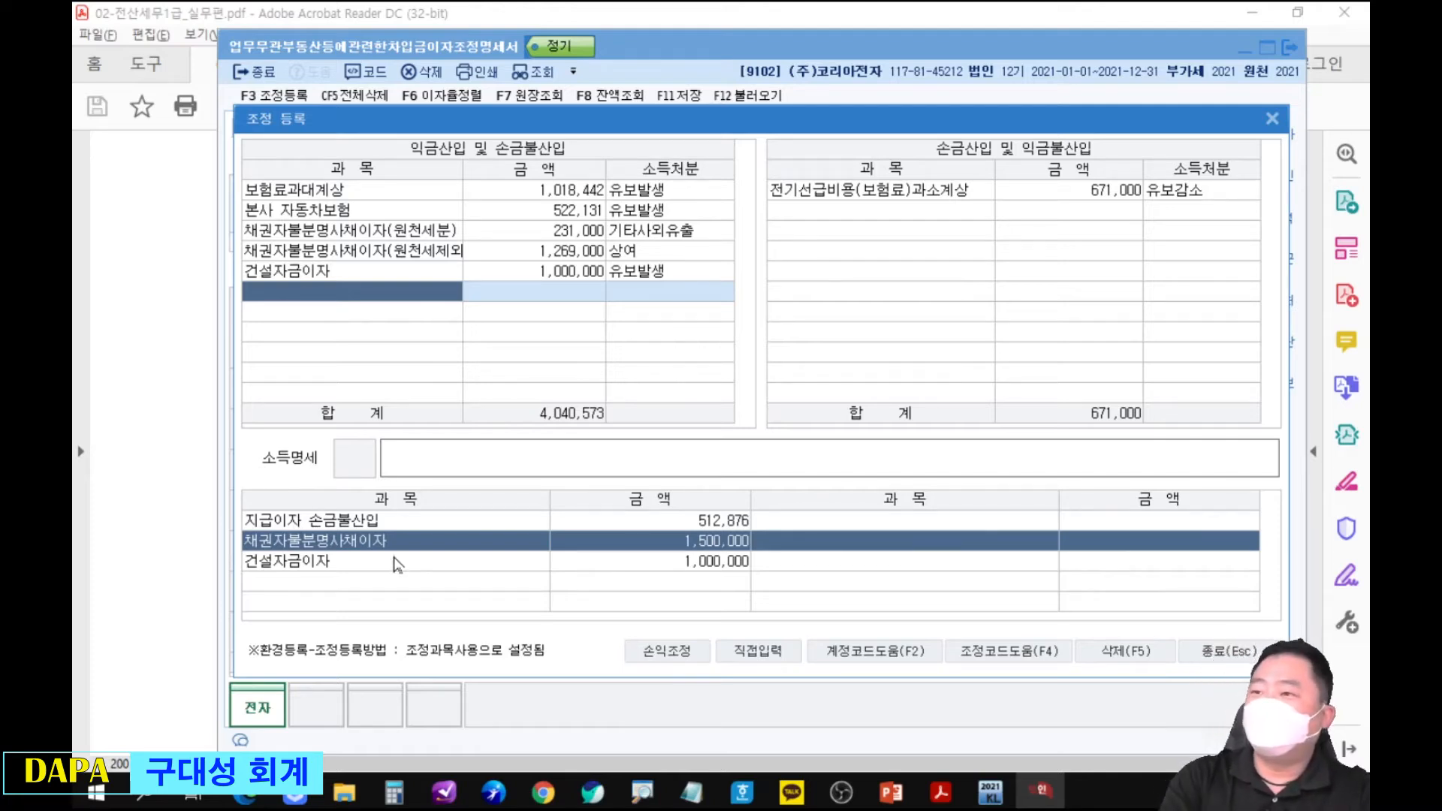
Add the 업무무관자산지급이자 adjustment item with an amount of 512,876 and 기타사외유출 disposition.
text(업)
key(Return)
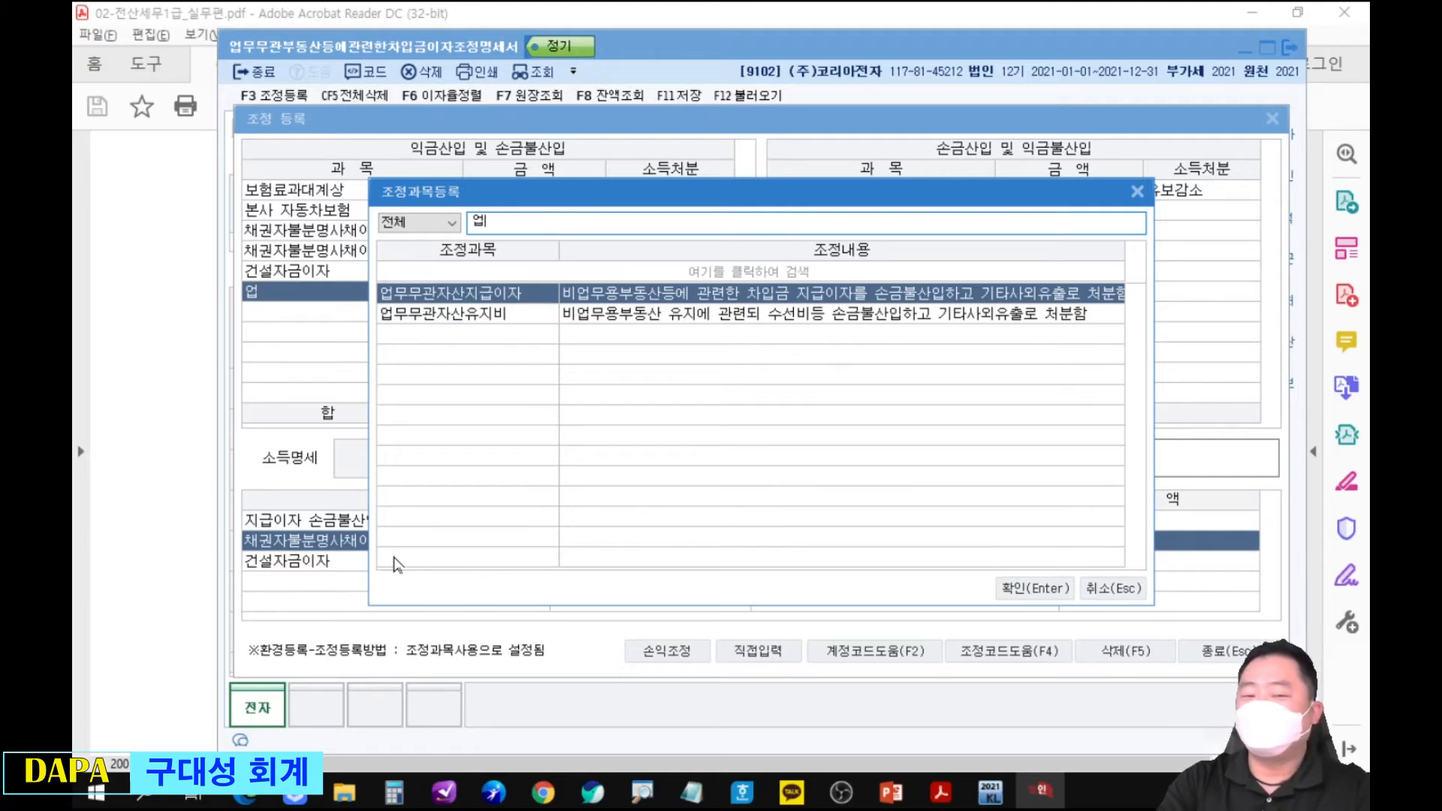
key(Return)
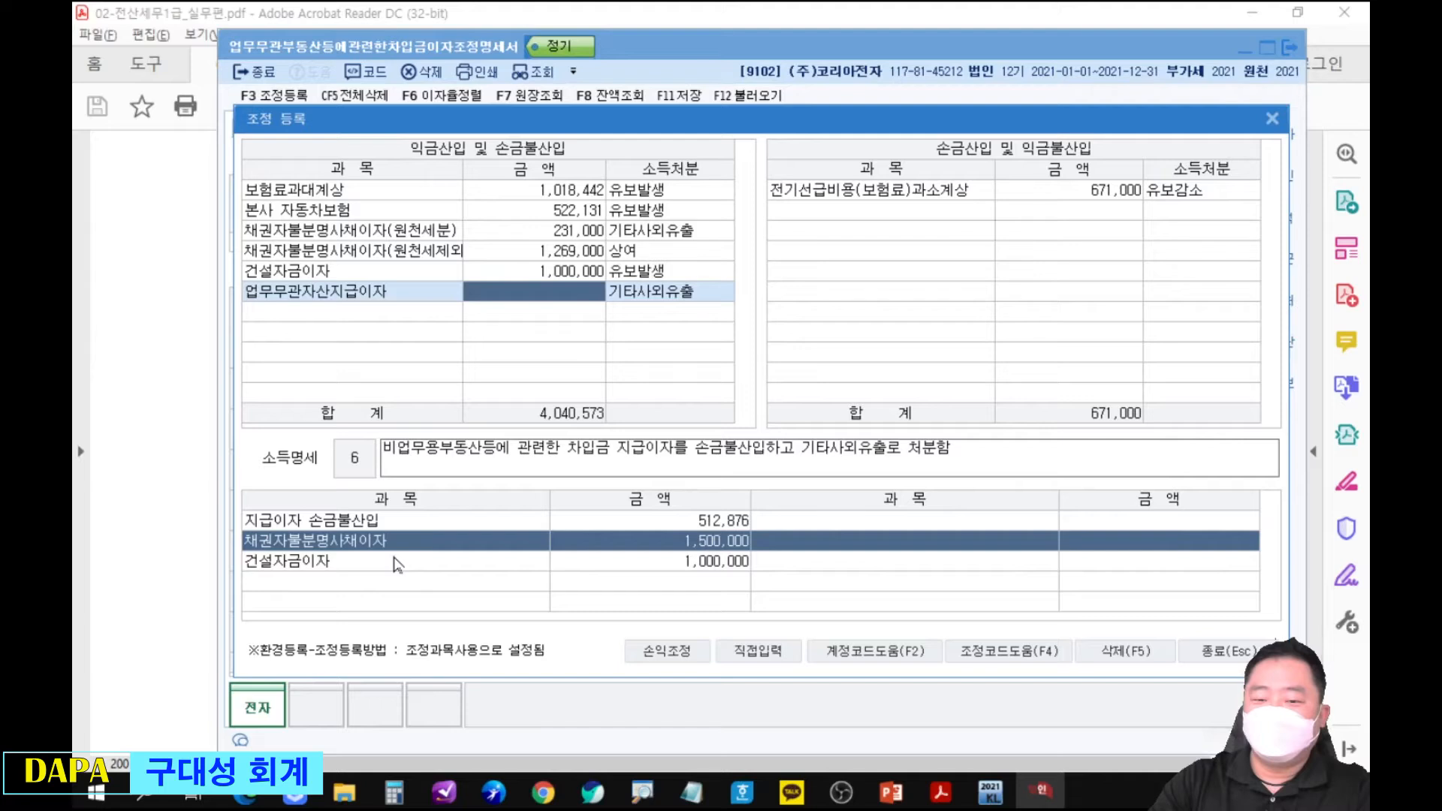
text(512876)
key(Return)
key(Return)
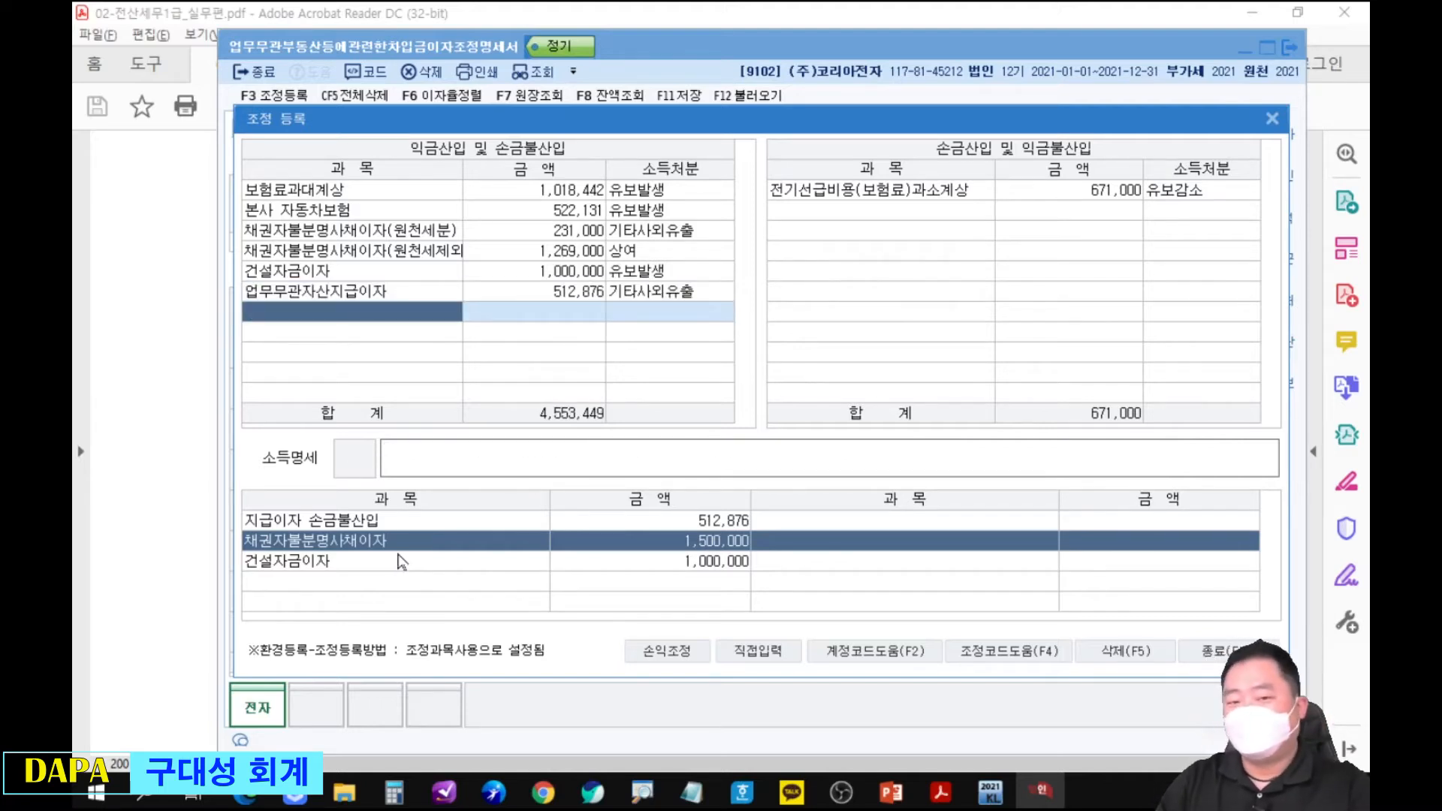
Frame the four newly registered interest adjustments in blue, clear the markup and close 조정 등록.
mouse_move(227, 218)
mouse_down()
mouse_move(493, 331)
mouse_move(749, 326)
mouse_move(740, 311)
mouse_up()
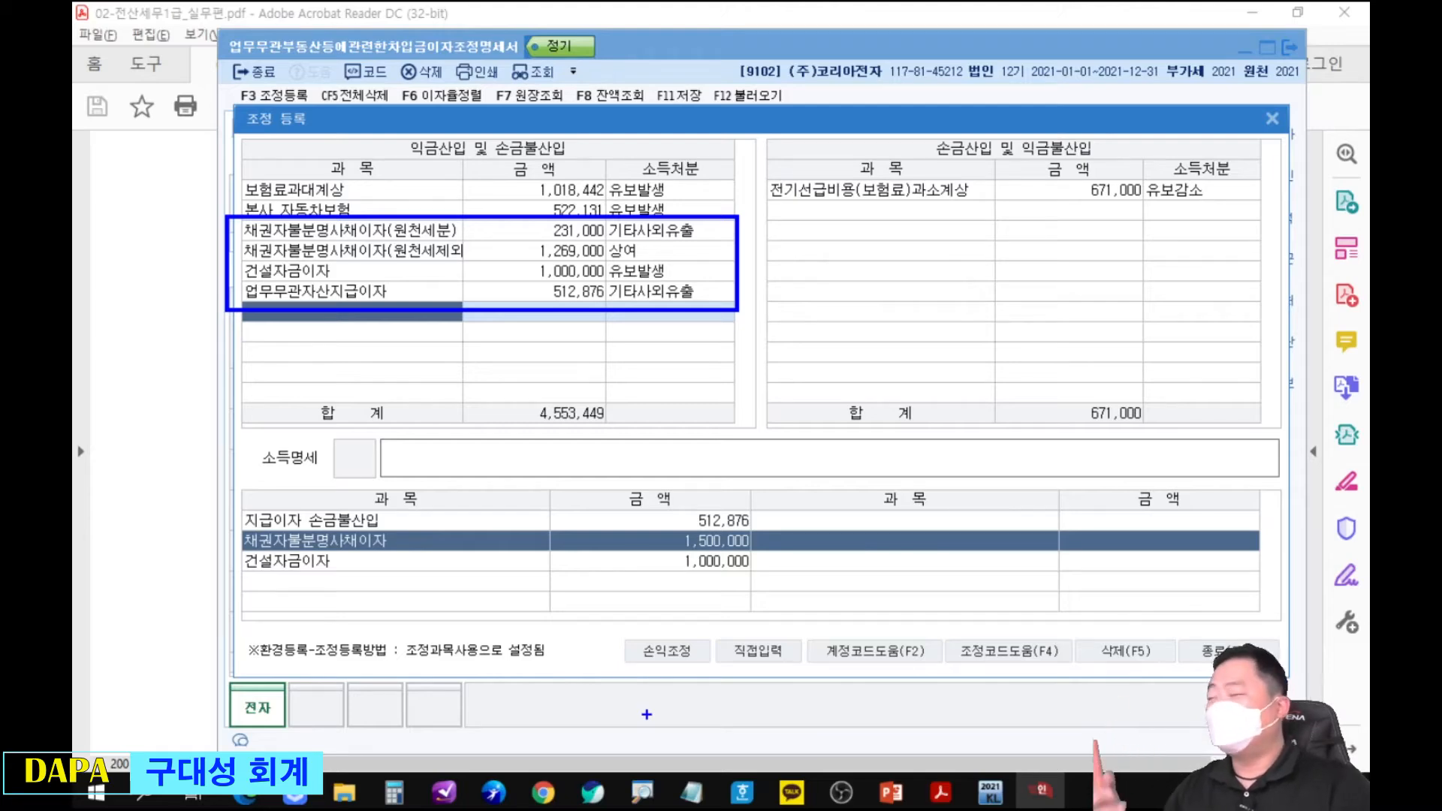
key(Escape)
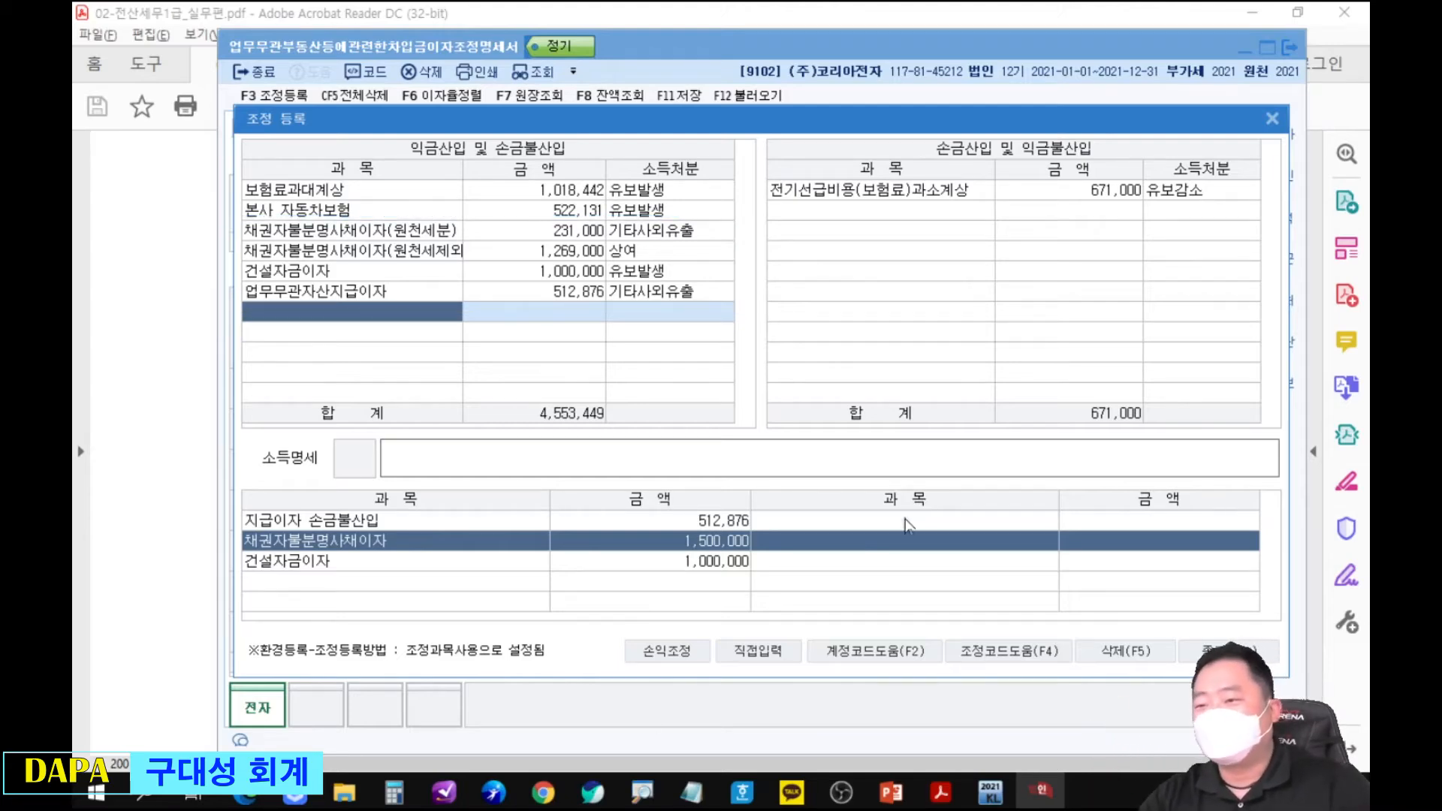
click(1273, 120)
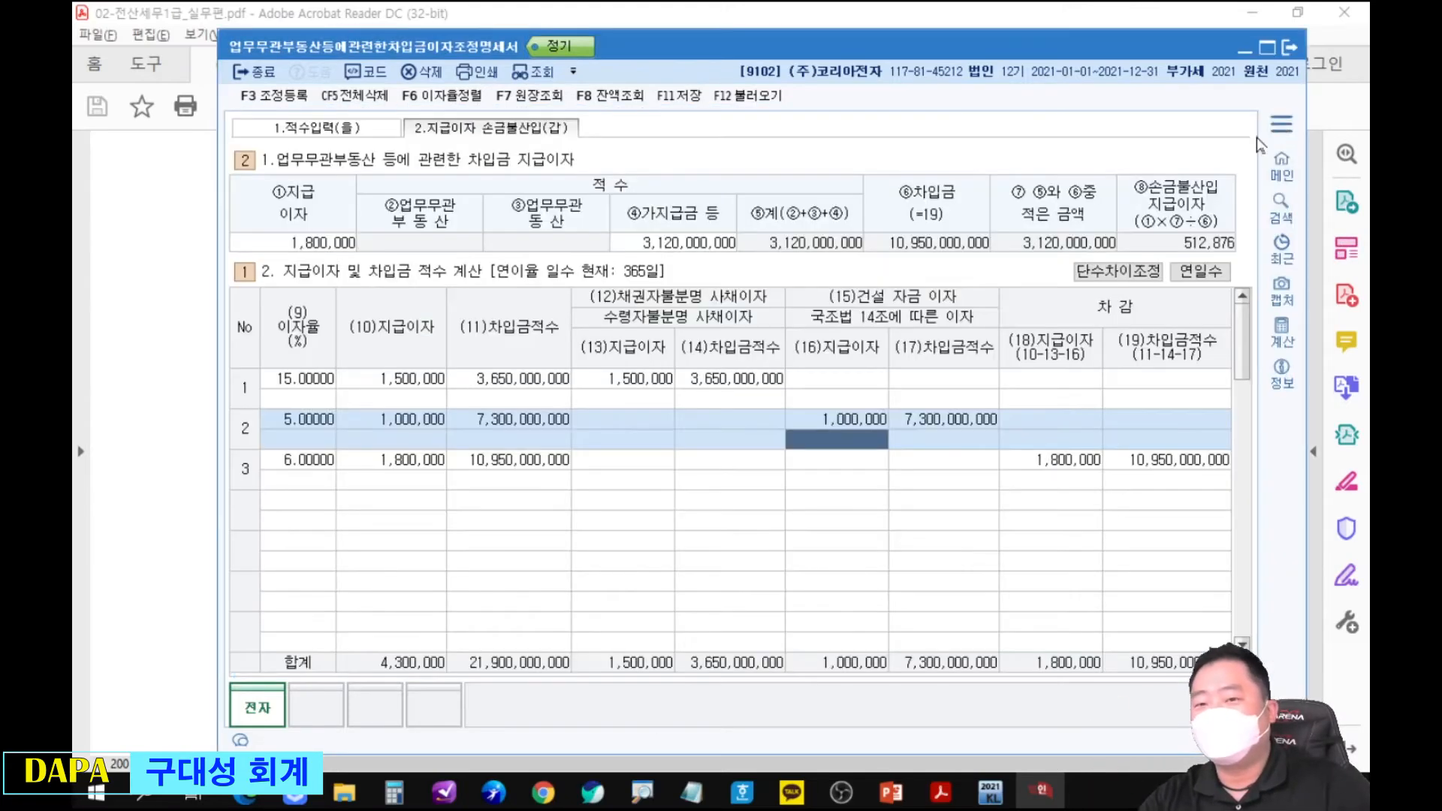
Review the 가지급금 entry in 적수입력(을) against the loan balances in the PDF exercise.
click(363, 137)
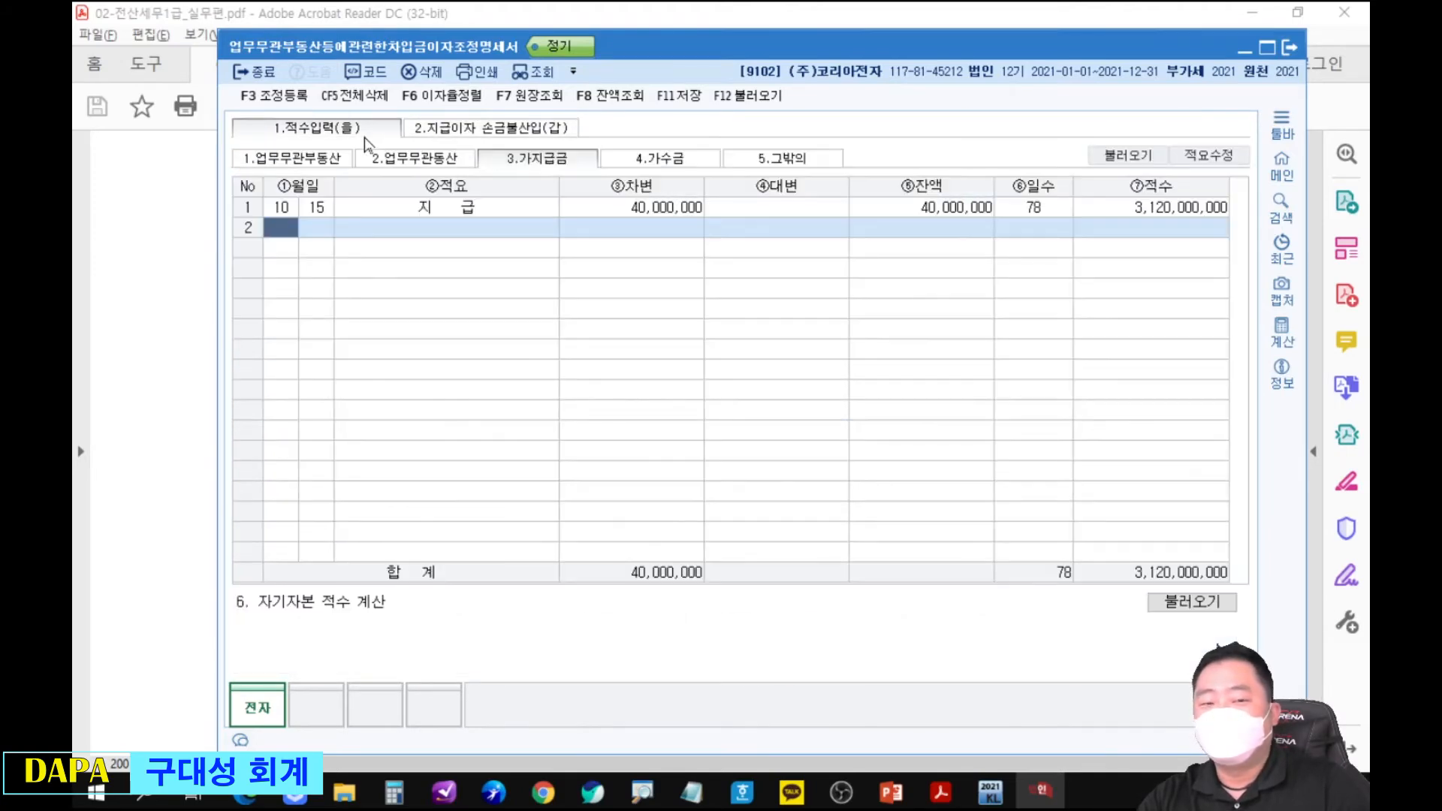
key(alt+Tab)
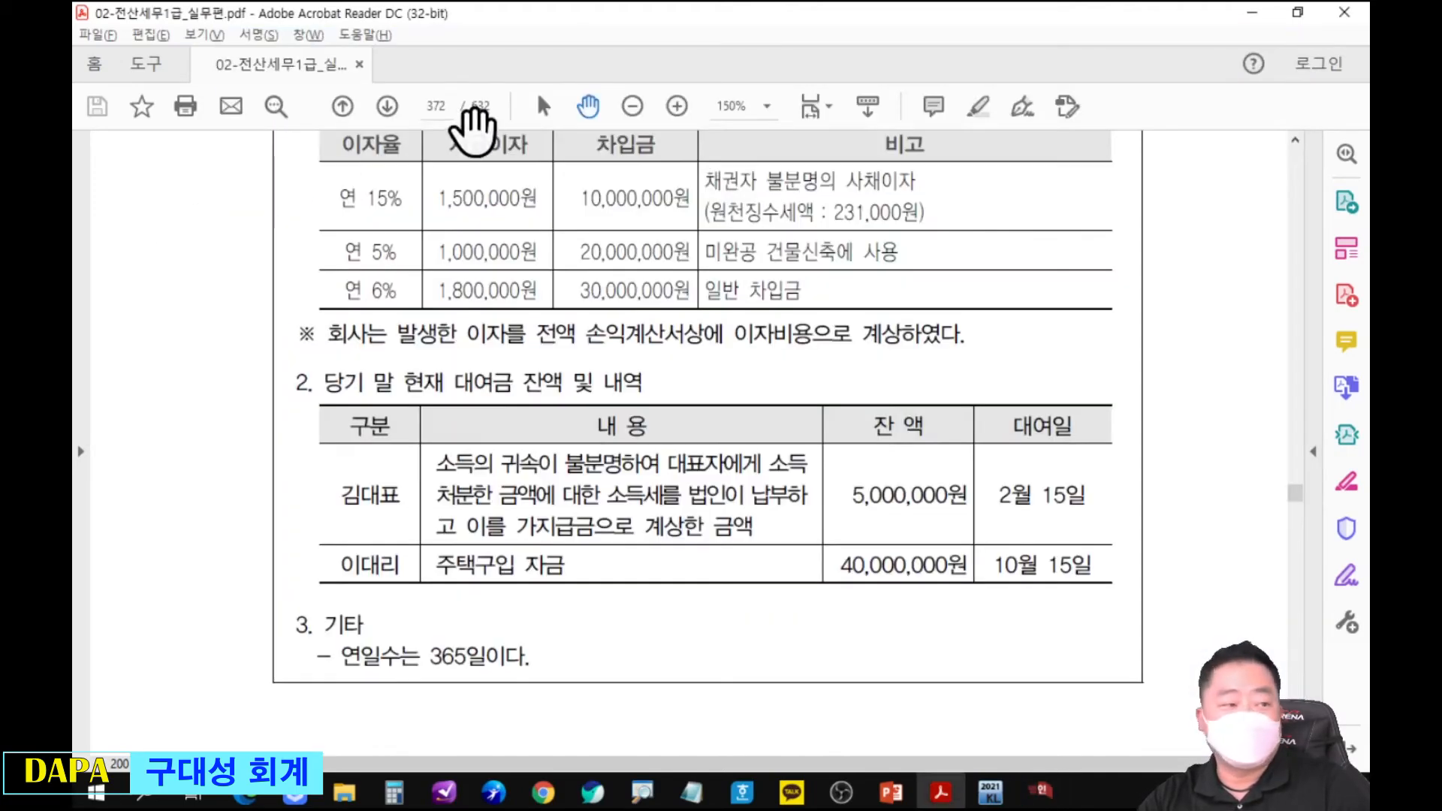
key(alt+Tab)
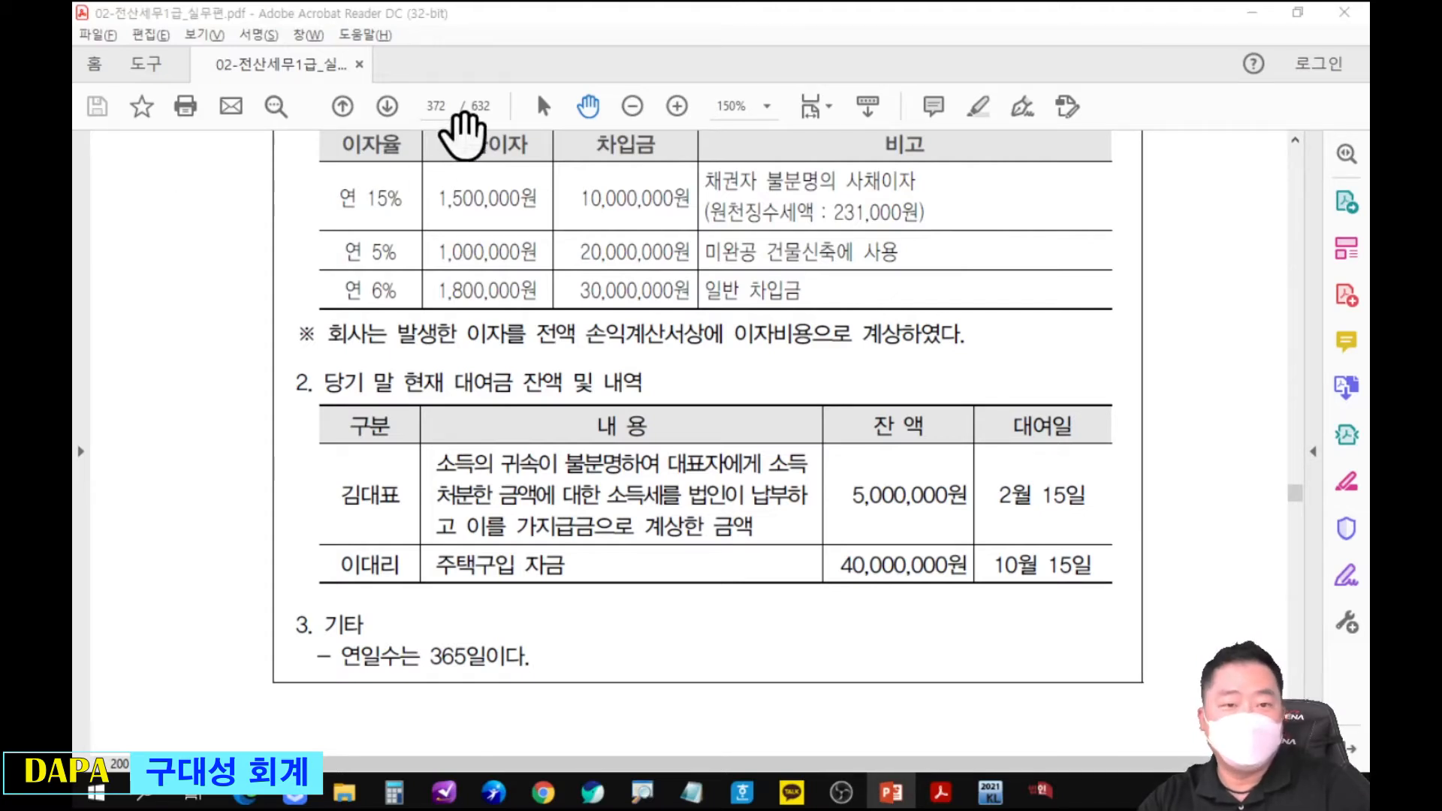
Go to page 521 of the PDF, locate the 문제 3 answer and enlarge it to 200%.
key(alt+Tab)
text(521)
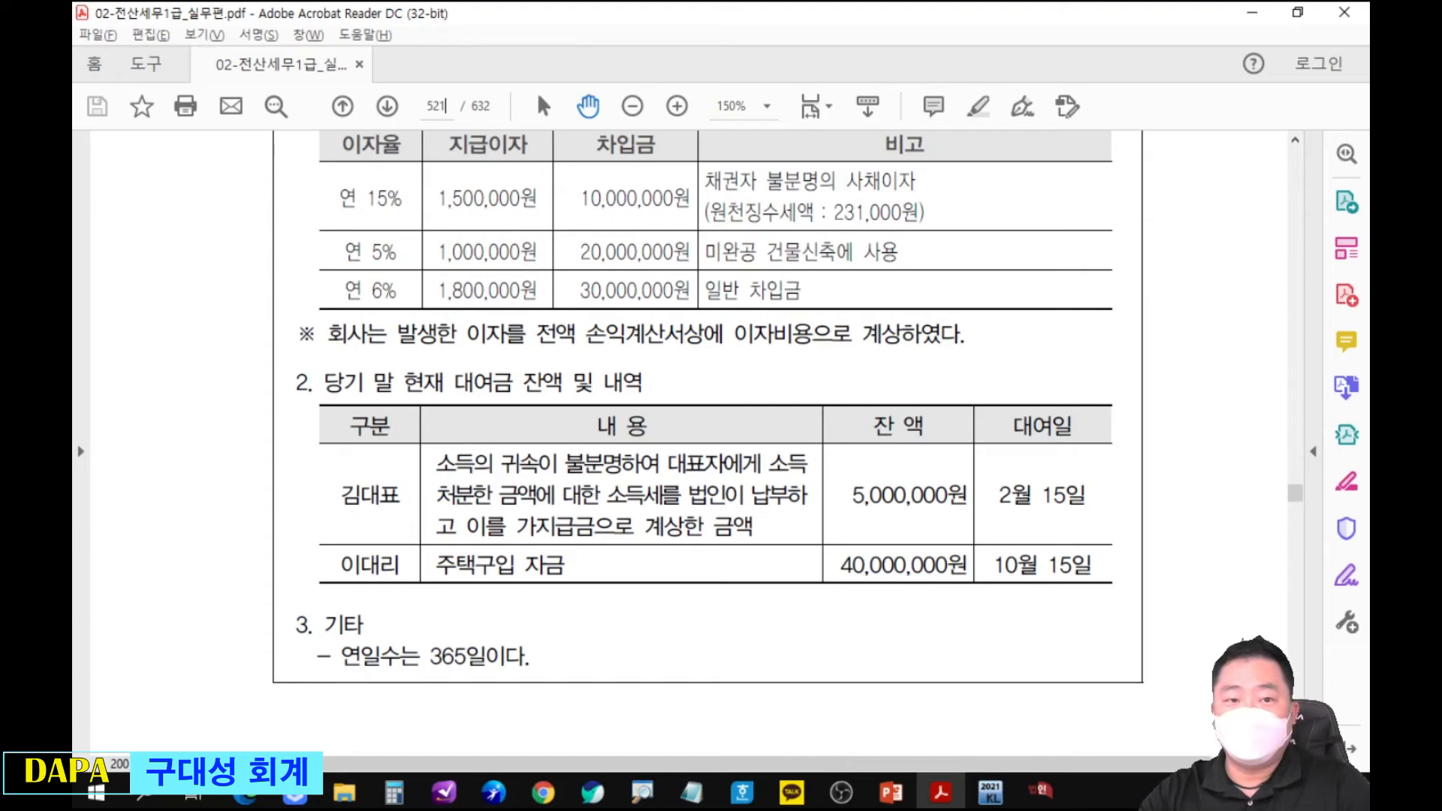
key(Return)
scroll(577, 484, down, 5)
scroll(601, 484, down, 8)
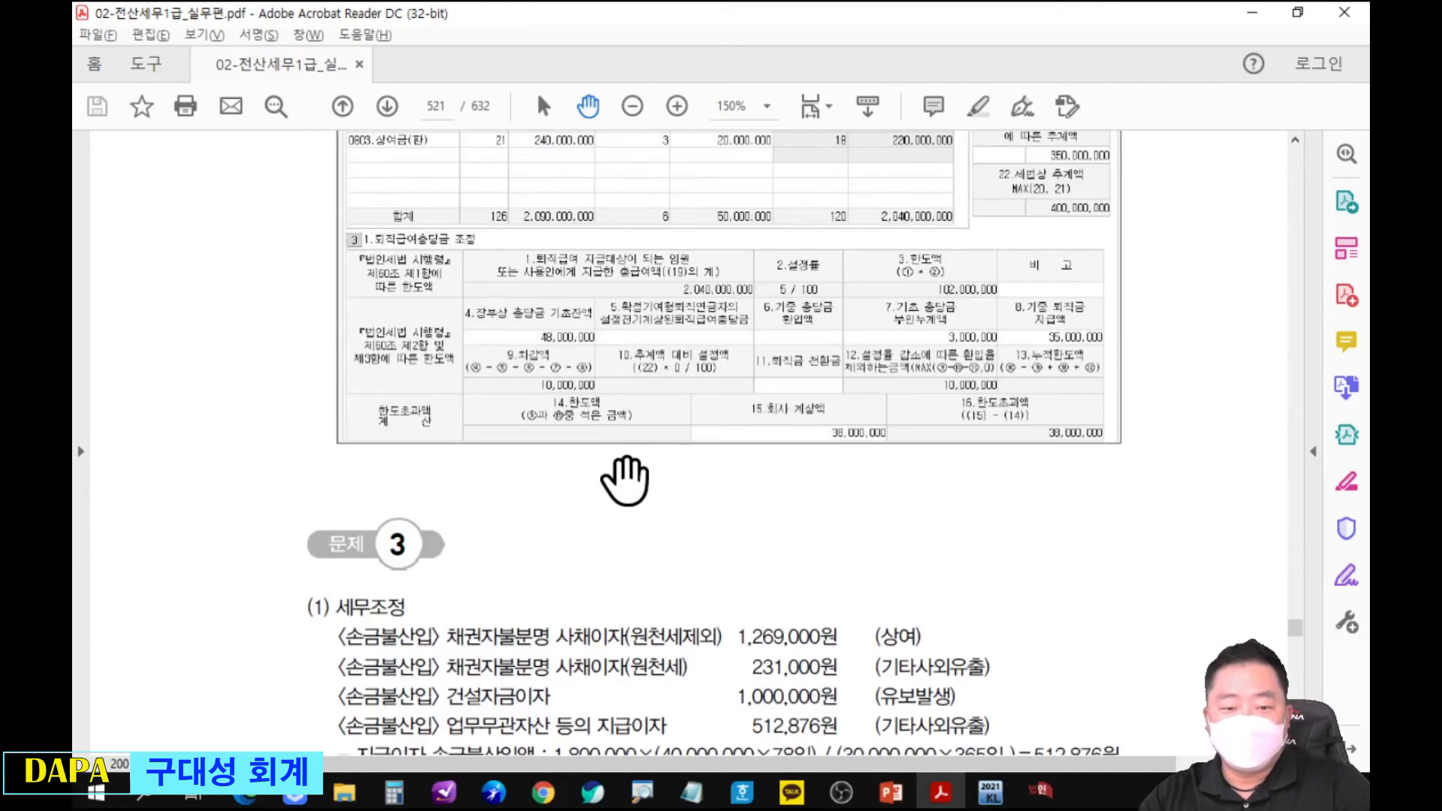
key(ctrl+equal)
drag(810, 416, 834, 362)
Place the KcLep statement below the PDF answer, open 조정 등록 and compare the registered adjustments with the 세무조정 answer.
key(alt+Tab)
key(alt+Tab)
key(alt+Tab)
key(alt+Tab)
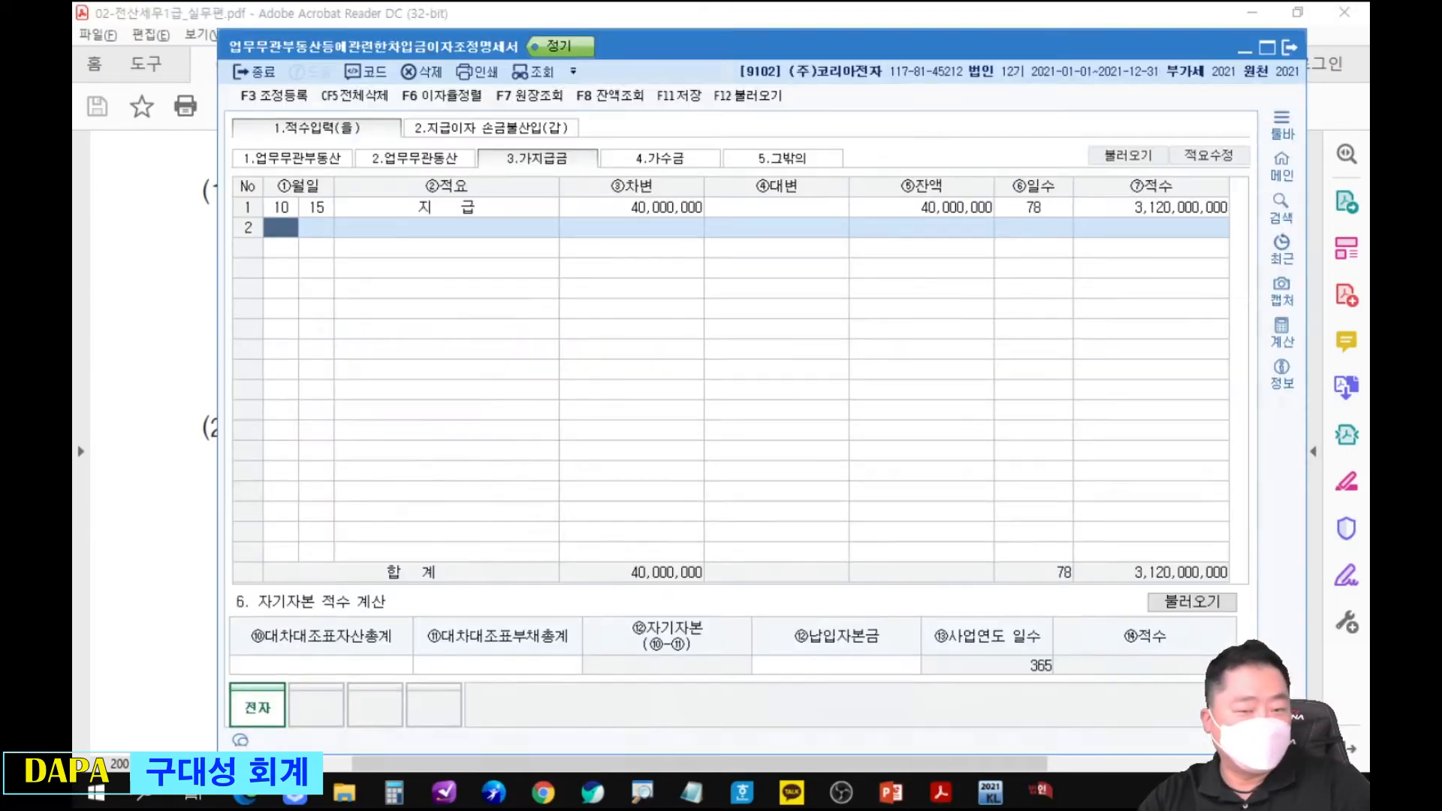
drag(657, 44, 652, 376)
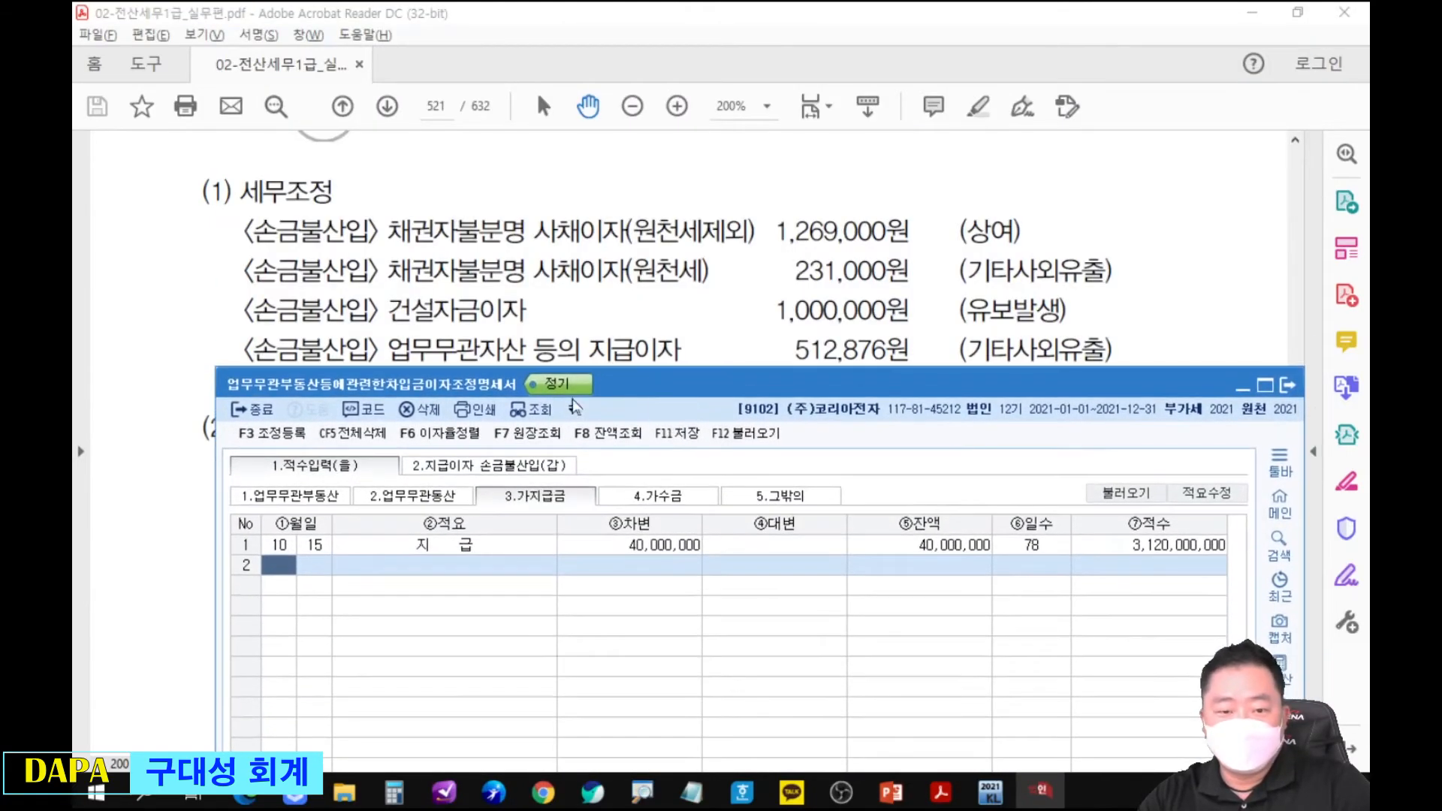
key(F3)
drag(856, 196, 837, 388)
key(alt+Tab)
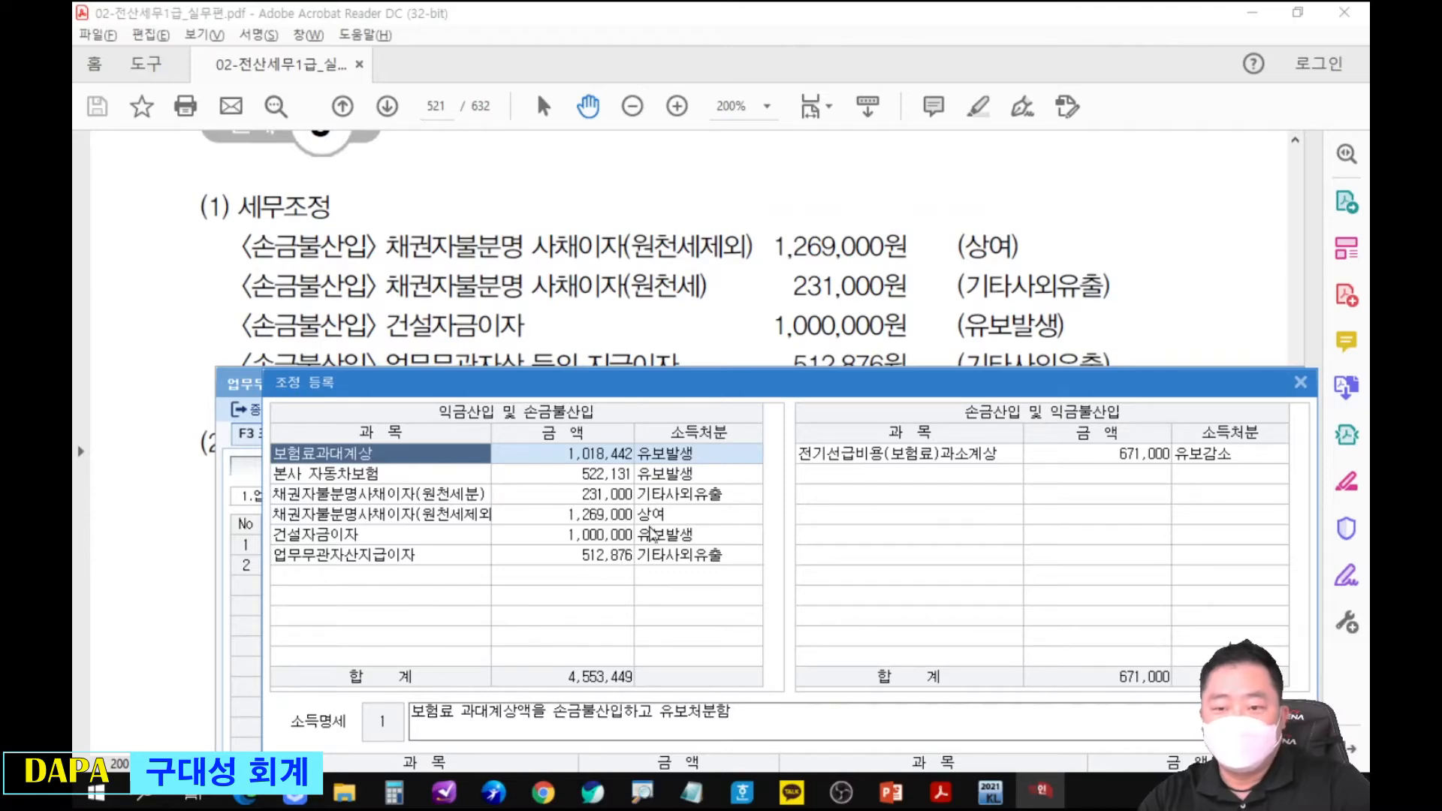
Review the 지급이자 손금불산입액 calculation and the 업무무관지급이자조정명세서 solution in the PDF, clearing the temporary markup.
click(842, 318)
scroll(869, 481, down, 5)
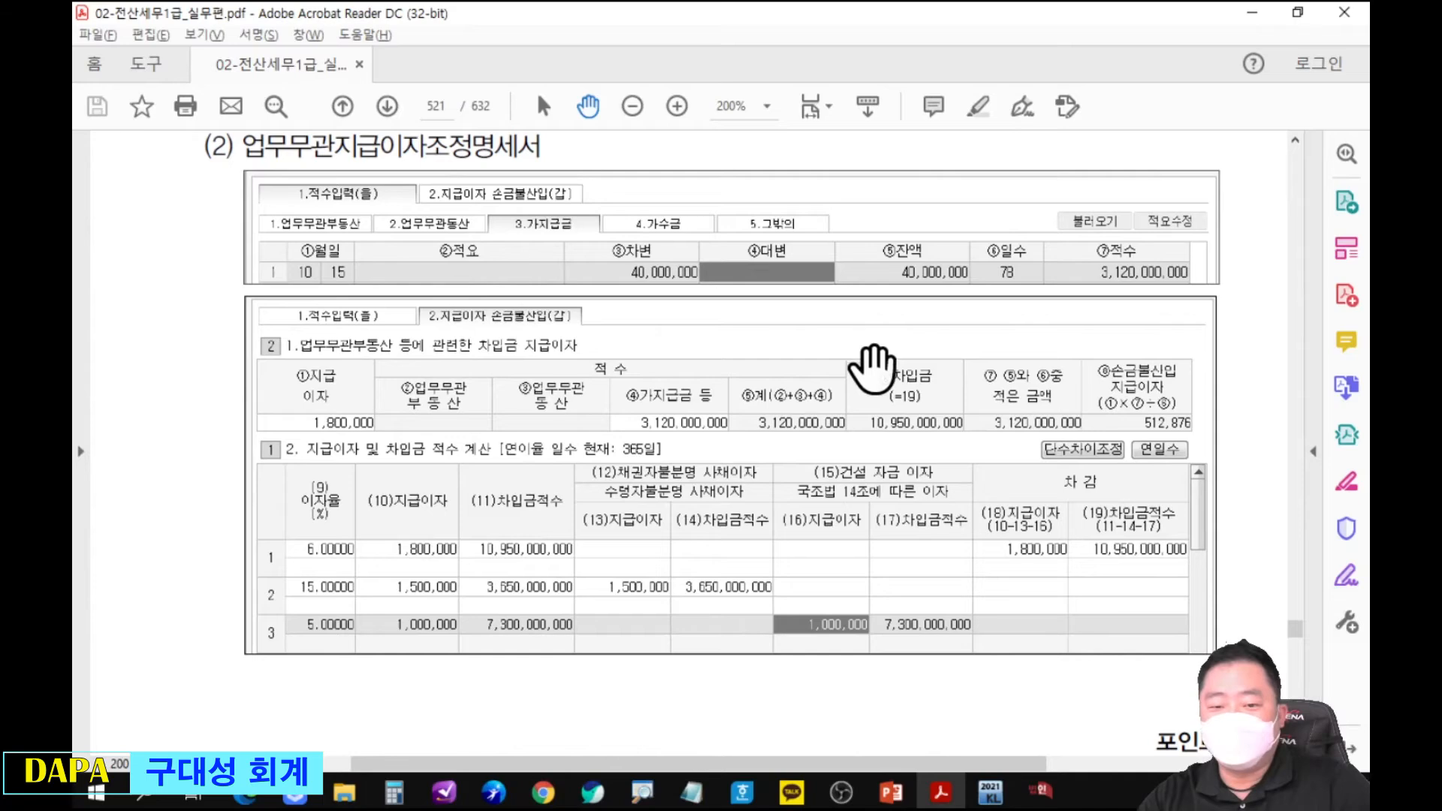
drag(850, 496, 884, 418)
key(ctrl+2)
drag(673, 300, 746, 380)
drag(742, 283, 680, 418)
key(Escape)
scroll(872, 450, down, 10)
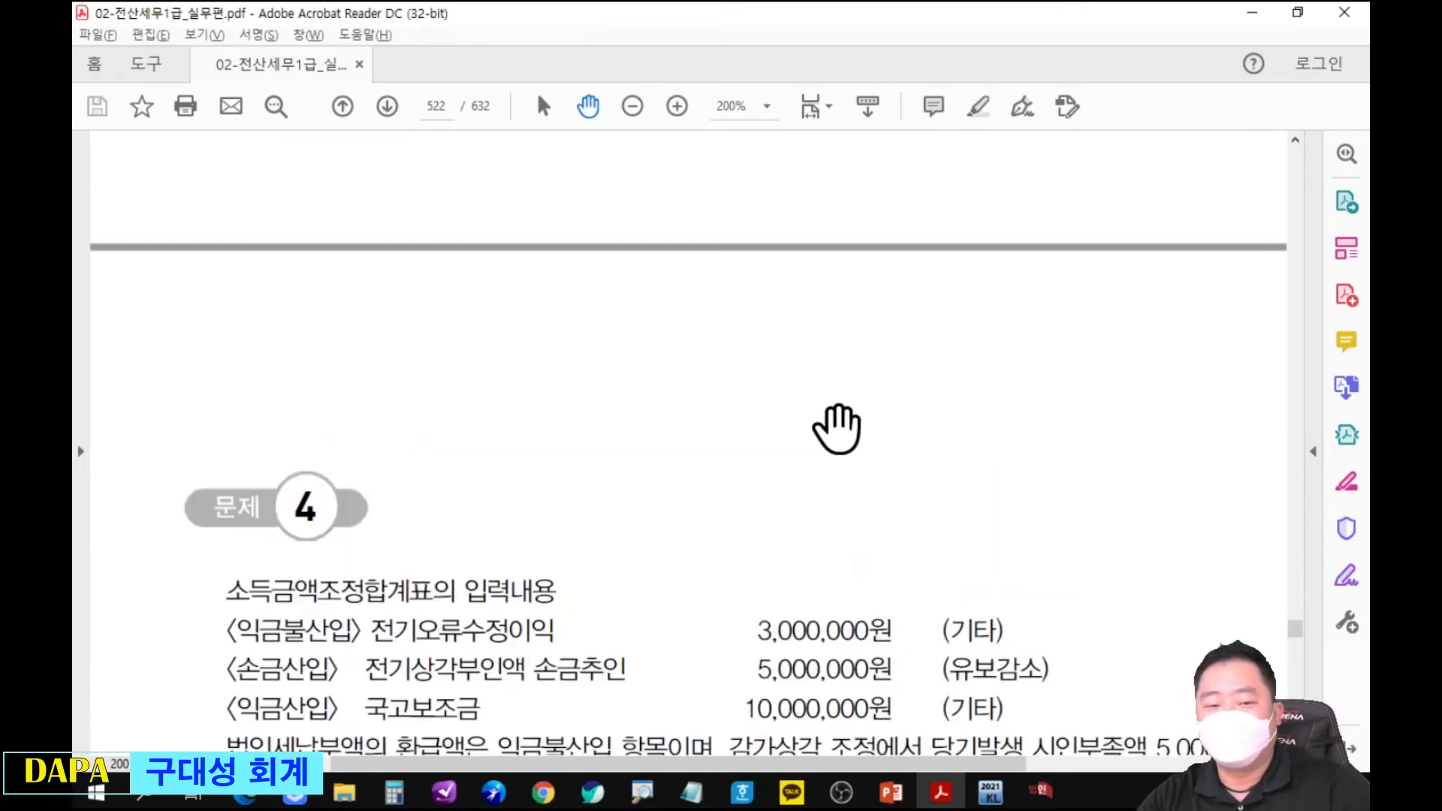
scroll(837, 429, up, 10)
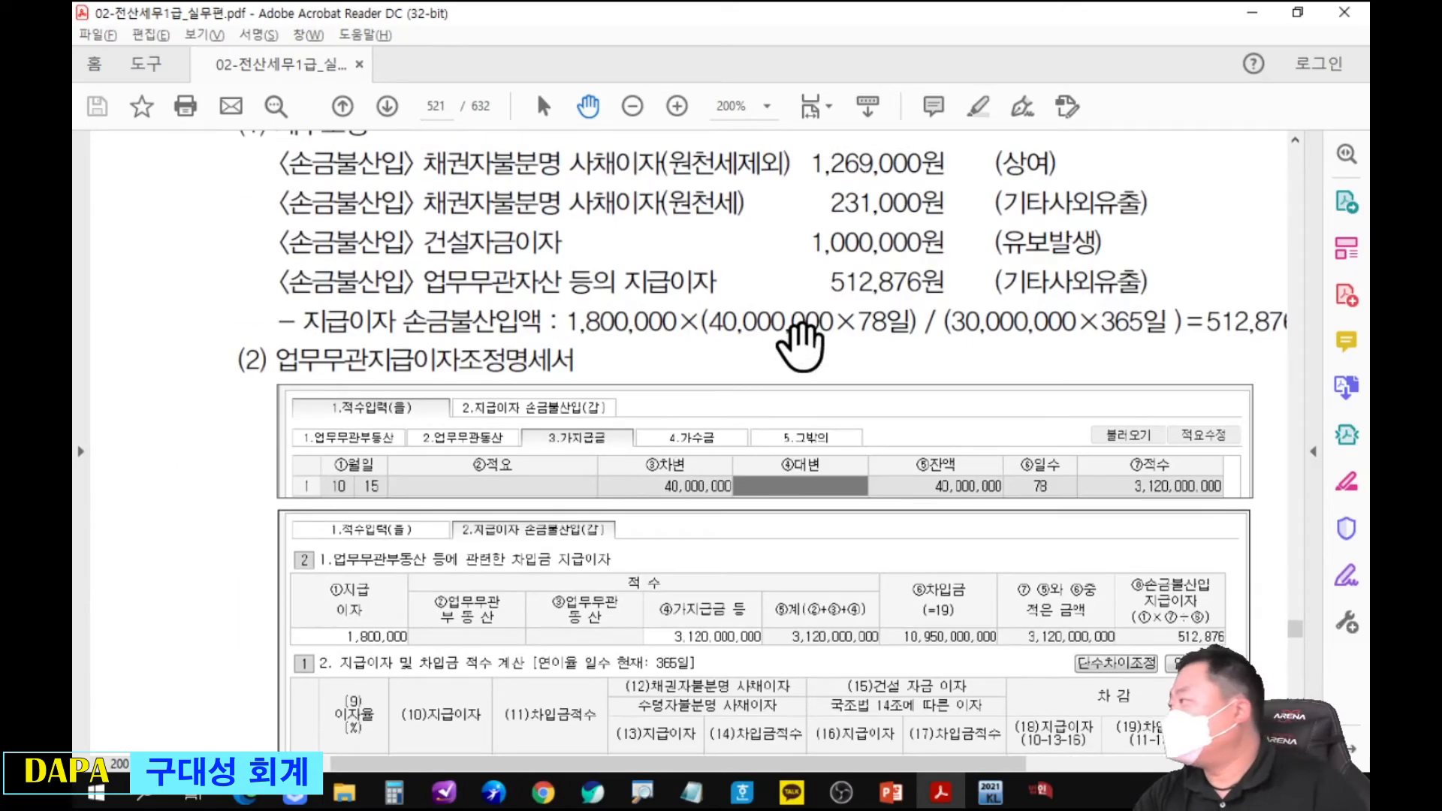
Close 조정 등록, check the 가지급금 and 지급이자 손금불산입(갑) figures in KcLep and exit the statement.
key(alt+Tab)
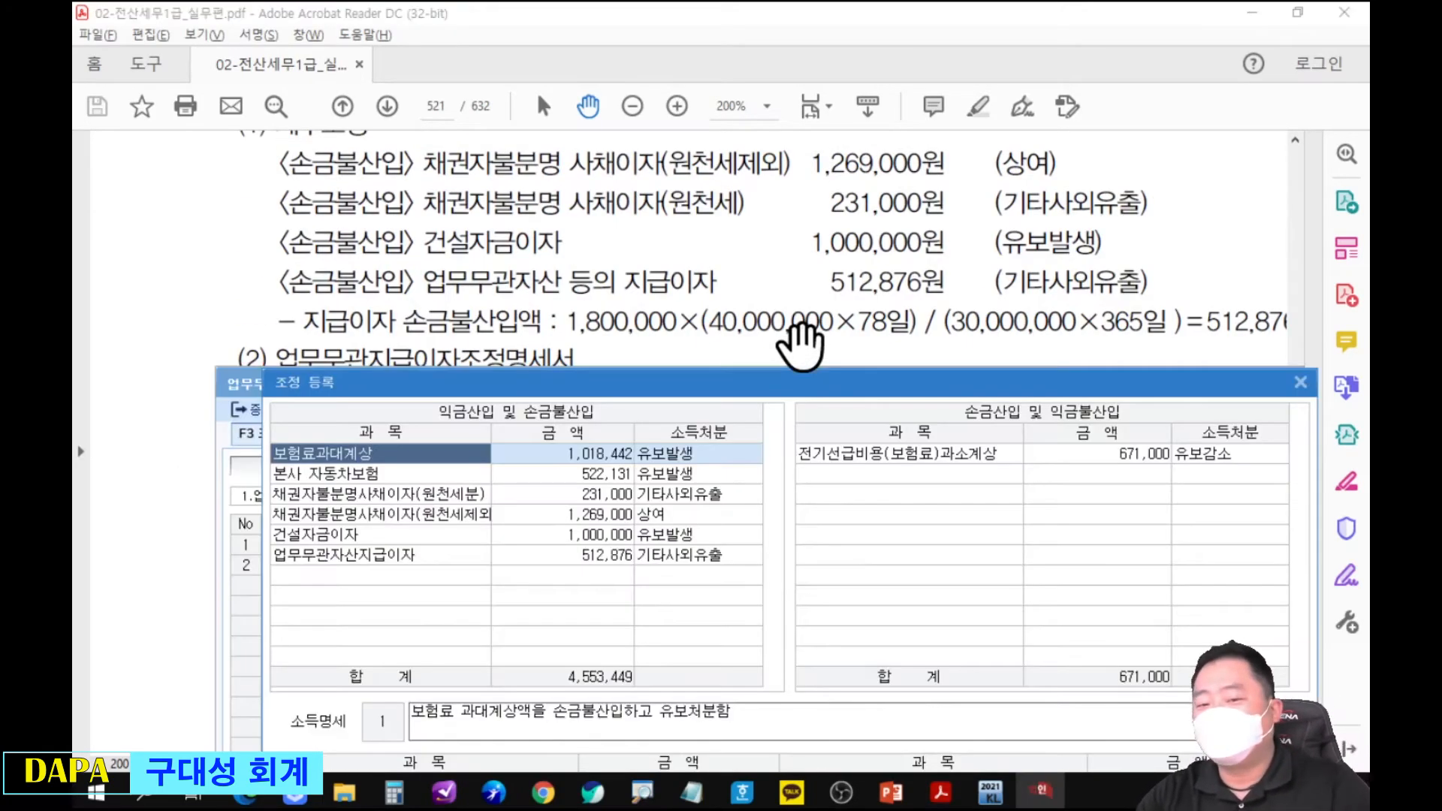
click(1300, 381)
drag(345, 367, 345, 128)
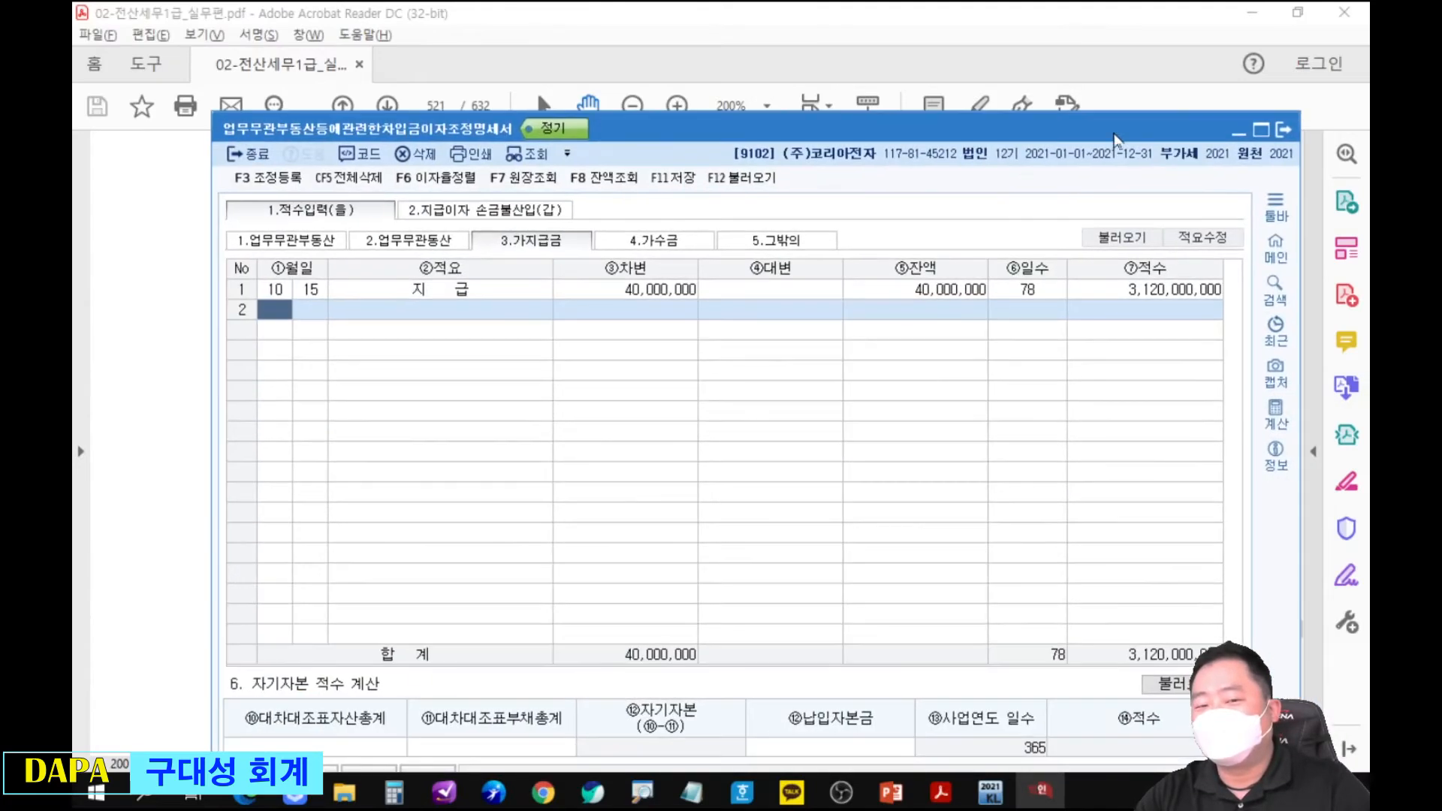
click(342, 239)
click(413, 239)
click(529, 240)
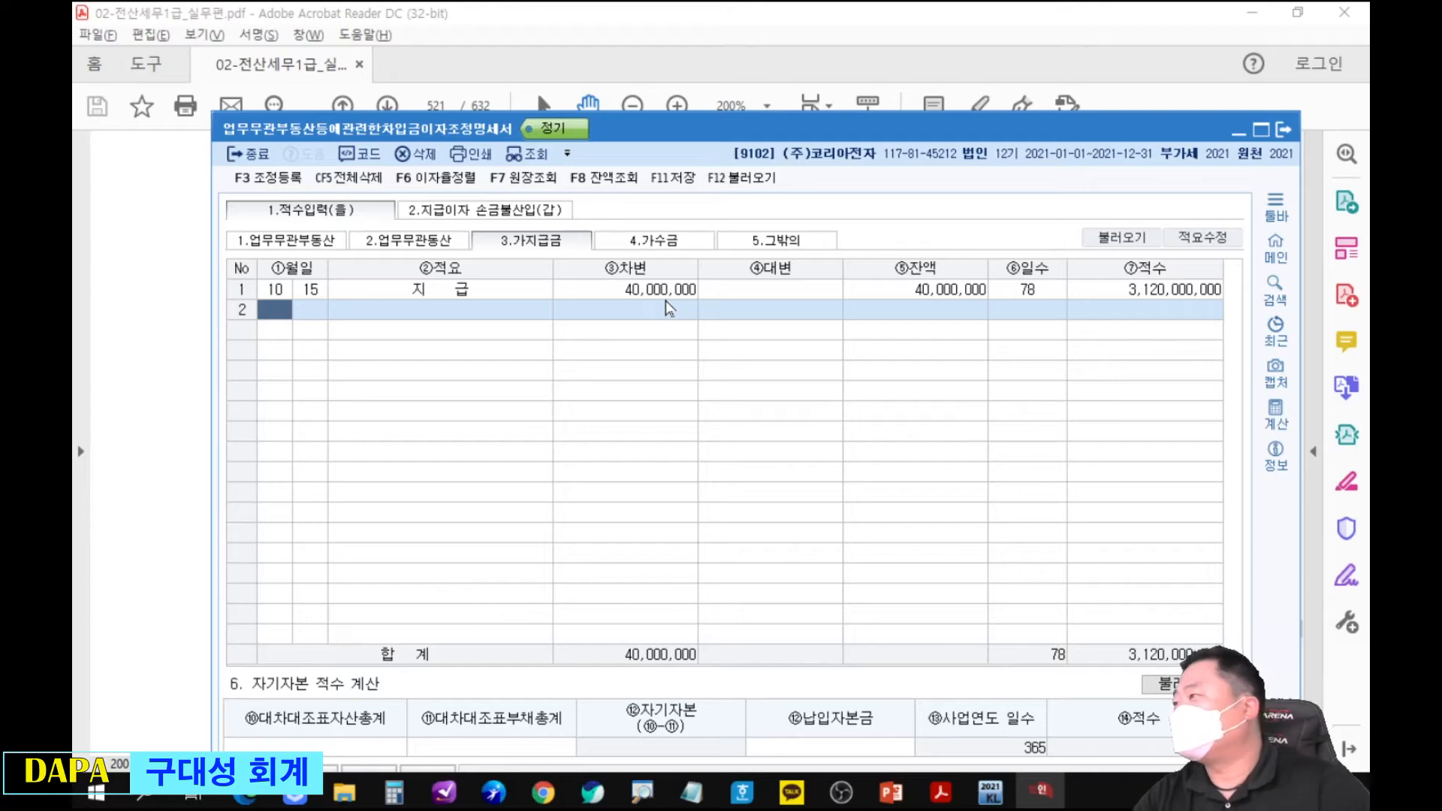
click(557, 211)
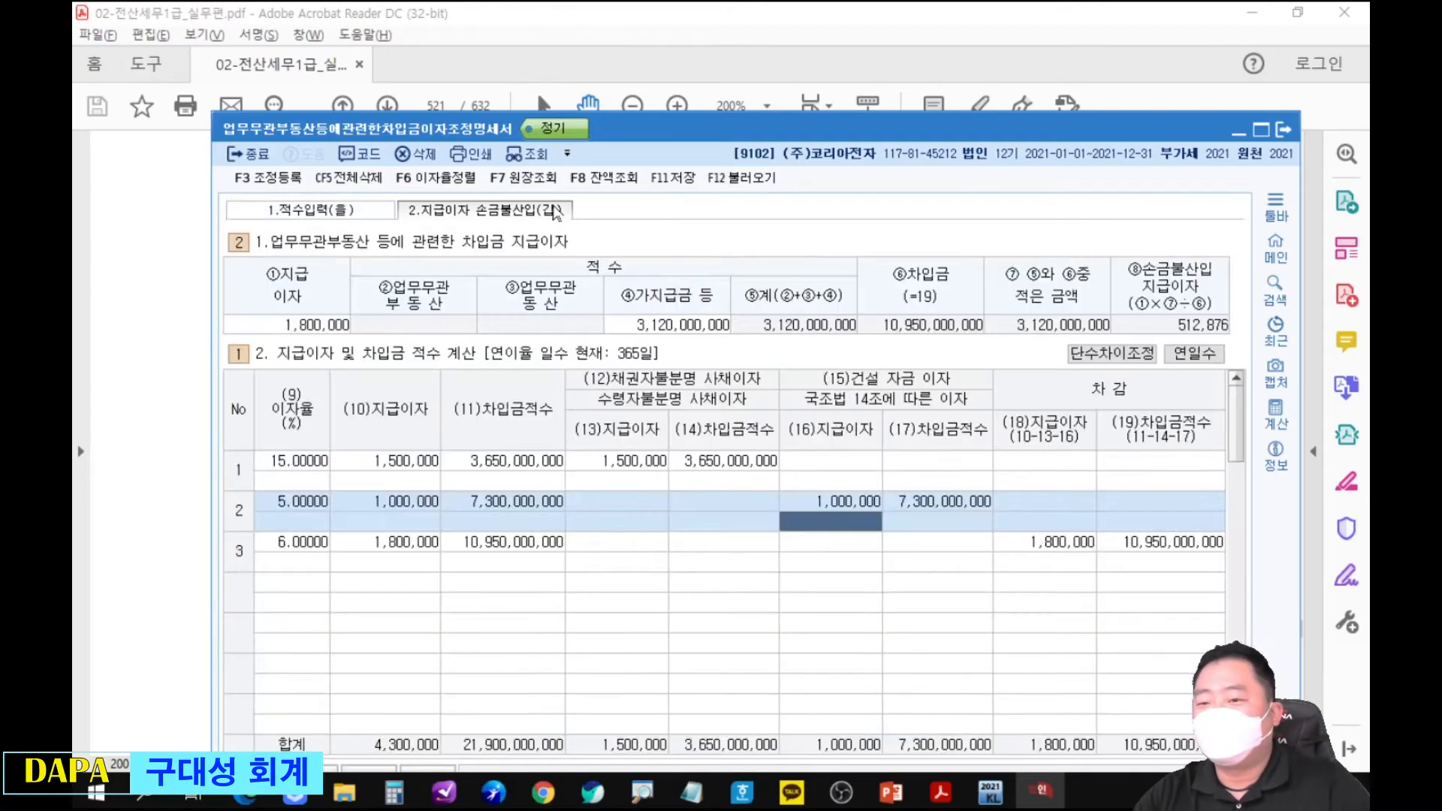
click(657, 328)
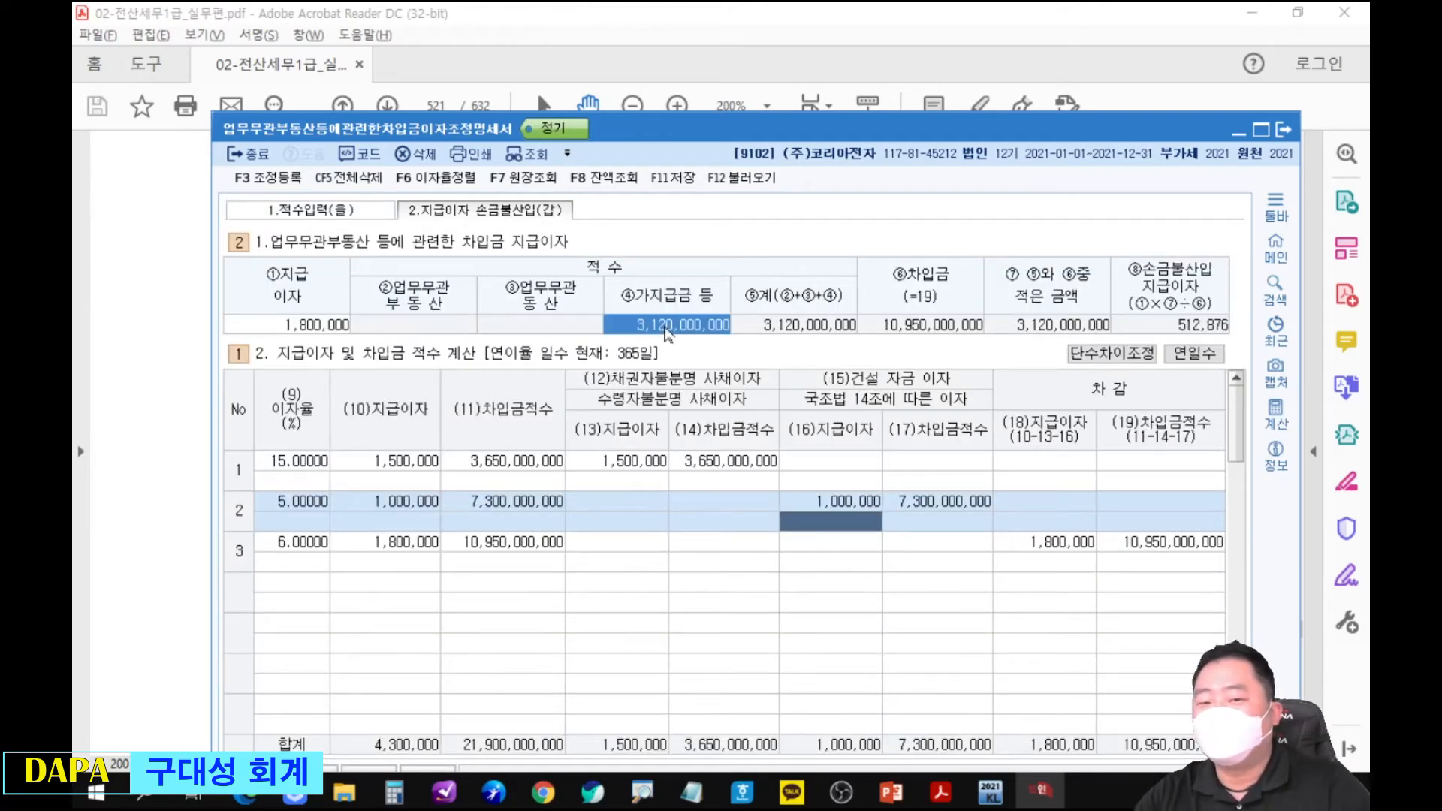
key(space)
key(Return)
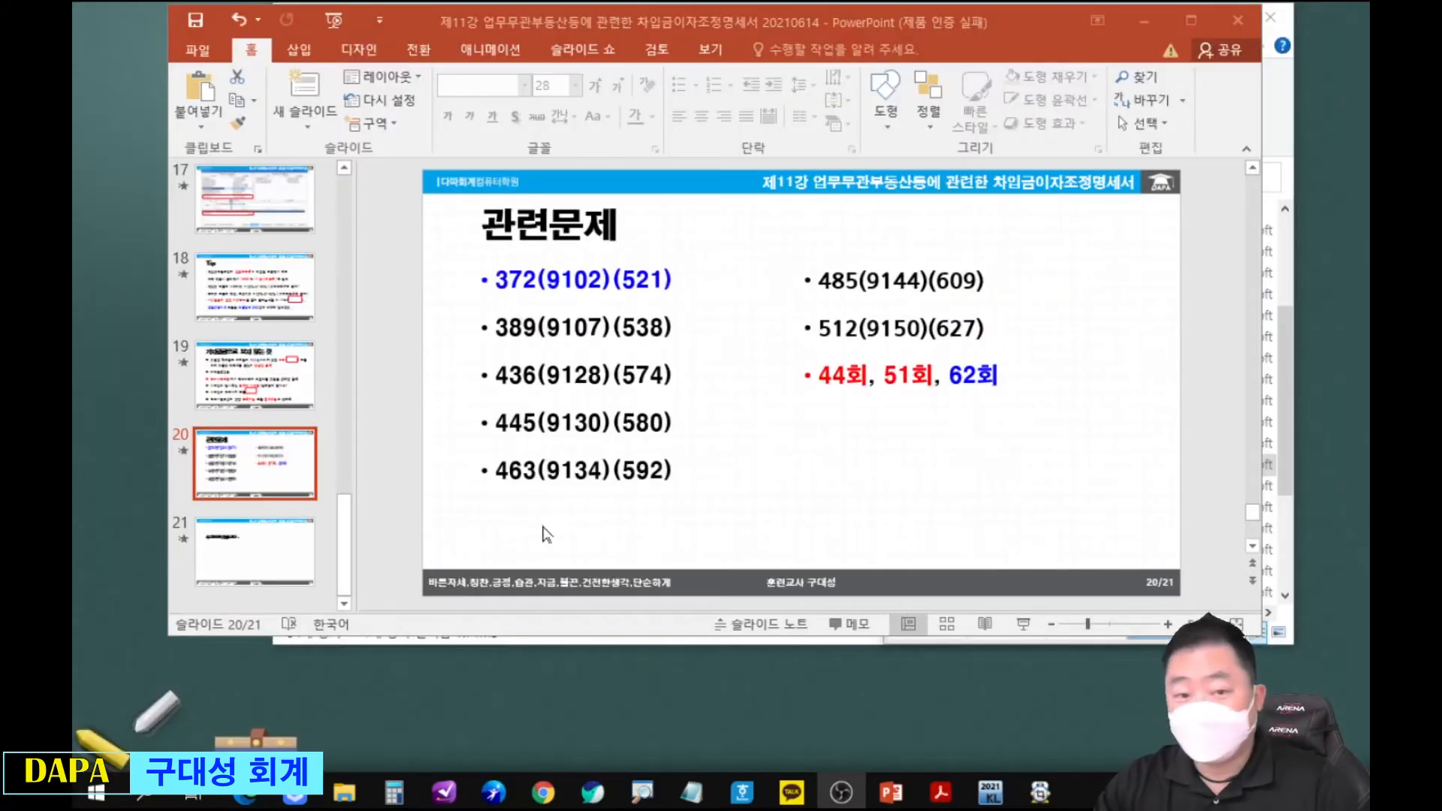
key(ctrl+2)
drag(469, 298, 689, 349)
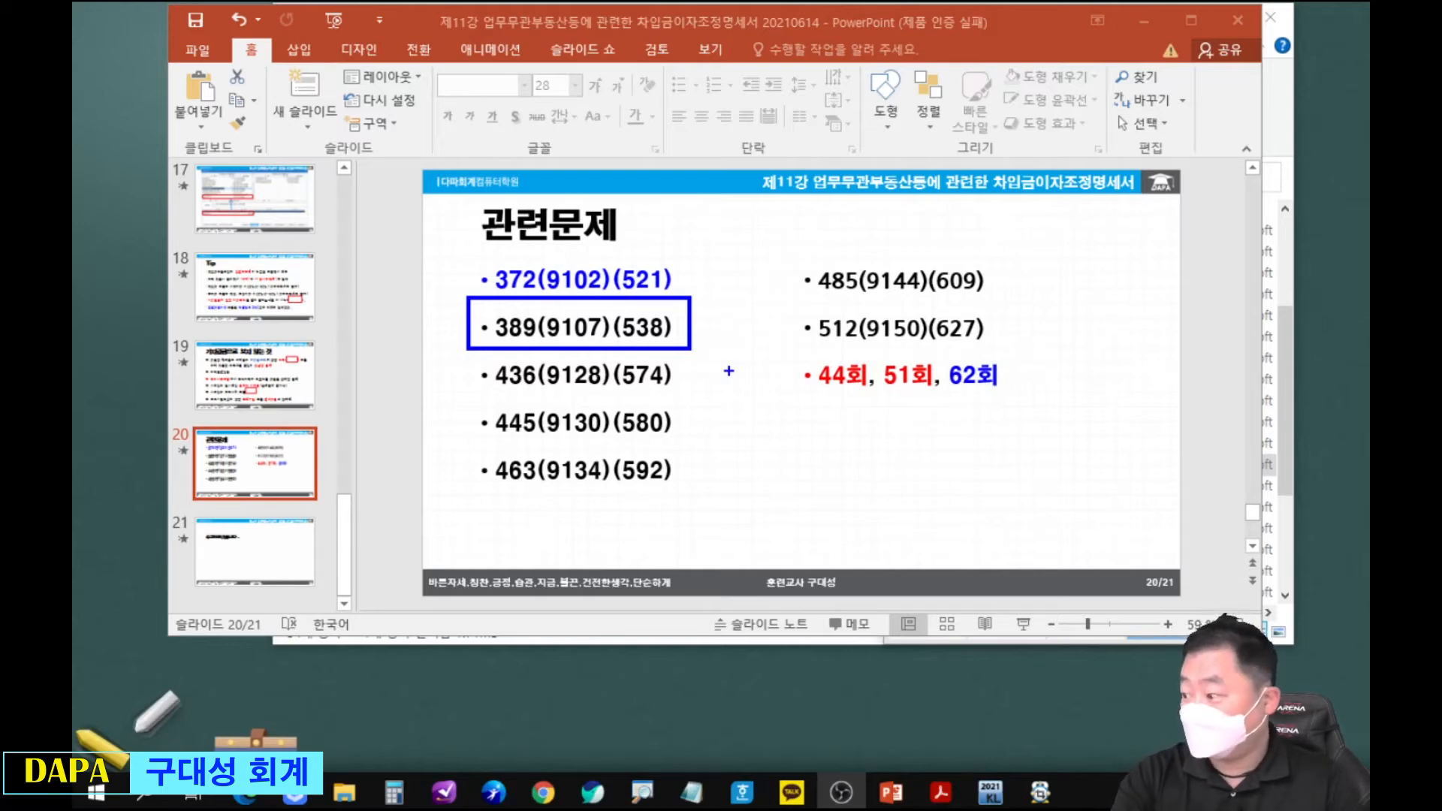
key(alt+Tab)
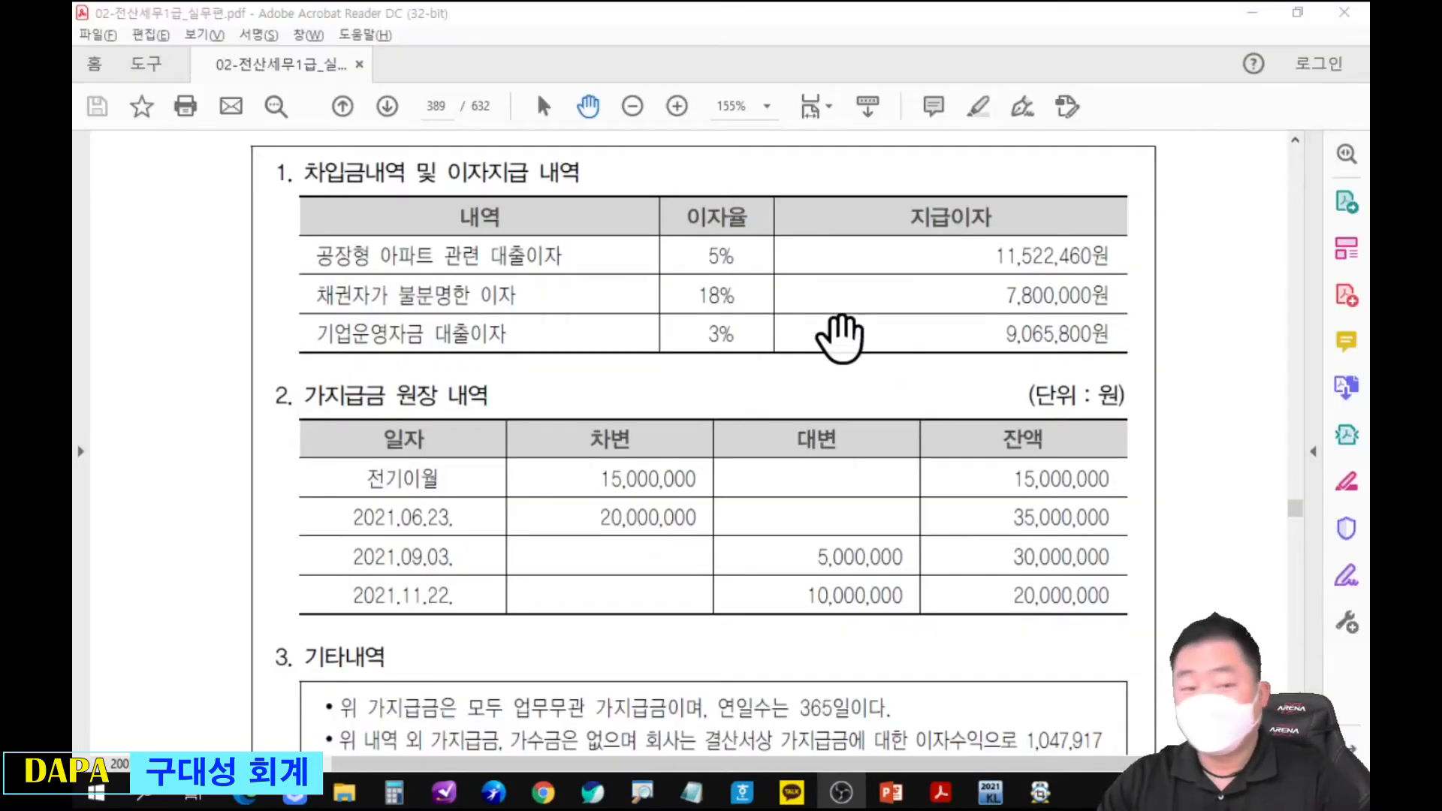
scroll(741, 444, up, 3)
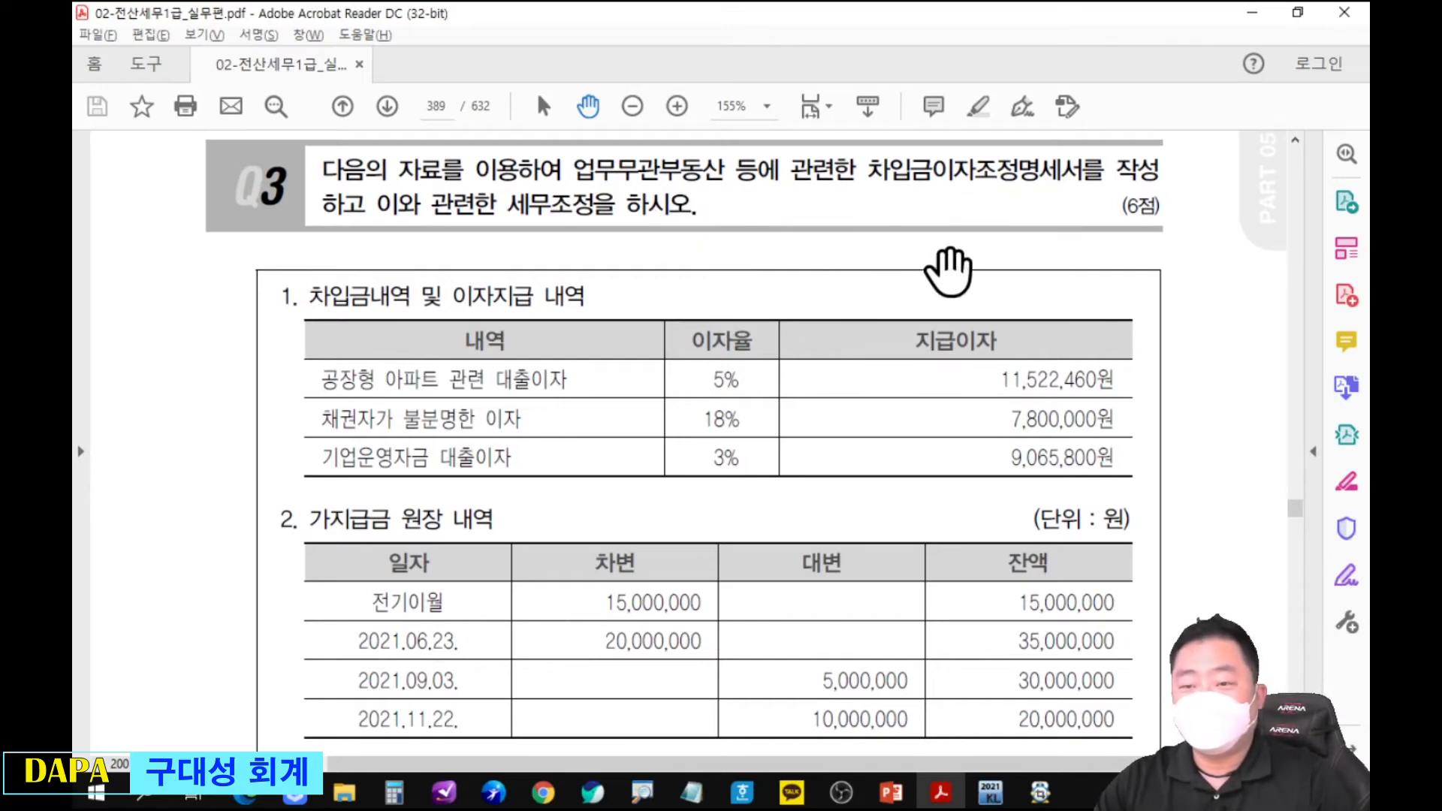
drag(891, 424, 874, 284)
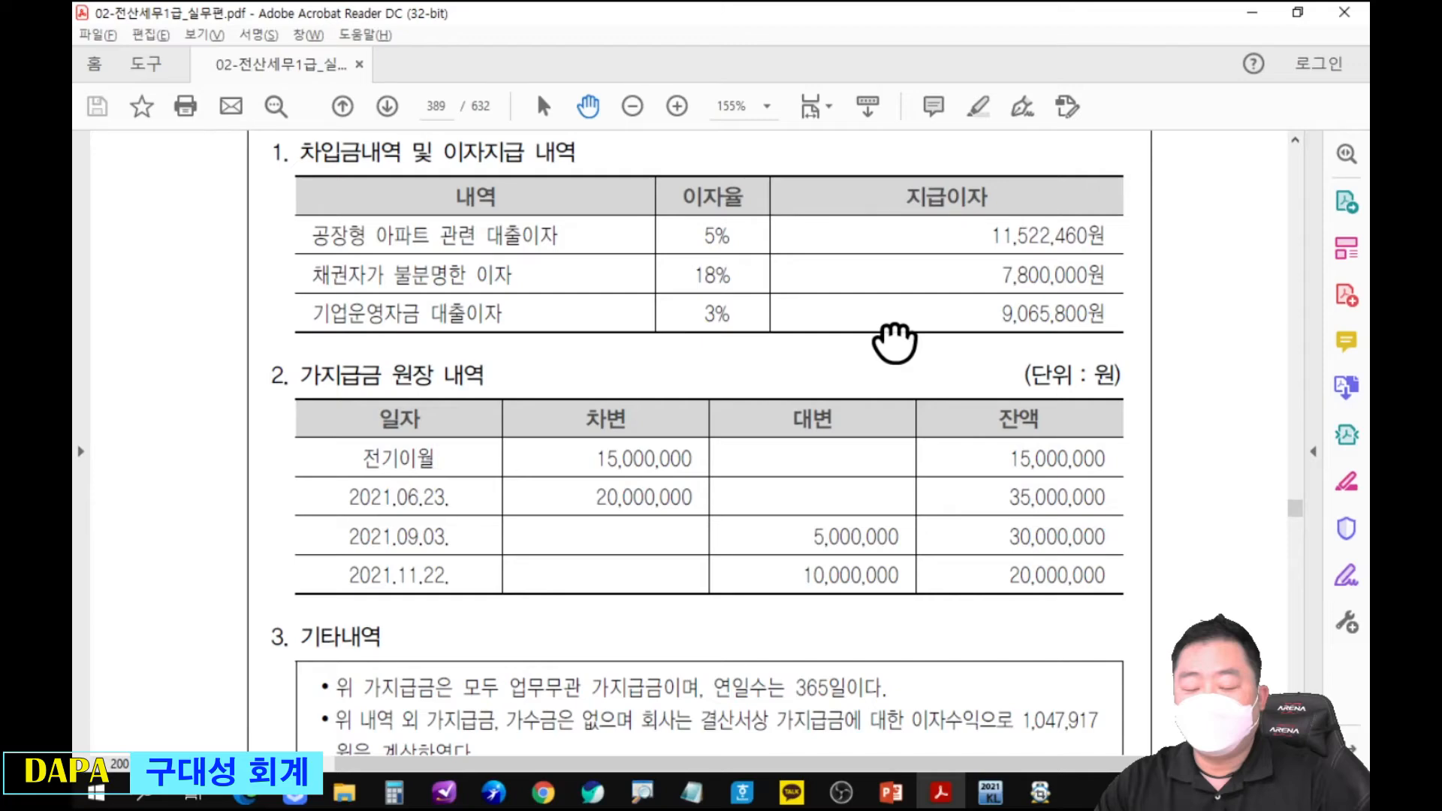
Open 가지급금등의인정이자조정명세서 for company 9107 in KcLep and load the 대표이사's 가지급금 ledger from the accounting data.
key(alt+Tab)
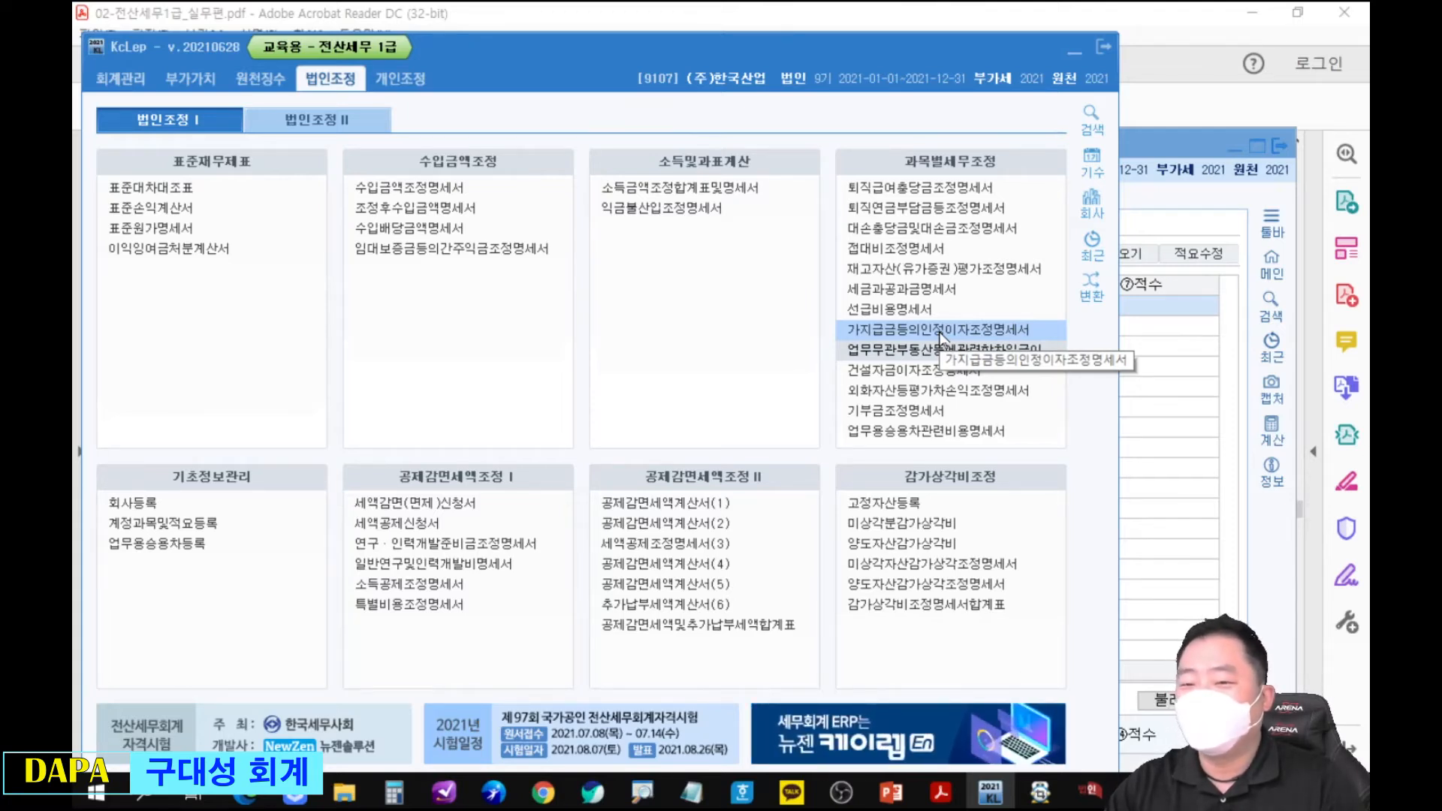
click(940, 333)
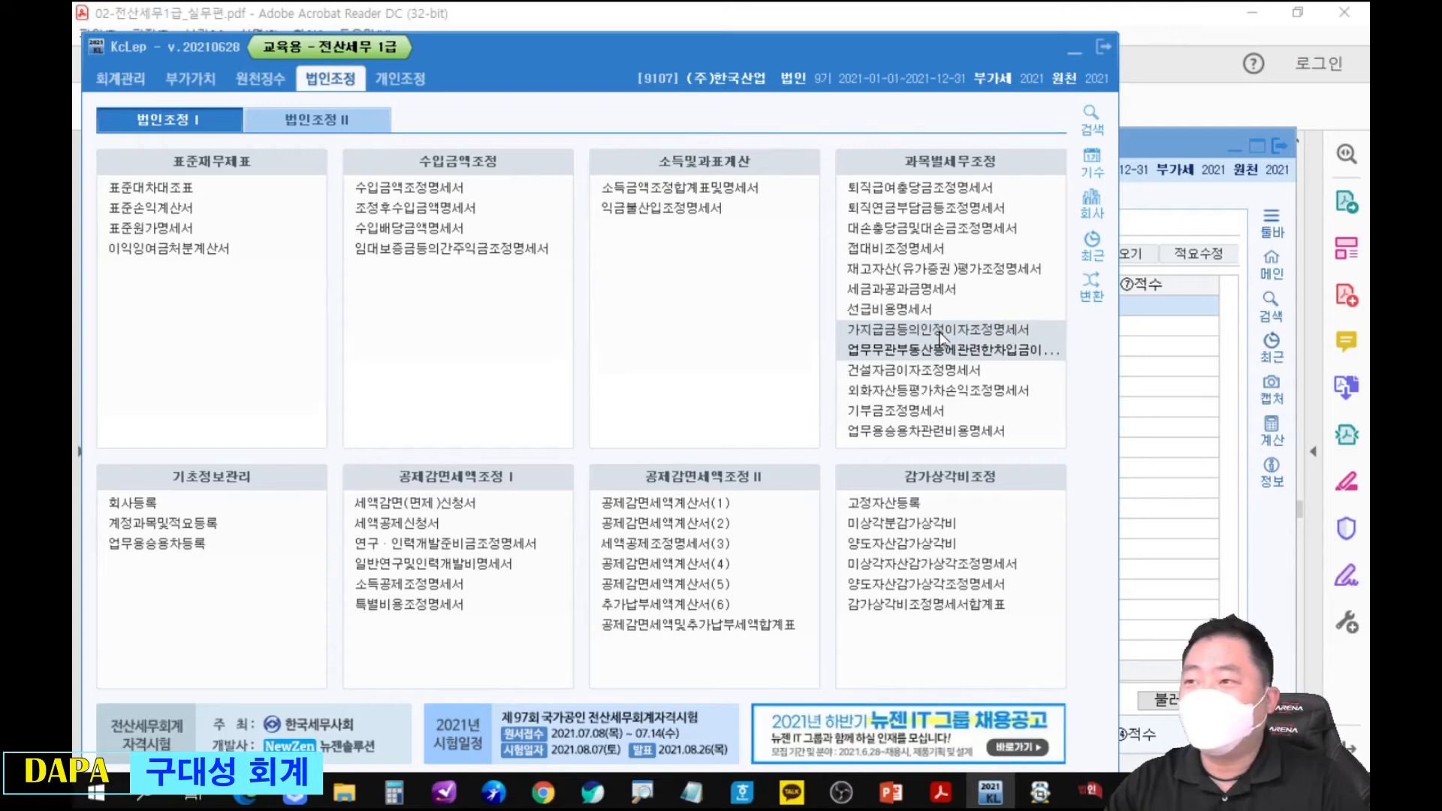
click(940, 332)
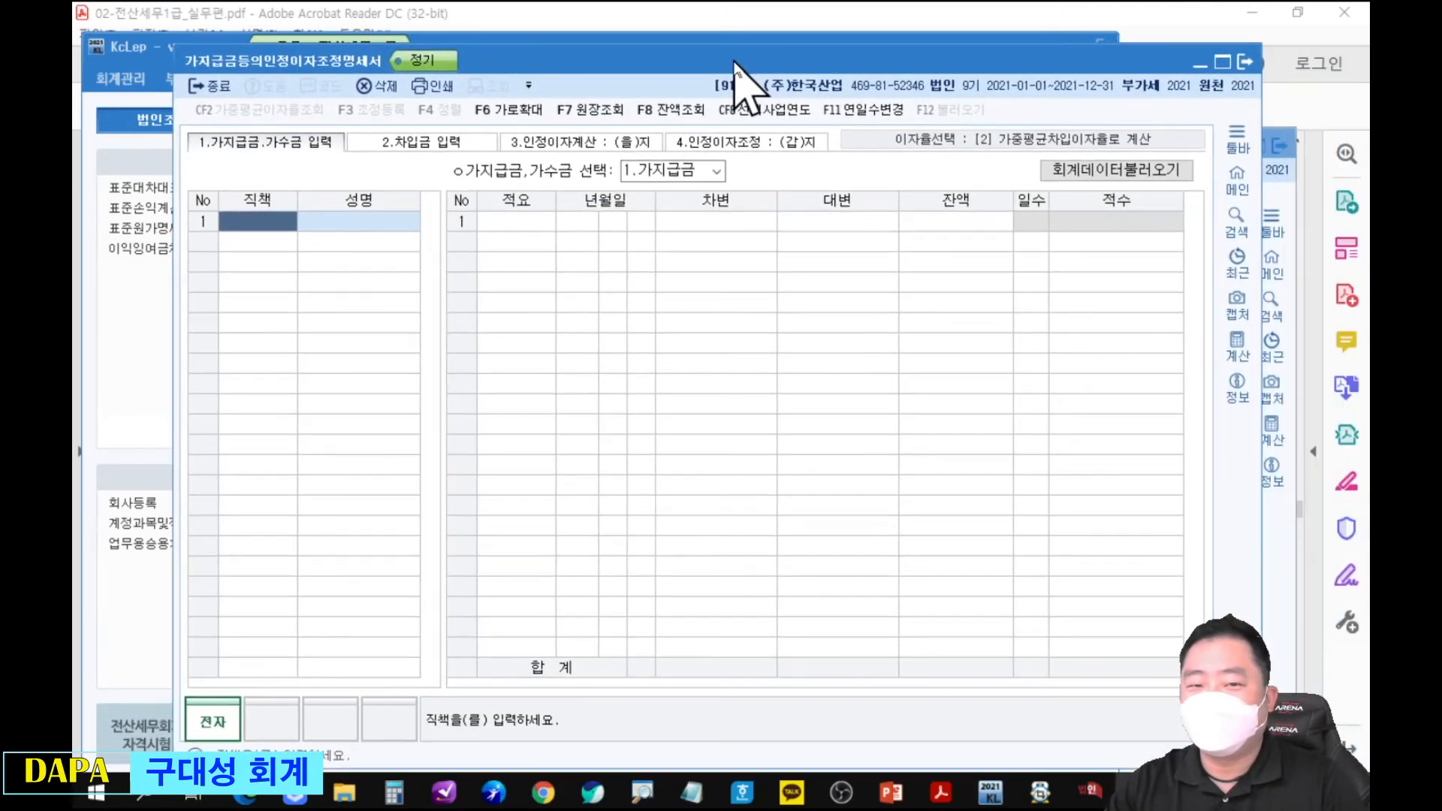
click(1078, 172)
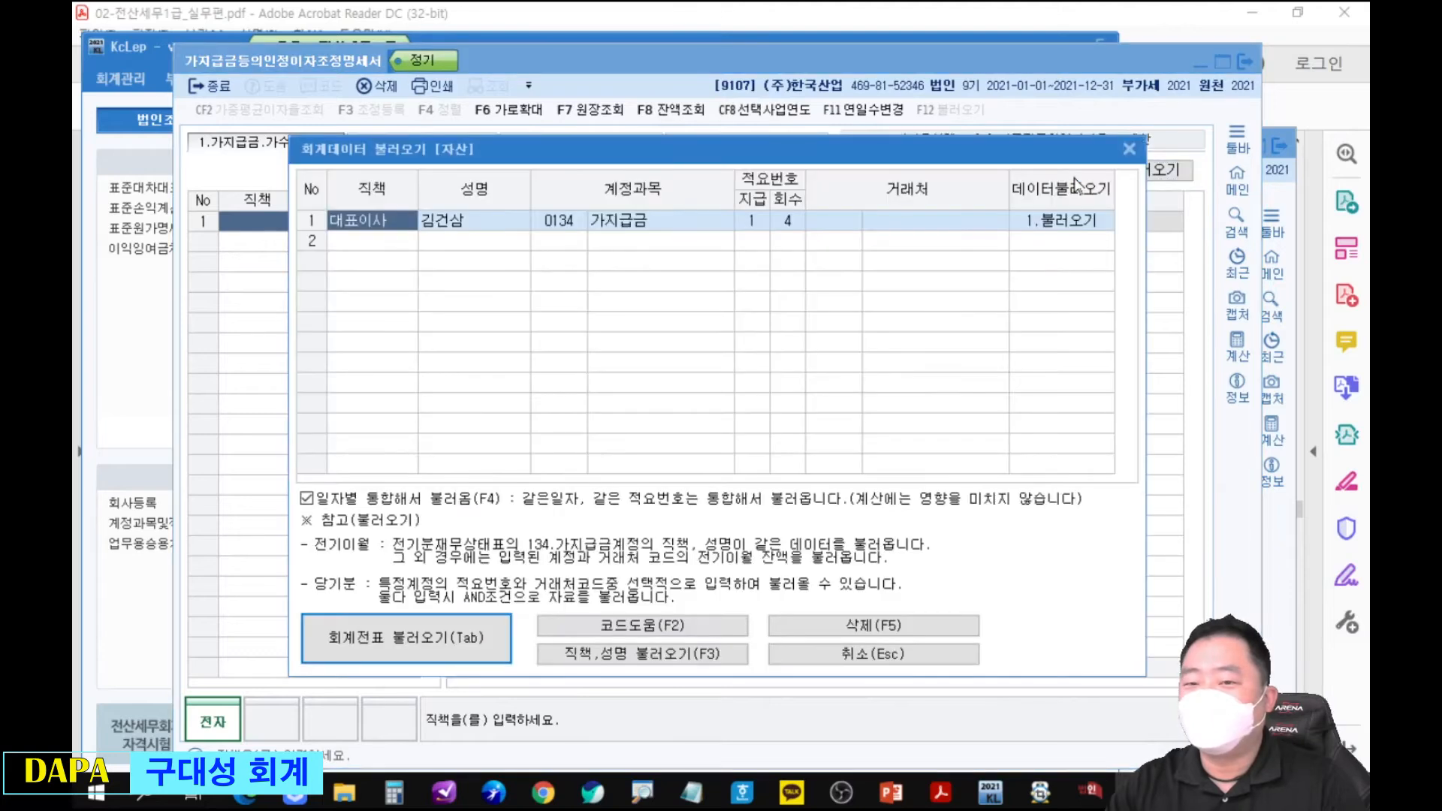
click(507, 635)
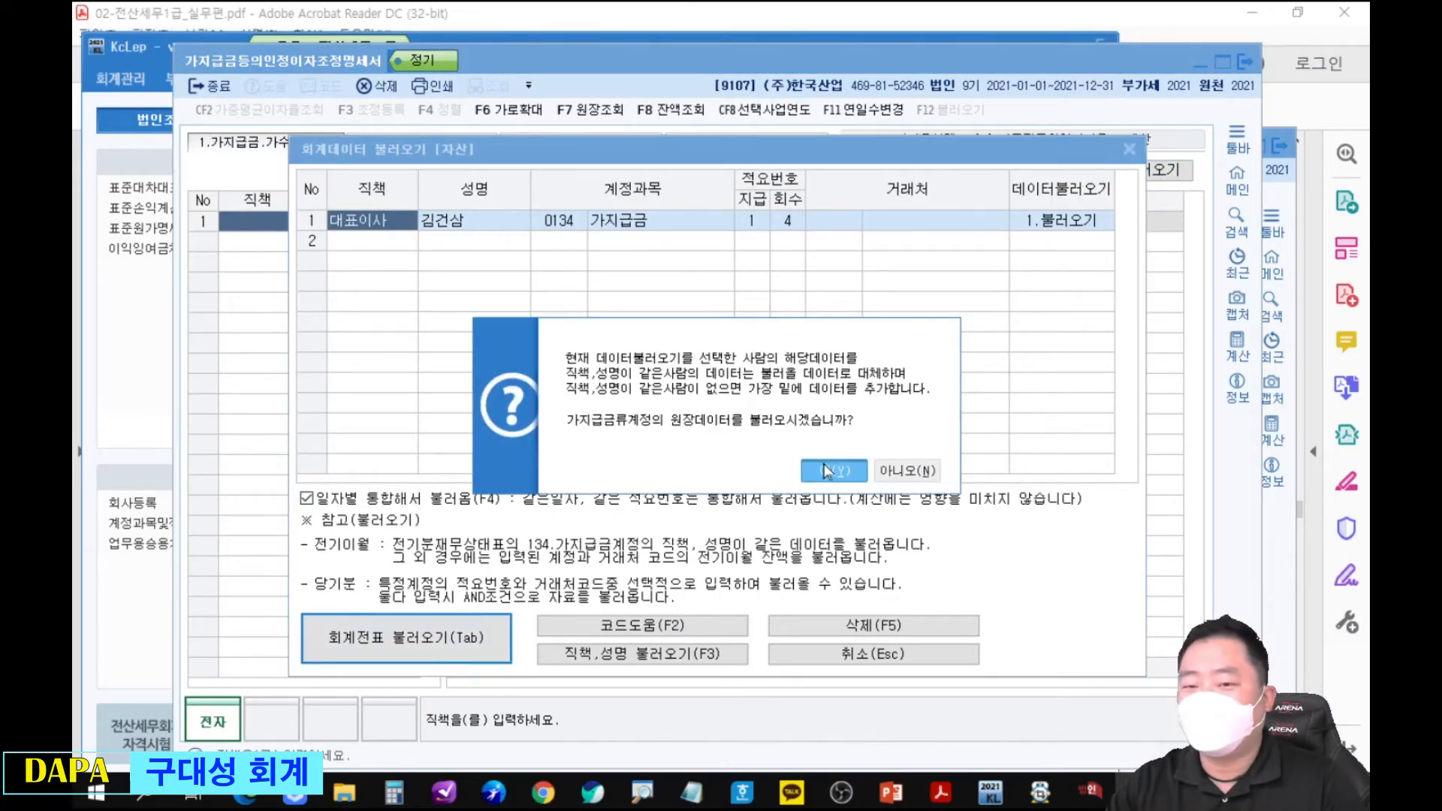
click(824, 470)
click(849, 456)
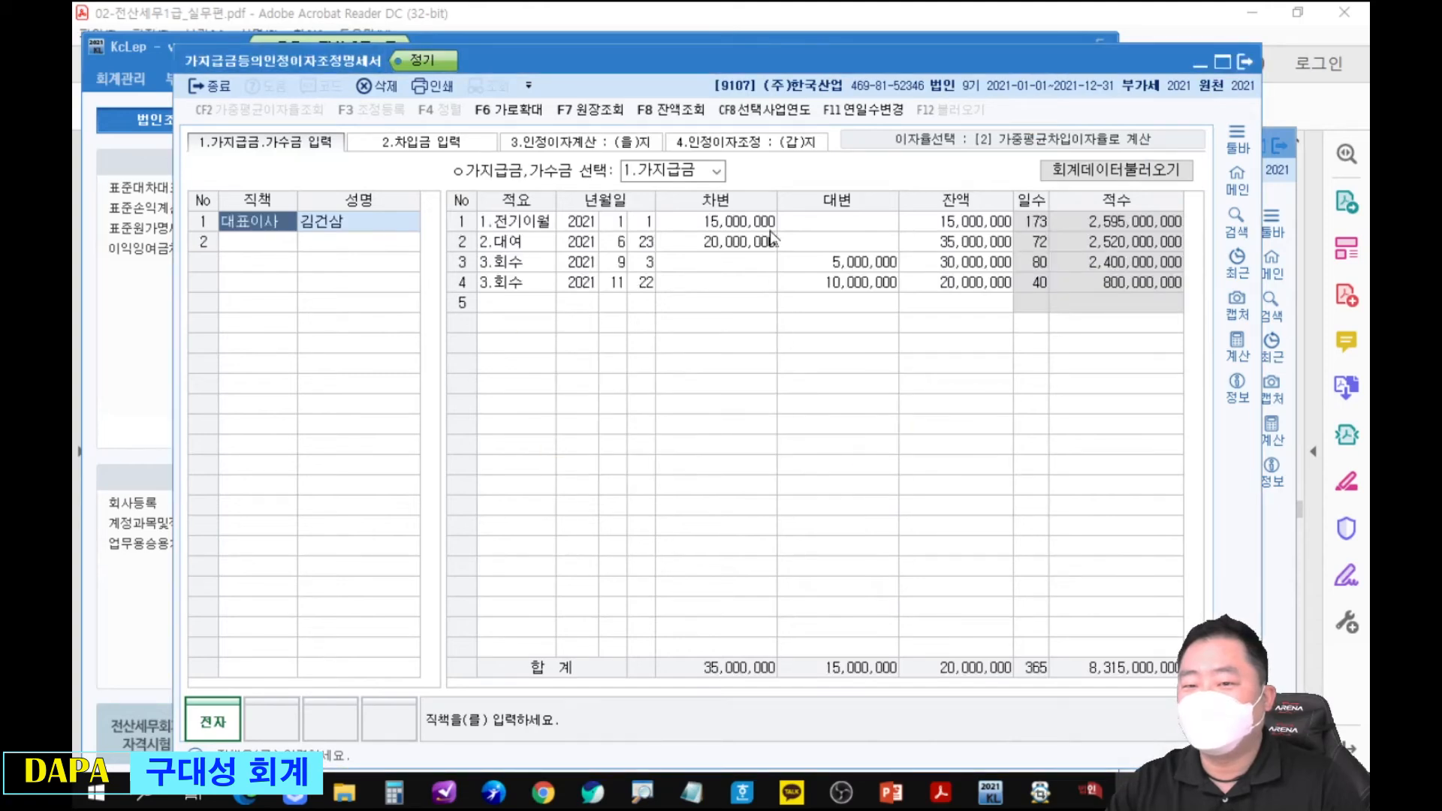
Compare the loaded 가지급금 ledger with the PDF, close that statement and import its entries into 가지급금 of 적수입력(을).
click(1124, 34)
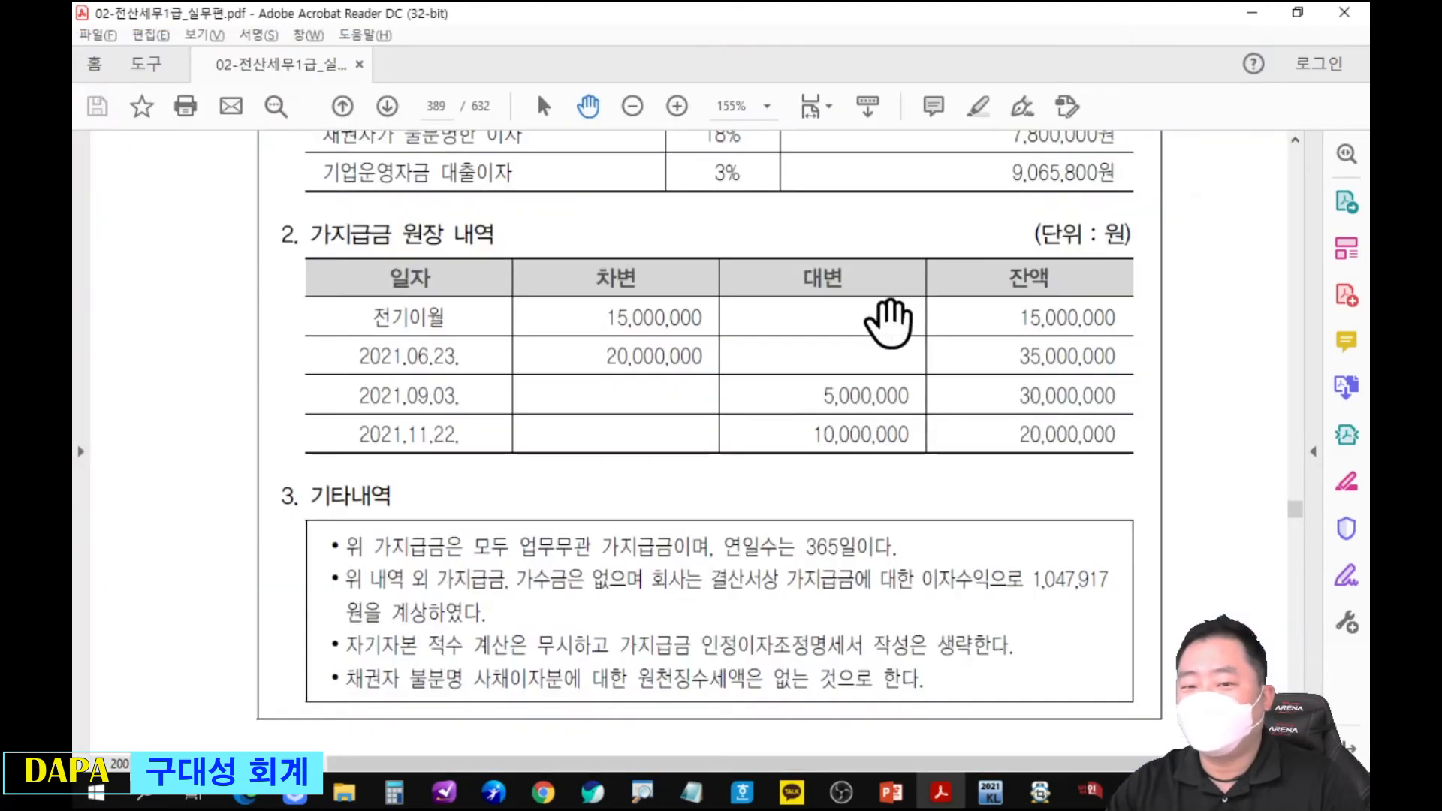
key(alt+Tab)
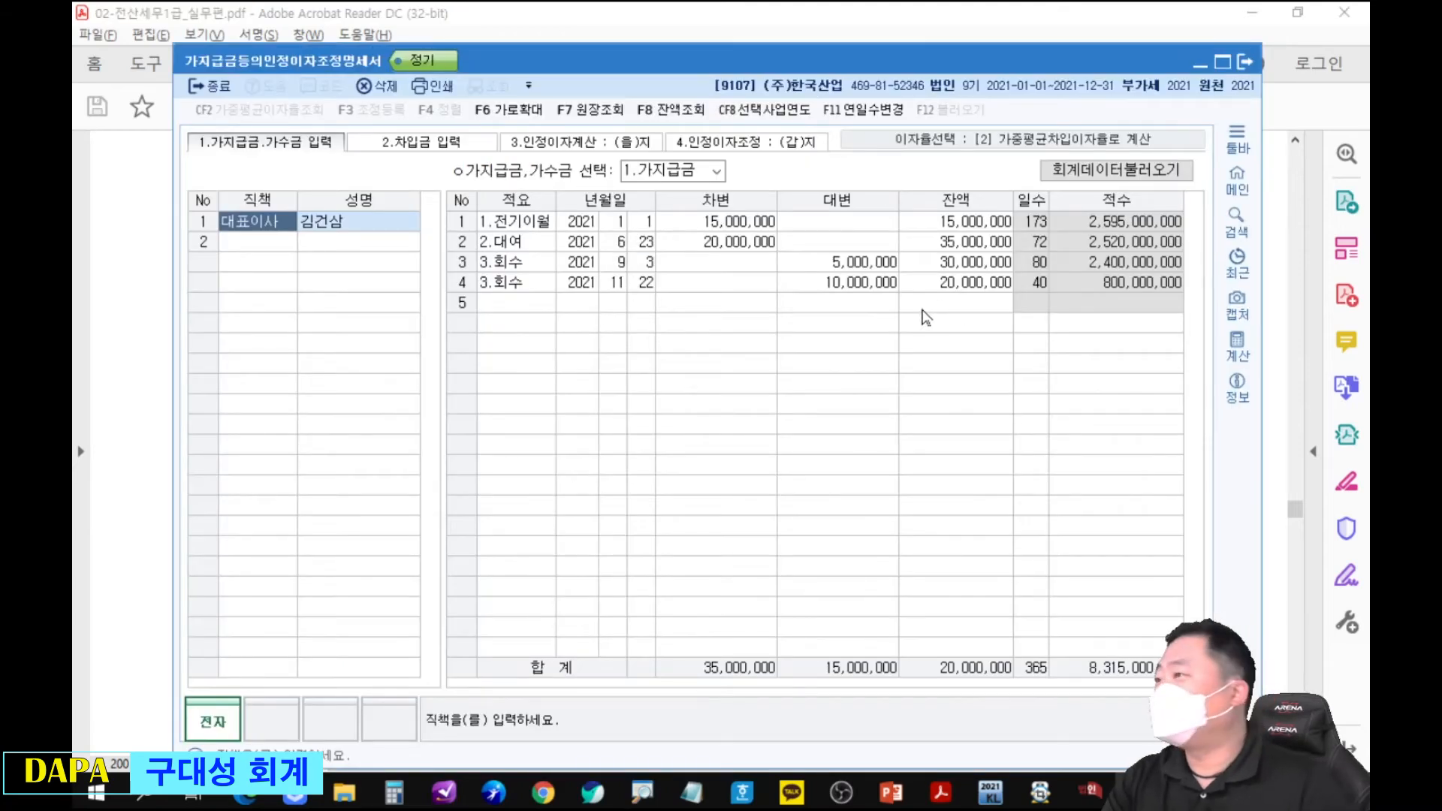
click(1244, 62)
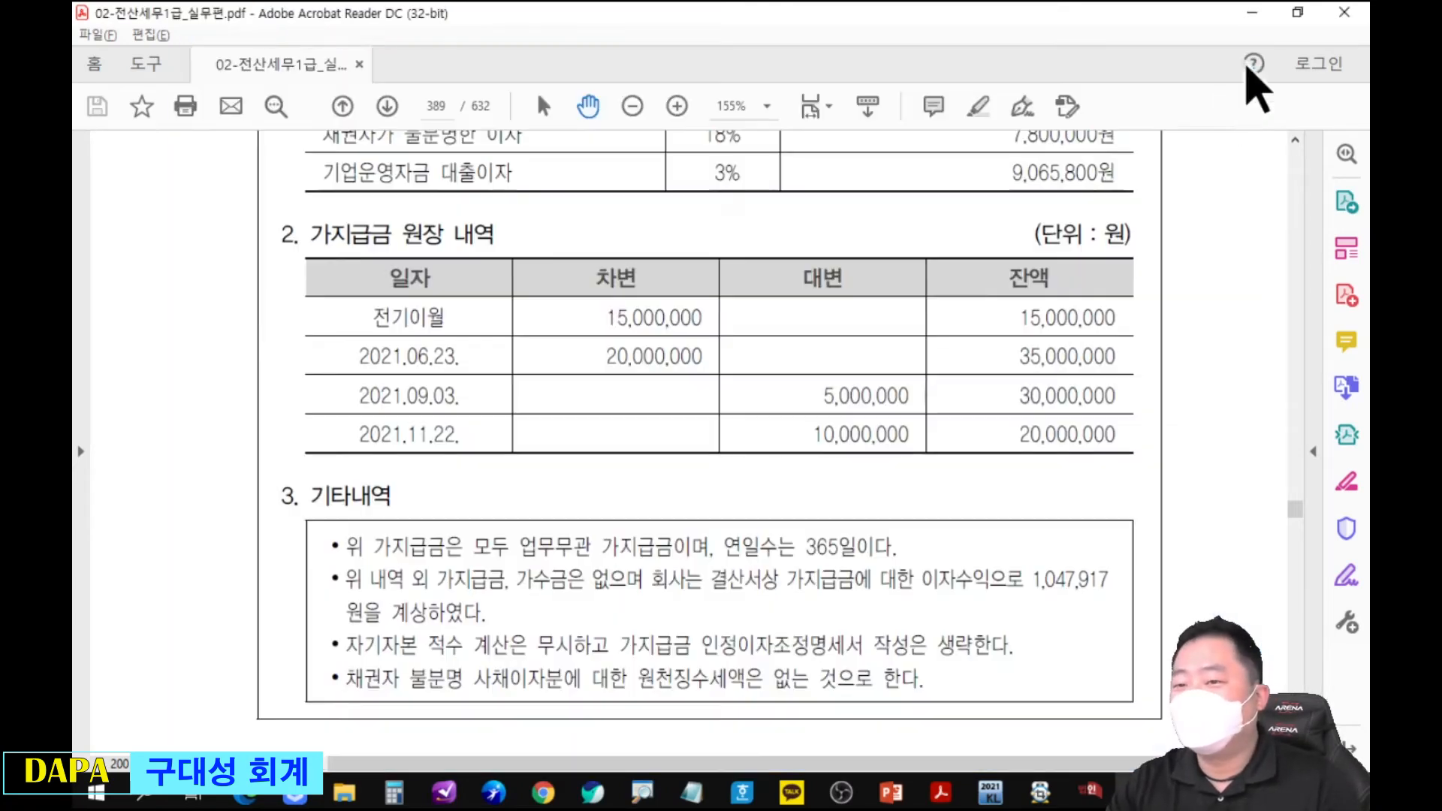
click(1098, 797)
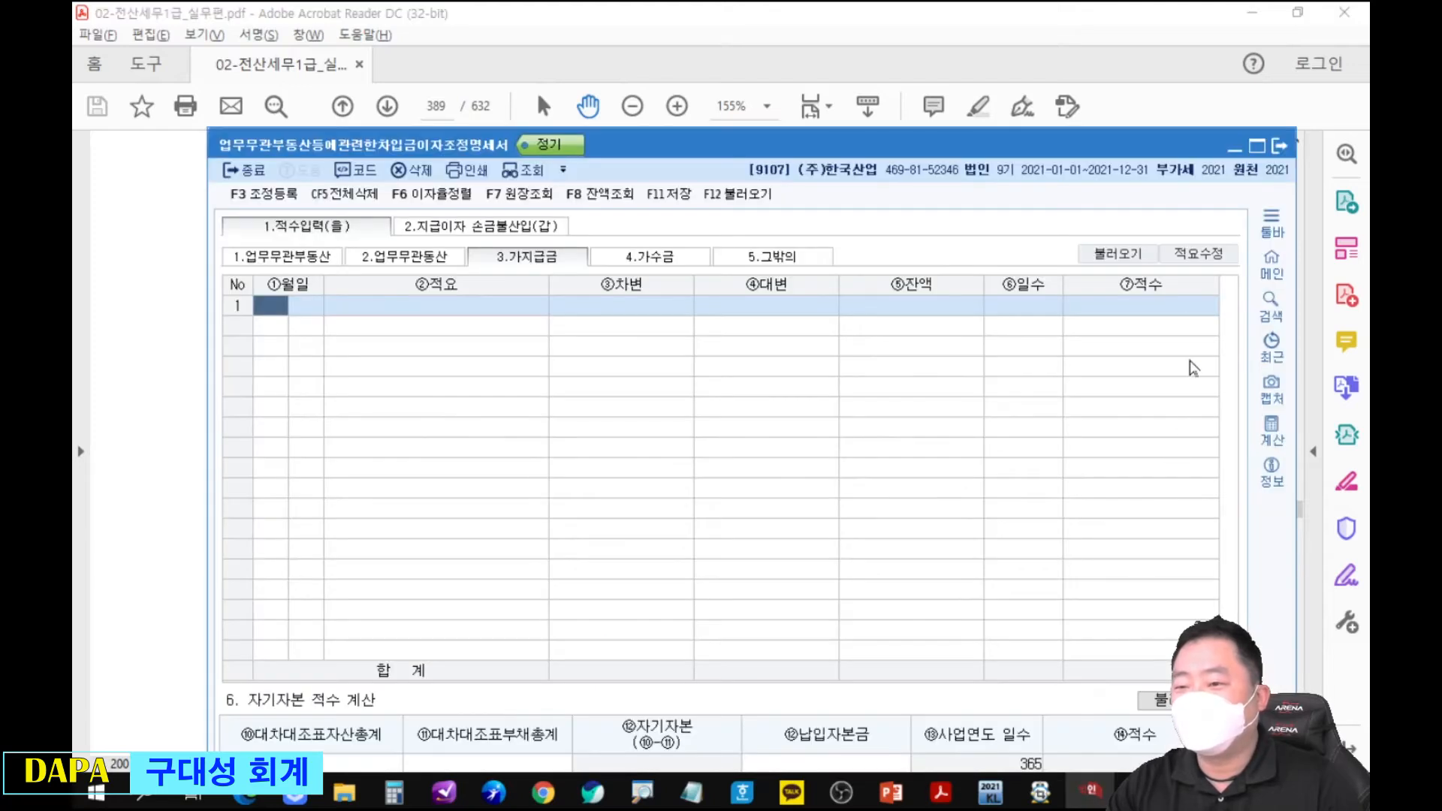
click(1145, 261)
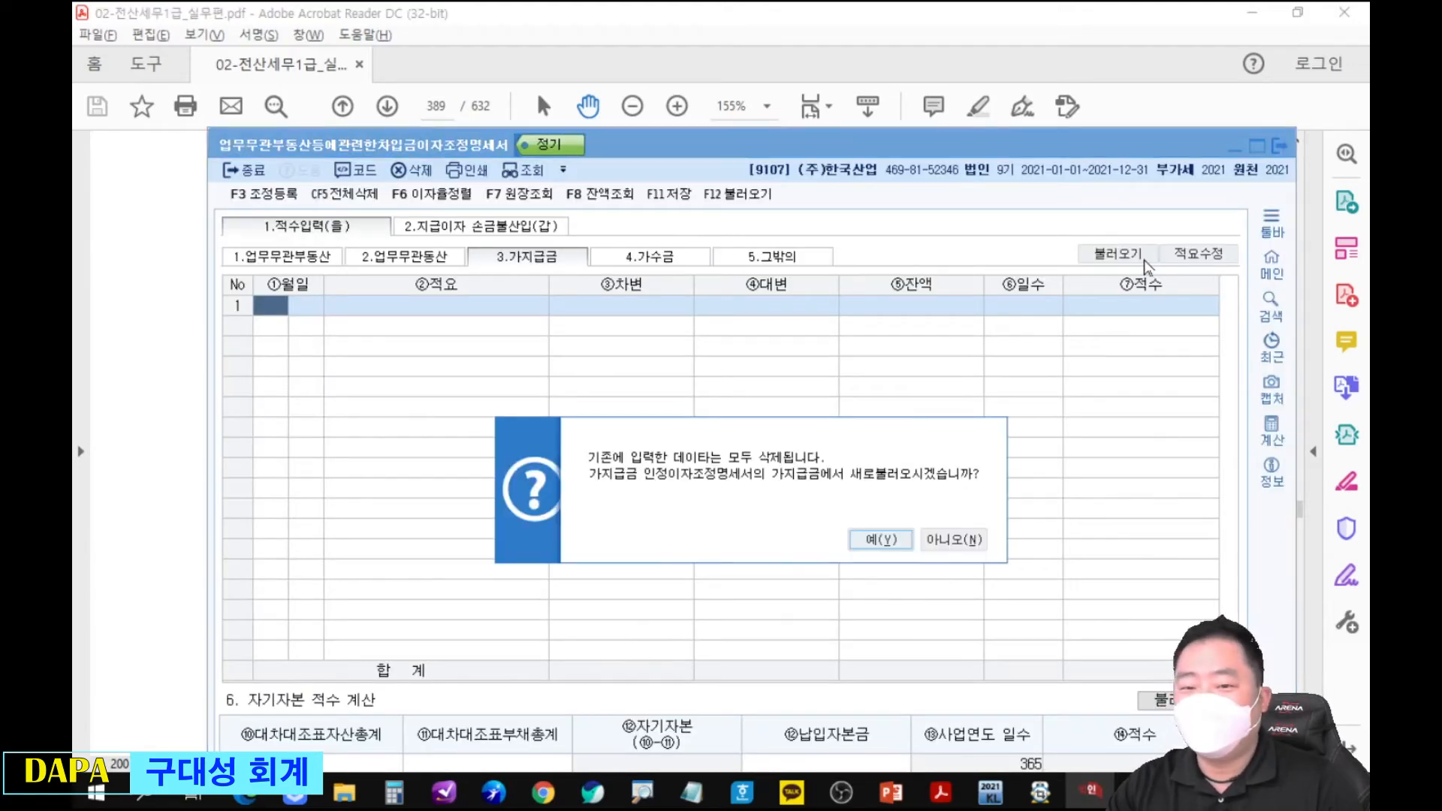
click(881, 539)
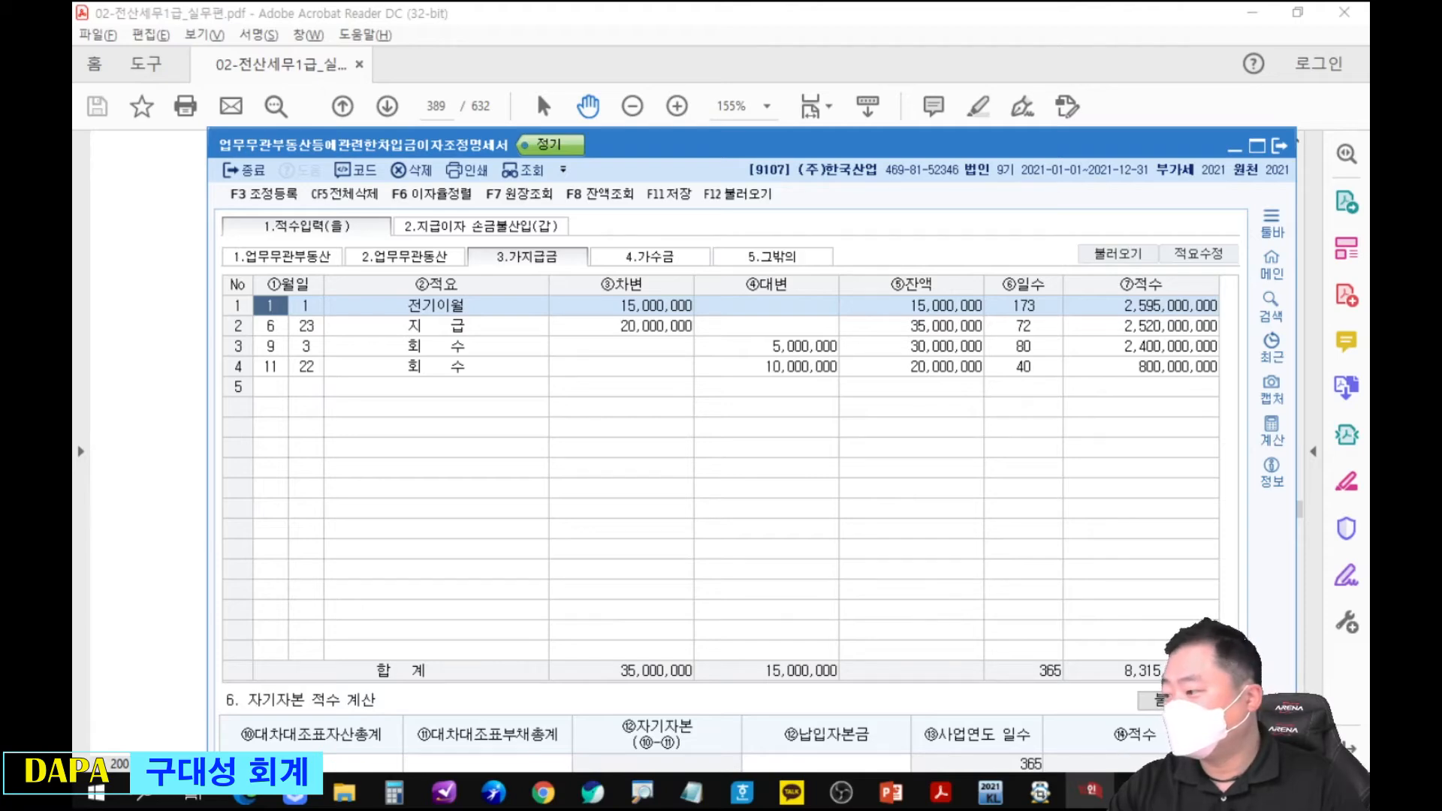
Underline 모두 업무무관 가지급금 and 이자수익으로 1,047,917 in the PDF's 기타내역, and annotate the interest income with an arrow to 무시.
key(alt+Tab)
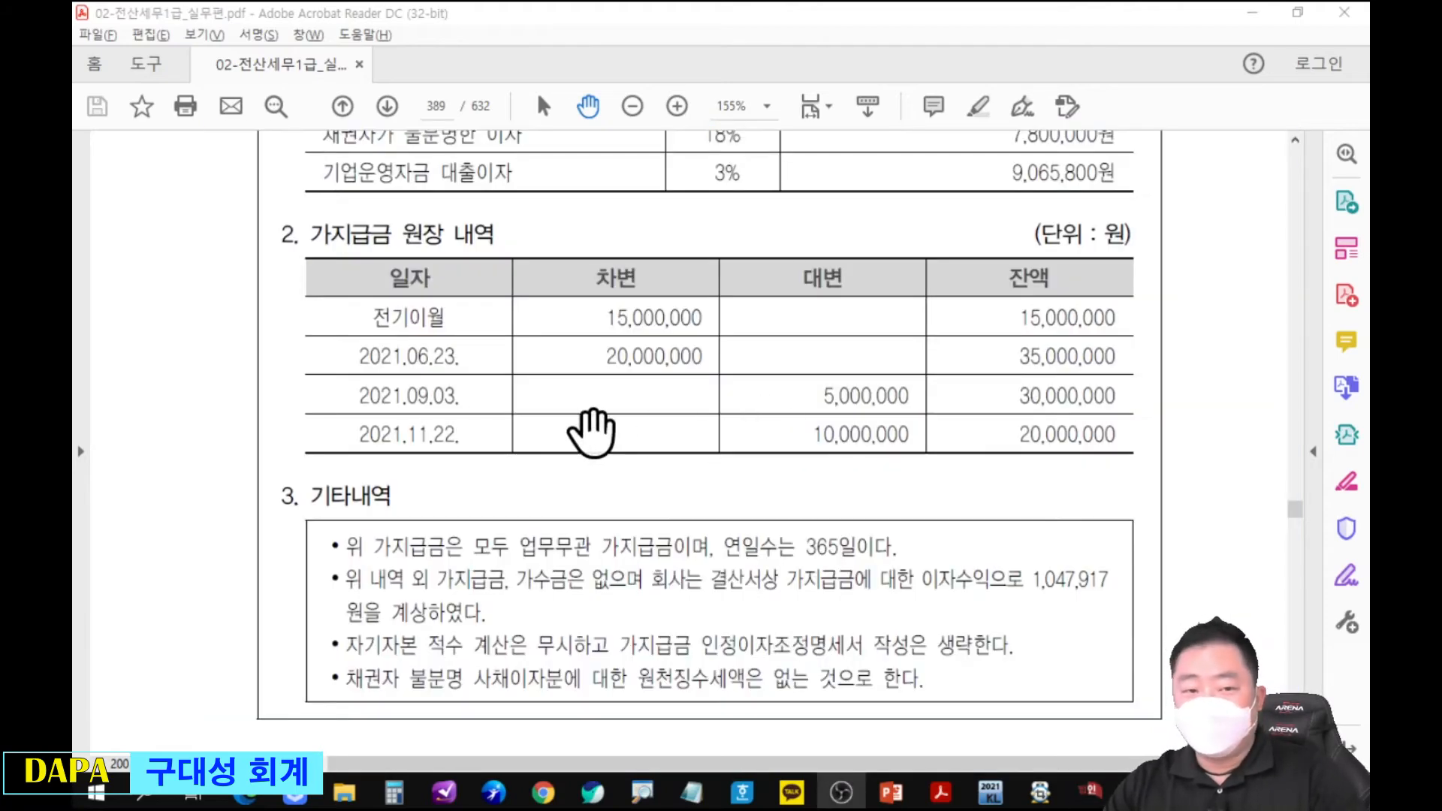
scroll(838, 359, down, 3)
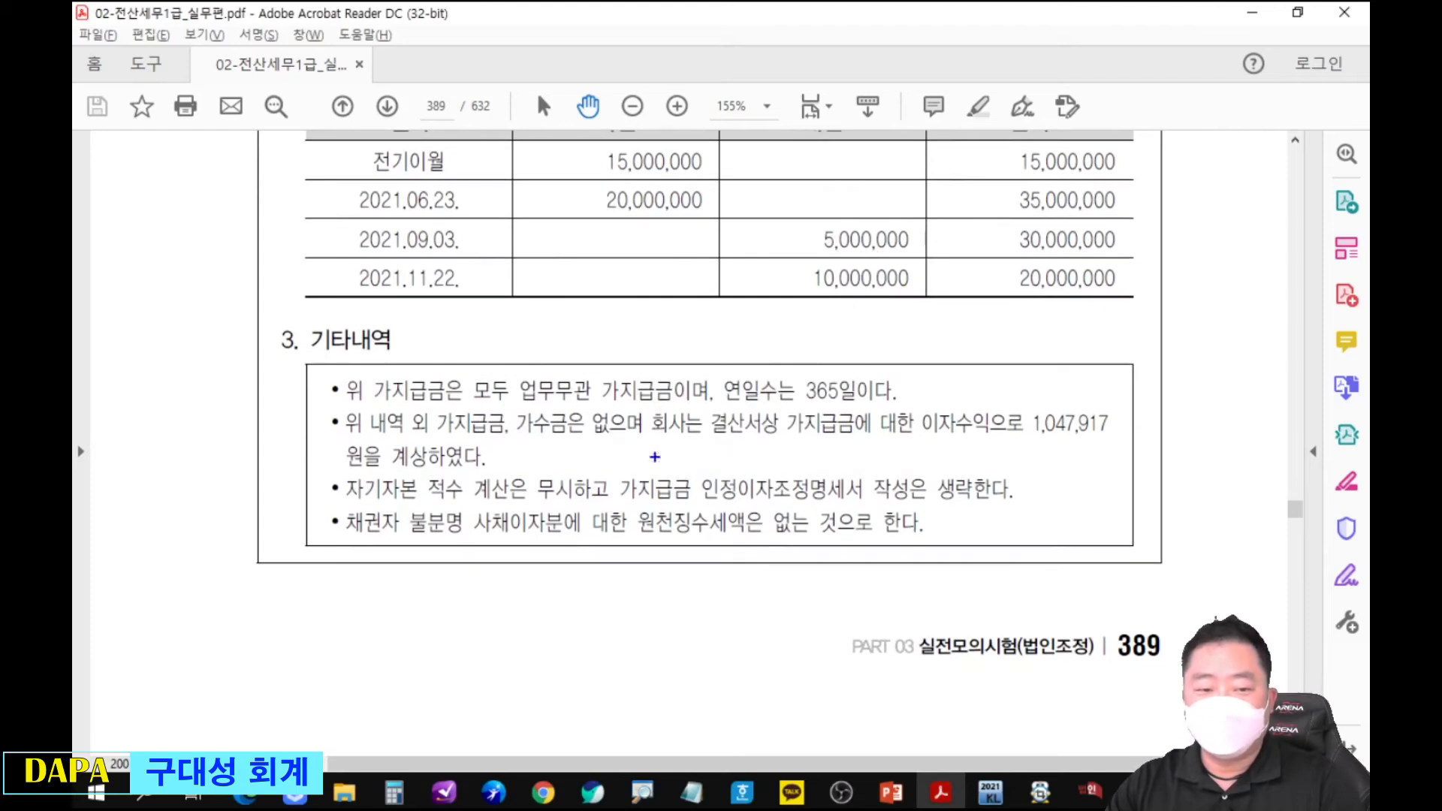
drag(469, 402, 680, 398)
drag(539, 401, 679, 401)
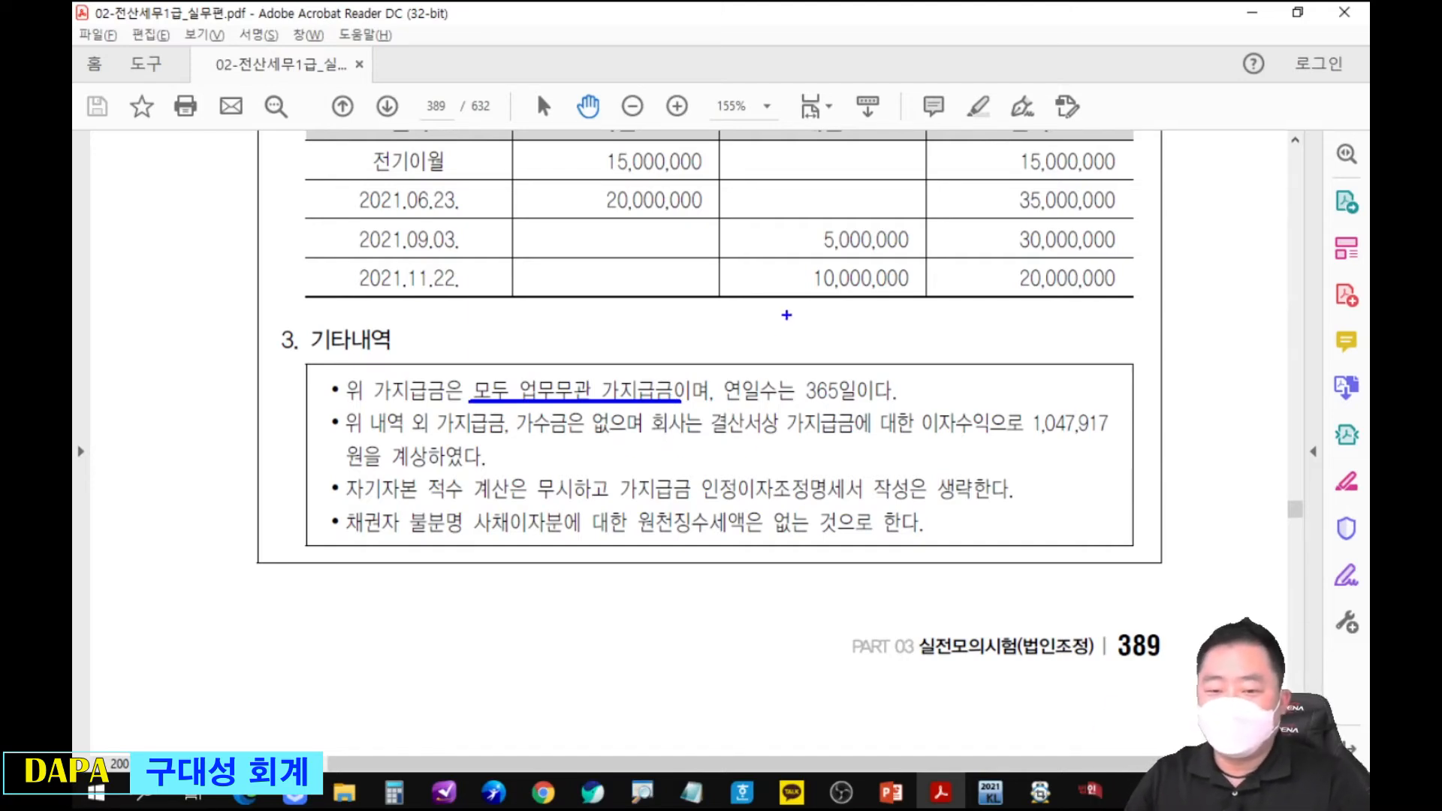
drag(918, 435, 1106, 434)
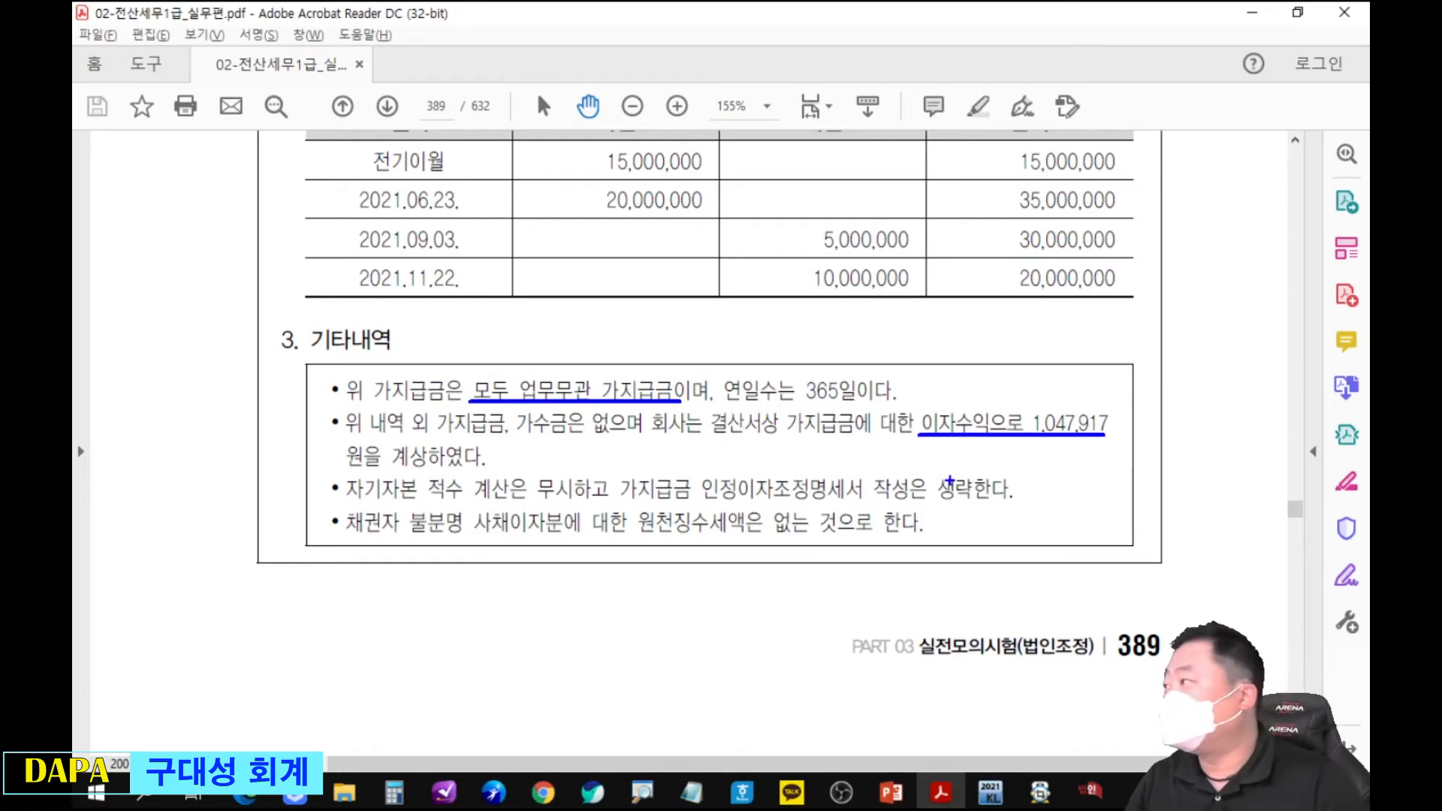
drag(1041, 438, 1075, 477)
drag(1094, 449, 1116, 481)
drag(1128, 446, 1126, 503)
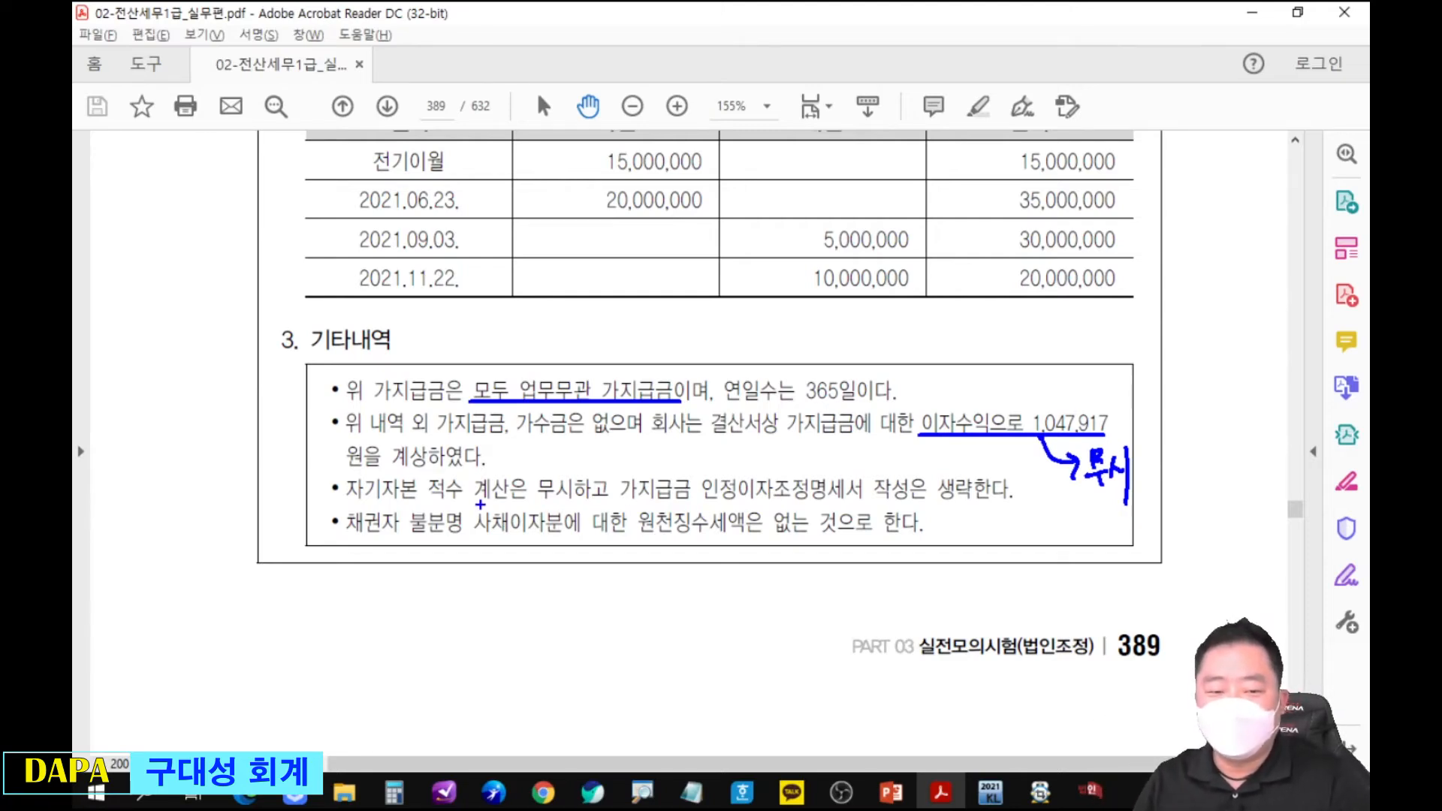
Underline 가지급금 인정이자조정명세서 작성은 생략한다 and 원천징수세액 in the PDF's 기타내역, and clear the markings.
drag(613, 499, 976, 501)
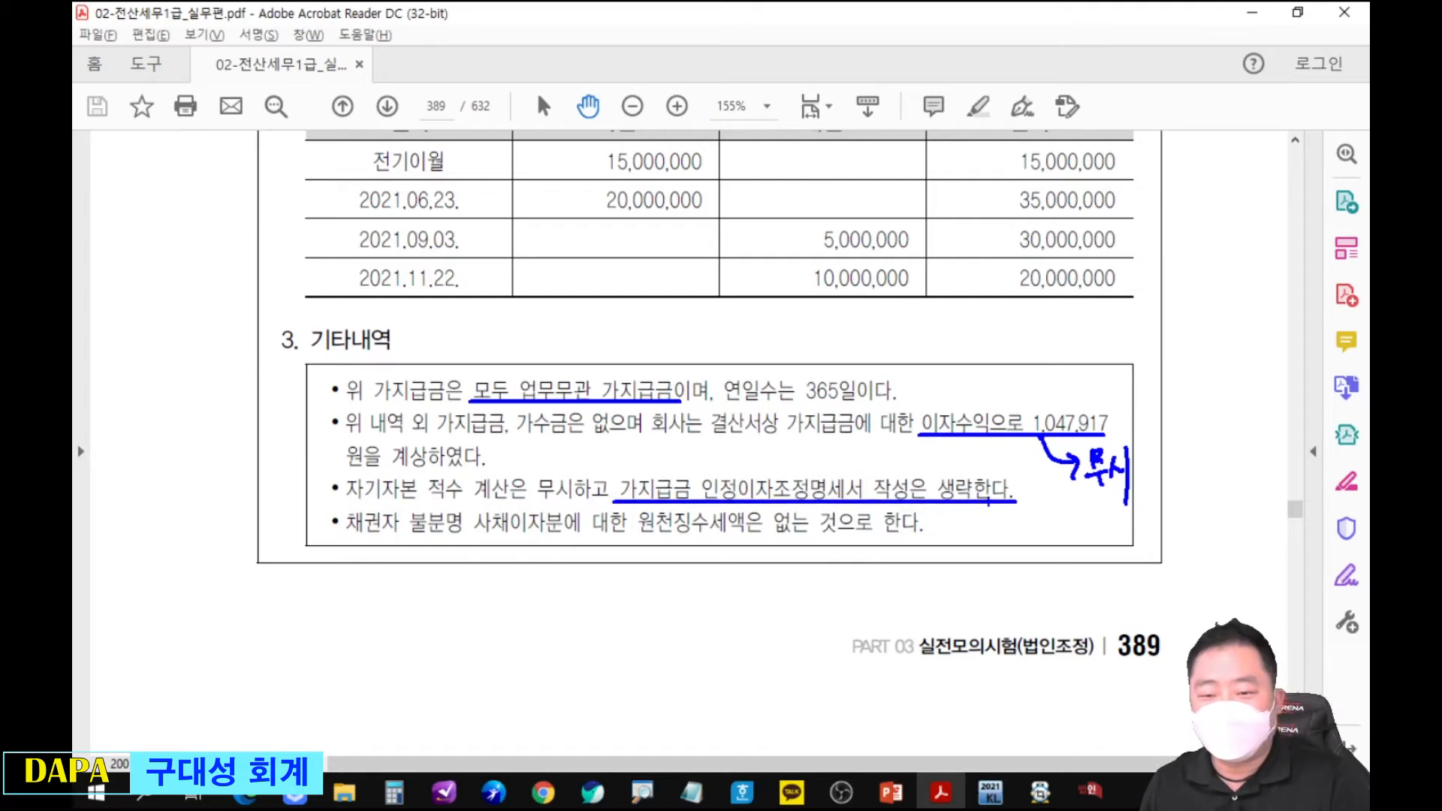
mouse_move(625, 539)
mouse_down()
mouse_move(748, 540)
mouse_move(760, 554)
mouse_up()
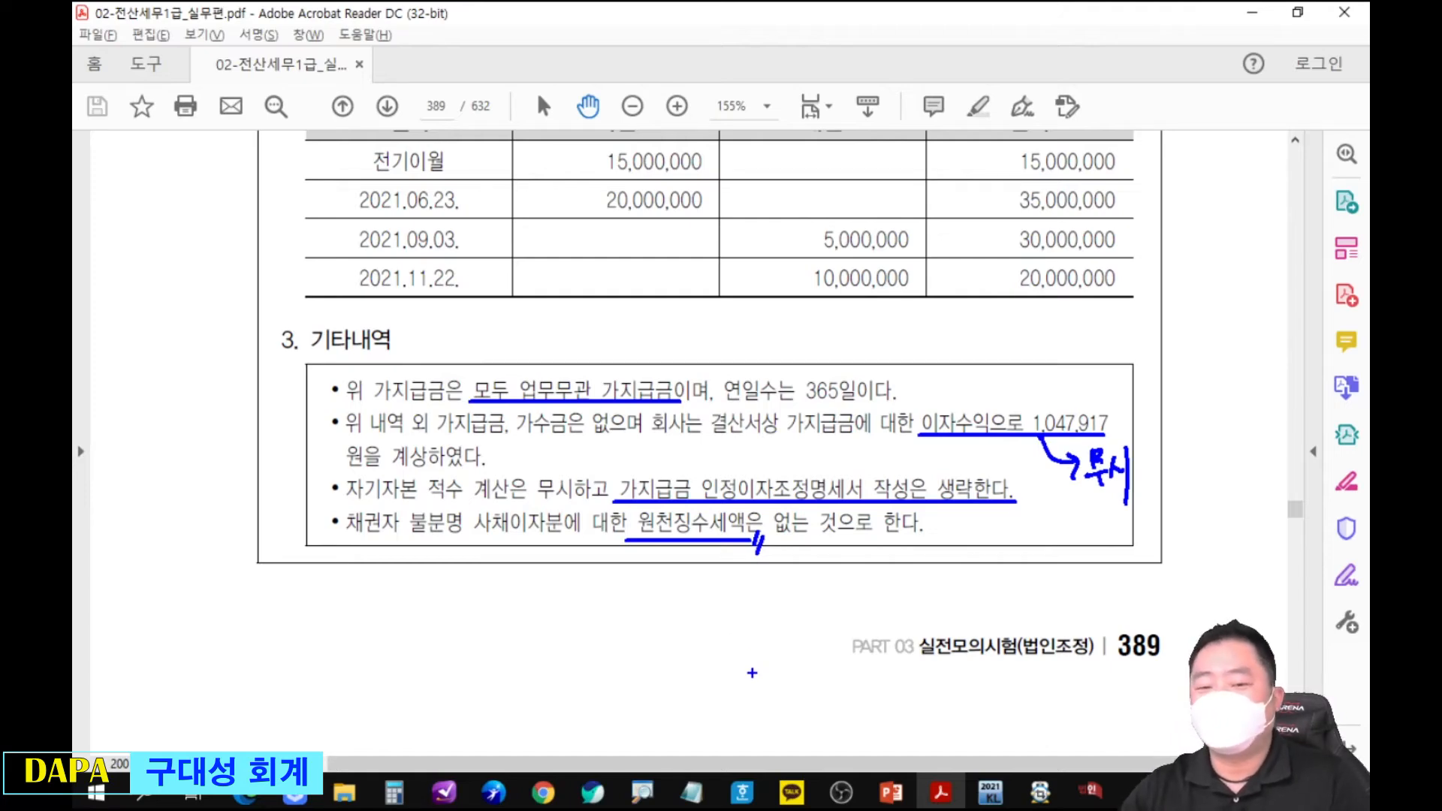
key(Escape)
Handwrite 손不 - 상여 beside the 채권자가 불분명한 이자 row of the PDF's 차입금내역 table, and clear the note.
scroll(846, 345, up, 5)
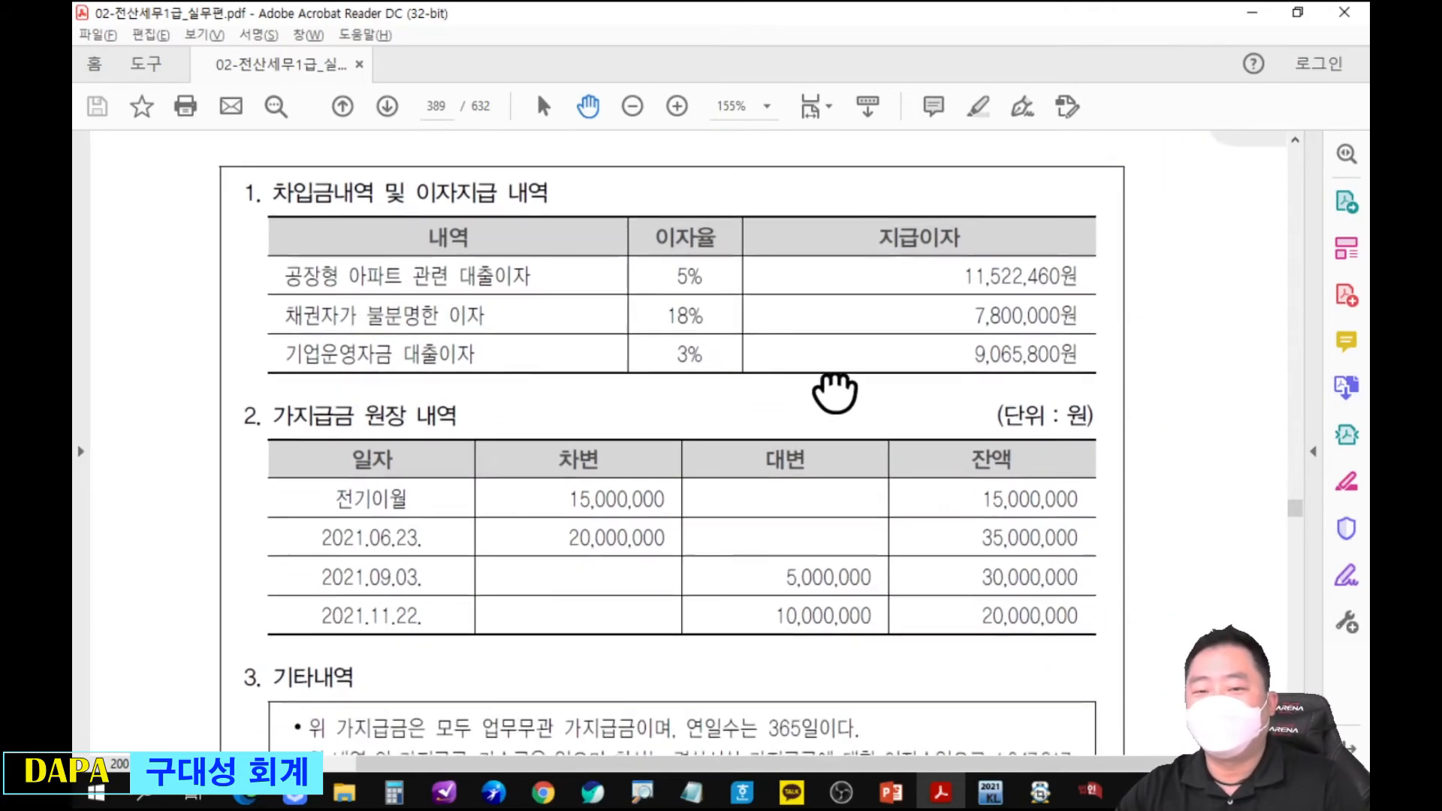
key(alt+Tab)
key(alt+Tab)
key(alt+Tab)
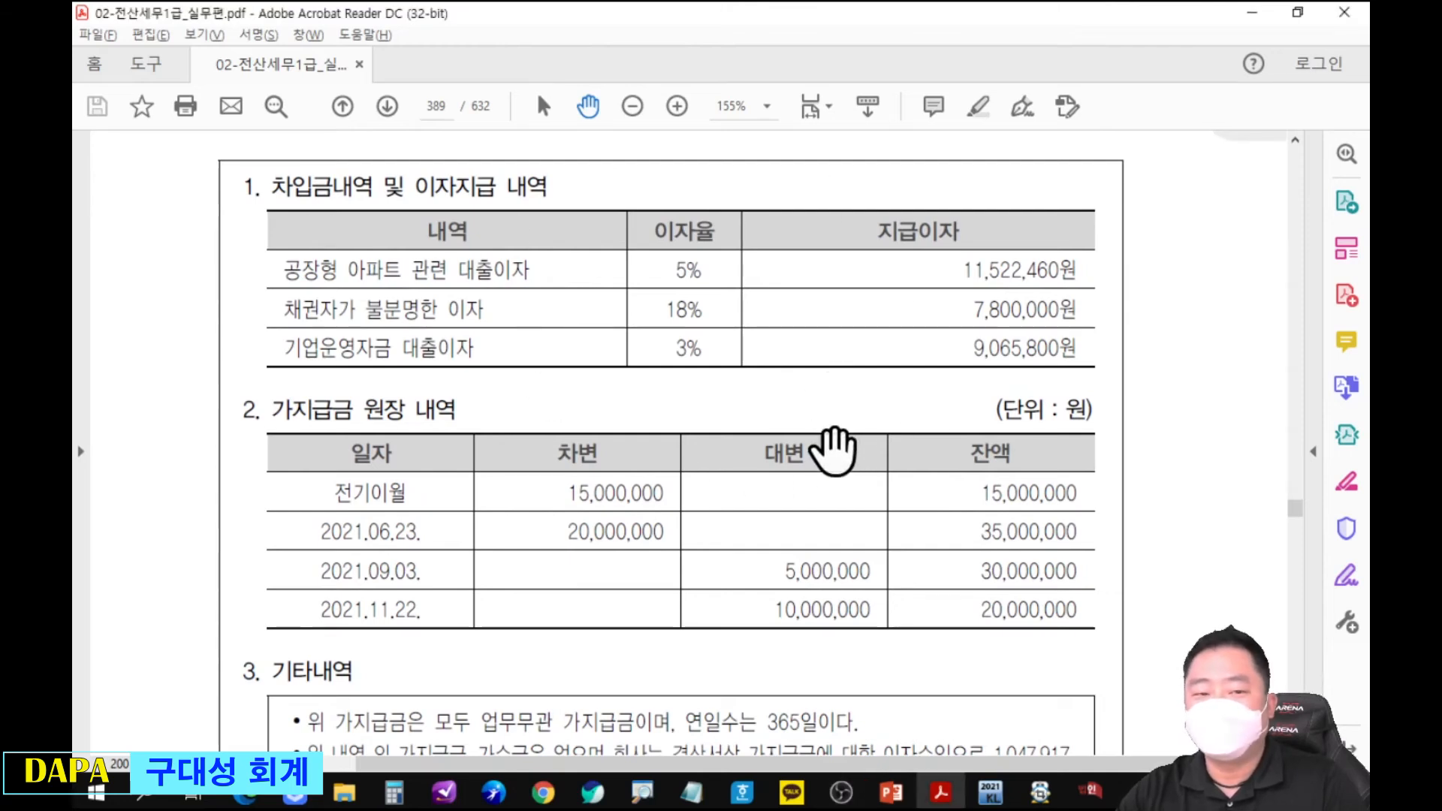
key(ctrl+2)
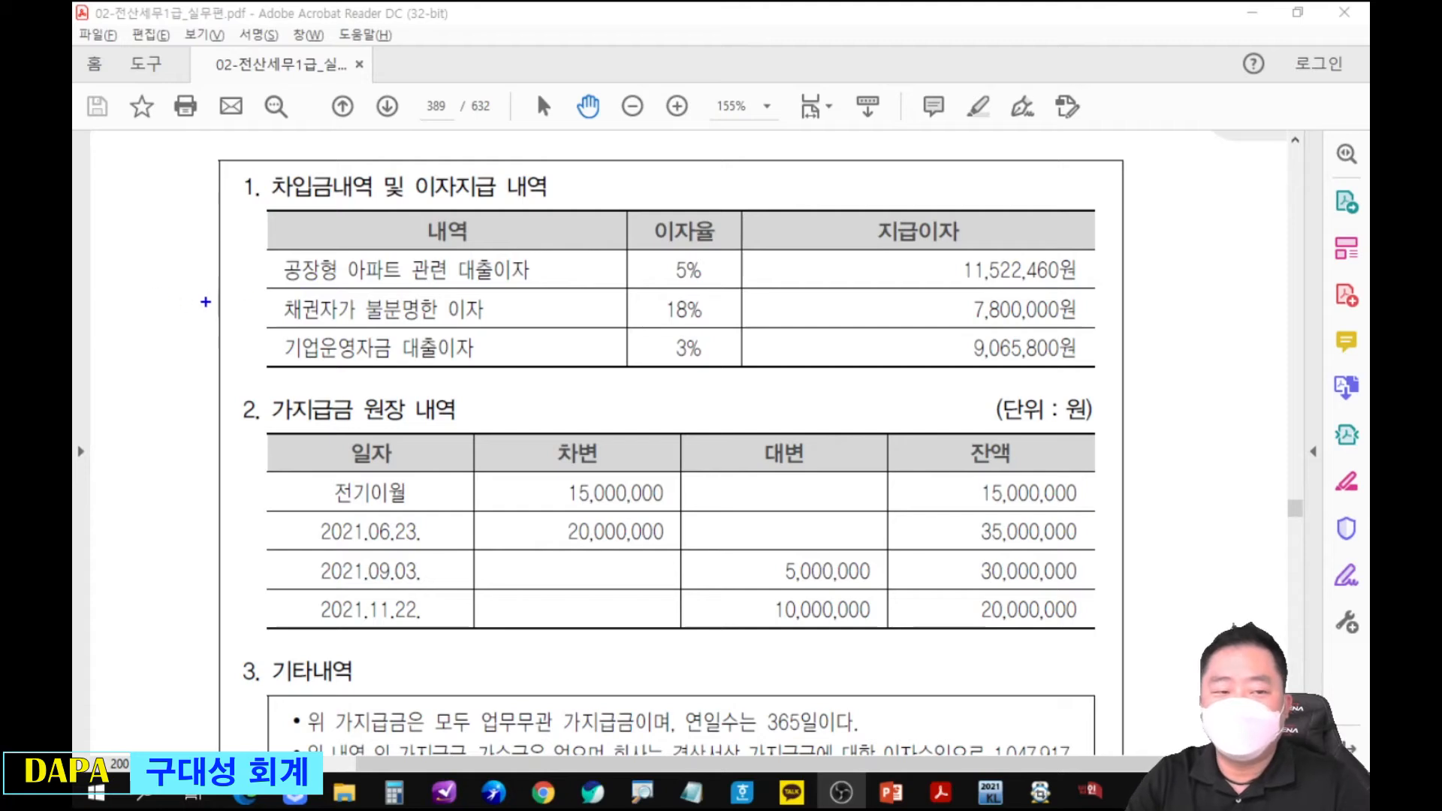
mouse_move(218, 302)
mouse_down()
mouse_move(225, 316)
mouse_move(235, 297)
mouse_move(231, 325)
mouse_move(239, 314)
mouse_up()
drag(152, 288, 144, 308)
drag(150, 292, 159, 302)
drag(153, 301, 153, 315)
mouse_move(143, 321)
mouse_down()
mouse_move(177, 300)
mouse_move(178, 338)
mouse_move(199, 311)
mouse_move(264, 306)
mouse_up()
click(251, 305)
drag(255, 314, 264, 316)
drag(266, 290, 266, 332)
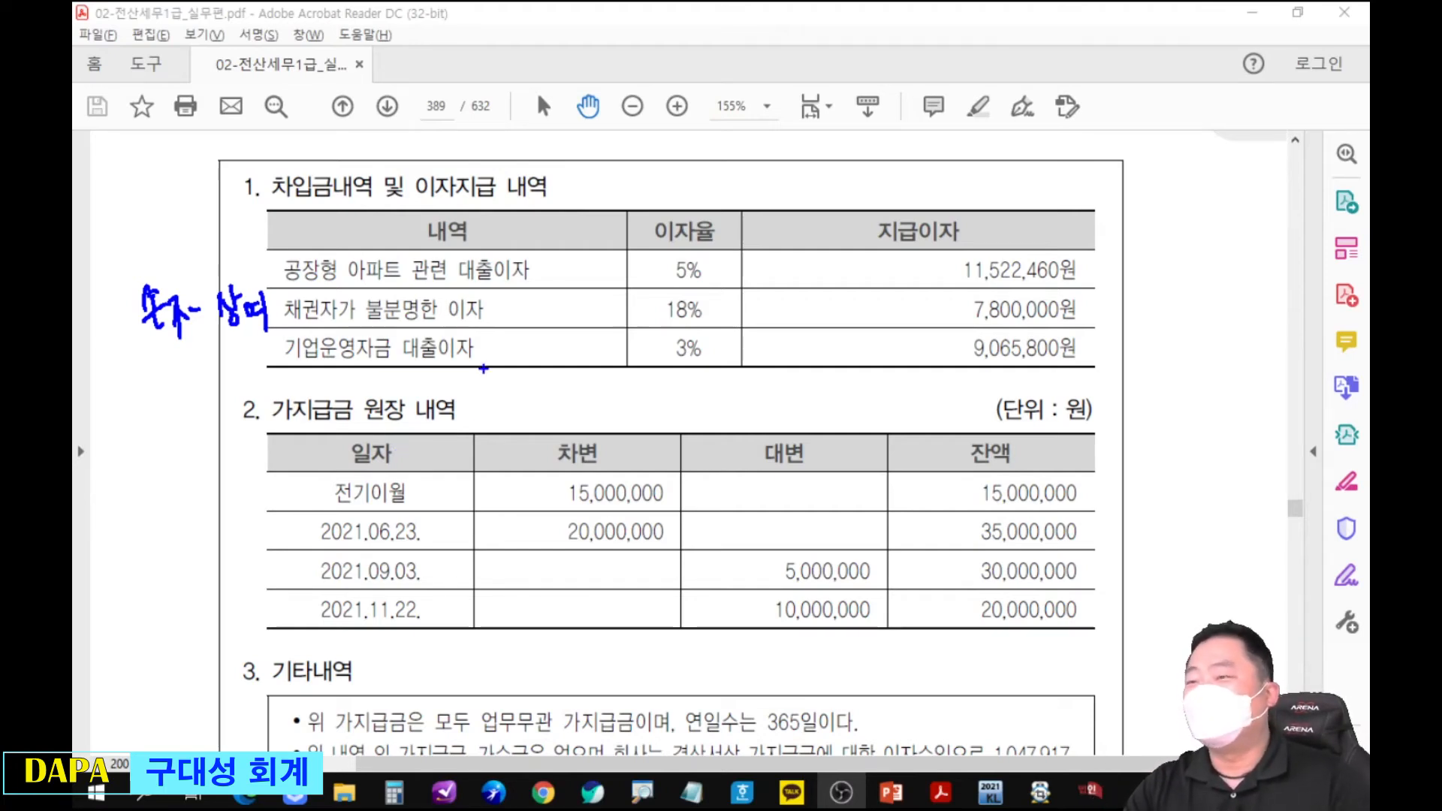
key(Escape)
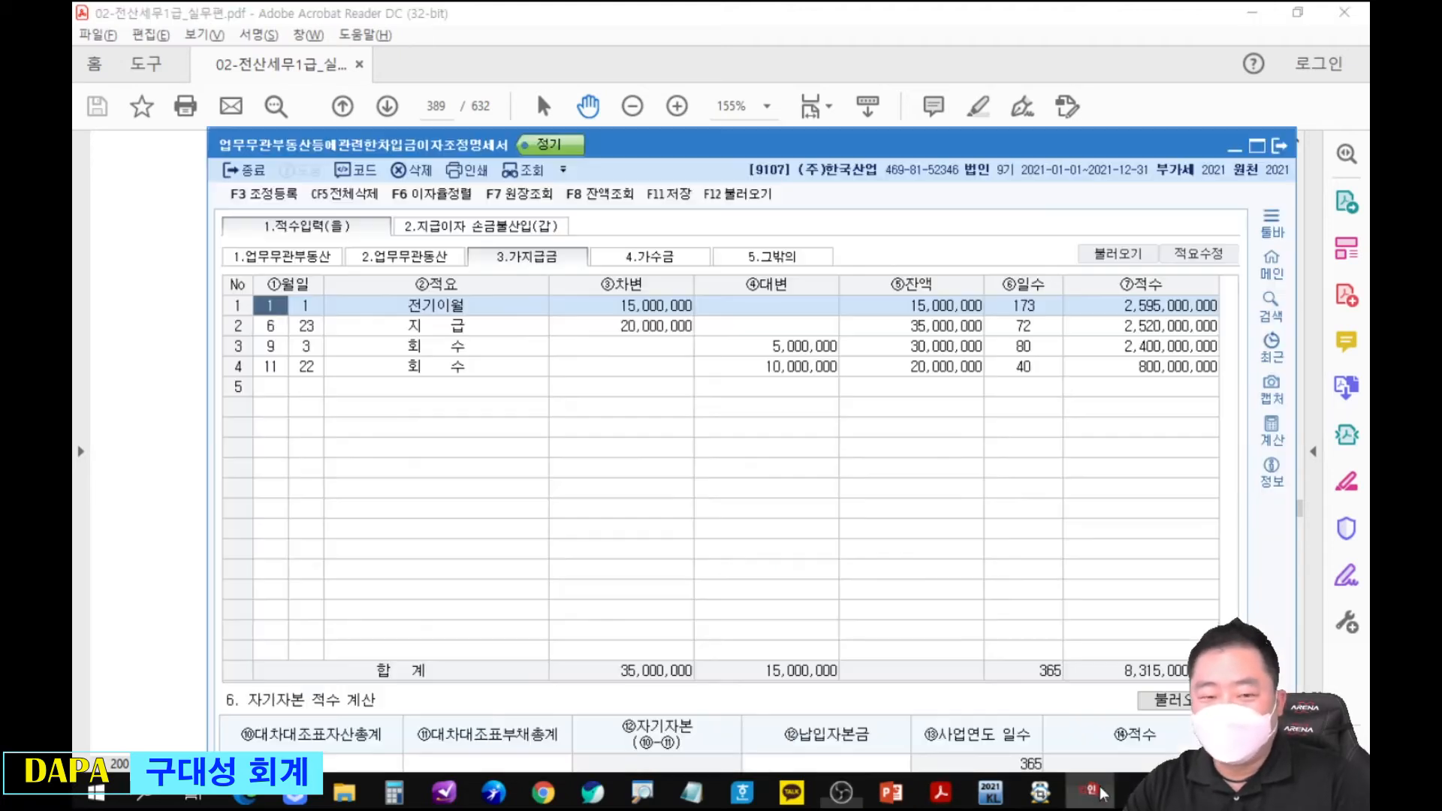
Switch to KcLep, circle the 가지급금 적수 total and draw an arrow from it to 지급이자 손금불산입(갑).
click(1090, 790)
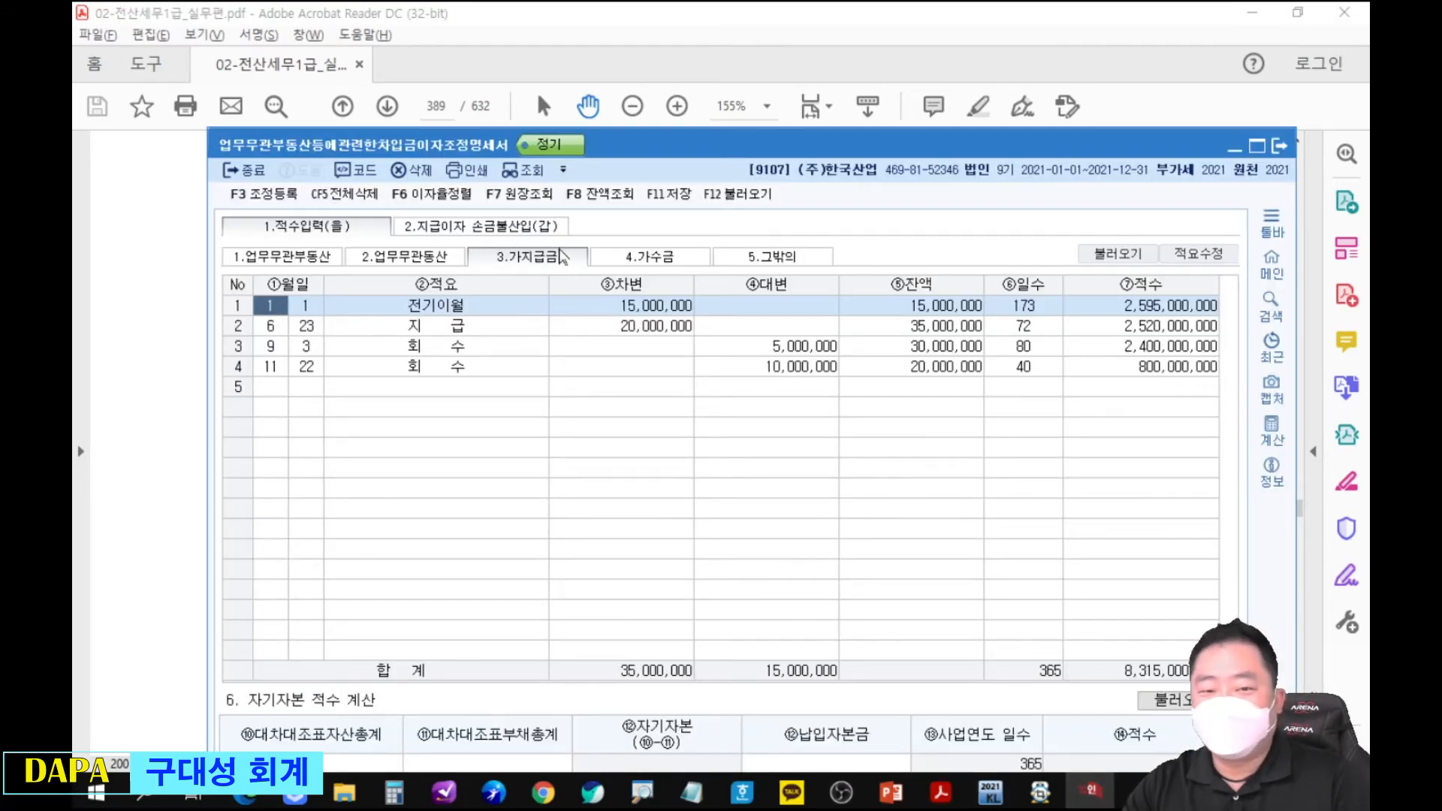
key(ctrl+2)
drag(1072, 631, 1241, 704)
mouse_move(1157, 633)
mouse_down()
mouse_move(562, 388)
mouse_move(517, 244)
mouse_up()
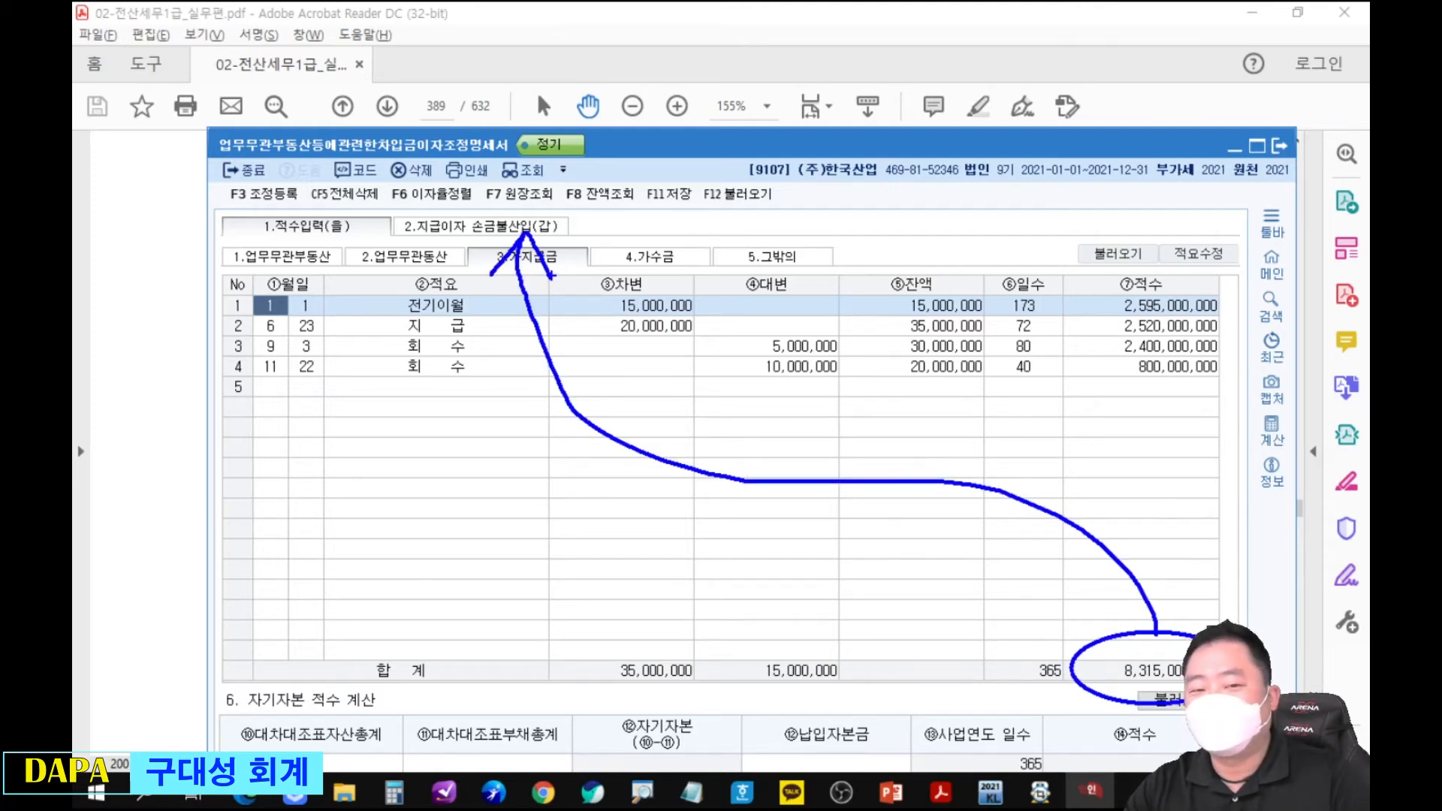
key(Escape)
Open 지급이자 손금불산입(갑) and circle the 가지급금 등 적수 carried into it.
click(534, 224)
key(ctrl+2)
mouse_move(592, 267)
mouse_down()
mouse_move(653, 337)
mouse_move(746, 382)
mouse_up()
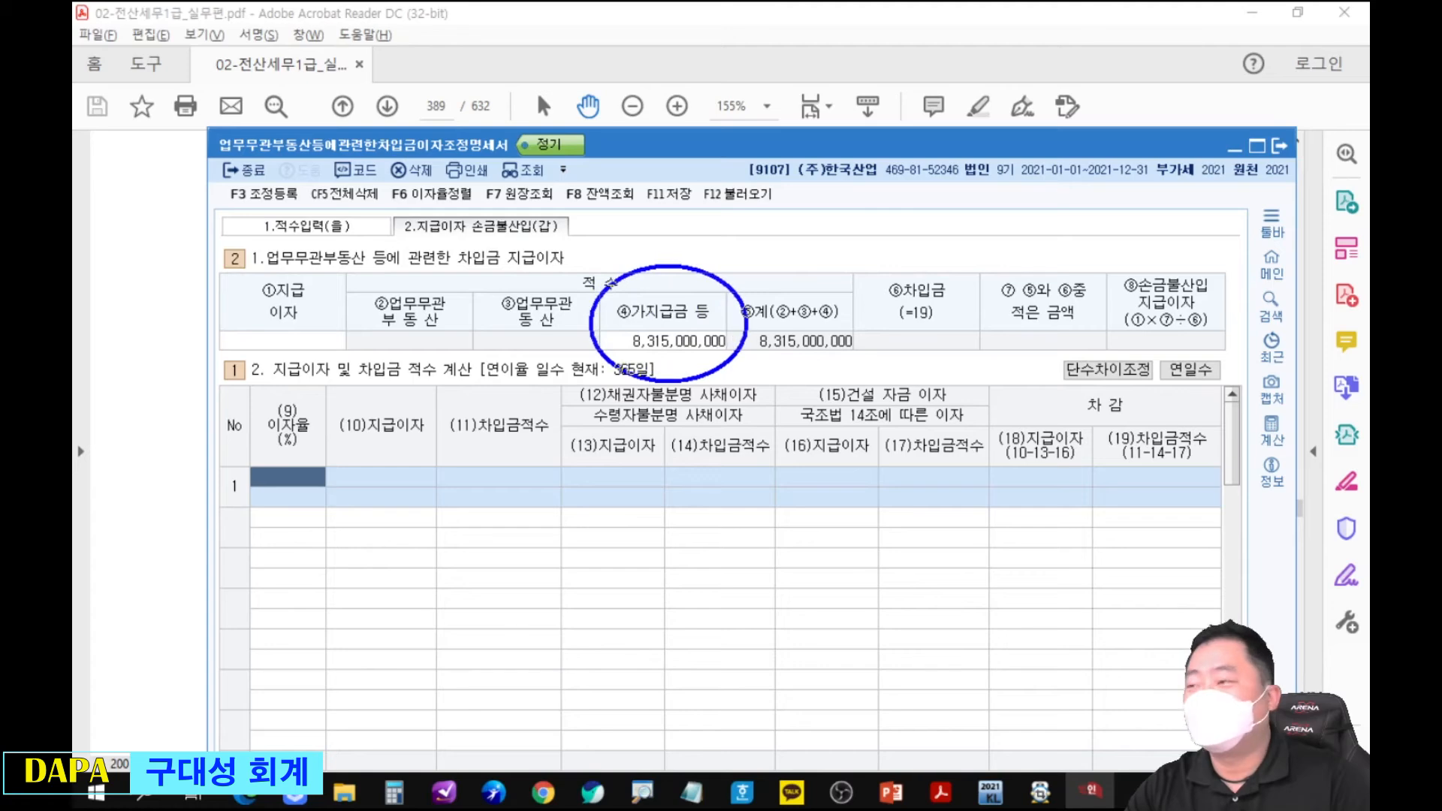
key(Escape)
Arrange the statement below the PDF's interest table and enter row 1 with 이자율 5% and 지급이자 11,522,460.
mouse_move(779, 138)
mouse_down()
mouse_move(827, 278)
mouse_move(825, 188)
mouse_up()
key(alt+Tab)
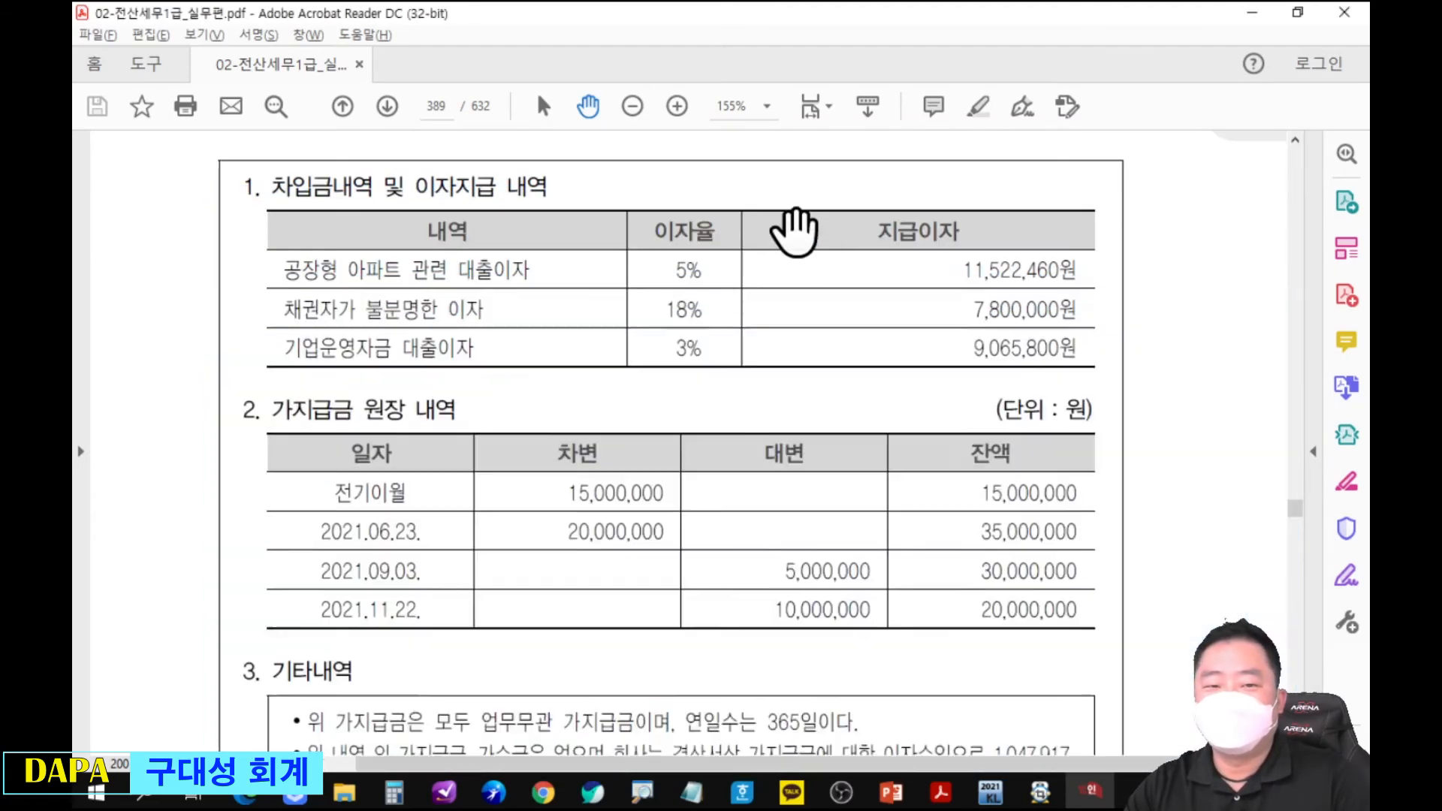
drag(757, 426, 755, 356)
key(alt+Tab)
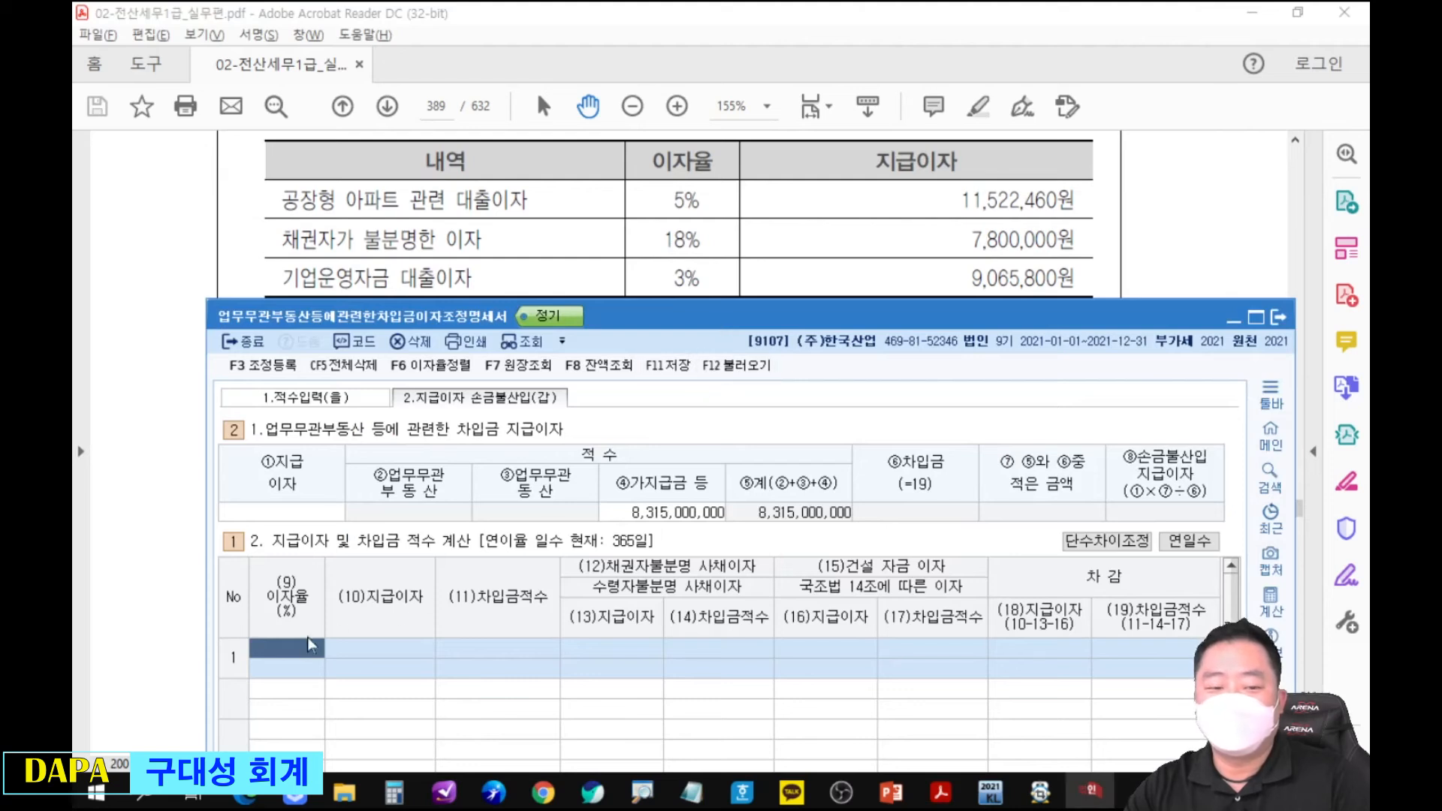
text(5)
key(Return)
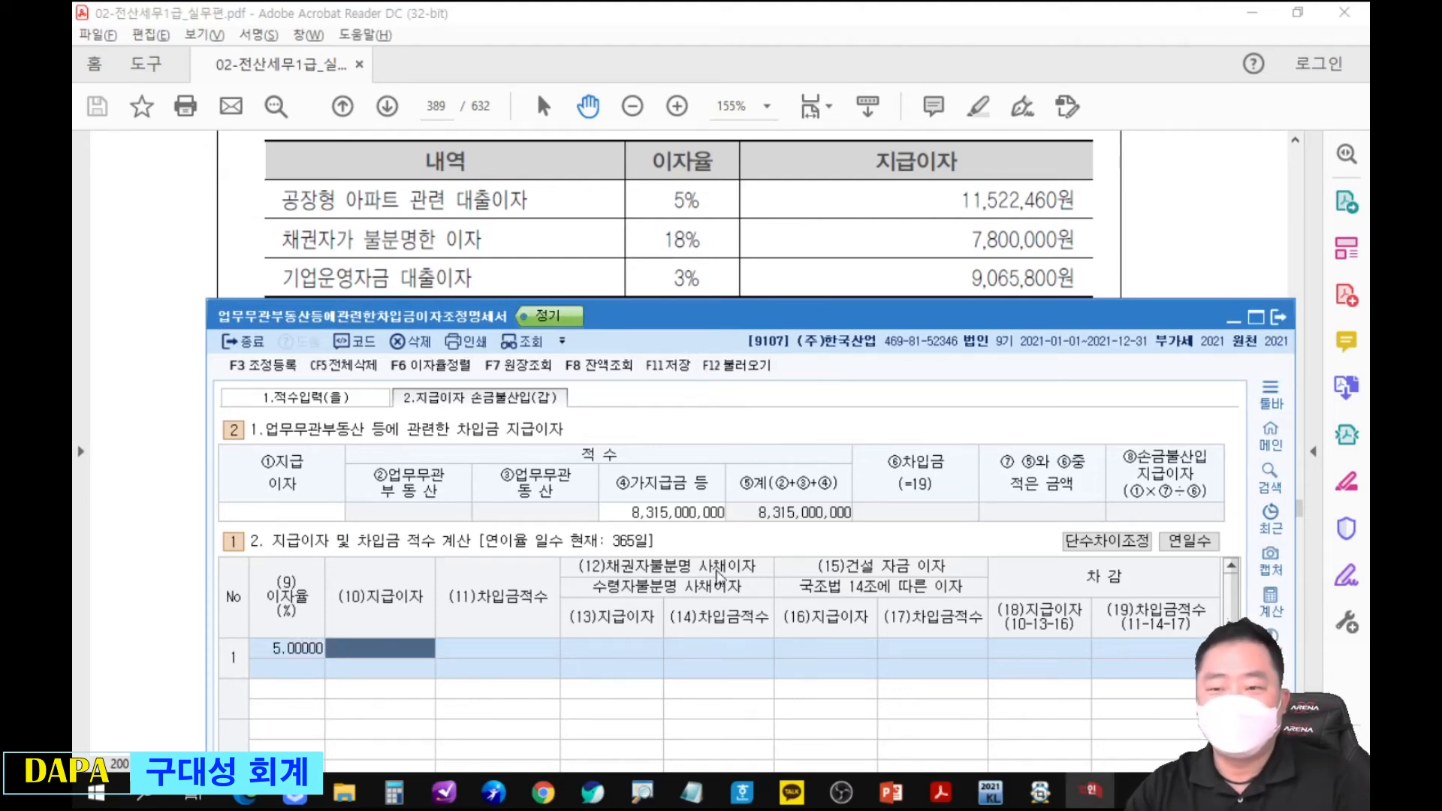
text(11522460)
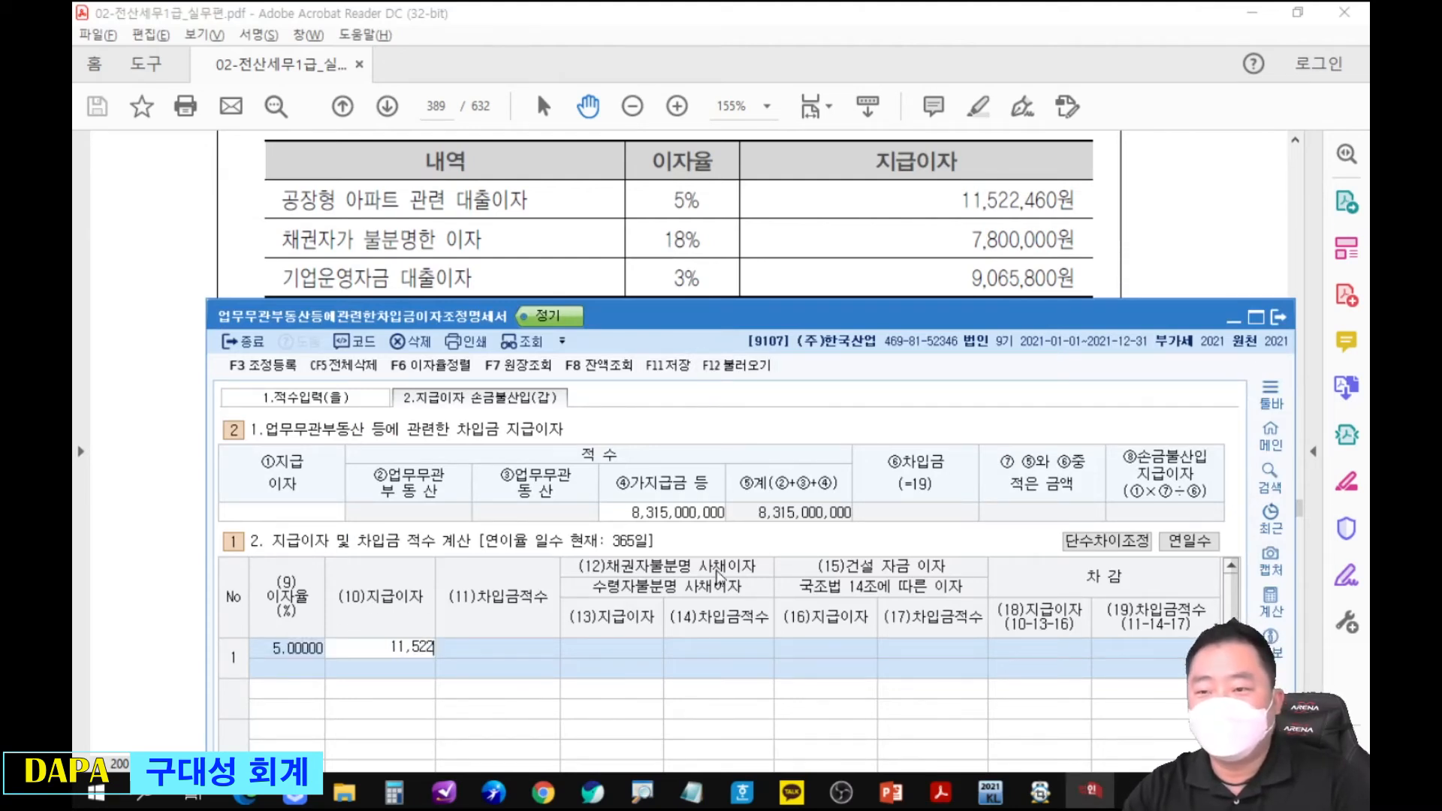
key(Return)
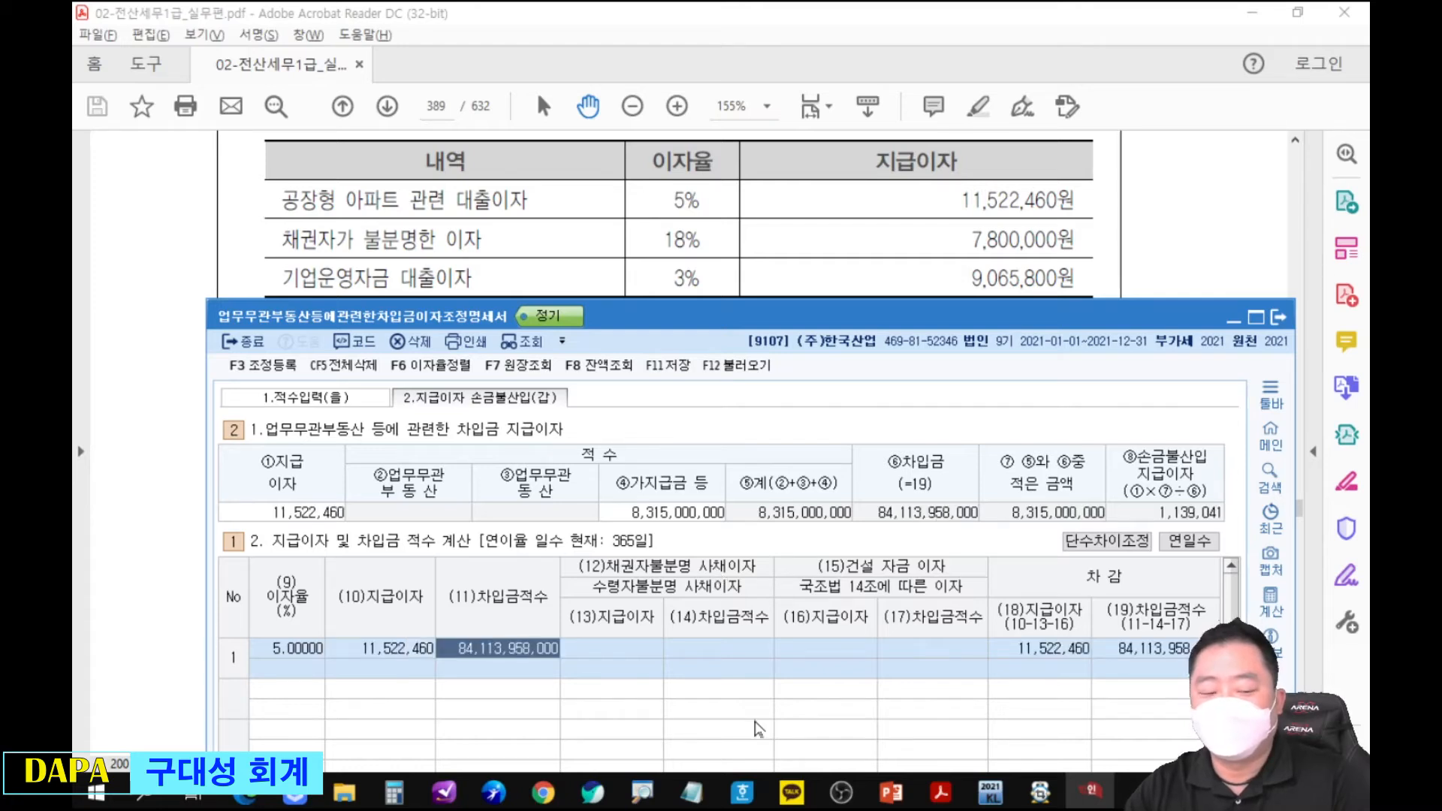
key(Return)
key(Return)
key(Return)
key(Return)
key(Return)
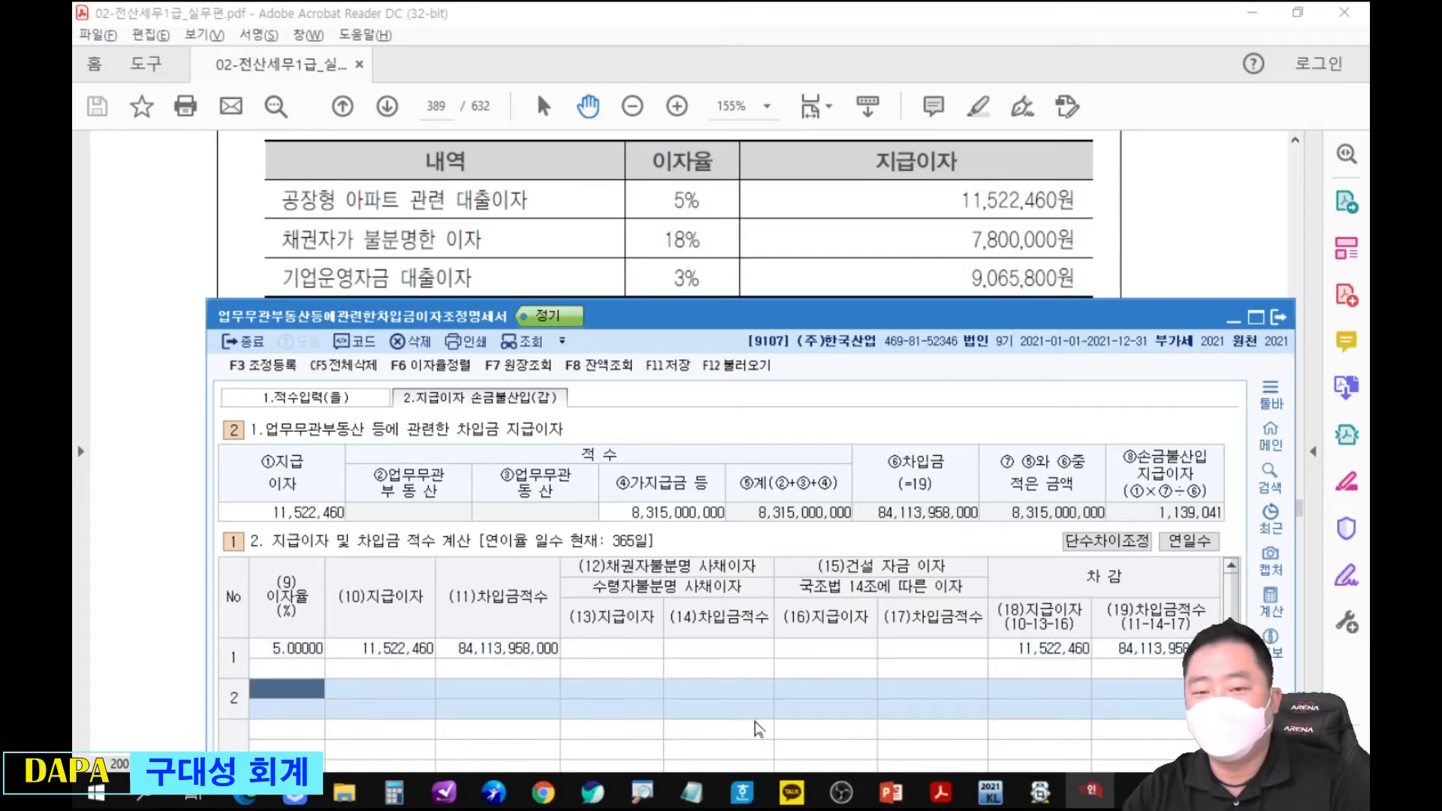
Enter row 2 with 이자율 18% and 지급이자 7,800,000, assigning 7,800,000 to 채권자불분명 사채이자, and mark that column with an arrow.
text(18)
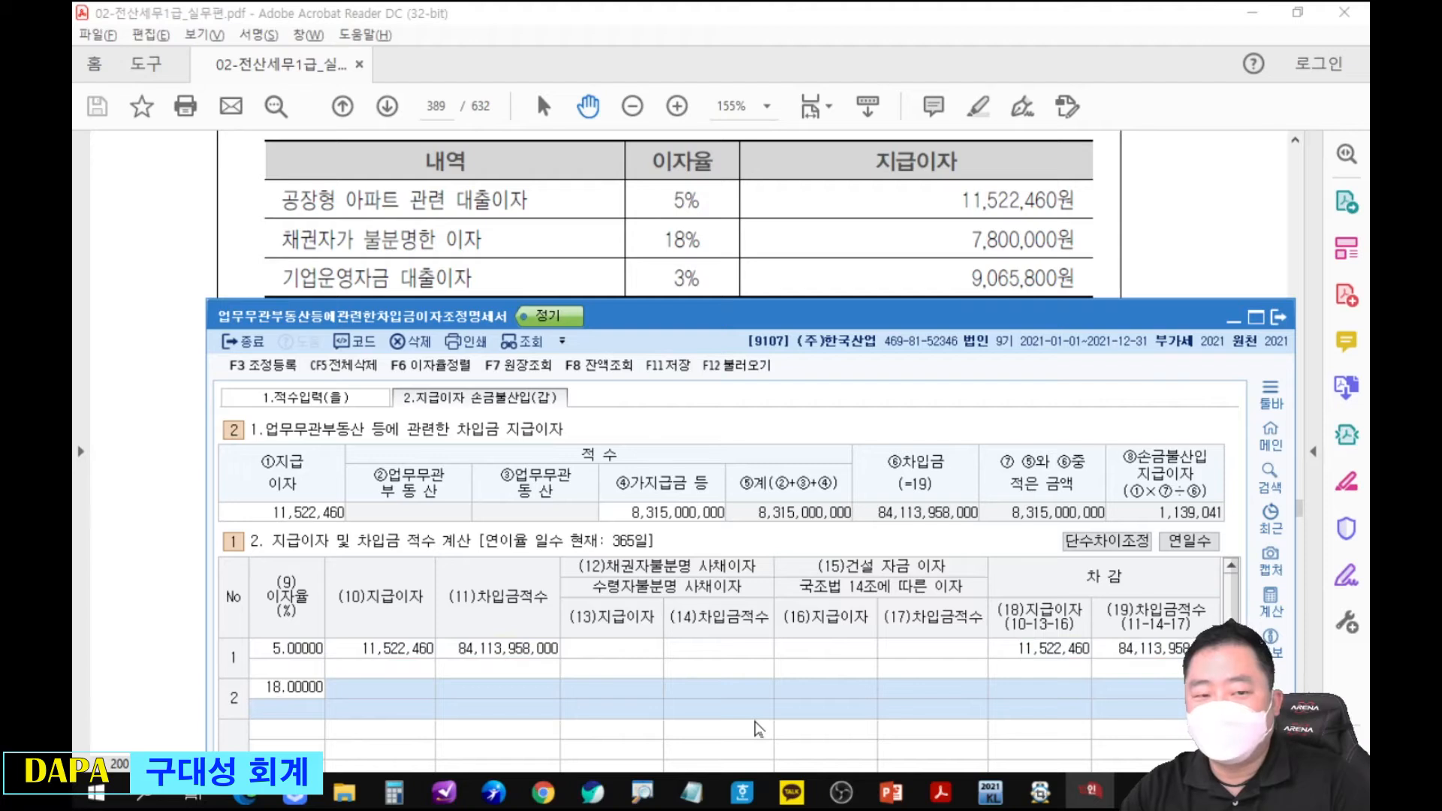
key(Return)
text(7800000)
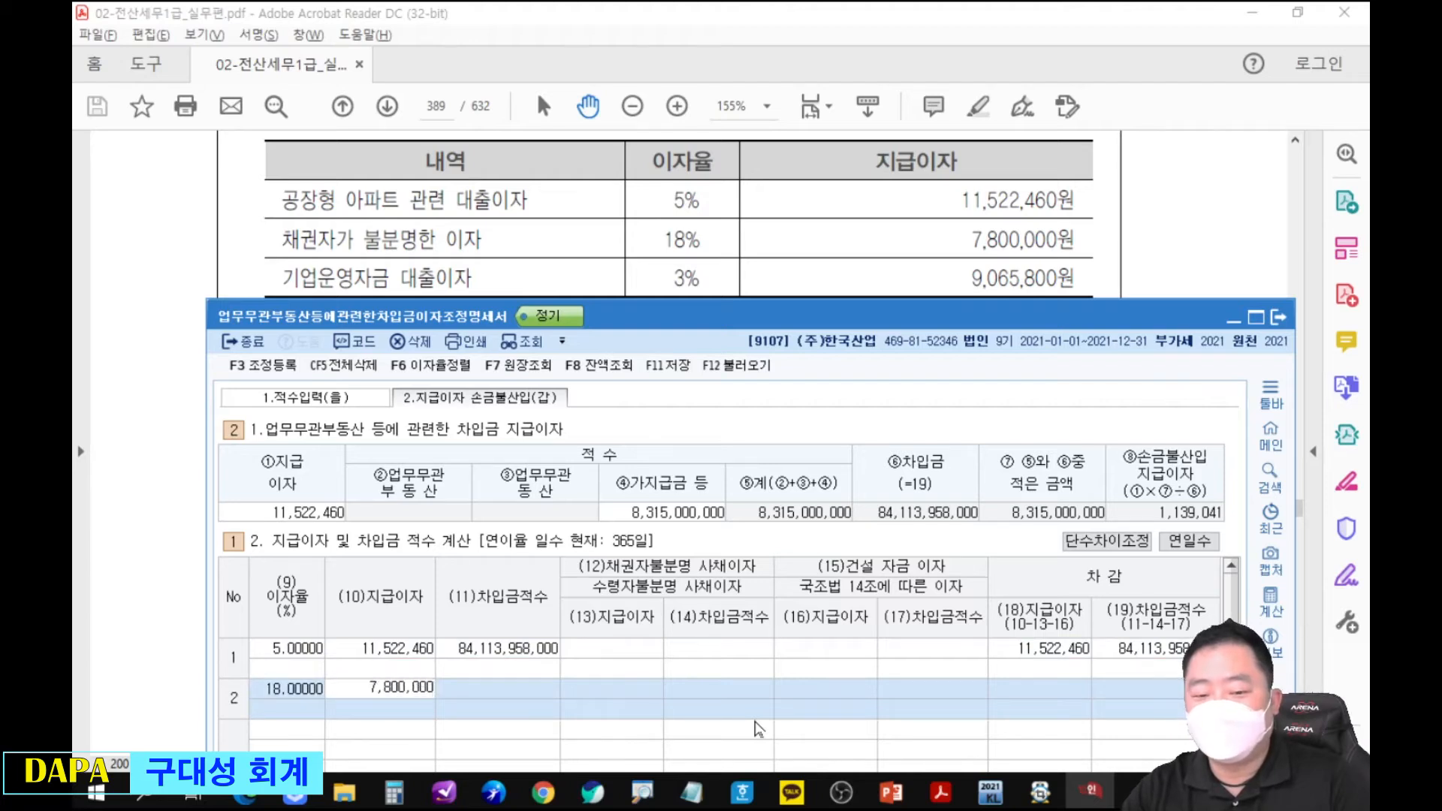
key(Return)
key(Return)
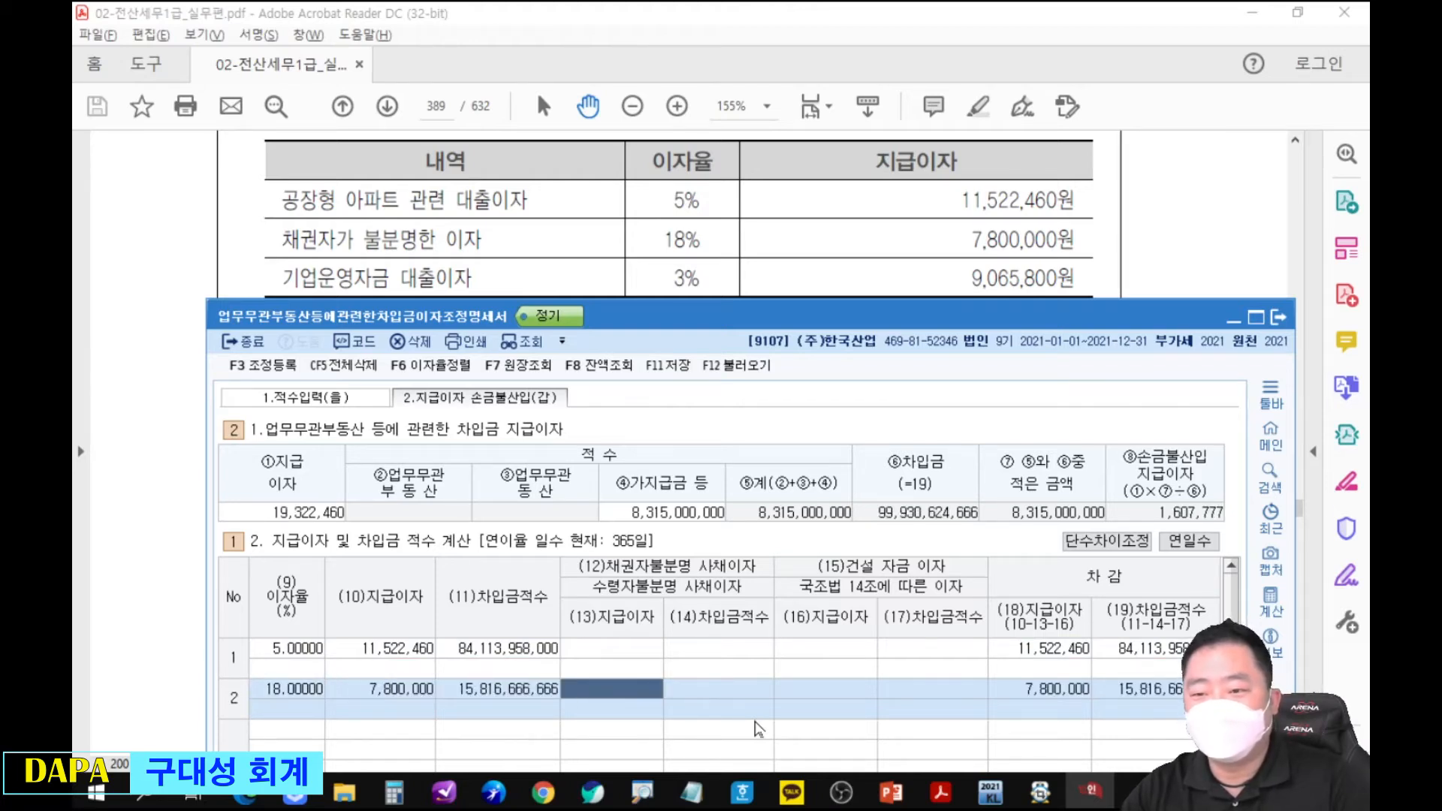
text(7800000)
key(Return)
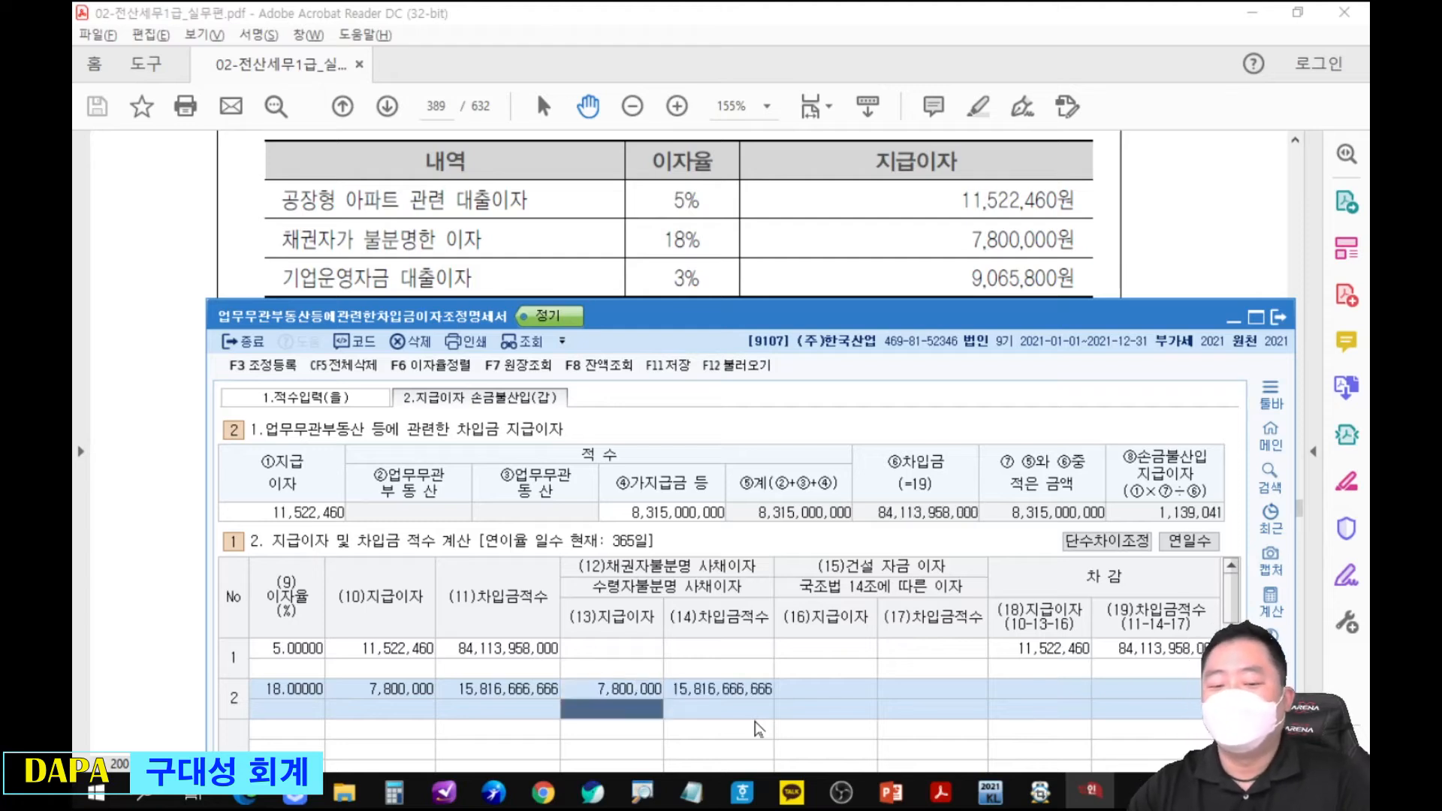
mouse_move(631, 665)
mouse_down()
mouse_move(760, 564)
mouse_move(688, 497)
mouse_move(597, 548)
mouse_move(601, 580)
mouse_move(628, 557)
mouse_up()
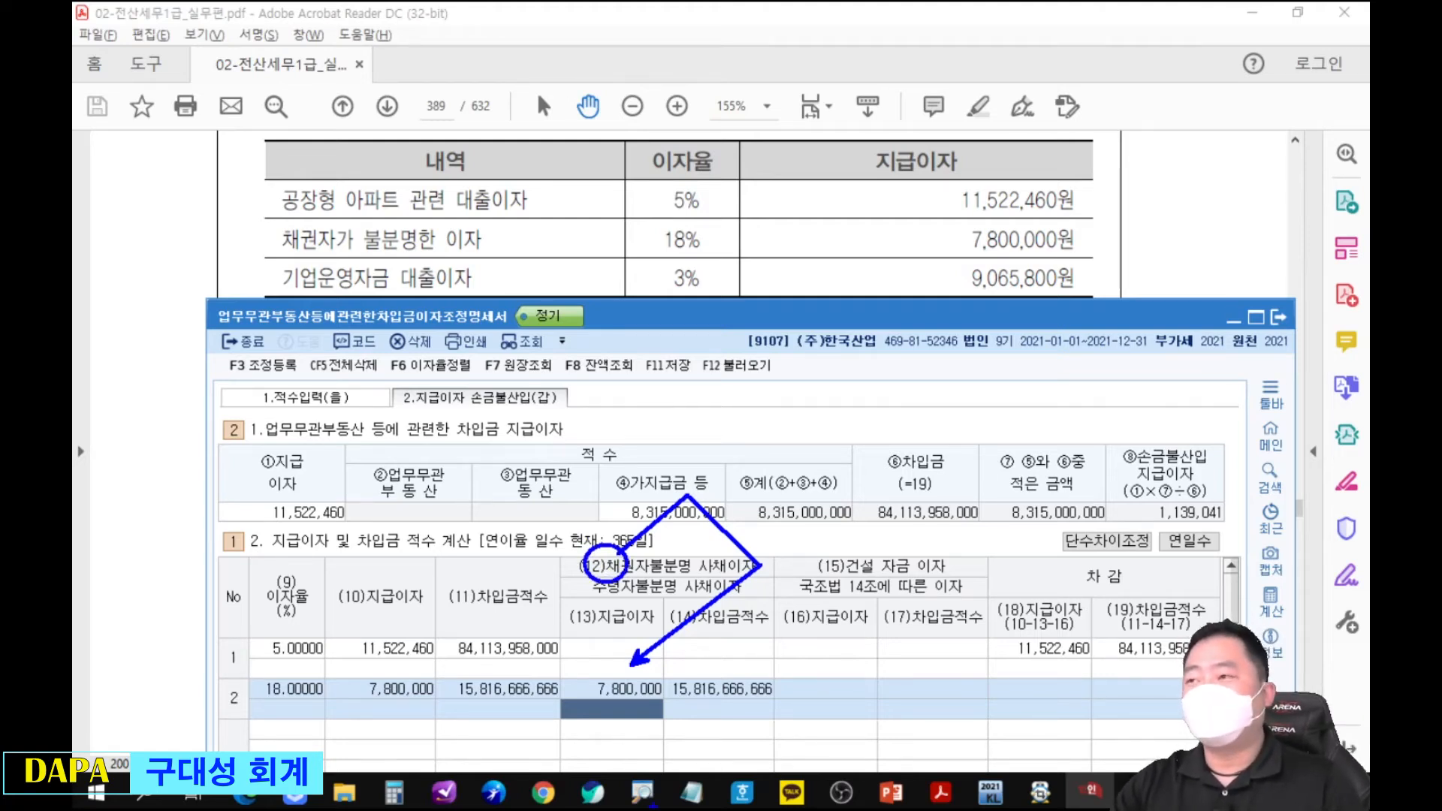
key(Escape)
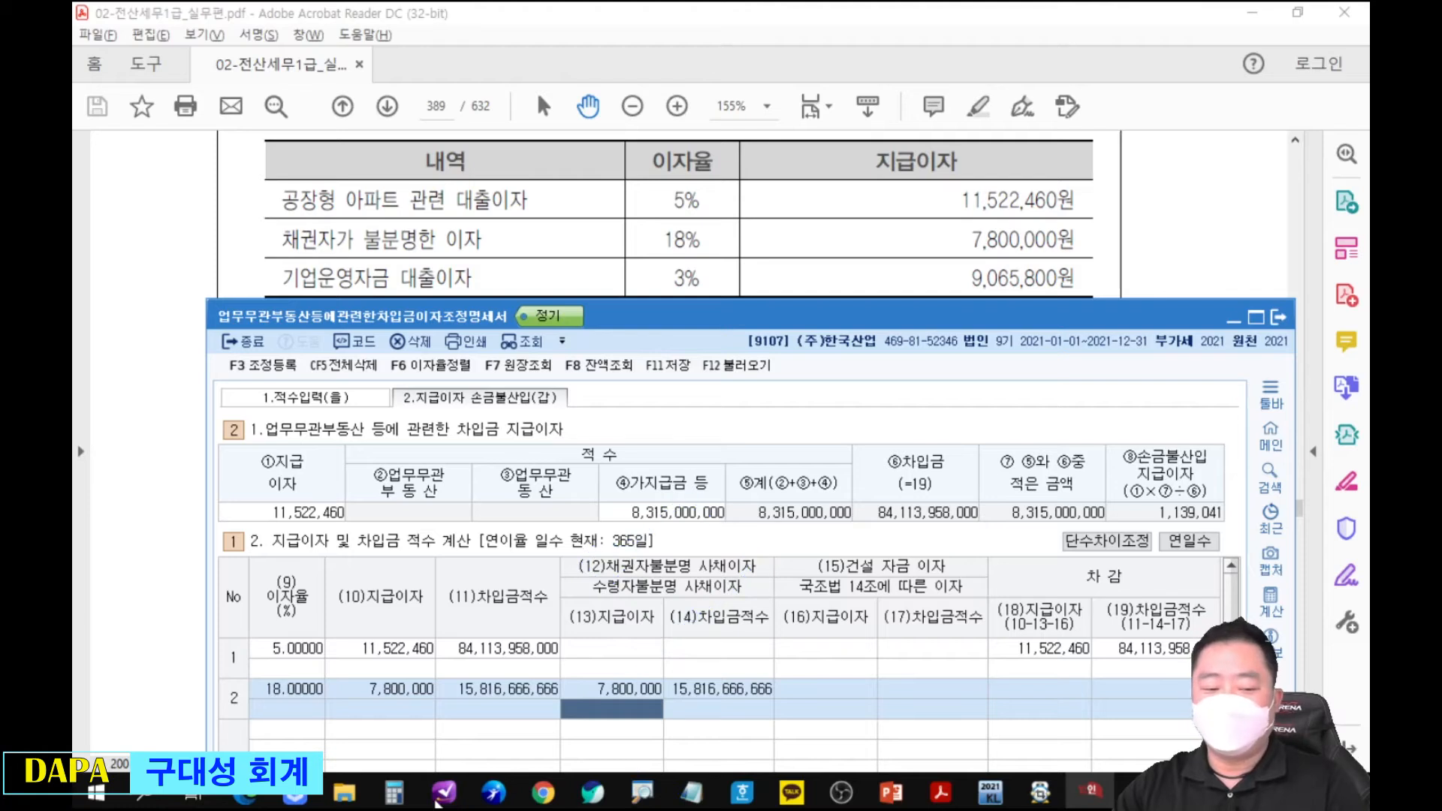
Enter row 3 with 이자율 3% and 지급이자 9,065,800.
click(310, 732)
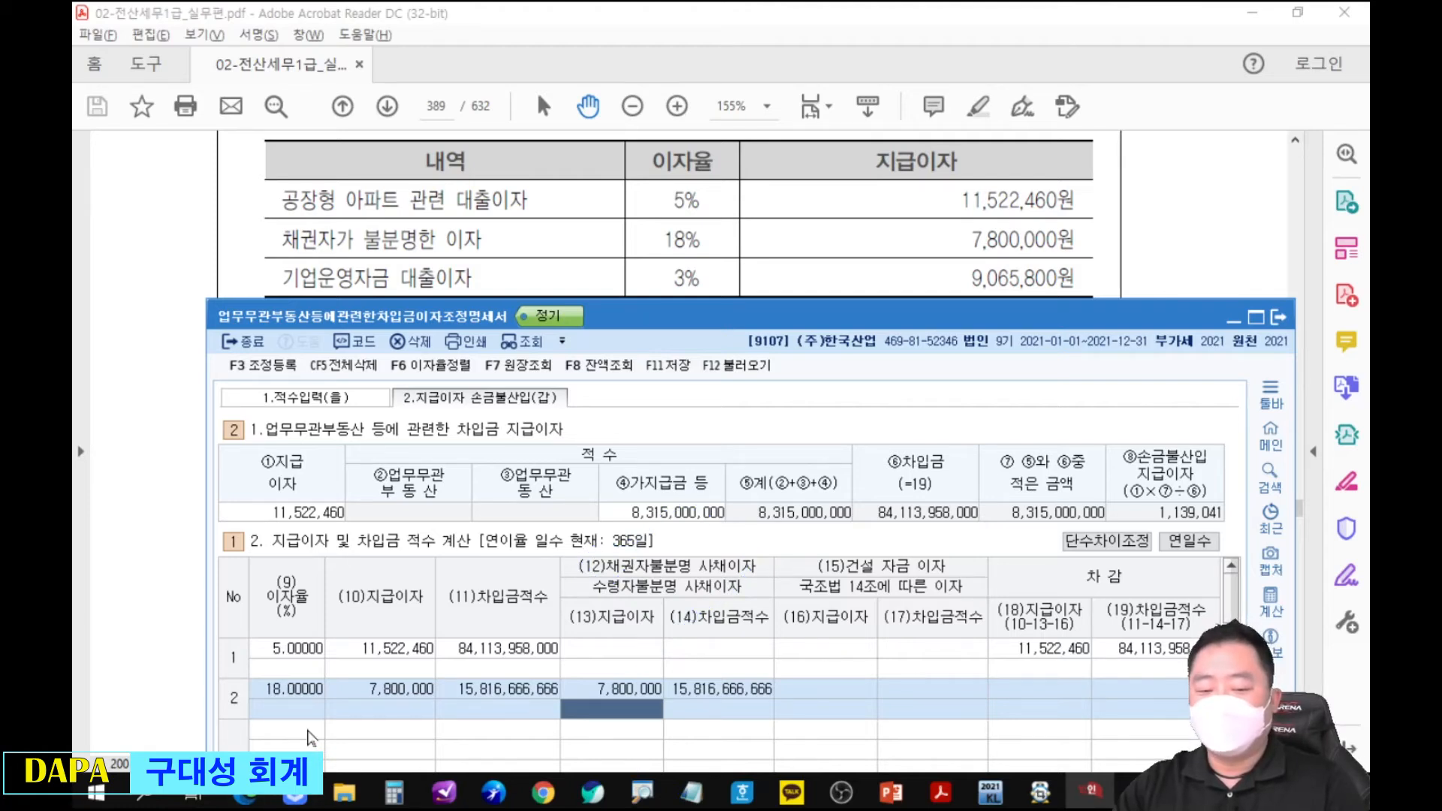
key(Return)
key(Return)
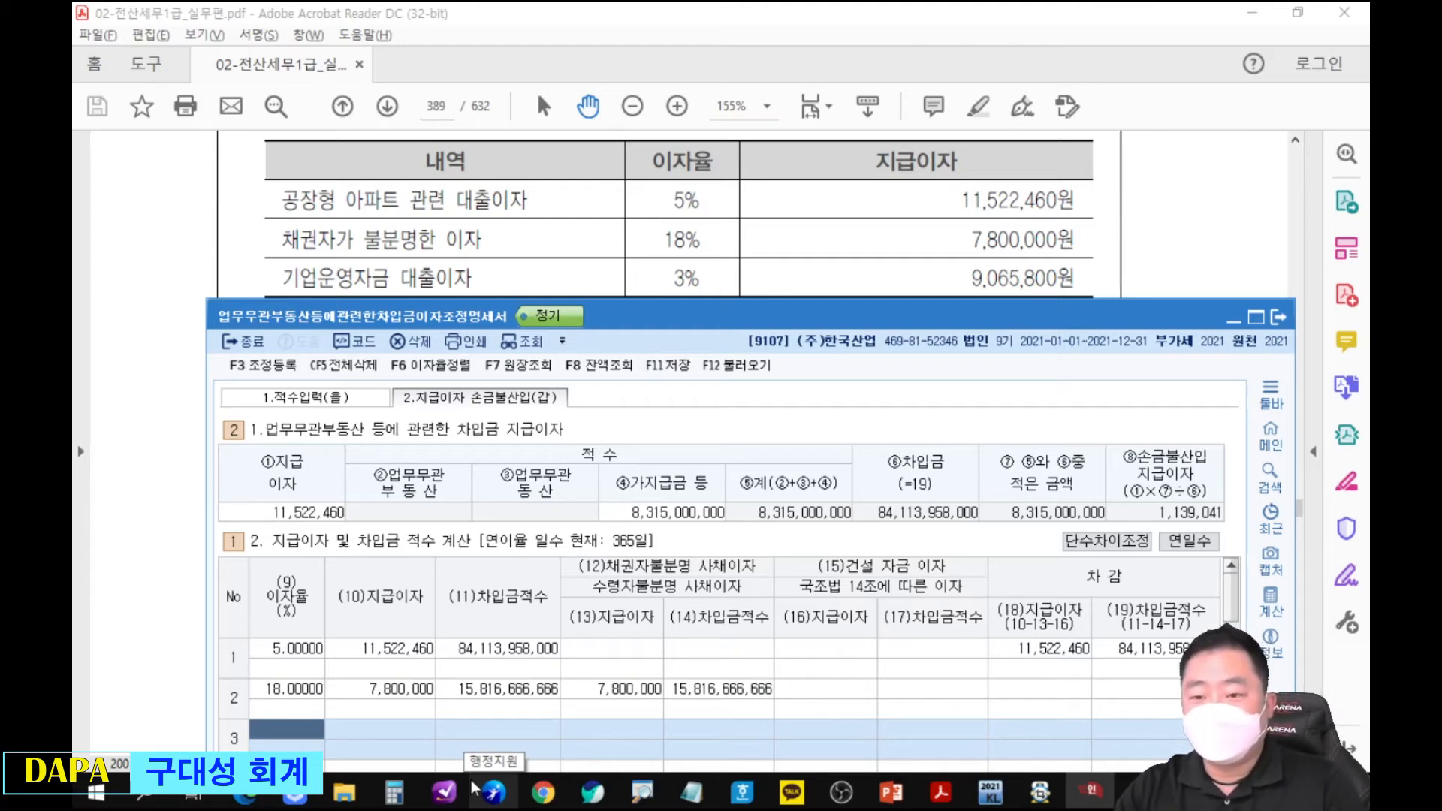
text(3)
key(Return)
text(5800)
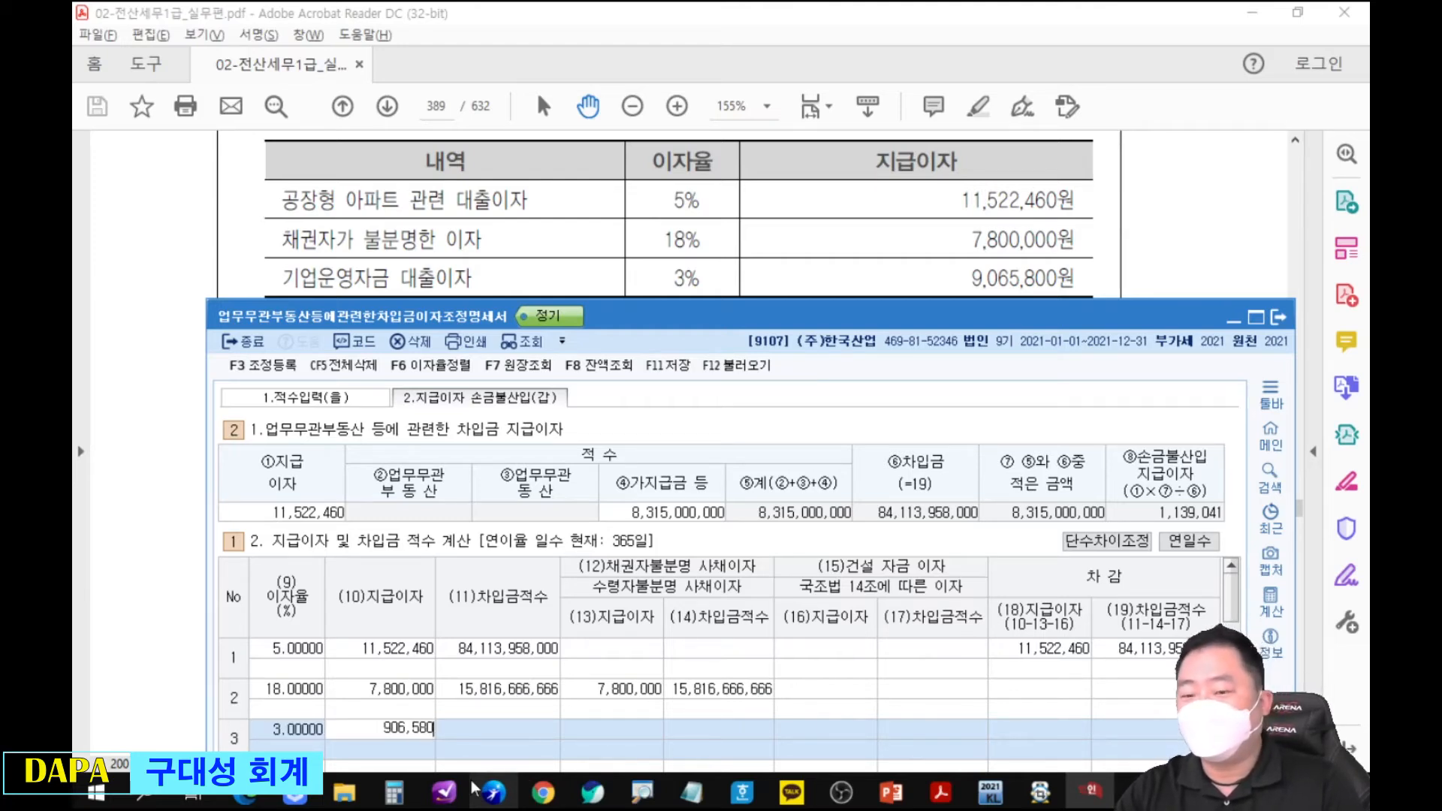
key(Return)
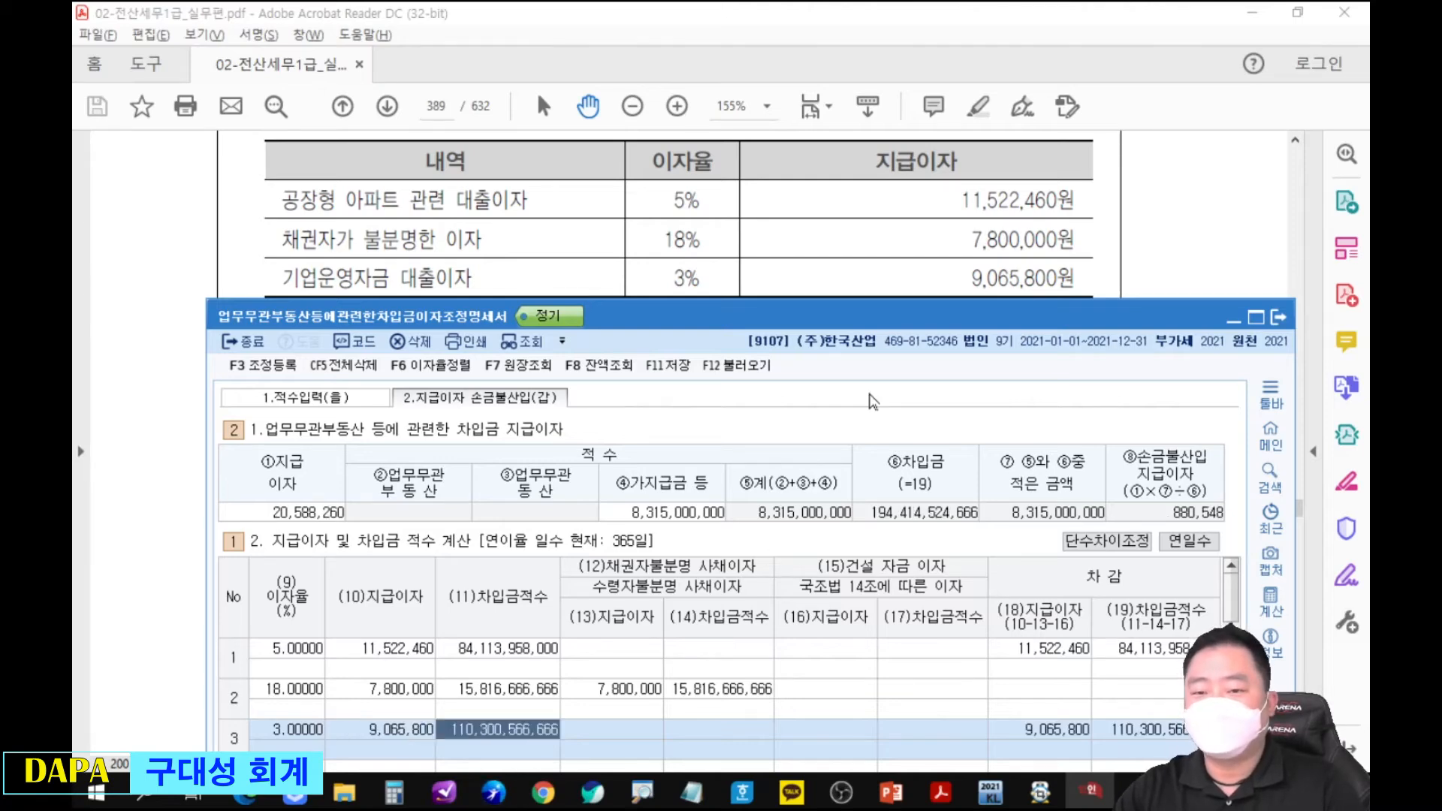
Register the adjustment 업무무관자산지급이자 for 880,548 as 기타사외유출 under 익금산입 및 손금불산입 in 조정 등록.
drag(896, 319, 906, 54)
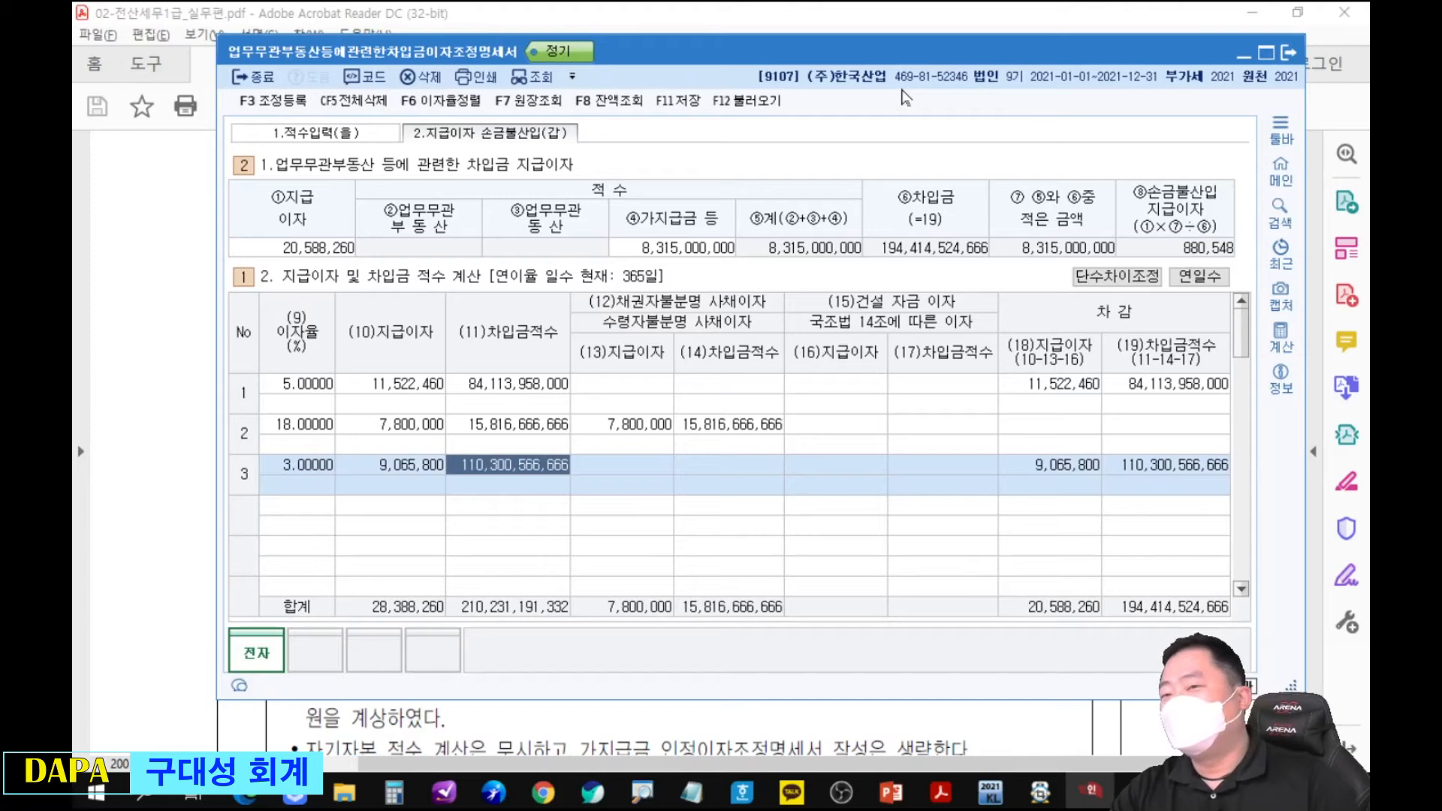
key(F3)
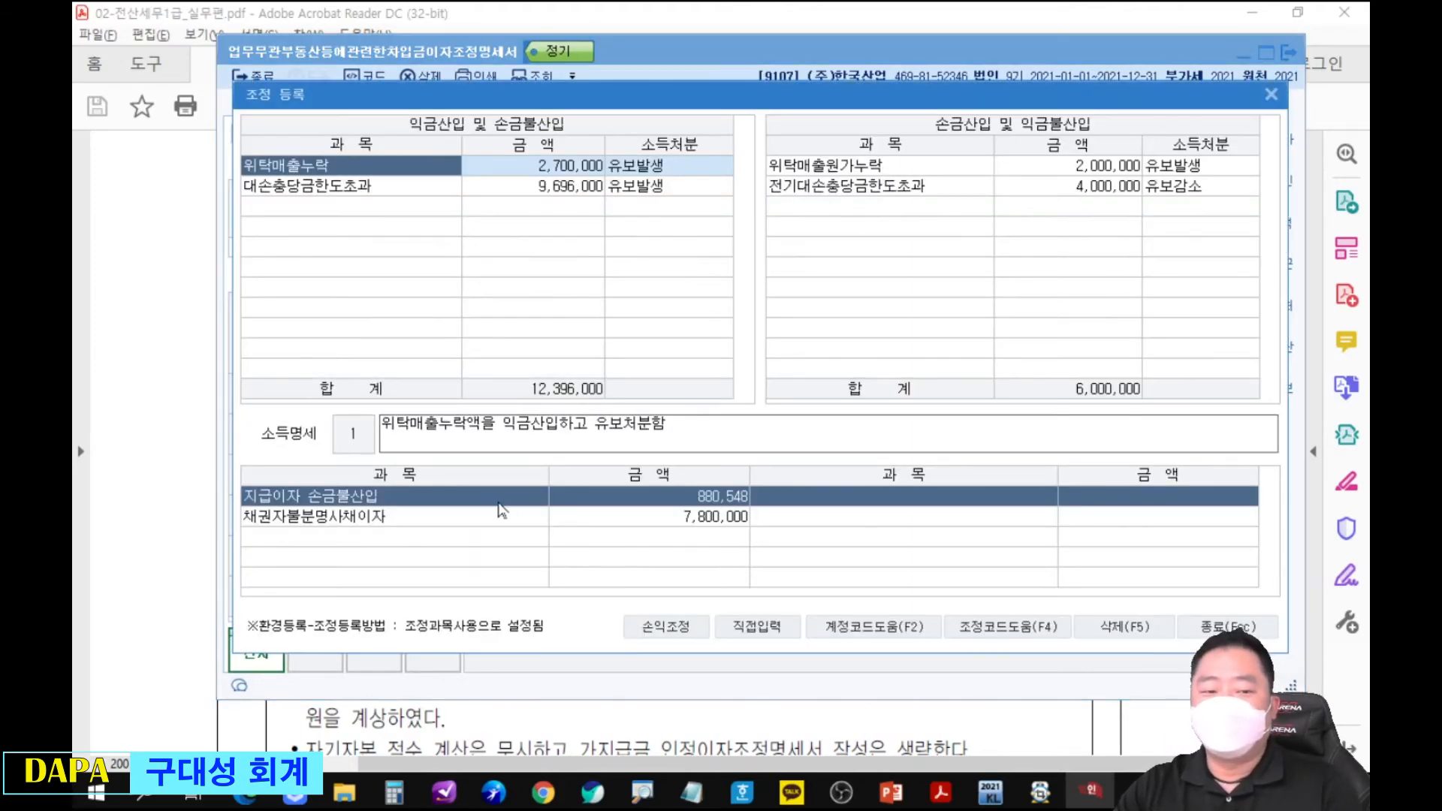
click(399, 208)
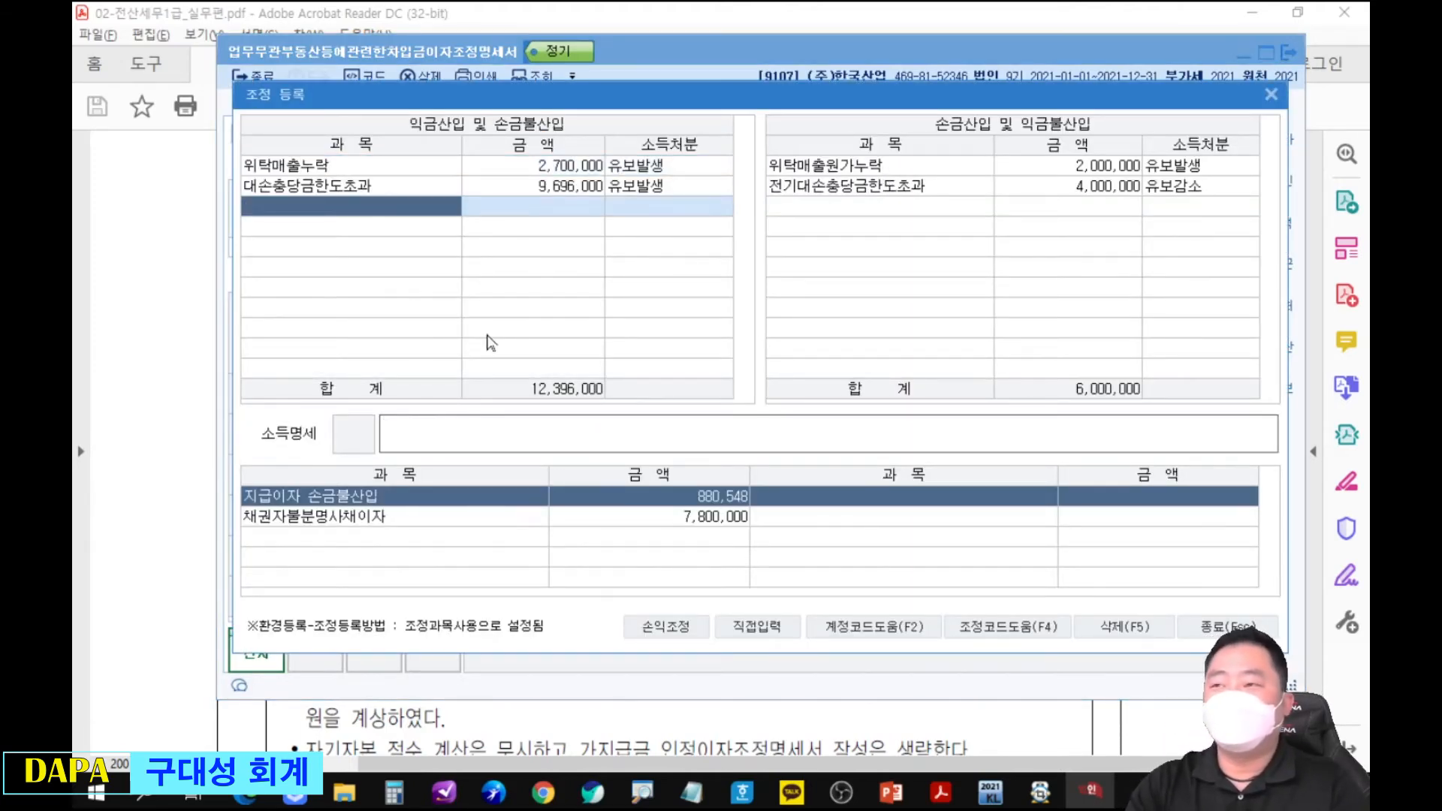
text(지급)
key(Return)
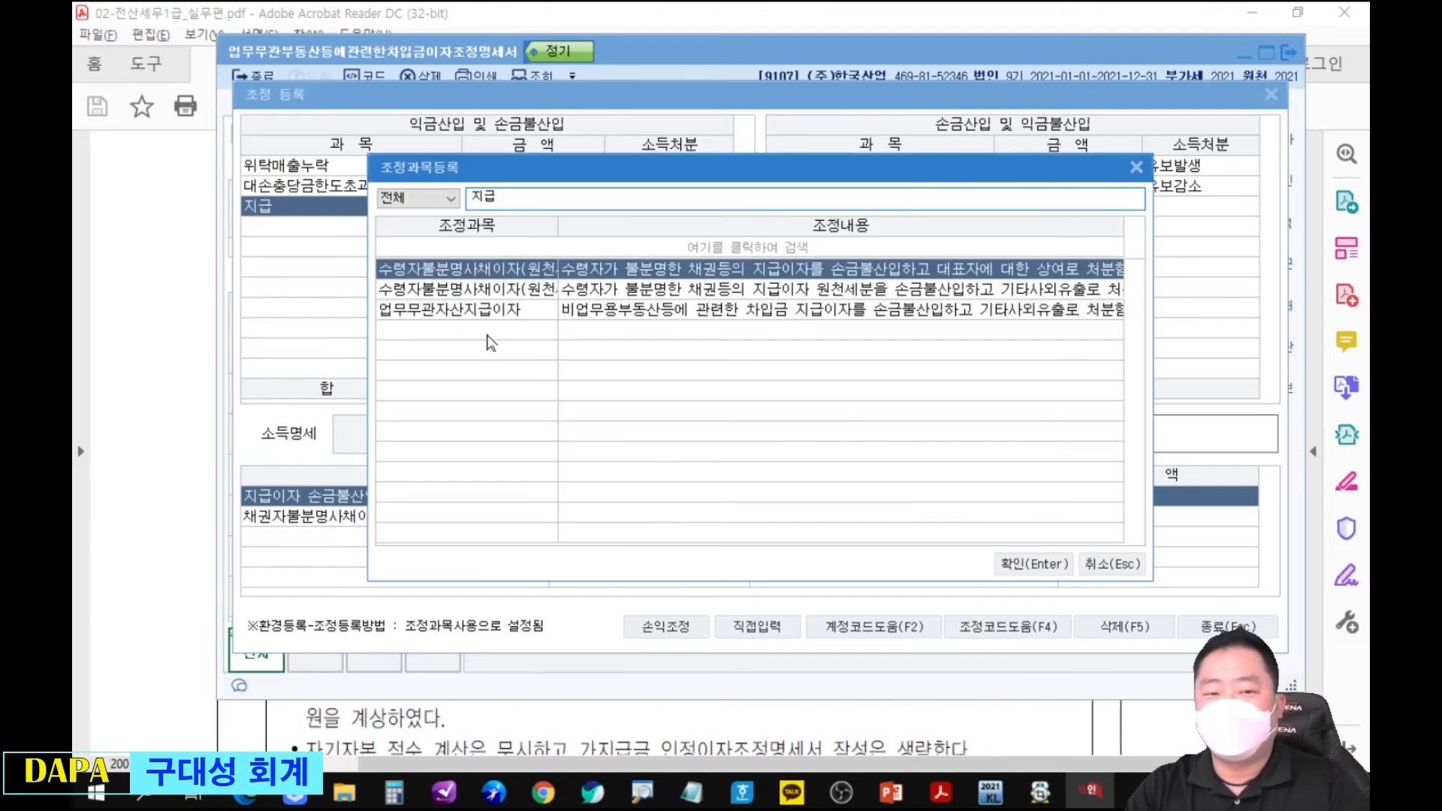
key(Down)
key(Down)
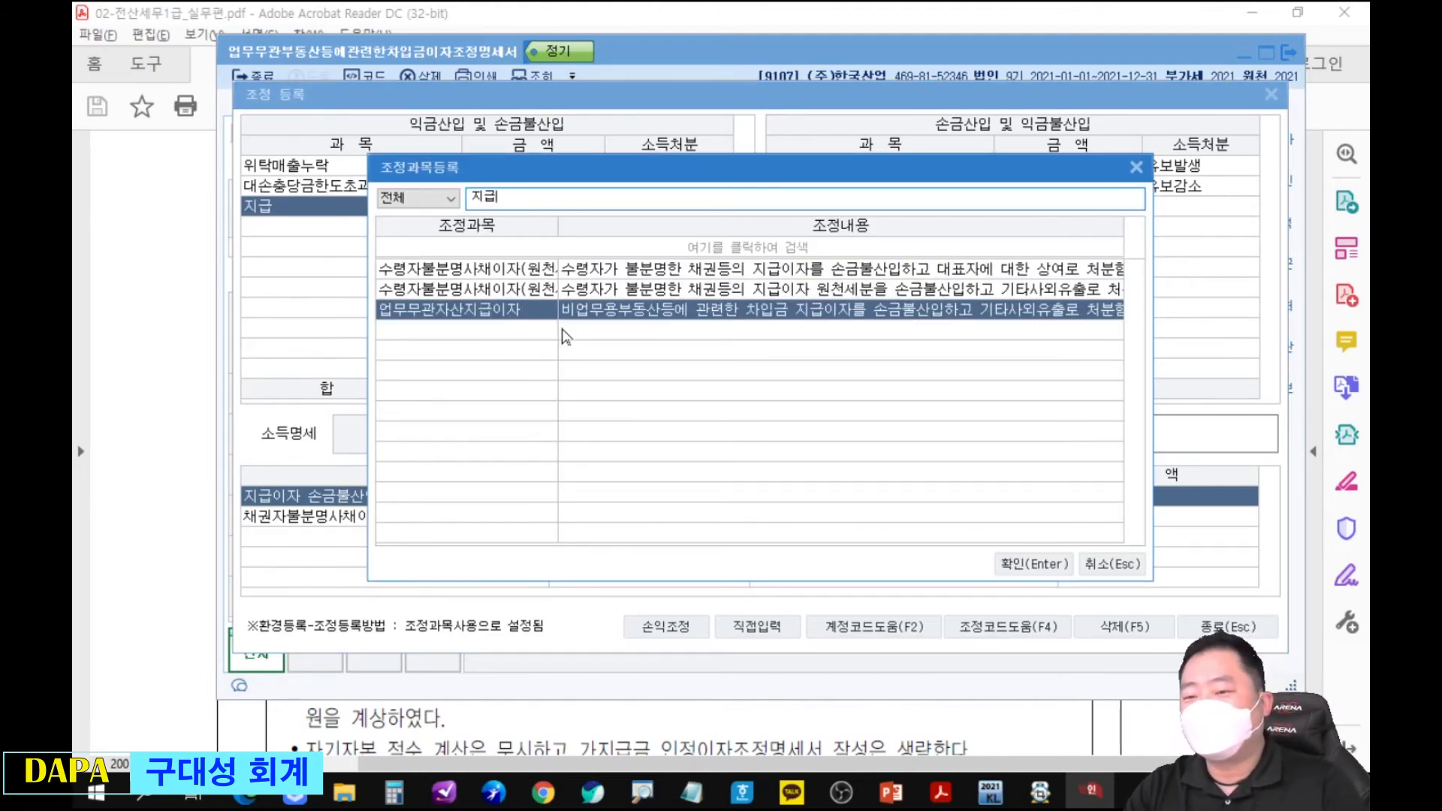
key(Return)
text(880548)
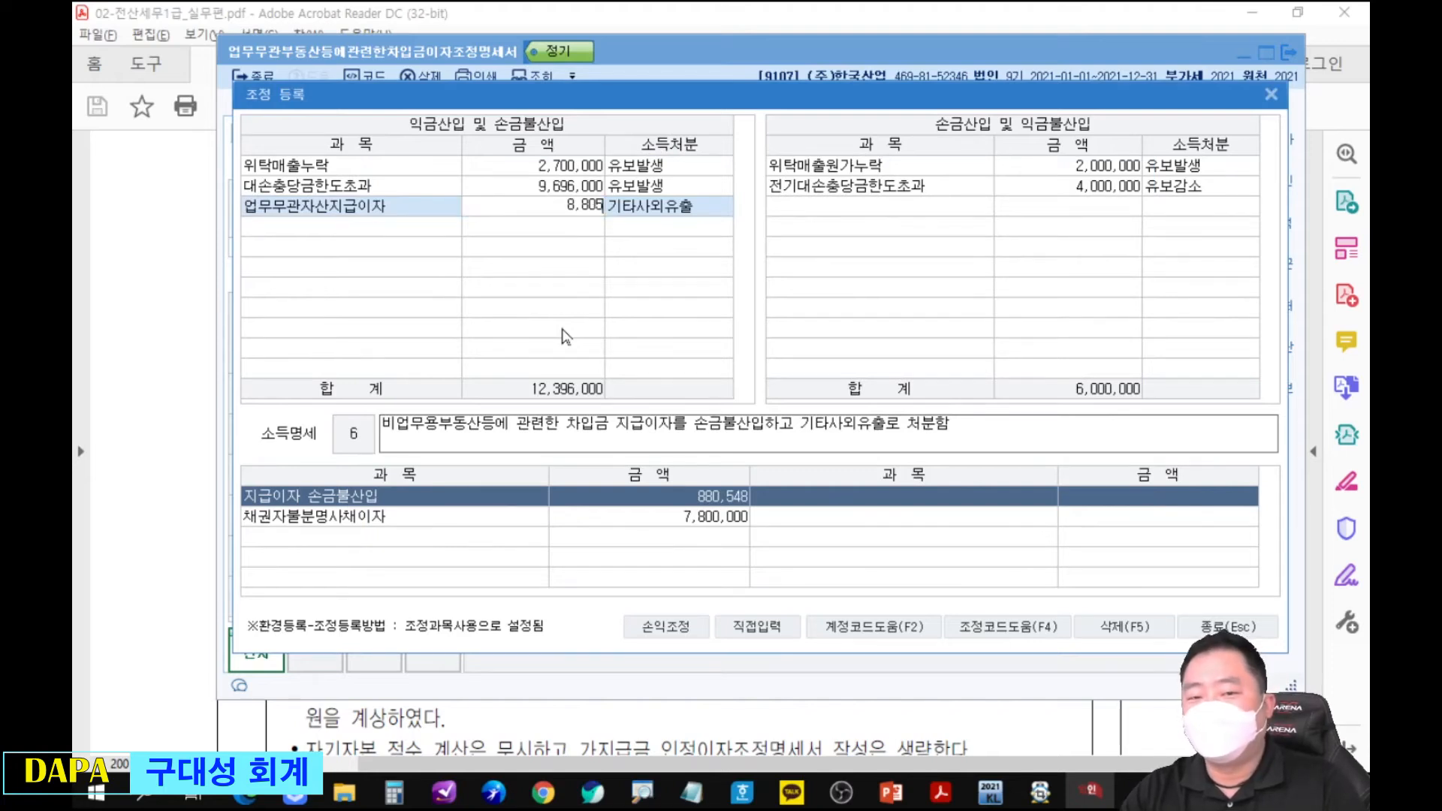
key(Return)
Register 채권자불분명사채이자(원천세제외) for 7,800,000 as 상여 under 익금산입 및 손금불산입, and close 조정 등록.
key(Return)
text(채)
key(Return)
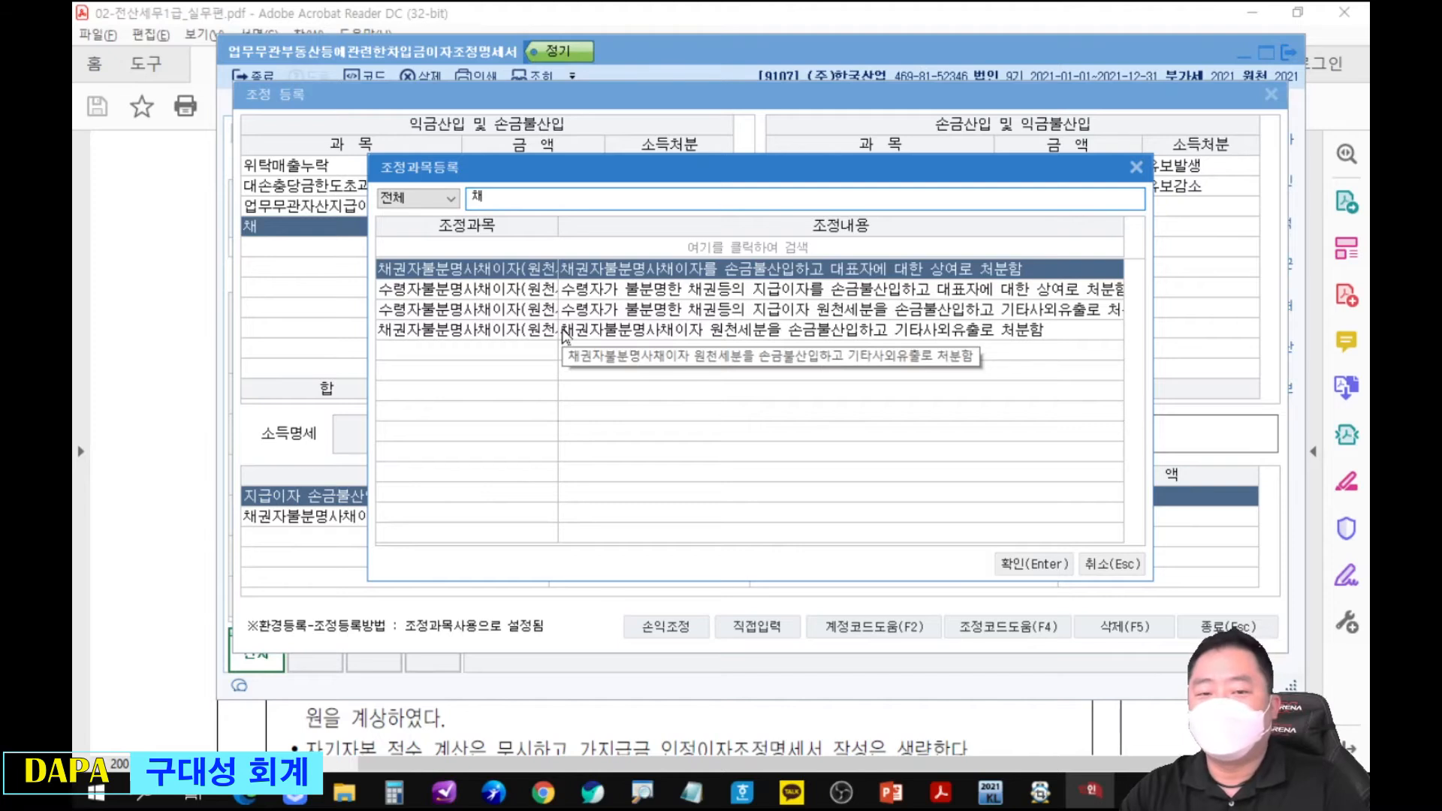
key(Return)
text(7800000)
key(Return)
key(Return)
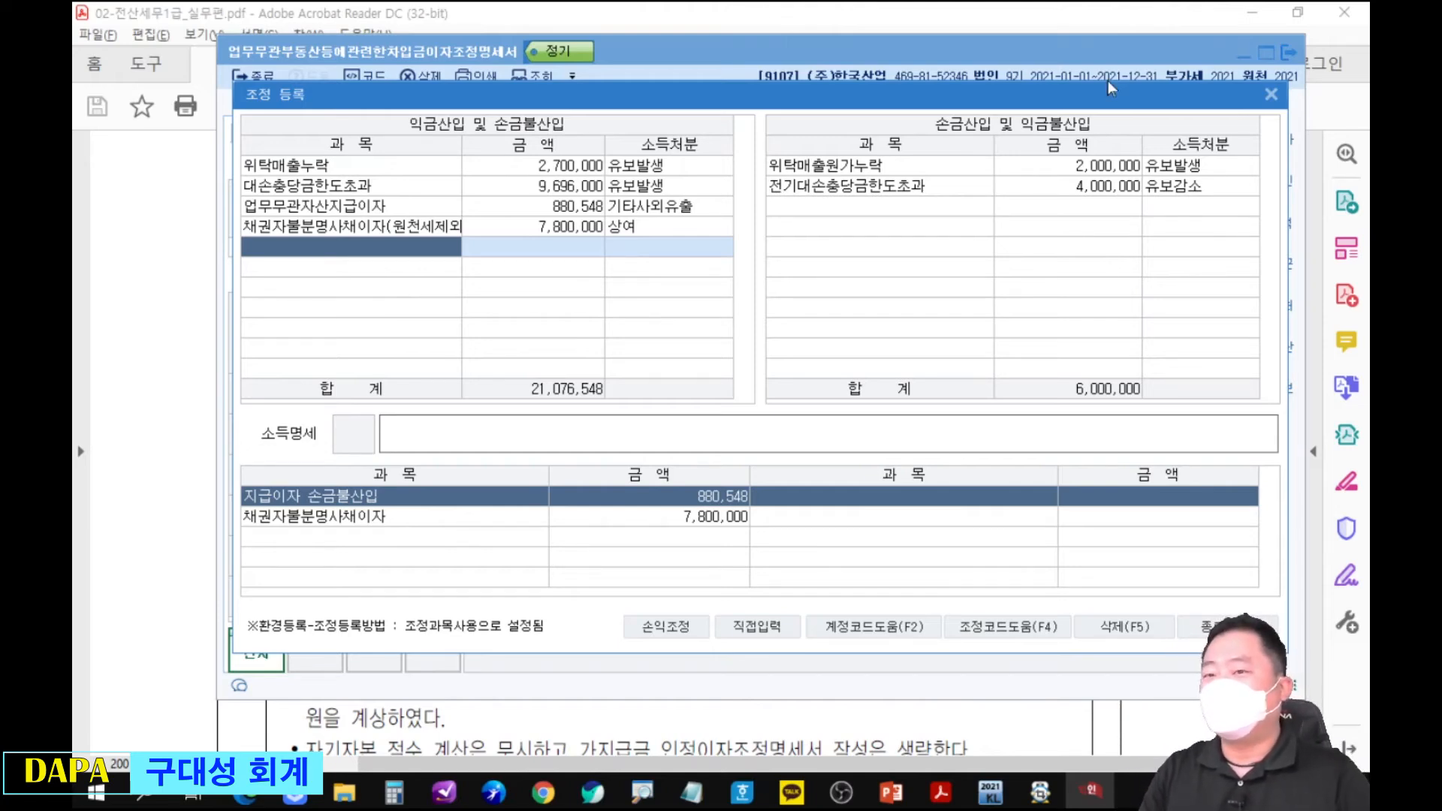
key(Escape)
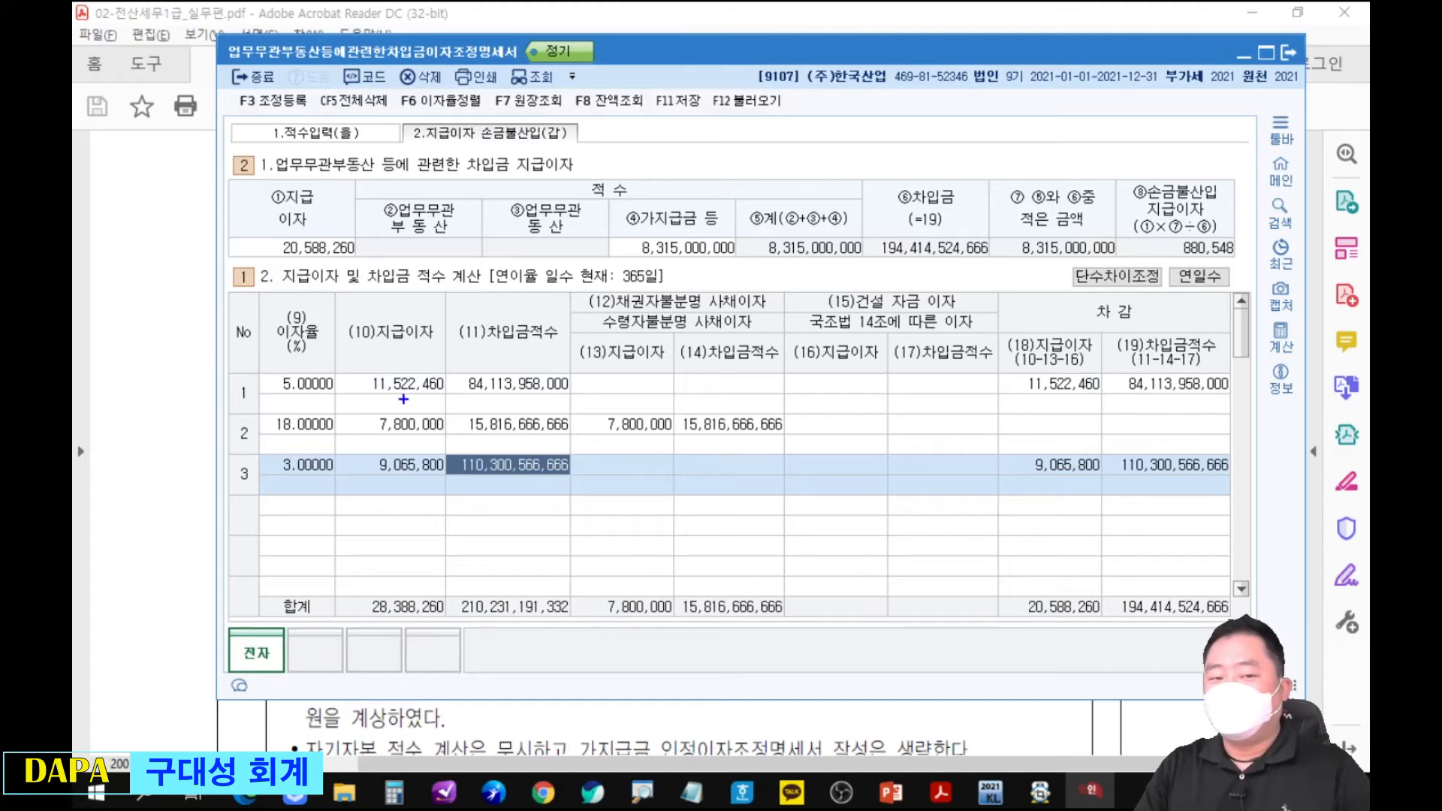
Annotate how deducting the 7,800,000 interest from the 28,388,260 total gives 20,588,260, and label the deducted amount 채(상) in red.
drag(338, 537, 449, 646)
drag(444, 565, 601, 443)
mouse_move(580, 383)
mouse_down()
mouse_move(680, 476)
mouse_move(710, 463)
mouse_move(1009, 587)
mouse_move(995, 608)
mouse_move(1105, 659)
mouse_up()
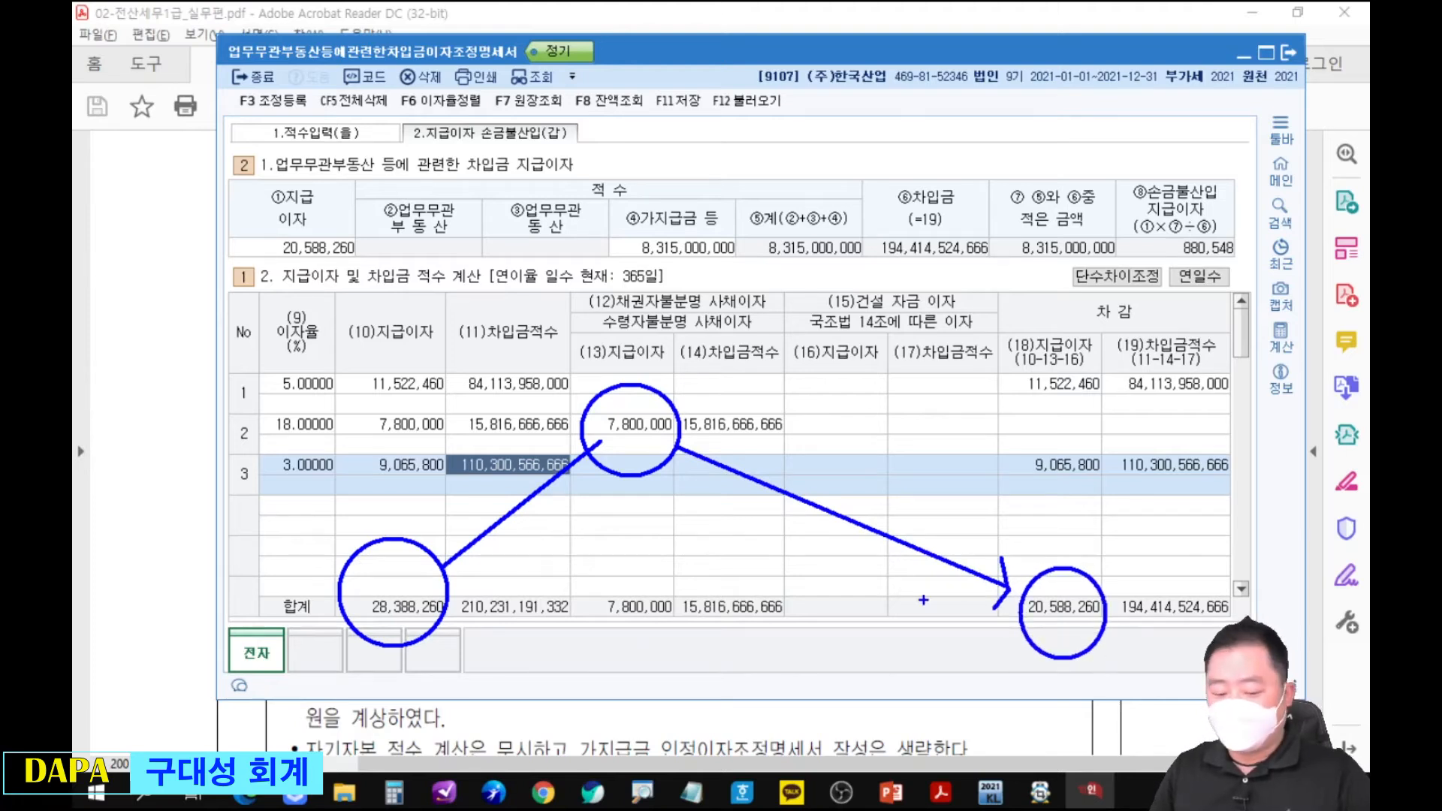
mouse_move(607, 489)
mouse_down()
mouse_move(622, 514)
mouse_move(689, 520)
mouse_up()
drag(702, 482, 704, 518)
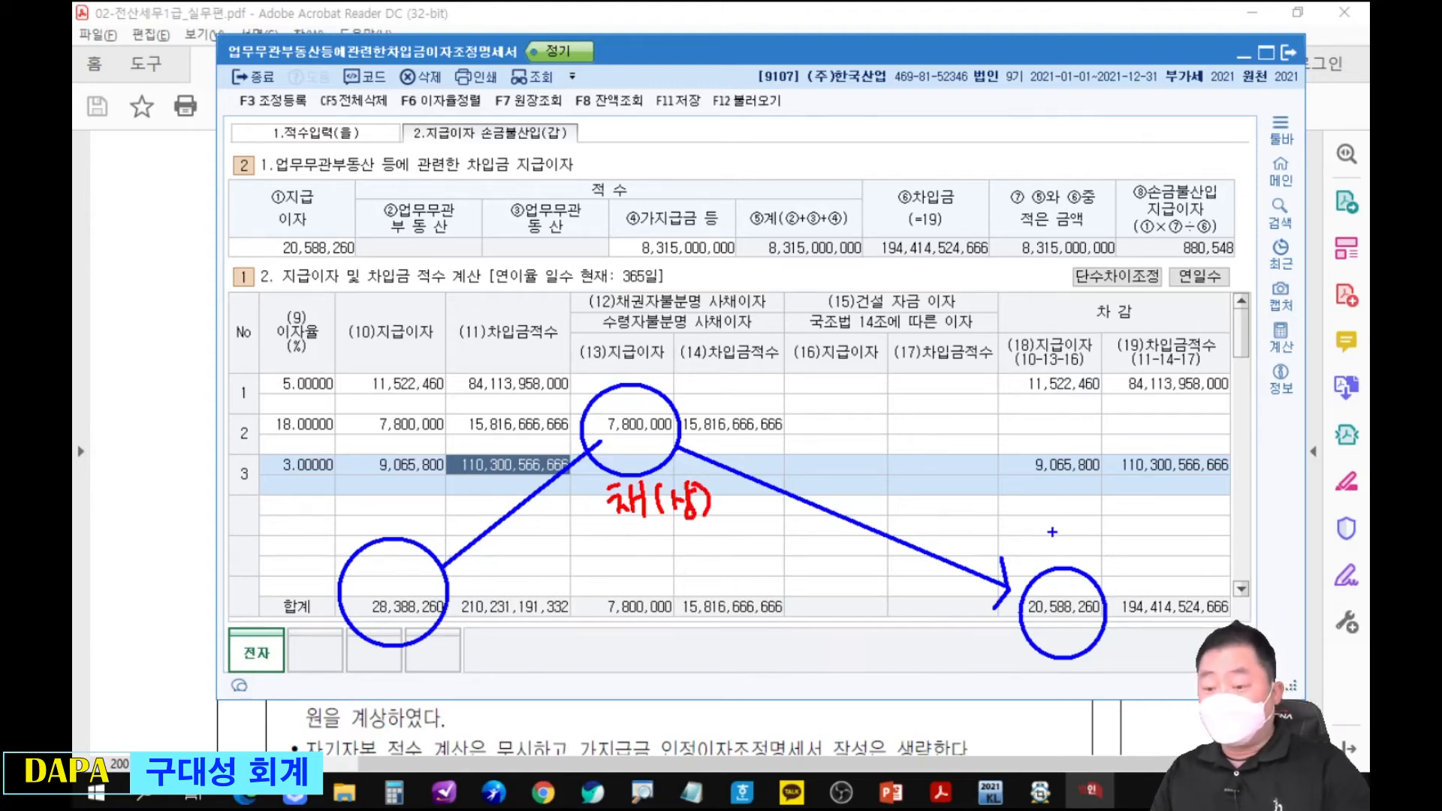
Draw an arrow from the 차감 interest total up to ①지급이자, and mark ⑤계 and ⑥차입금 as a division with underlines and a slash.
mouse_move(1055, 568)
mouse_down()
mouse_move(892, 378)
mouse_move(444, 331)
mouse_move(300, 291)
mouse_move(319, 301)
mouse_up()
drag(796, 176, 703, 312)
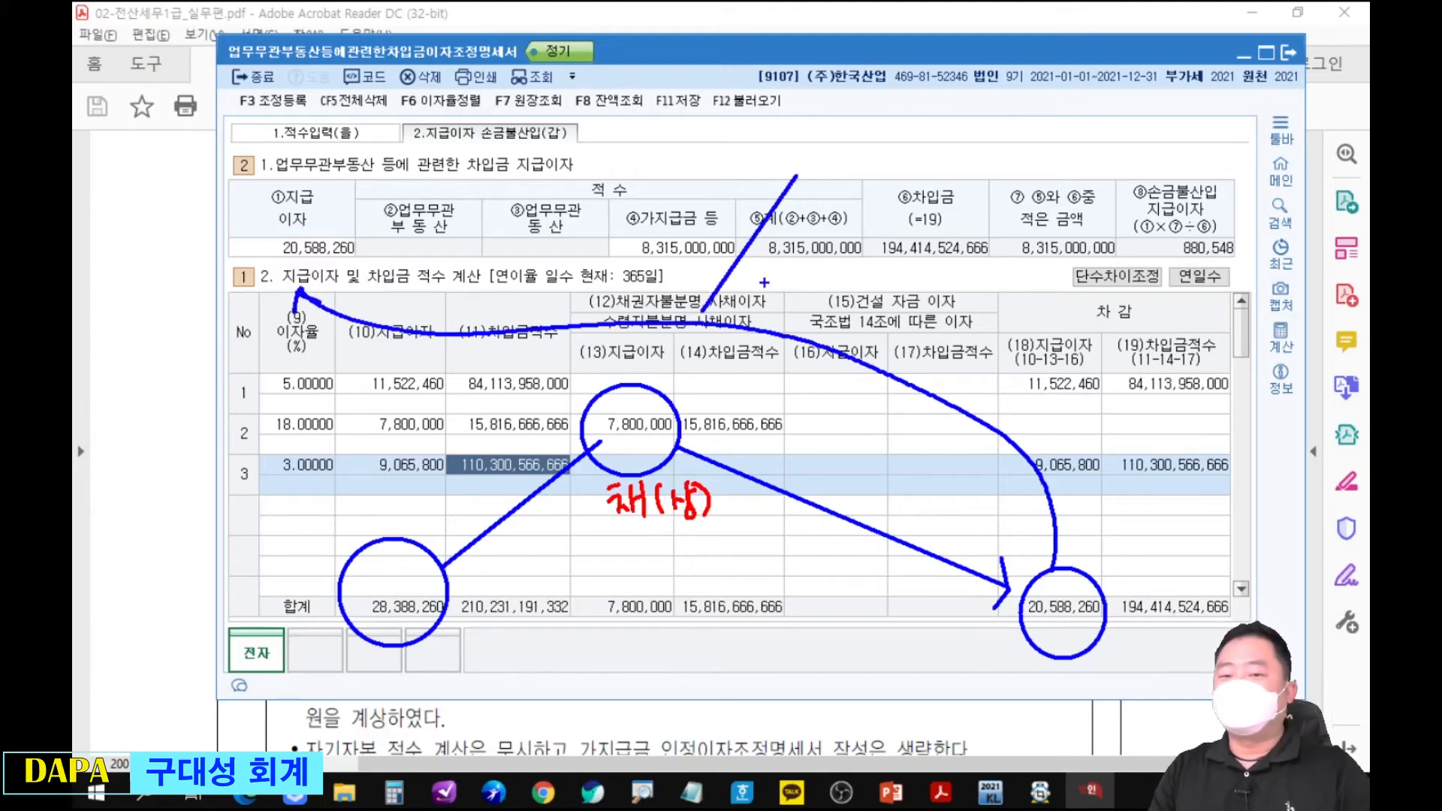
drag(753, 265, 781, 264)
key(ctrl+z)
key(ctrl+z)
mouse_move(912, 164)
mouse_down()
mouse_move(844, 295)
mouse_move(995, 263)
mouse_up()
drag(754, 264, 845, 265)
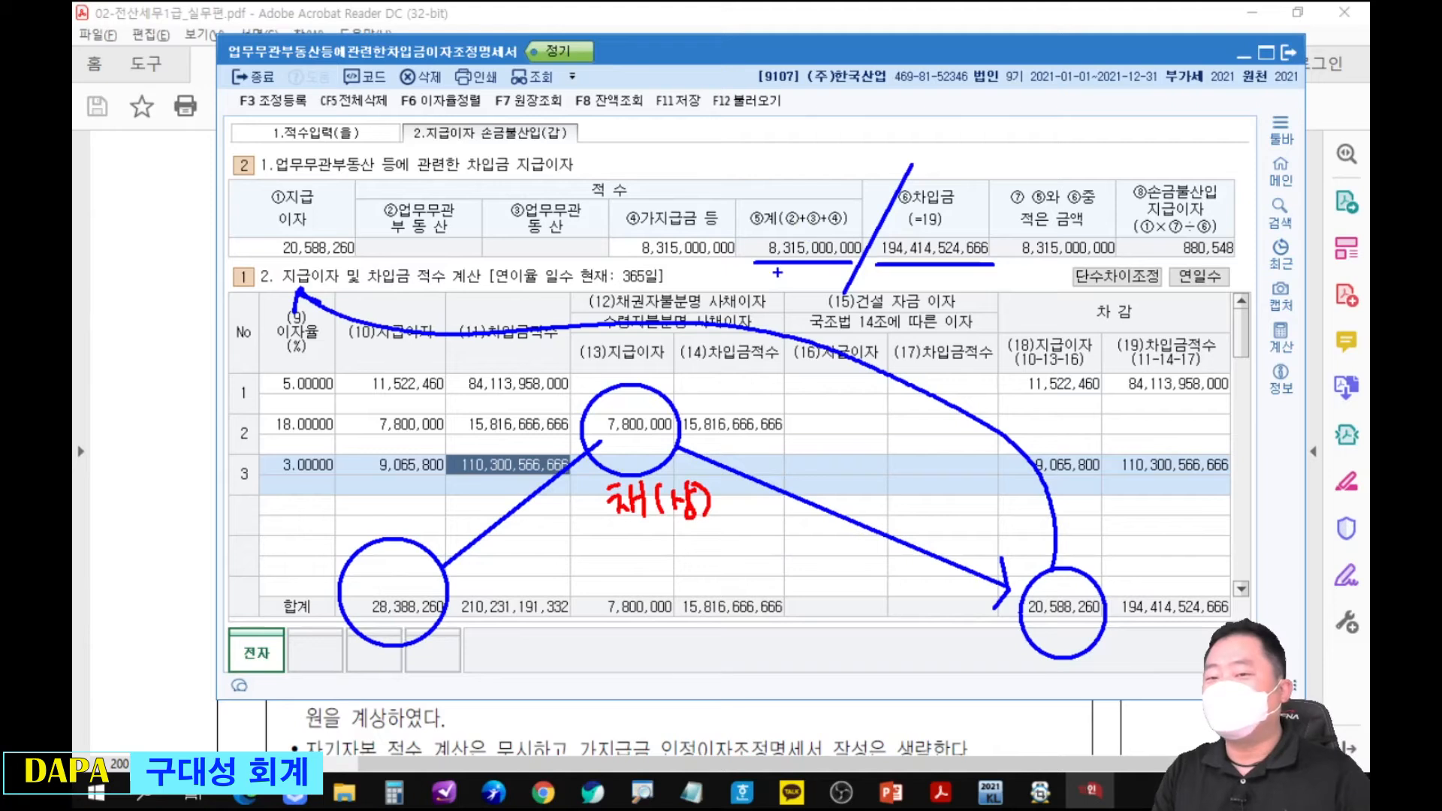
Trace the ⑧손금불산입 지급이자 calculation with arrows, circle its amount and label it 업(기사), circle ⑤계, and clear all annotations.
mouse_move(334, 189)
mouse_down()
mouse_move(654, 84)
mouse_move(885, 145)
mouse_up()
mouse_move(912, 139)
mouse_down()
mouse_move(980, 105)
mouse_move(1129, 166)
mouse_up()
mouse_move(1129, 167)
mouse_down()
mouse_move(1135, 141)
mouse_move(1124, 197)
mouse_move(1251, 181)
mouse_up()
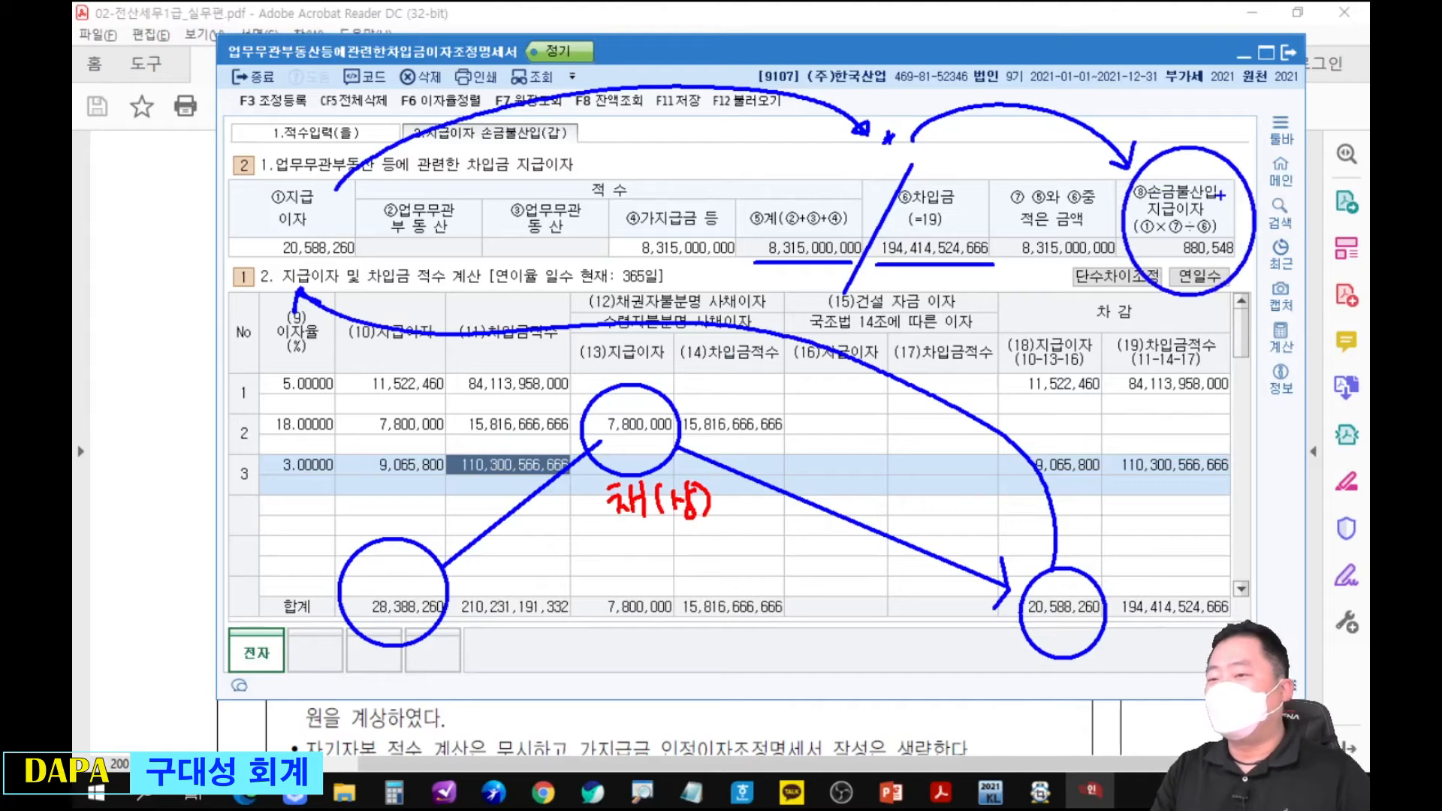
drag(1196, 117, 1213, 120)
drag(1215, 107, 1217, 135)
drag(1205, 126, 1219, 143)
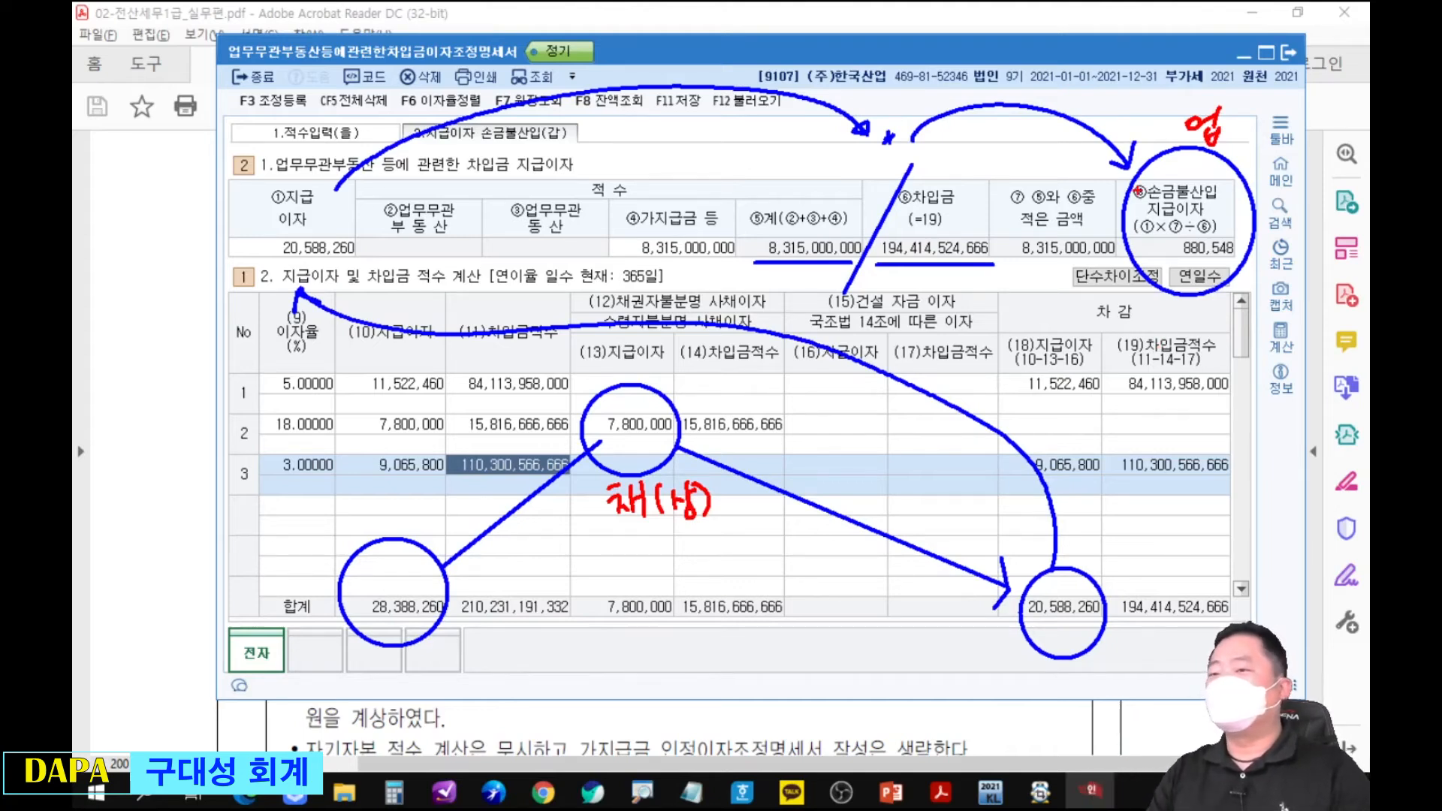
mouse_move(1231, 113)
mouse_down()
mouse_move(1248, 138)
mouse_move(1294, 143)
mouse_up()
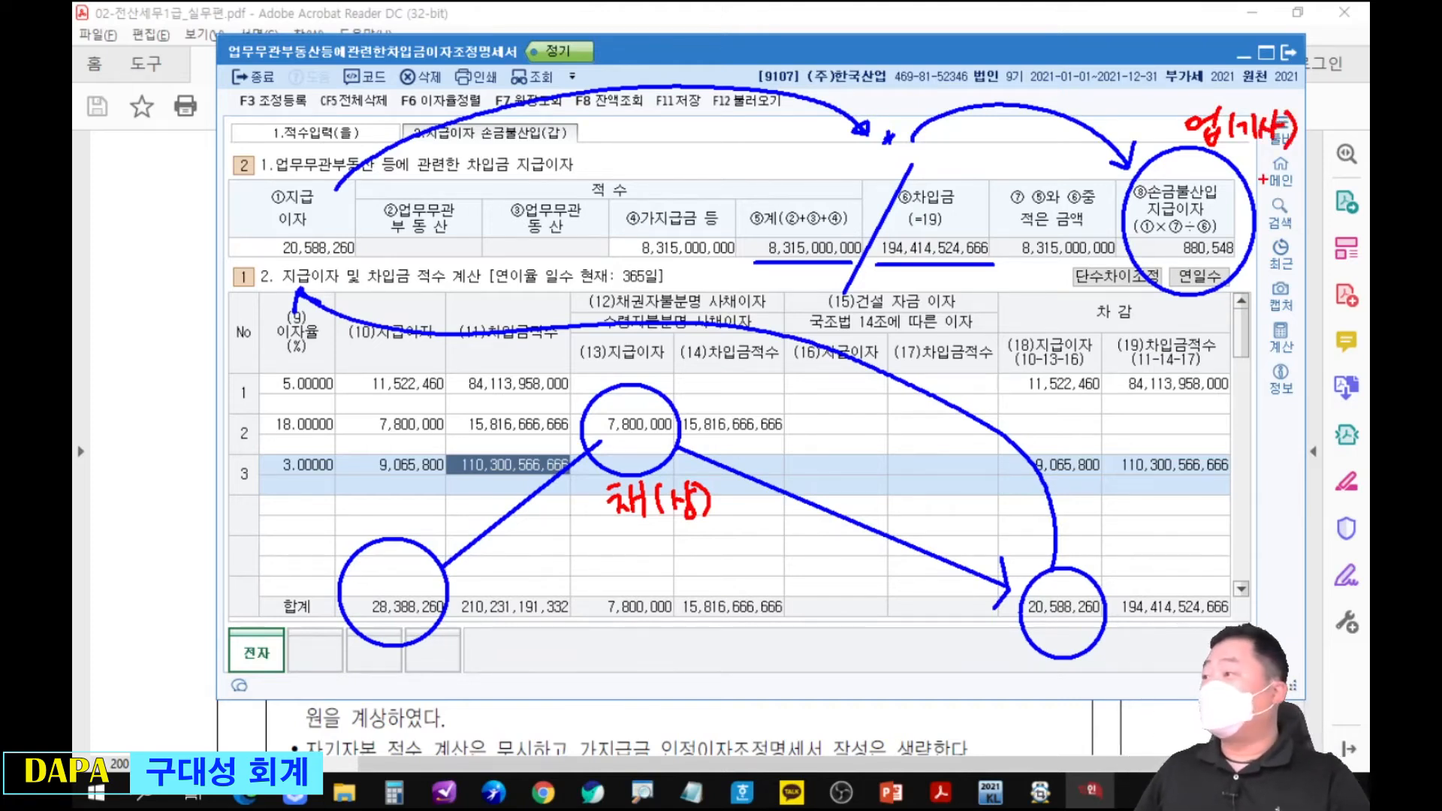
mouse_move(797, 276)
mouse_down()
mouse_move(832, 203)
mouse_move(788, 288)
mouse_up()
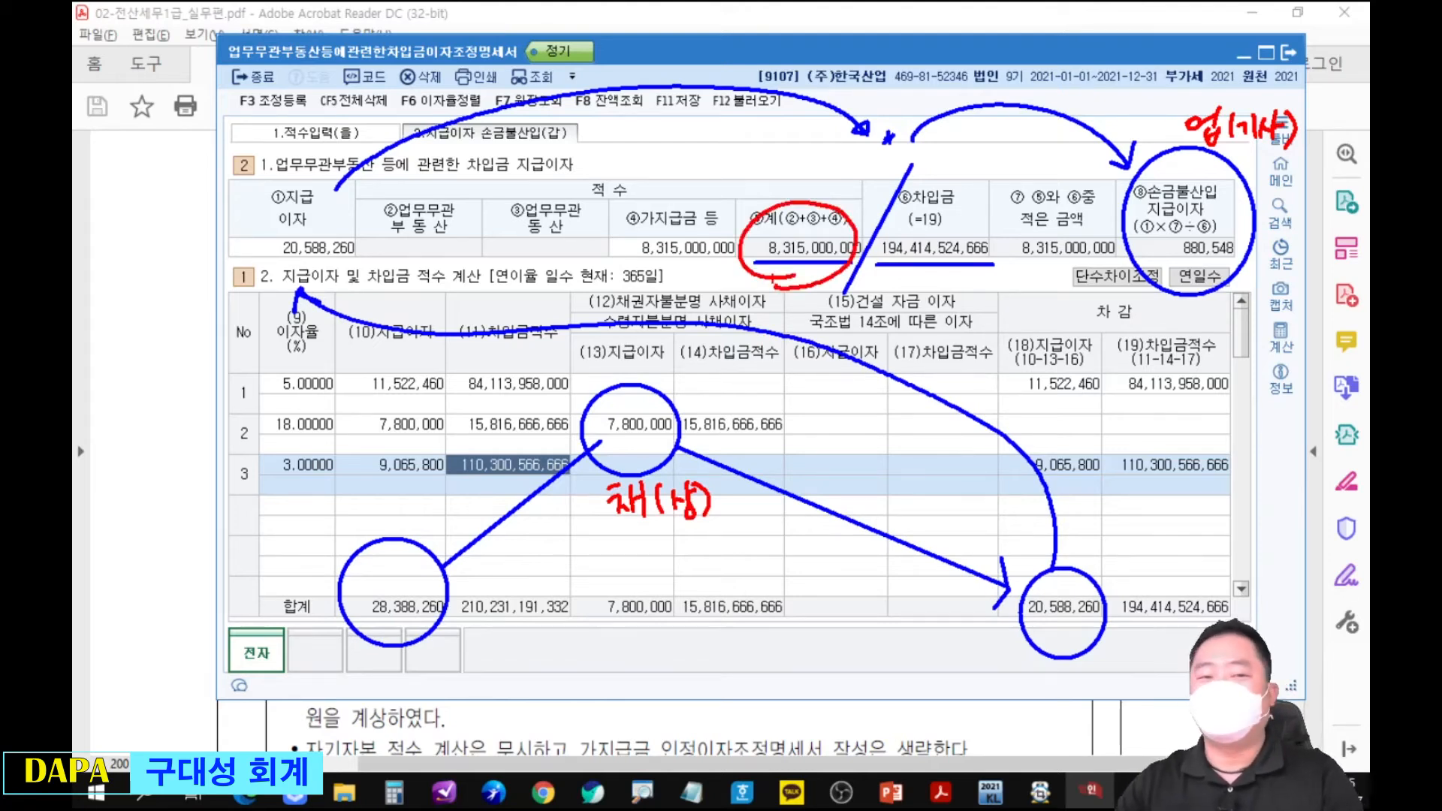
key(Escape)
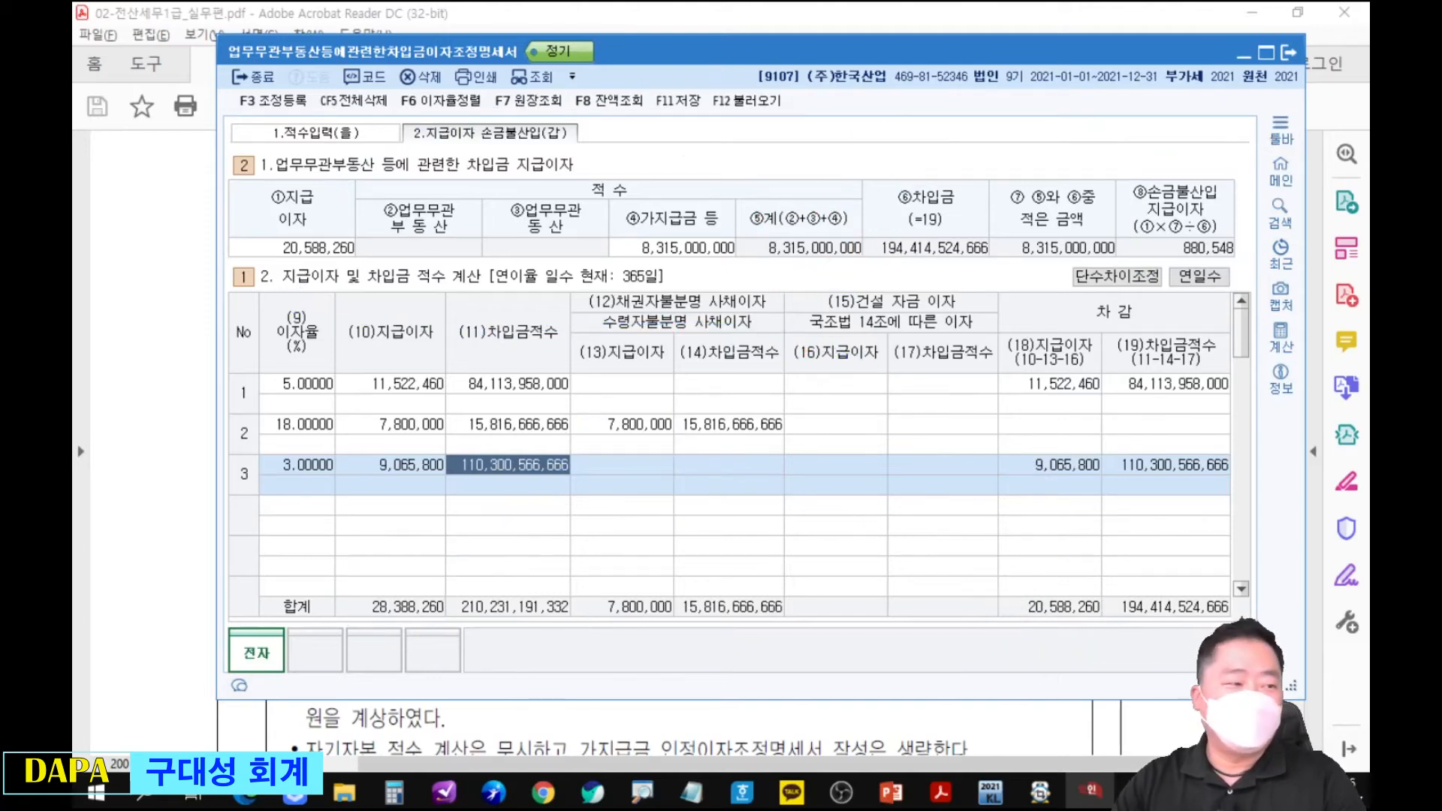
Consult the 관련문제 slide in PowerPoint and bring up the page 436 (9128) exercise in the PDF.
key(alt+Tab)
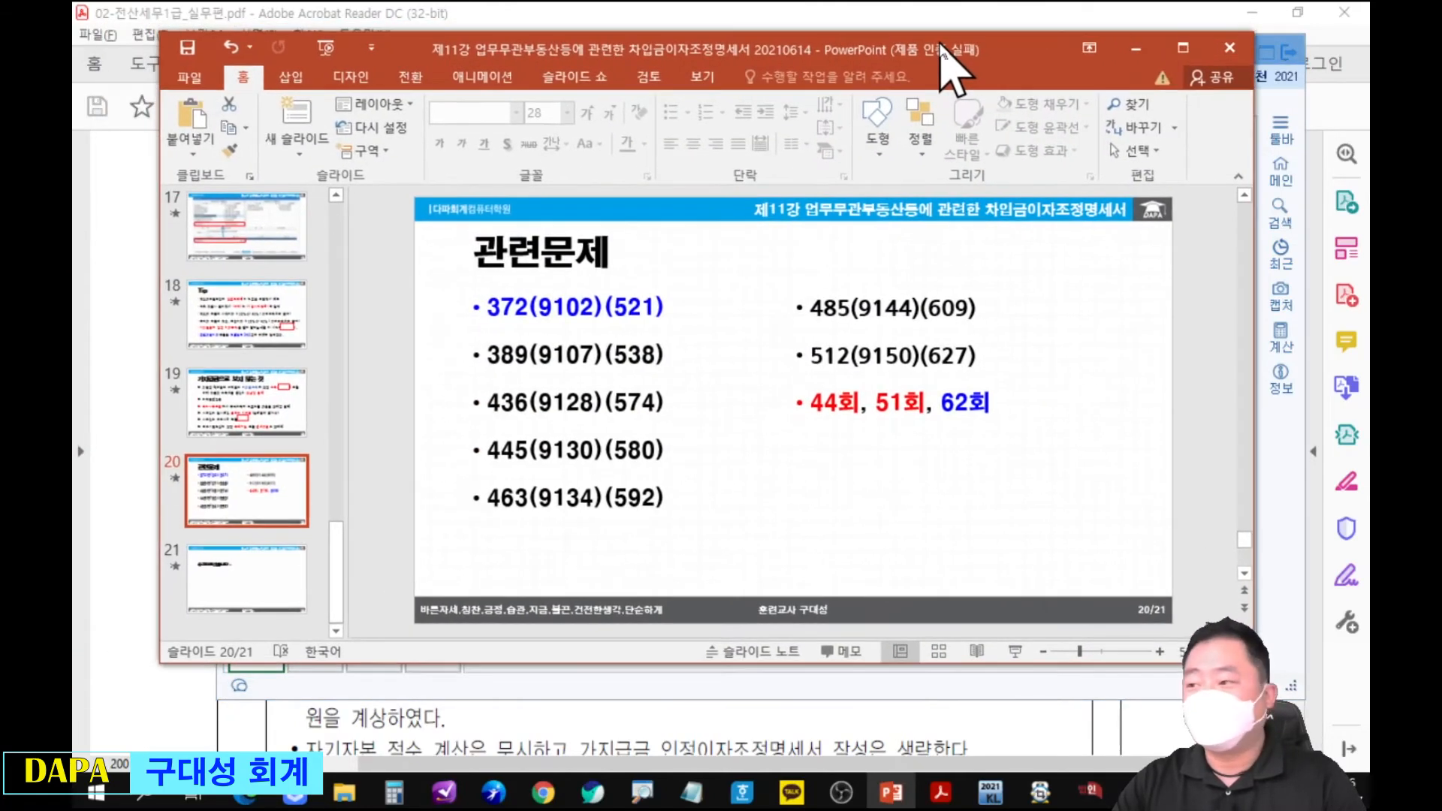
drag(940, 45, 943, 47)
mouse_move(496, 378)
mouse_down()
mouse_move(672, 406)
mouse_move(484, 381)
mouse_up()
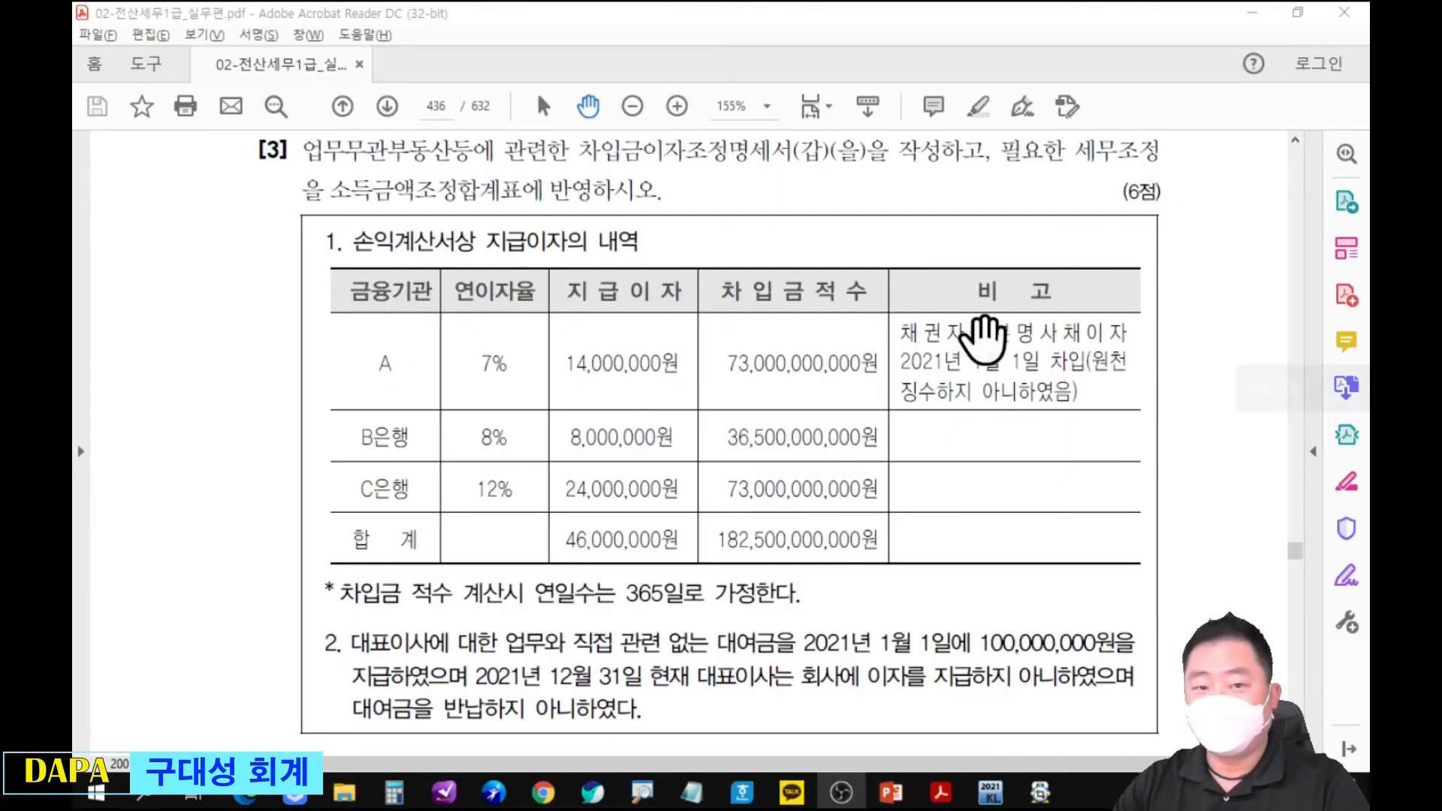
Underline lender A's 14,000,000원 interest in red, circle 채 in its 비고 note, and write 손不 (상여) above the amount.
key(ctrl+2)
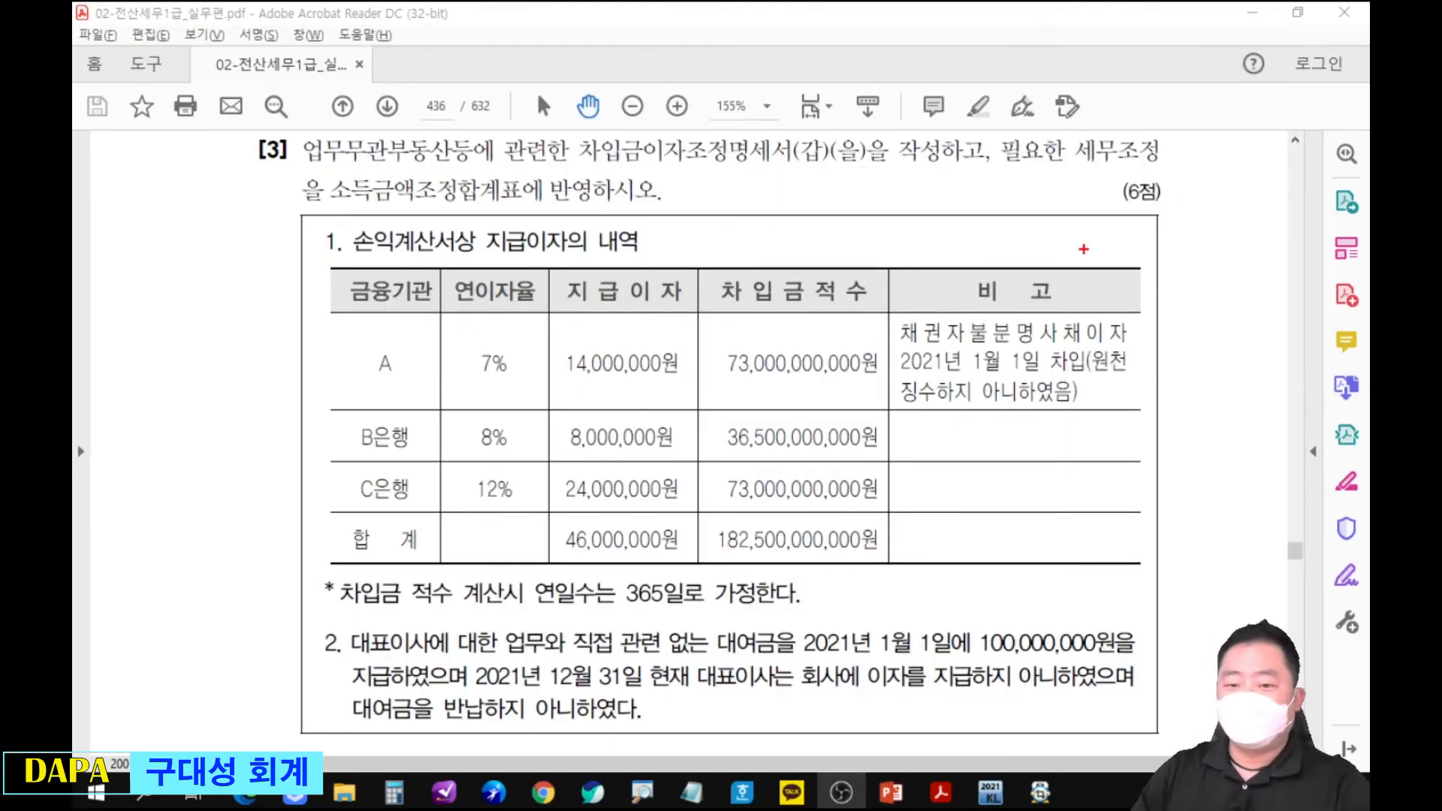
drag(560, 379, 683, 379)
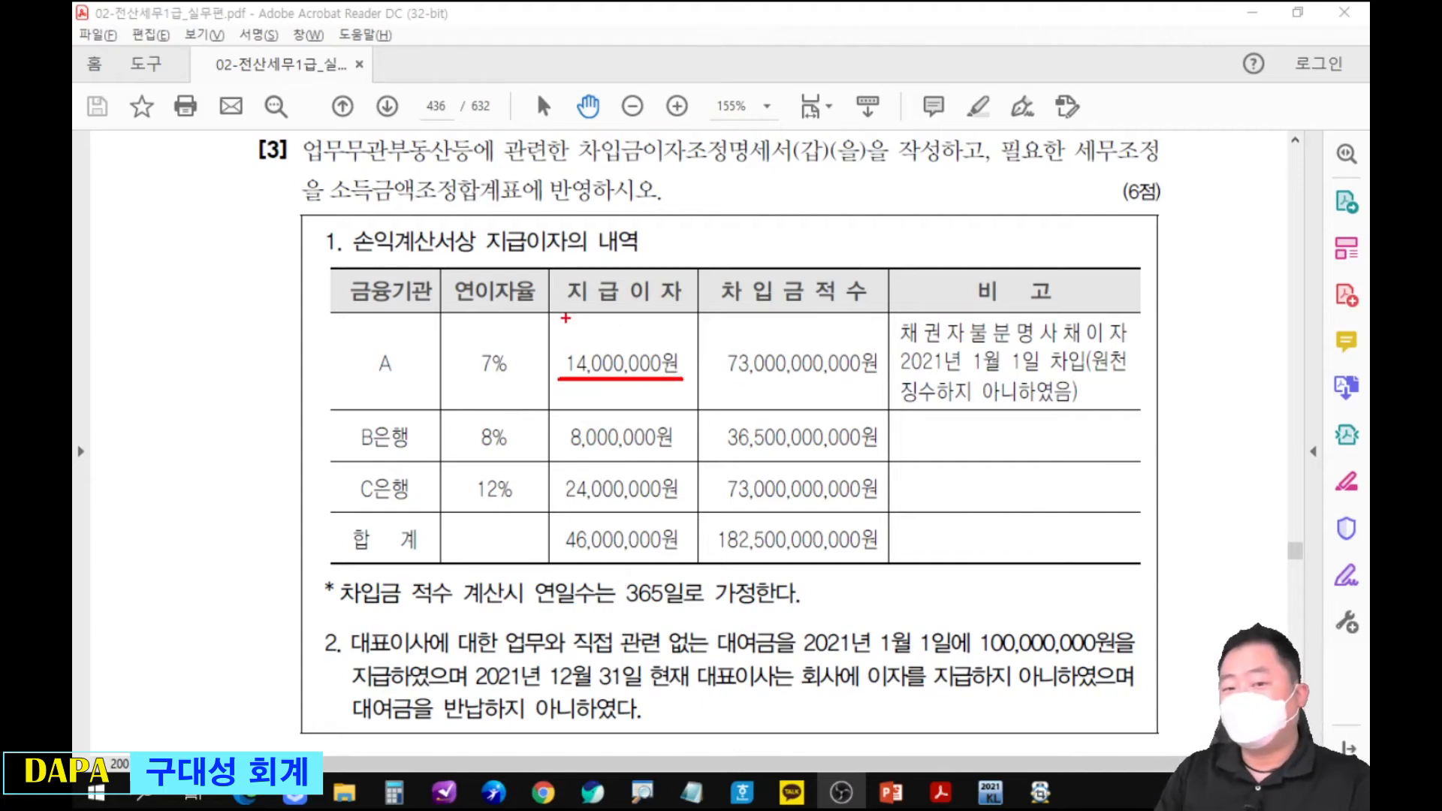
drag(891, 307, 919, 351)
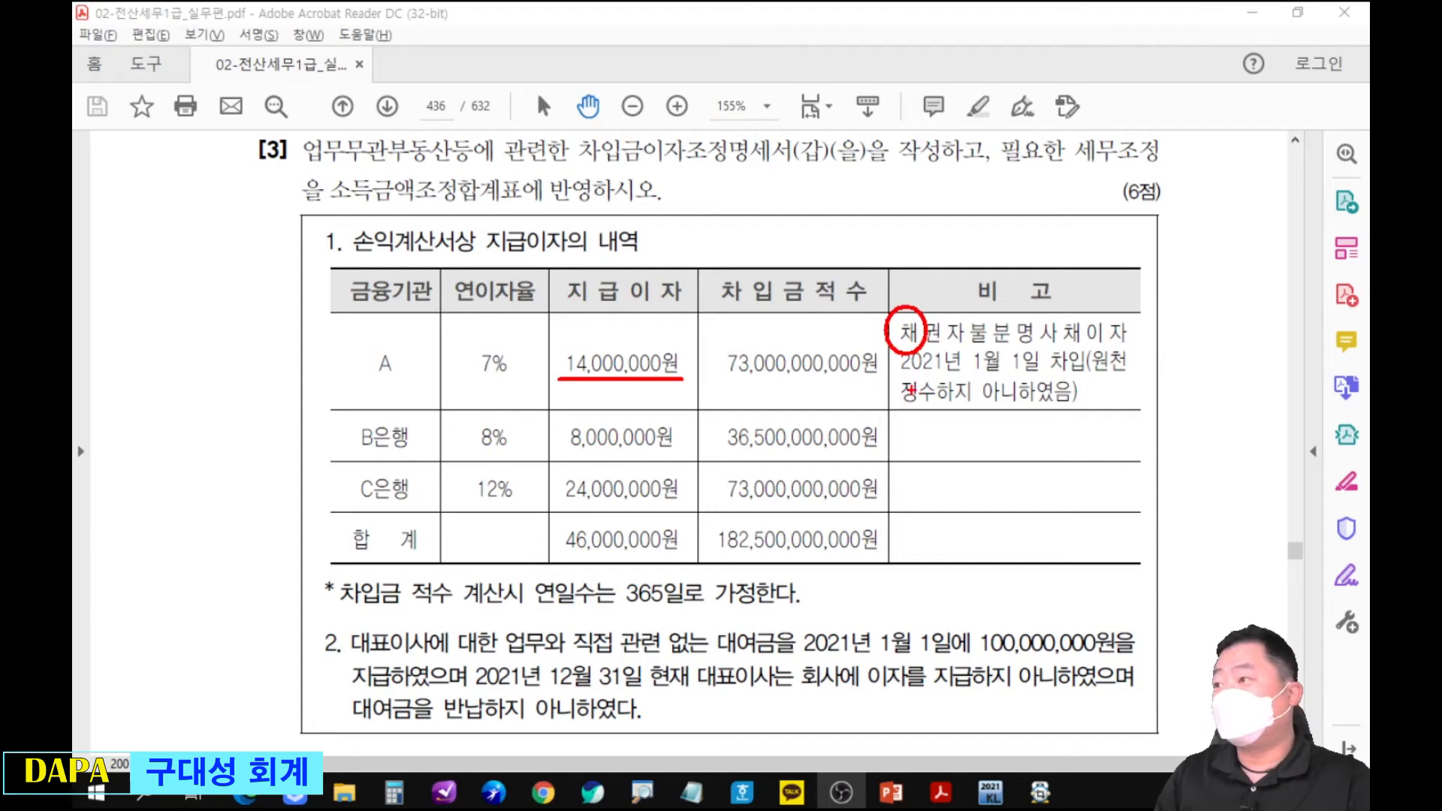
mouse_move(557, 314)
mouse_down()
mouse_move(559, 338)
mouse_move(583, 323)
mouse_move(584, 352)
mouse_move(638, 315)
mouse_move(673, 346)
mouse_up()
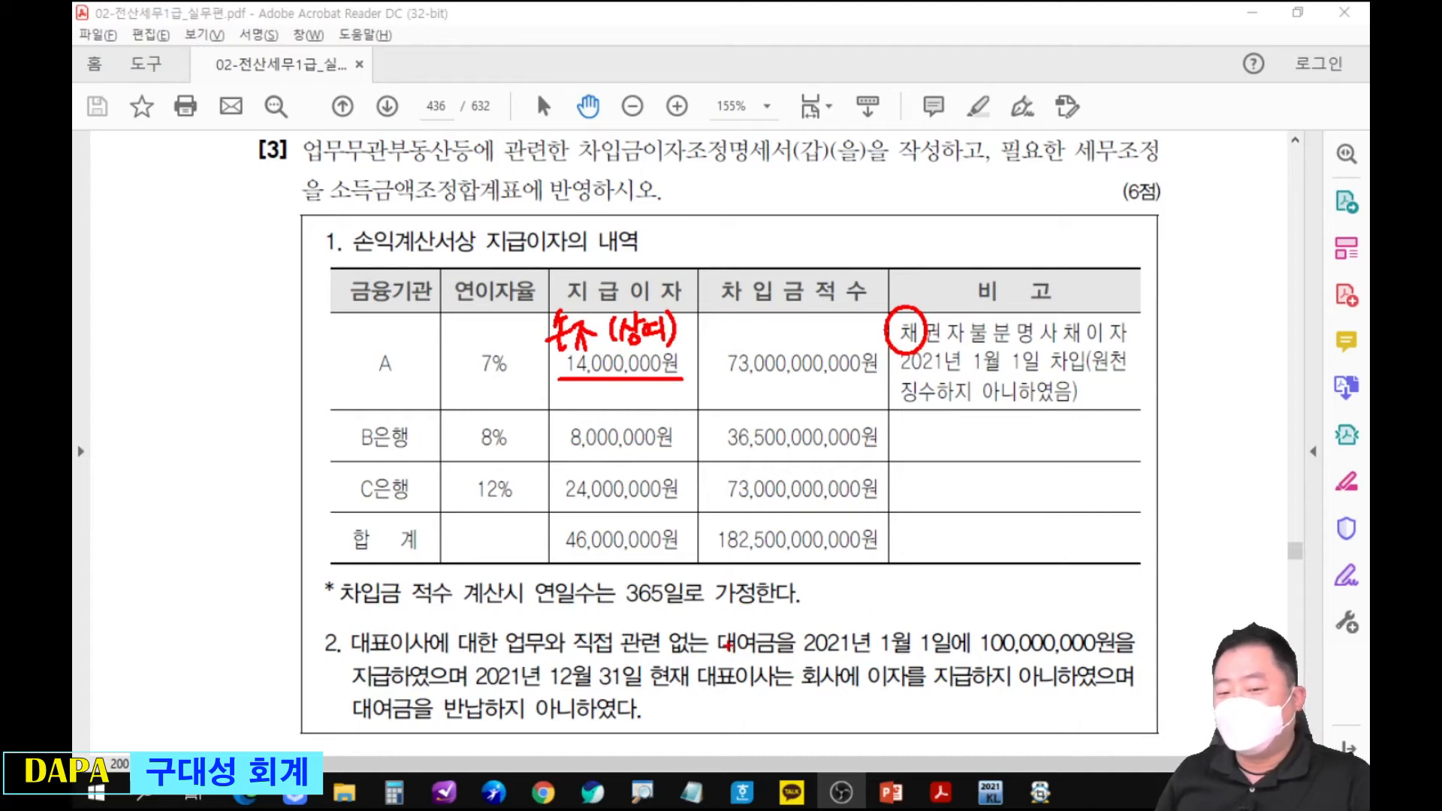
Circle the 차입금적수 total, mark the 2021년 1월 1일 loan of 100,000,000원 with an arrow toward that total, and clear the annotations.
mouse_move(717, 514)
mouse_down()
mouse_move(710, 556)
mouse_move(845, 510)
mouse_up()
drag(897, 571, 896, 570)
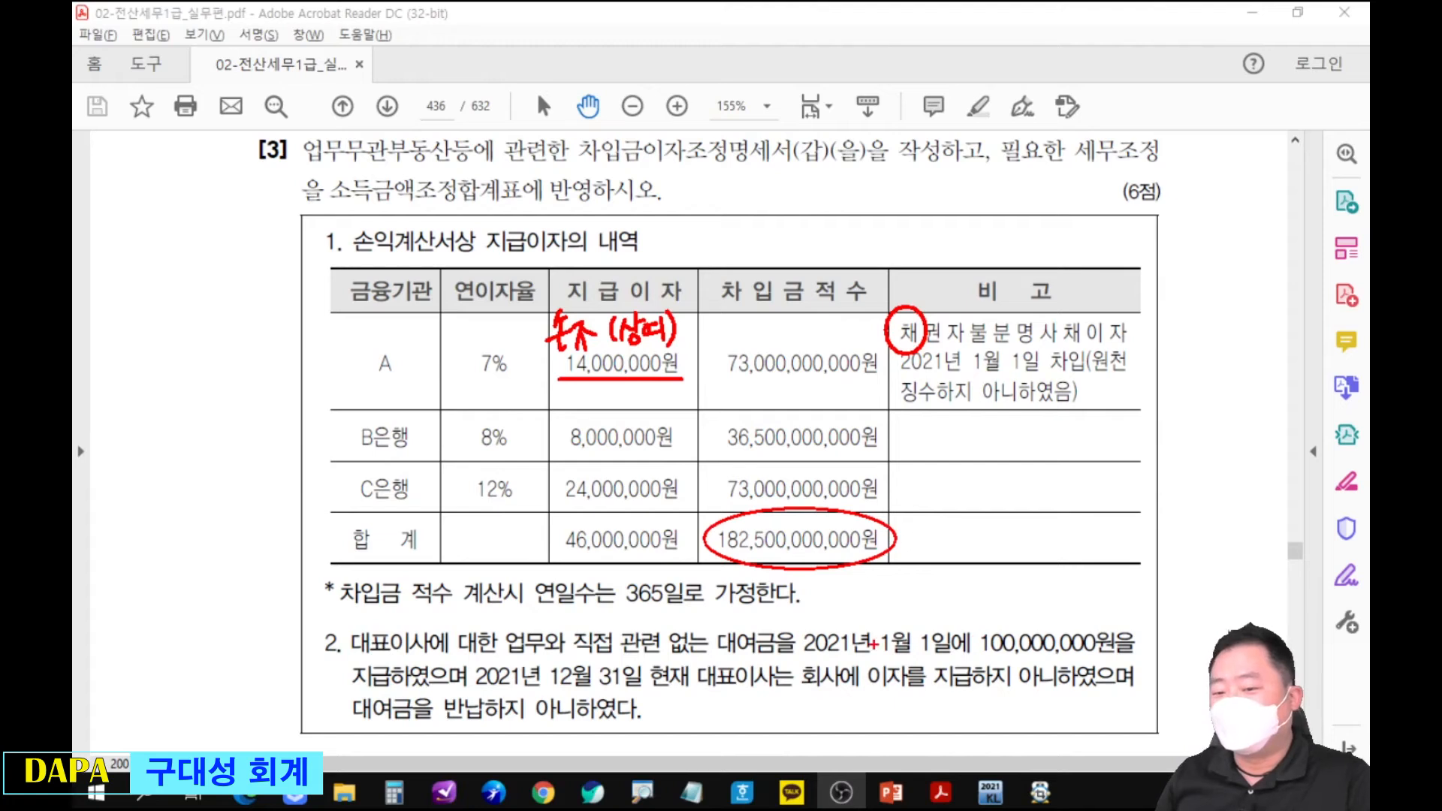
mouse_move(797, 655)
mouse_down()
mouse_move(981, 654)
mouse_move(1045, 610)
mouse_move(1103, 639)
mouse_move(992, 655)
mouse_move(904, 509)
mouse_up()
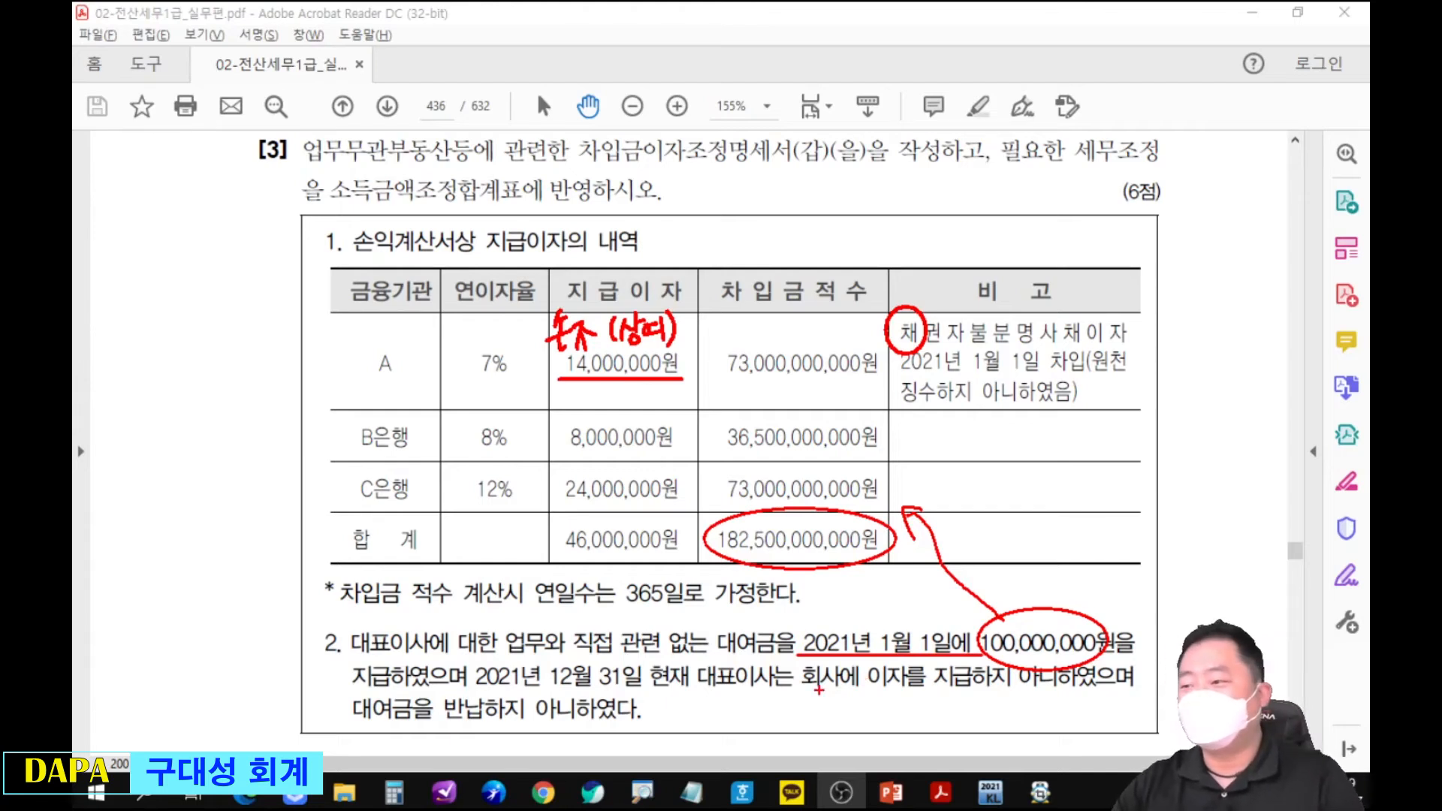
key(Escape)
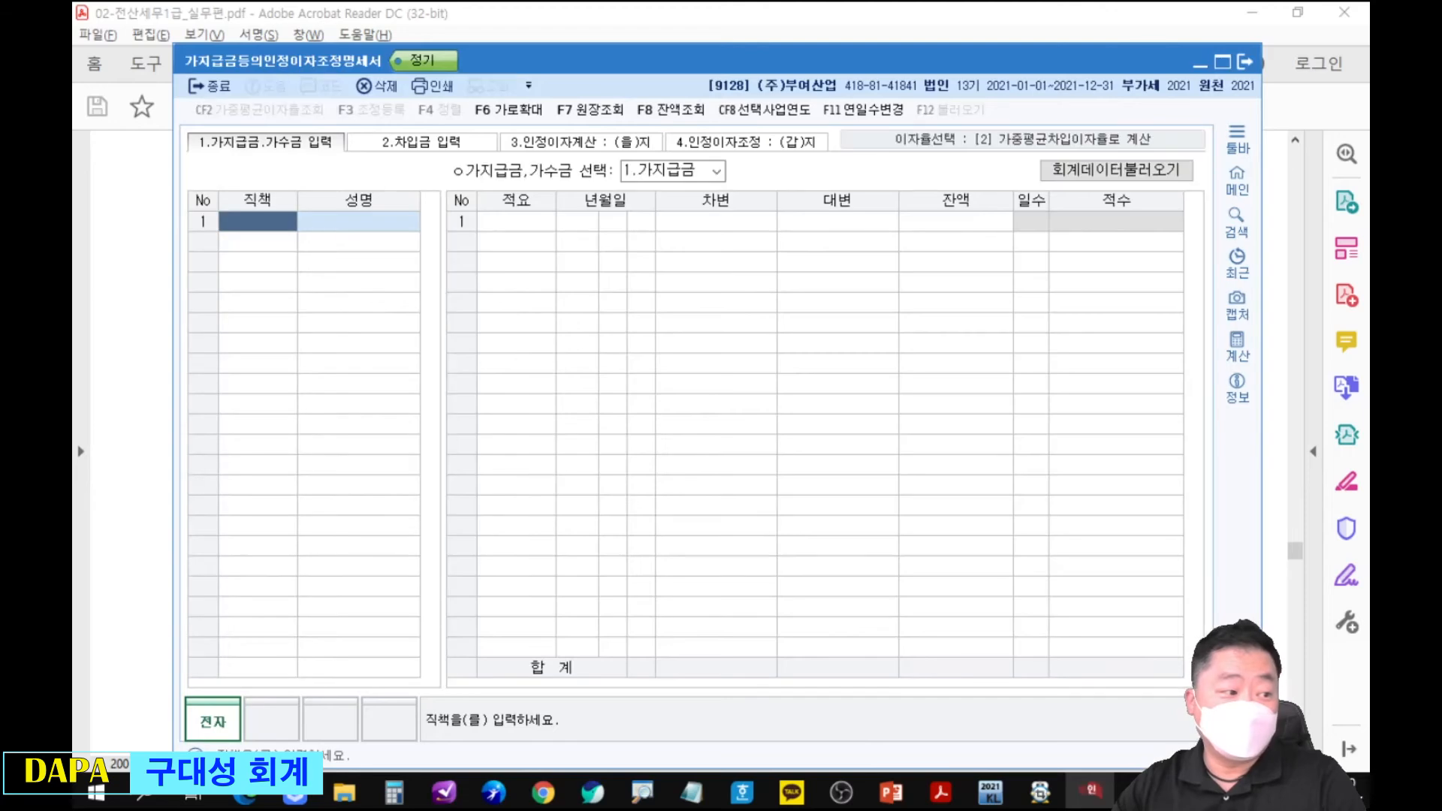
Switch to 업무무관부동산등에관련한차입금이자조정명세서 for company 9128 and show the 가지급금 section of 적수입력(을).
drag(722, 62, 763, 23)
click(1221, 86)
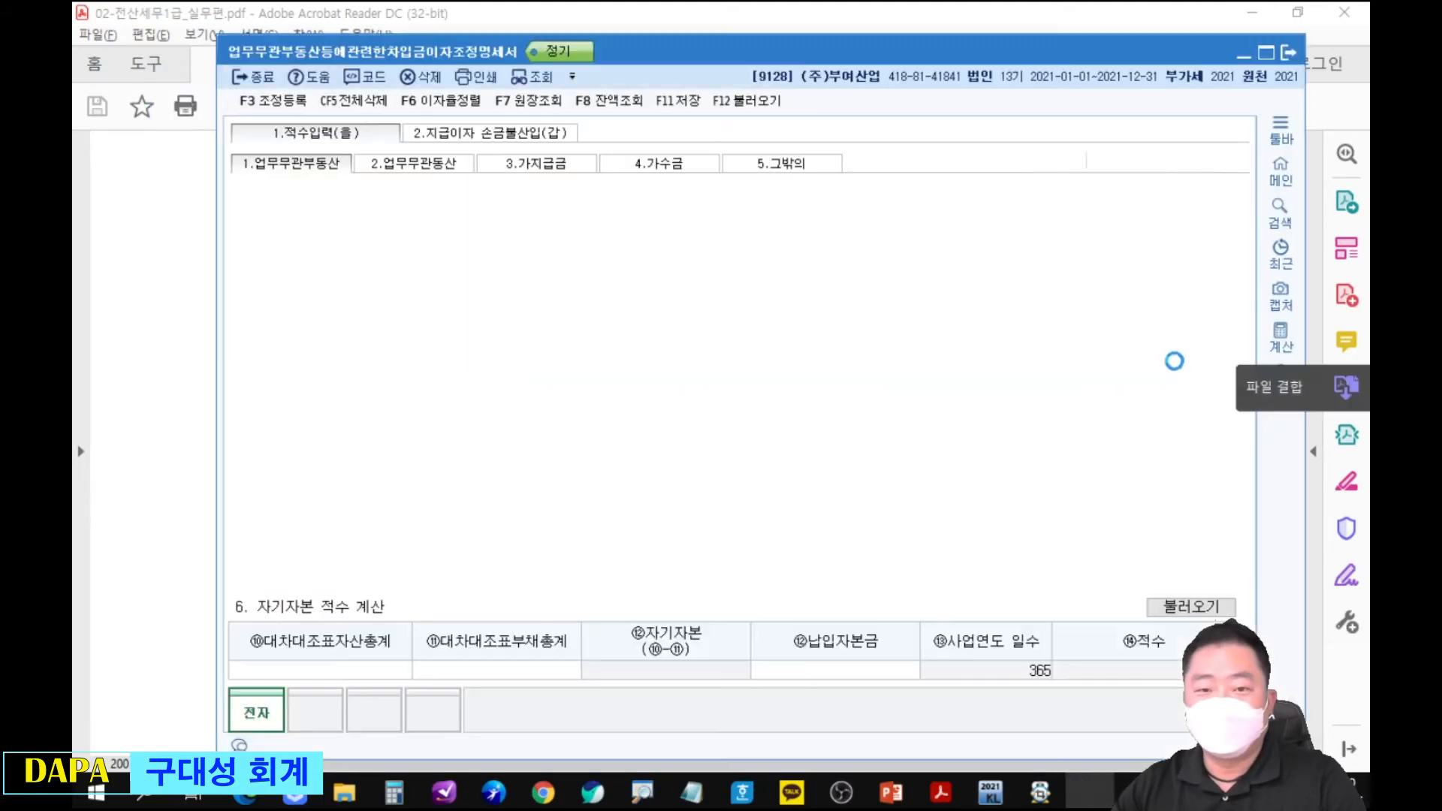
click(569, 168)
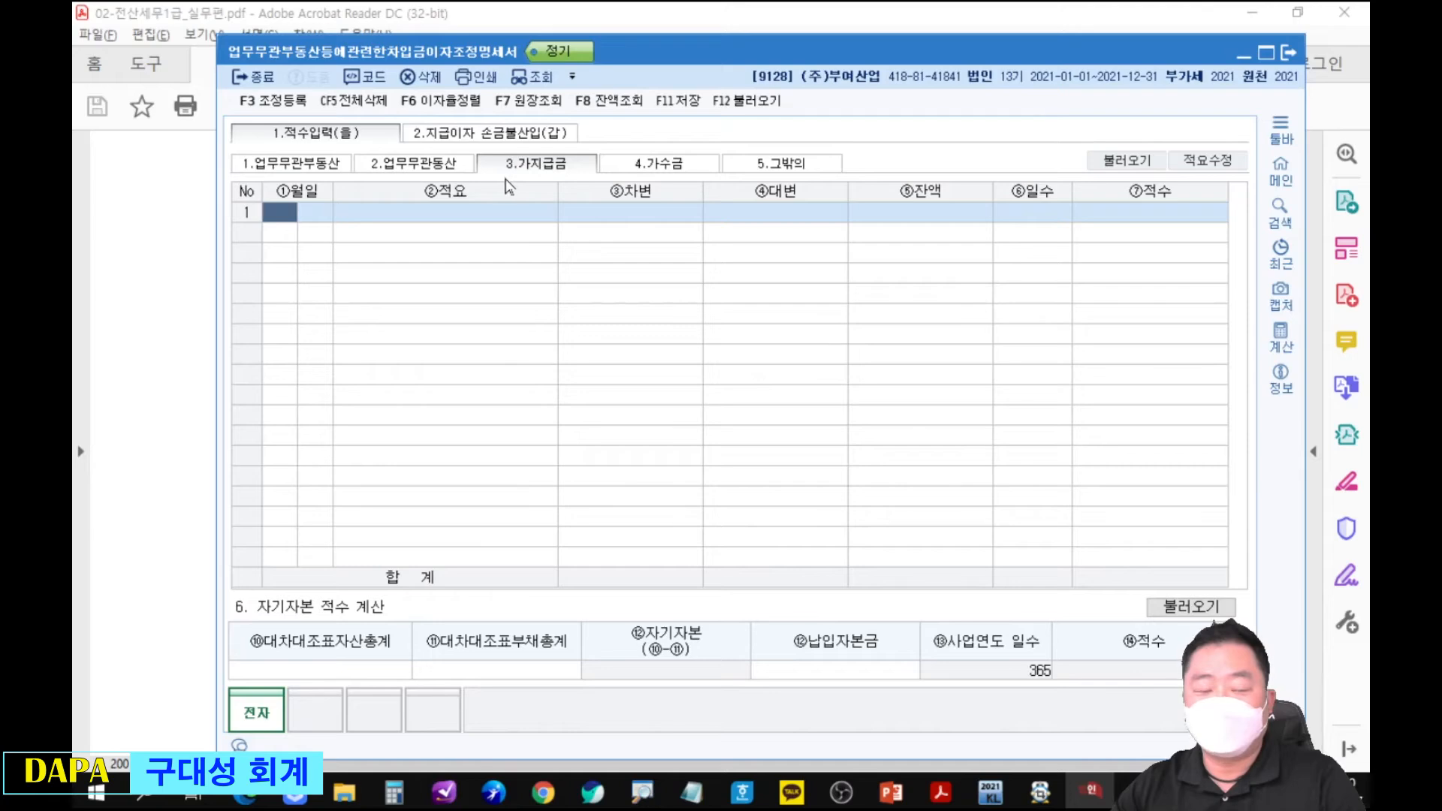
Enter the date 1월 1일 and the 적요 지급 in the first 가지급금 row.
text(1)
key(Return)
text(1)
key(Return)
text(1)
key(Return)
click(524, 218)
text(2)
key(Return)
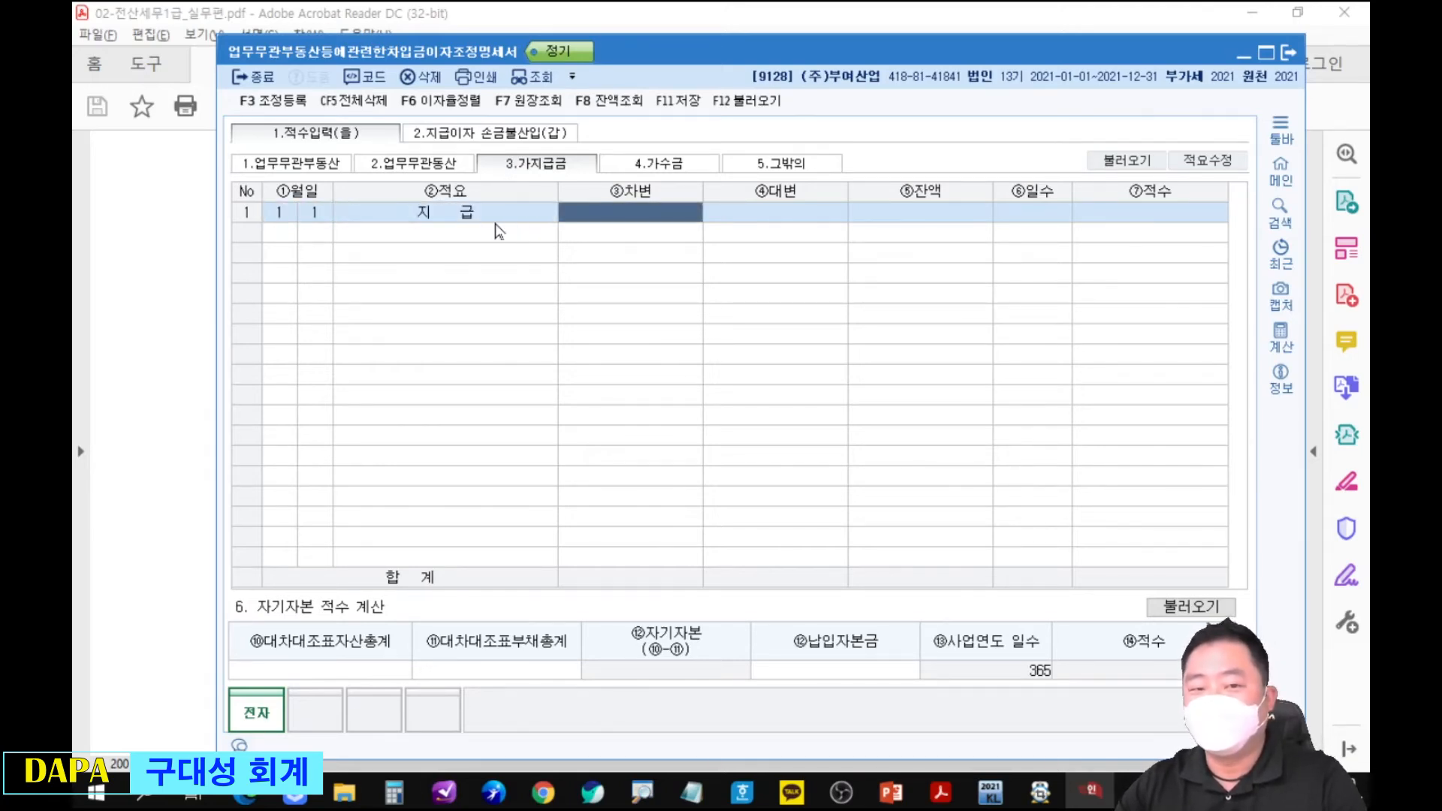
Consult the loan amount in the PDF and enter 100,000,000 as the 차변 of the first 가지급금 row.
drag(687, 57, 696, 603)
click(706, 569)
scroll(863, 454, down, 5)
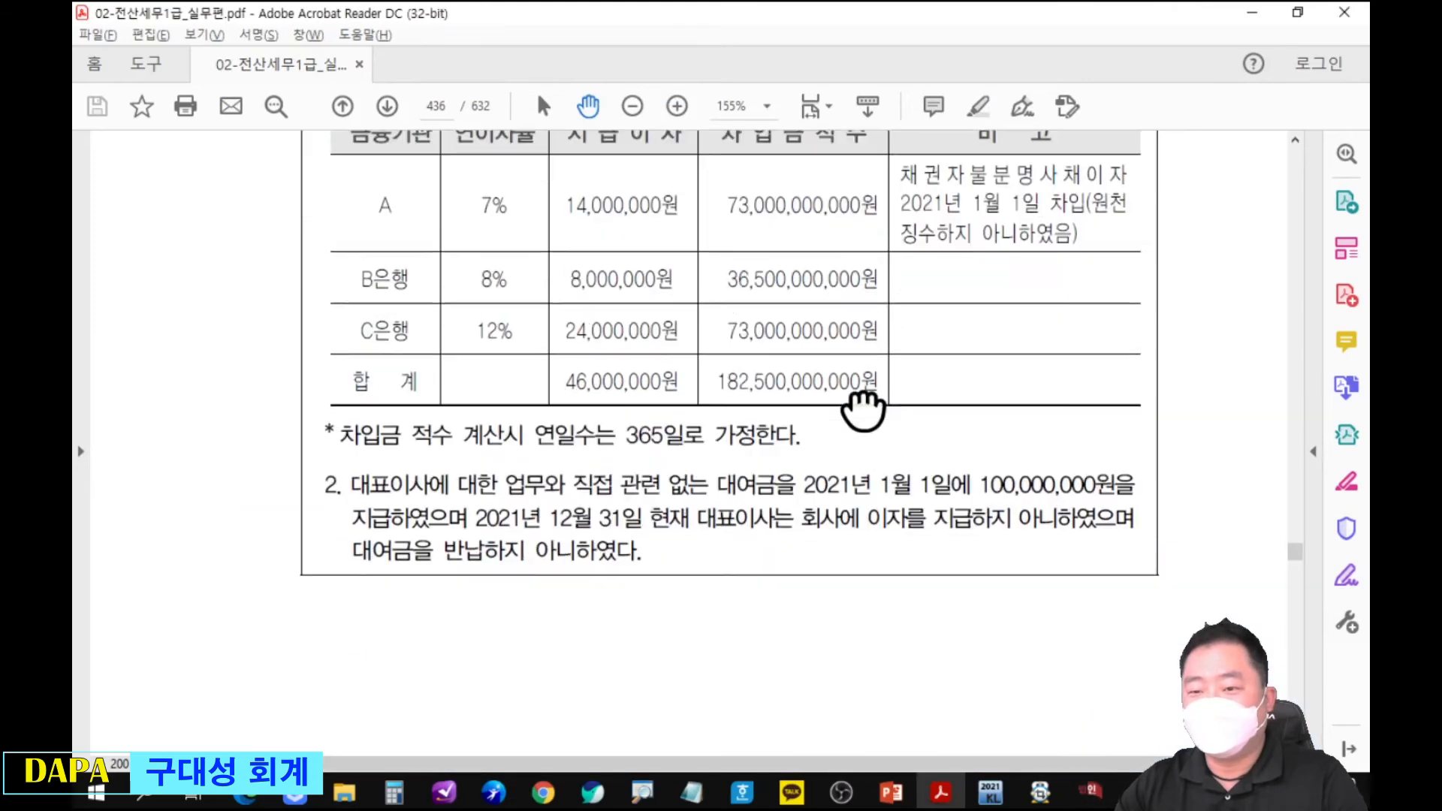
key(alt+Tab)
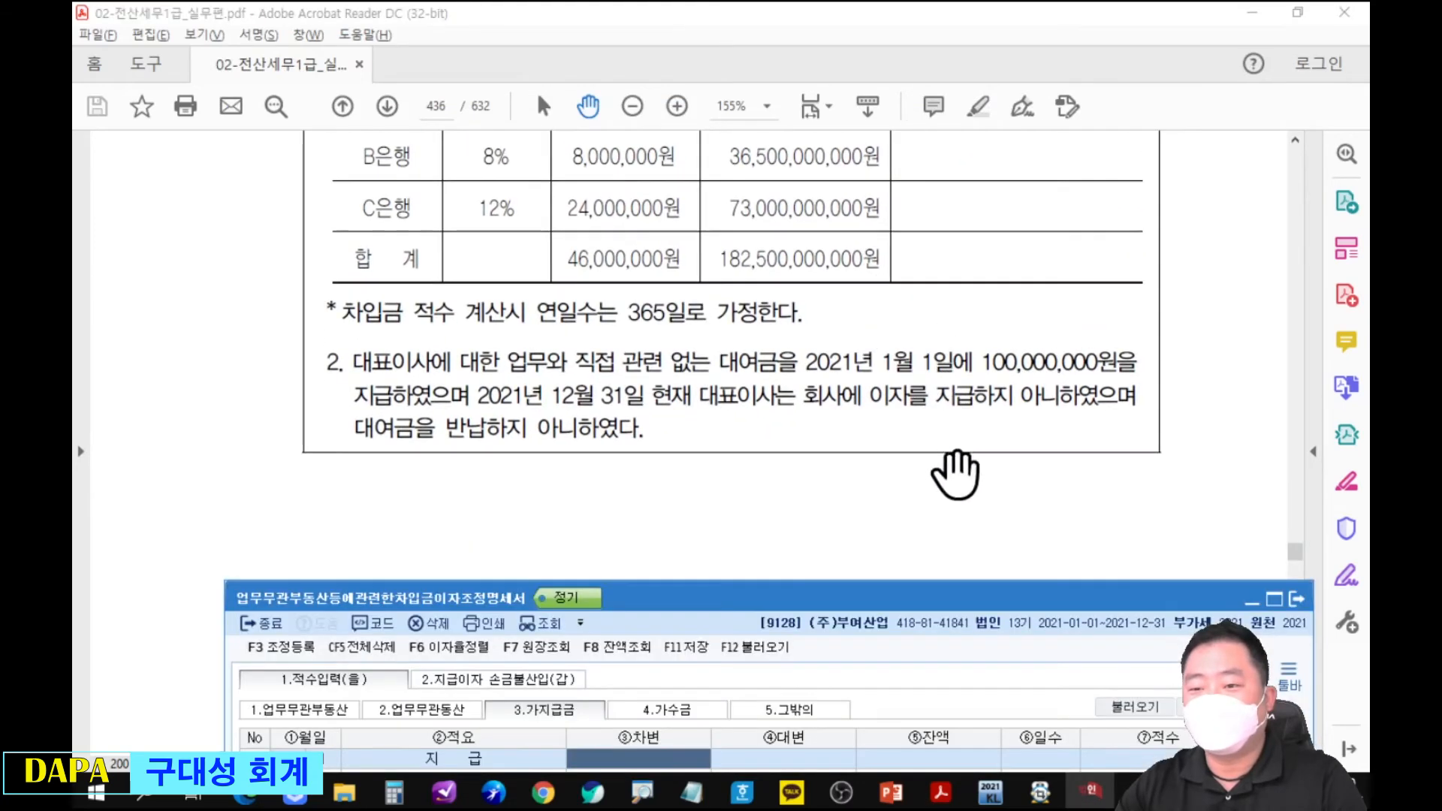
drag(966, 508, 965, 222)
text(0)
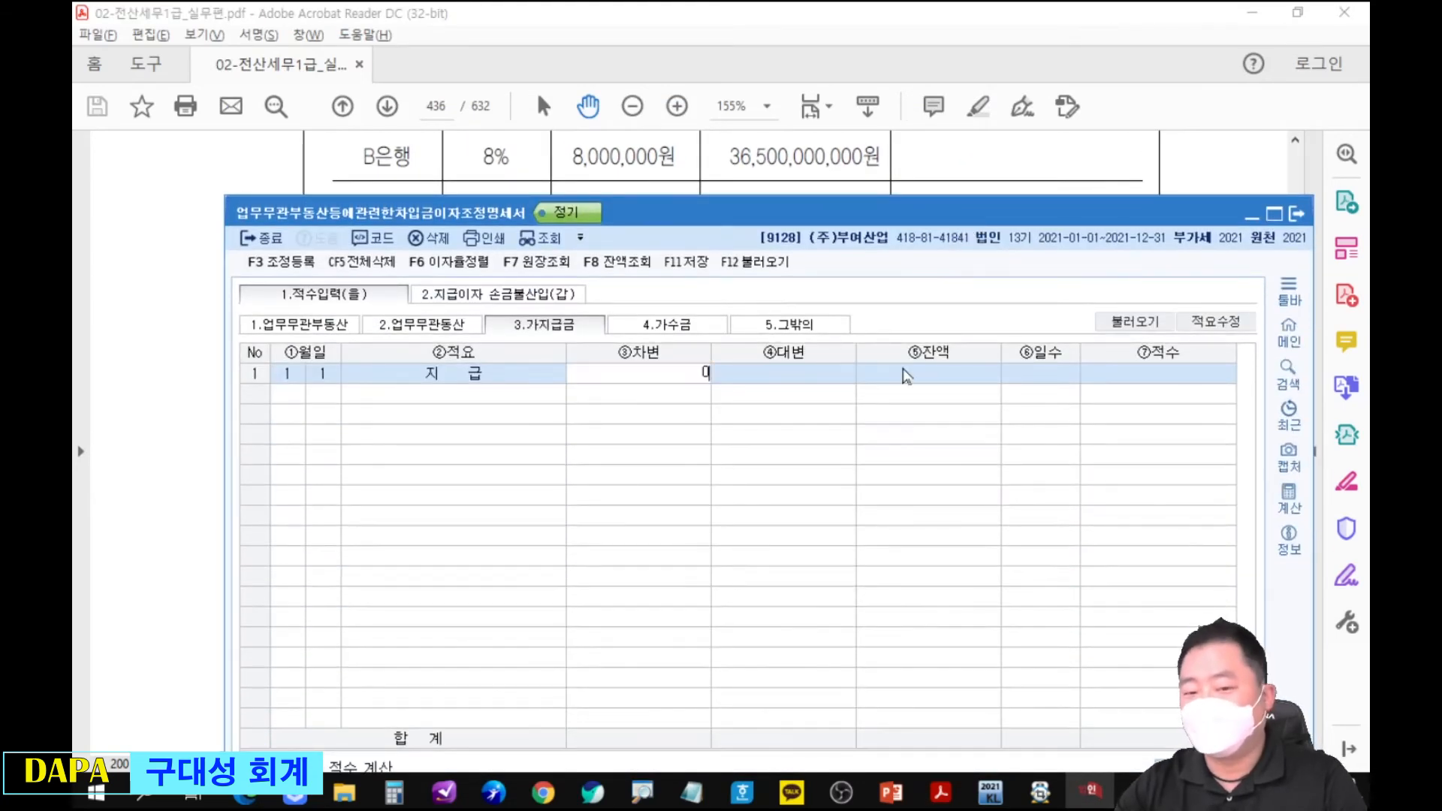
text(00000000)
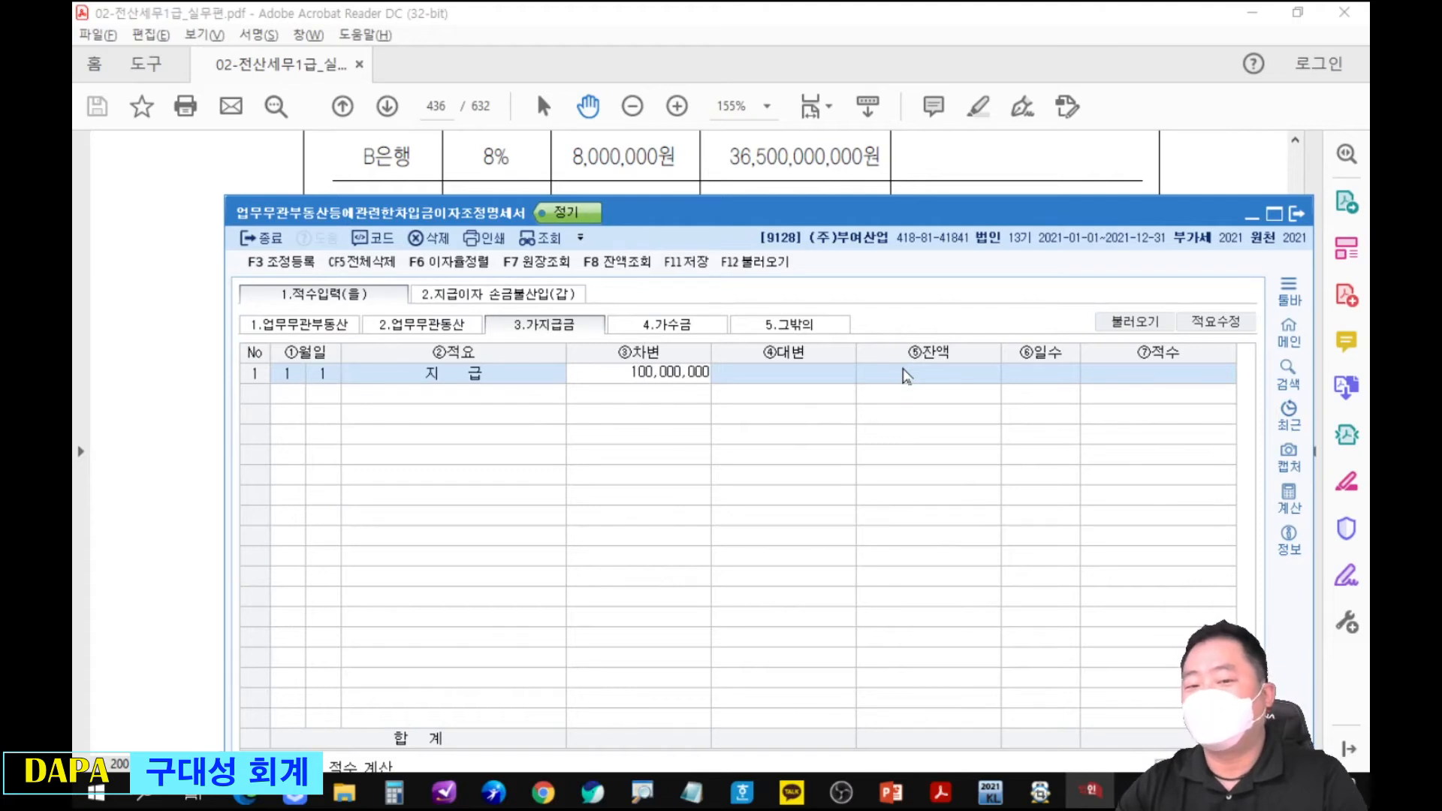
key(Return)
key(Return)
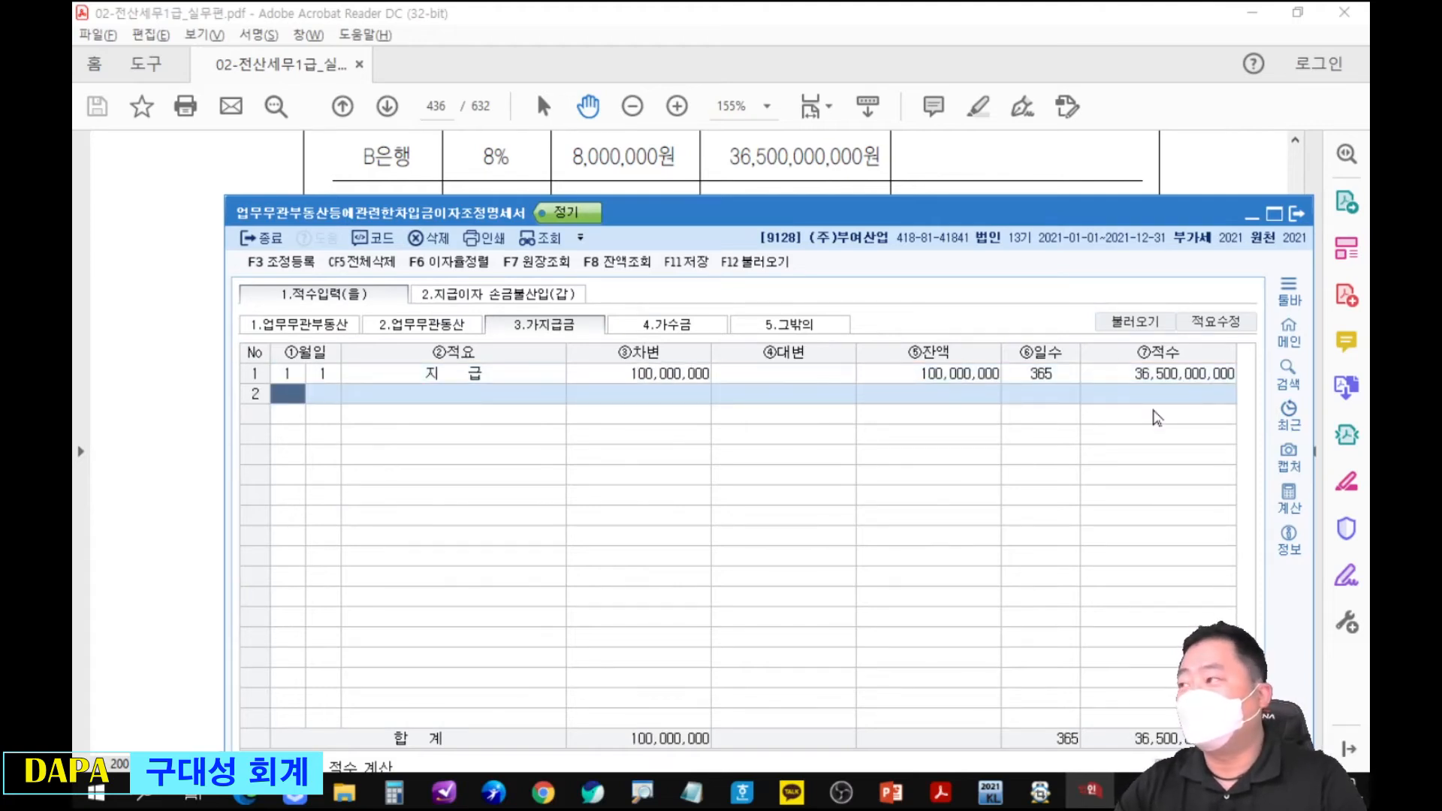
Trace the 가지급금 적수 with a circle and arrow, switch to 지급이자 손금불산입(갑), underline the carried-over amount, and clear the markings.
mouse_move(1133, 352)
mouse_down()
mouse_move(1277, 405)
mouse_move(1243, 320)
mouse_up()
mouse_move(1198, 425)
mouse_down()
mouse_move(489, 441)
mouse_move(360, 311)
mouse_move(447, 300)
mouse_move(424, 295)
mouse_move(406, 340)
mouse_up()
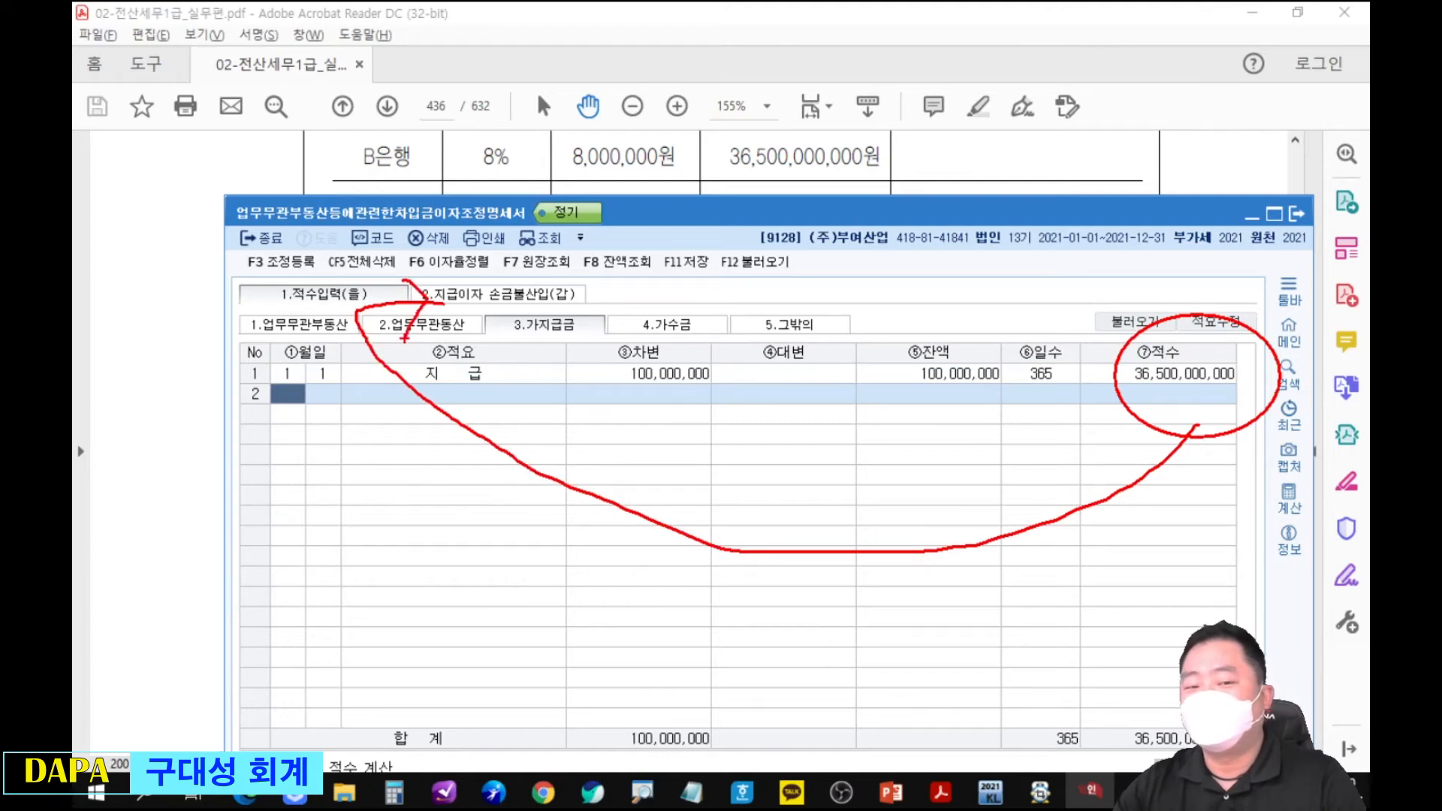
key(Escape)
click(484, 294)
mouse_move(602, 346)
mouse_down()
mouse_move(733, 428)
mouse_move(661, 347)
mouse_up()
key(Escape)
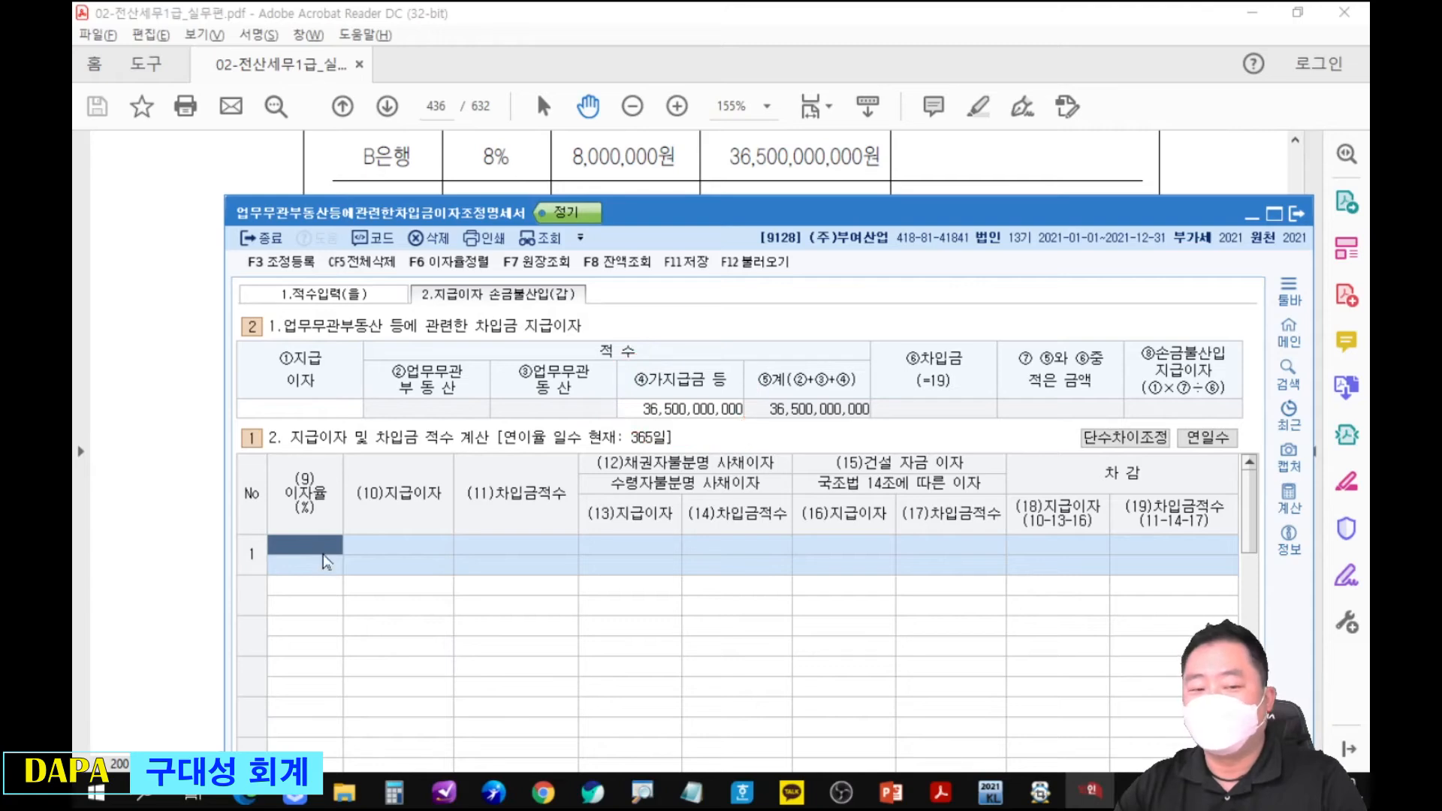
Enter row 1 with 이자율 7% and 지급이자 14,000,000, assigning 14,000,000 to 채권자불분명 사채이자.
drag(617, 206, 628, 271)
drag(689, 220, 716, 342)
key(alt+Tab)
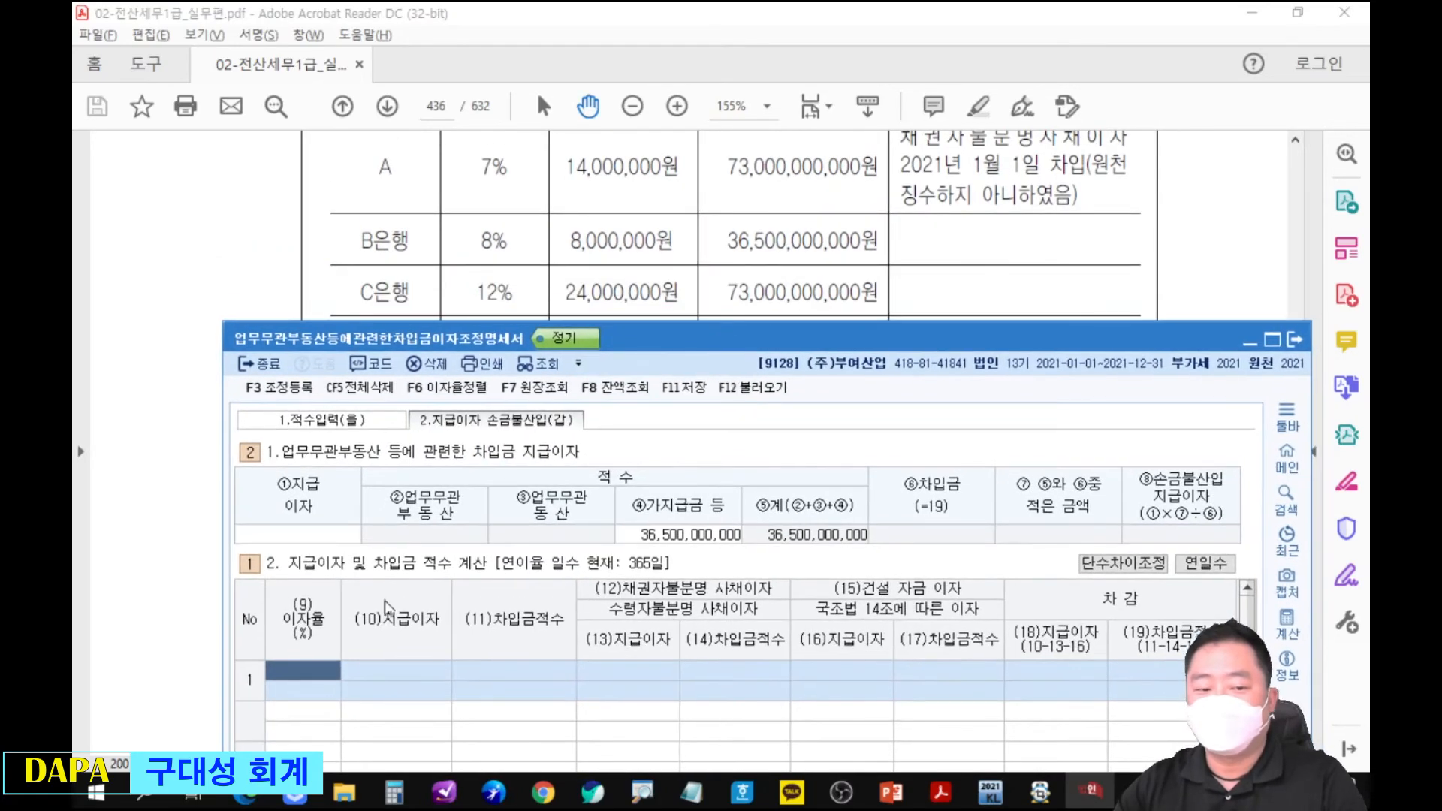
text(7)
key(Return)
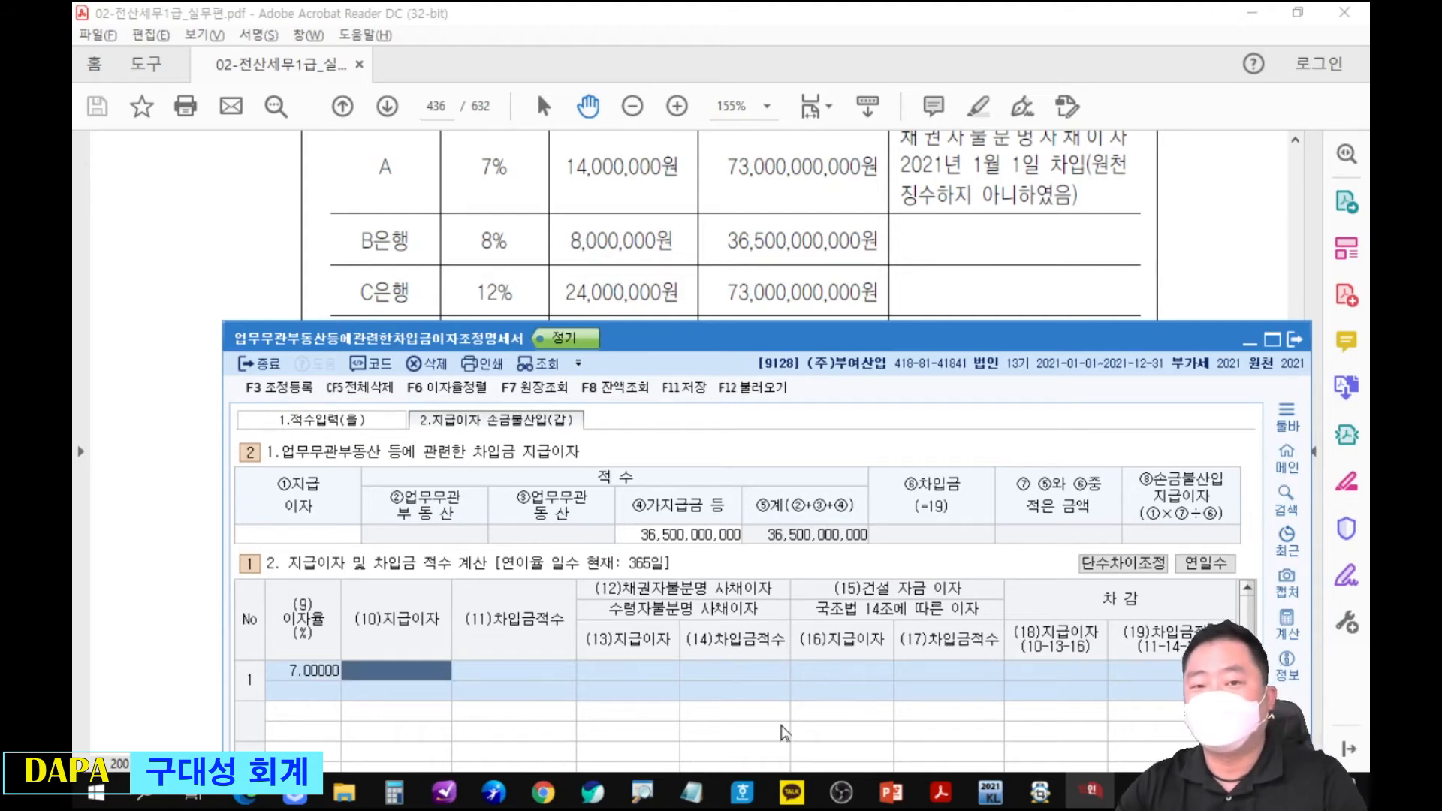
text(14000000)
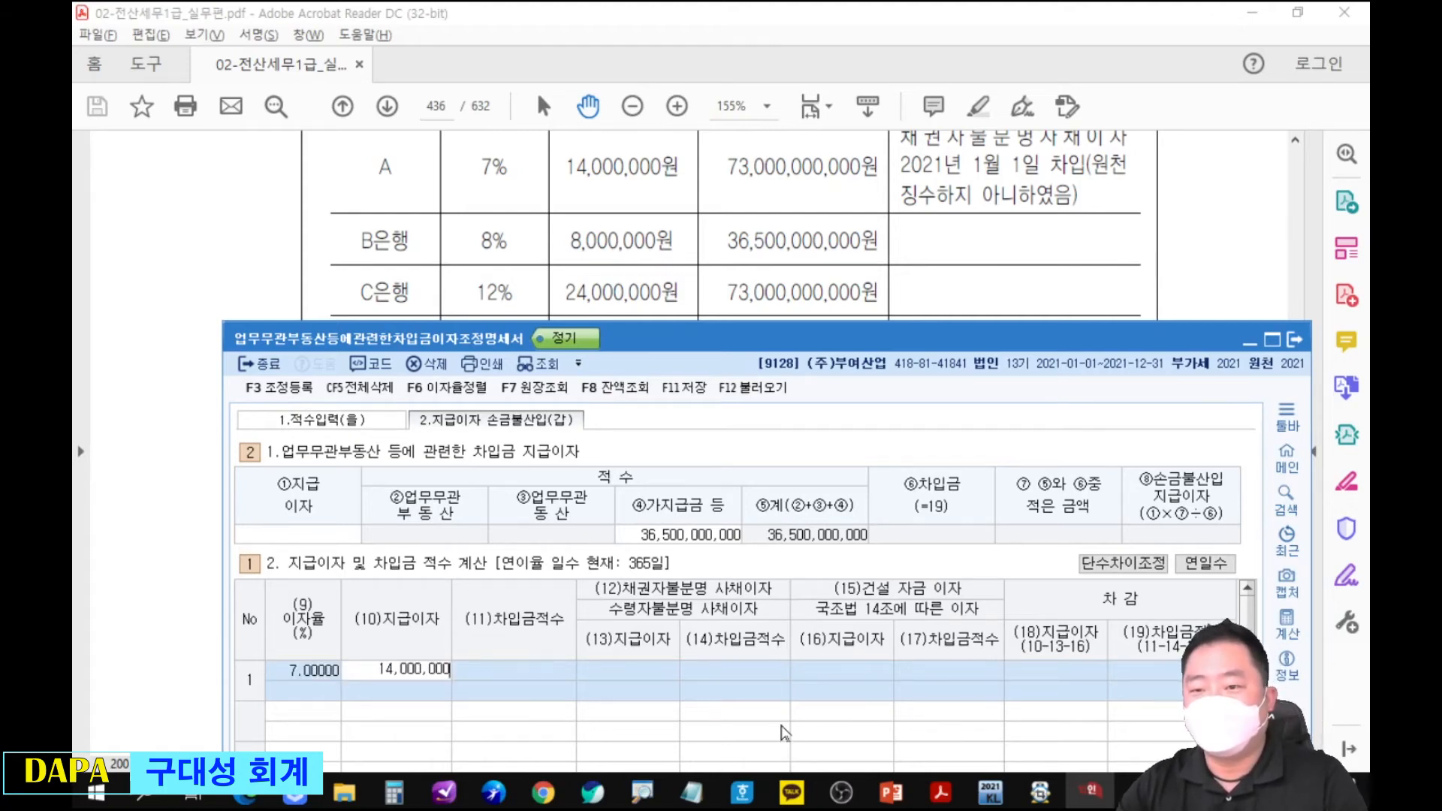
key(Return)
key(Return)
text(14000000)
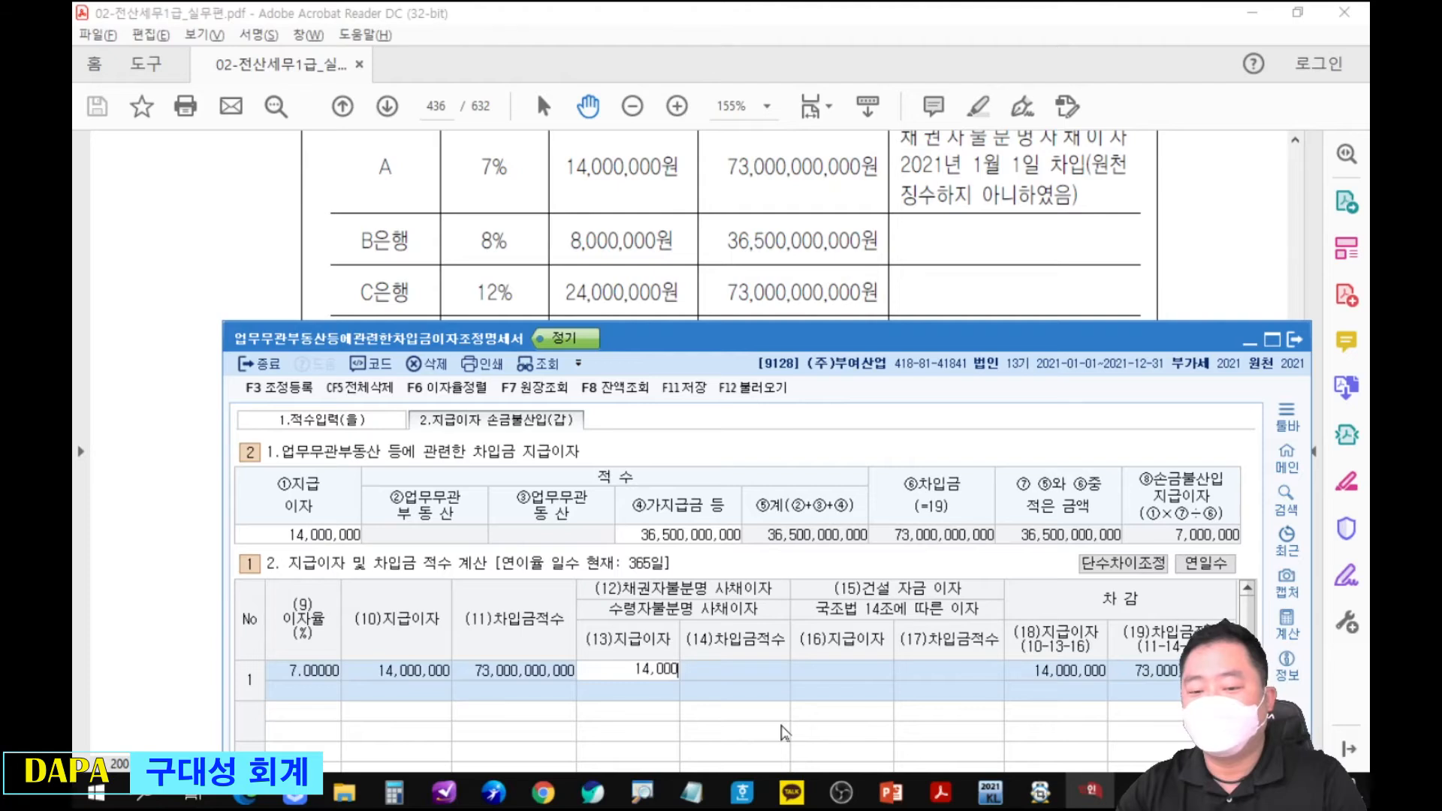
key(Return)
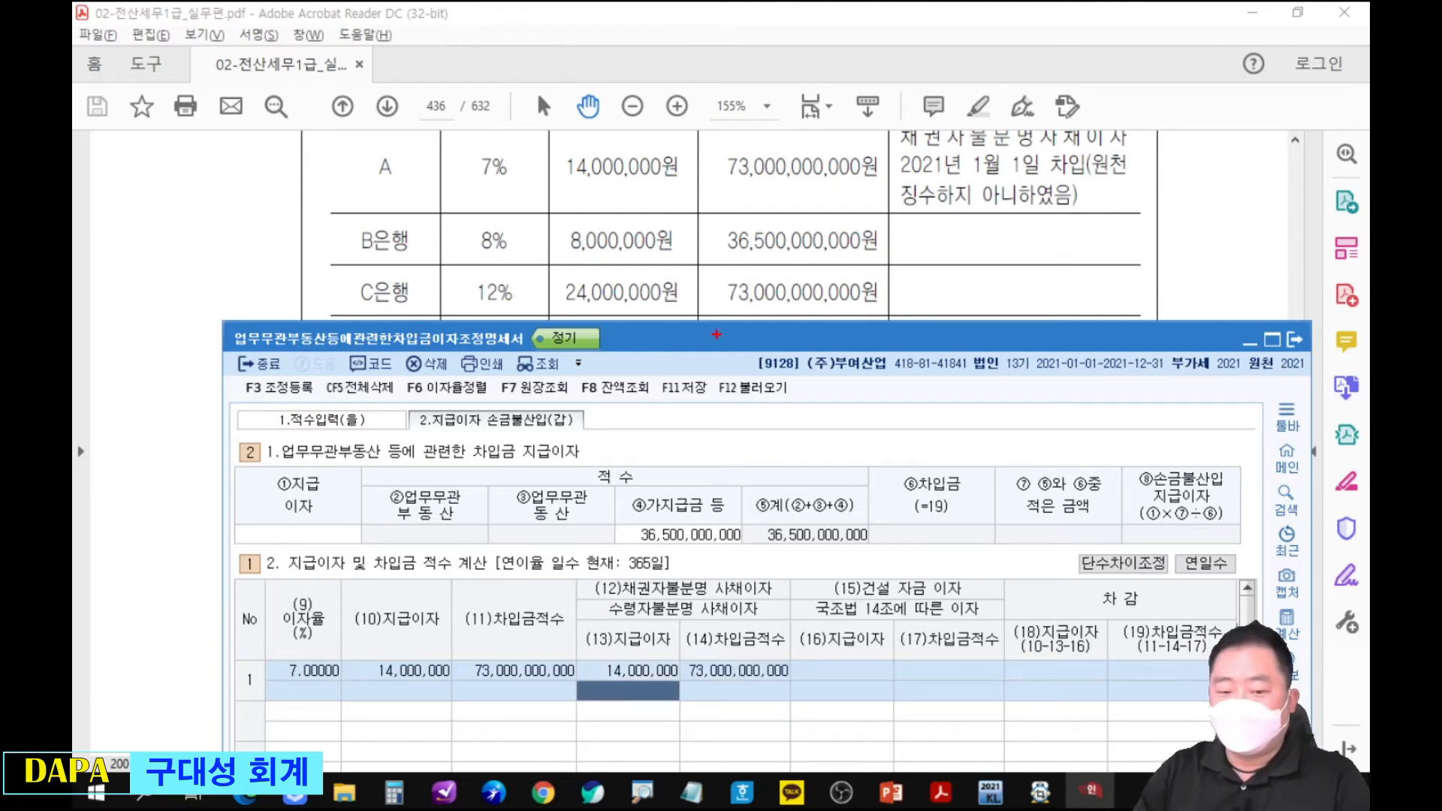
Draw red arrows from the 채권자불분명, 수령자불분명 and 건설 자금 이자 headings to their entry lines in row 1.
mouse_move(586, 586)
mouse_down()
mouse_move(580, 653)
mouse_move(599, 633)
mouse_up()
mouse_move(767, 609)
mouse_down()
mouse_move(794, 661)
mouse_move(774, 691)
mouse_up()
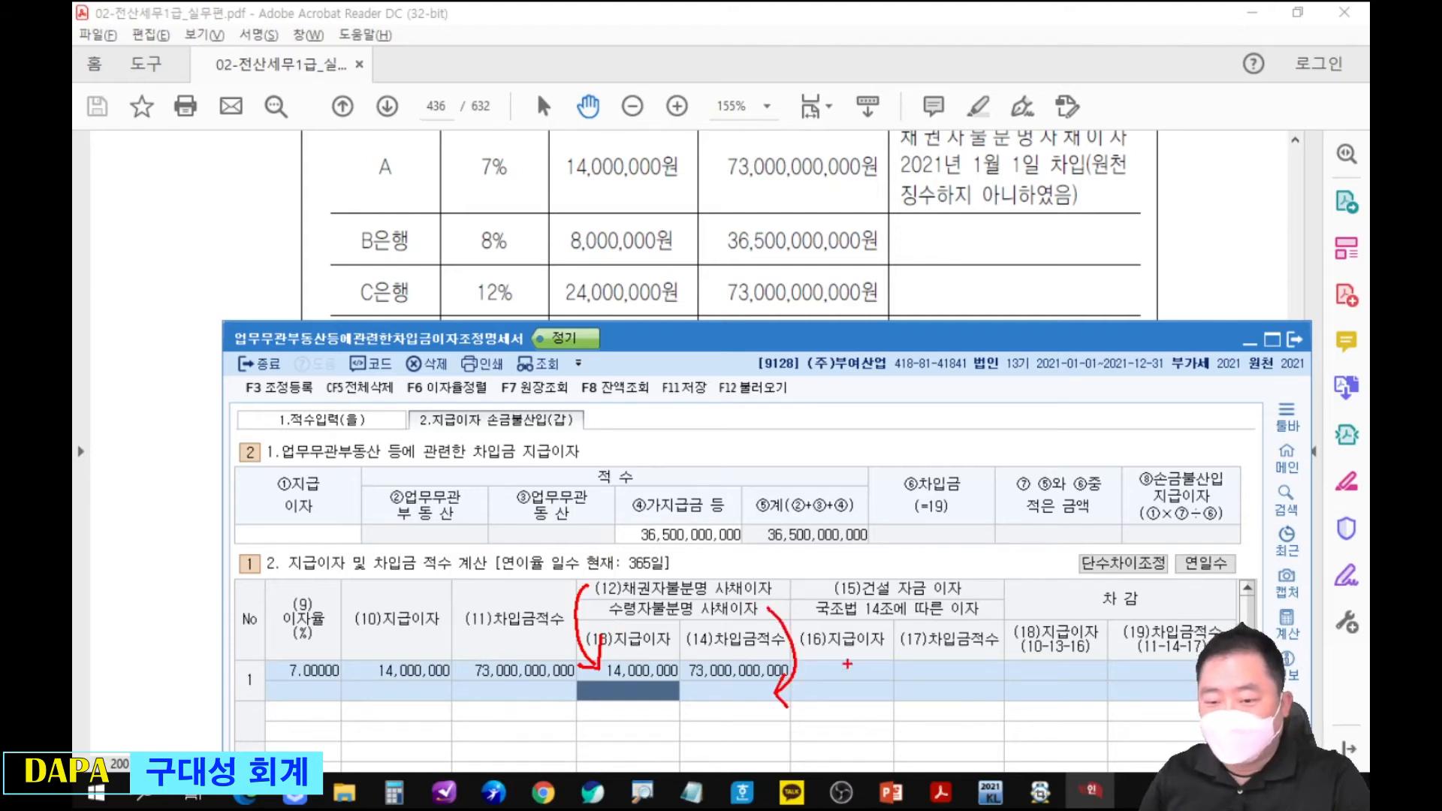
mouse_move(836, 597)
mouse_down()
mouse_move(820, 638)
mouse_move(834, 668)
mouse_move(847, 638)
mouse_up()
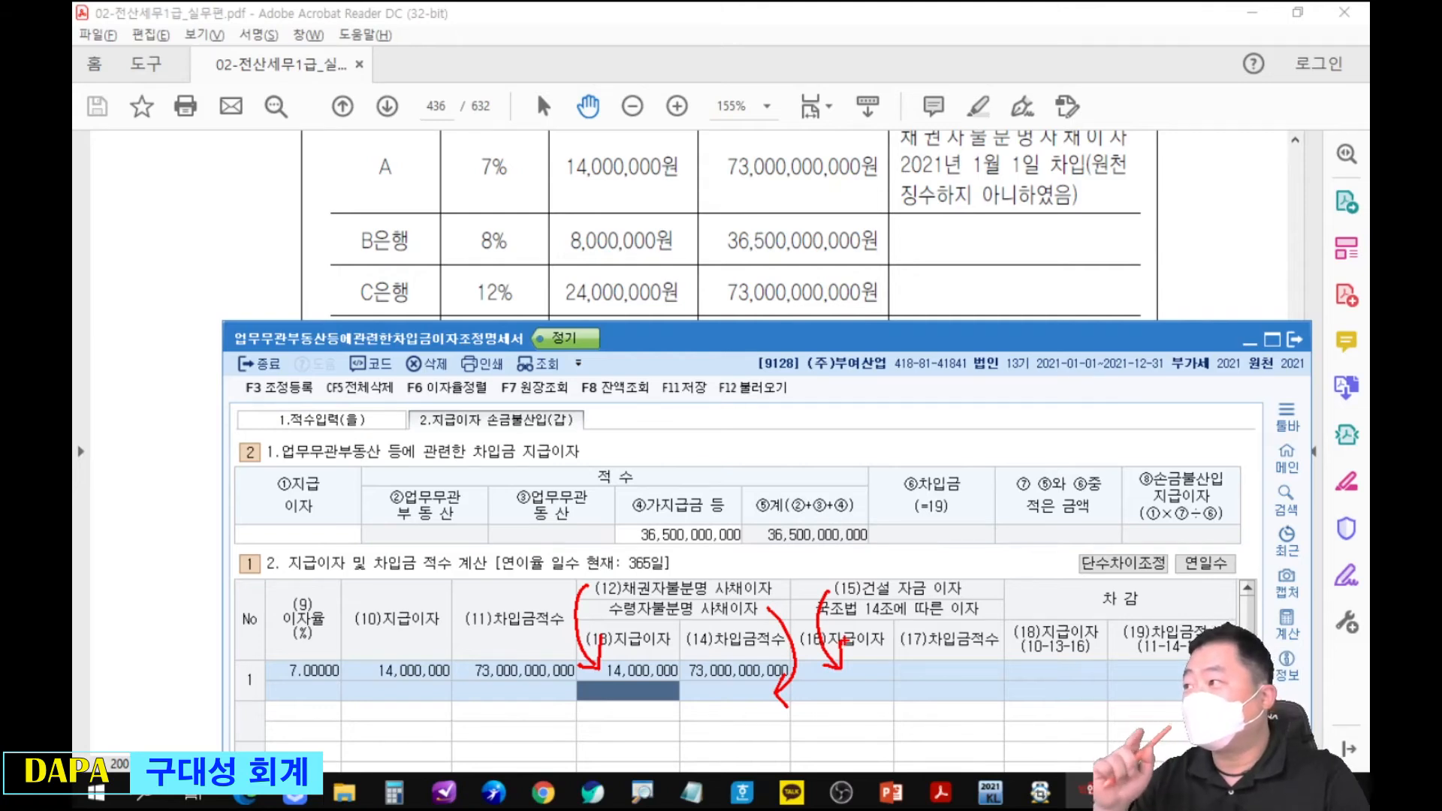
Clear the red arrows and enter row 2 with 이자율 8% and 지급이자 8,000,000.
key(Escape)
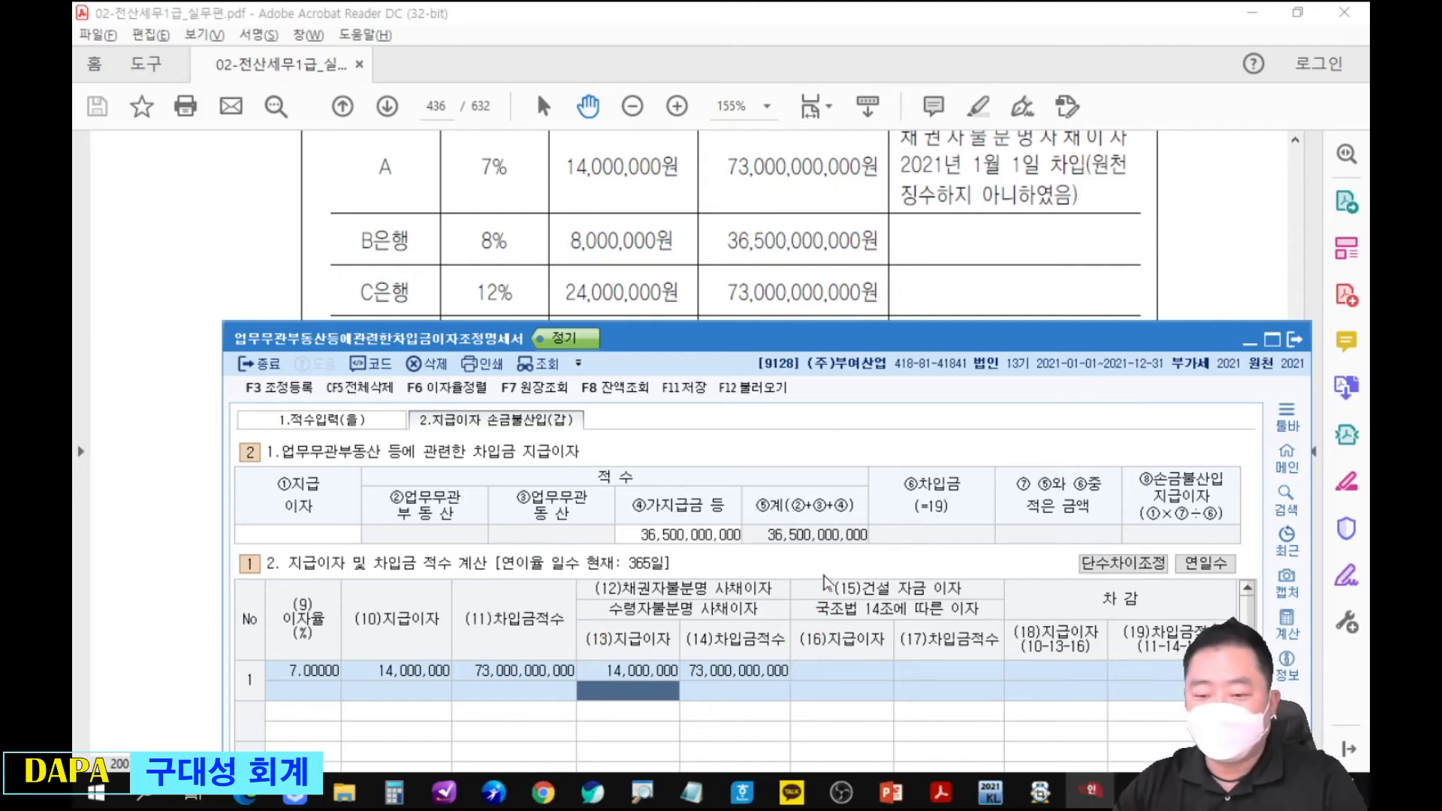
key(Return)
key(Return)
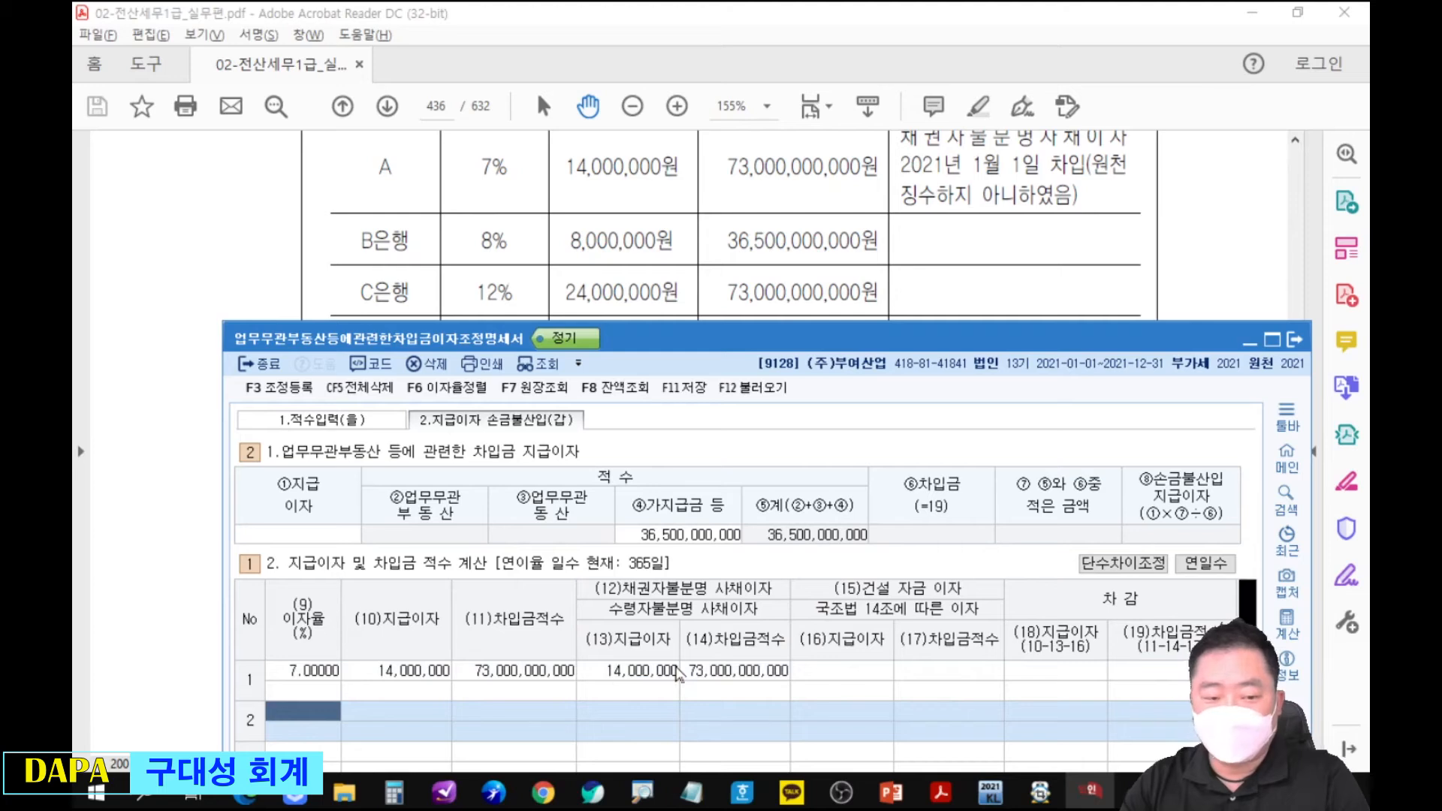
text(8)
key(Return)
text(8,000,000)
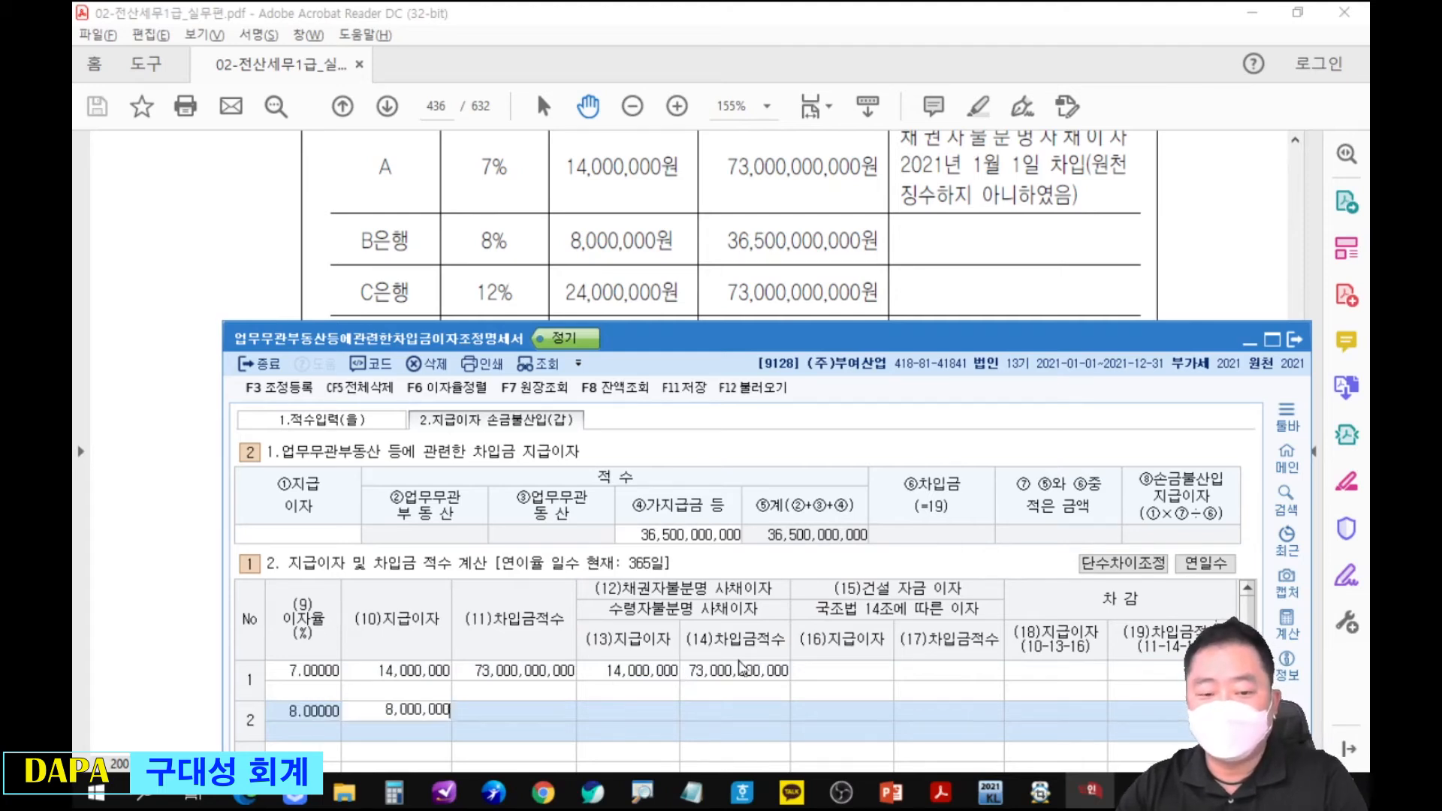
key(Return)
key(Return)
key(Return)
key(Return)
key(Return)
Enter row 3 with 이자율 12% and 지급이자 24,000,000.
text(12)
key(Return)
text(24000000)
key(Return)
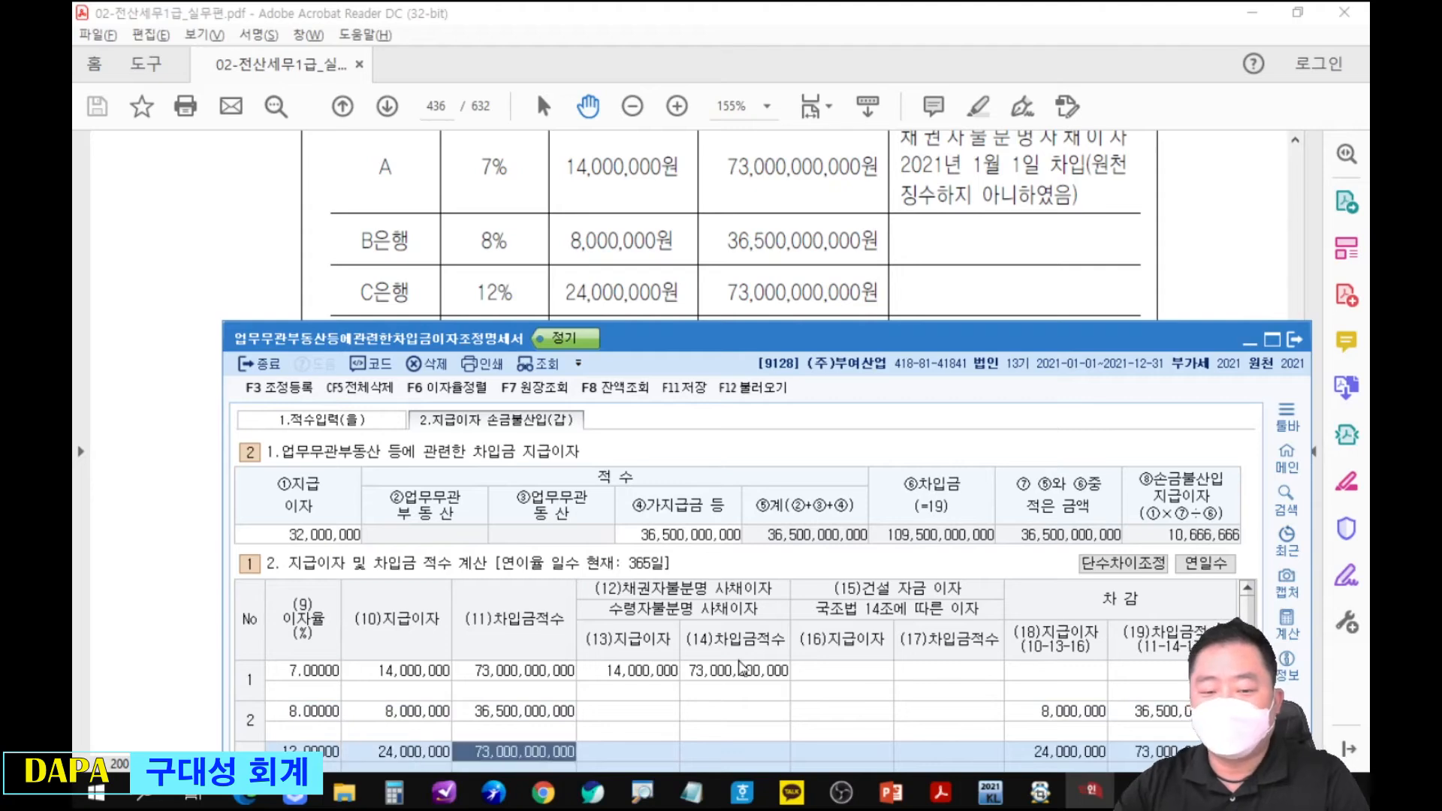
Reveal the whole form and trace with red circles and arrows how the 합계 amounts feed 차감, ①지급이자 and ⑥차입금.
drag(827, 338, 835, 52)
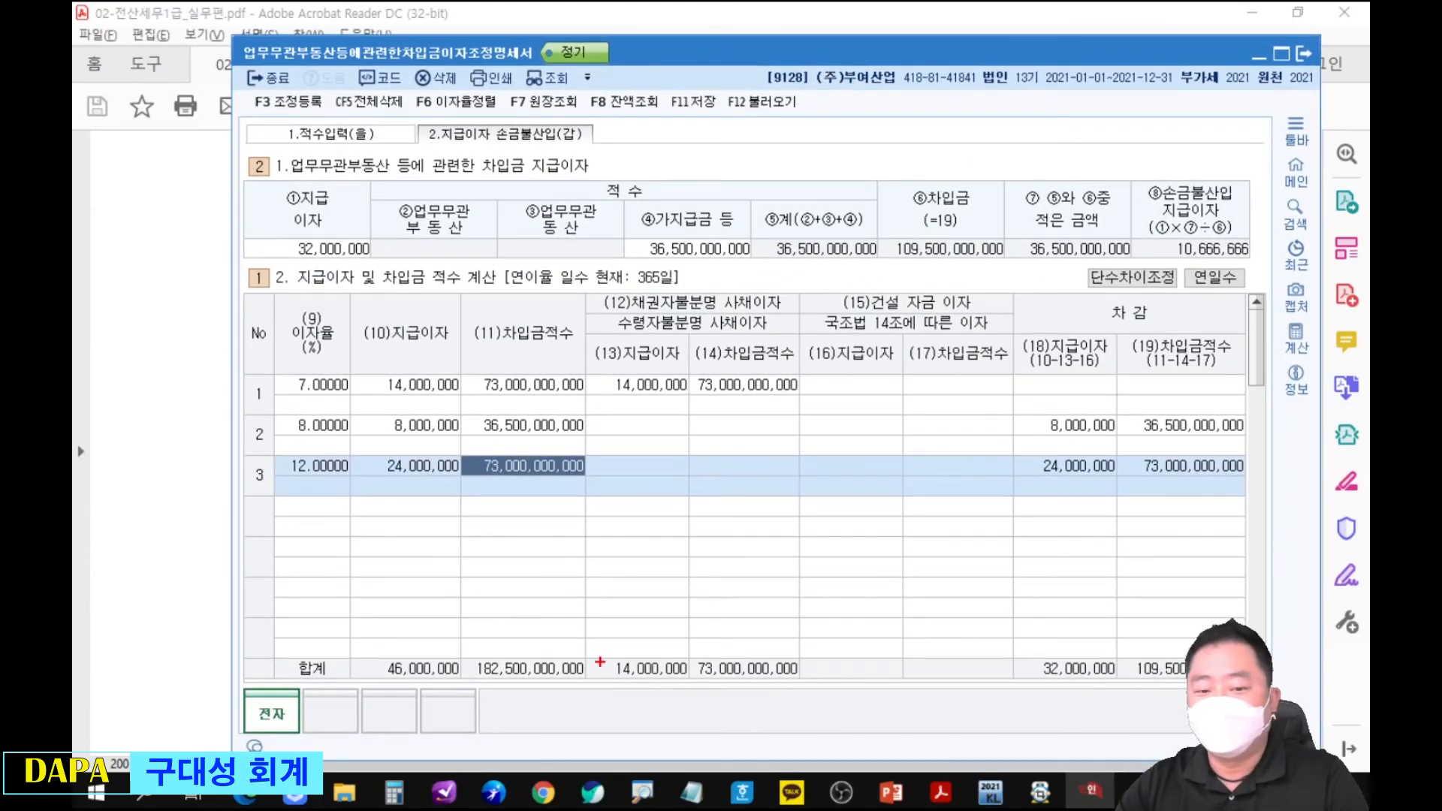
mouse_move(1167, 651)
mouse_down()
mouse_move(1030, 516)
mouse_move(933, 267)
mouse_move(969, 279)
mouse_up()
mouse_move(1047, 640)
mouse_down()
mouse_move(1029, 661)
mouse_move(1042, 632)
mouse_up()
mouse_move(383, 644)
mouse_down()
mouse_move(406, 710)
mouse_move(606, 388)
mouse_move(680, 360)
mouse_move(609, 409)
mouse_move(1020, 640)
mouse_move(991, 661)
mouse_up()
mouse_move(1071, 626)
mouse_down()
mouse_move(971, 484)
mouse_move(547, 289)
mouse_move(368, 269)
mouse_move(385, 301)
mouse_move(420, 244)
mouse_up()
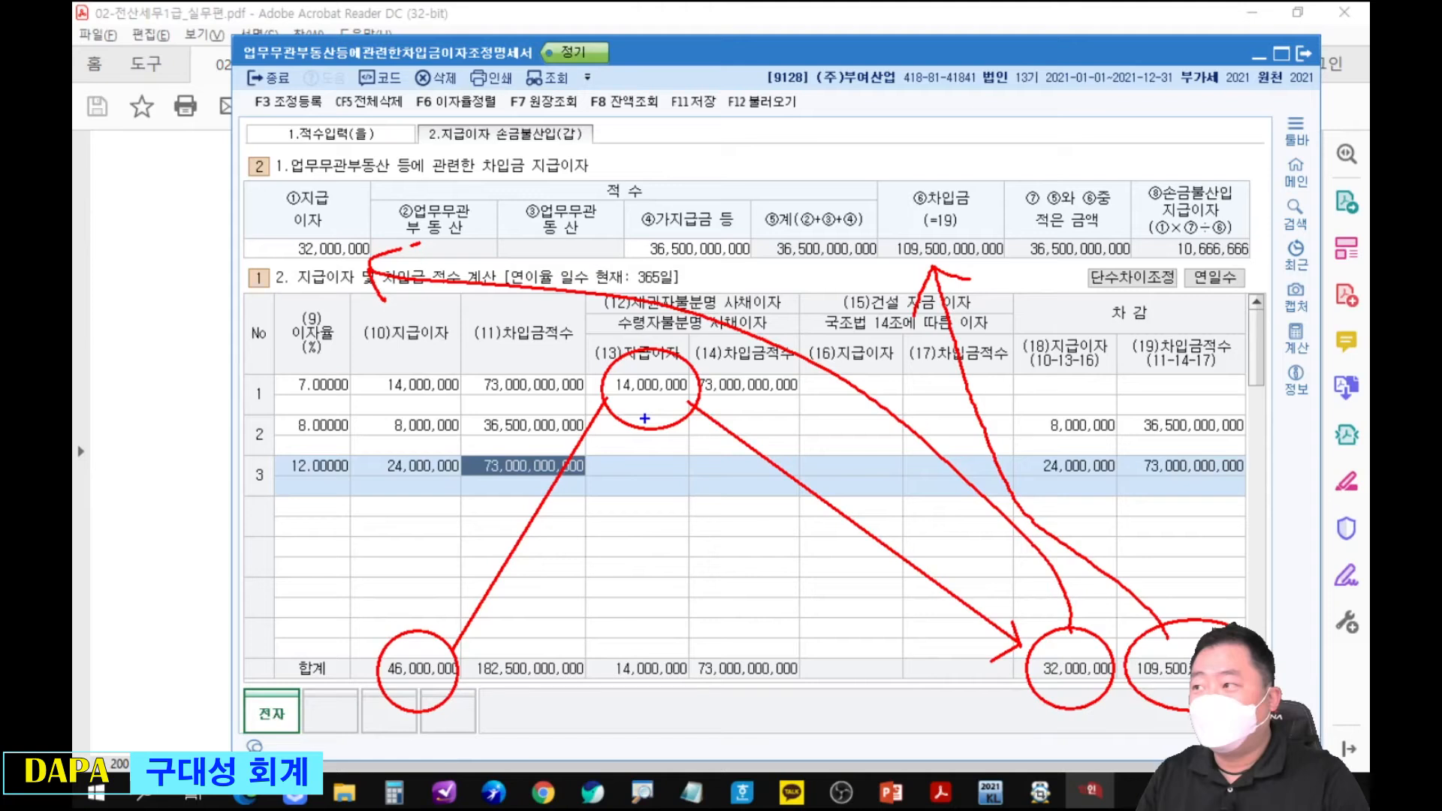
Write 상 in blue below the 14,000,000 and 기사 beside the 손금불산입 지급이자 amount, and clear all markings.
drag(646, 410, 663, 427)
drag(667, 411, 679, 408)
mouse_move(662, 438)
mouse_down()
mouse_move(656, 457)
mouse_move(663, 440)
mouse_up()
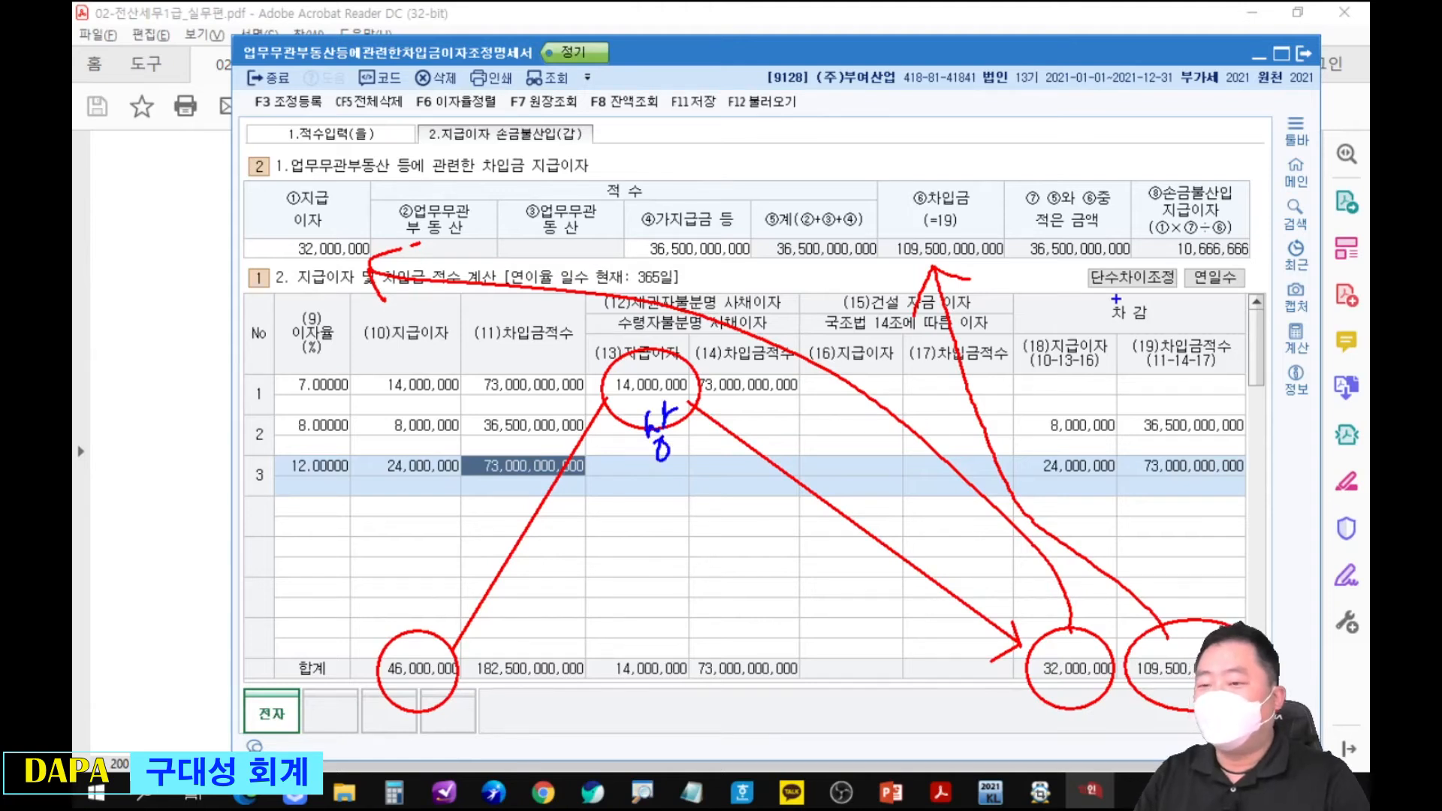
mouse_move(1196, 296)
mouse_down()
mouse_move(1203, 319)
mouse_move(1218, 312)
mouse_up()
mouse_move(1237, 288)
mouse_down()
mouse_move(1230, 308)
mouse_move(1248, 324)
mouse_up()
drag(1253, 293, 1271, 287)
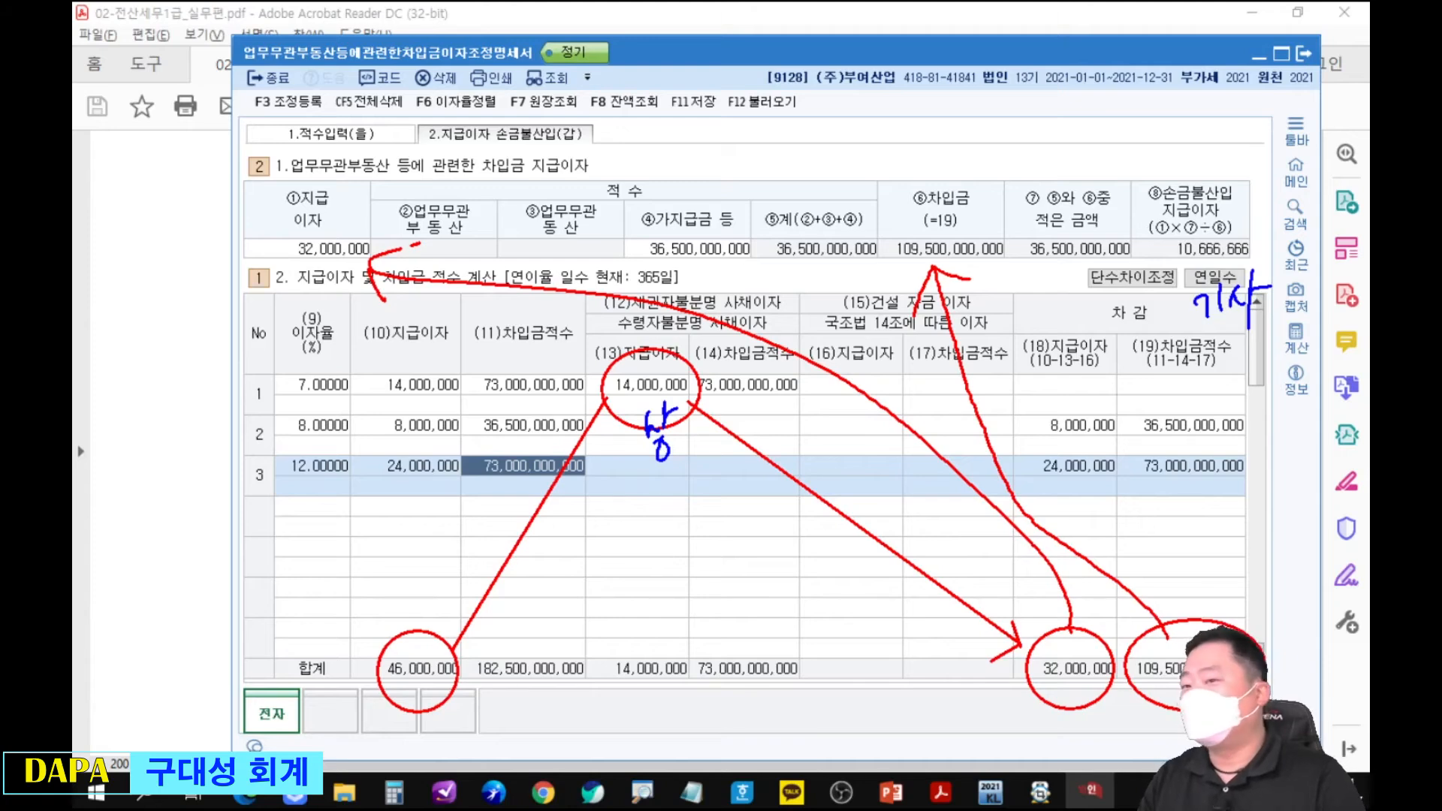
key(Escape)
Open 조정 등록 and select the empty 익금산입 및 손금불산입 row and the 채권자불분명사채이자 reference item.
key(F3)
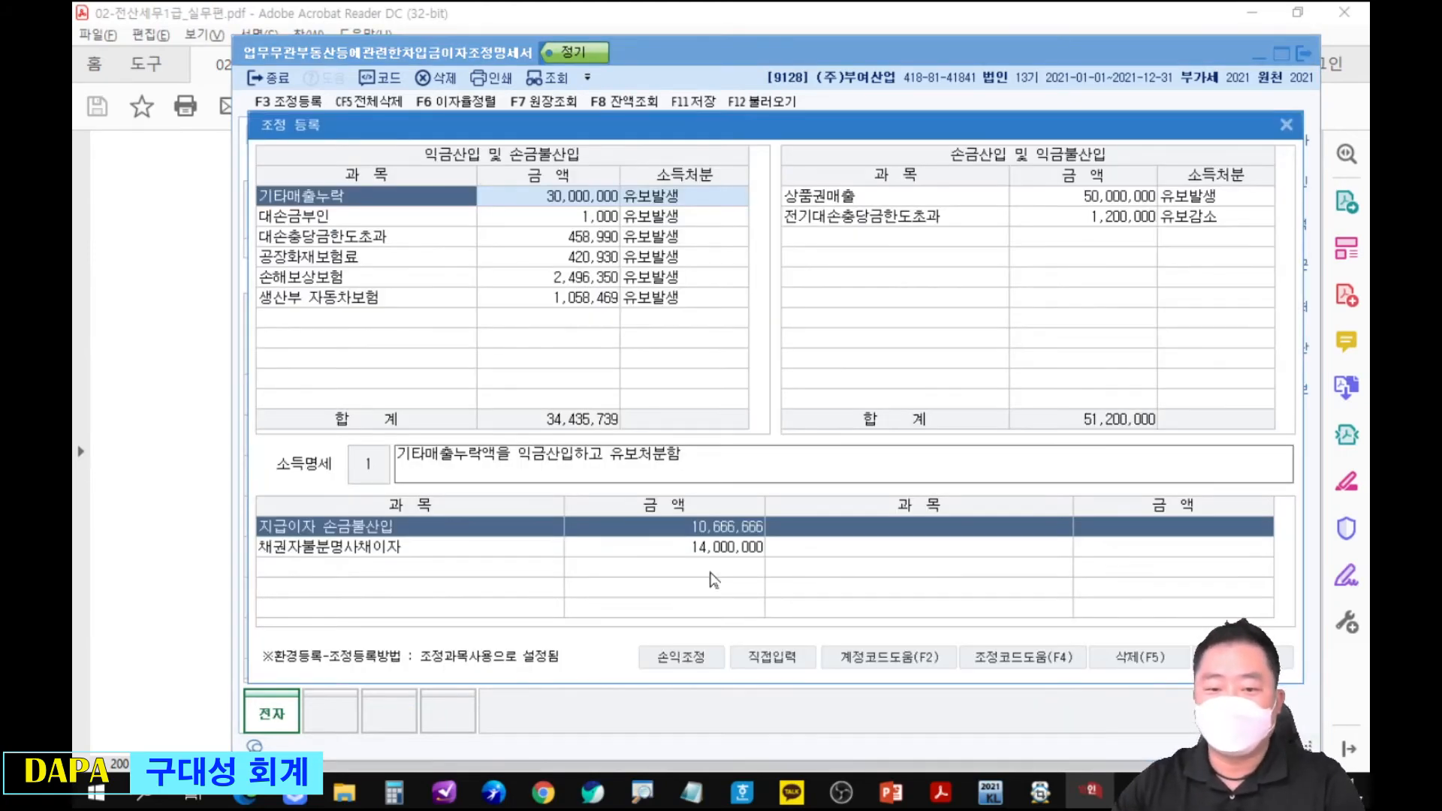
click(421, 322)
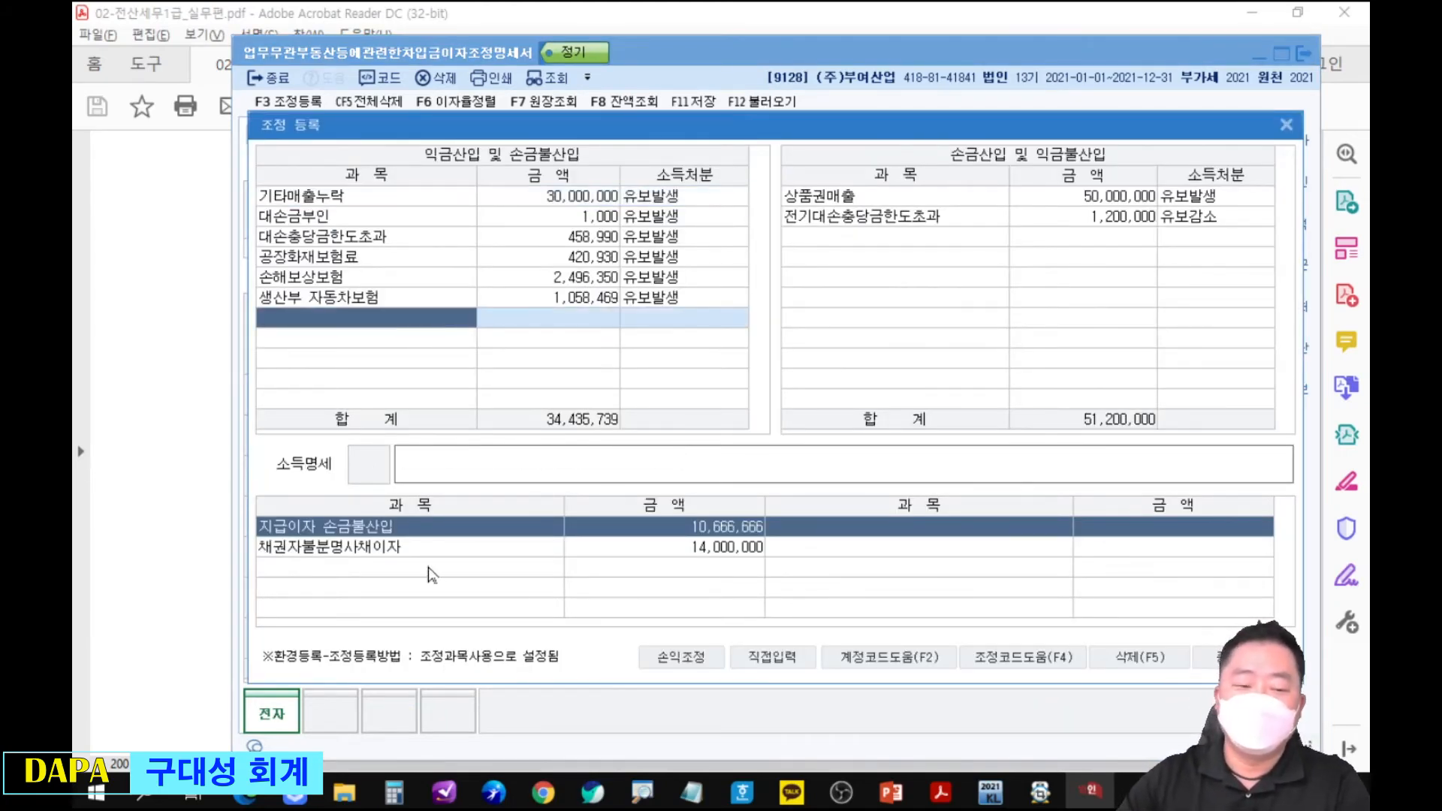
click(403, 551)
Check lender A's 비고 in the PDF, underline the 원천징수하지 아니하였음 note, and clear the underlines.
click(166, 416)
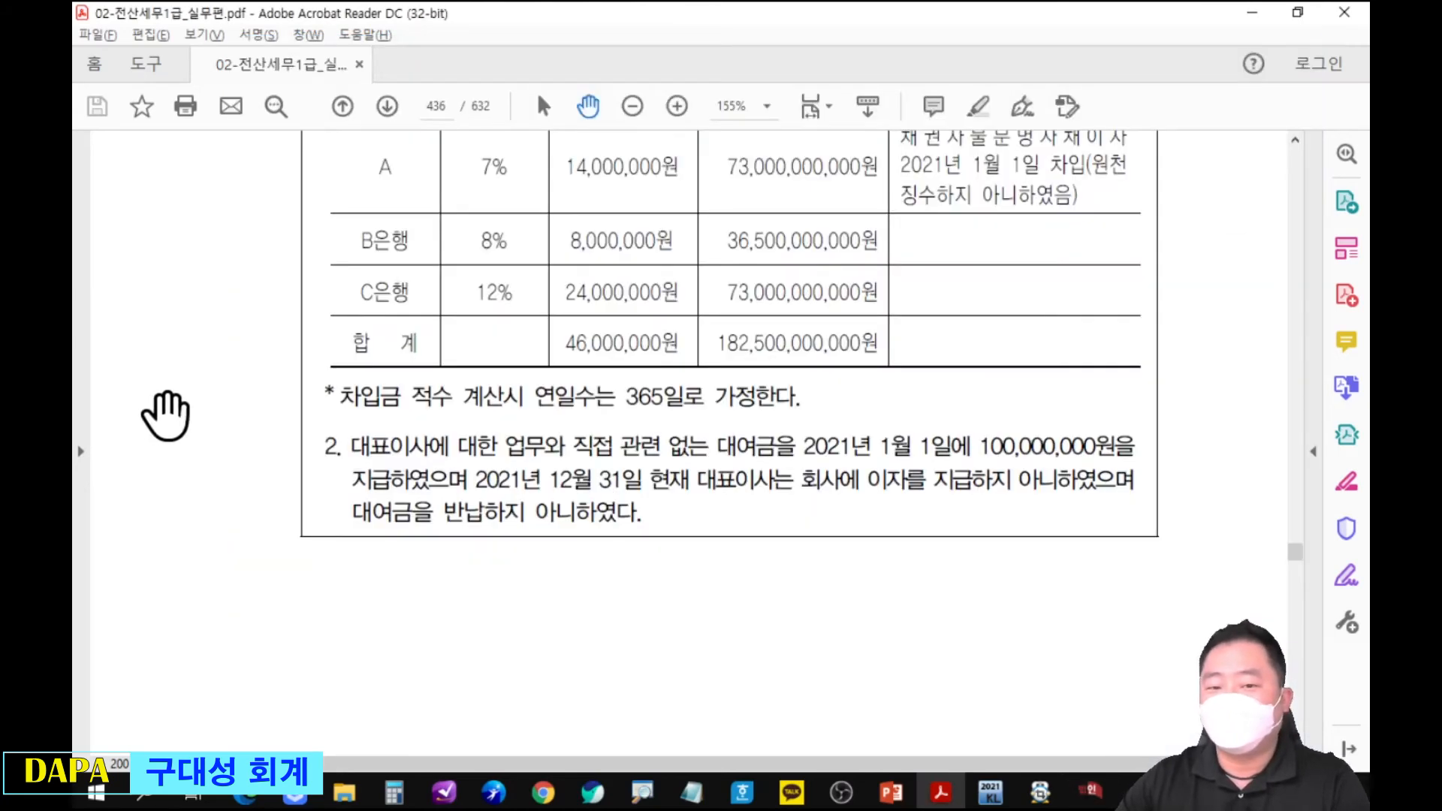
scroll(782, 473, up, 2)
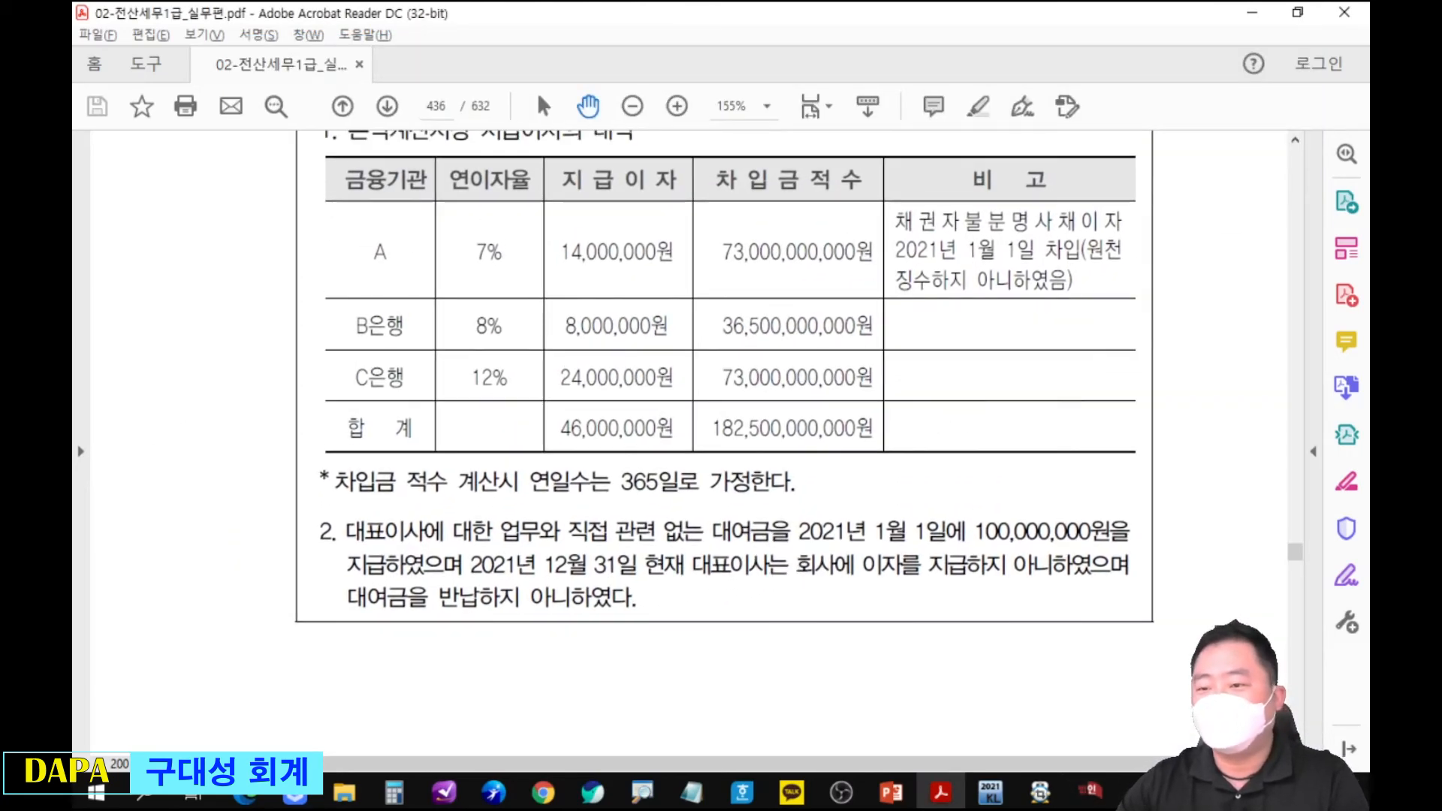
drag(1081, 266, 1134, 266)
drag(894, 298, 1082, 298)
key(Escape)
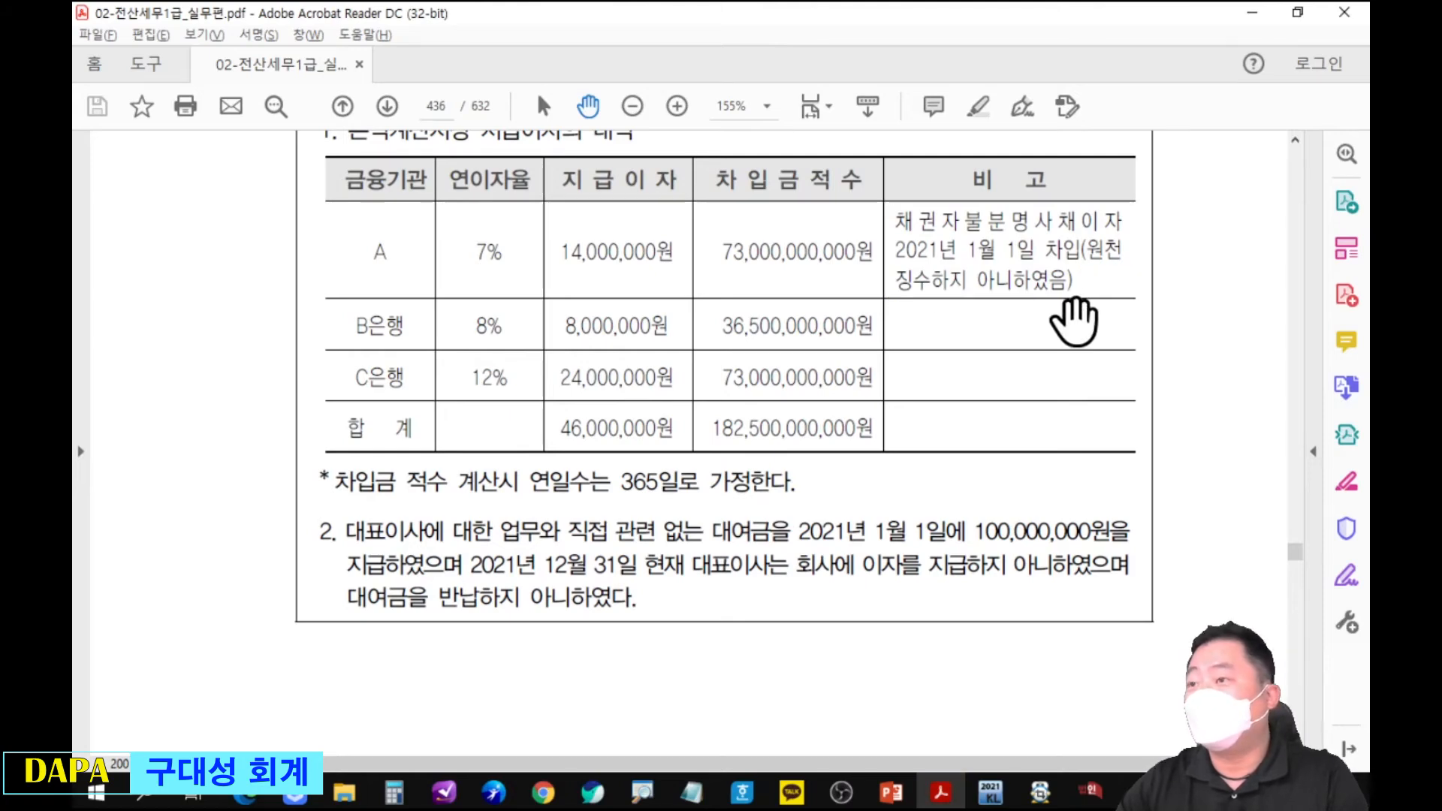
Return to KcLep and add the 채권자불분명사채이자(원천세제외) adjustment of 14,000,000, disposed as 상여 to the representative.
key(alt+Tab)
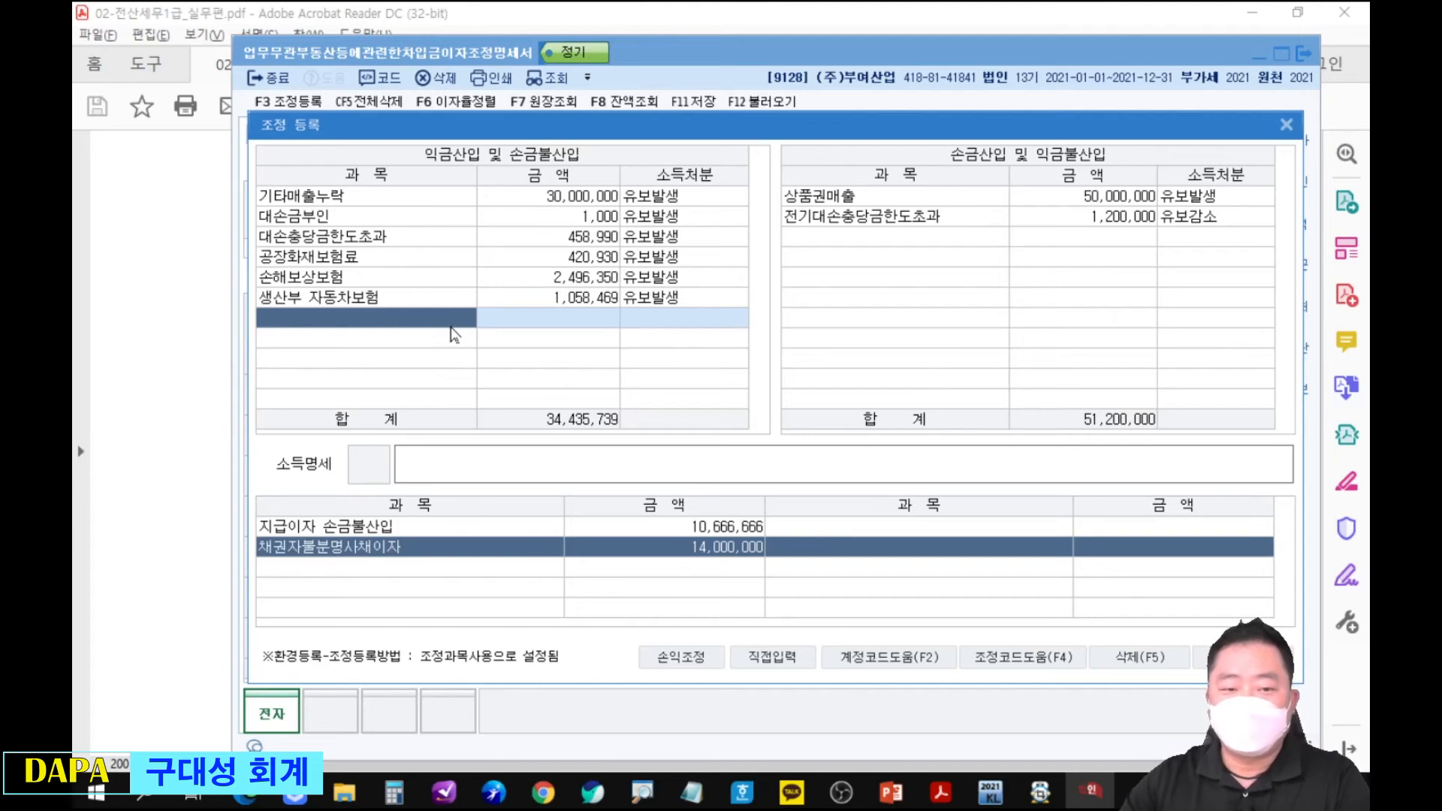
text(채)
key(Return)
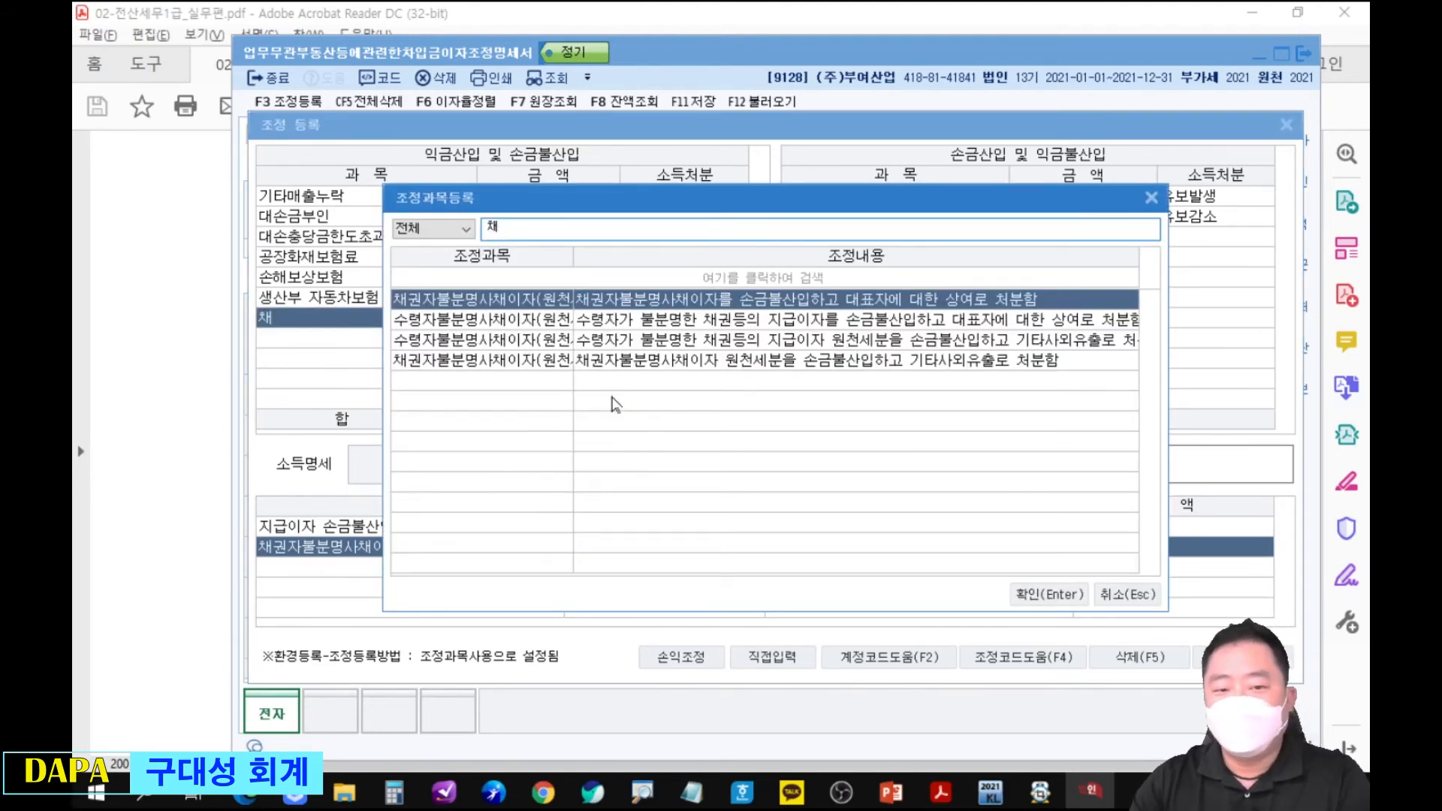
key(Down)
key(Down)
key(Down)
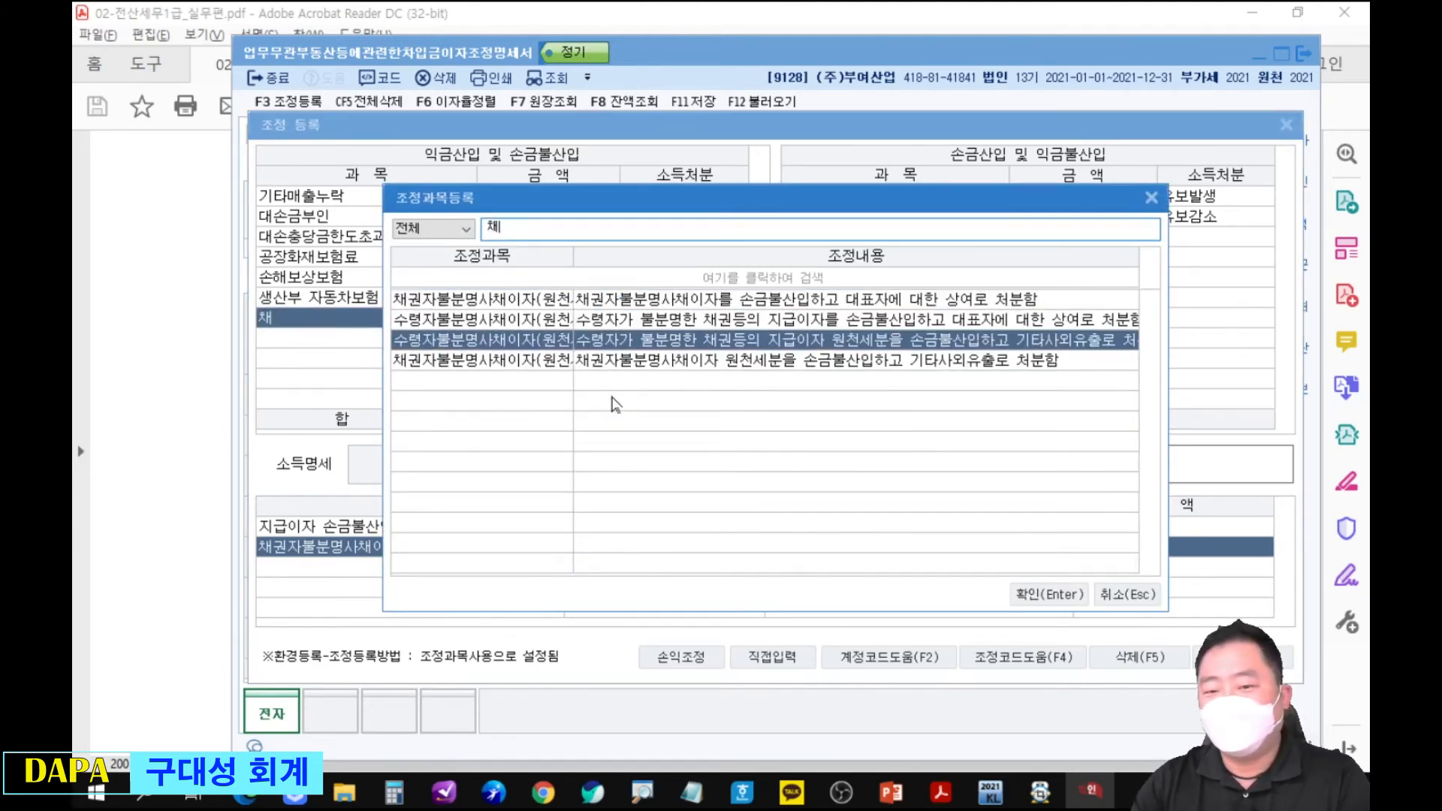
key(Up)
key(Up)
key(Up)
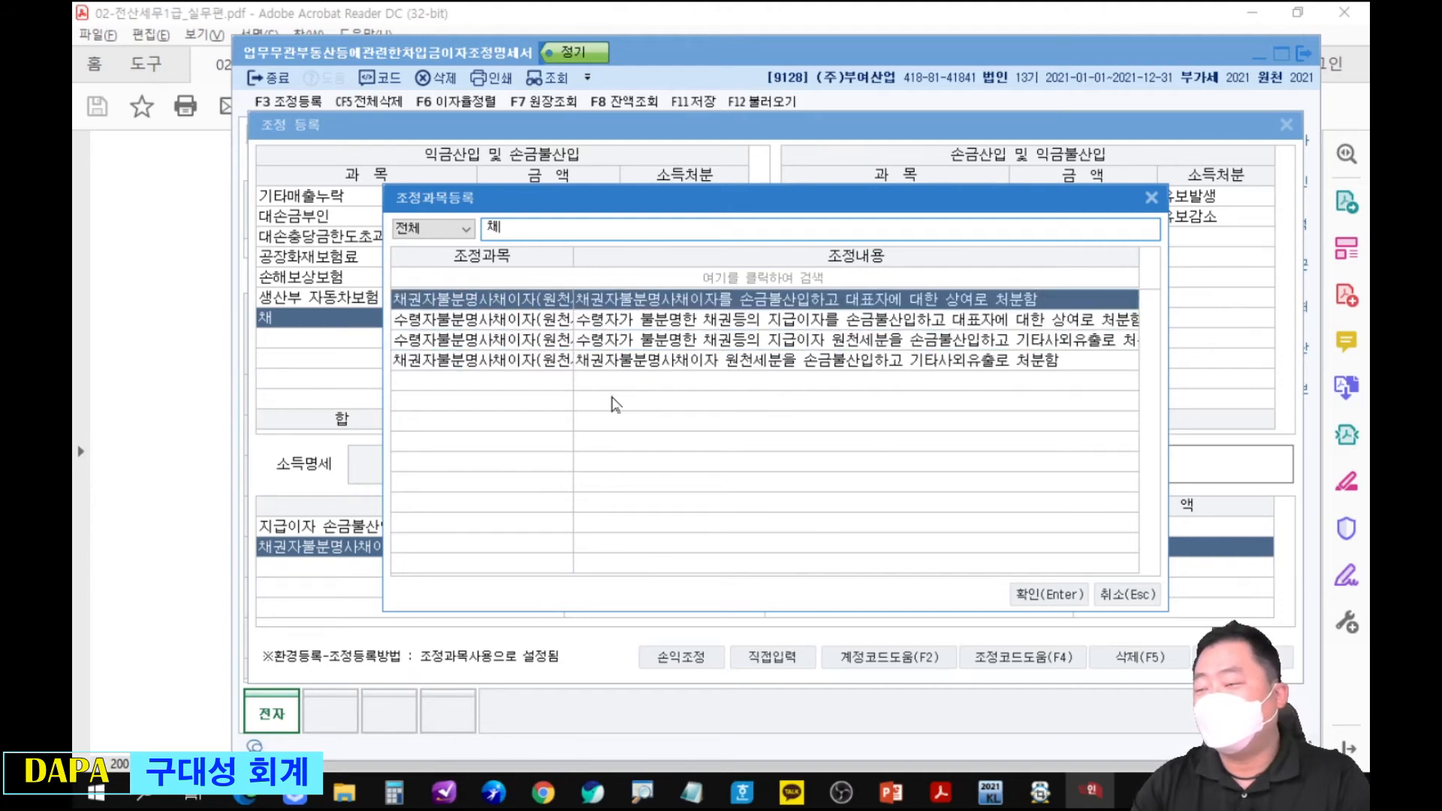
key(Return)
text(14000000)
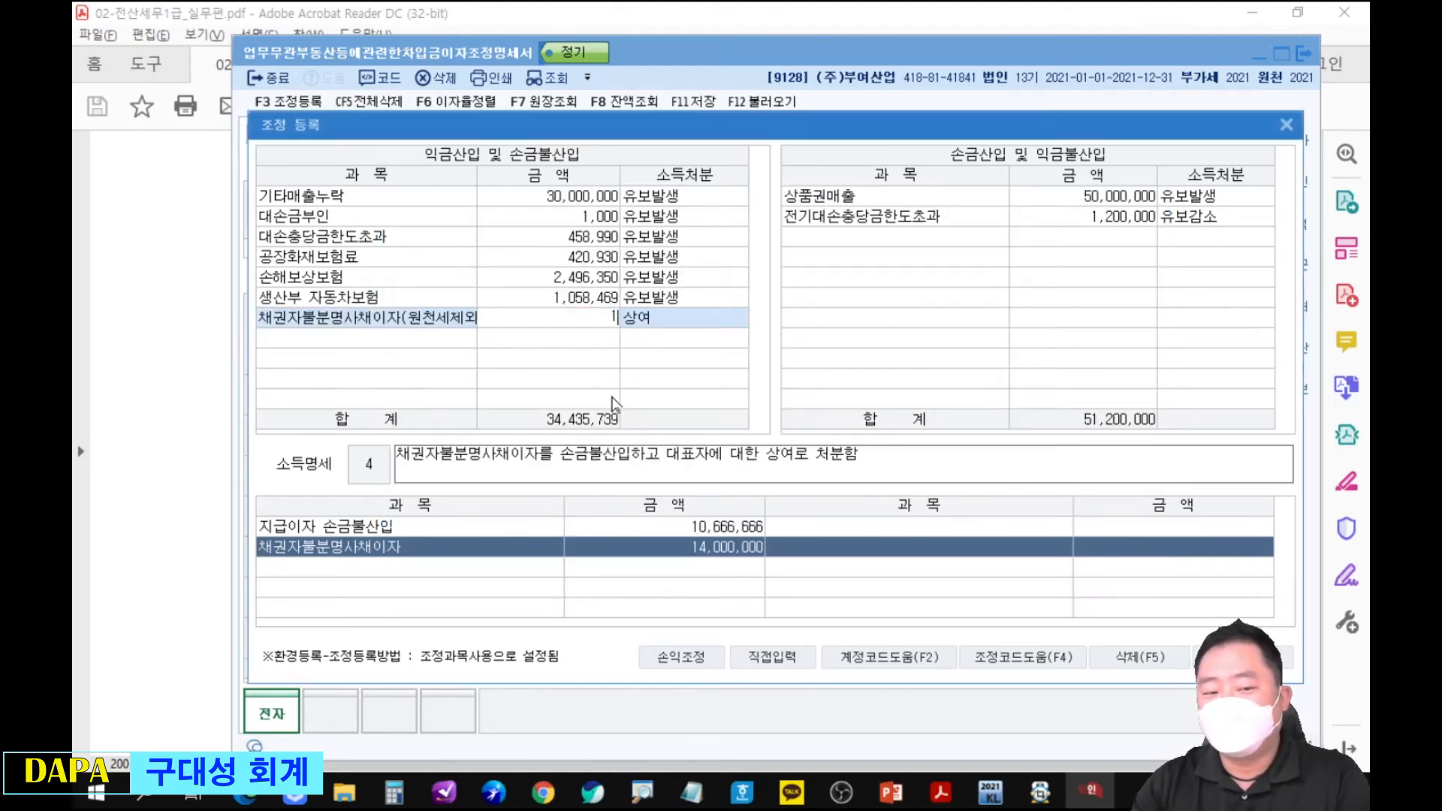
key(Return)
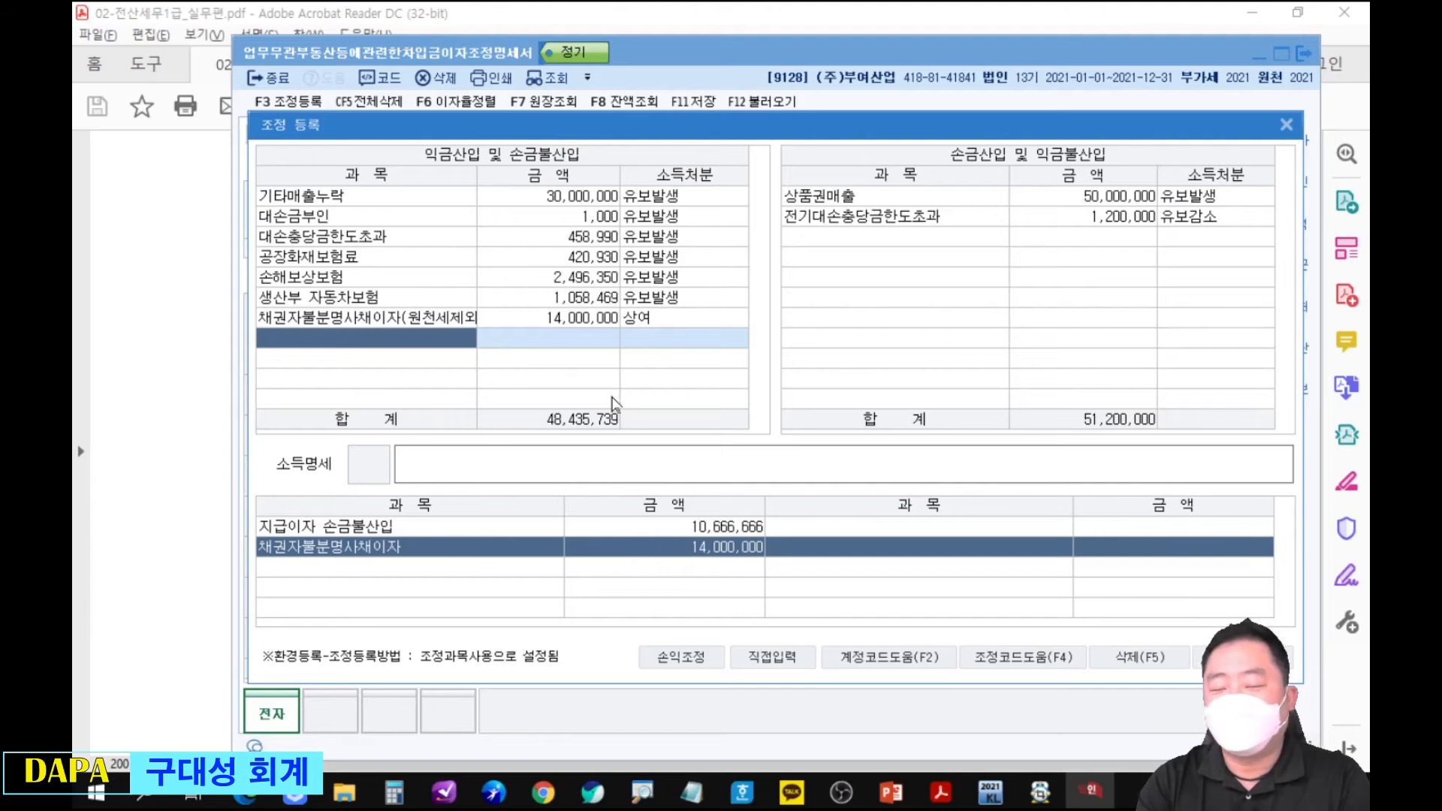
Add the 업무무관자산지급이자 adjustment with 기타사외유출 disposition and begin entering its 금액 from the 지급이자 손금불산입 item.
text(업무)
key(Return)
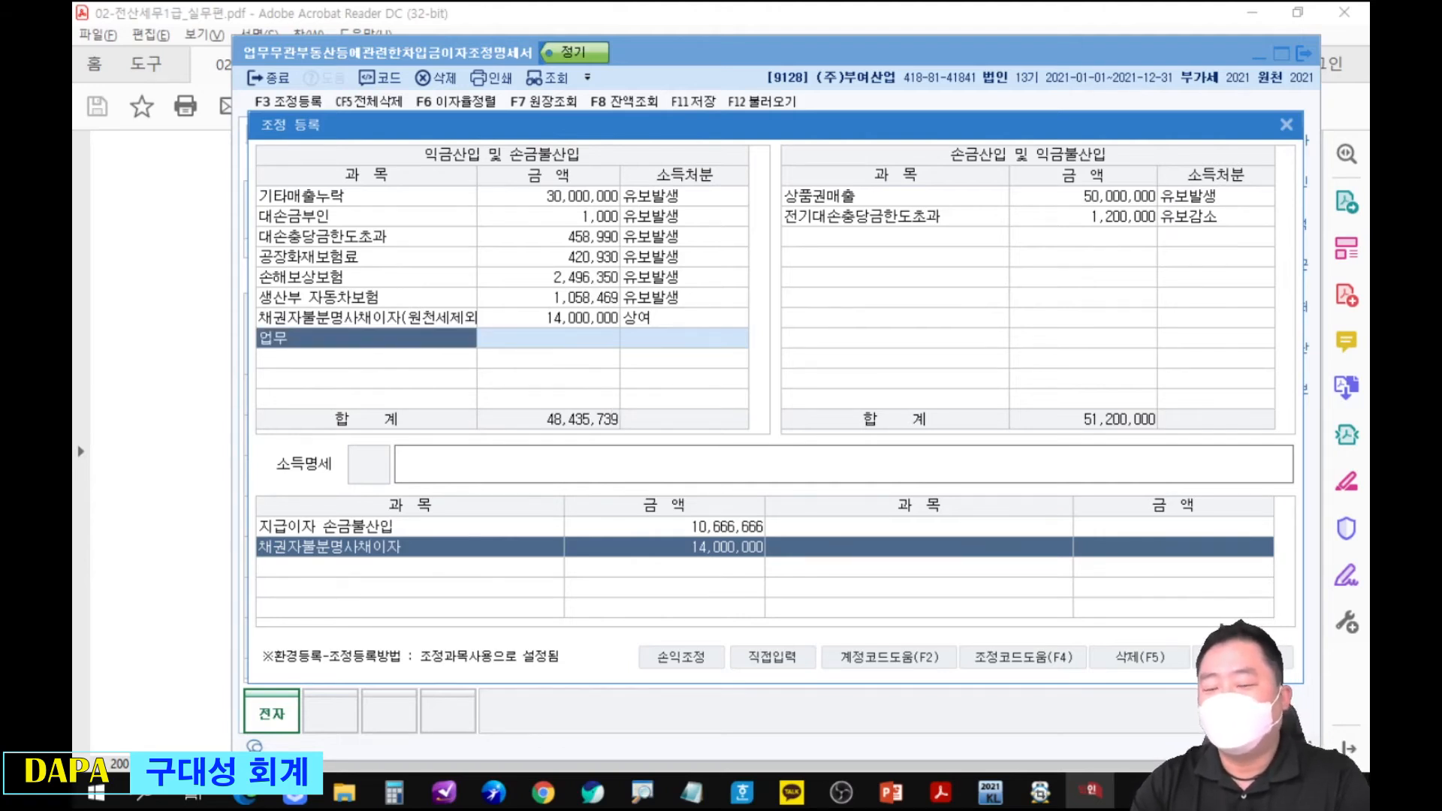
key(Return)
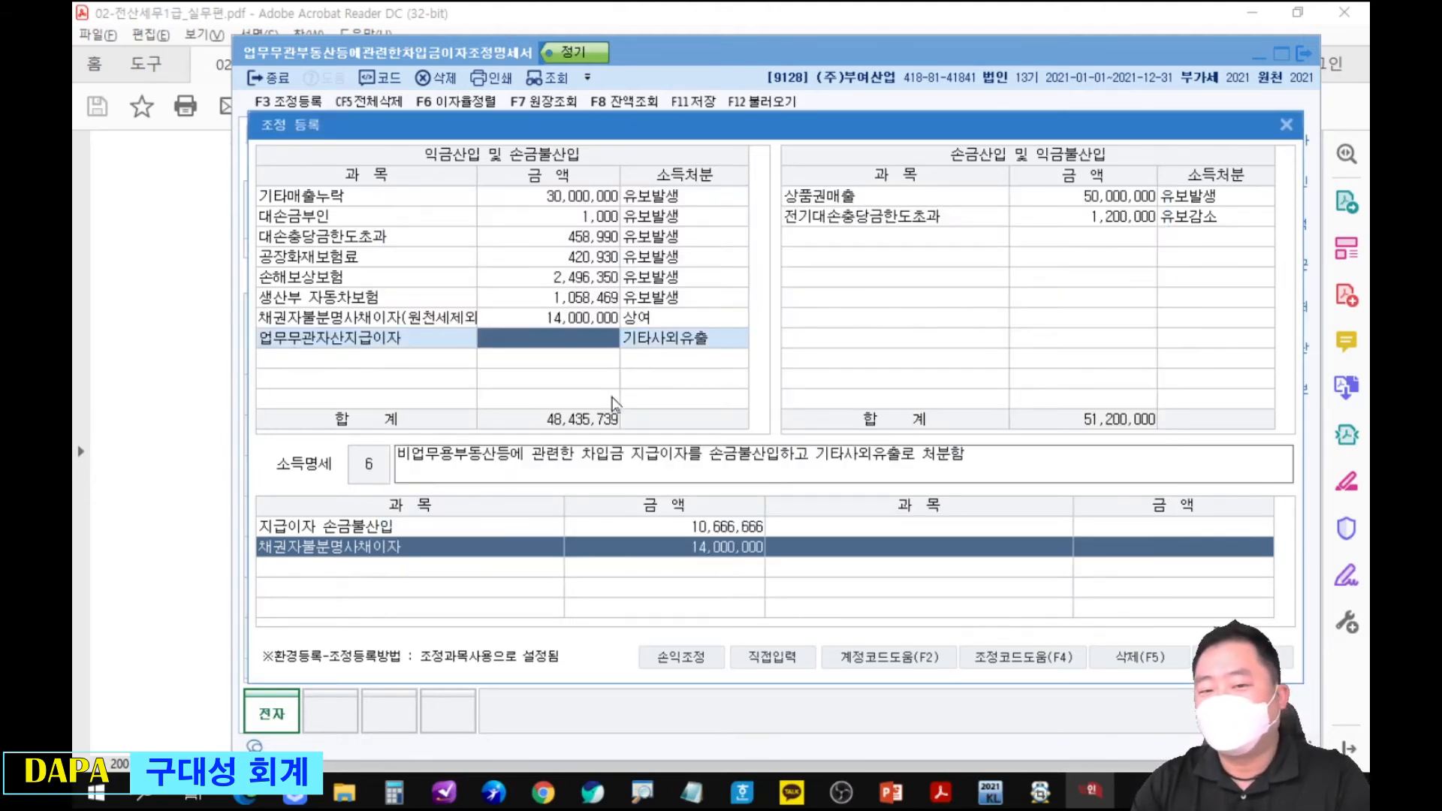
text(10)
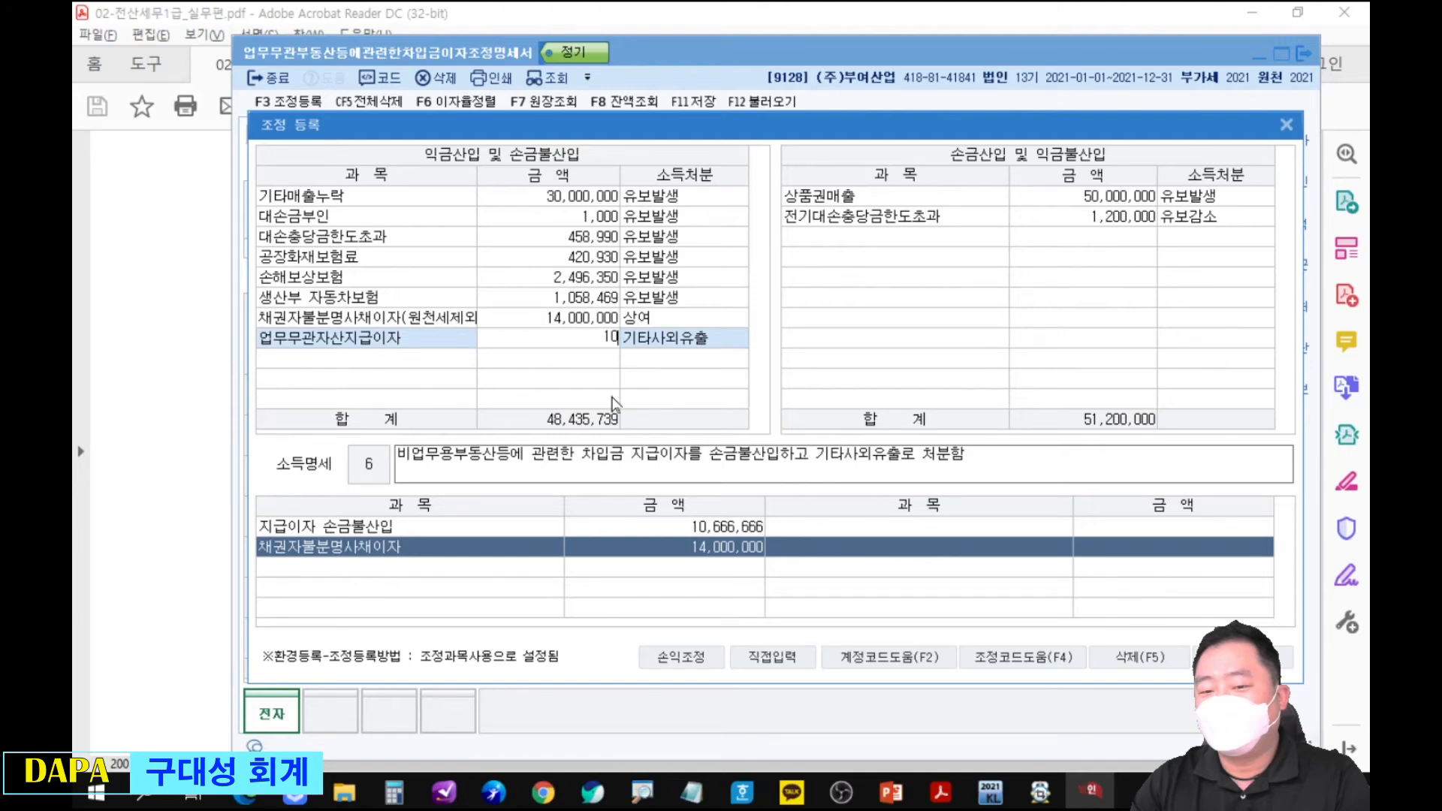
Switch to the PDF exercise on page 445, circle the 채권자 불분명 and 미완공 notes under 비고, and clear the circles.
key(alt+Tab)
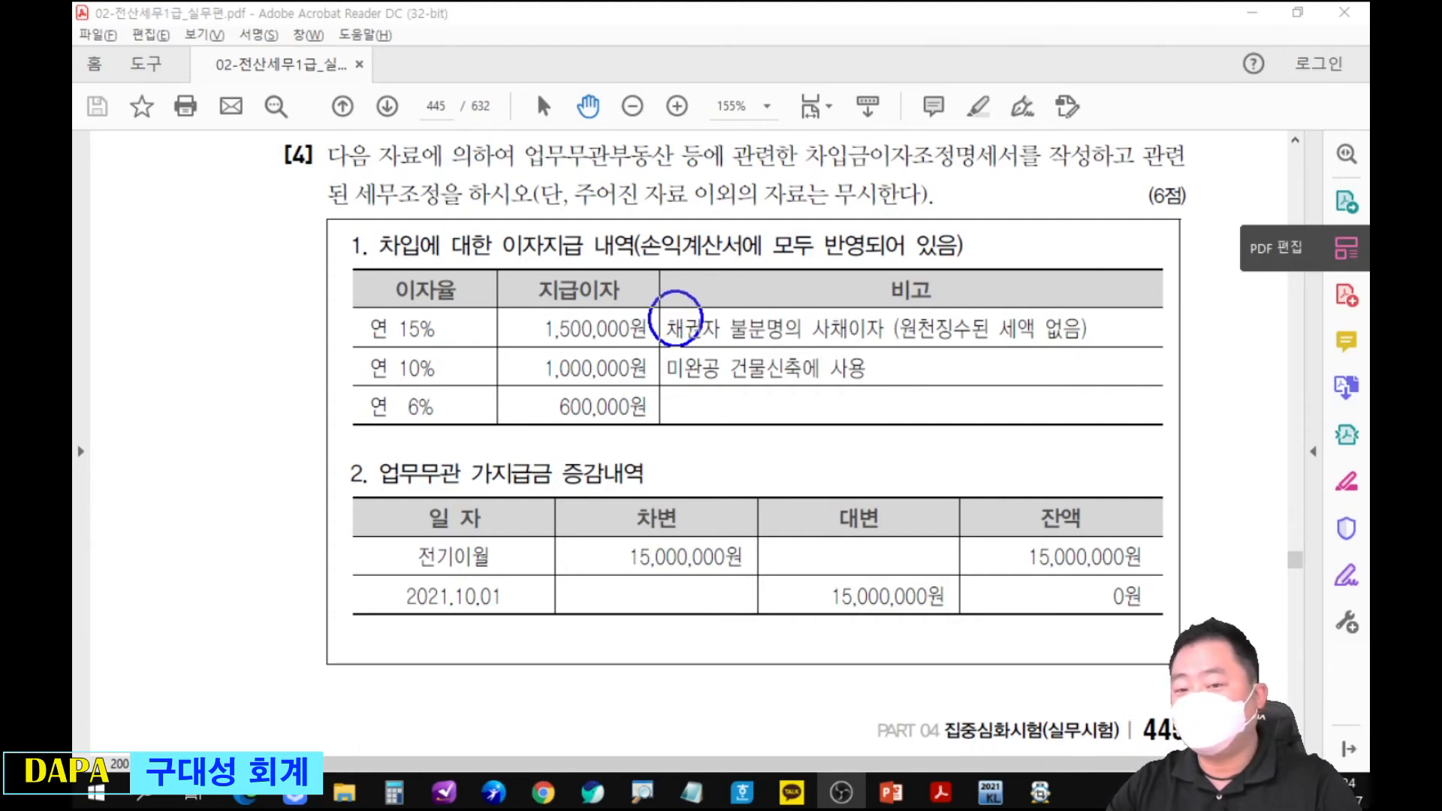
drag(656, 344, 723, 402)
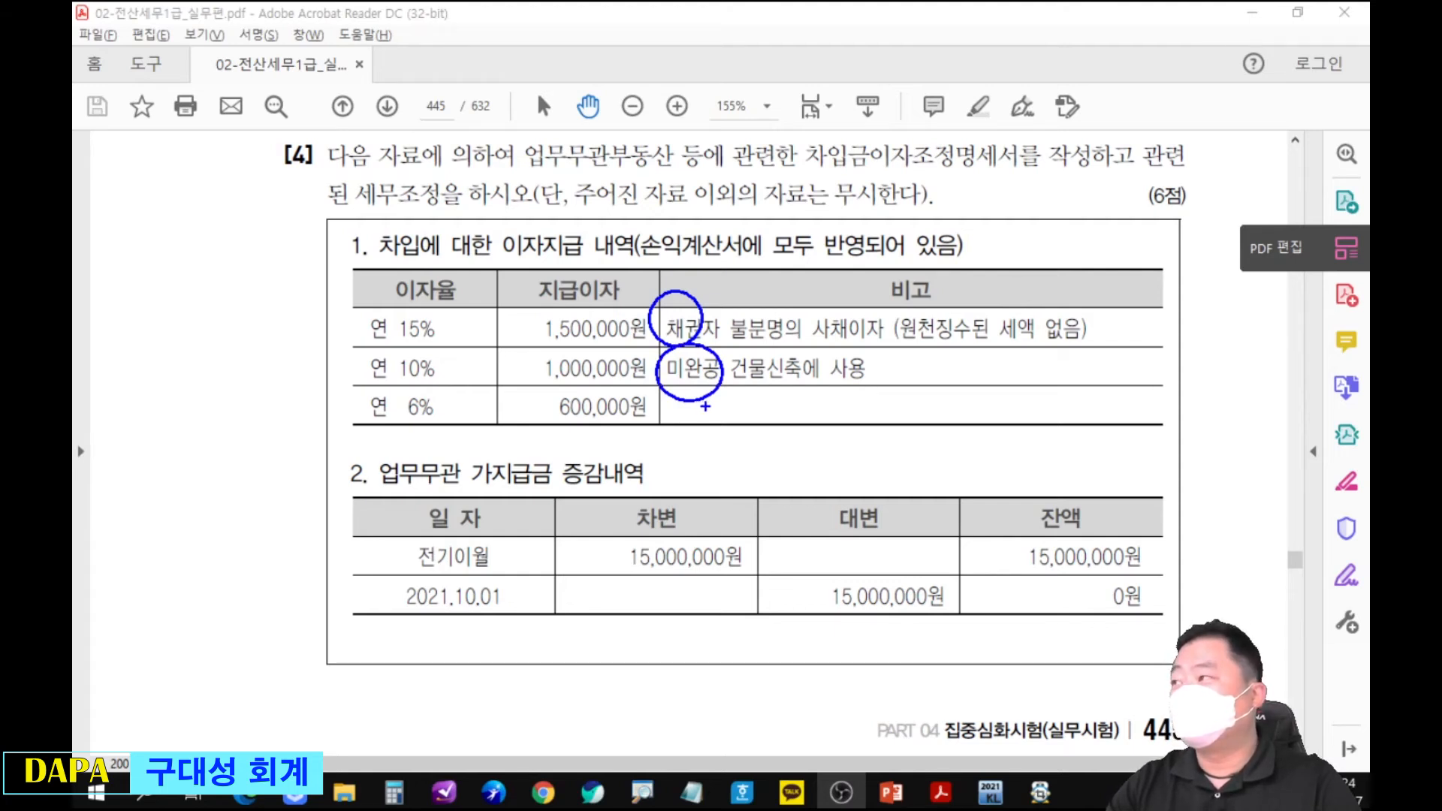
key(Escape)
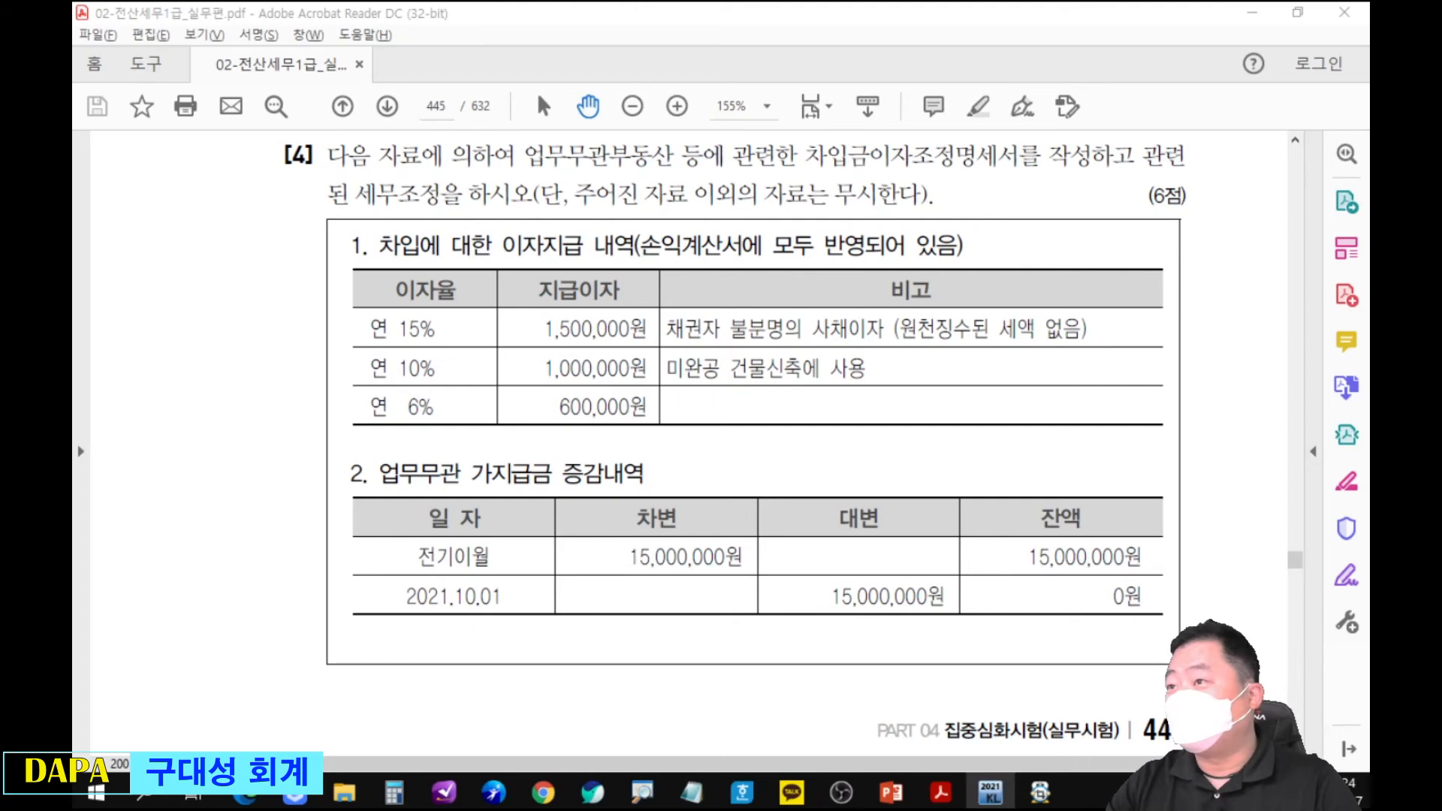
Switch to KcLep, open 건설자금이자조정명세서 for company 9130, examine its sections, and close it.
click(990, 792)
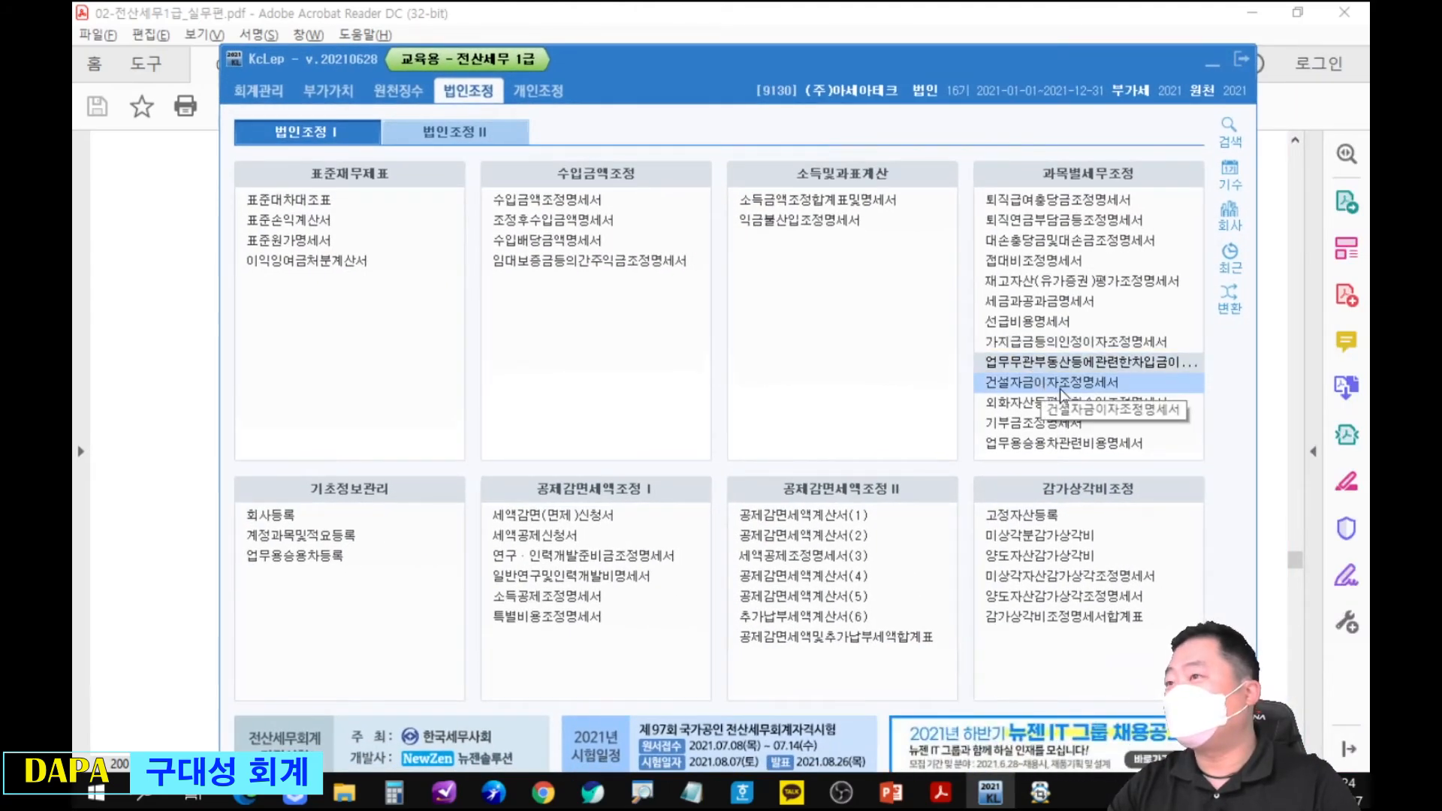
click(1059, 383)
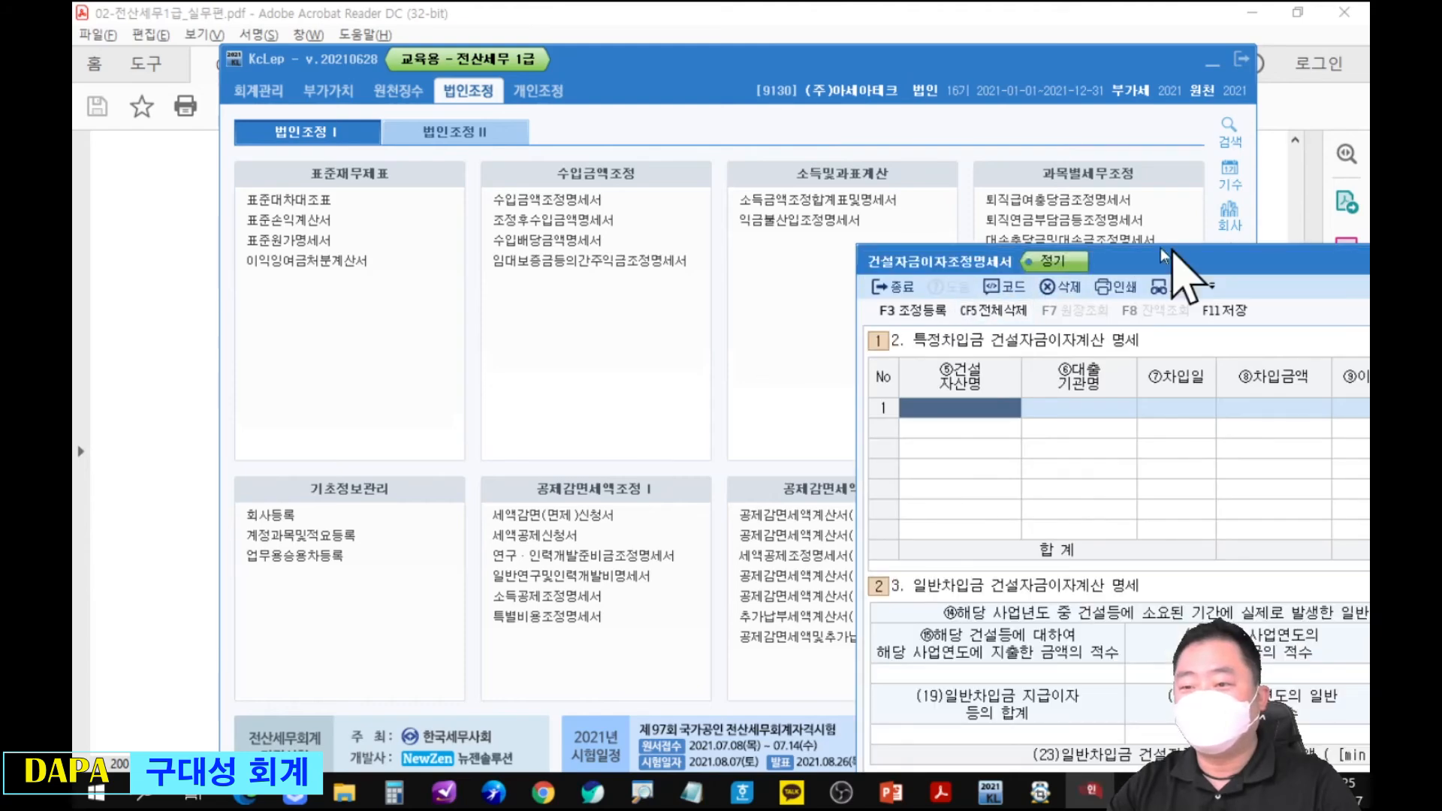
drag(1177, 258, 587, 102)
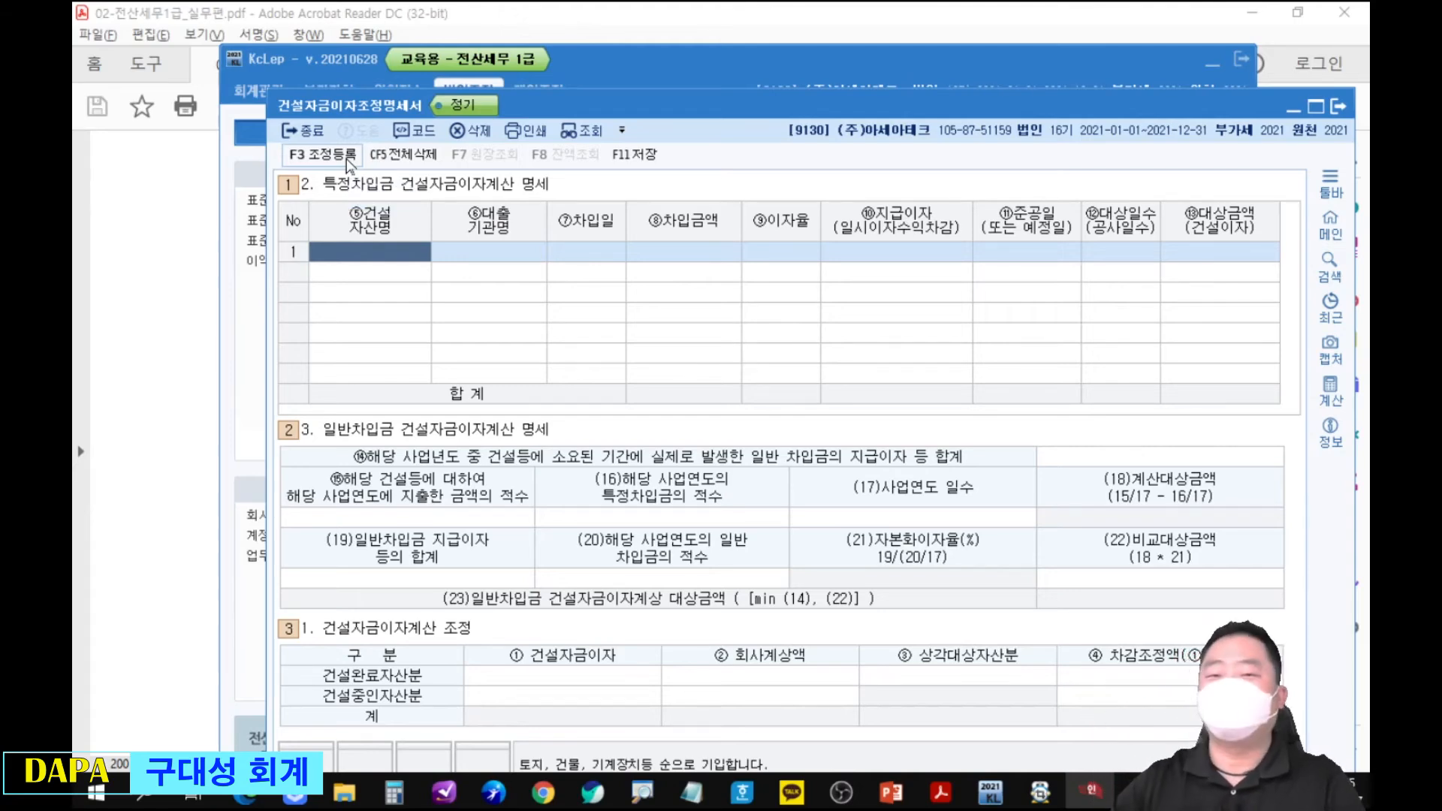
key(Escape)
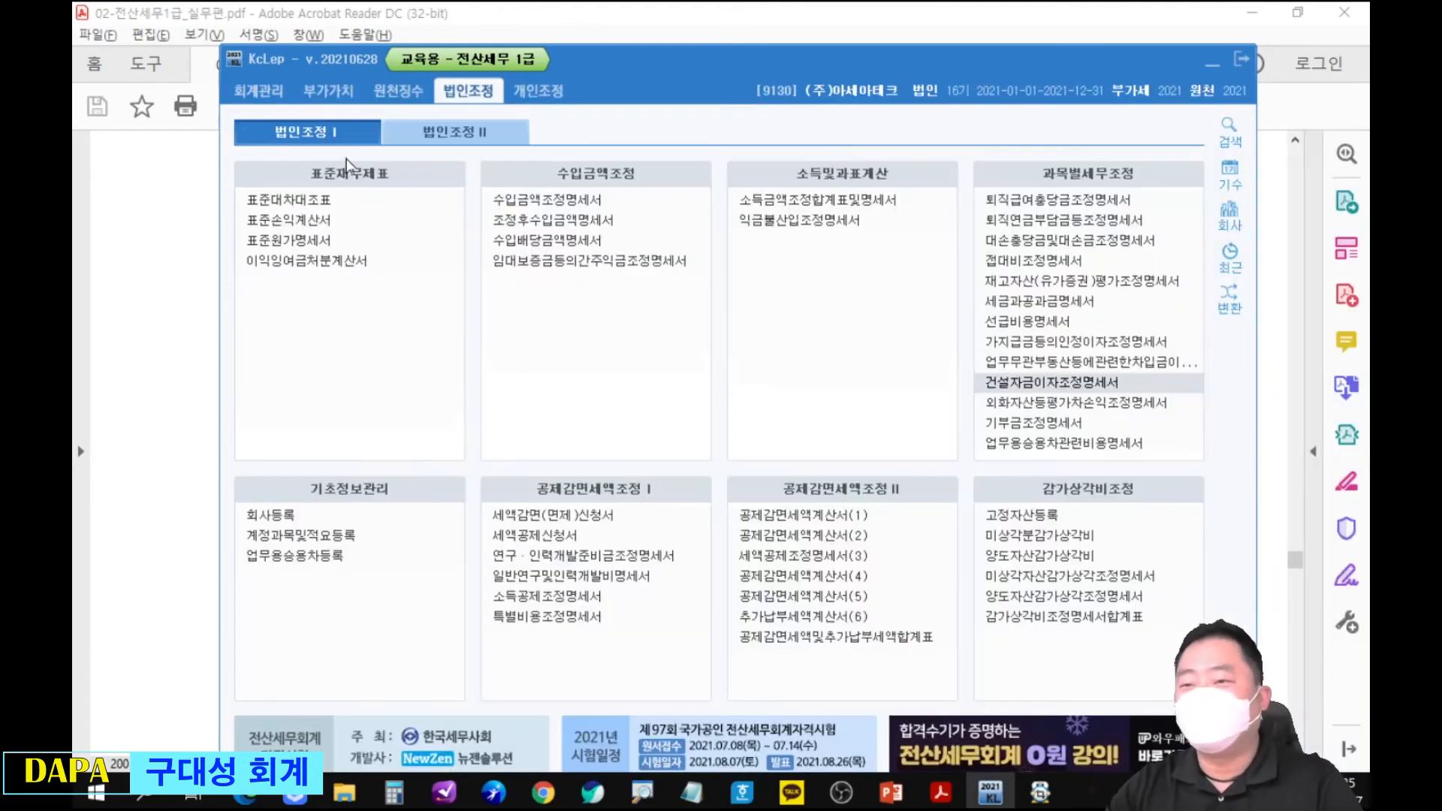
Open 소득금액조정합계표및명세서, look up the 건설자금이자 adjustment subject by searching 건설, and close the form.
click(1027, 368)
key(Escape)
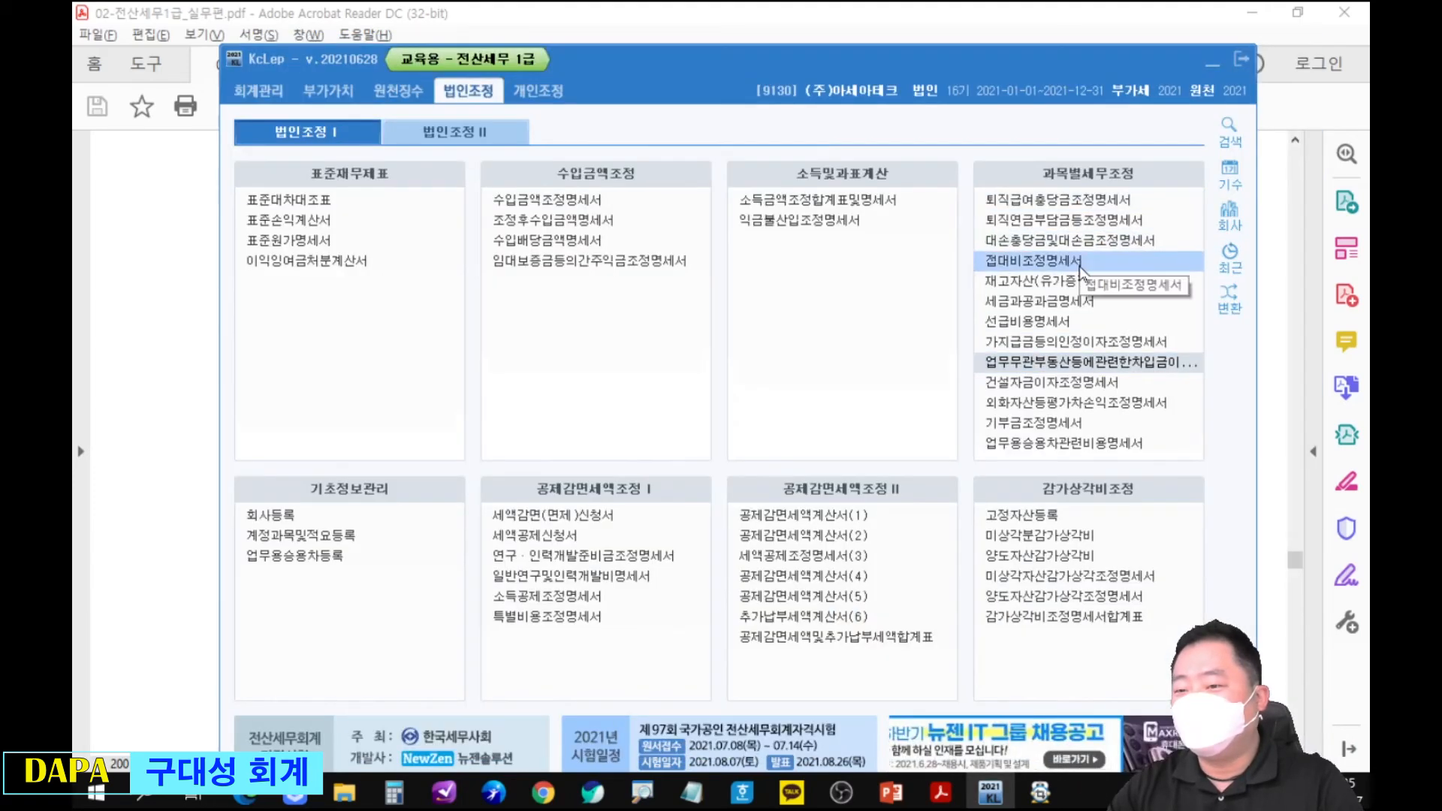
click(901, 202)
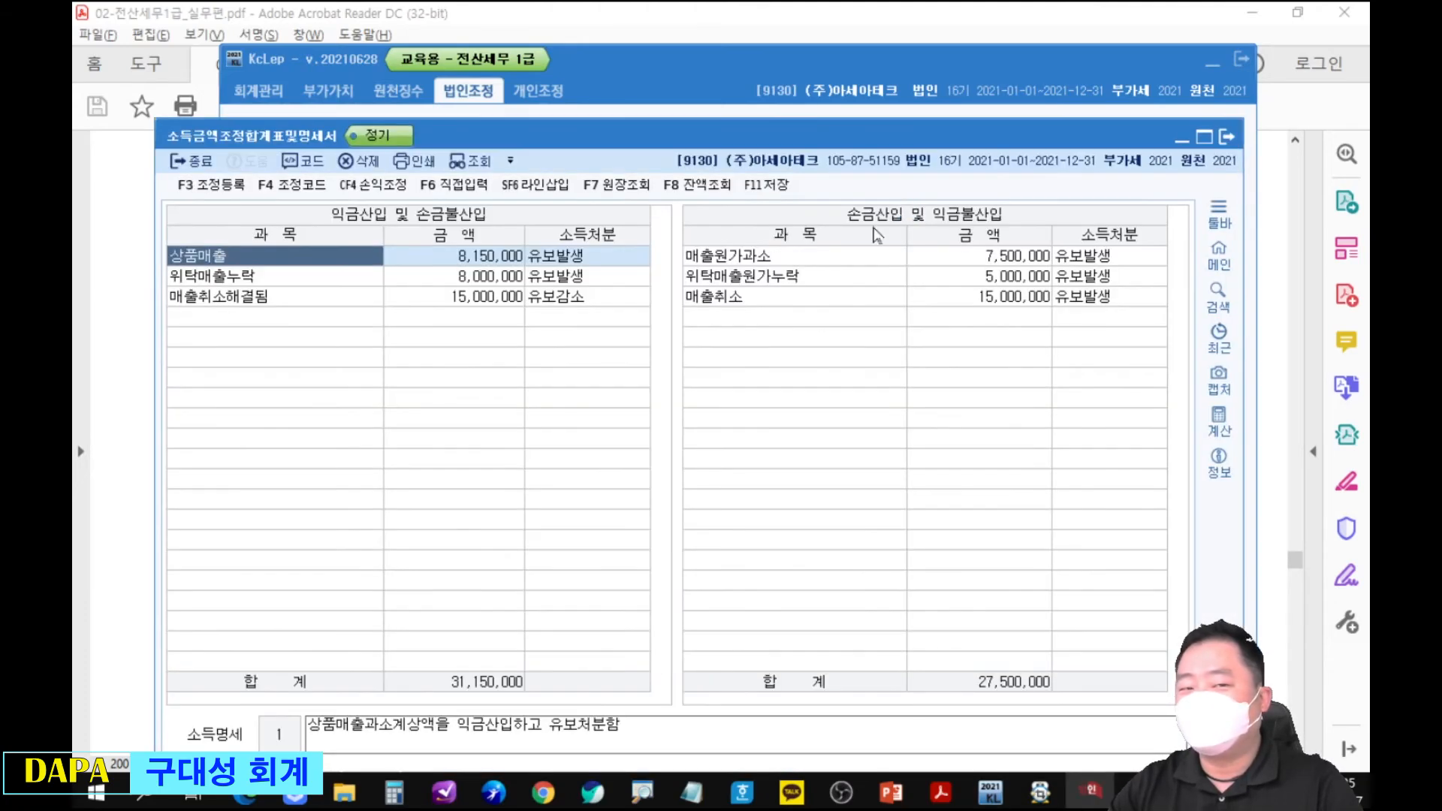
click(363, 320)
text(건설)
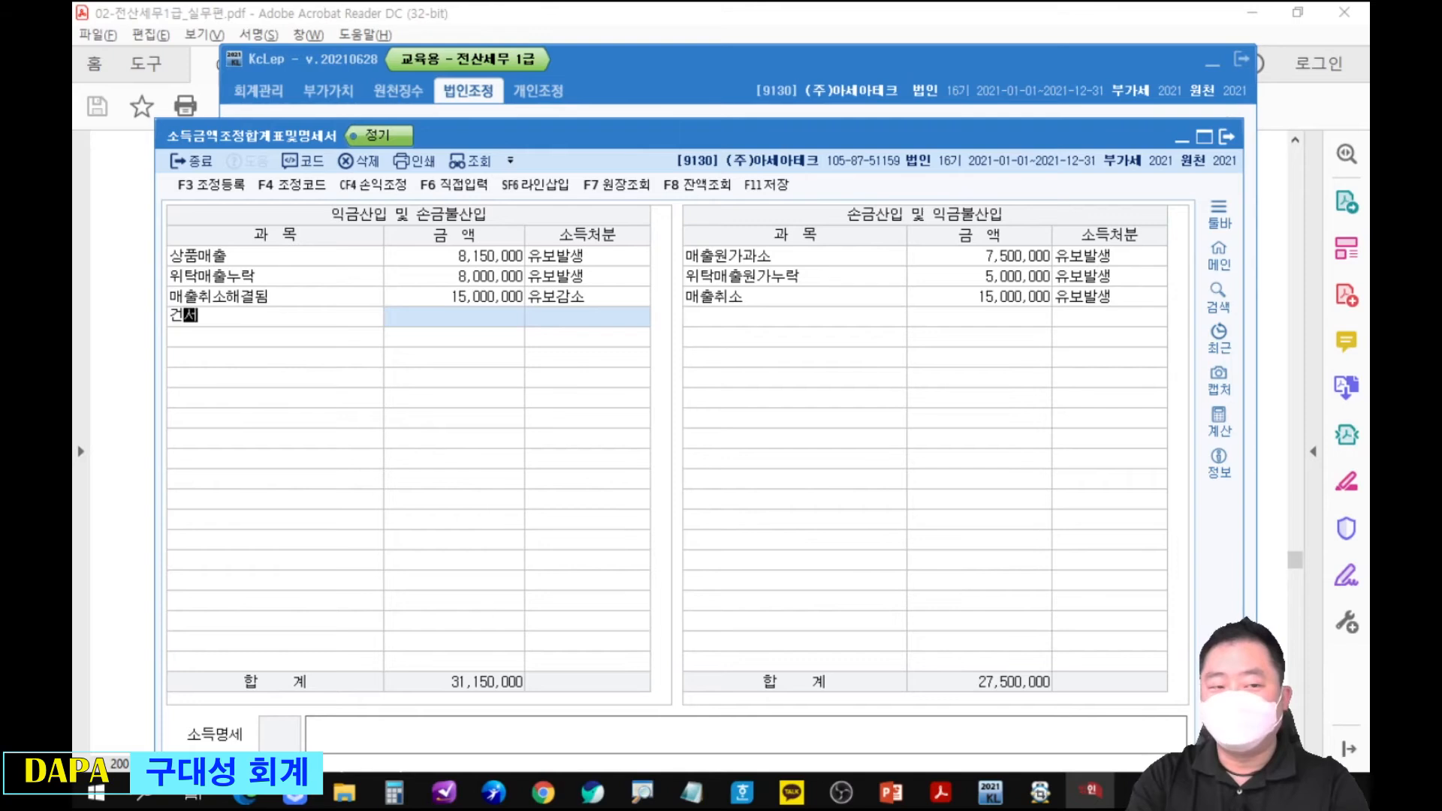
key(Return)
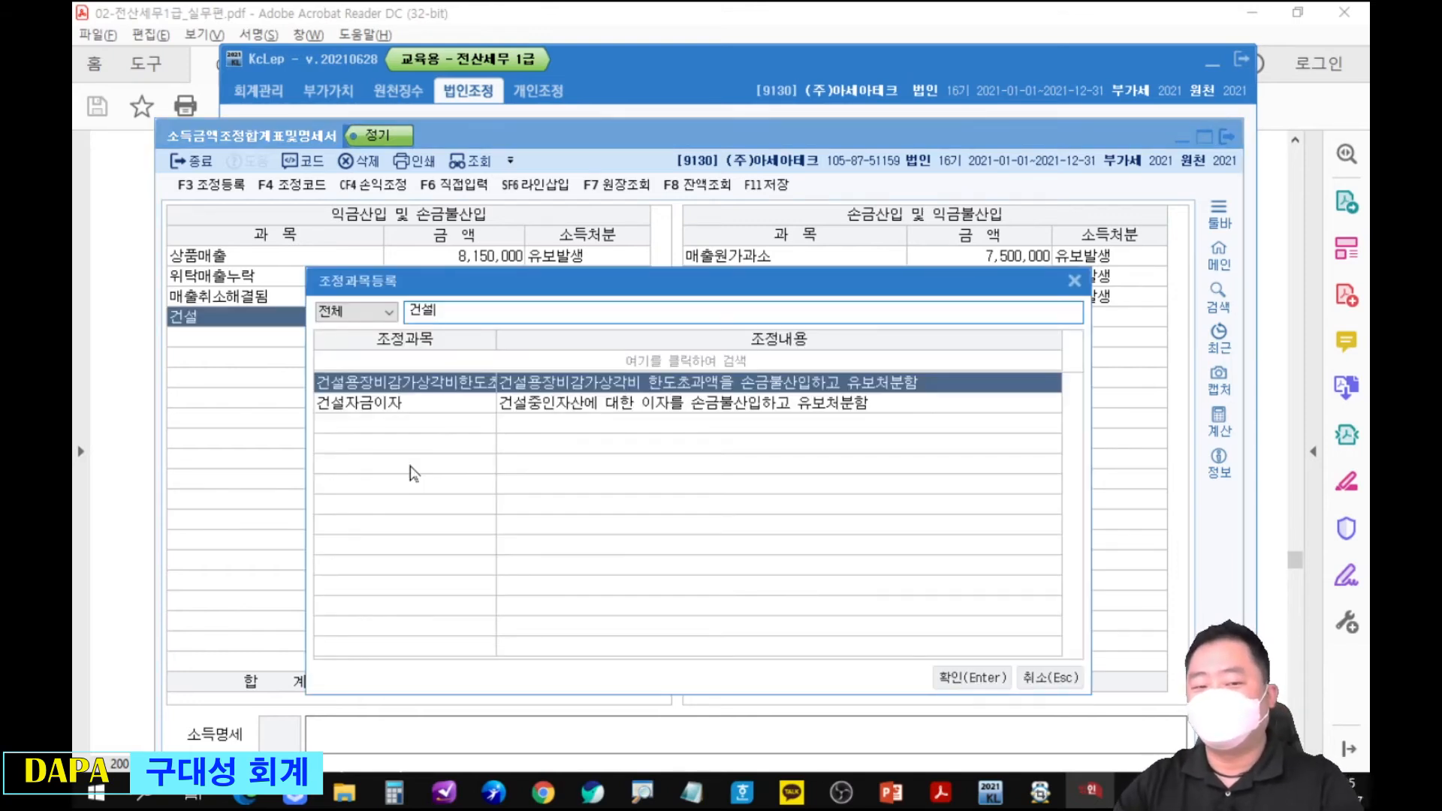
key(Down)
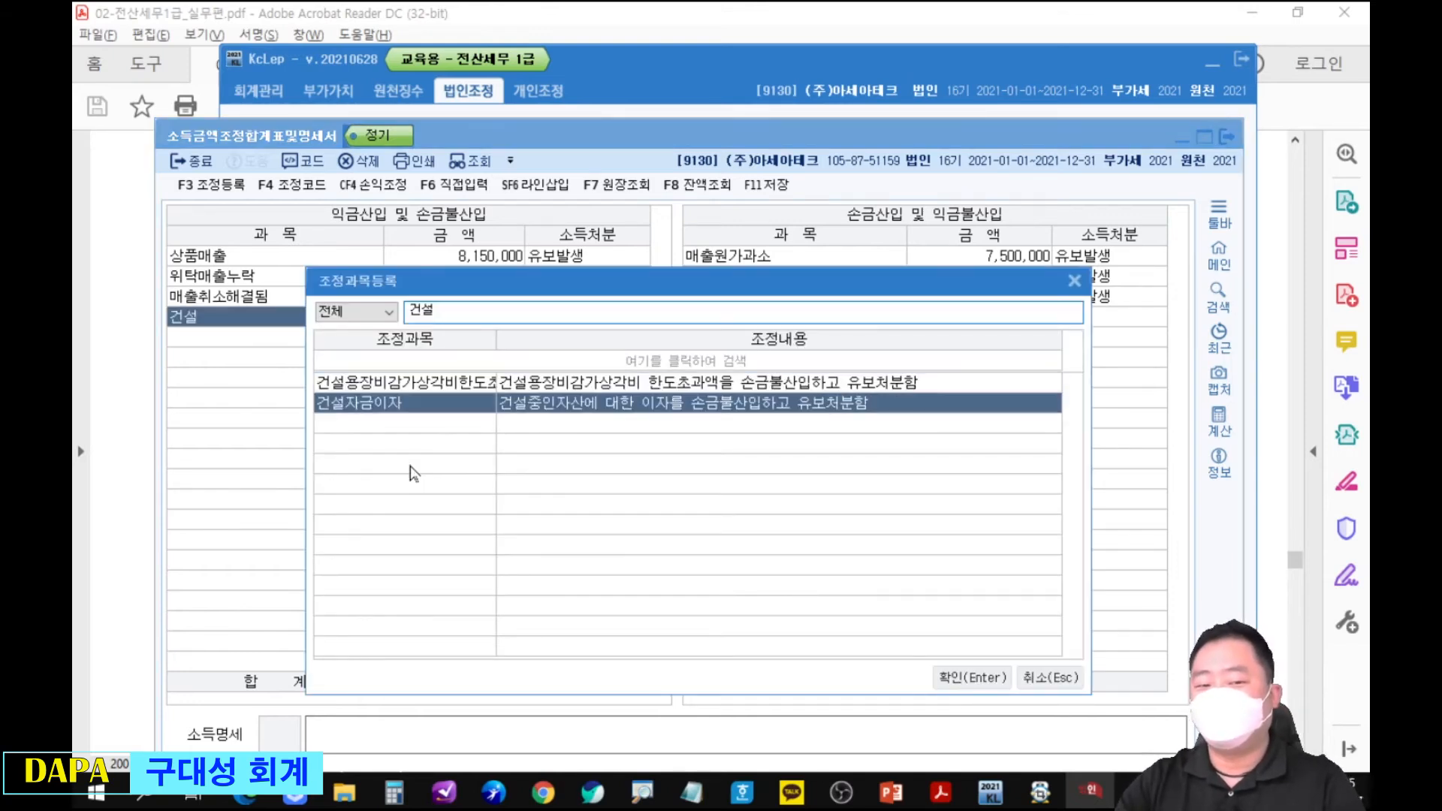
double_click(435, 404)
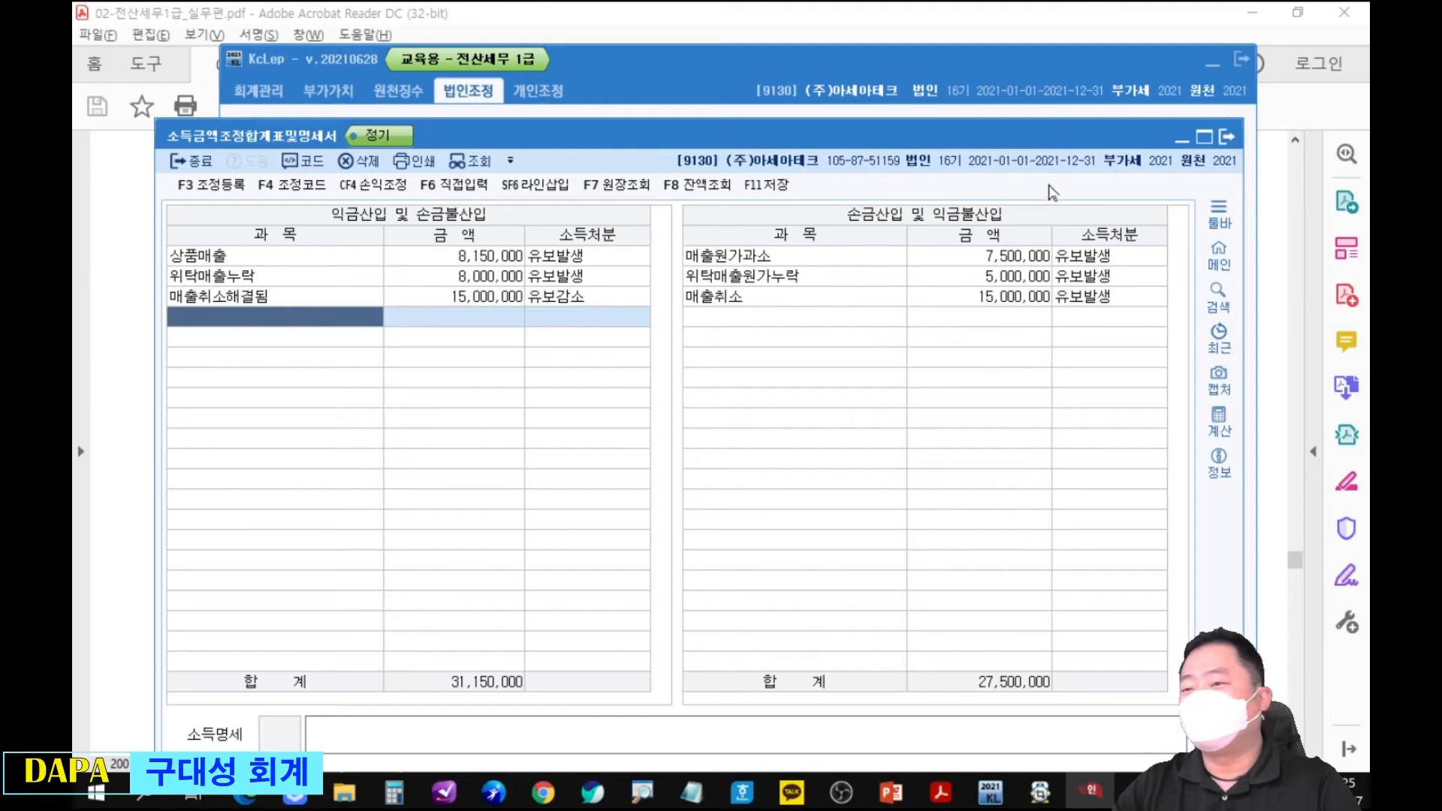
click(1226, 136)
Mark 소득금액조정합계표및명세서 with a box and the 과목별세무조정 forms with arrows, and clear the markings.
mouse_move(725, 188)
mouse_down()
mouse_move(904, 211)
mouse_move(934, 308)
mouse_up()
mouse_move(996, 215)
mouse_down()
mouse_move(930, 242)
mouse_move(918, 328)
mouse_move(889, 385)
mouse_up()
mouse_move(1005, 397)
mouse_down()
mouse_move(926, 434)
mouse_move(876, 488)
mouse_up()
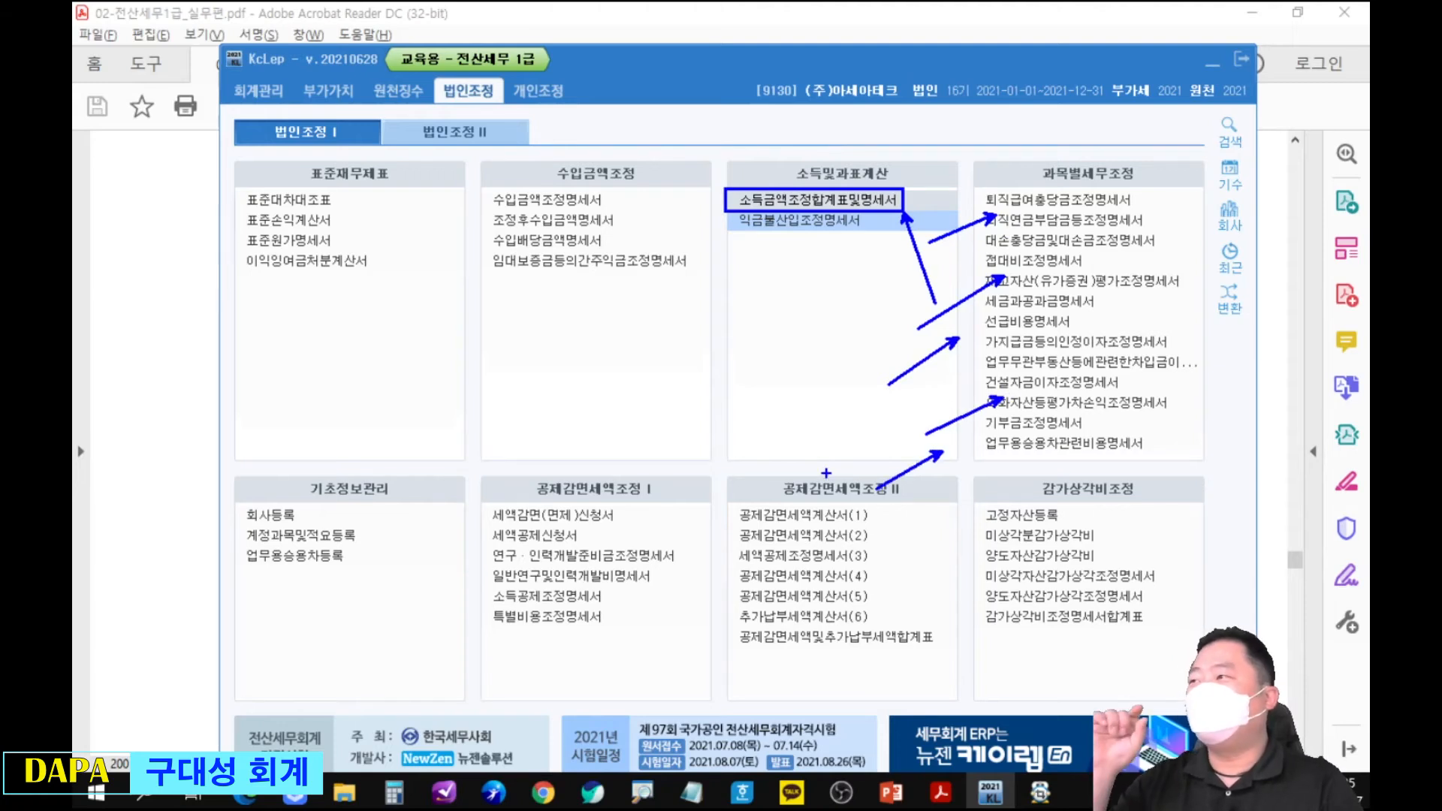
key(Escape)
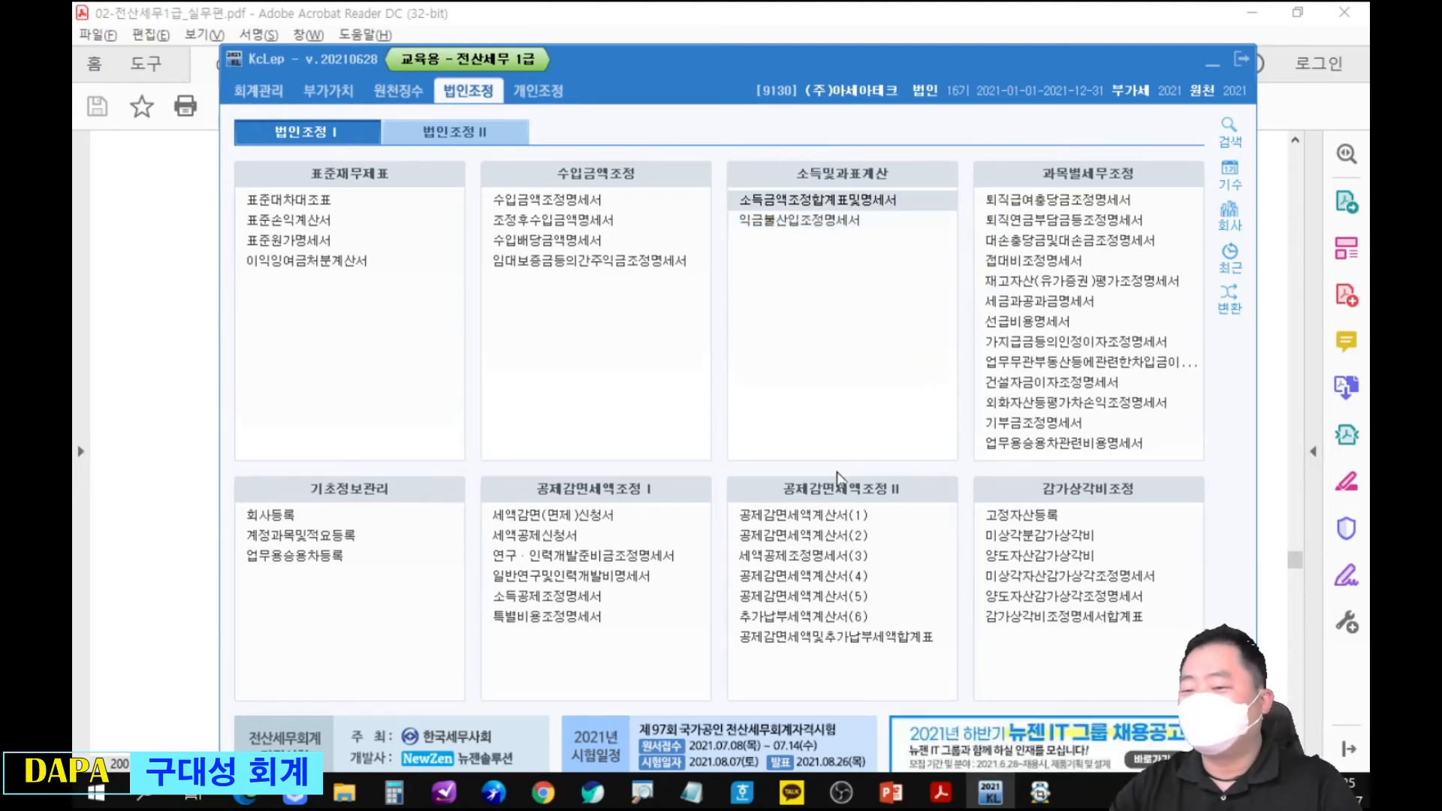
Open 업무무관부동산등에관련한차입금이자조정명세서 and place its window below the PDF's 업무무관 가지급금 증감내역 table.
click(1066, 362)
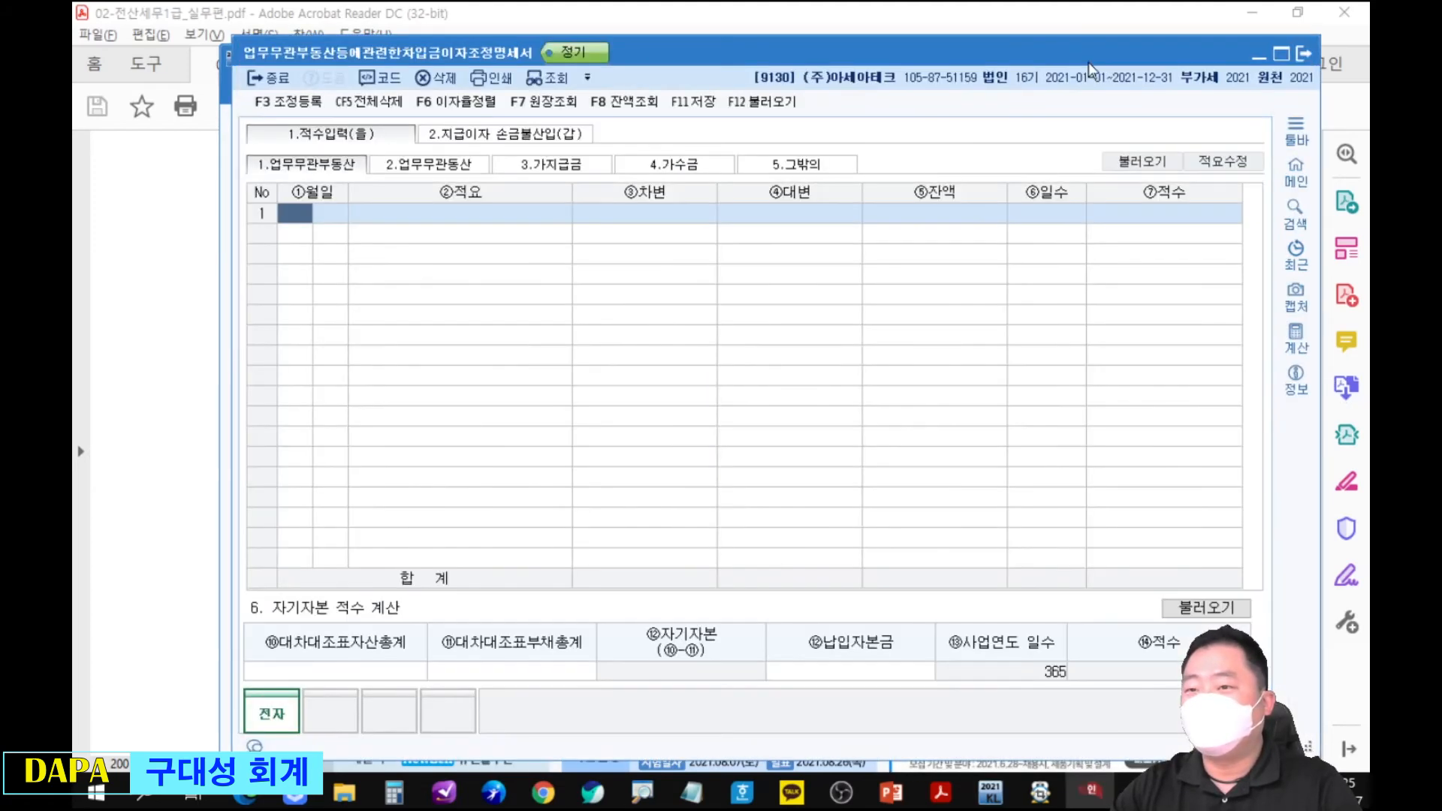
drag(1088, 62, 1043, 129)
drag(1048, 74, 1370, 332)
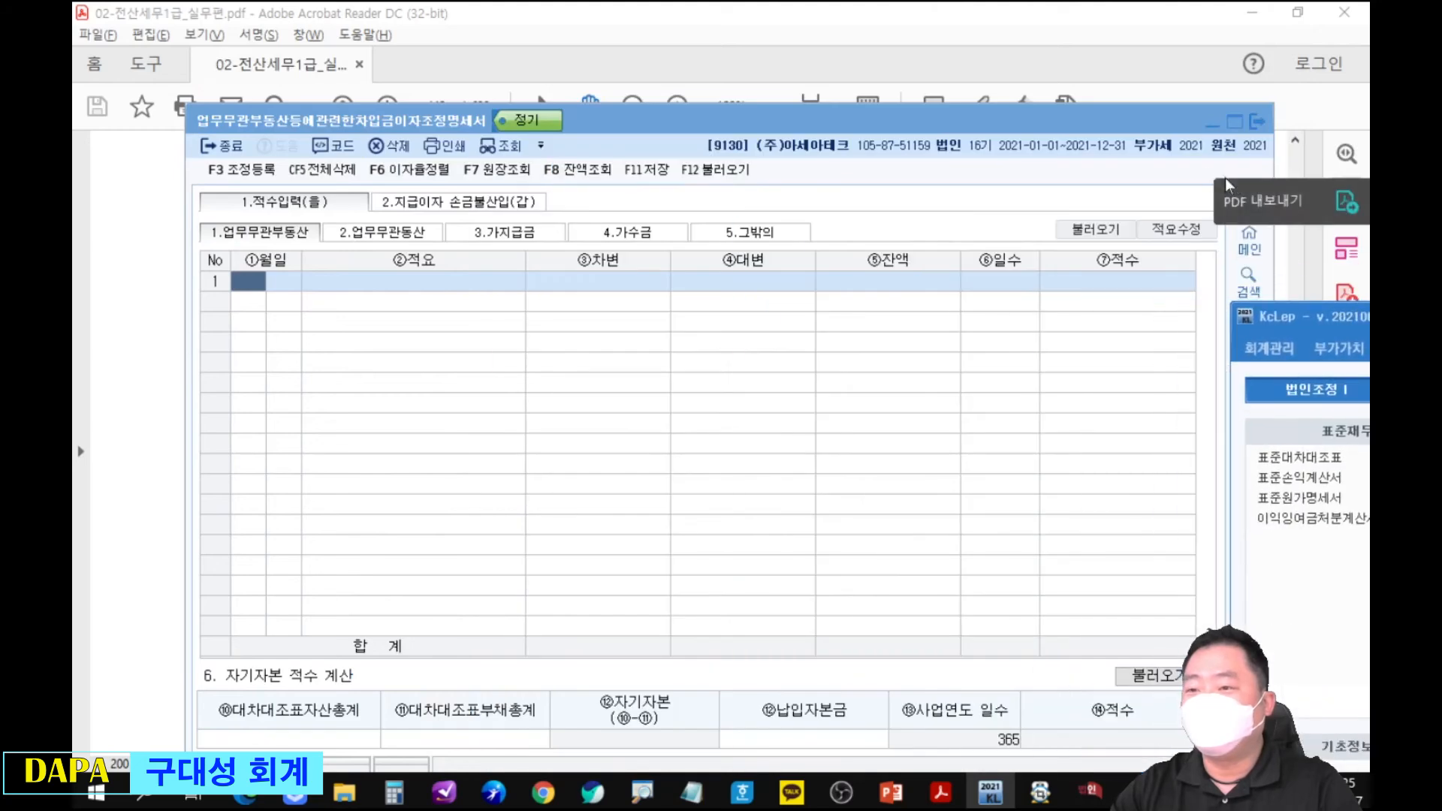
click(1224, 178)
scroll(1056, 345, down, 3)
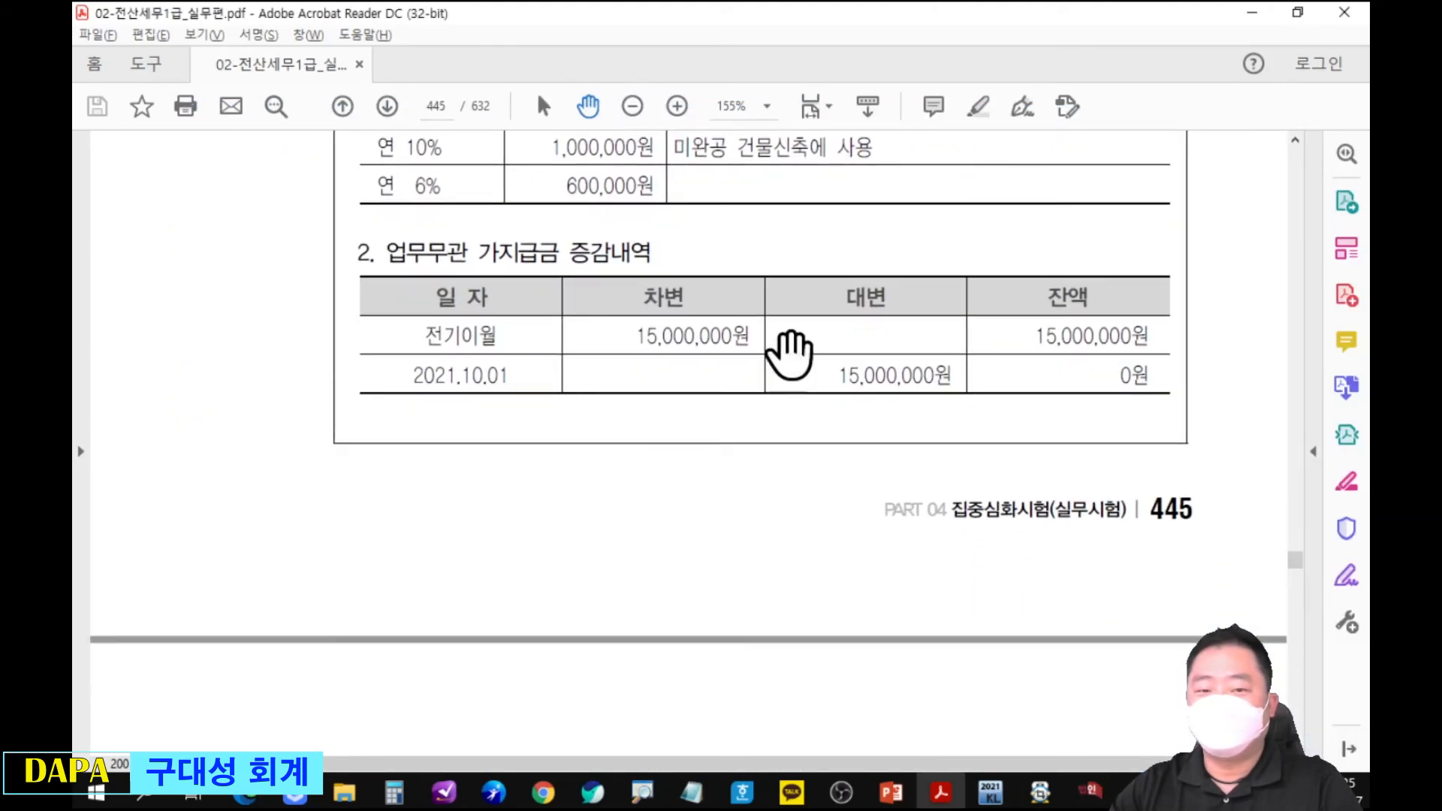
key(alt+Tab)
drag(814, 445, 835, 419)
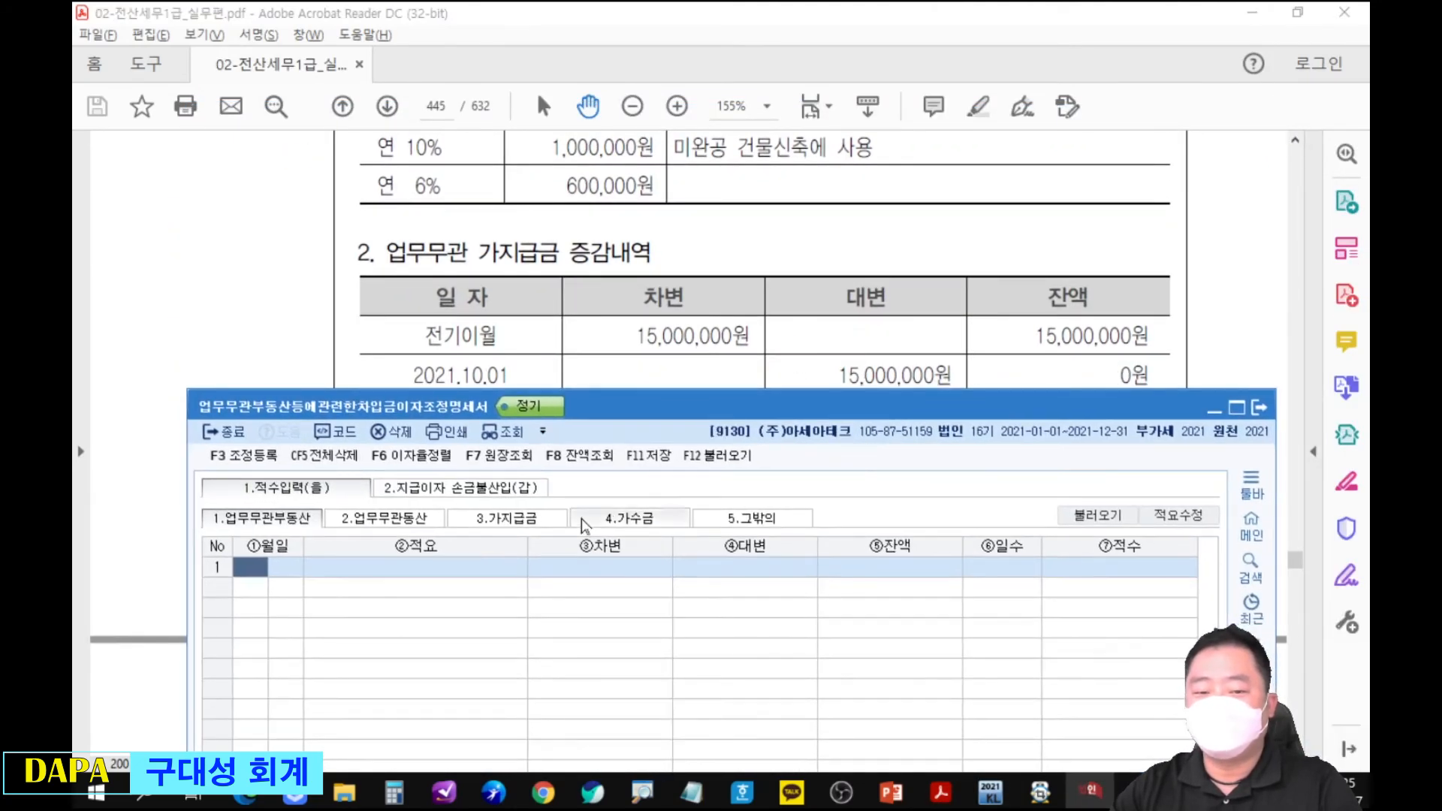
In the 가지급금 section, enter the 전기이월 row dated 1월 1일 with a 차변 of 15,000,000.
click(512, 518)
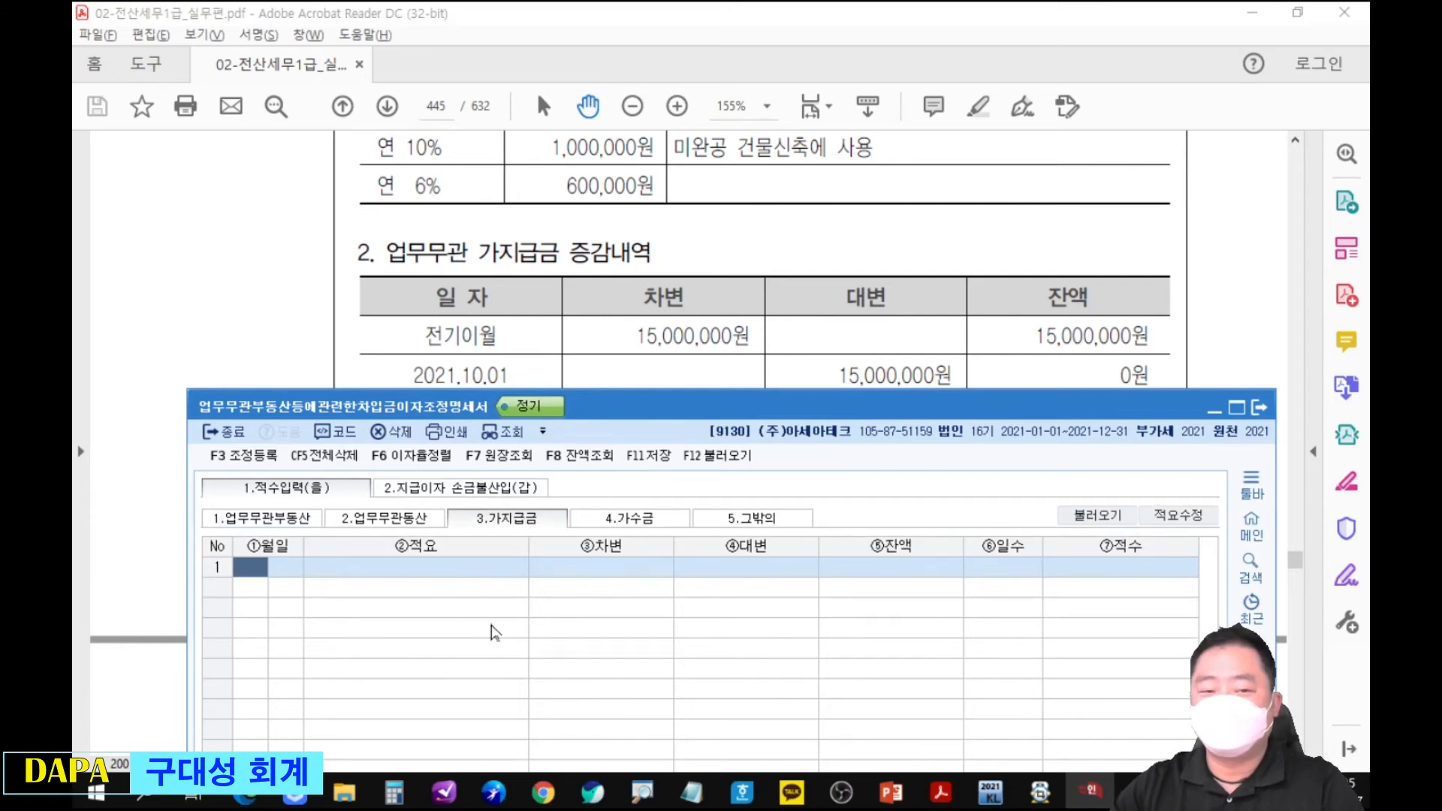
text(1)
key(Return)
text(1)
key(Return)
key(Return)
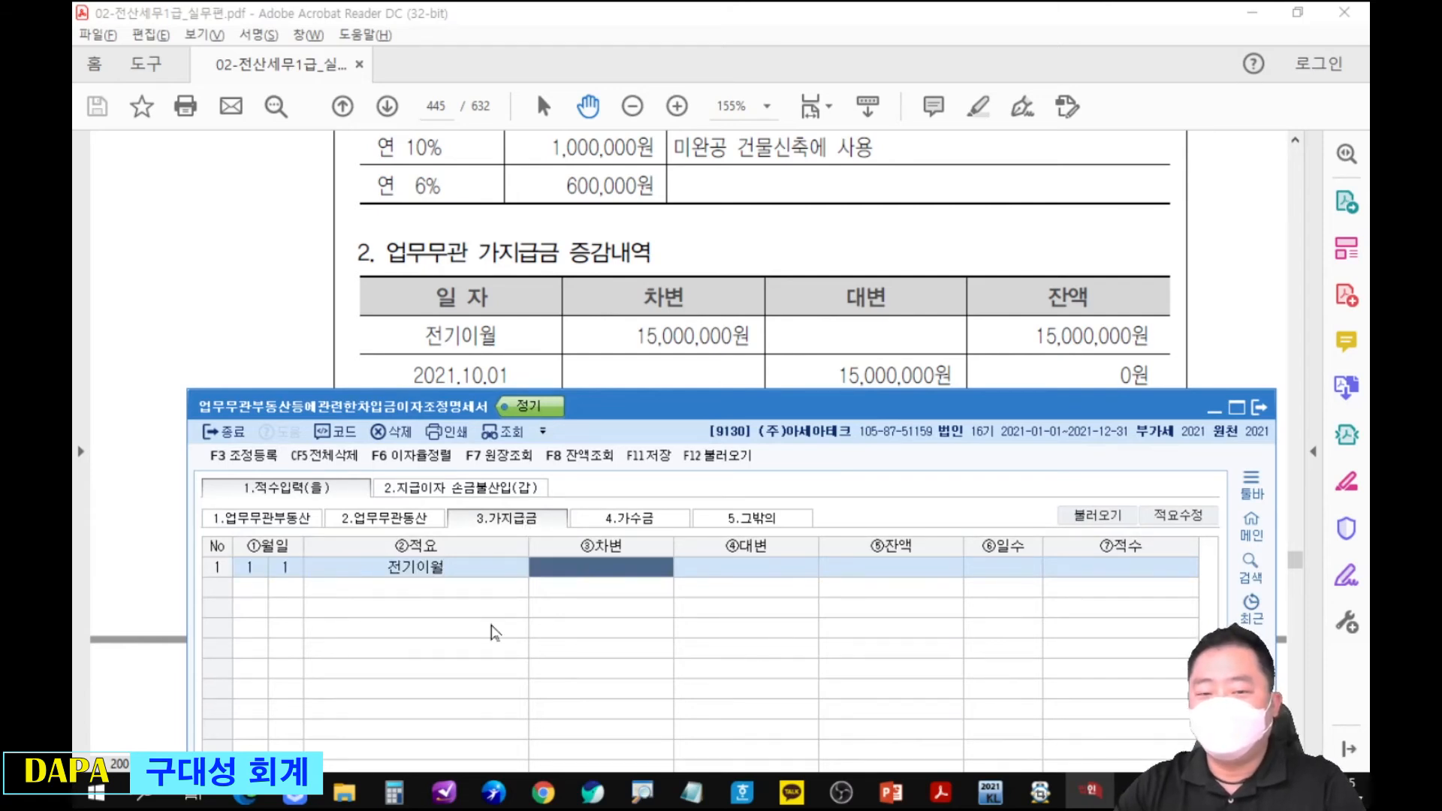
text(15000000)
Add a 회수 row dated 10월 1일 with a 대변 of 15,000,000 to the 가지급금 section.
key(Return)
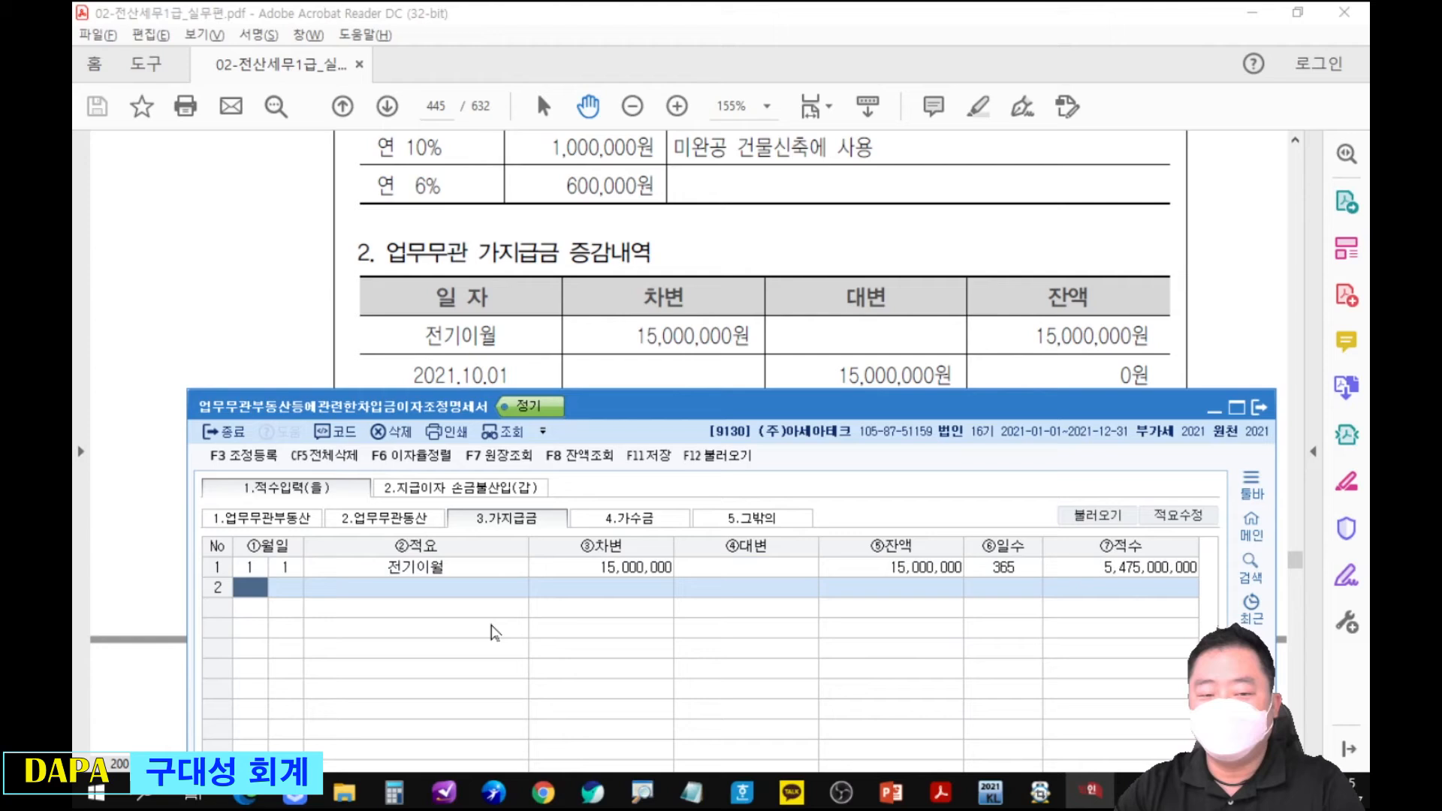
text(10)
key(Return)
text(1)
key(Return)
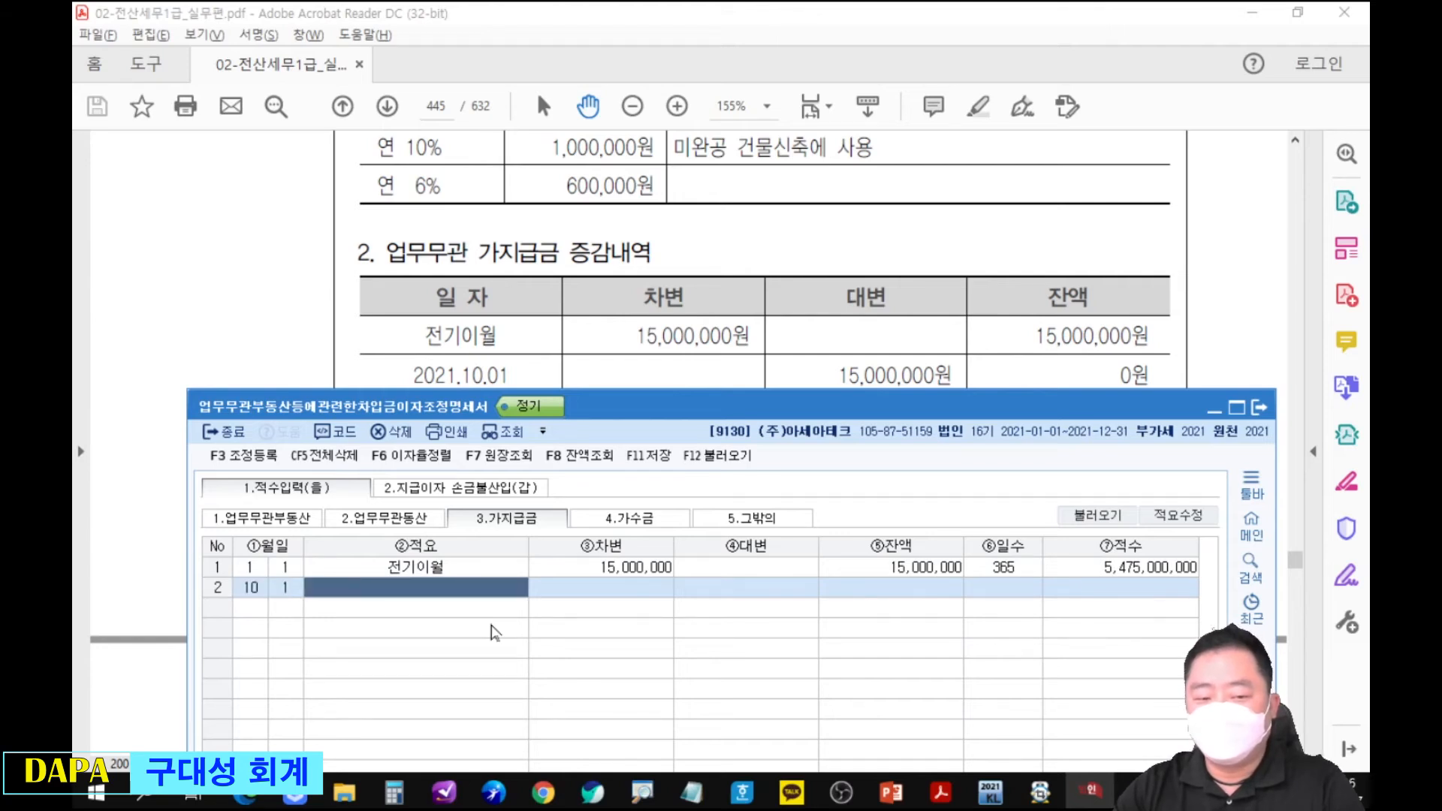
text(3)
key(Return)
text(15000000)
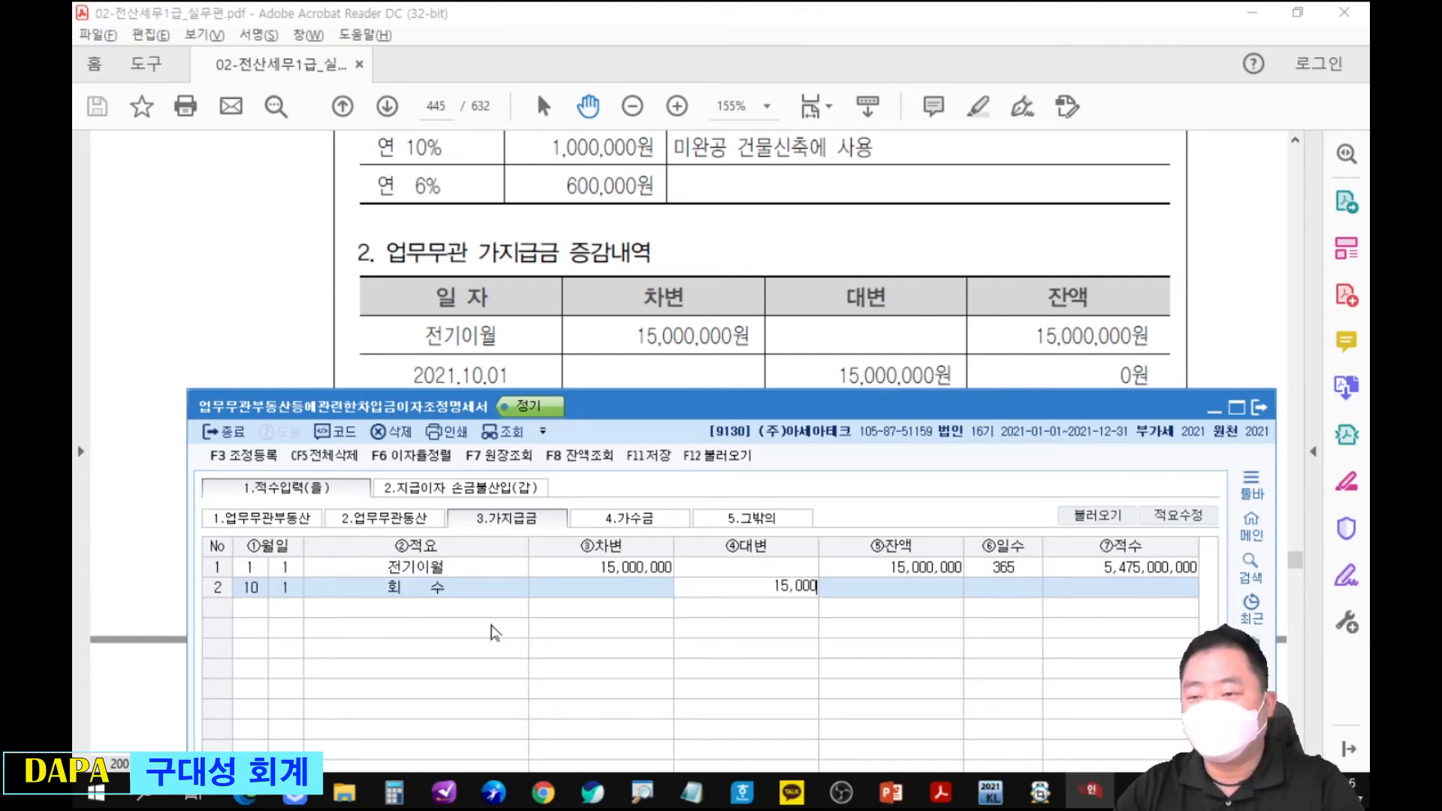
key(Return)
Show 지급이자 손금불산입(갑) and arrange its window below the PDF's 차입에 대한 이자지급 내역 table.
mouse_move(1151, 586)
mouse_down()
mouse_move(1067, 597)
mouse_move(1102, 563)
mouse_move(548, 559)
mouse_move(513, 502)
mouse_move(572, 503)
mouse_up()
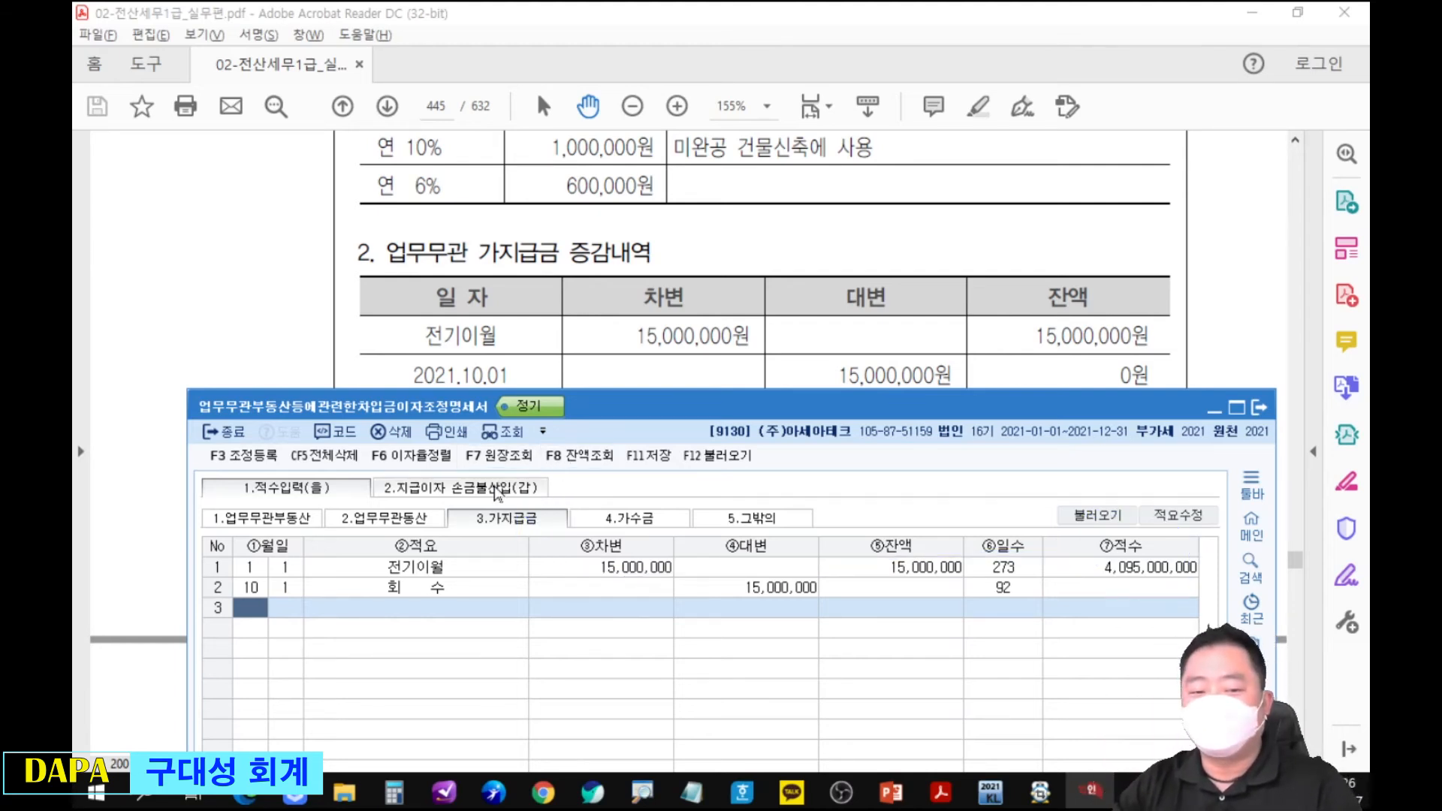
click(461, 488)
mouse_move(655, 416)
mouse_down()
mouse_move(654, 233)
mouse_move(682, 121)
mouse_move(673, 48)
mouse_move(703, 66)
mouse_move(712, 105)
mouse_up()
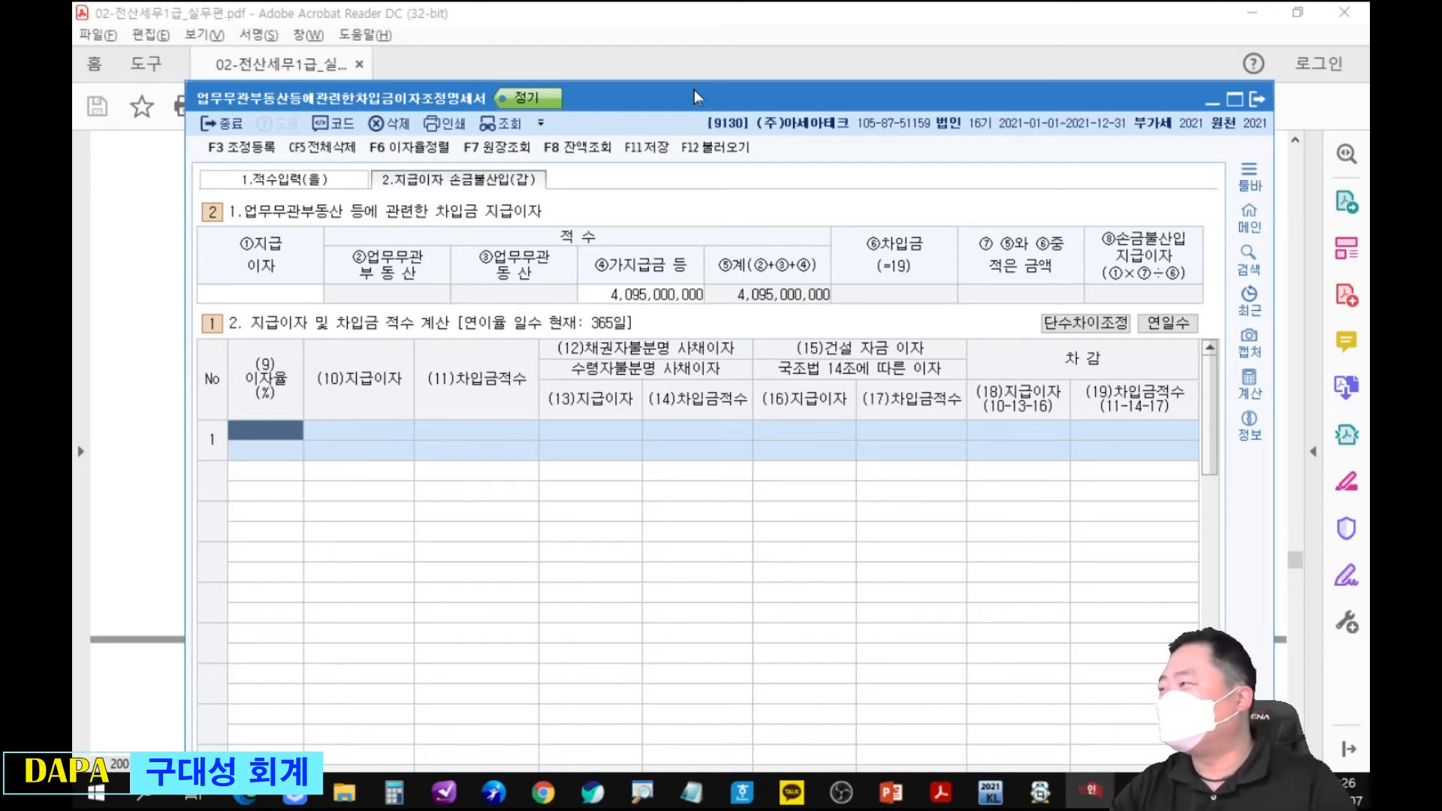
drag(781, 98, 767, 171)
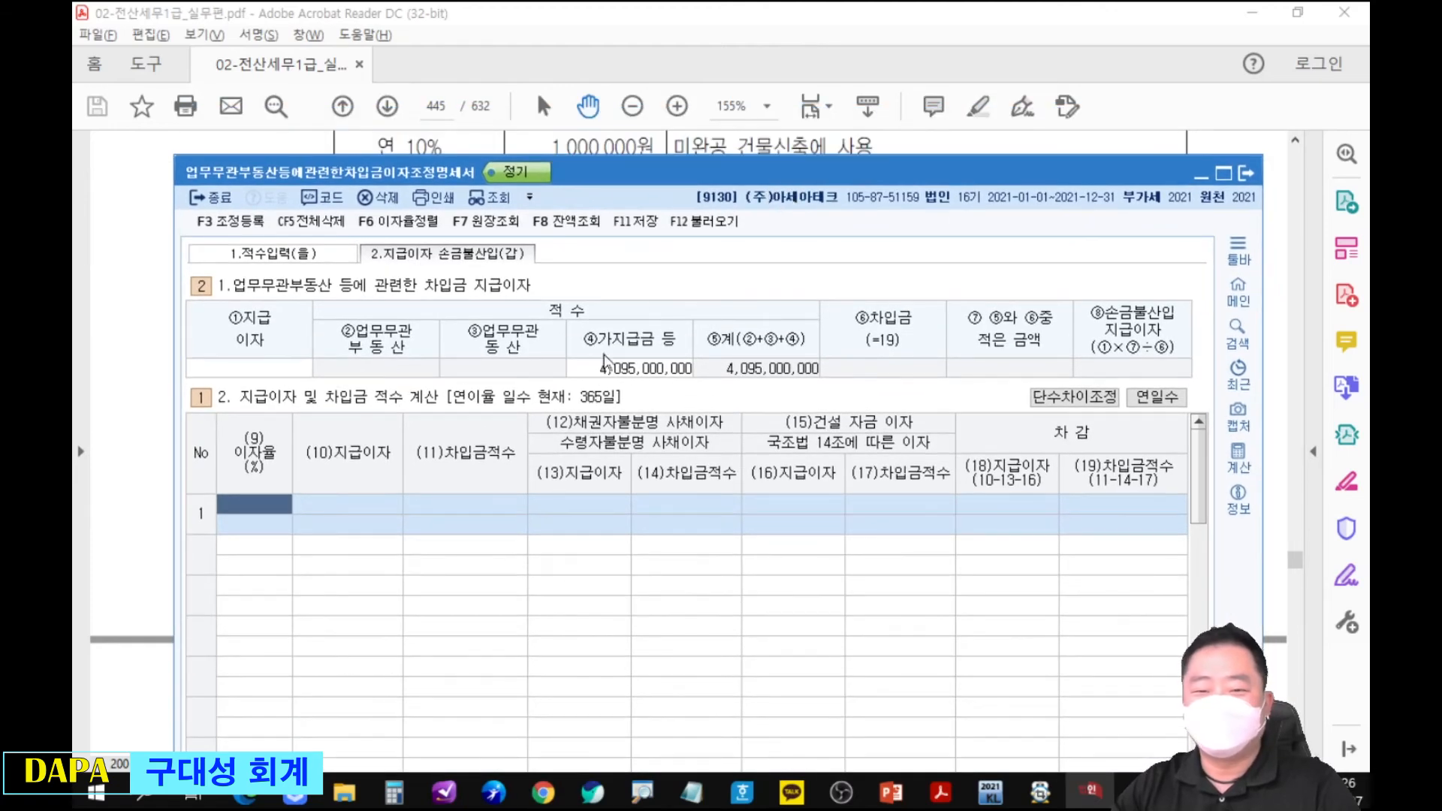
drag(684, 175, 697, 320)
drag(716, 256, 734, 380)
key(alt+Tab)
Enter the 15% interest row with 지급이자 of 1,500,000 and 채권자불분명 사채이자 of 1,500,000.
mouse_move(944, 797)
text(15)
key(Return)
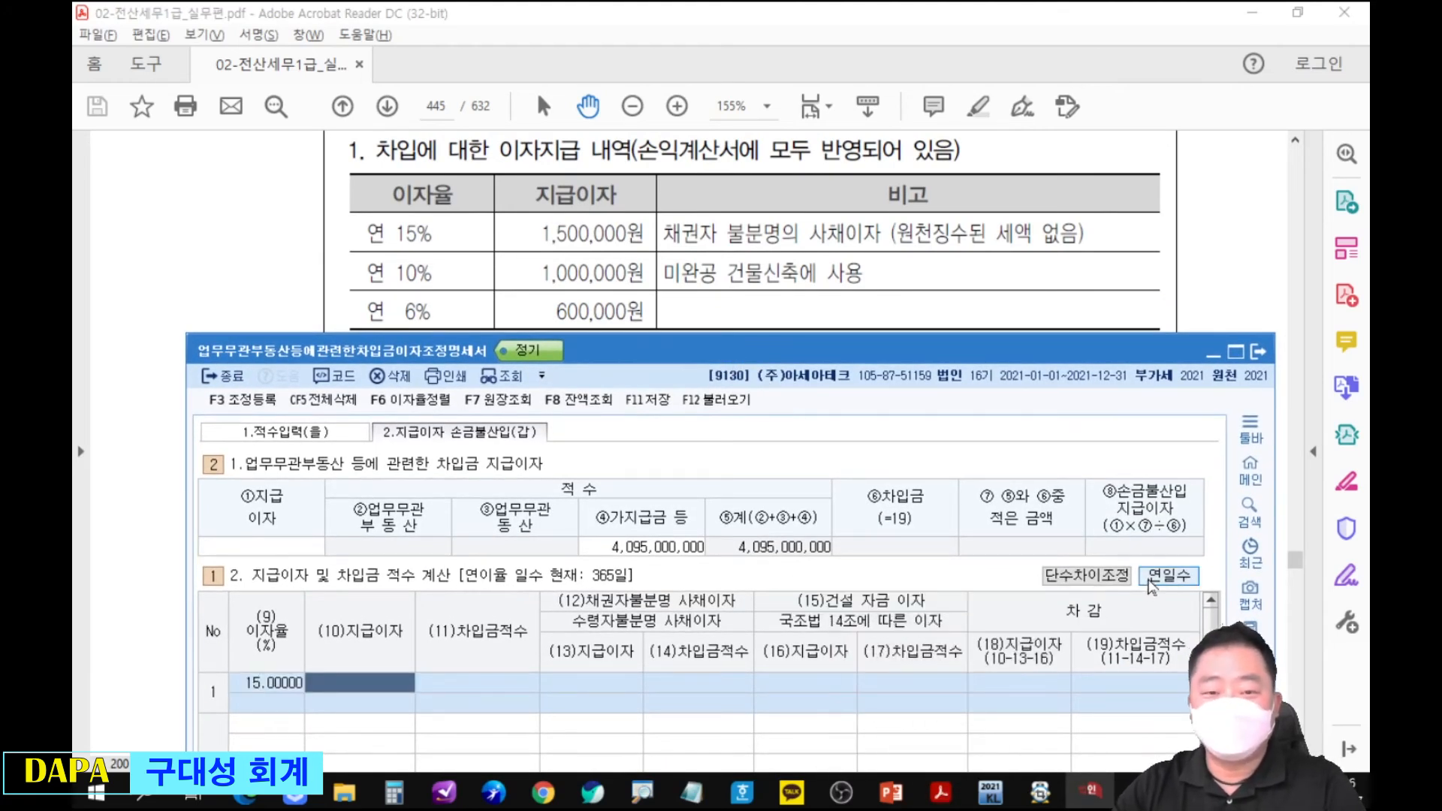
text(1,500,000)
key(Return)
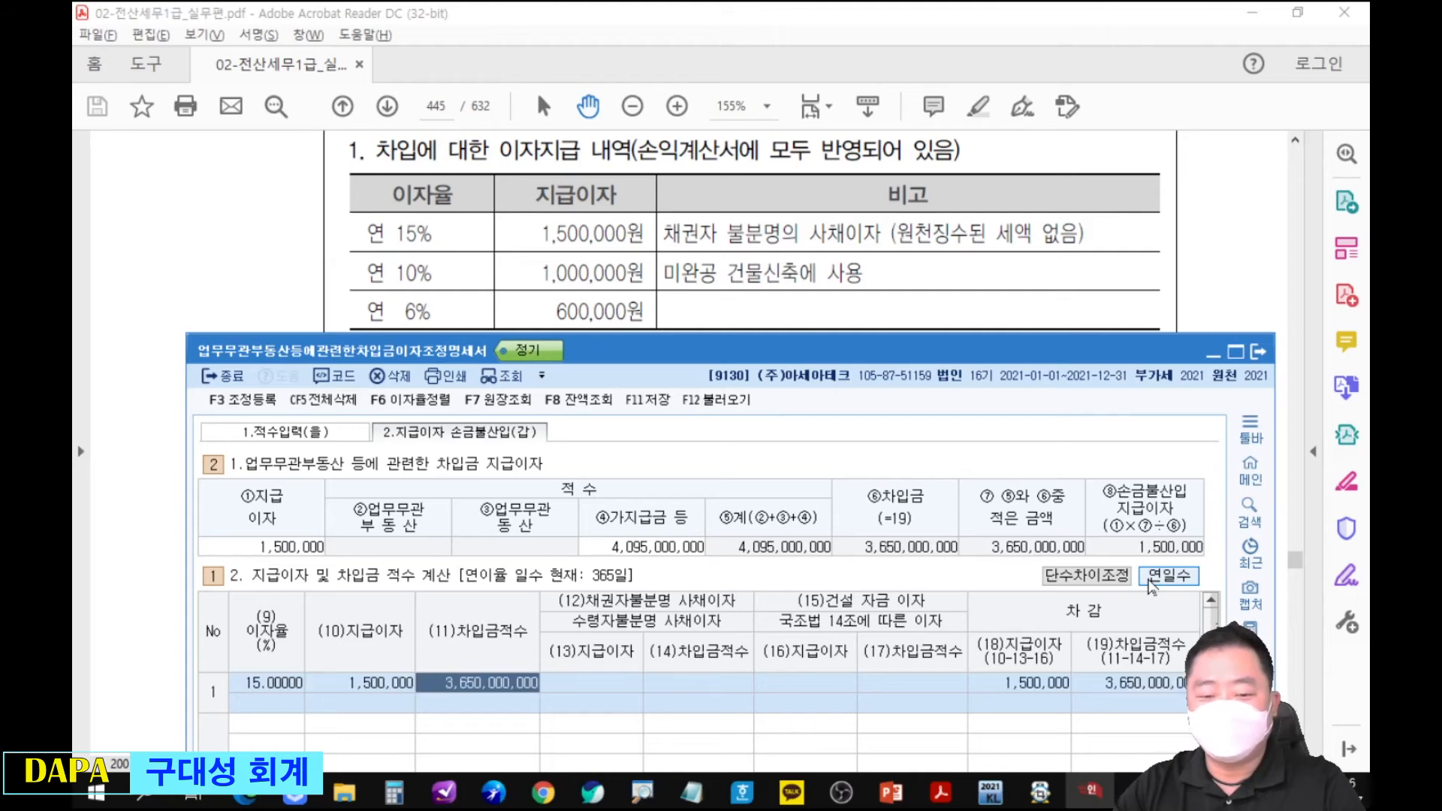
key(Return)
text(1500000)
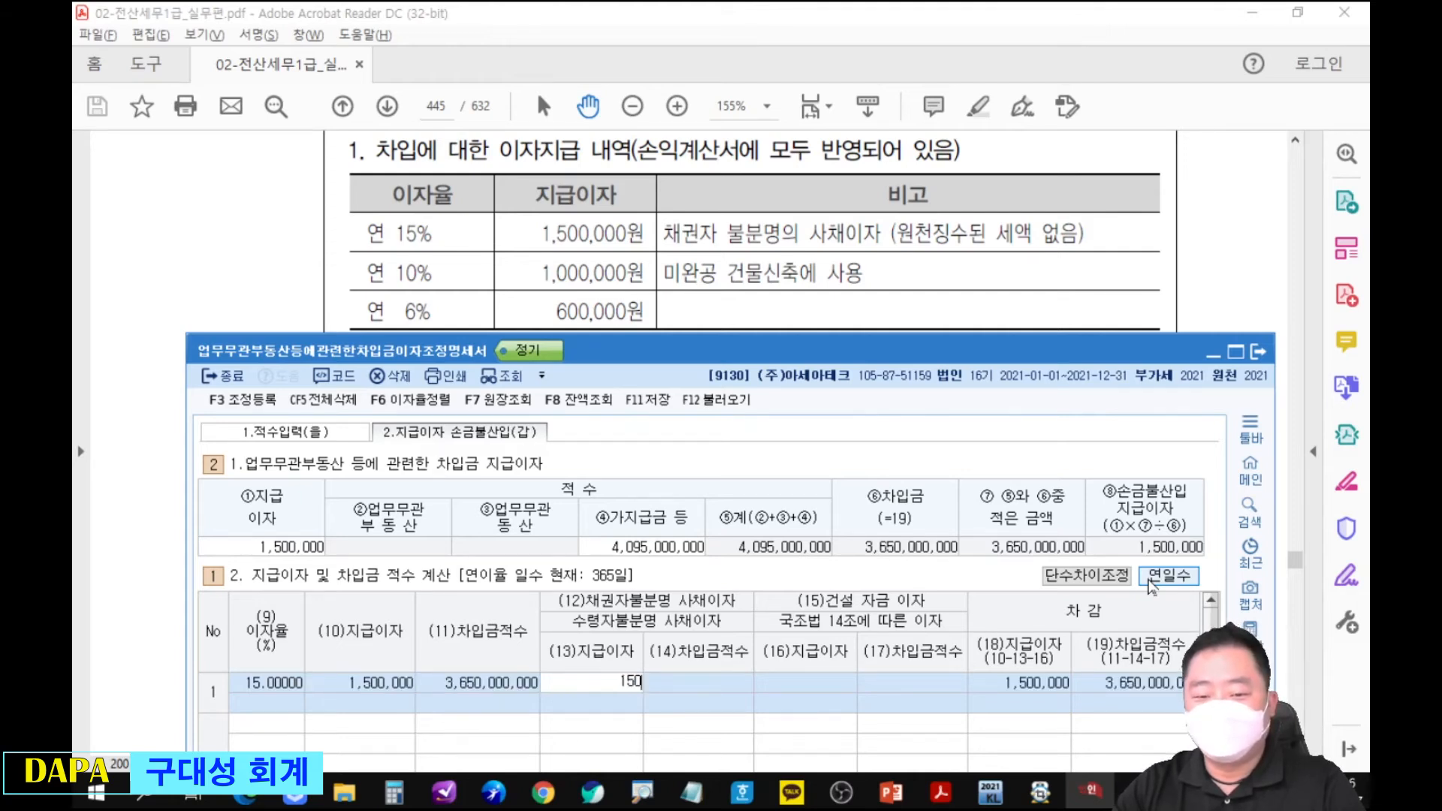
key(Return)
Enter the 10% interest row with 지급이자 of 1,000,000 and 건설 자금 이자 of 1,000,000.
key(Return)
key(Return)
text(10)
key(Return)
text(1000000)
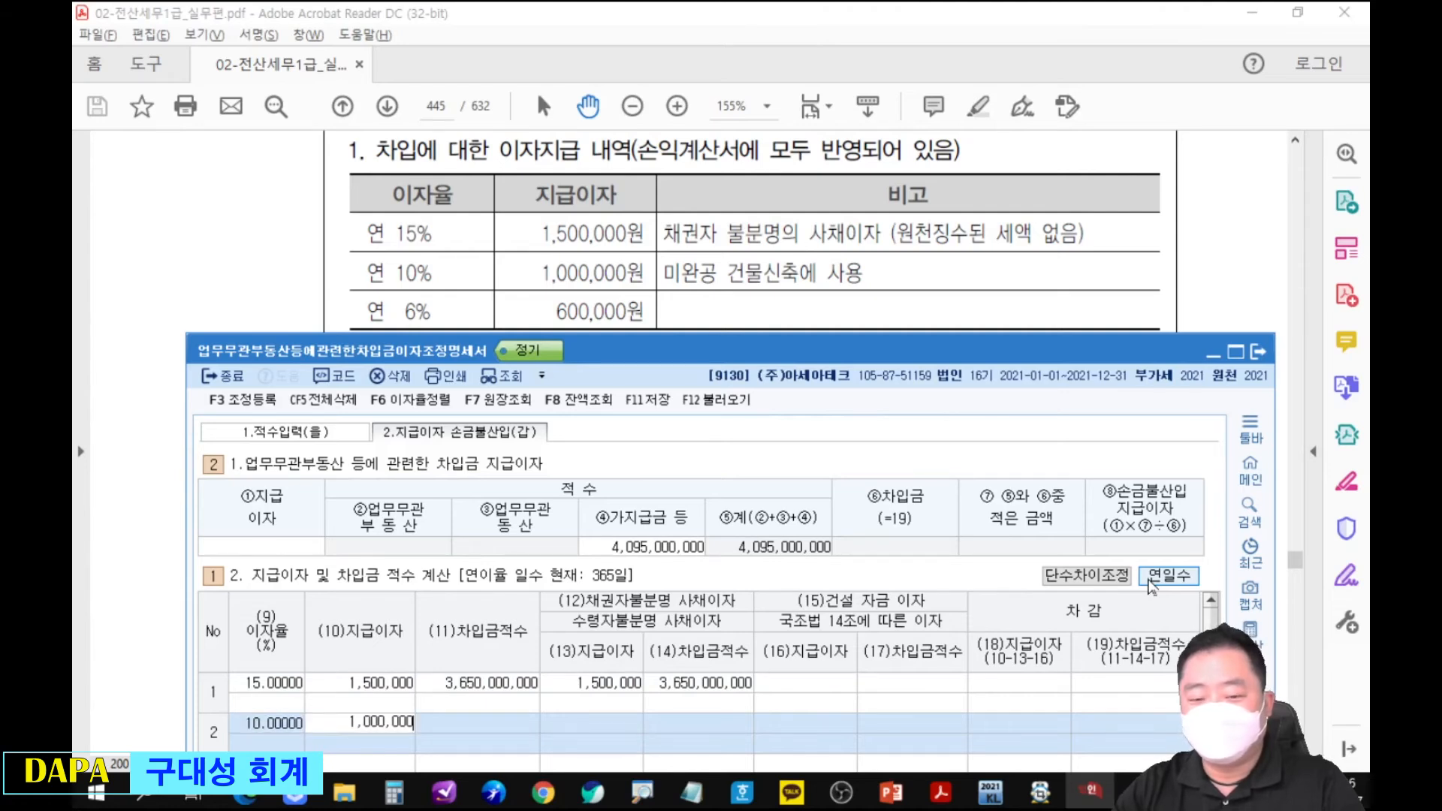
key(Return)
key(Return)
key(Return)
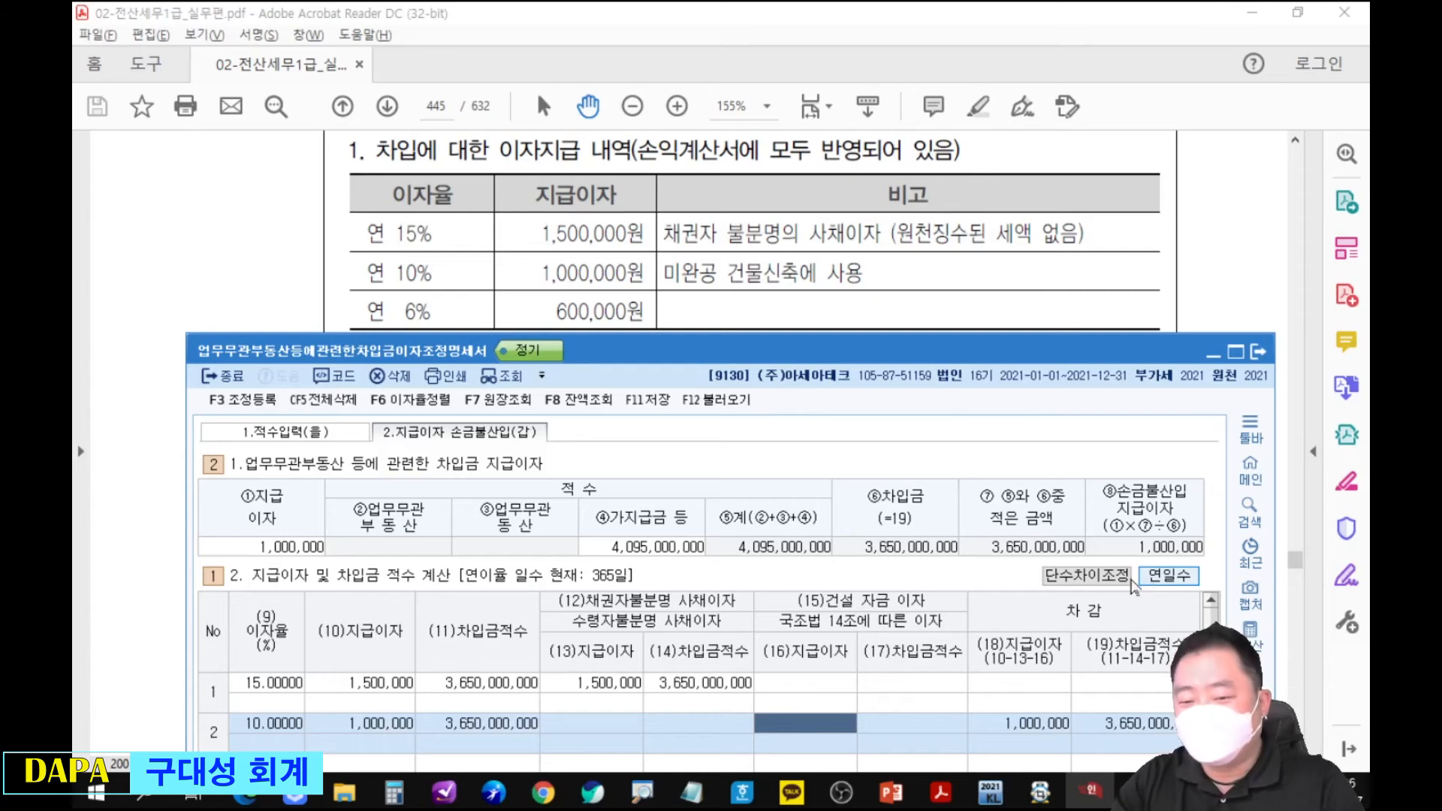
text(1000000)
key(Return)
key(Return)
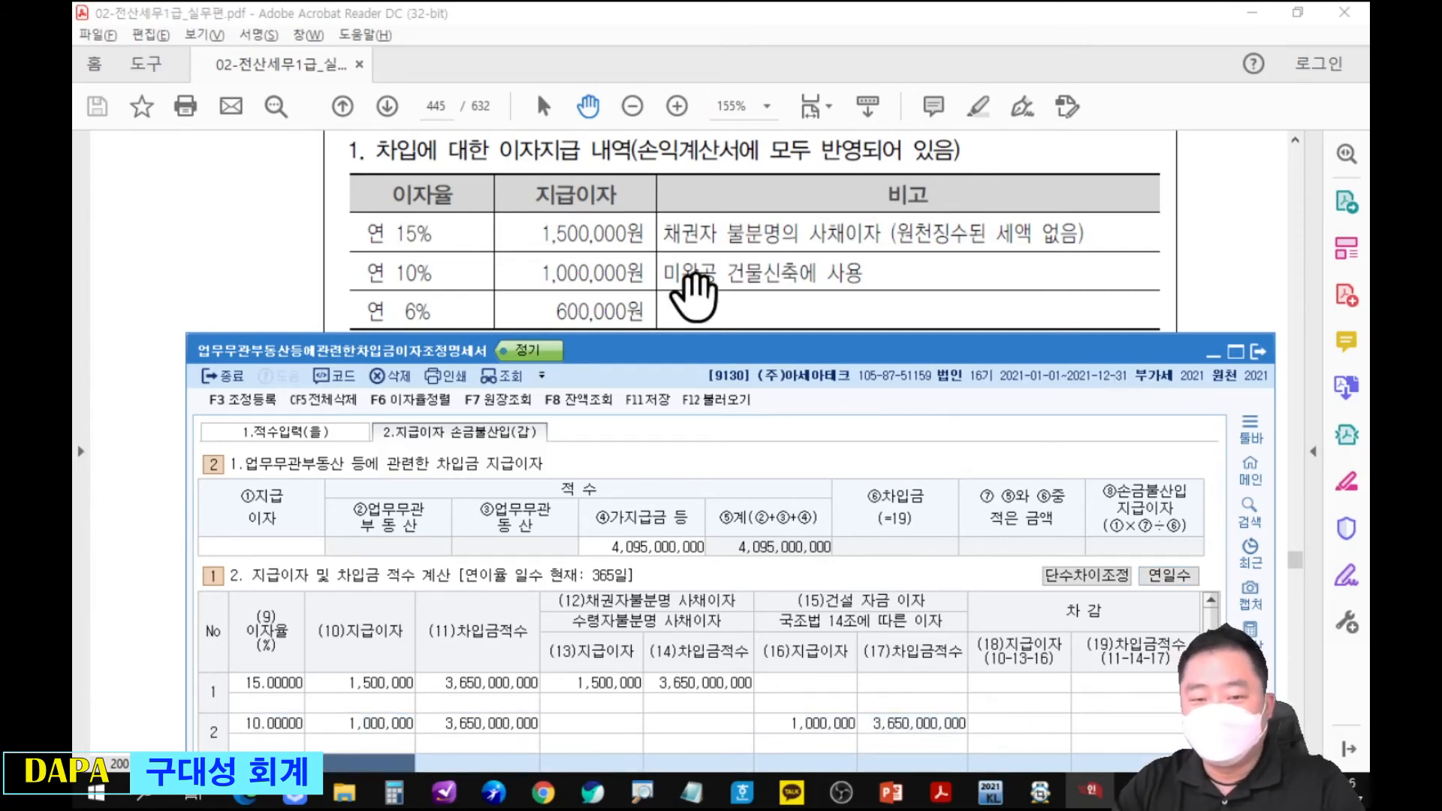
Enter the 6% interest row in 지급이자 및 차입금 적수 계산 with 지급이자 of 600,000.
scroll(760, 274, down, 3)
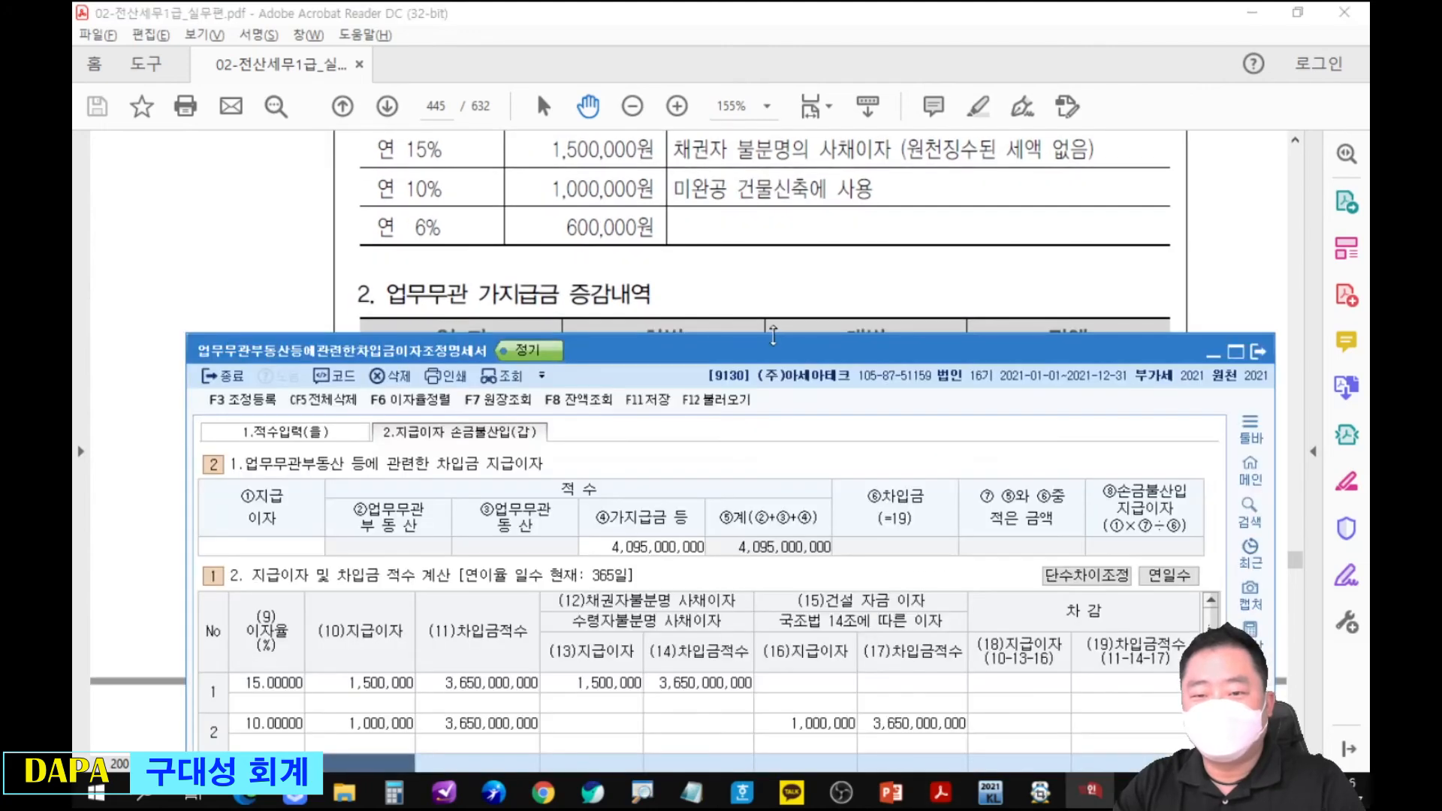
drag(773, 336, 778, 255)
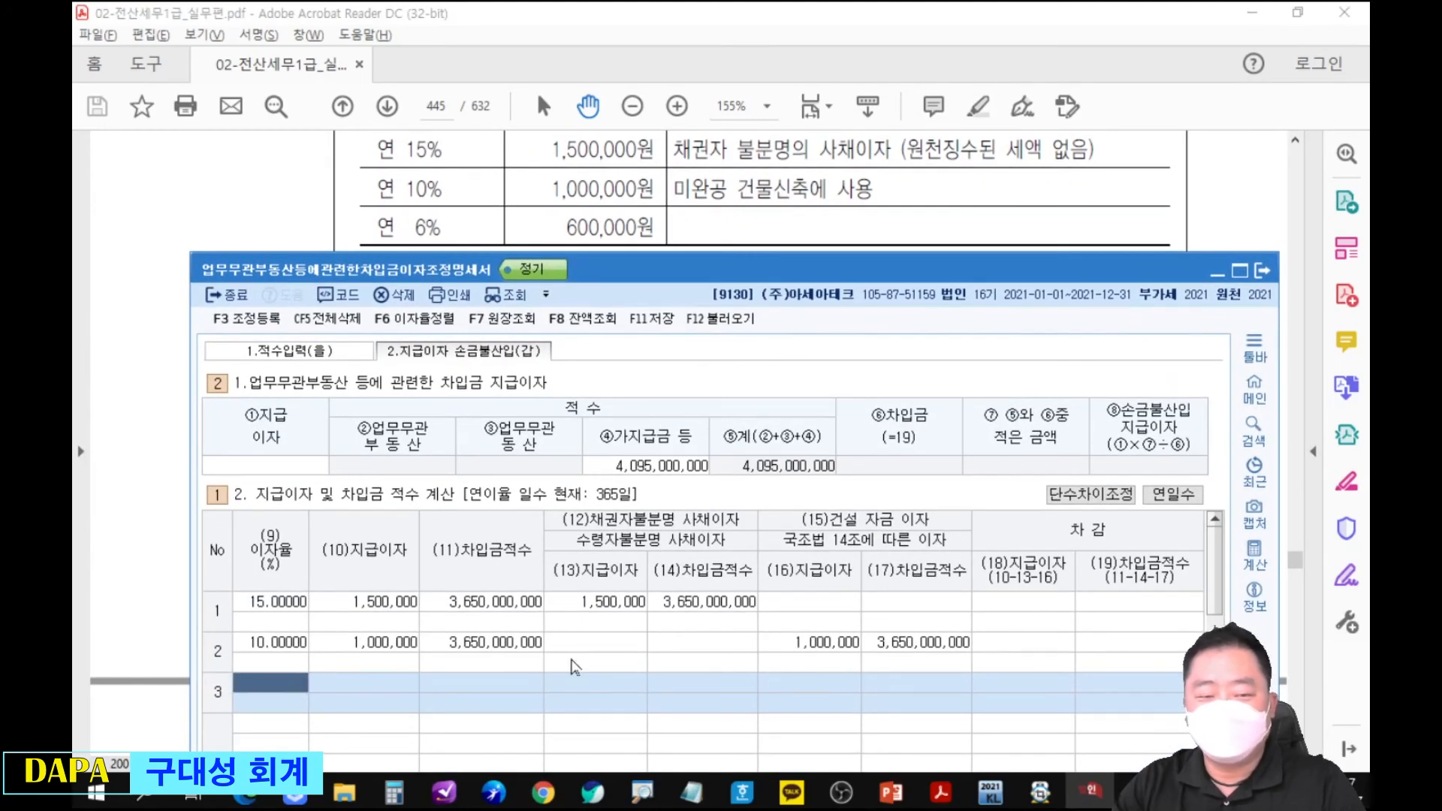
text(6)
key(Return)
text(600000)
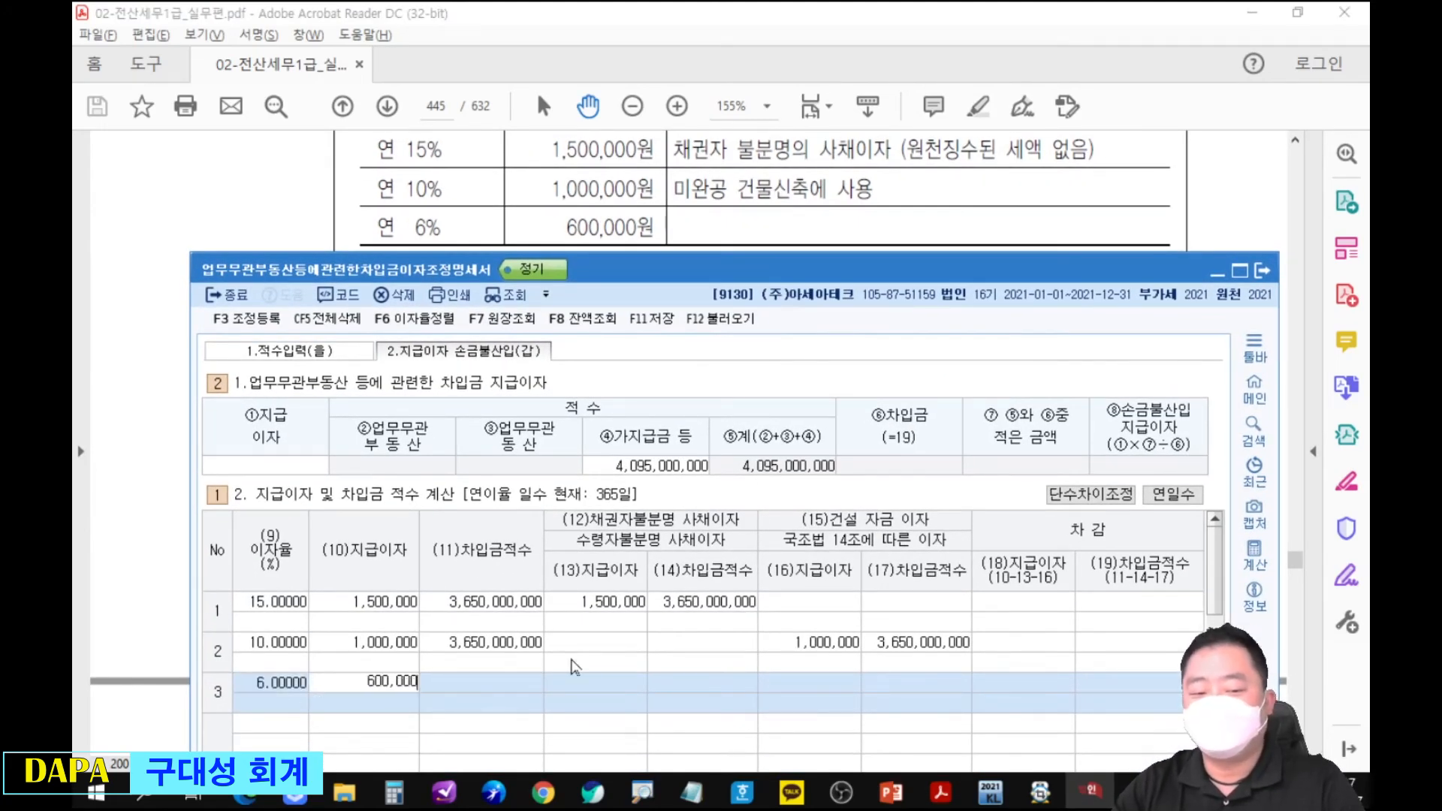
key(Return)
Circle the 채권자불분명 사채이자, 건설 자금 이자 and 손금불산입 지급이자 amounts for review, and clear the marks.
drag(565, 554, 570, 553)
drag(769, 628, 773, 617)
drag(1123, 432, 1202, 509)
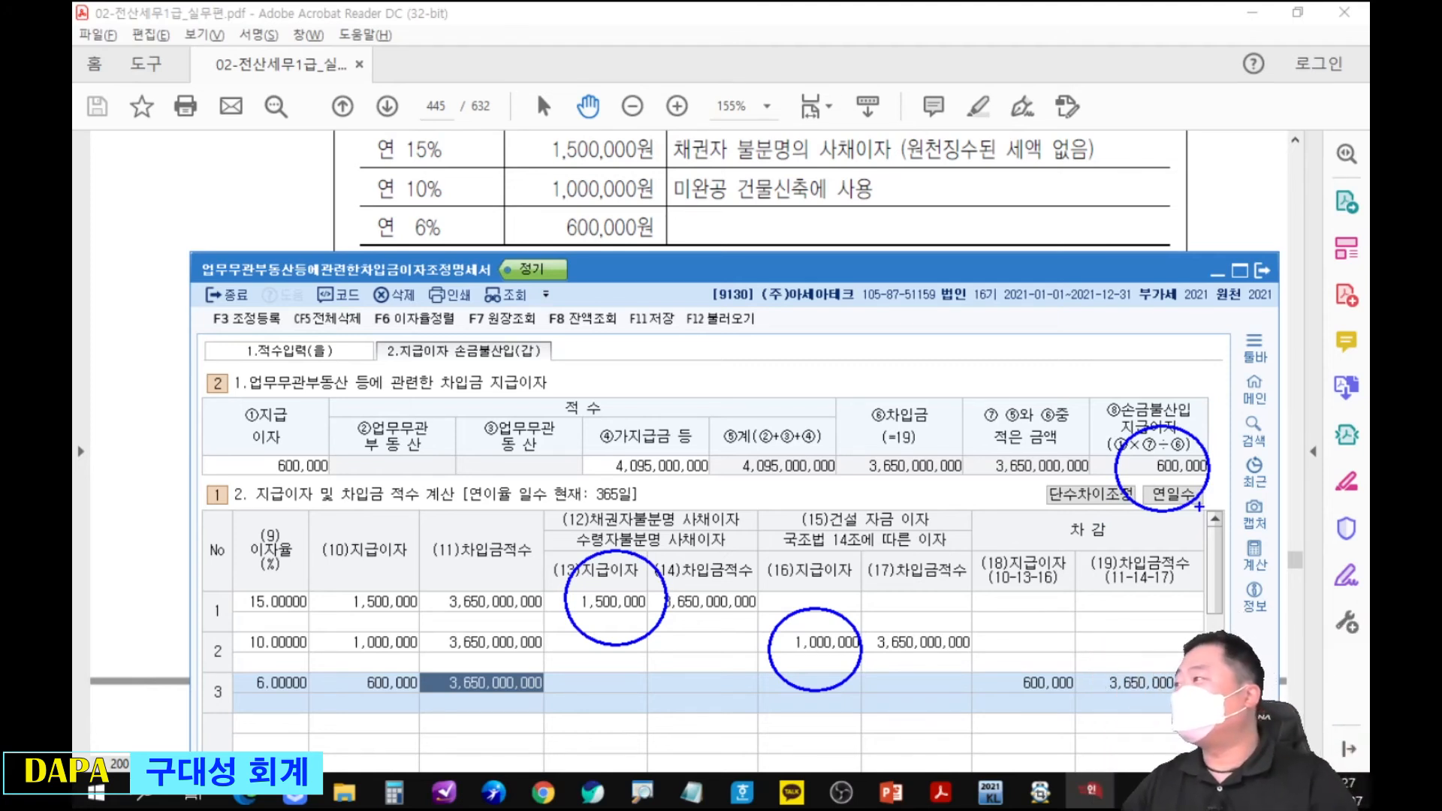
key(Escape)
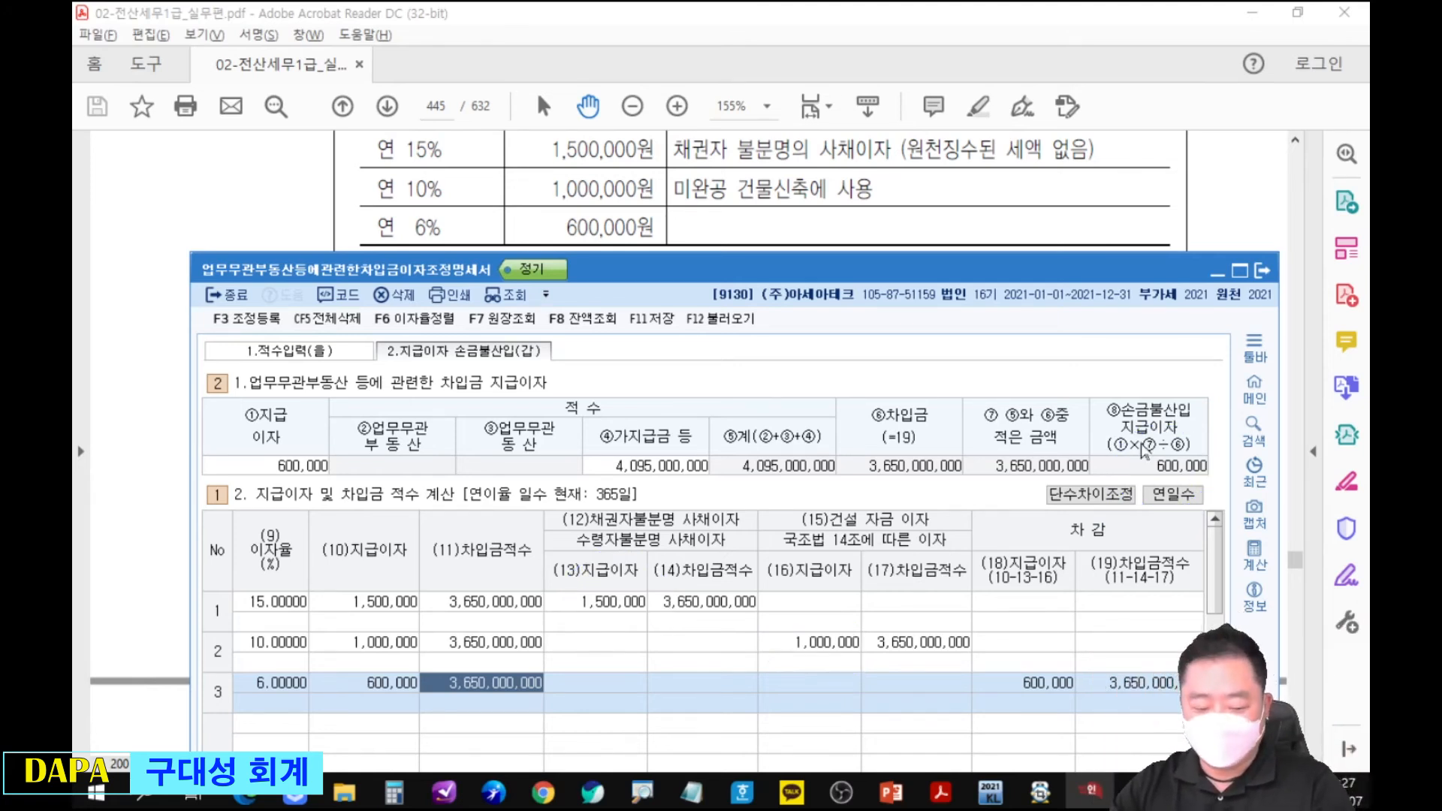
Open 조정 등록 and select the first empty 과목 cell under 익금산입 및 손금불산입.
key(F3)
click(376, 347)
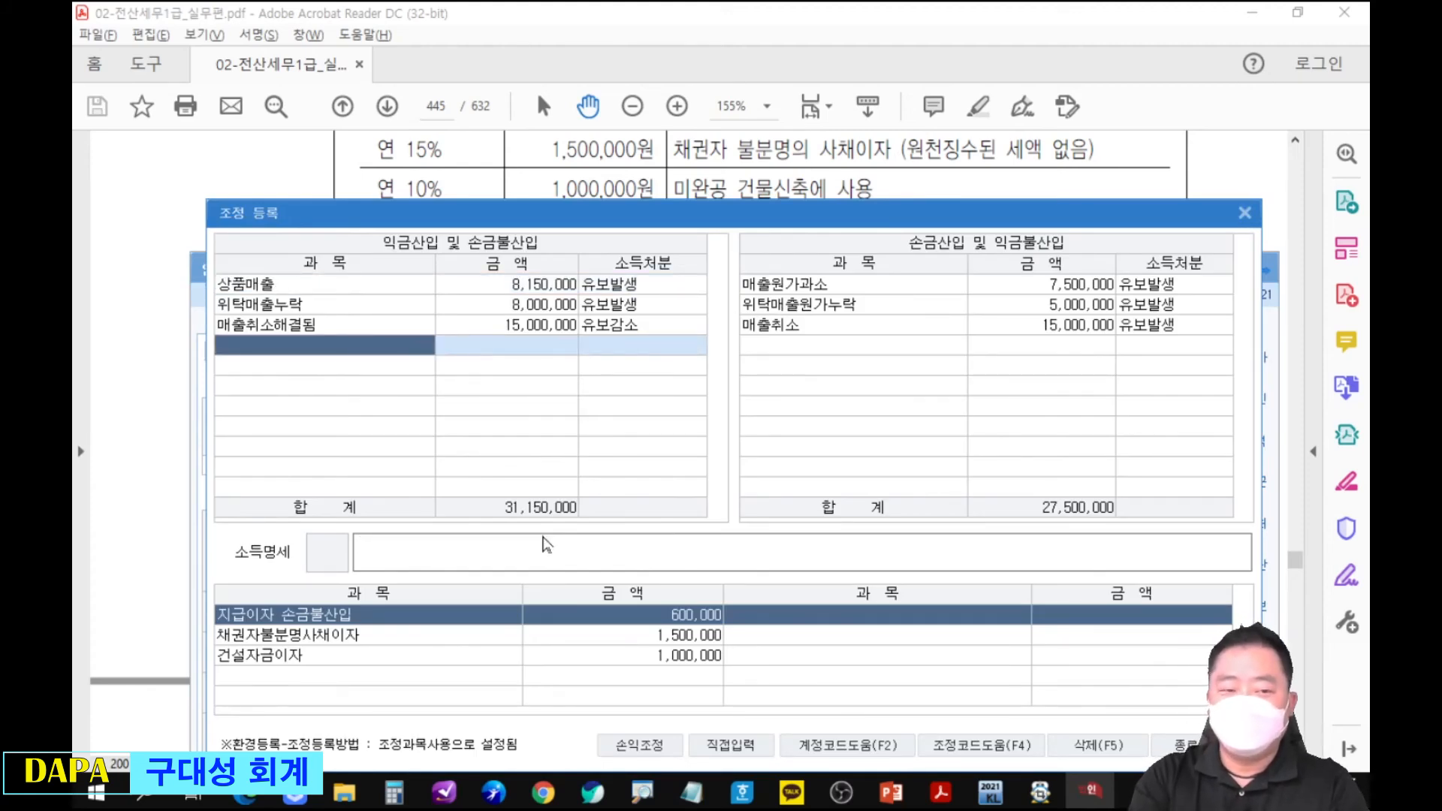
text(업무무)
key(Return)
key(Down)
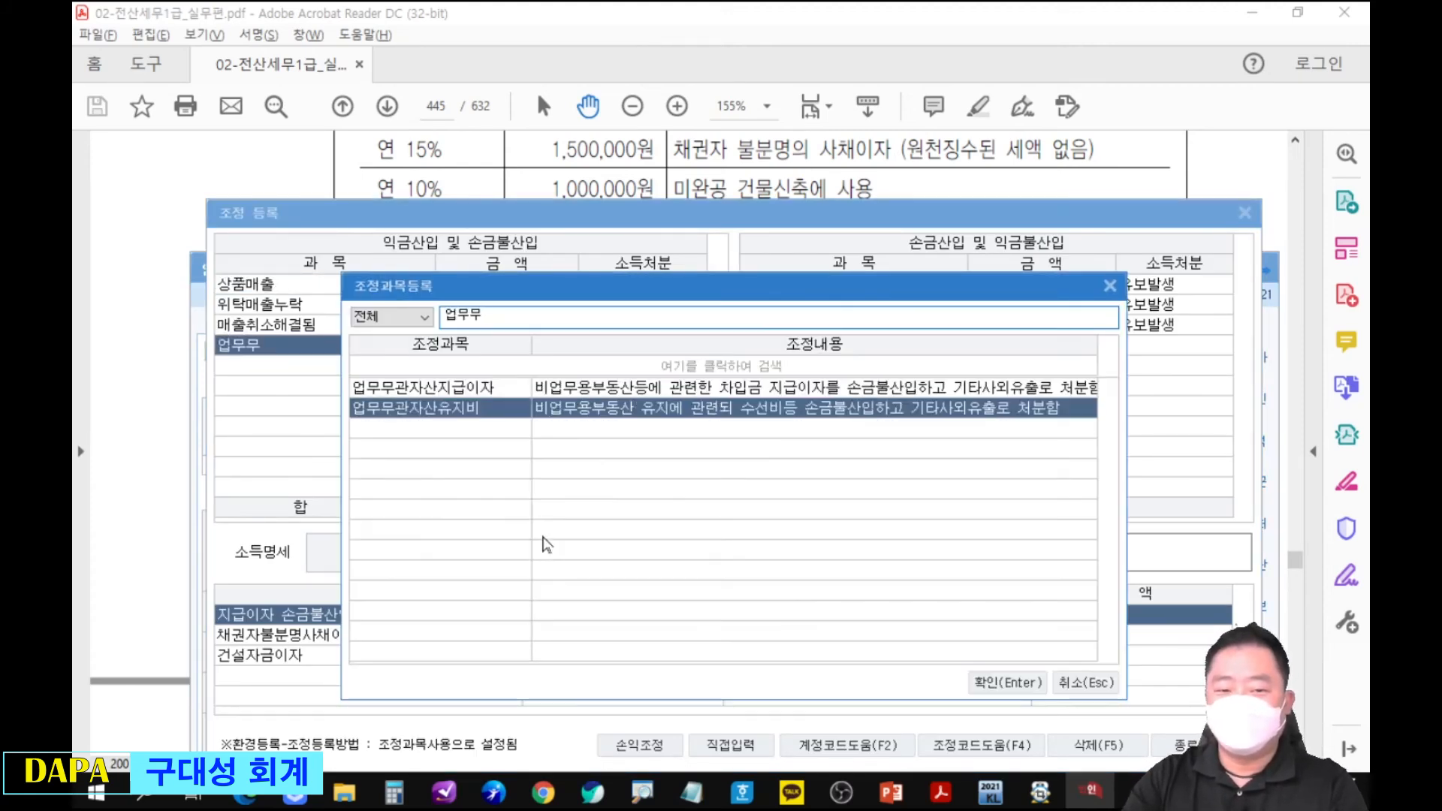
key(Return)
key(Up)
key(Left)
key(Down)
Register 업무무관자산지급이자 of 600,000 under 익금산입 및 손금불산입 with 소득처분 기타사외유출.
text(업무)
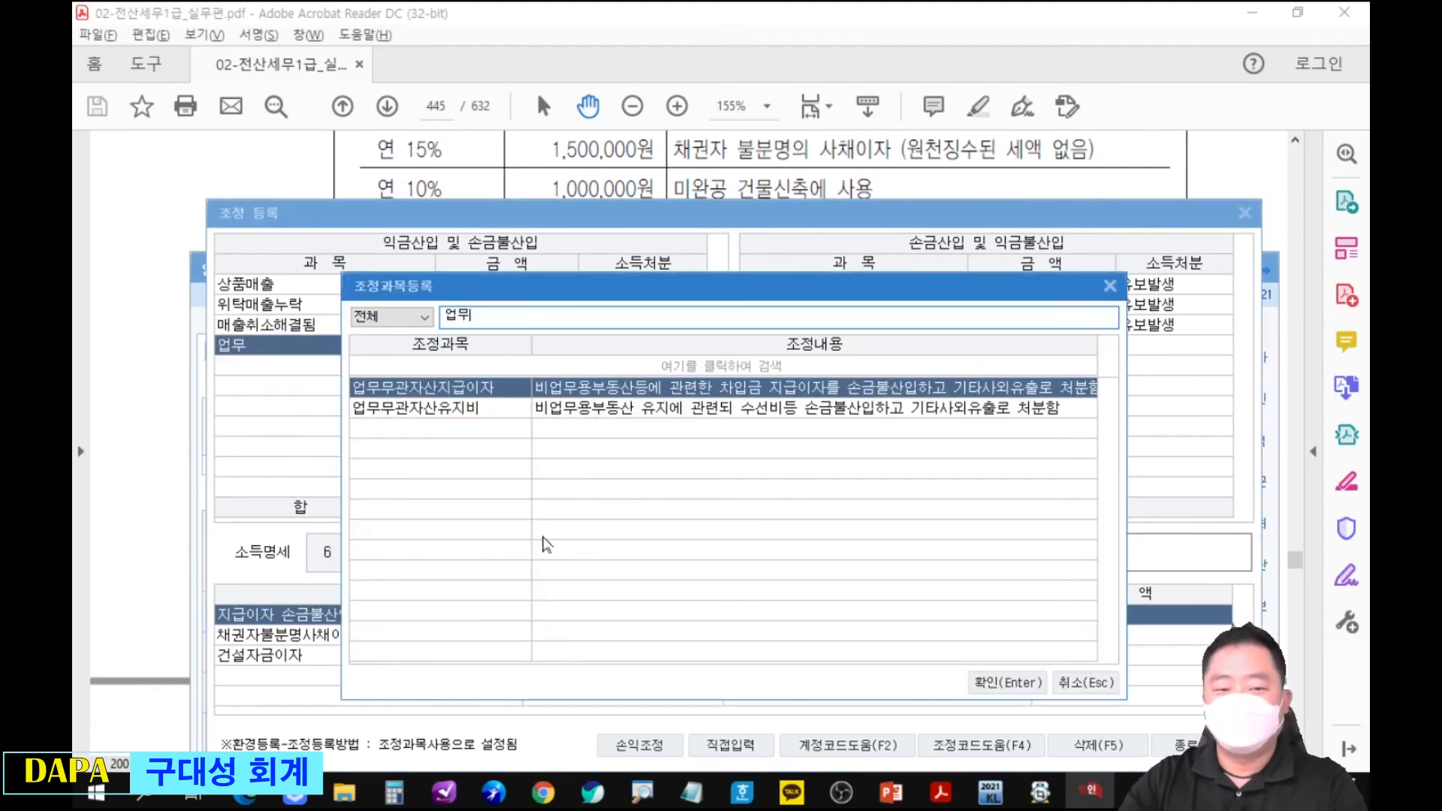
key(Return)
text(600000)
key(Return)
key(Return)
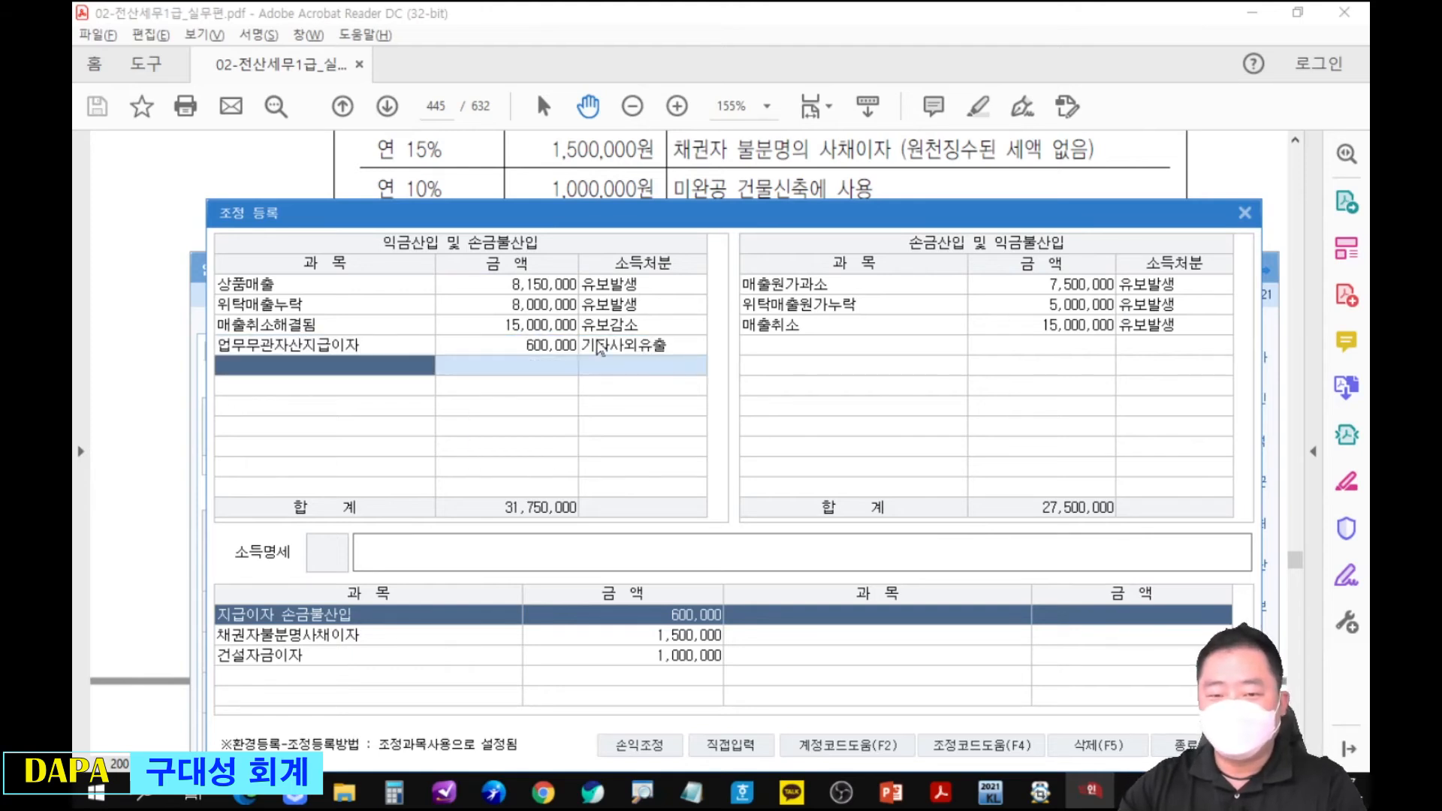
Register 채권자불분명사채이자(원천세제외) of 1,500,000 under 익금산입 및 손금불산입 with 소득처분 상여.
text(채권)
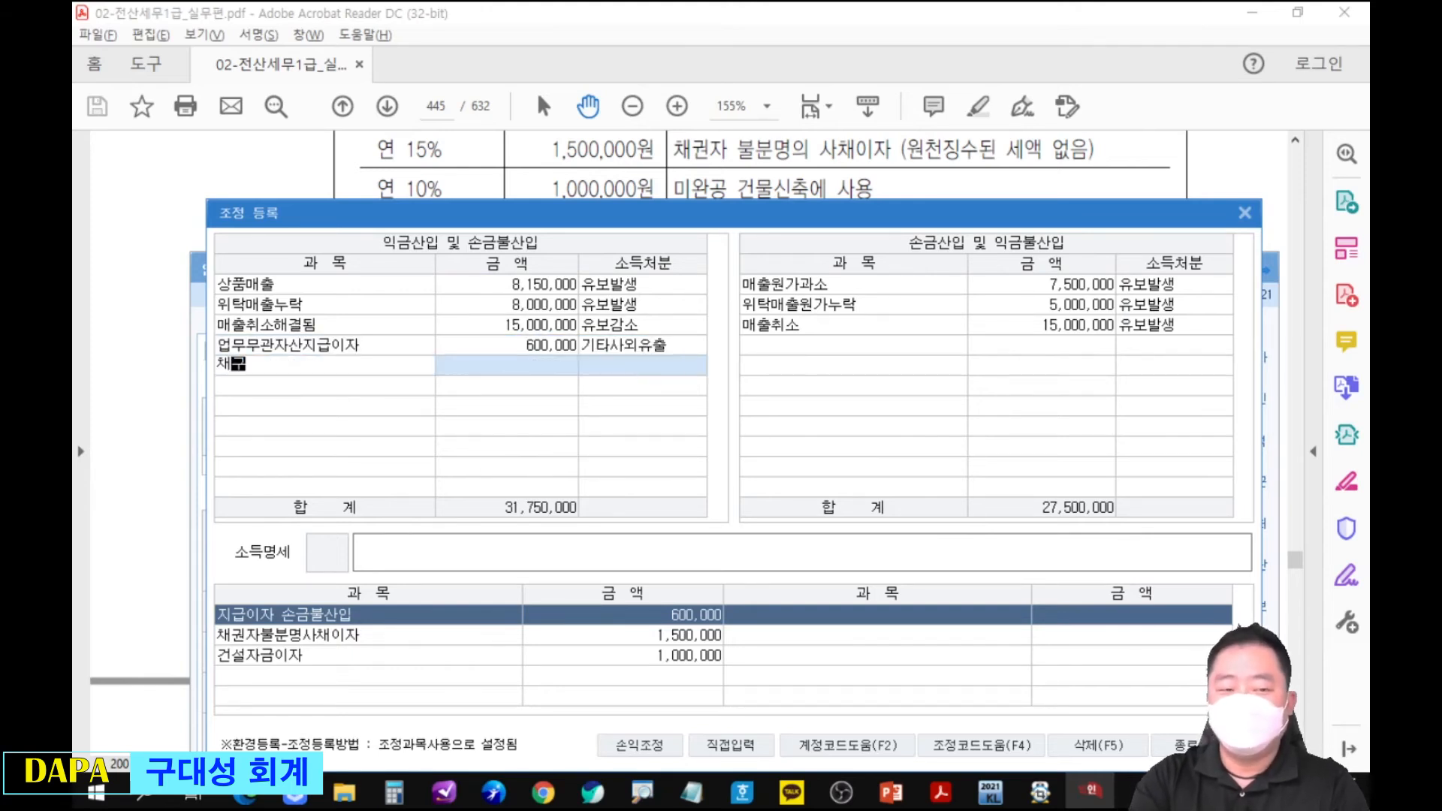
key(Return)
double_click(636, 387)
text(1500000)
key(Return)
Register 건설자금이자 of 1,000,000 under 익금산입 및 손금불산입 with 소득처분 유보발생.
key(Return)
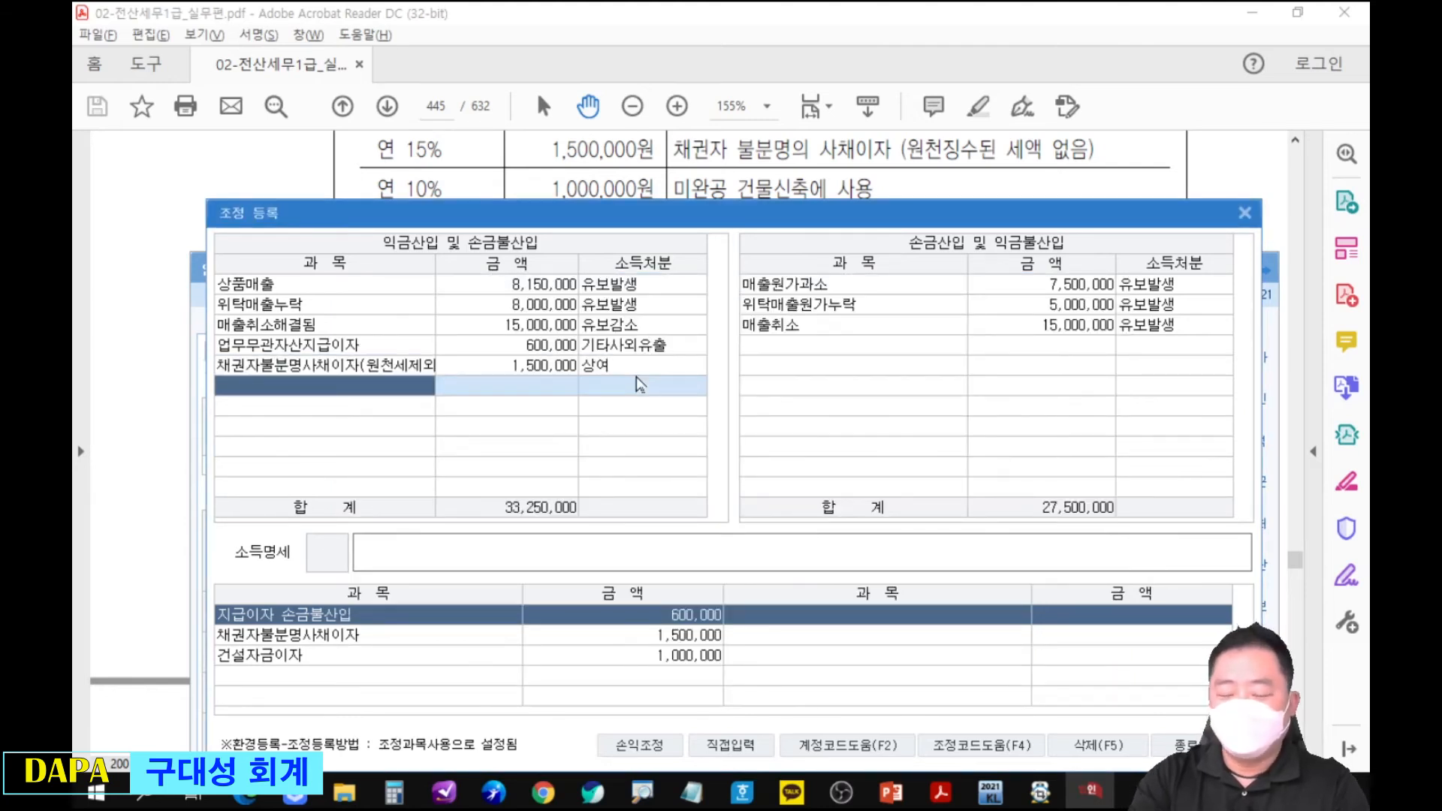
key(Return)
text(건설자금잊)
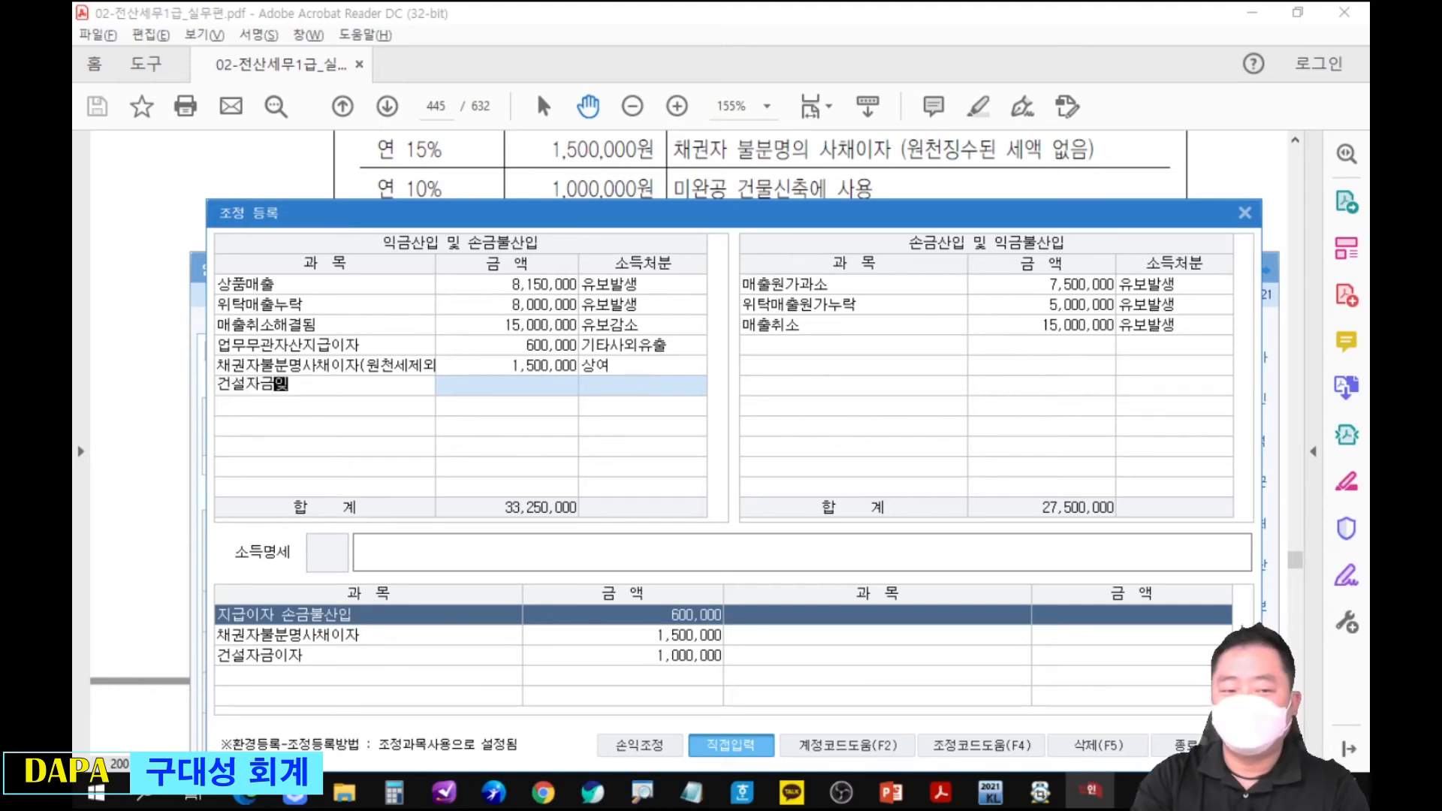
text(자)
key(Return)
text(1000000)
key(Return)
key(Return)
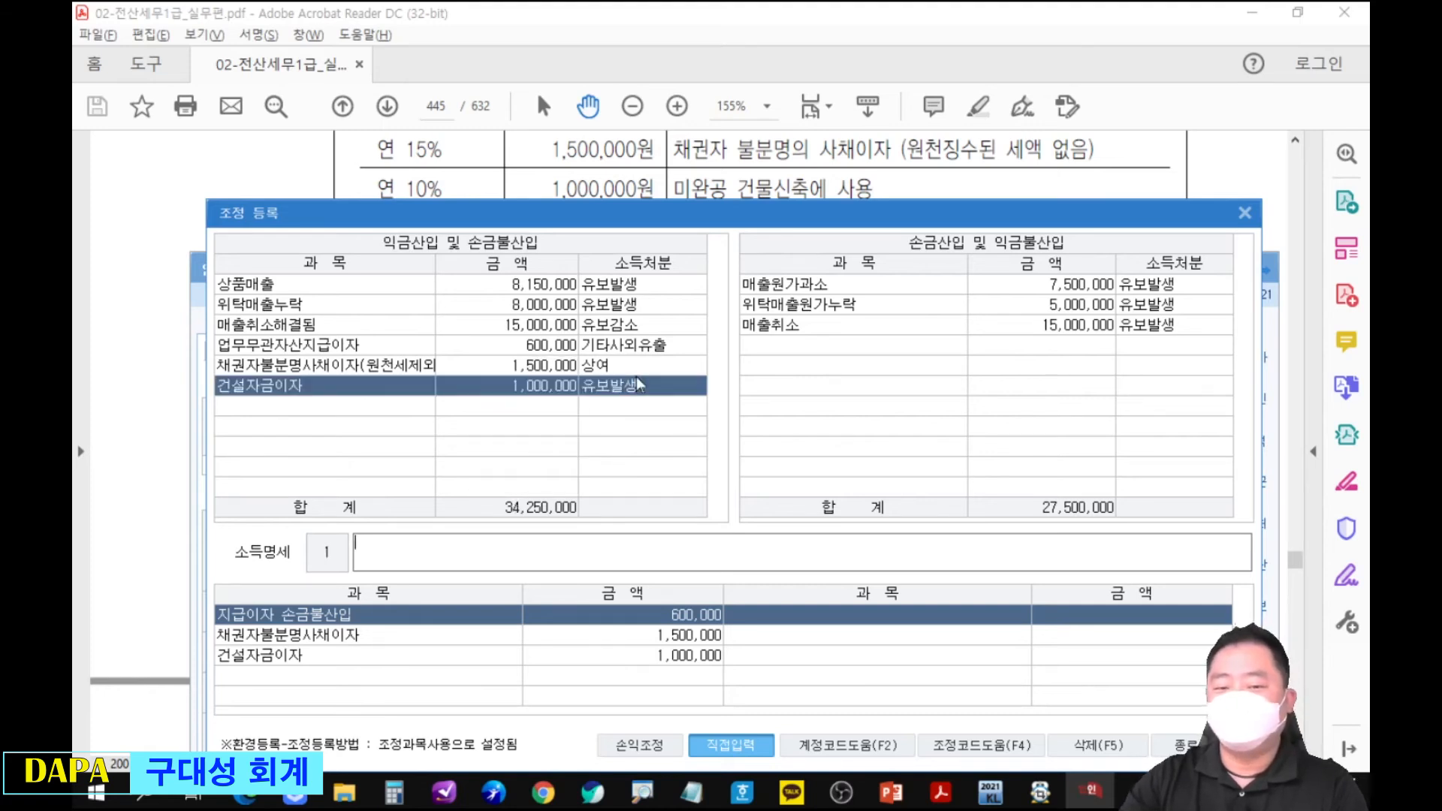
key(Return)
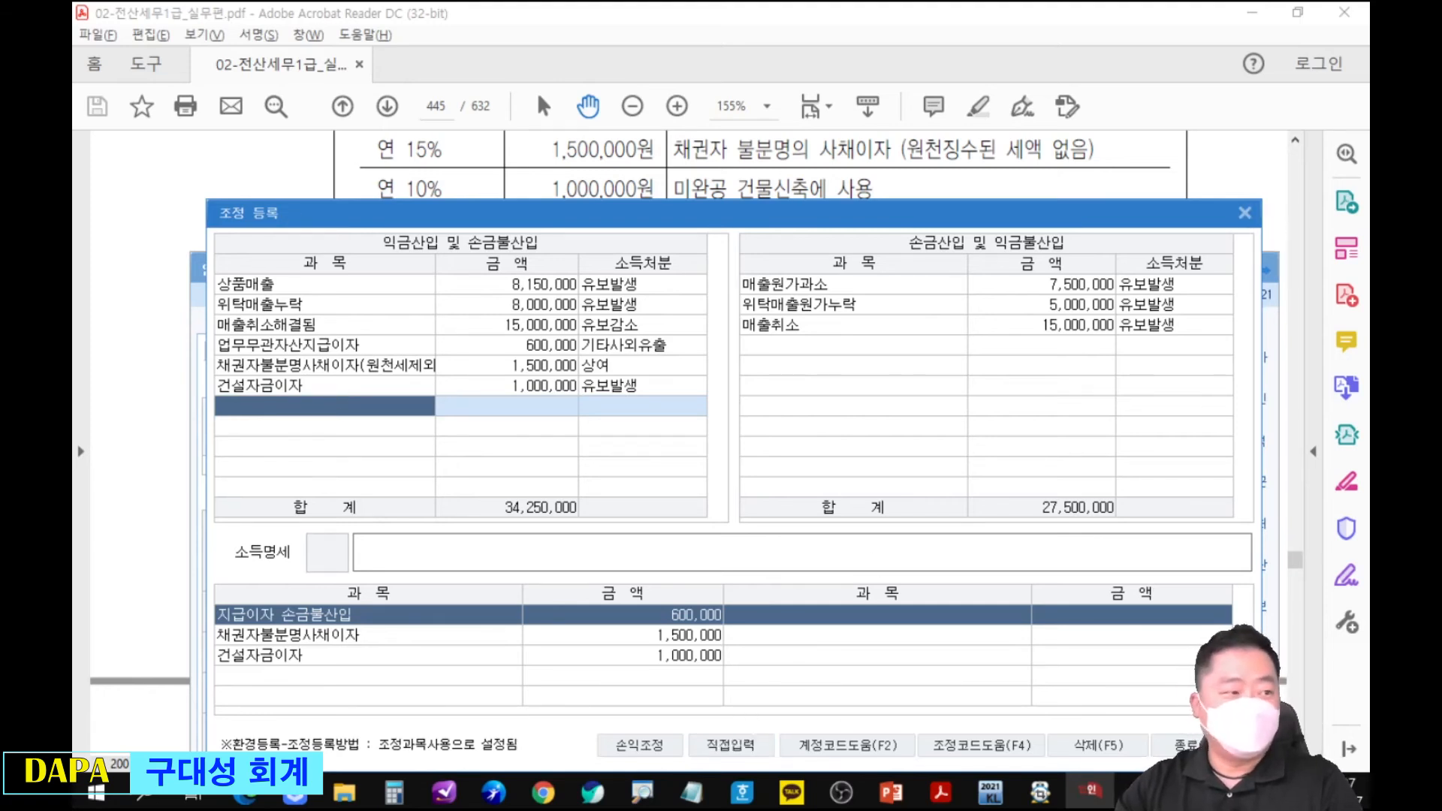
mouse_move(74, 68)
mouse_down()
mouse_move(899, 51)
mouse_move(798, 246)
mouse_move(699, 357)
mouse_move(993, 35)
mouse_up()
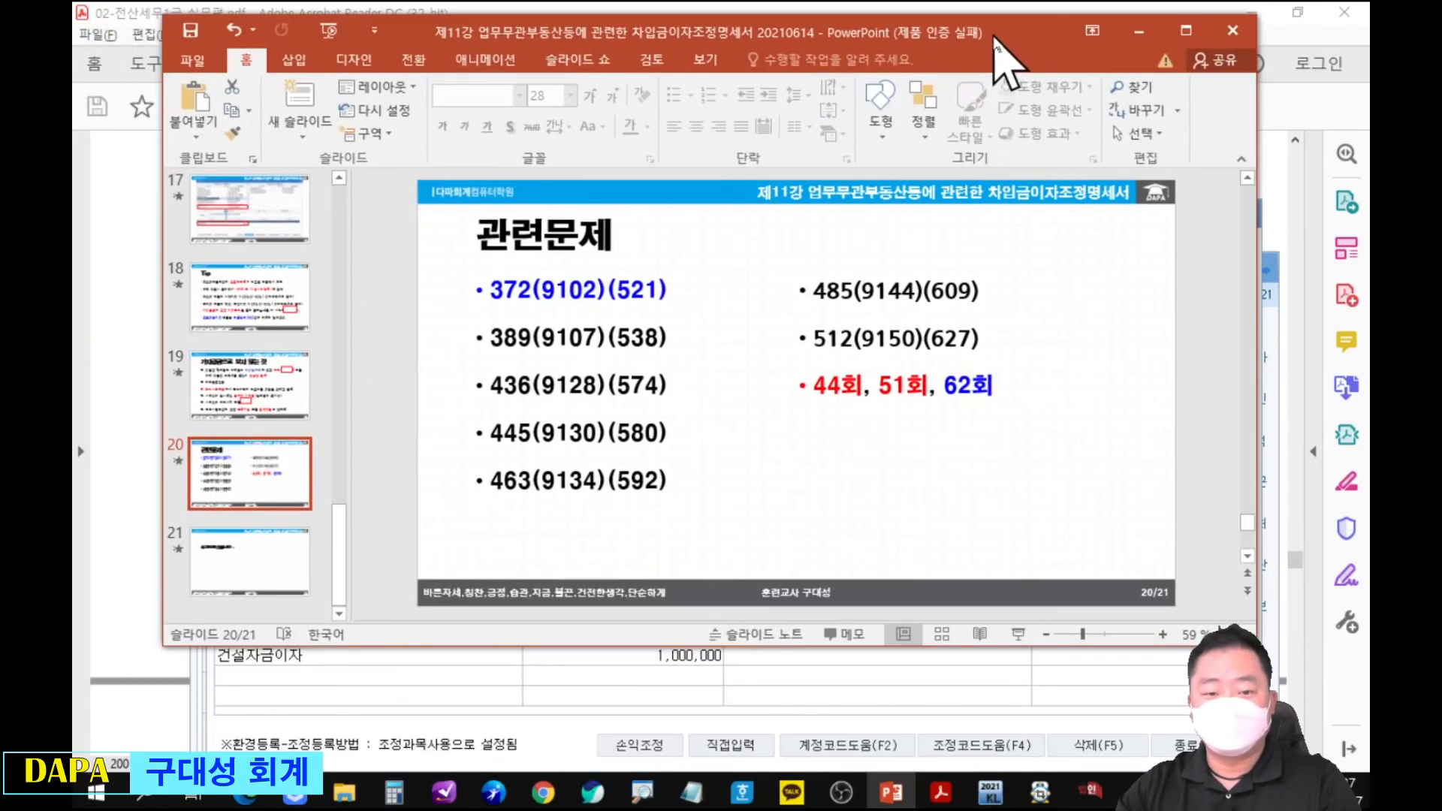
drag(452, 451, 706, 513)
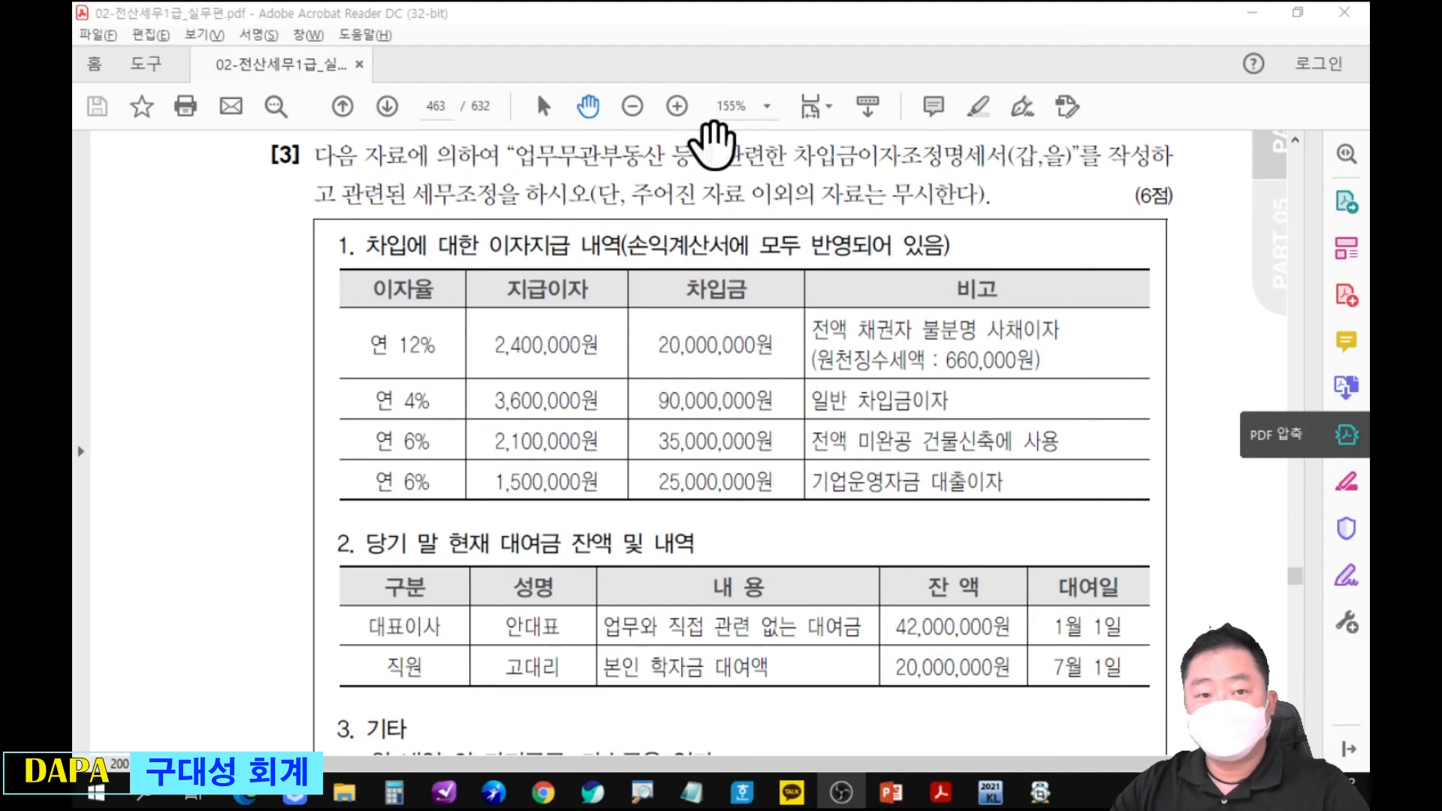
On PDF page 463, circle the page number and the 660,000원 원천징수세액, and clear the marks.
key(ctrl+2)
mouse_move(370, 81)
mouse_down()
mouse_move(464, 126)
mouse_move(467, 113)
mouse_up()
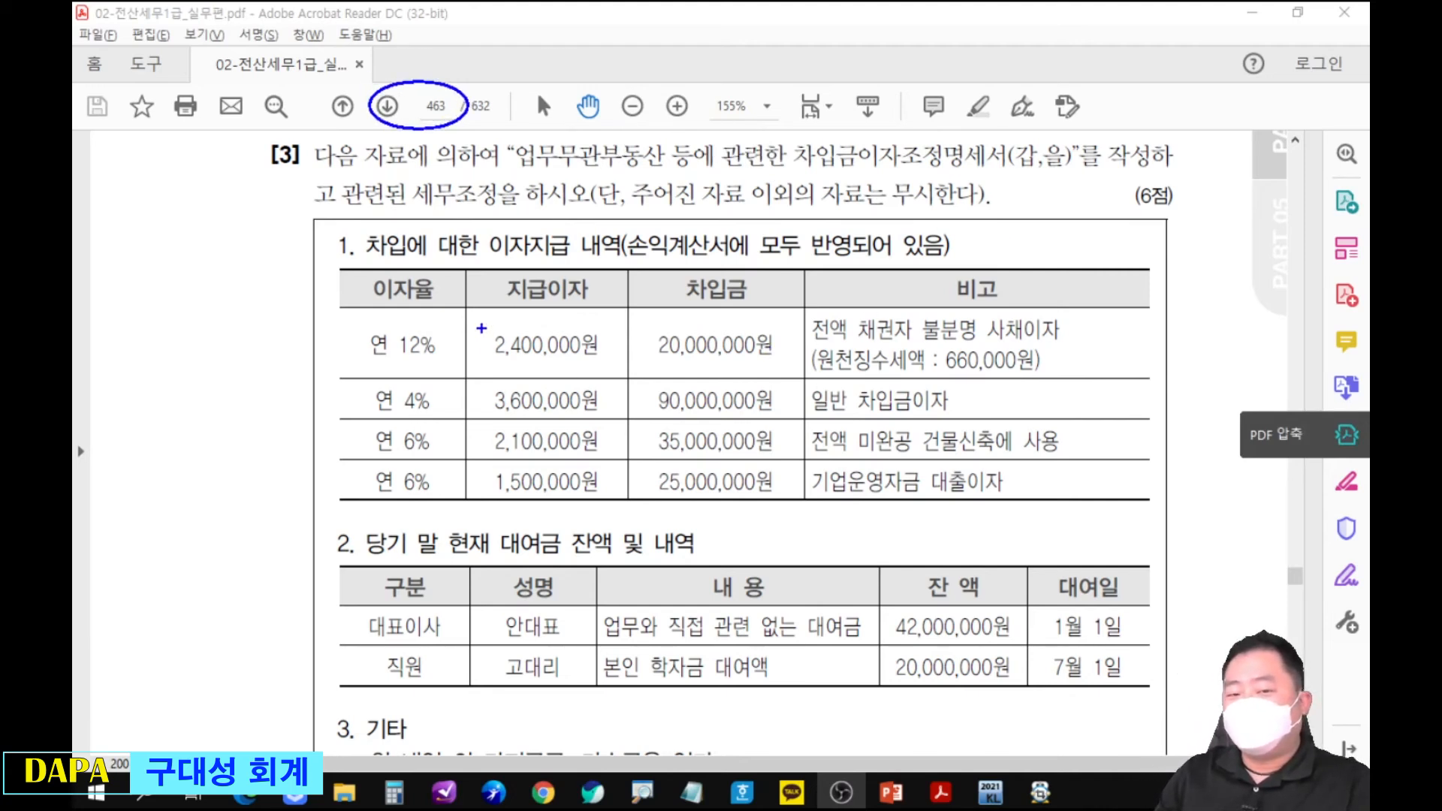
mouse_move(931, 338)
mouse_down()
mouse_move(999, 385)
mouse_move(1055, 361)
mouse_up()
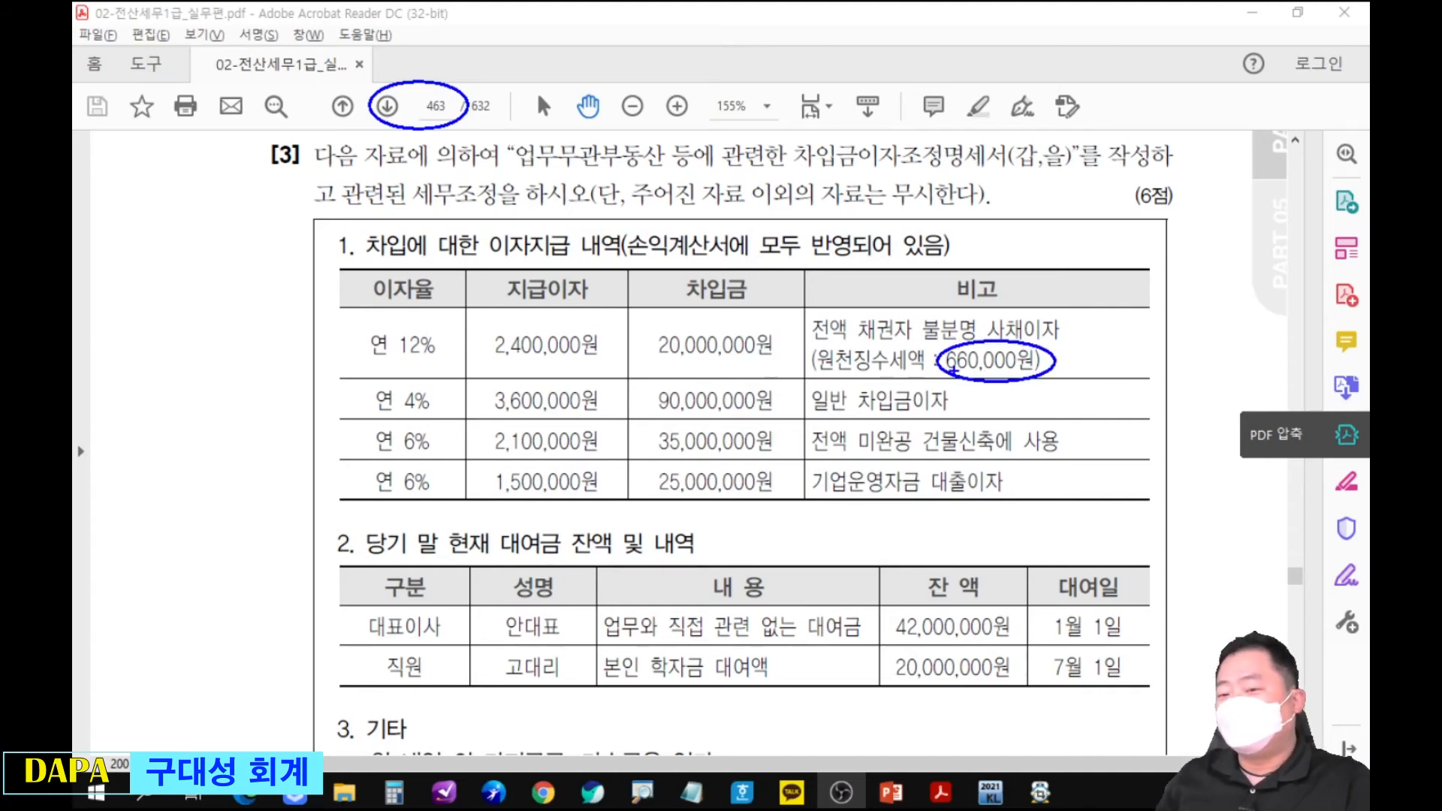
key(Escape)
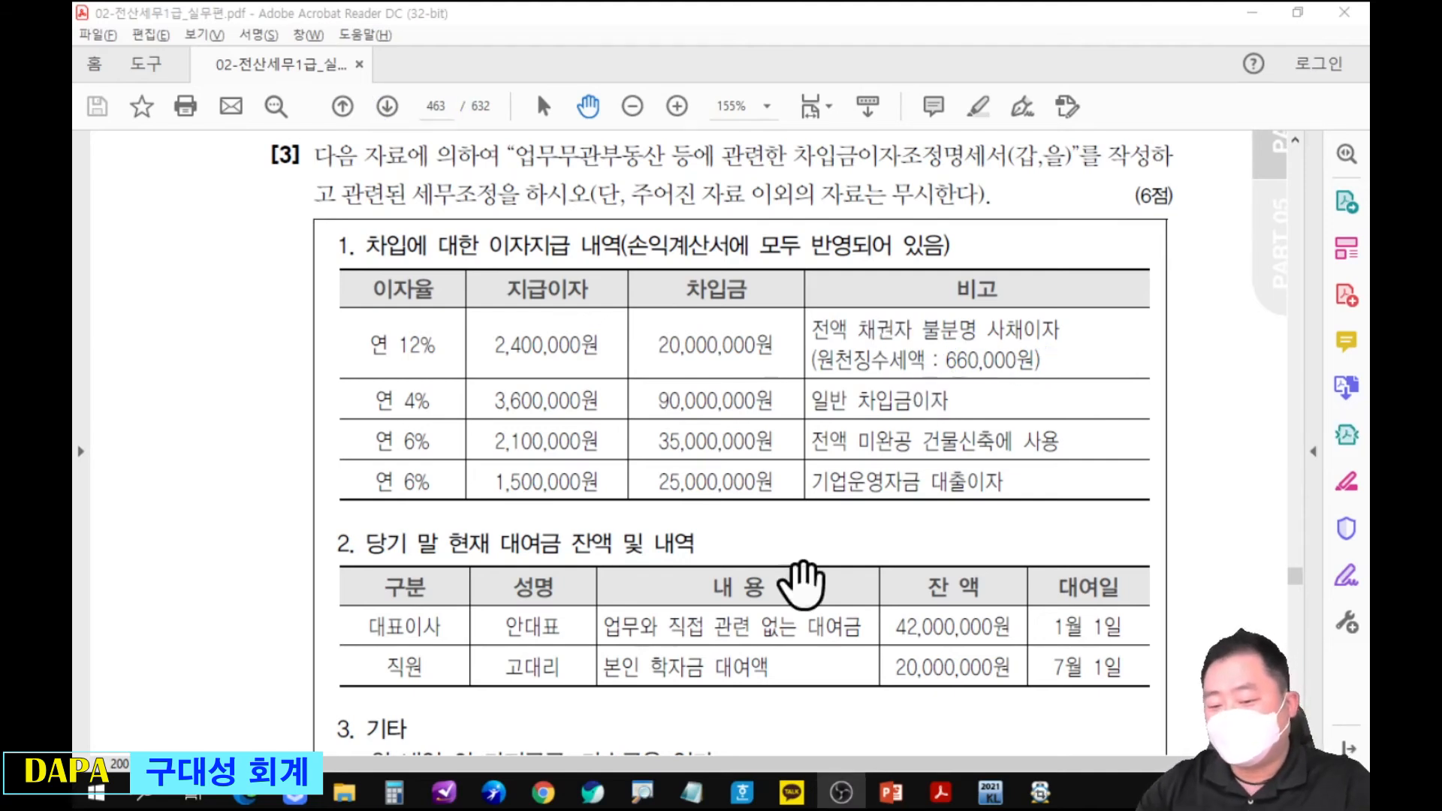
Subtract 660,000 from 2,400,000 in the calculator and move it clear of the 비고 column.
click(394, 792)
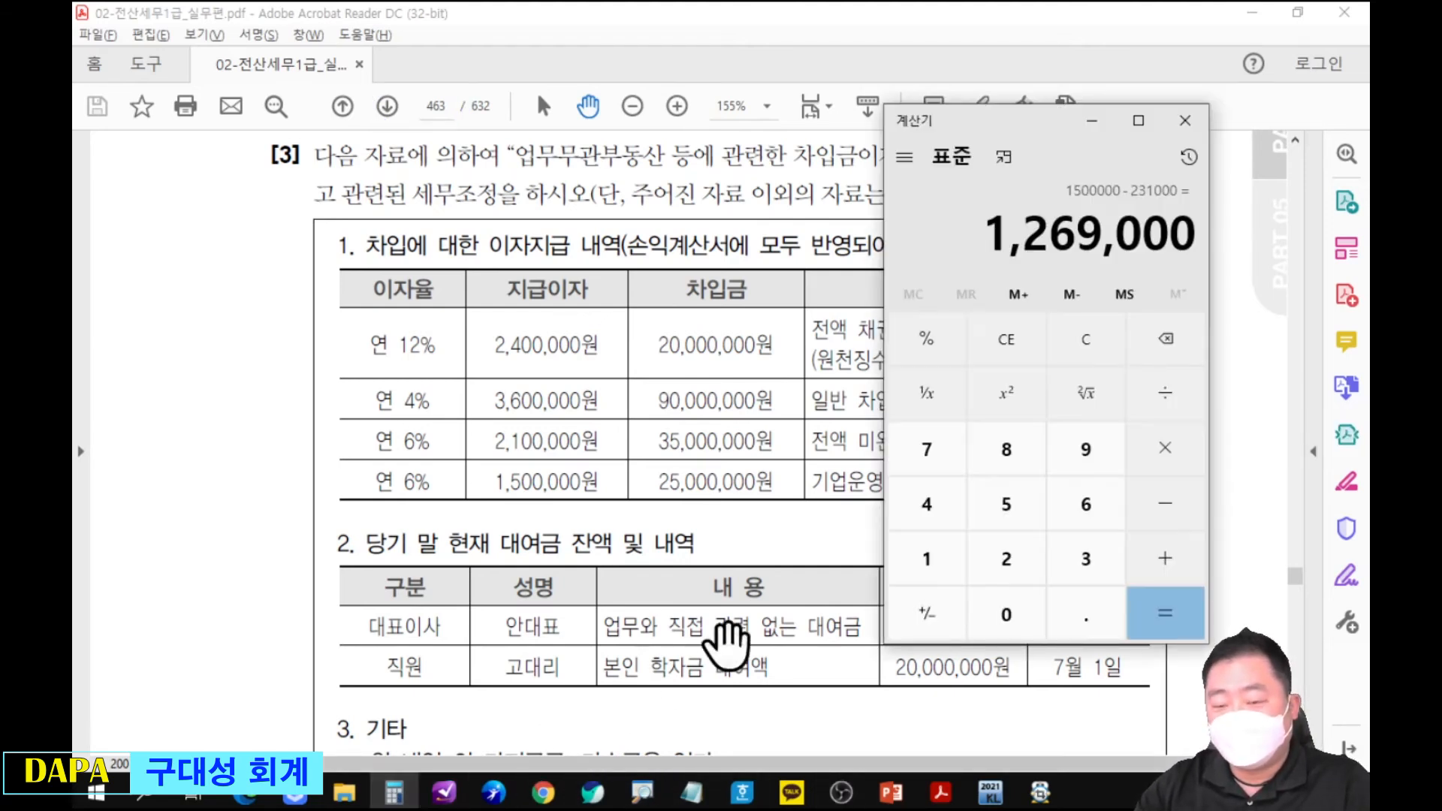
text(2400000)
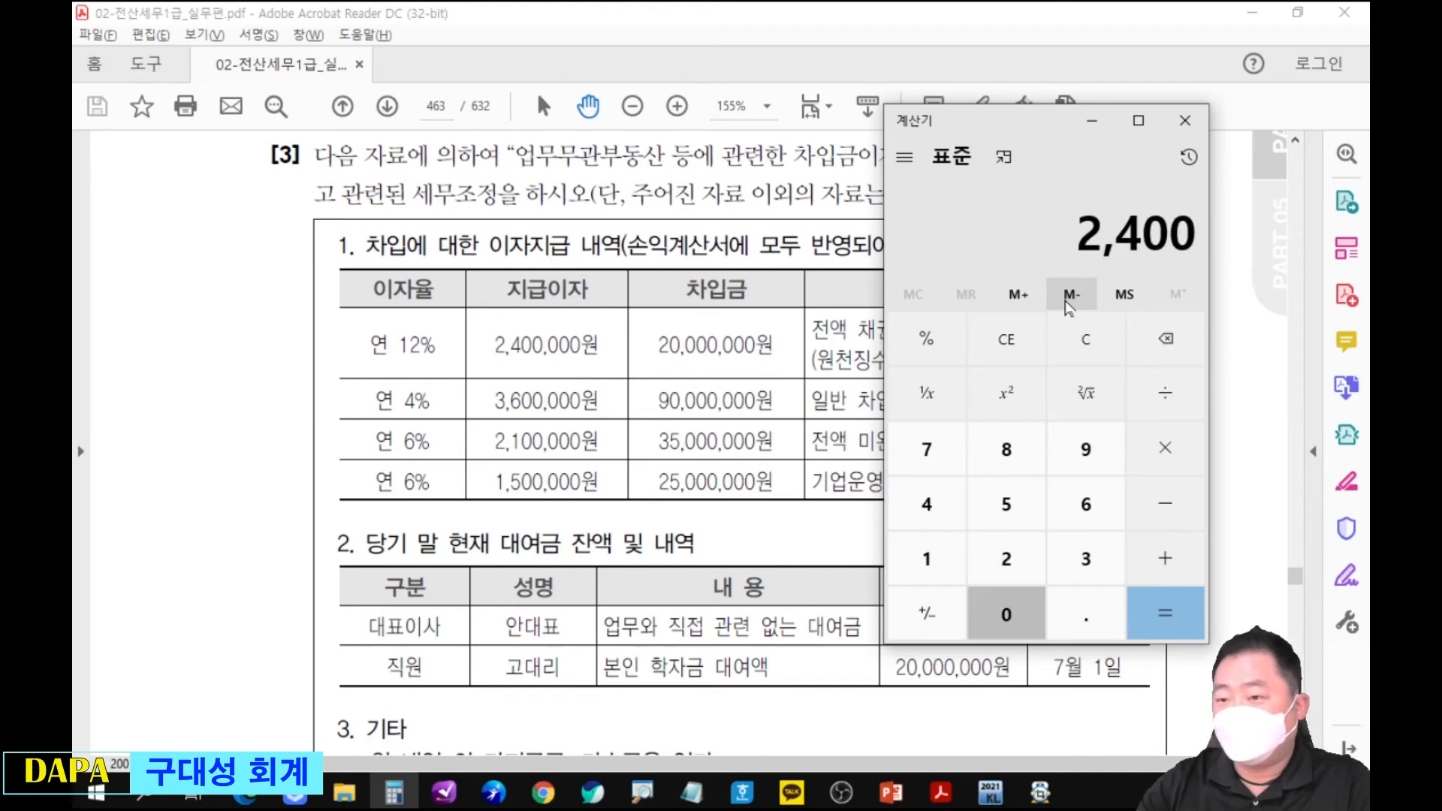
drag(1082, 120, 747, 202)
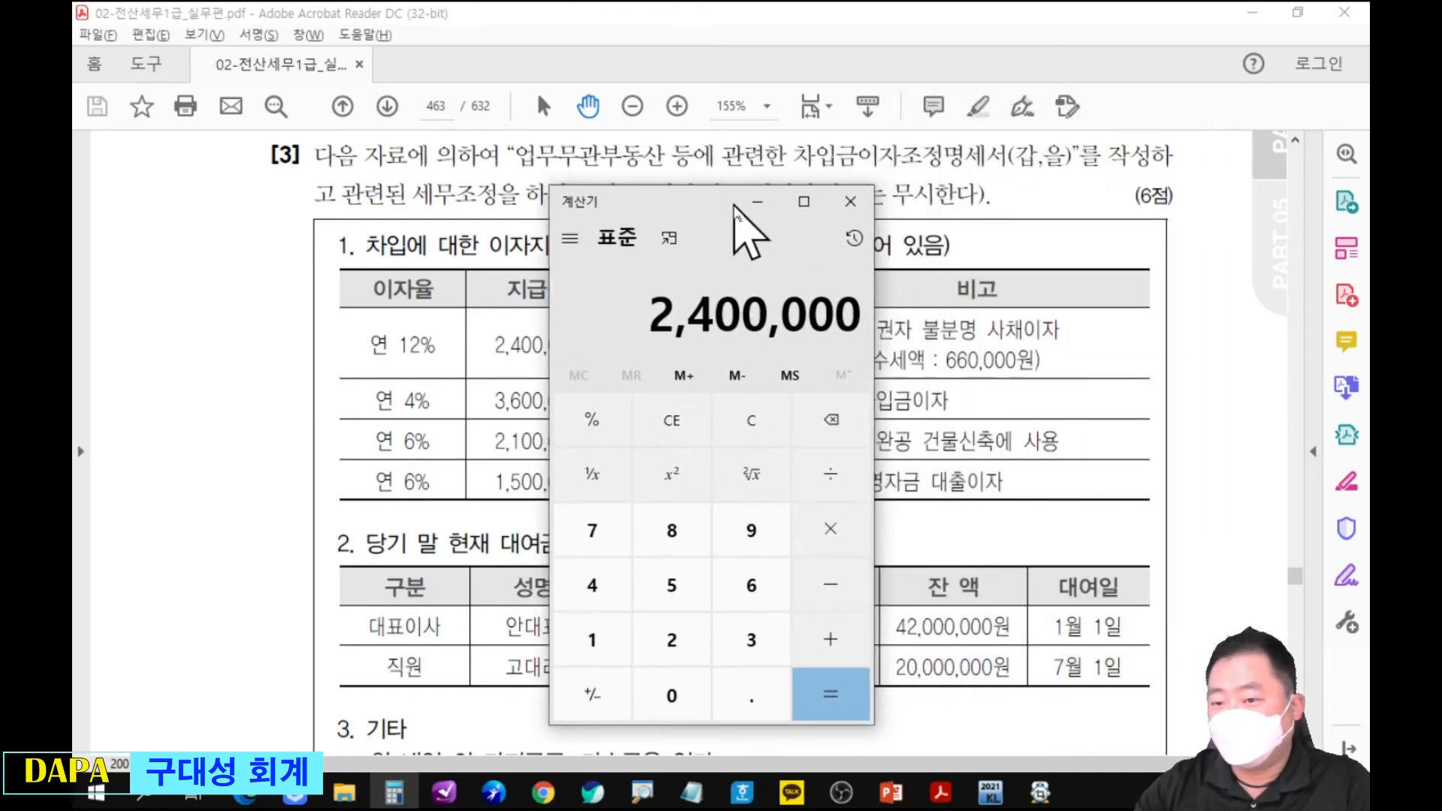
key(minus)
text(660000)
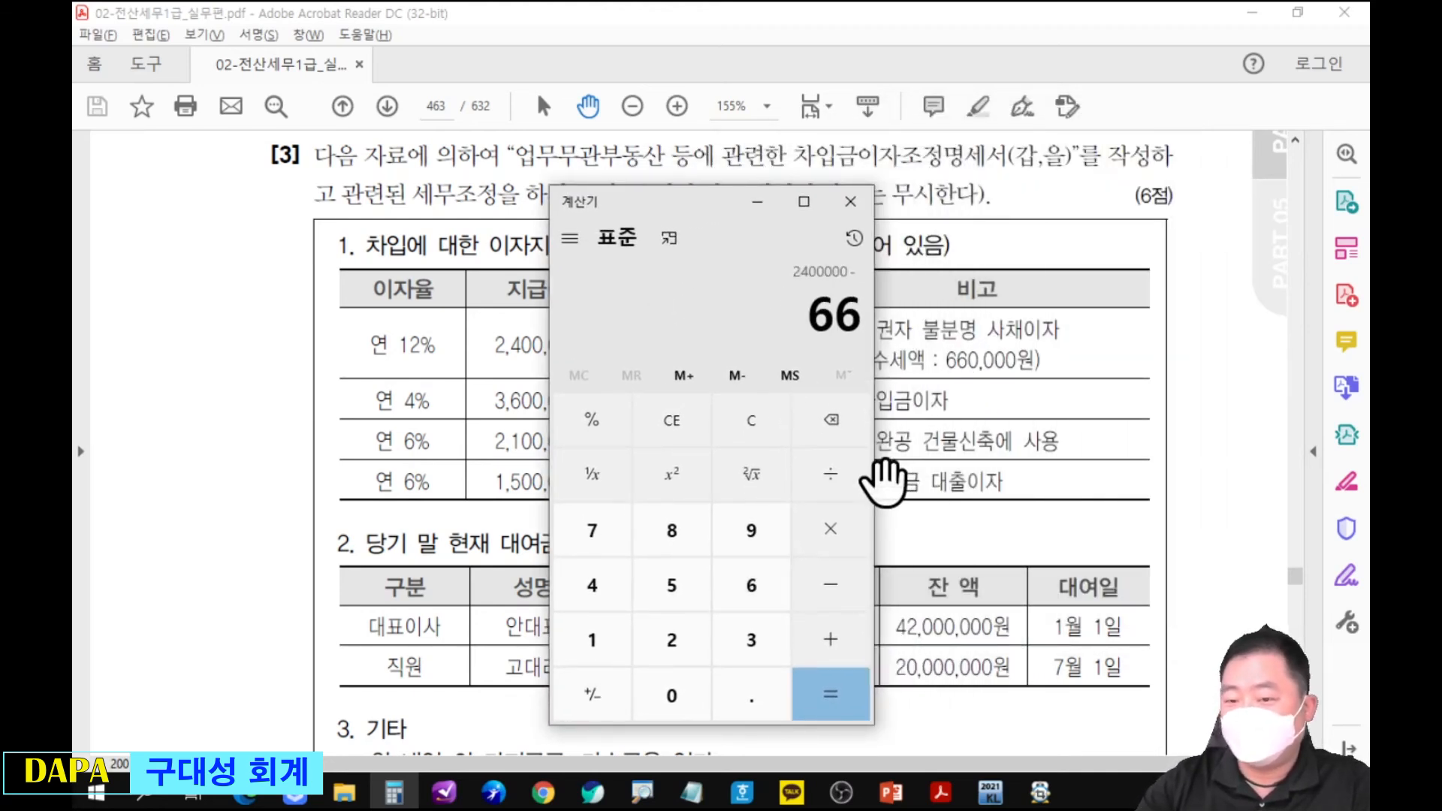
key(Return)
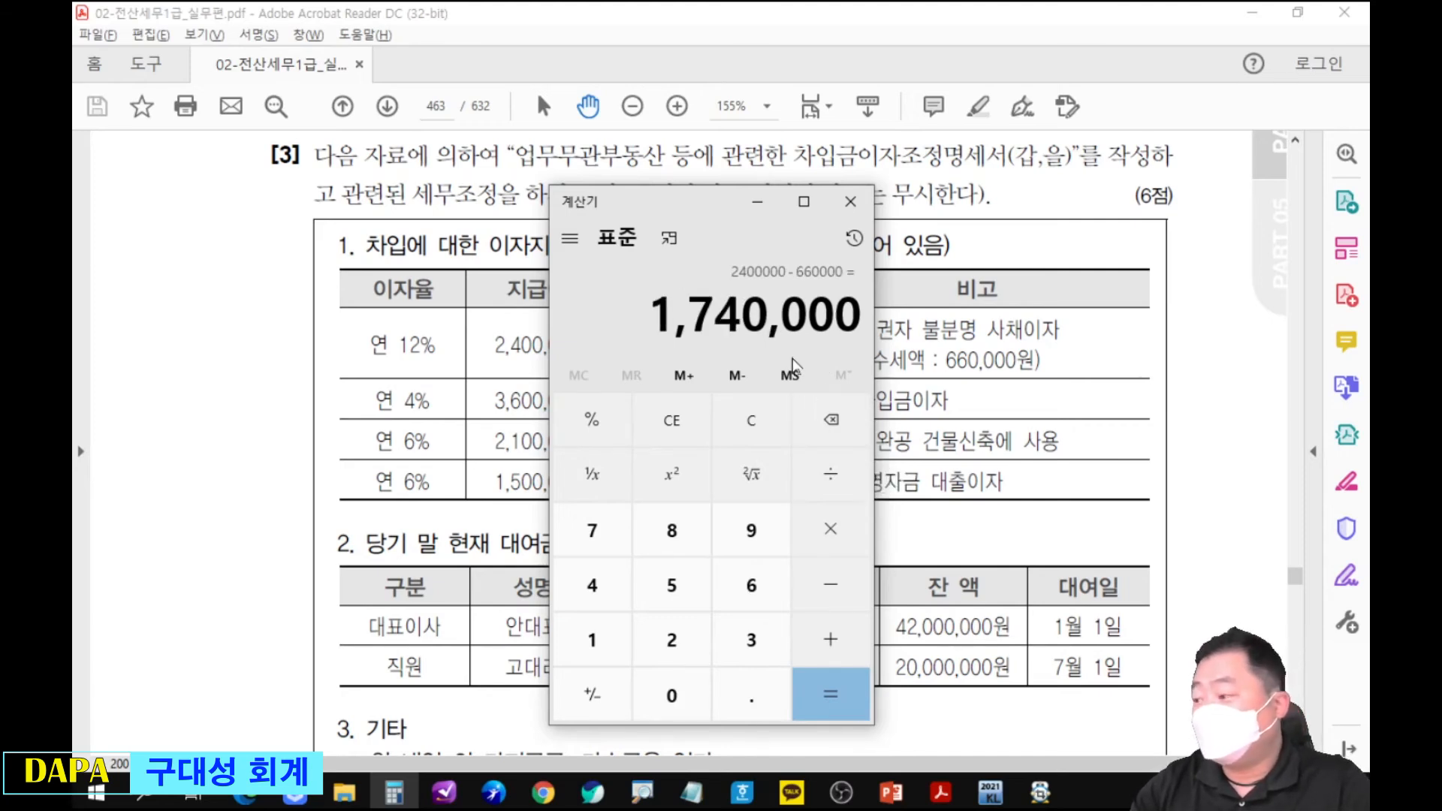
drag(720, 213, 282, 103)
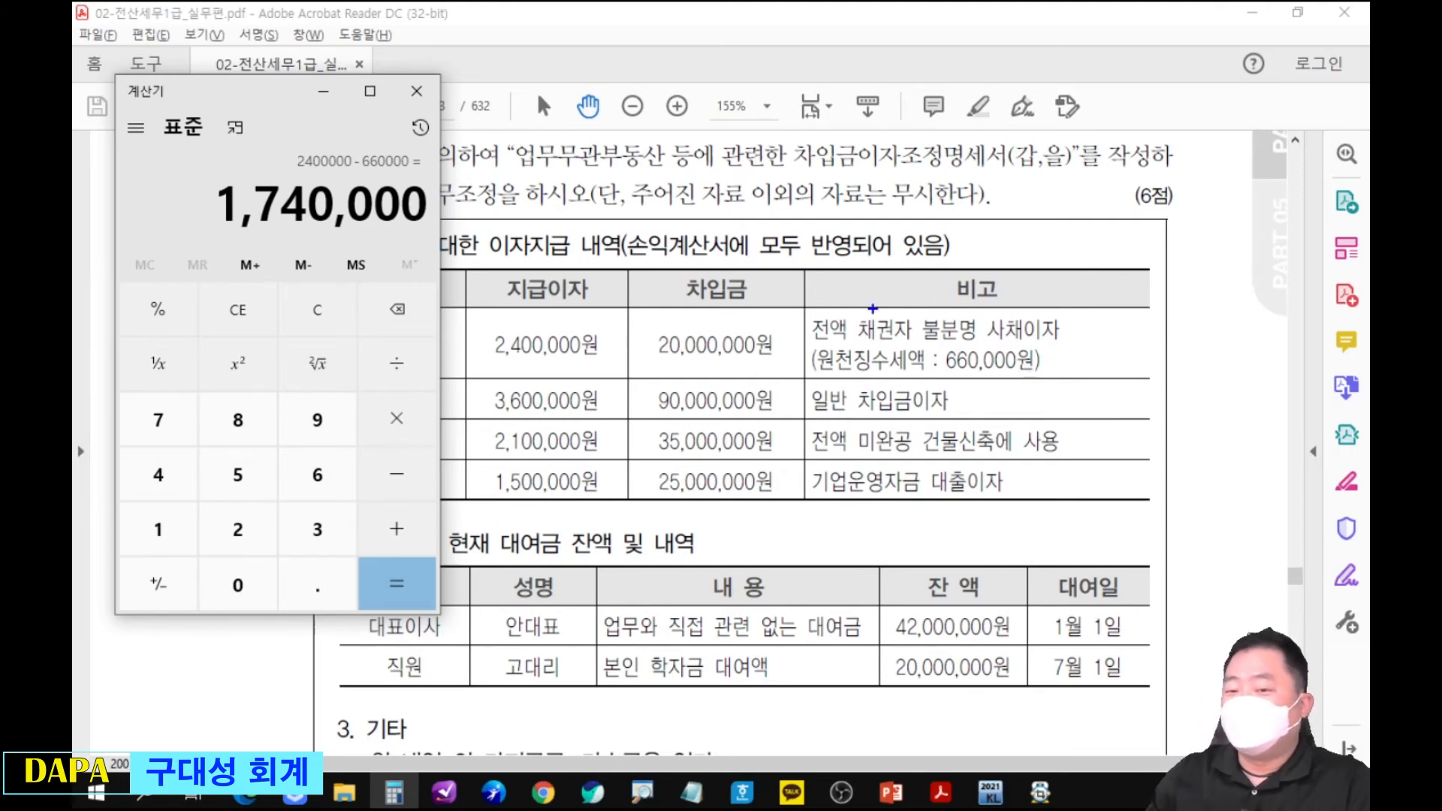
Circle 일반 in the 4% row, contrast it with a handwritten 특정 차입금, and draw an arrow to the 미완공 건물신축 row.
drag(802, 369, 856, 415)
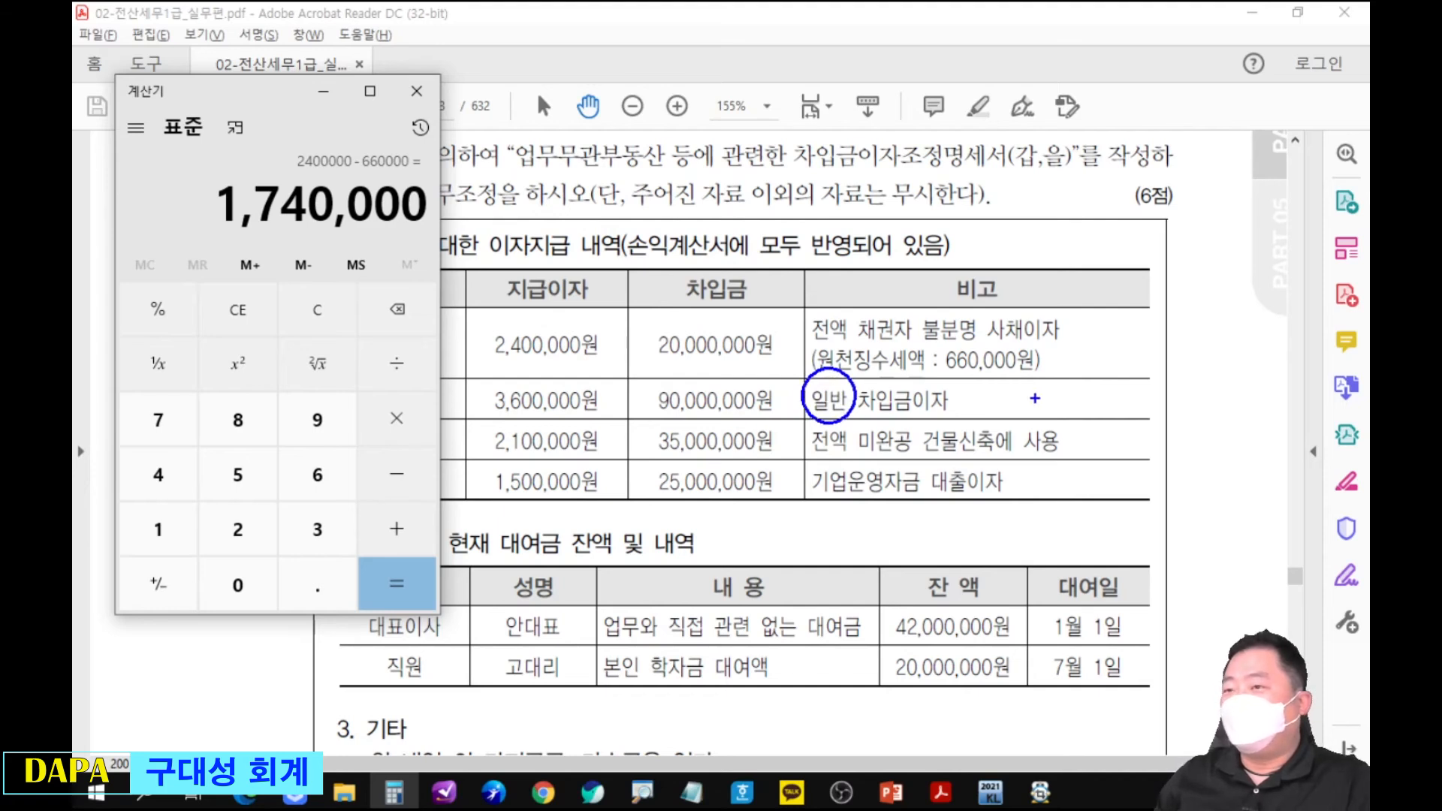
mouse_move(980, 386)
mouse_down()
mouse_move(1031, 394)
mouse_move(1028, 407)
mouse_move(1056, 390)
mouse_move(1076, 418)
mouse_up()
mouse_move(1079, 385)
mouse_down()
mouse_move(1079, 410)
mouse_move(1085, 399)
mouse_up()
mouse_move(1085, 399)
mouse_down()
mouse_move(1098, 411)
mouse_move(1144, 388)
mouse_up()
mouse_move(1122, 389)
mouse_down()
mouse_move(1138, 384)
mouse_move(1121, 405)
mouse_up()
drag(1132, 397, 1150, 418)
drag(1150, 397, 1166, 410)
mouse_move(1169, 398)
mouse_down()
mouse_move(1179, 405)
mouse_move(1098, 441)
mouse_up()
mouse_move(1117, 429)
mouse_down()
mouse_move(1097, 442)
mouse_move(1124, 458)
mouse_up()
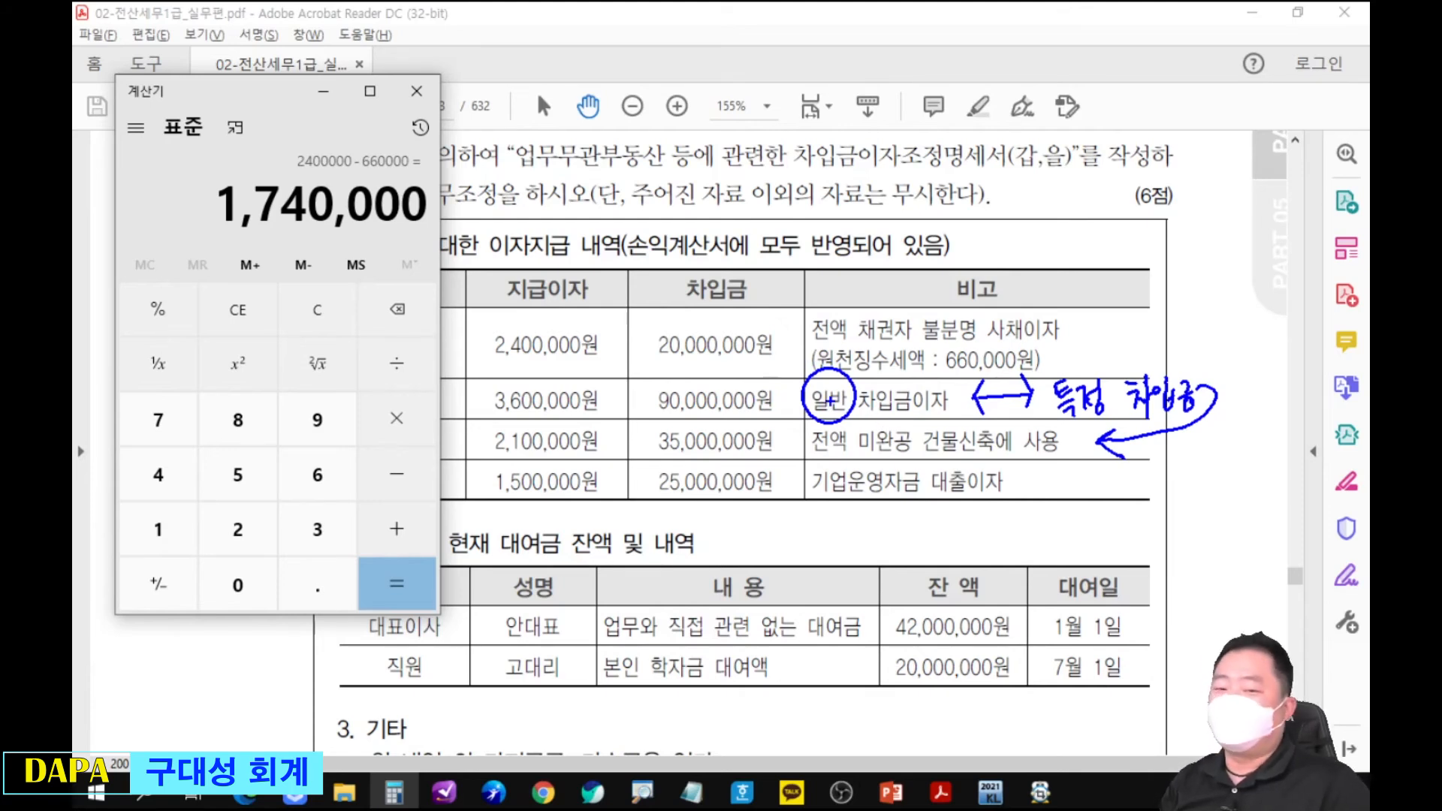
Draw a check mark beside 3,600,000원 and write 유보 beside 2,100,000원 in the interest table.
drag(475, 373, 499, 363)
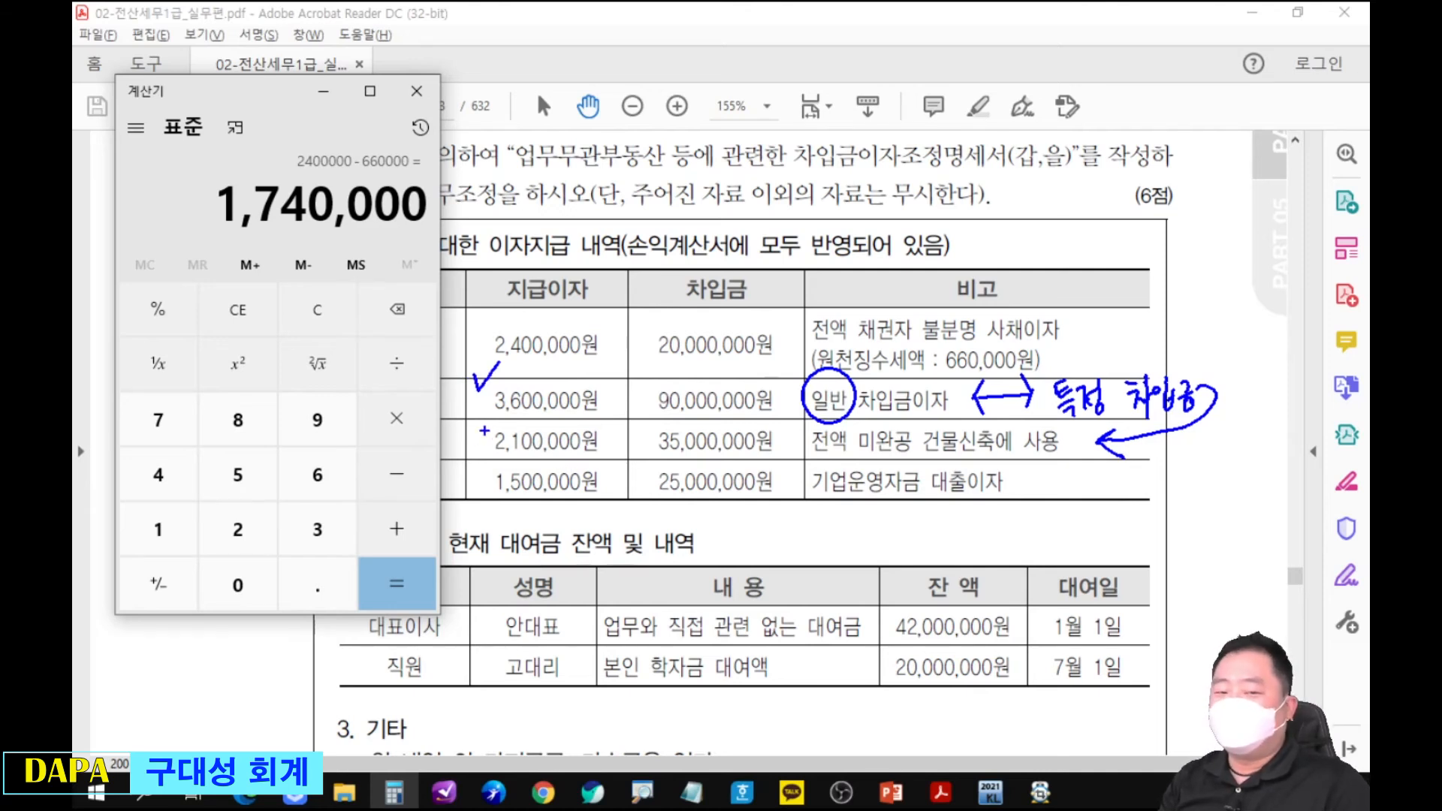
drag(611, 430, 640, 448)
drag(643, 448, 652, 448)
drag(647, 443, 648, 454)
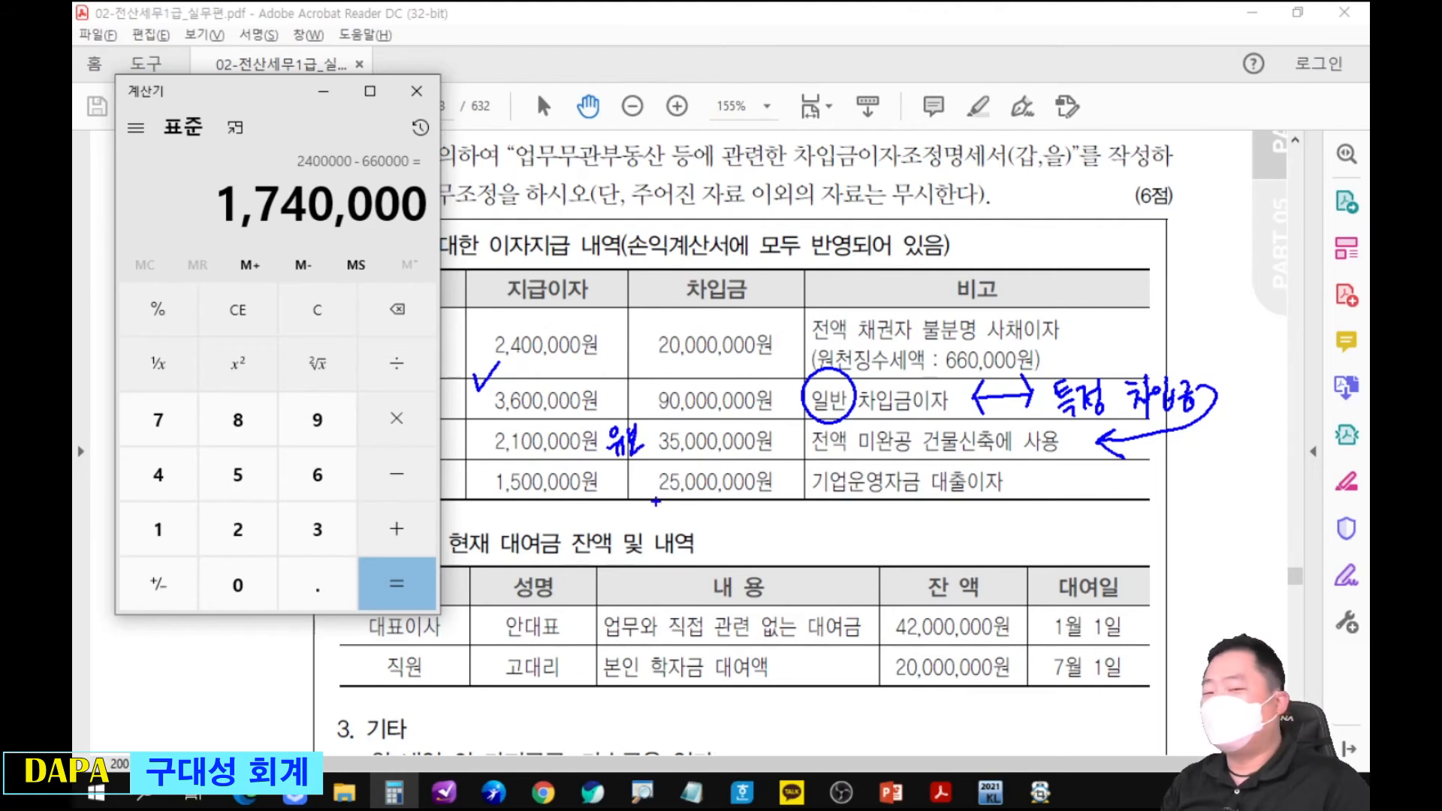
Draw a bracket beside 2,400,000원 and split it into handwritten 상 and 기사.
drag(618, 320, 618, 365)
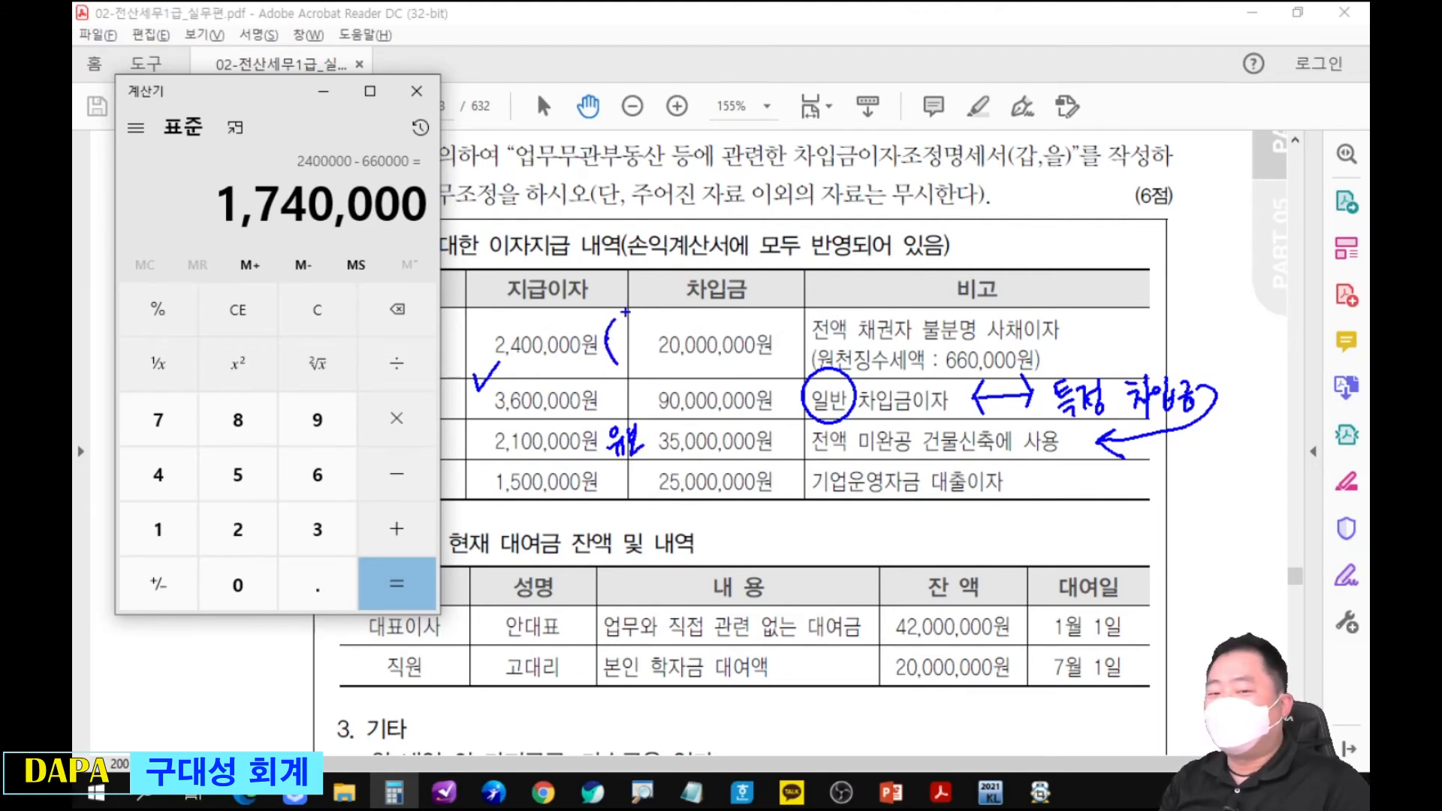
drag(641, 310, 649, 308)
mouse_move(639, 321)
mouse_down()
mouse_move(639, 375)
mouse_move(663, 382)
mouse_up()
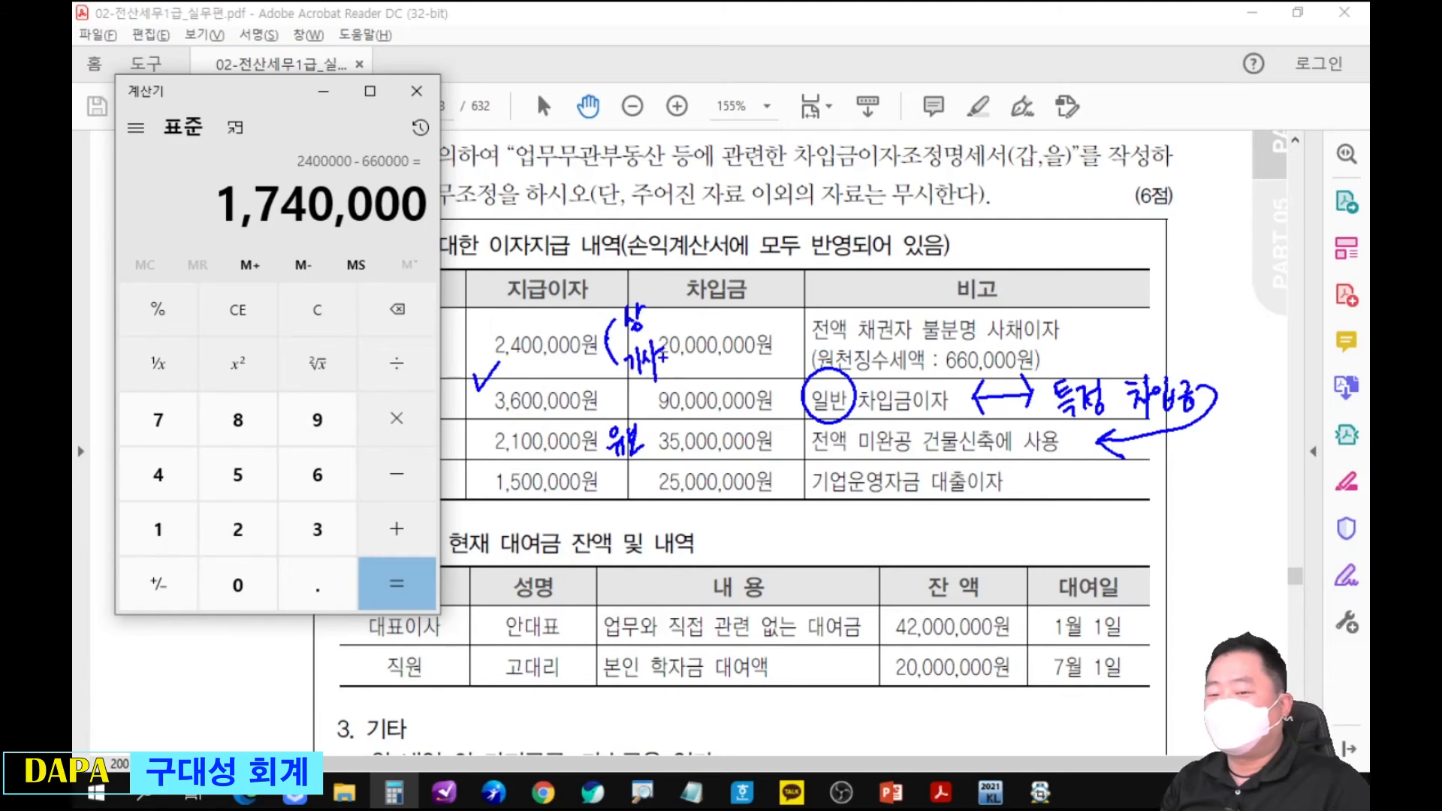
Draw a line down from 기업운영자금 대출이자 and handwrite the note 기업구매자금 below the table.
mouse_move(869, 502)
mouse_down()
mouse_move(899, 530)
mouse_move(930, 520)
mouse_move(931, 538)
mouse_up()
mouse_move(942, 508)
mouse_down()
mouse_move(943, 553)
mouse_move(949, 526)
mouse_up()
drag(958, 519, 973, 516)
drag(966, 510, 979, 538)
drag(987, 525, 1007, 535)
mouse_move(1012, 513)
mouse_down()
mouse_move(1014, 539)
mouse_move(1078, 546)
mouse_up()
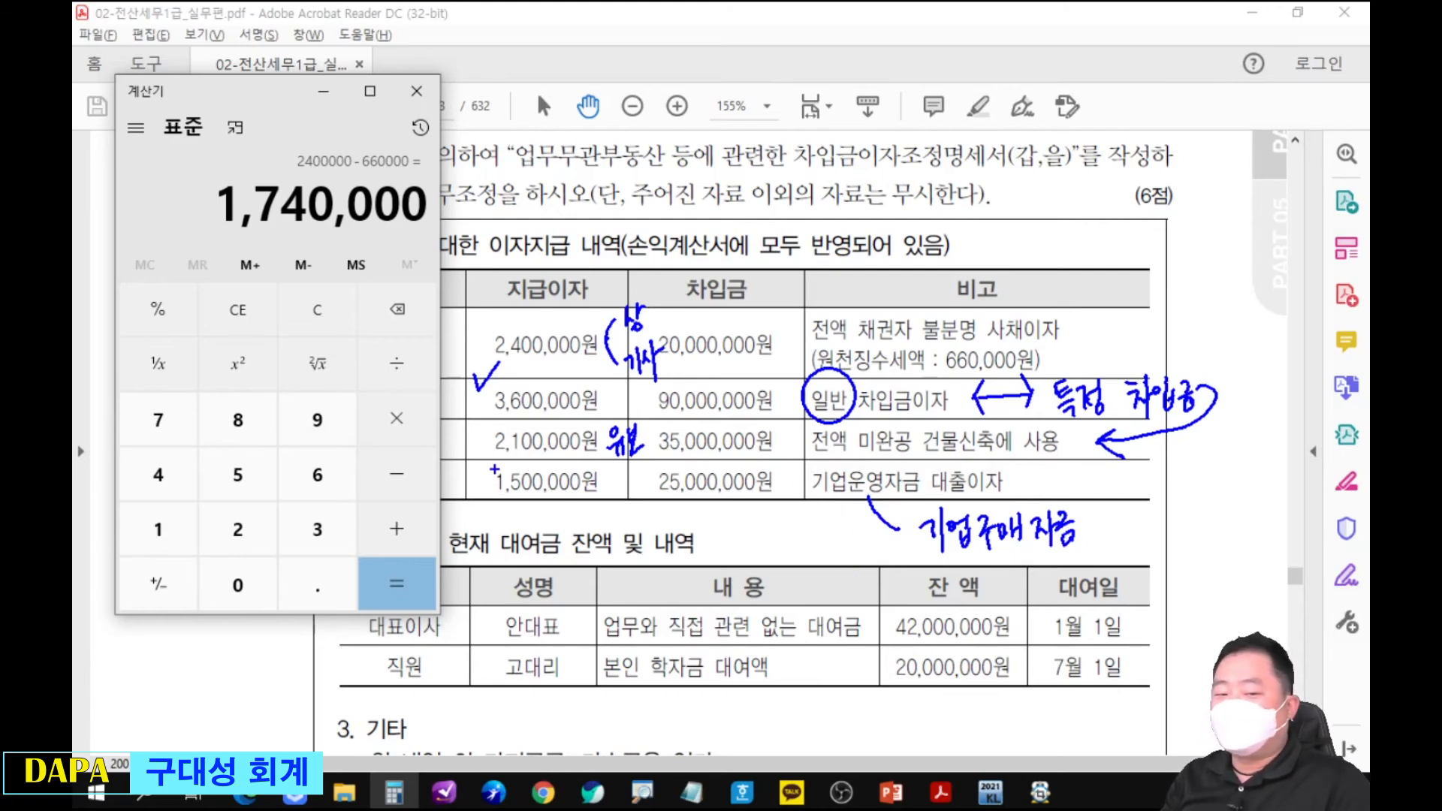
Cross out 구매 in the handwritten note and link 기업운영자금 대출이자 to the circled 일반 with a curve.
drag(496, 475, 1031, 493)
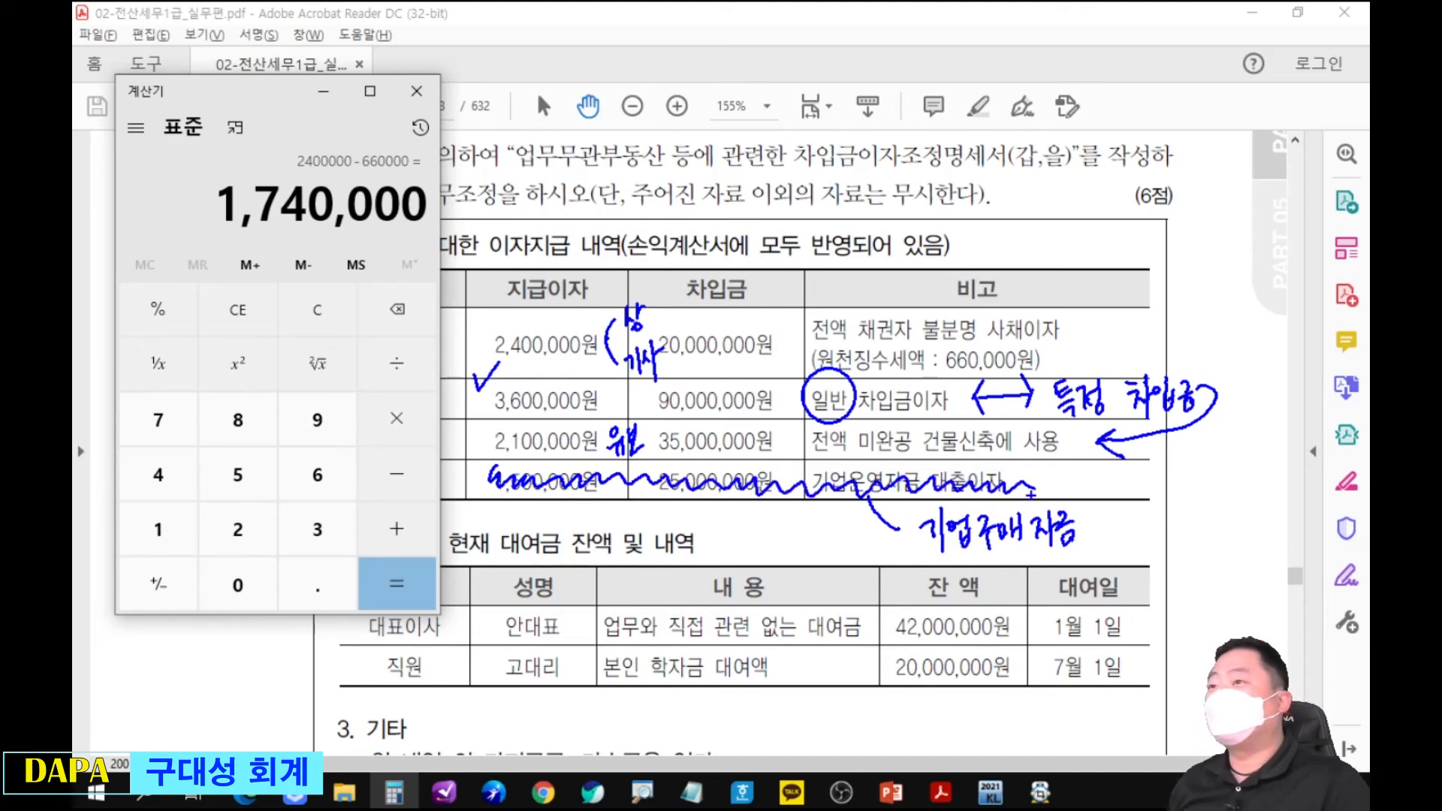
key(ctrl+z)
drag(1016, 502, 965, 569)
drag(973, 509, 1040, 570)
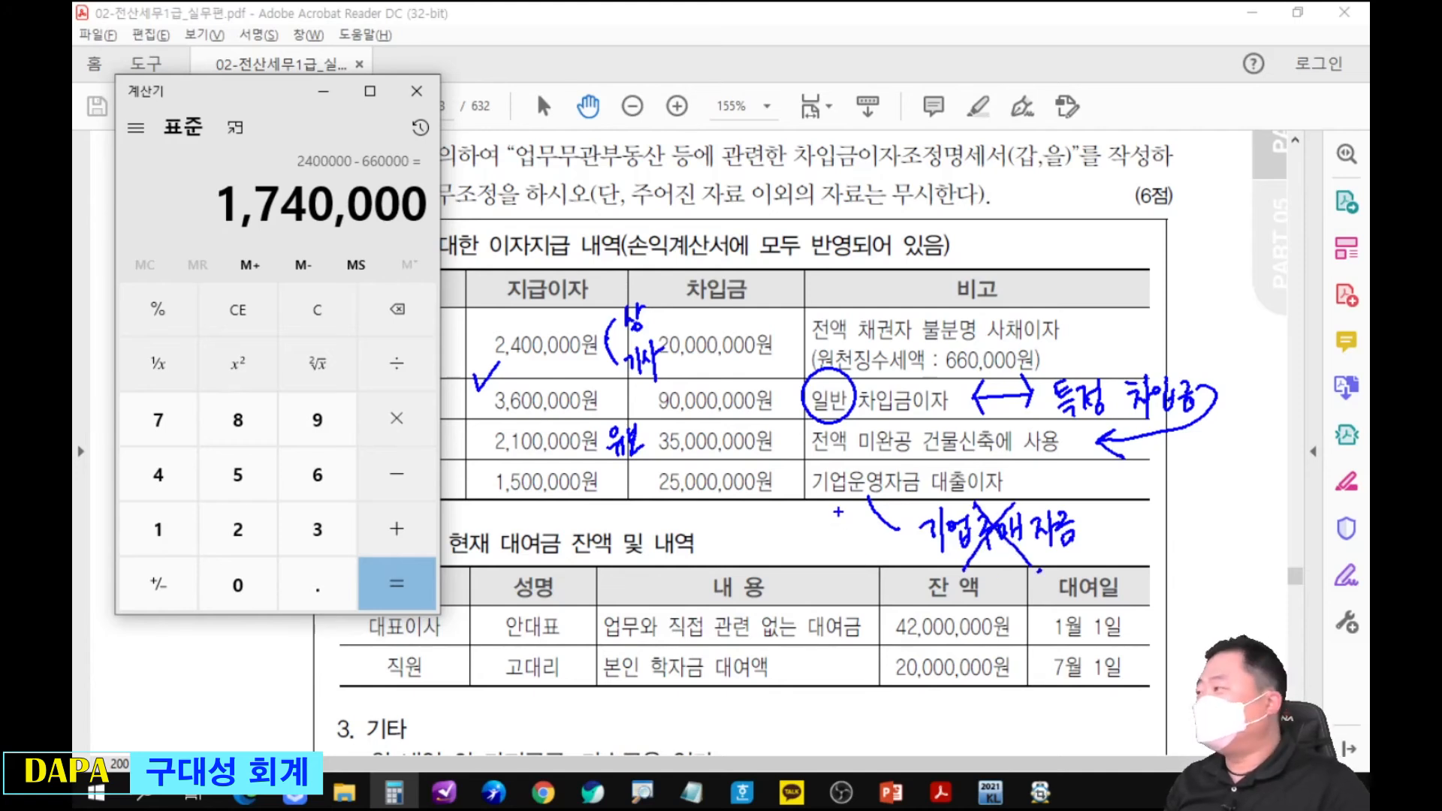
drag(812, 475, 802, 410)
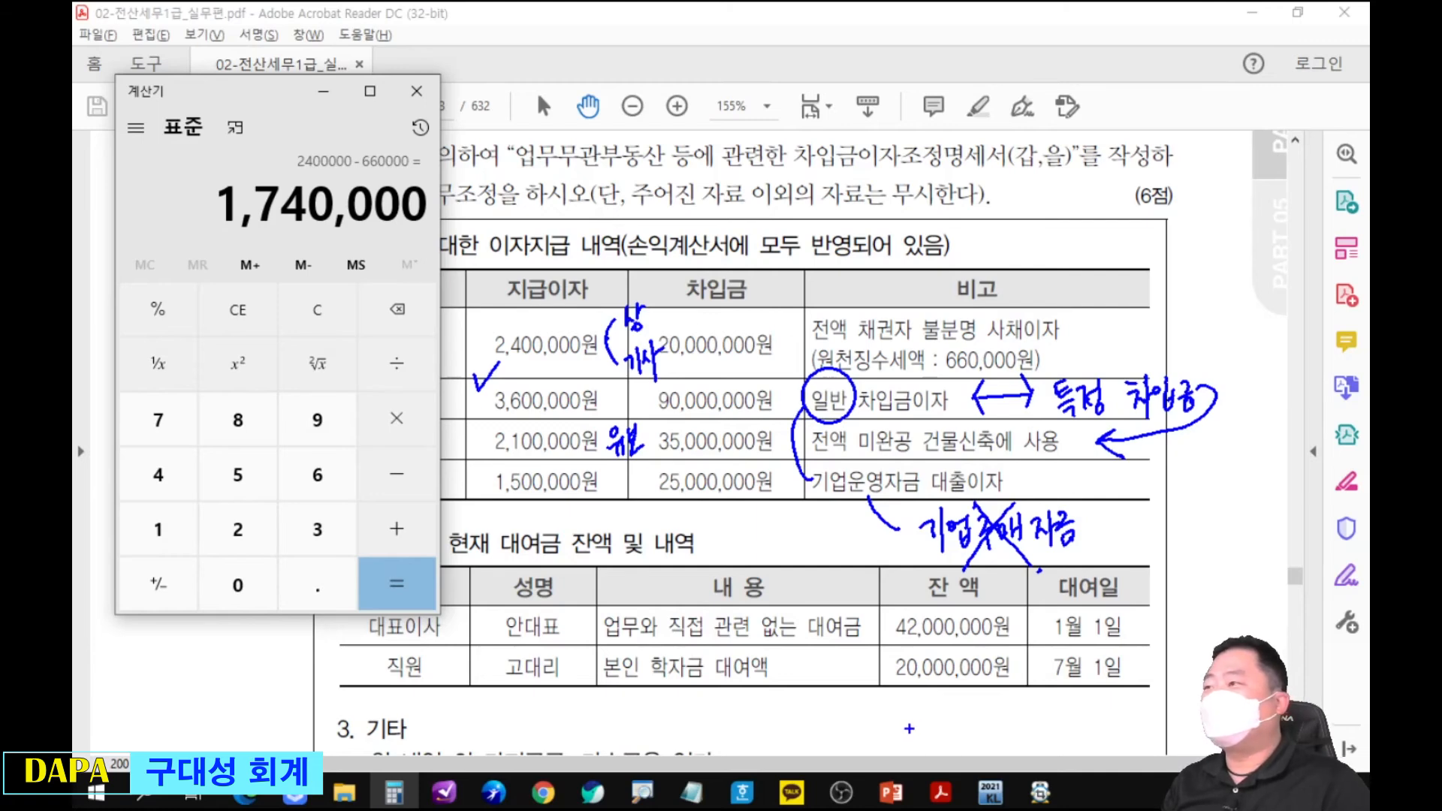
Circle 학자금 and strike a line through the 직원 loan row in the 대여금 table, and clear the markings.
key(Escape)
drag(869, 697, 875, 439)
key(ctrl+2)
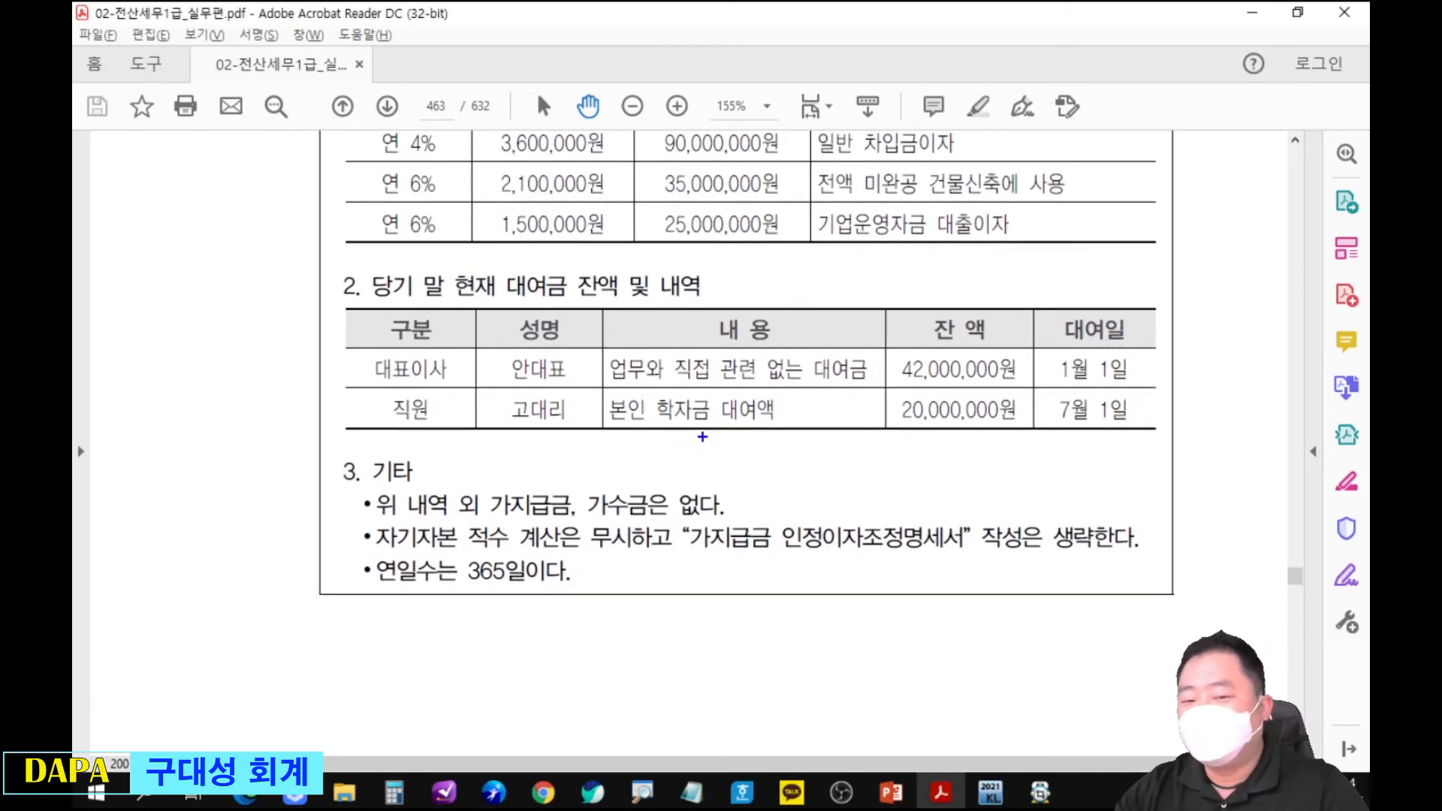
drag(645, 386, 650, 394)
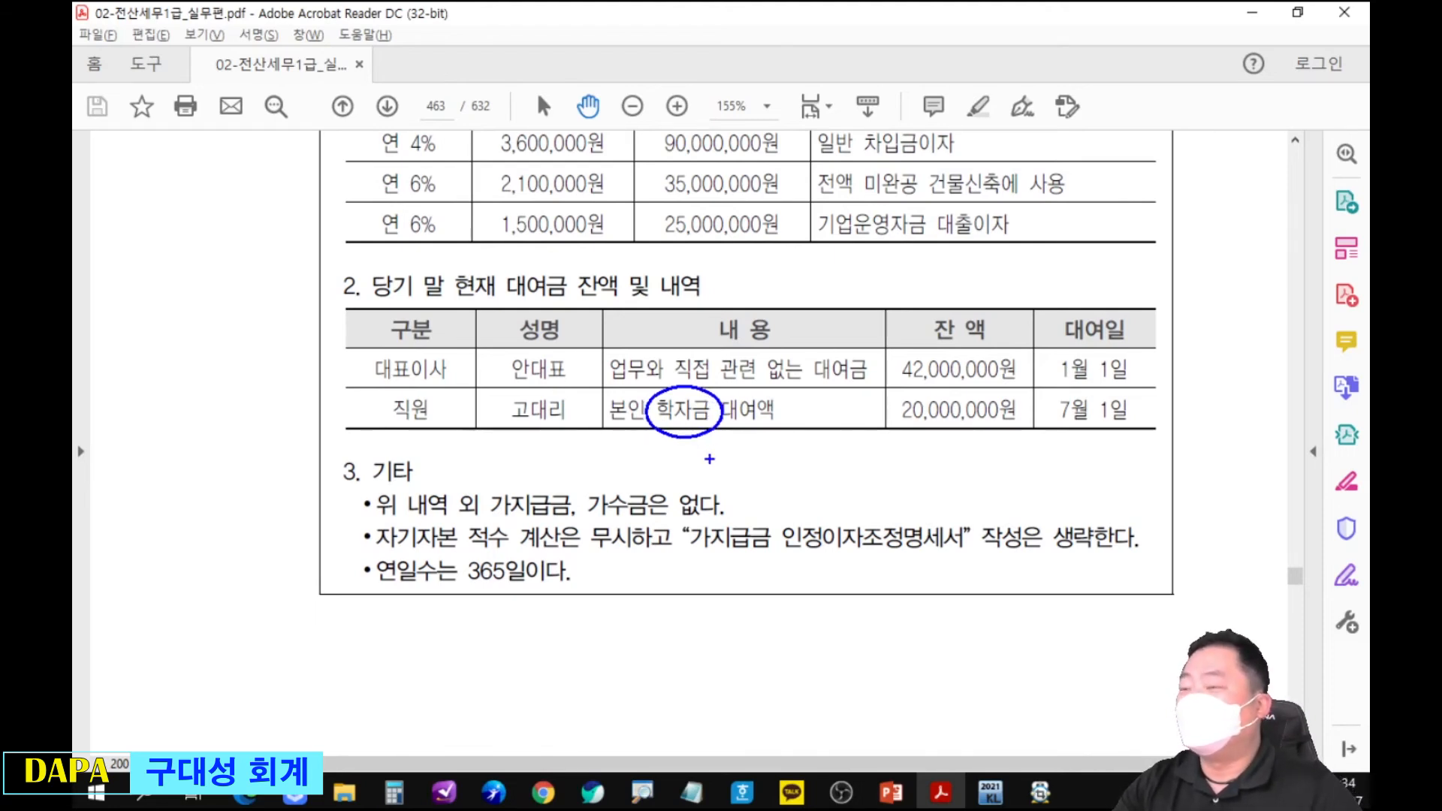
drag(347, 406, 1144, 405)
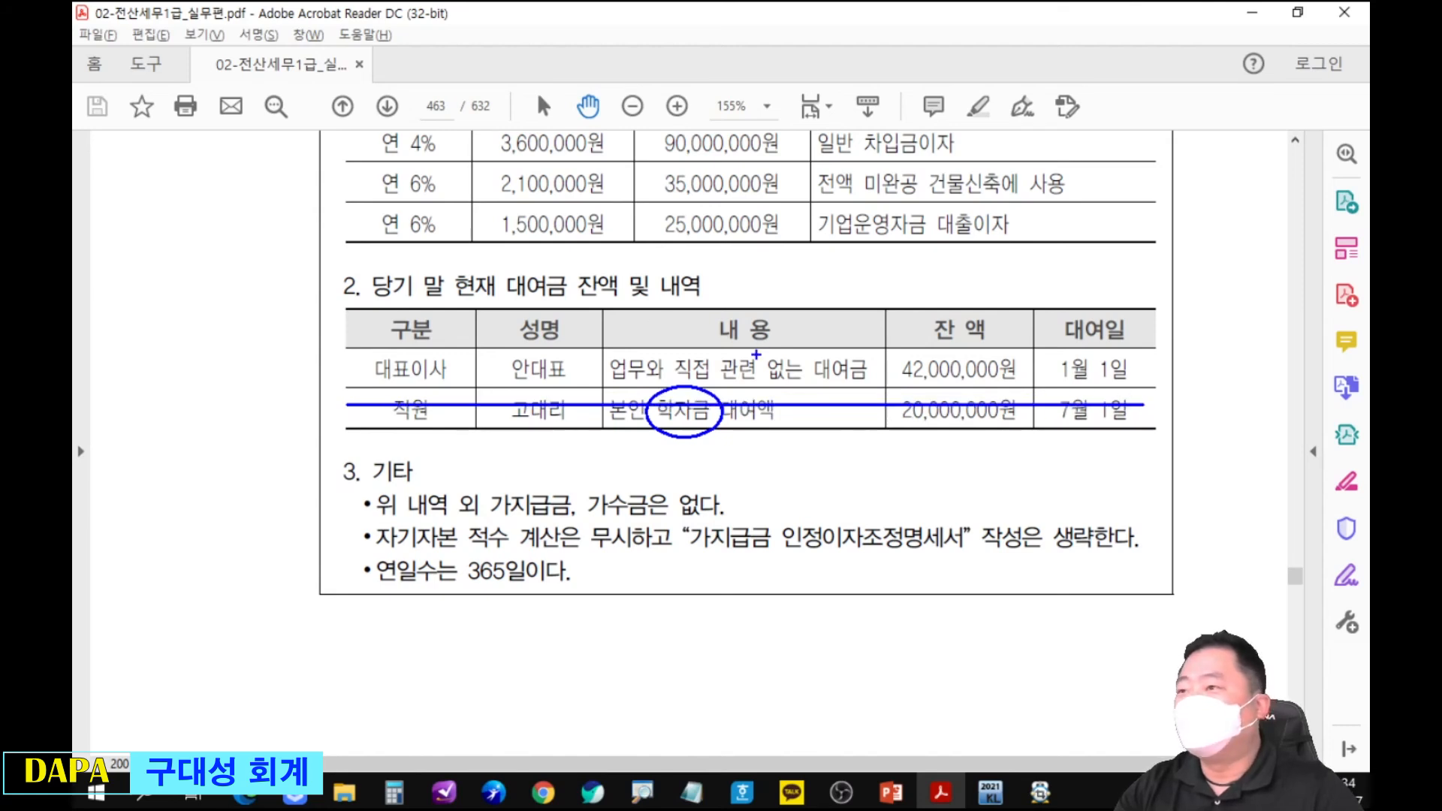
key(Escape)
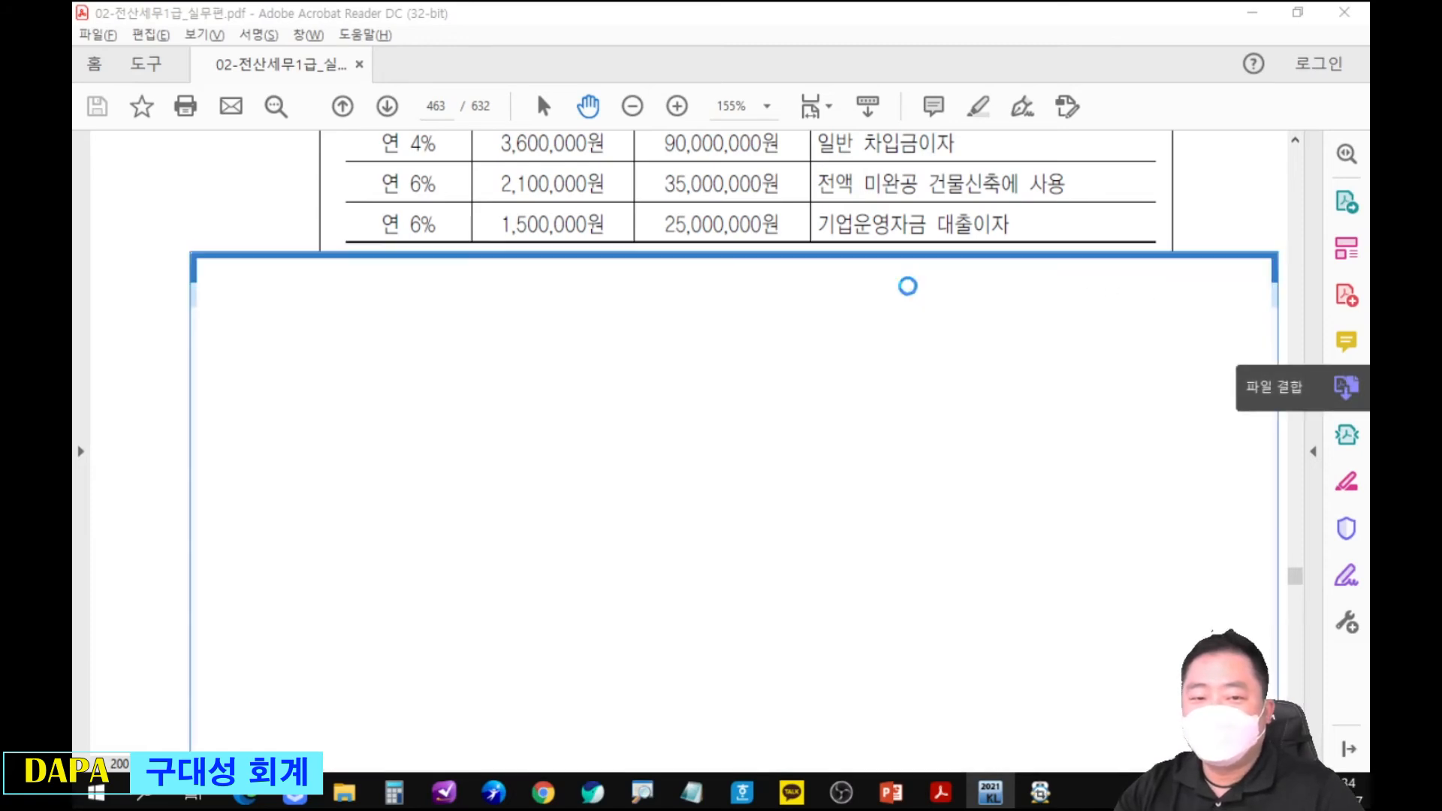
Switch to the KcLep 적수입력(을) form and date the first 가지급금 row 1월 1일.
click(488, 383)
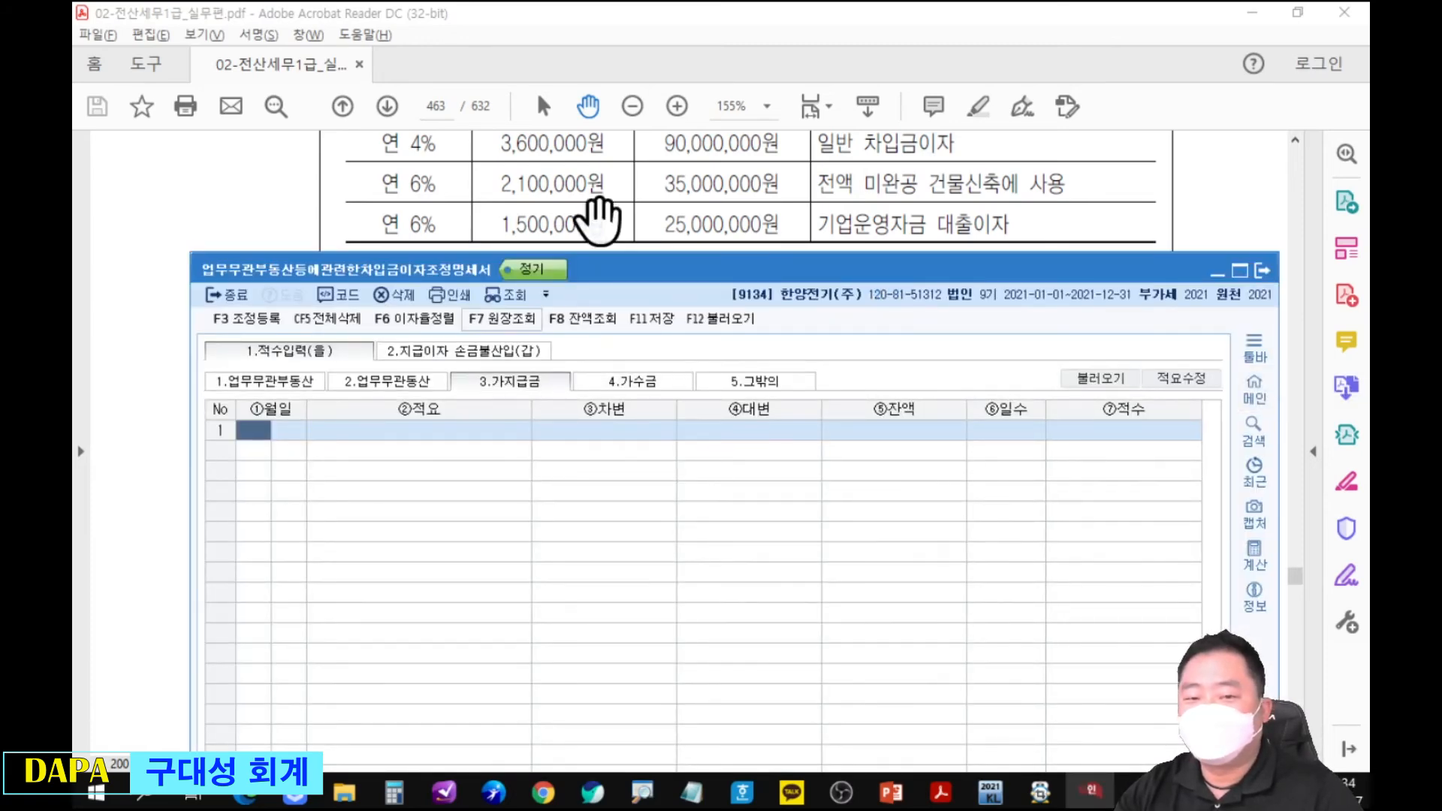
click(609, 229)
key(alt)
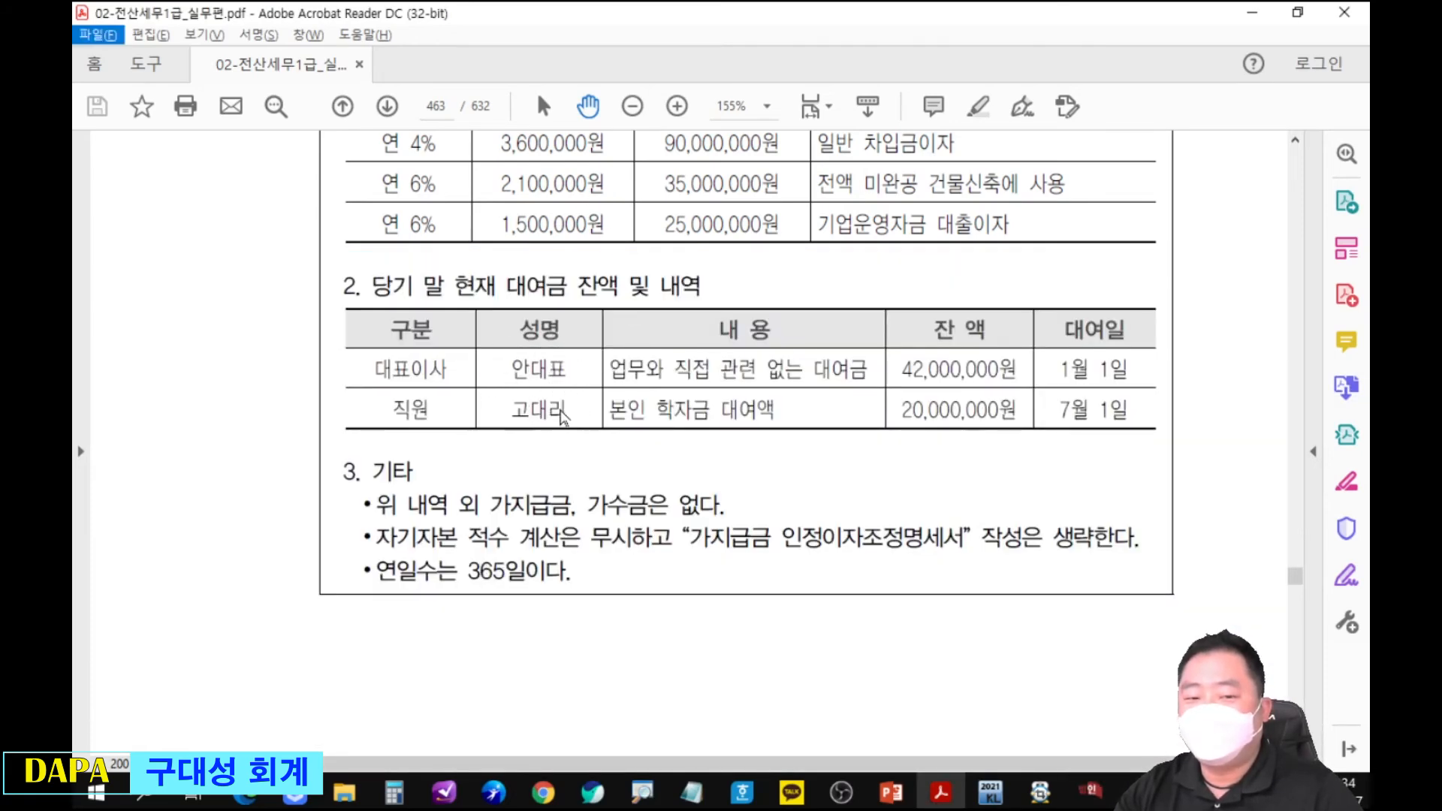
key(alt+Tab)
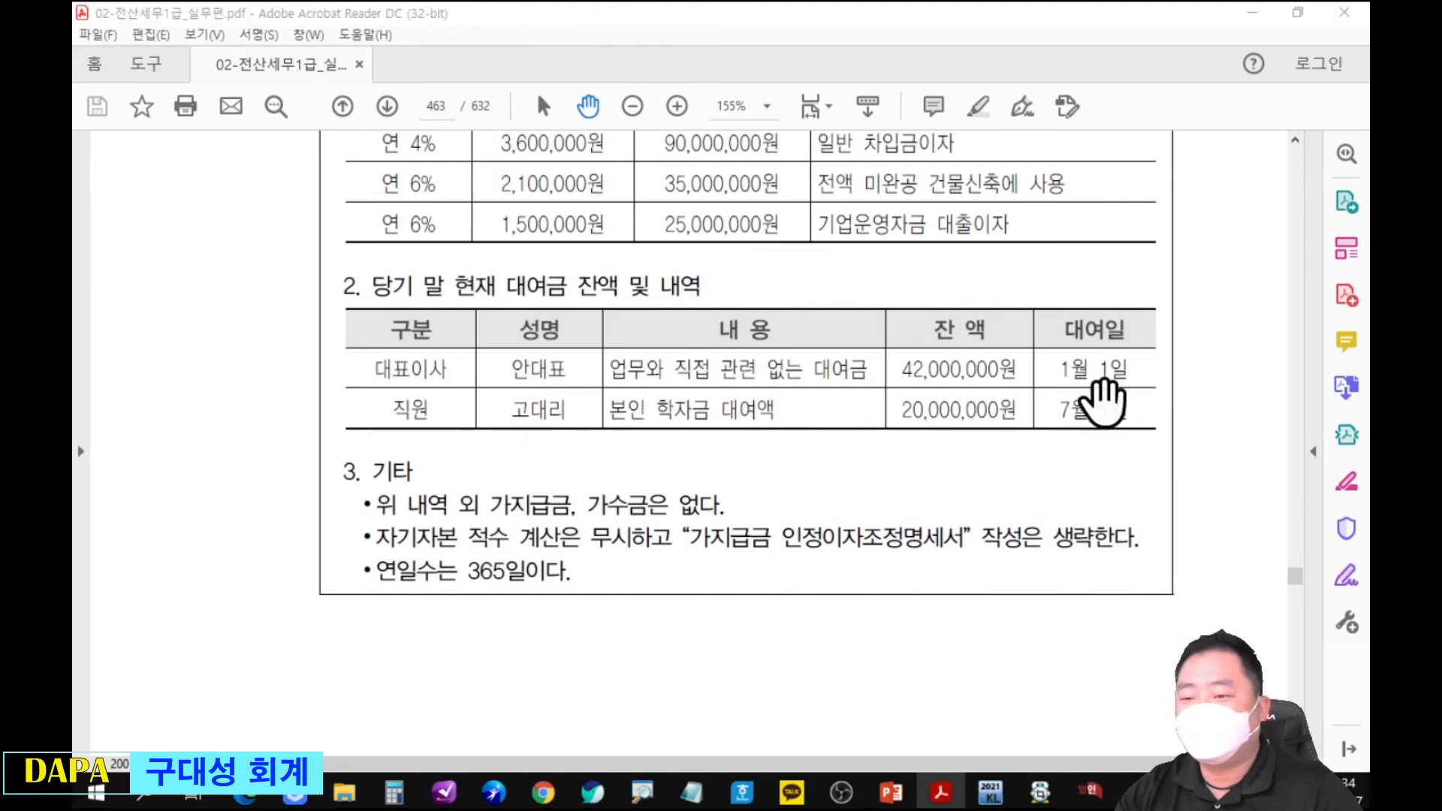
text(1)
key(Return)
text(12)
key(Return)
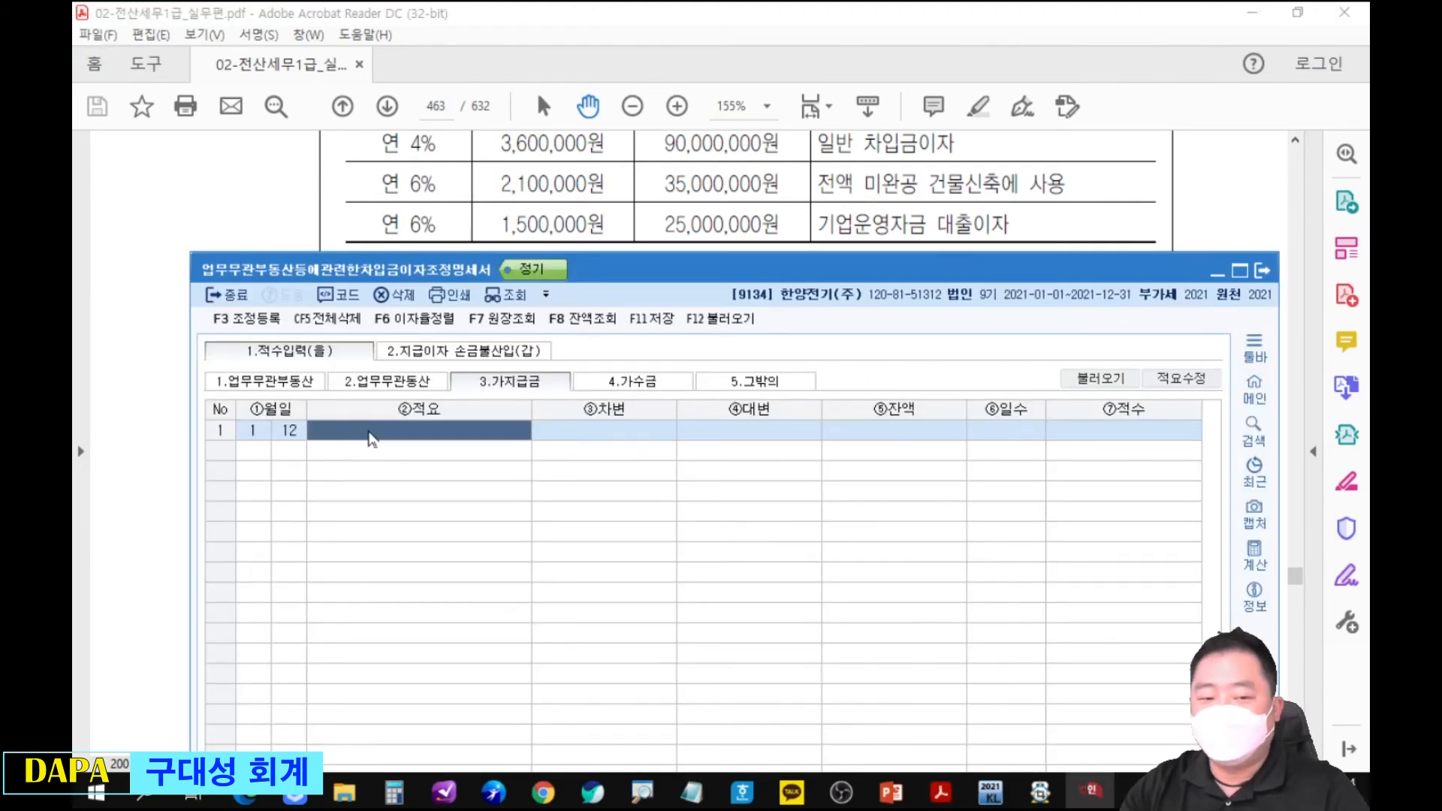
key(Left)
text(1)
Set the 가지급금 row's 적요 to 지급 and its 차변 to 42,000,000.
key(Return)
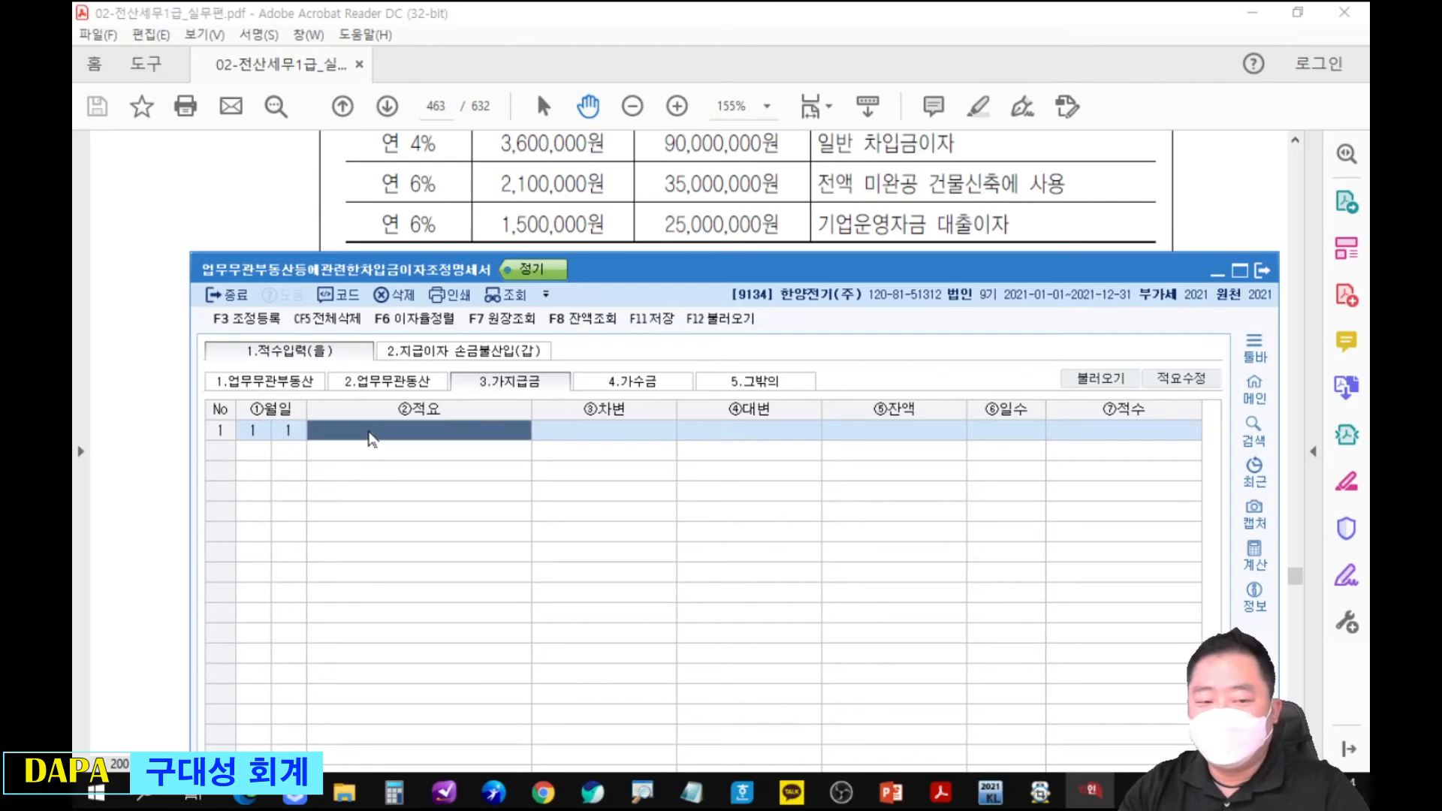
key(2)
key(Return)
drag(825, 275, 833, 411)
text(42000000)
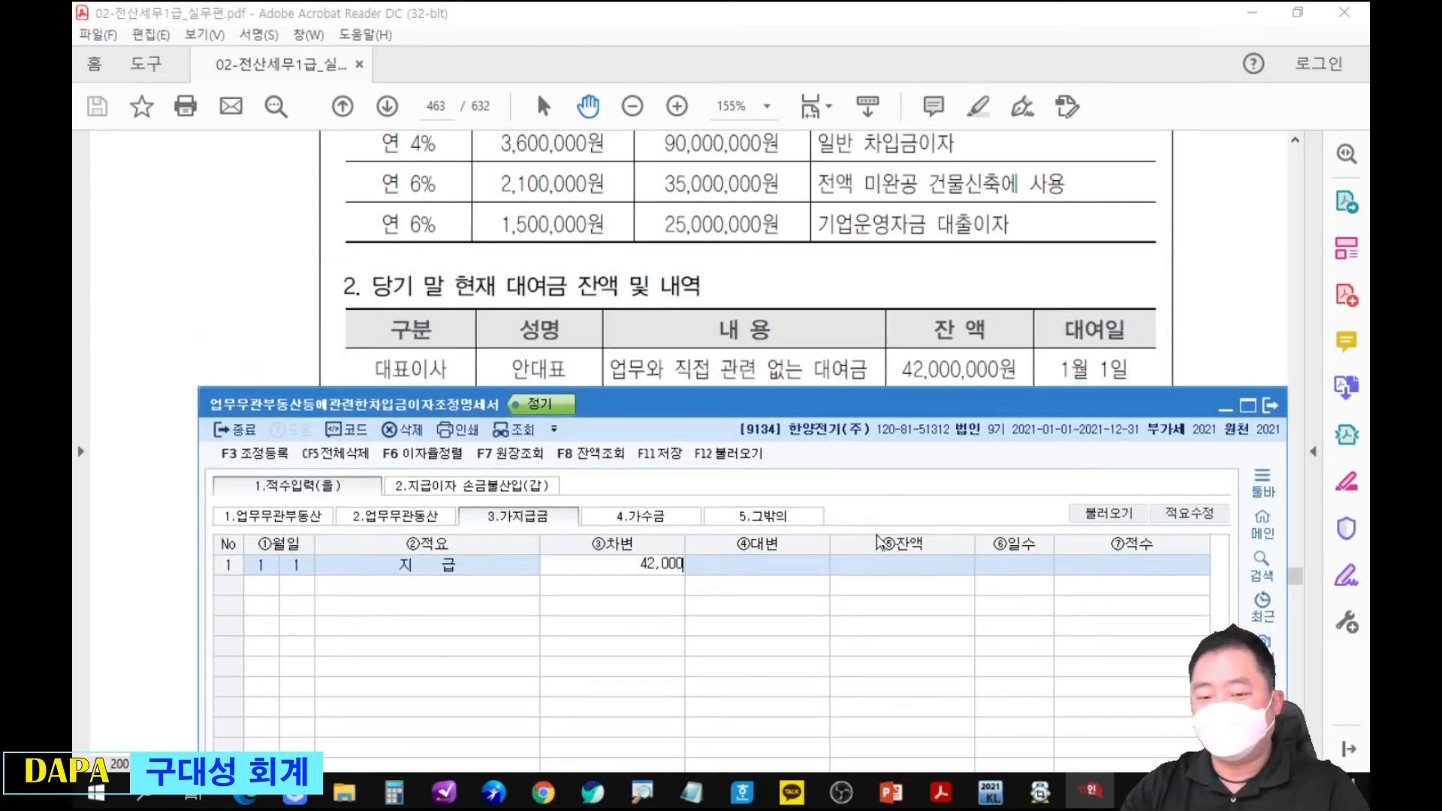
key(Return)
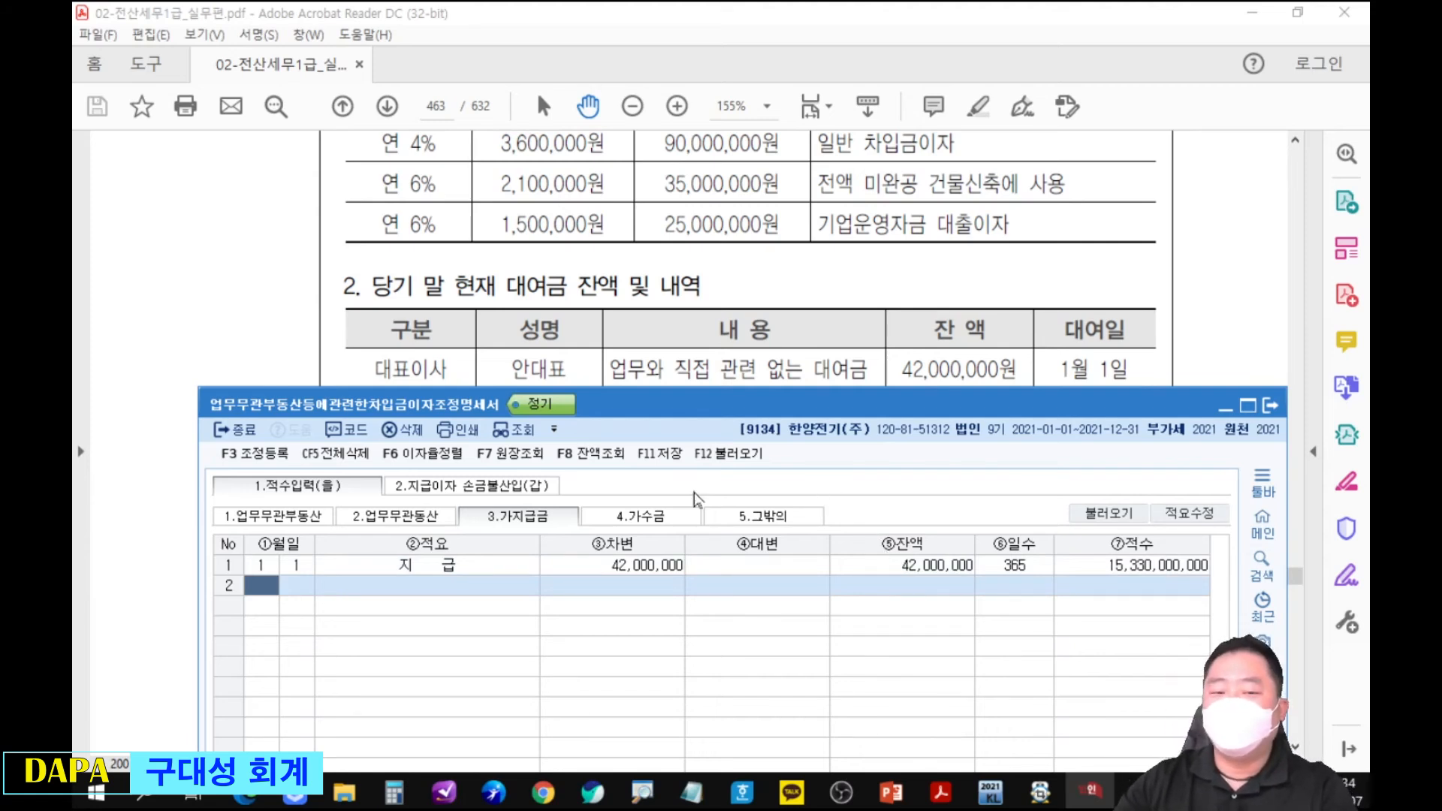
Open the 지급이자 손금불산입(갑) form and place it directly below the PDF's 연 12% interest row.
click(485, 492)
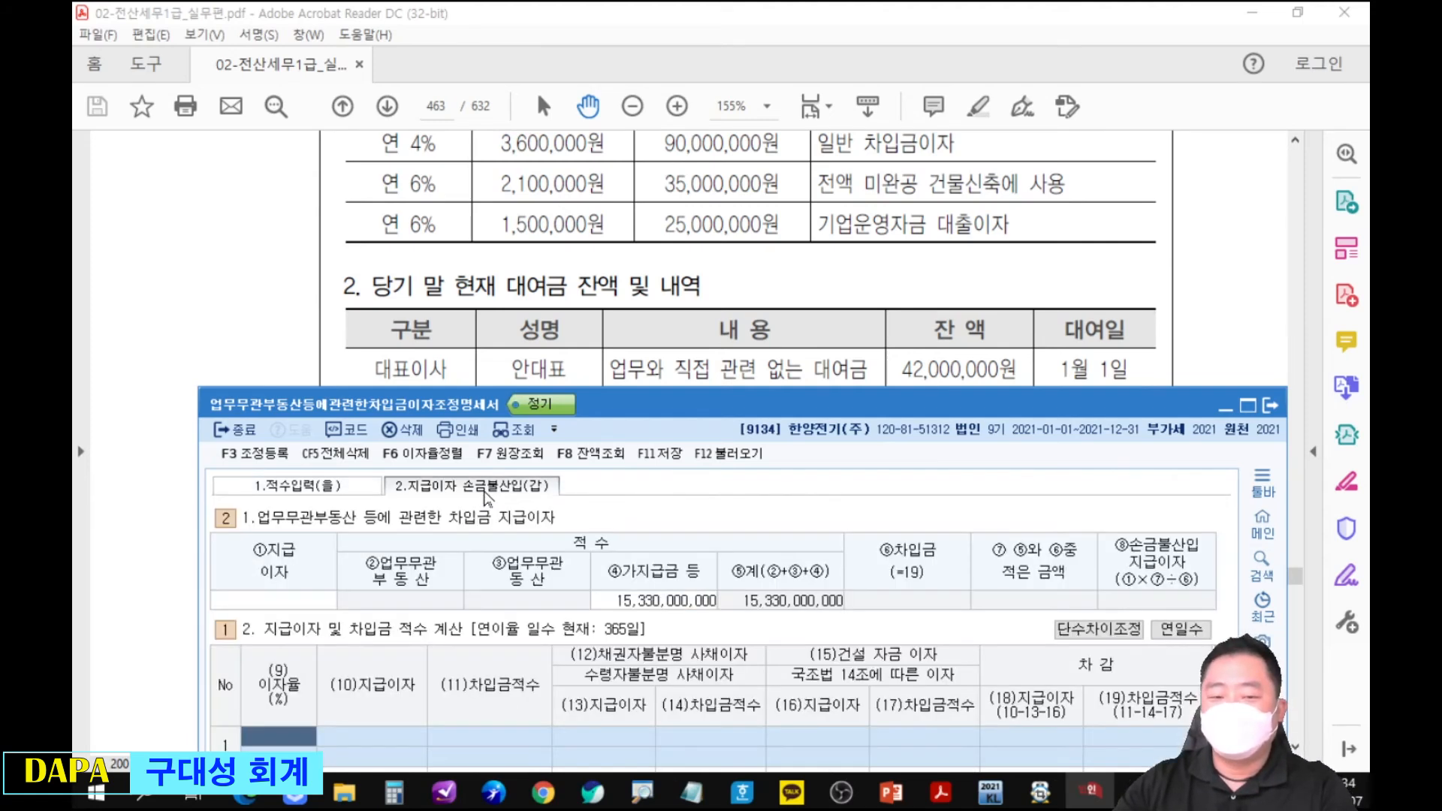
click(644, 371)
drag(683, 290, 675, 352)
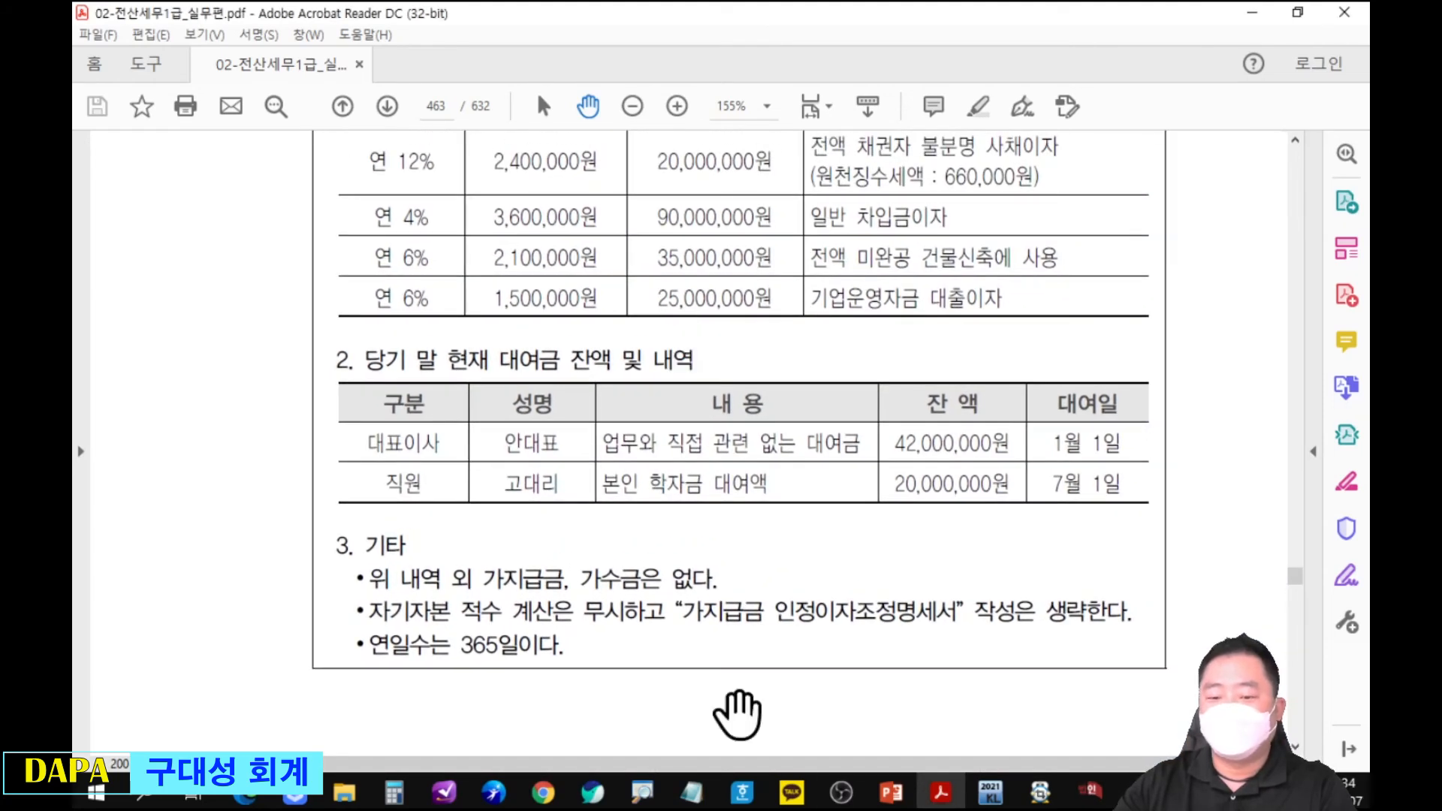
click(399, 801)
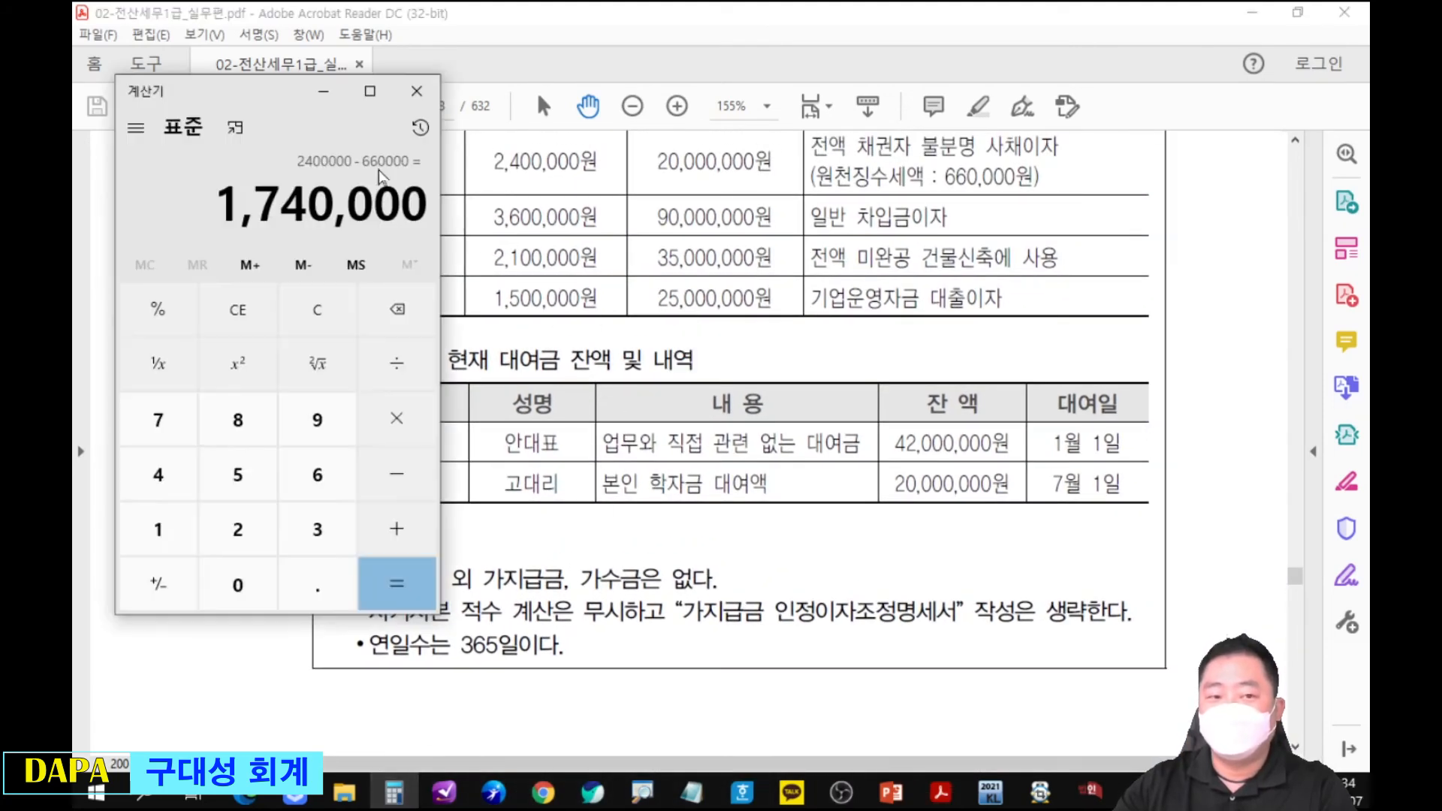
drag(260, 98, 1369, 270)
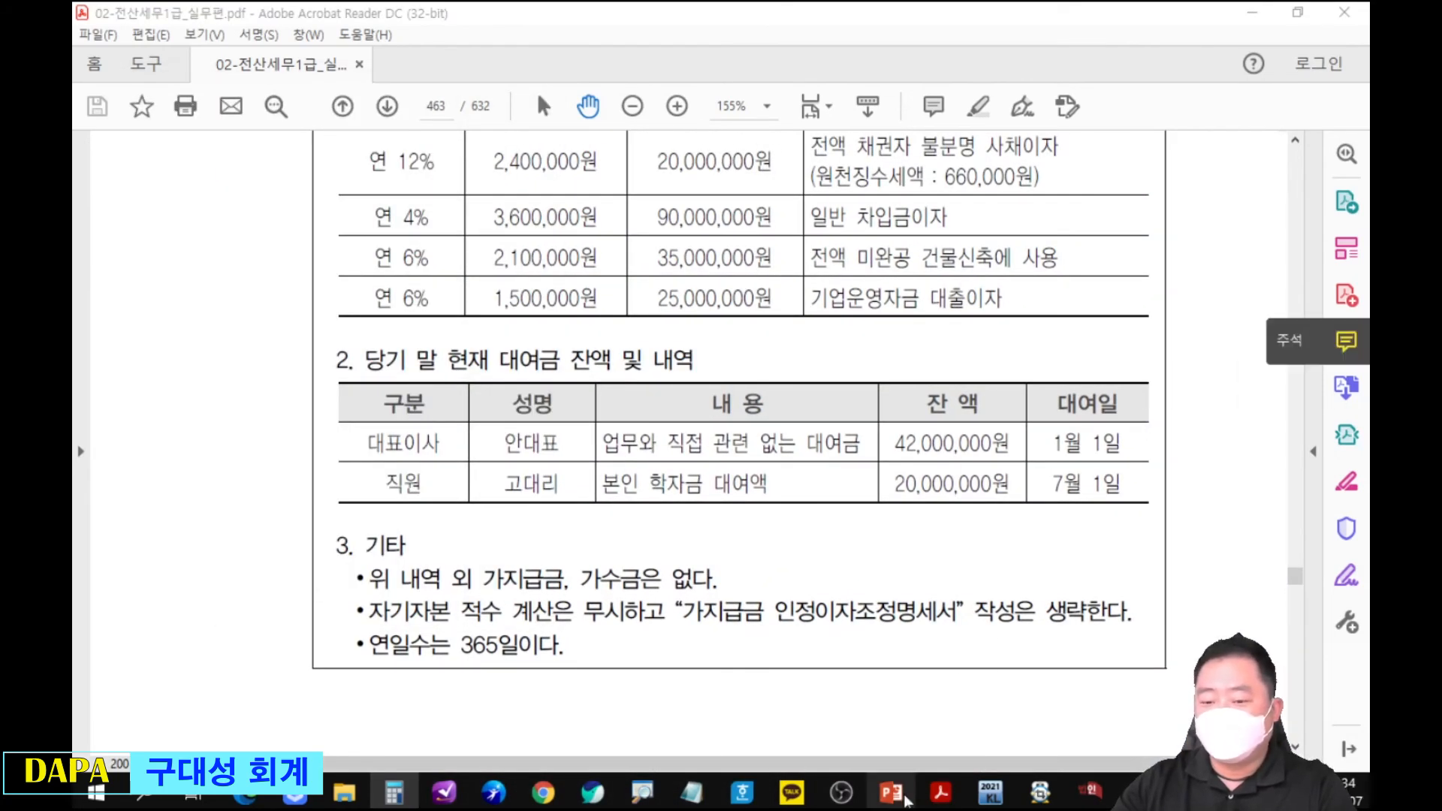
click(1089, 794)
drag(898, 410, 907, 217)
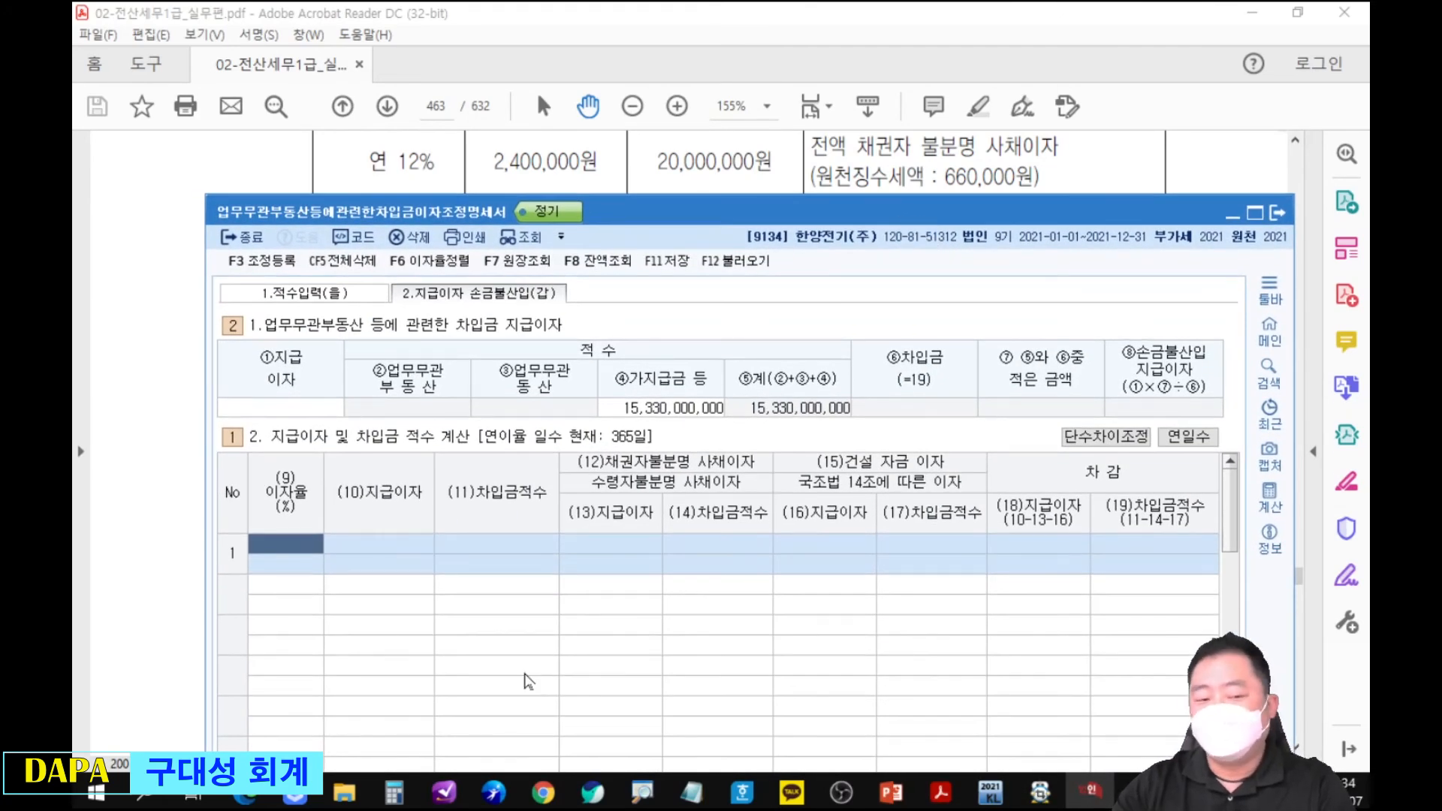
Fill row 1 with 이자율 12%, 지급이자 2,400,000 and 채권자불분명 사채이자 2,400,000.
text(12)
key(Return)
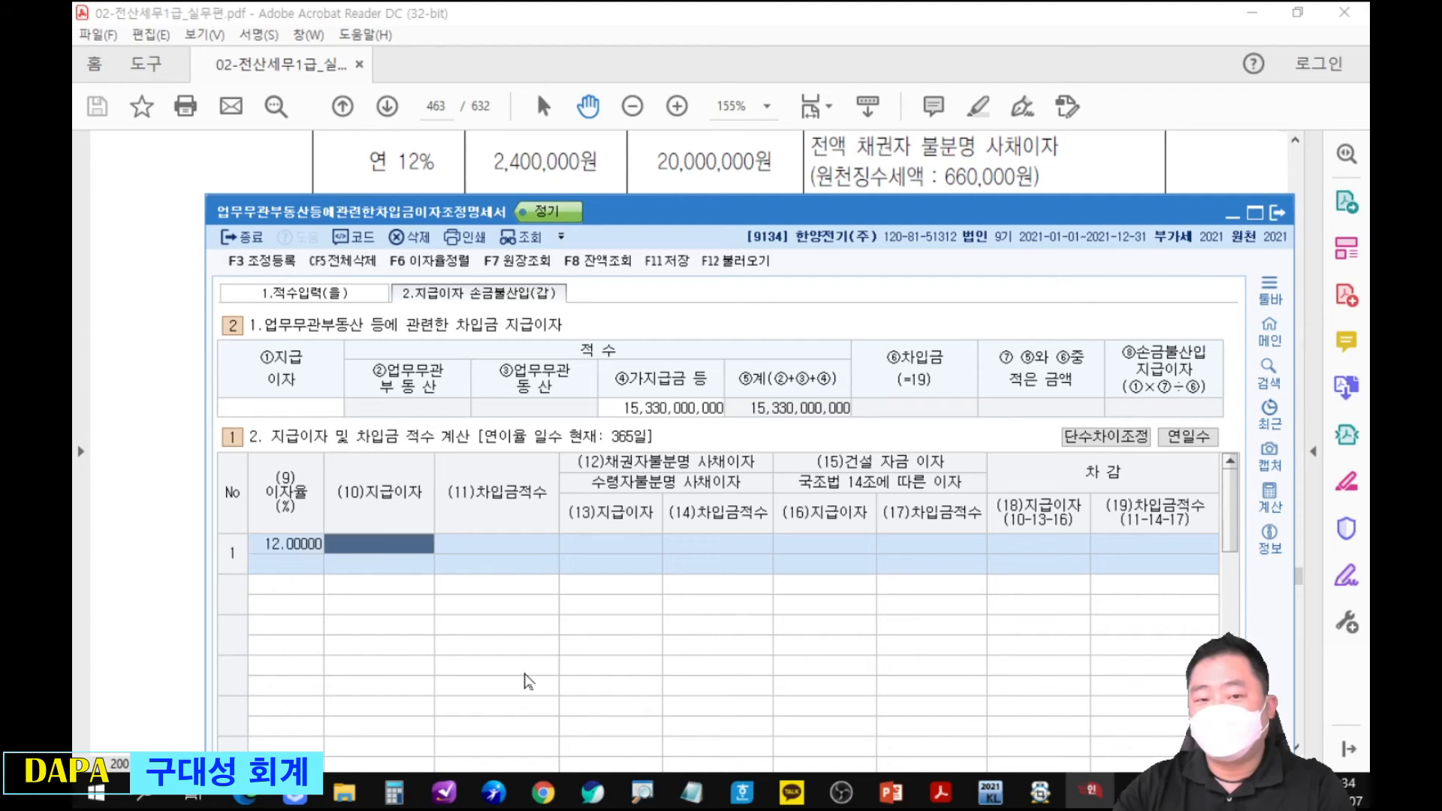
text(2400000)
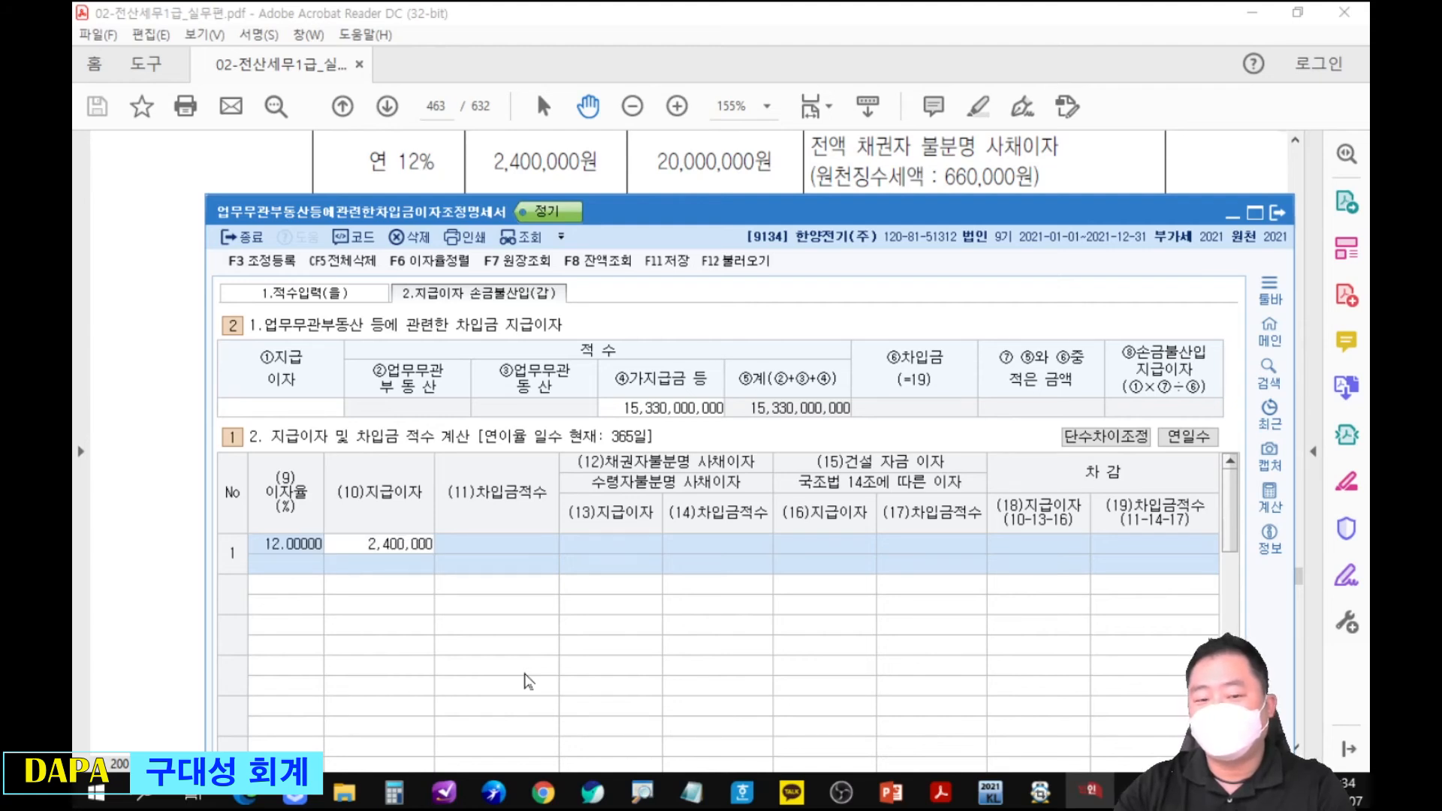
key(Return)
key(Return)
text(2,400,000)
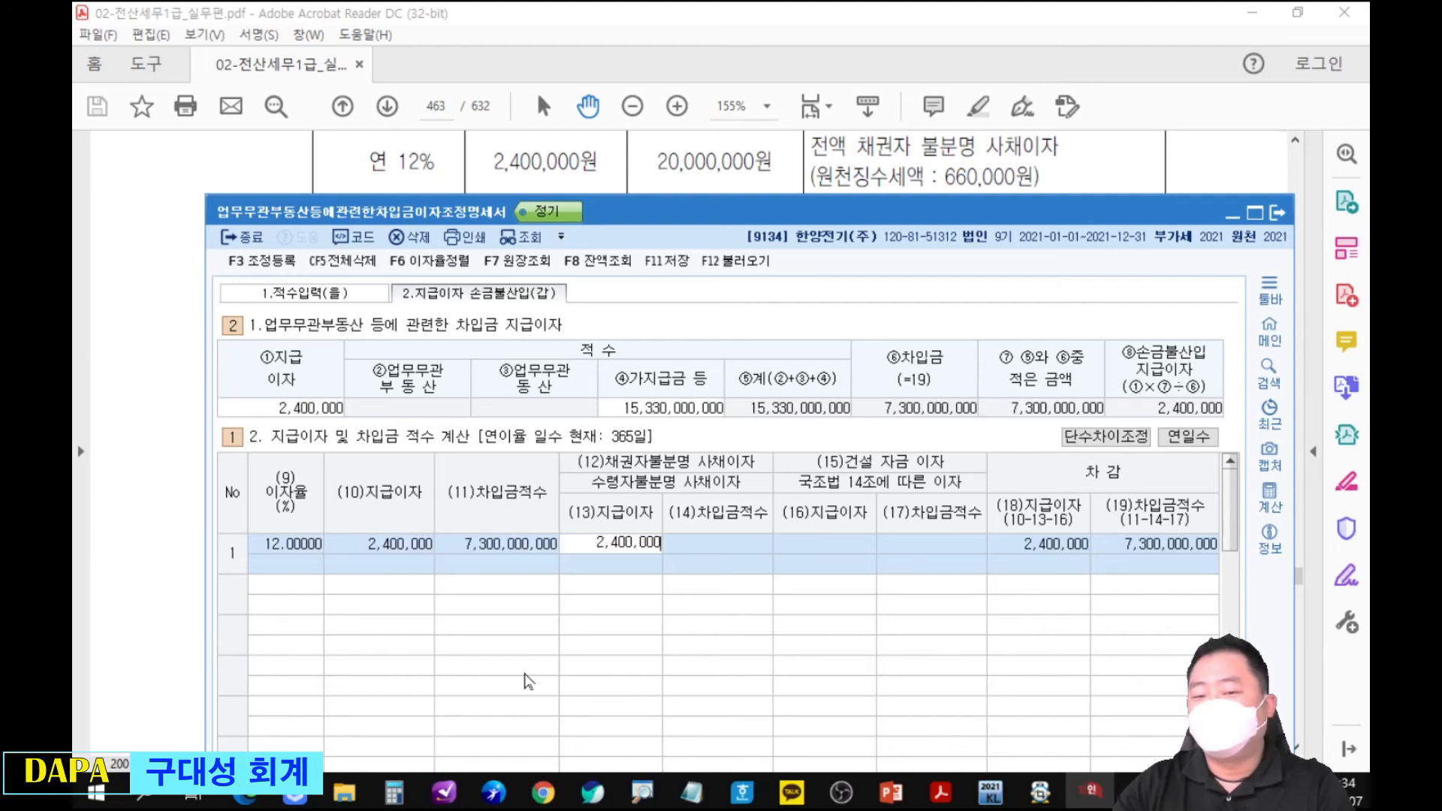
key(Return)
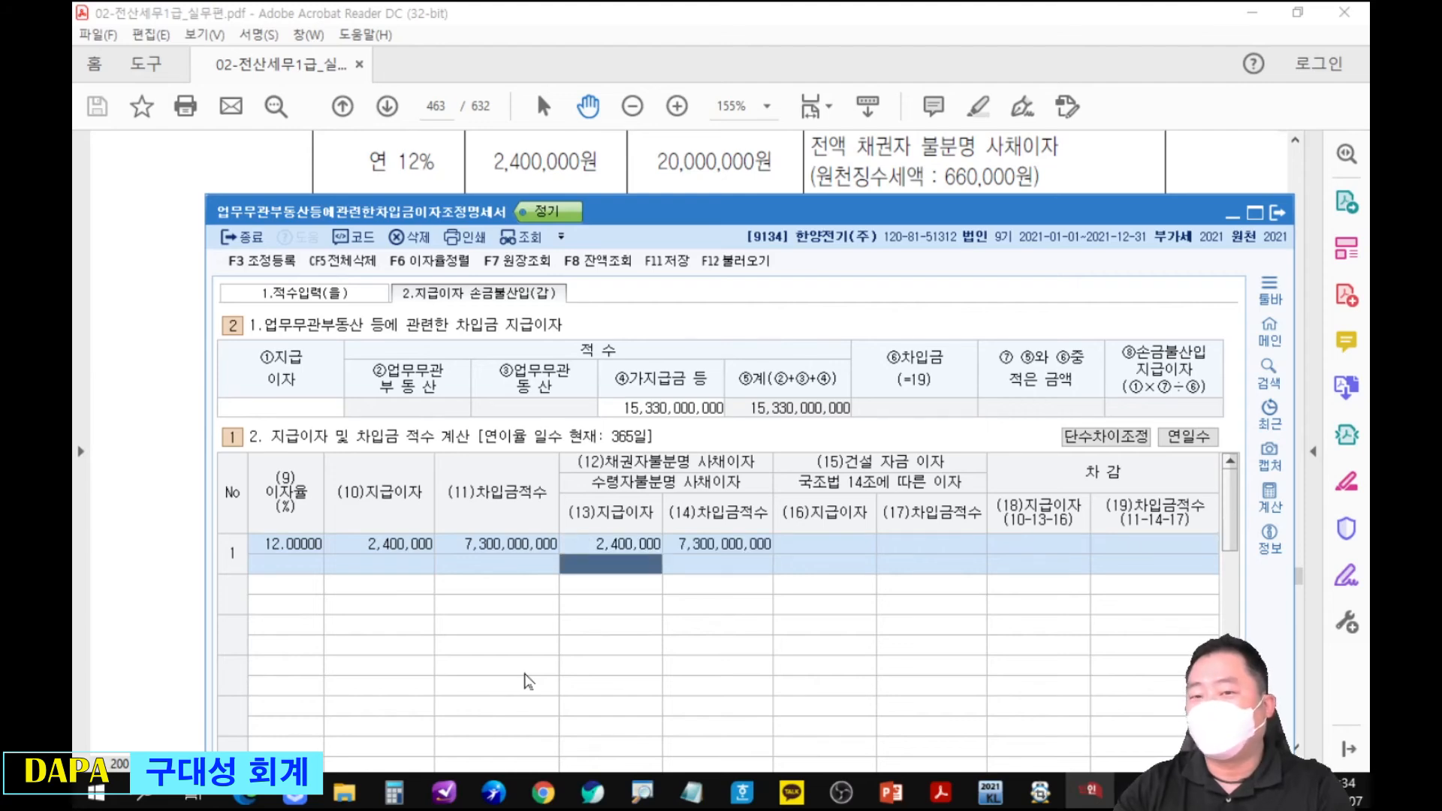
key(Return)
key(Return)
Fill row 2 with 이자율 4% and 지급이자 3,600,000 for the general borrowing.
drag(848, 212, 860, 255)
text(4)
key(Return)
text(3600000)
key(Return)
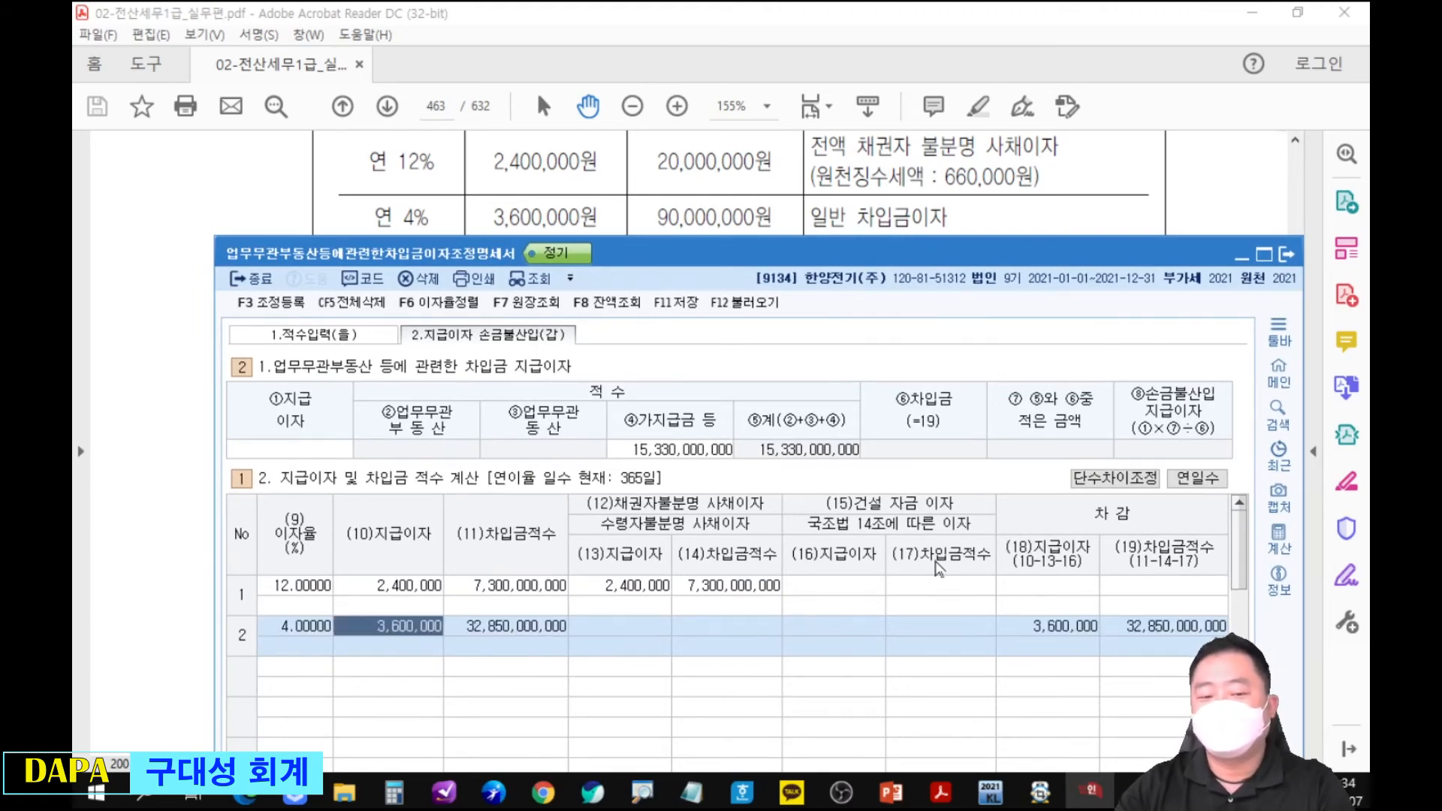
Fill row 3 with 이자율 6%, 지급이자 2,100,000 and 건설 자금 이자 2,100,000.
drag(828, 250, 829, 291)
key(Return)
key(Return)
key(Return)
key(Return)
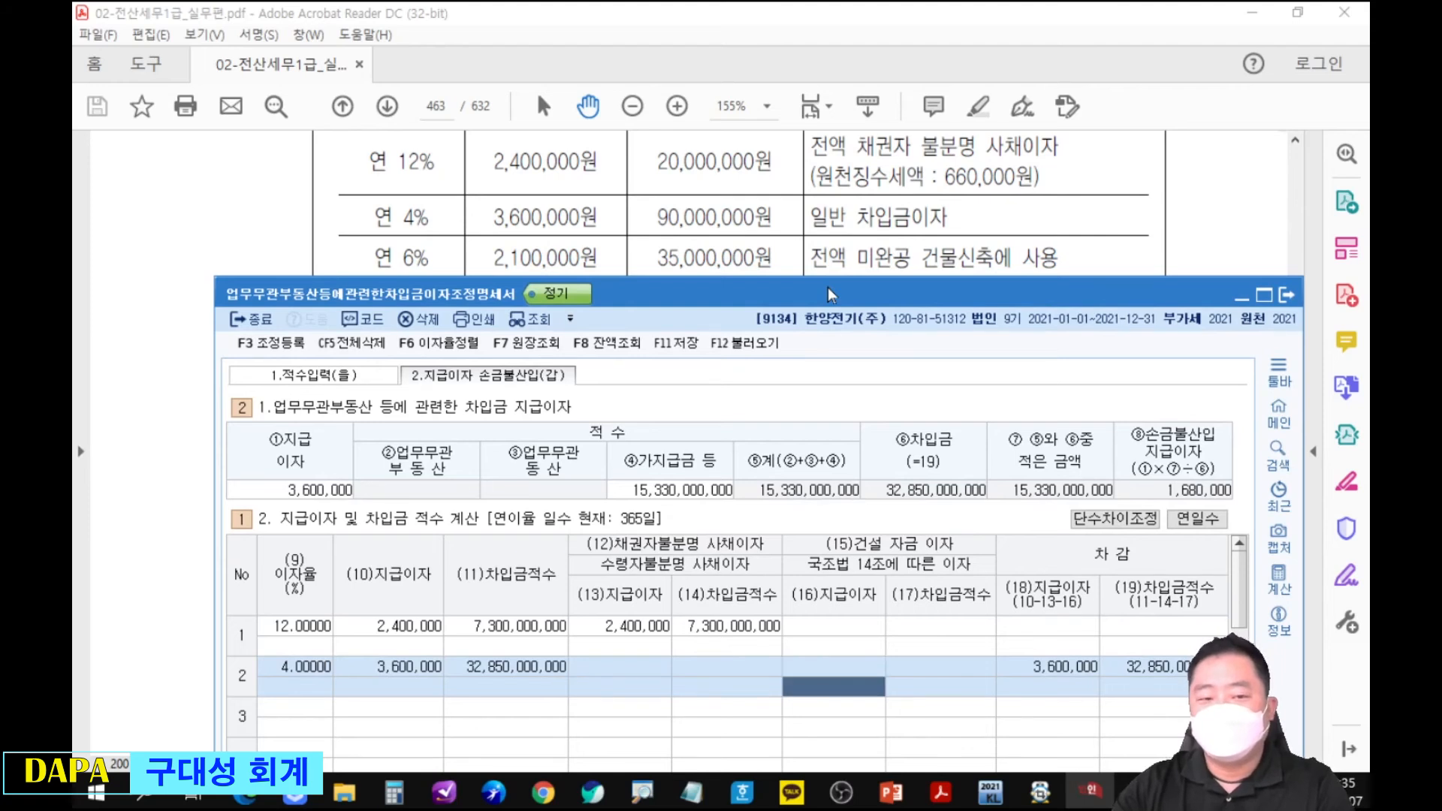
text(6)
key(Return)
text(2100000)
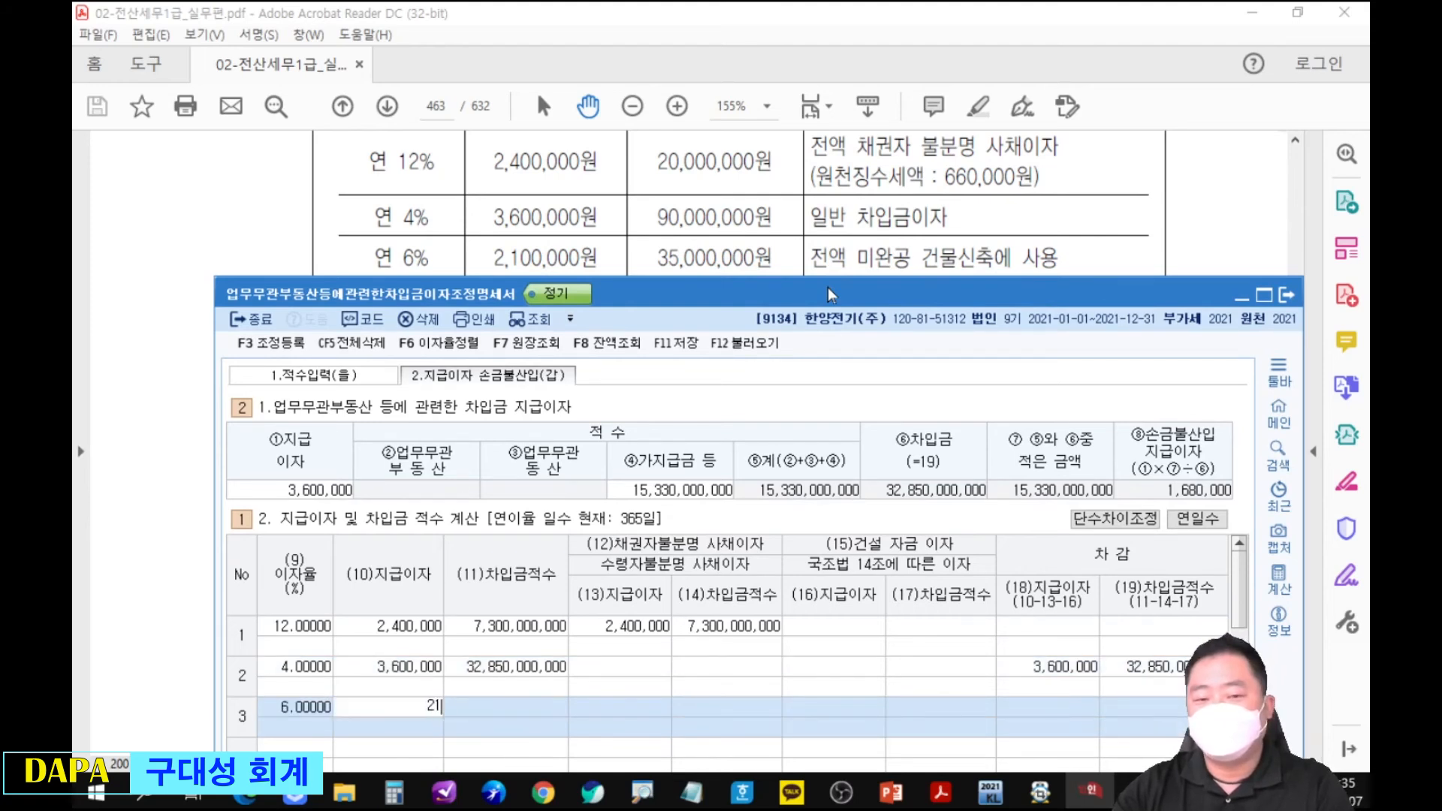
key(Return)
key(Return)
text(2,100,000)
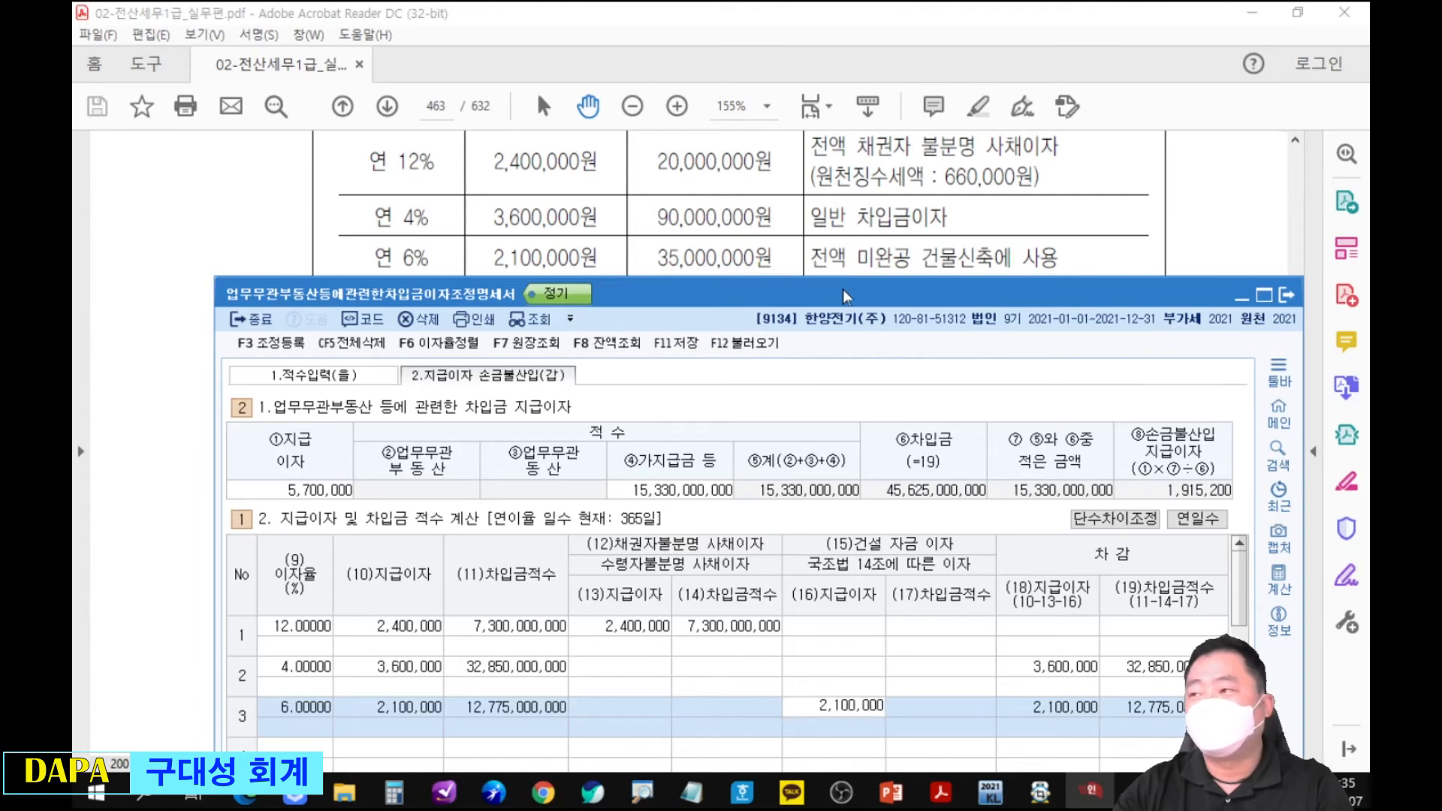
key(Return)
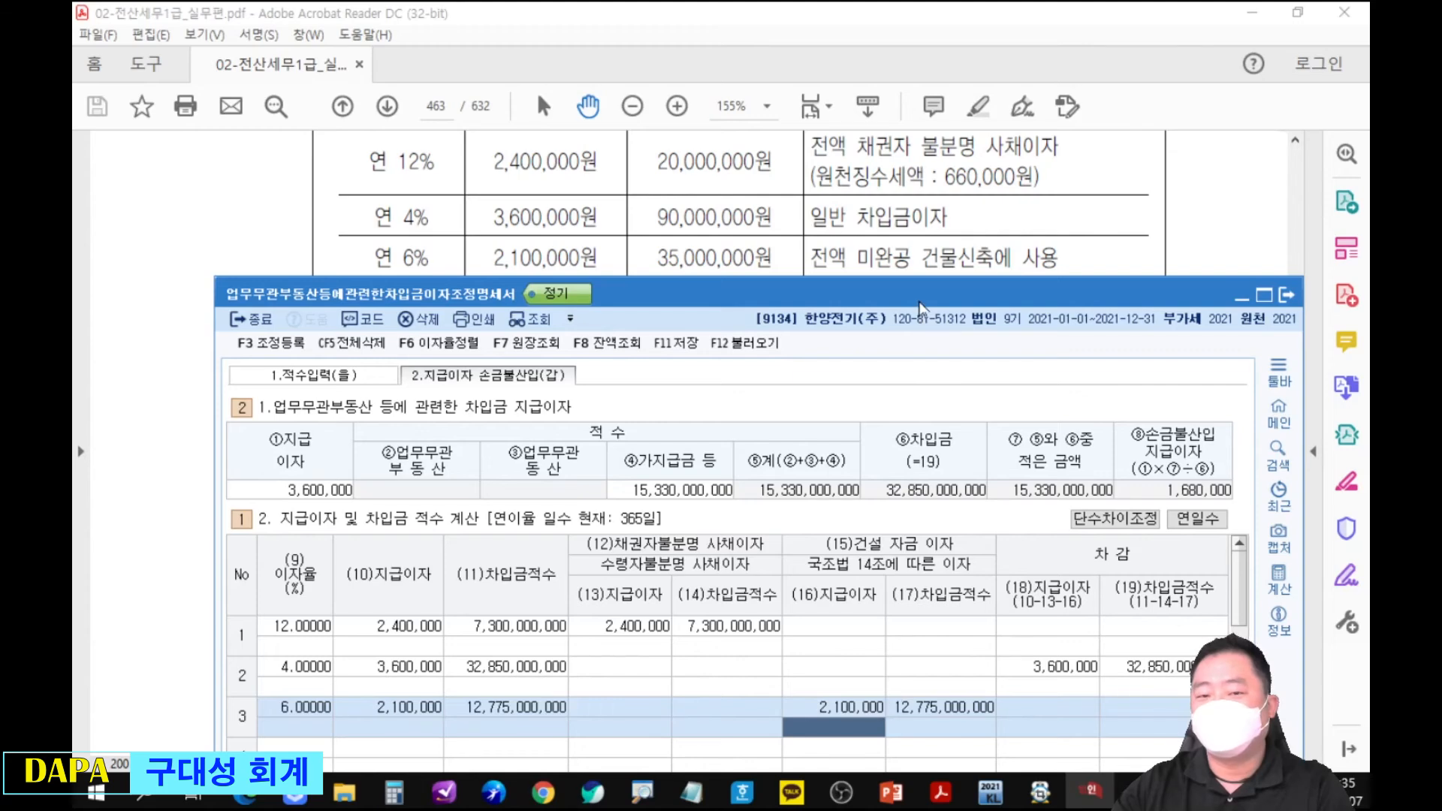
Fill row 4 with 이자율 6% and 지급이자 1,500,000 for the 기업운영자금 대출이자.
click(916, 226)
scroll(860, 375, down, 2)
drag(864, 361, 857, 210)
key(alt+Tab)
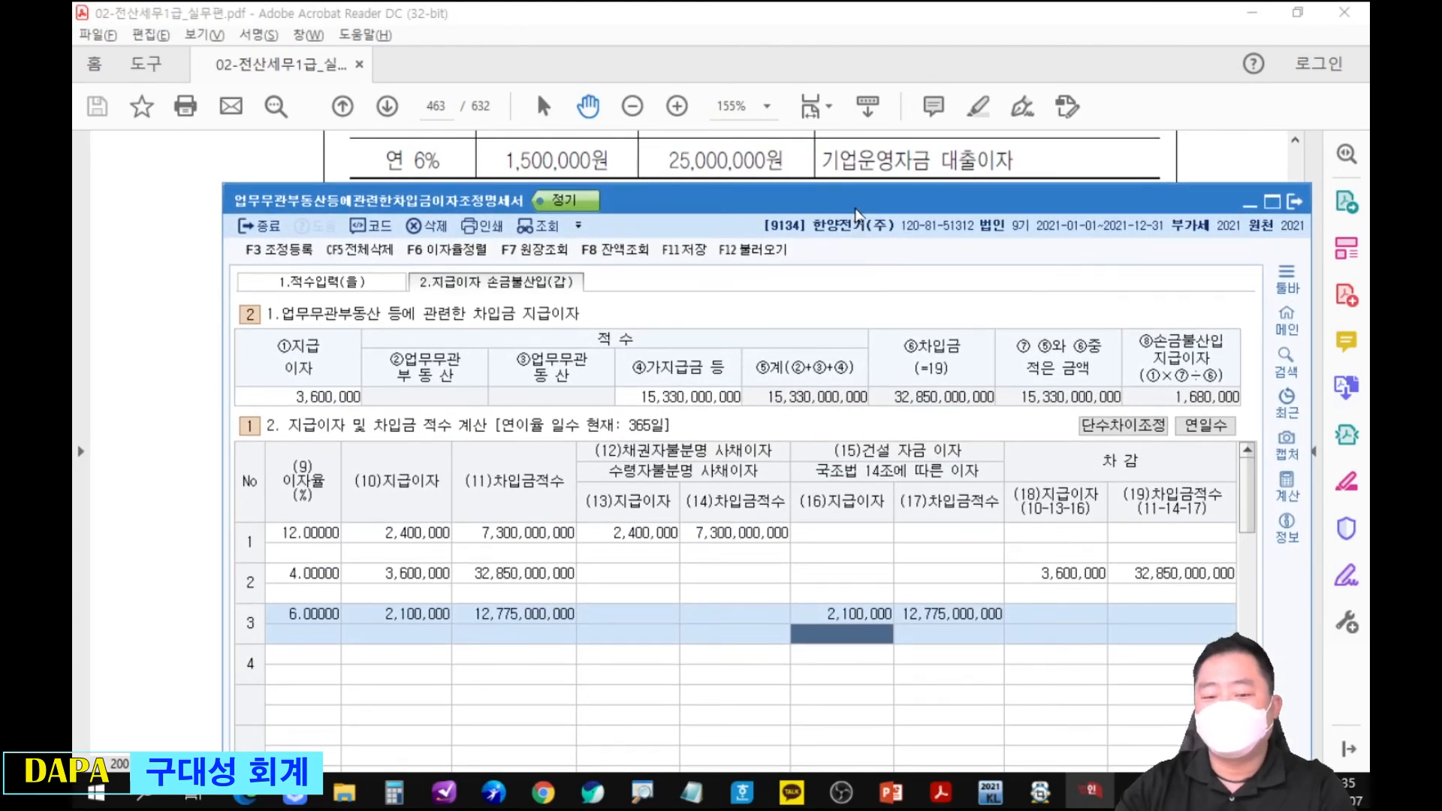
key(Return)
key(Left)
text(6)
key(Return)
text(1500000)
key(Return)
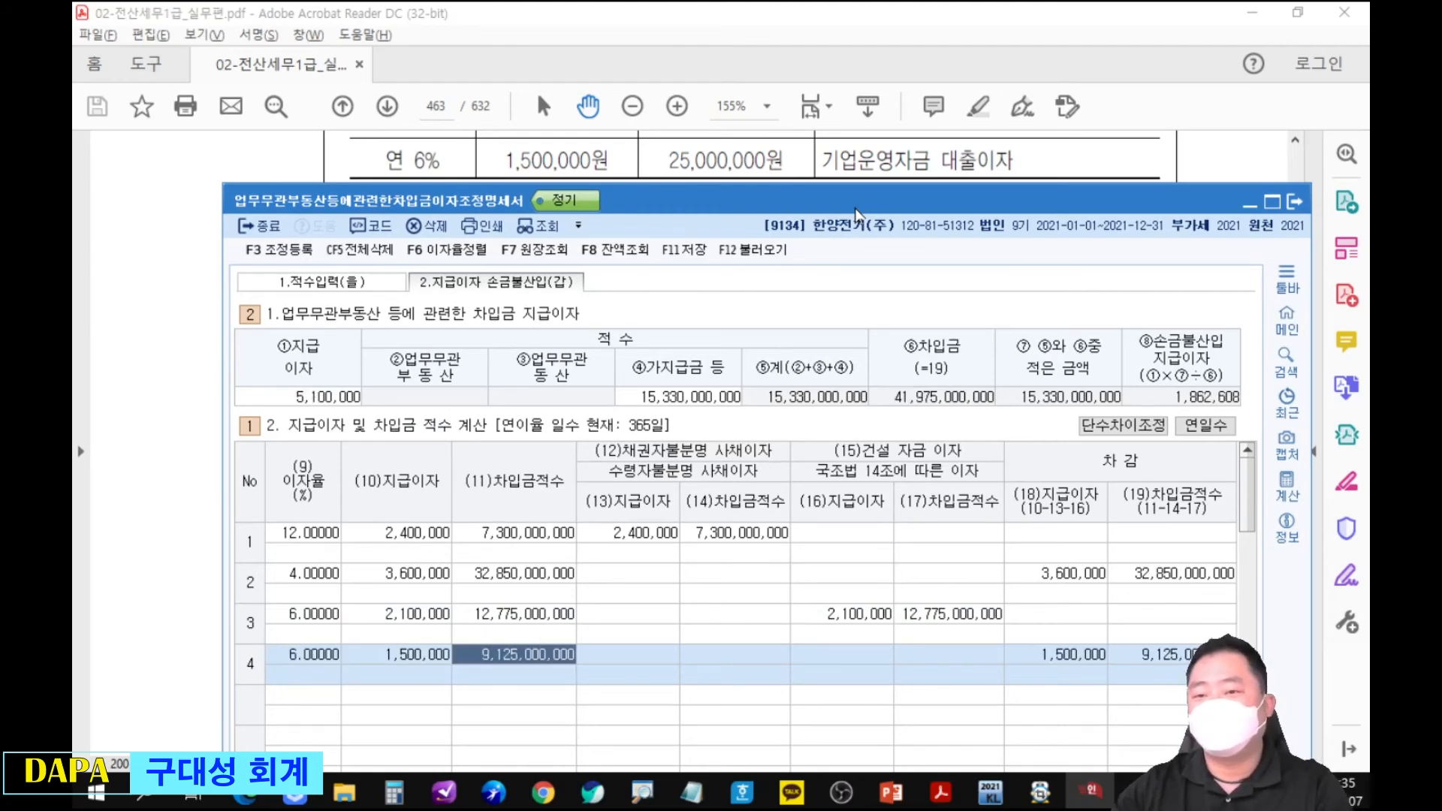
Register 업무무관자산지급이자 of 1,862,608 as 기타사외유출 under 익금산입 및 손금불산입 in 조정 등록.
click(862, 161)
scroll(876, 232, up, 3)
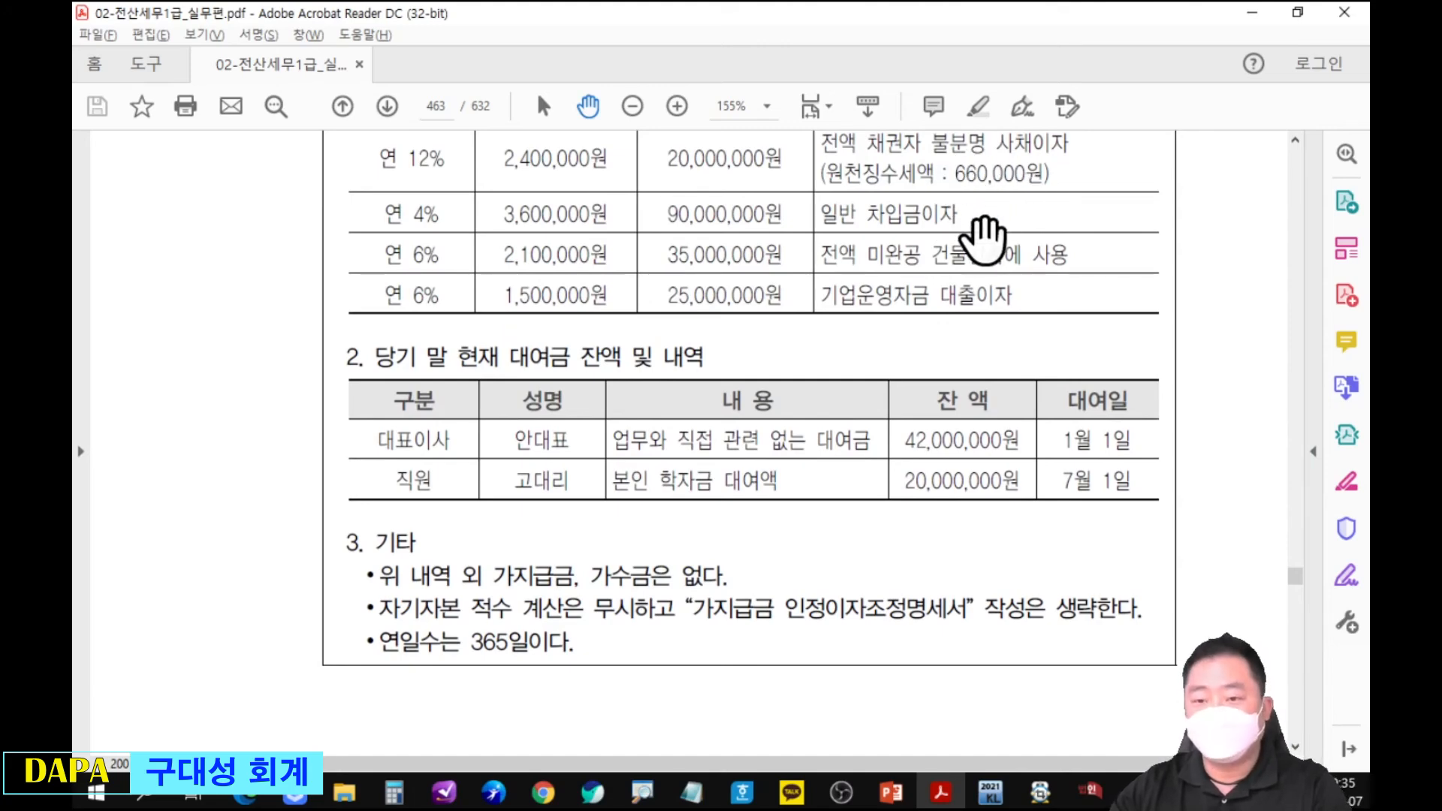
click(1089, 791)
key(F3)
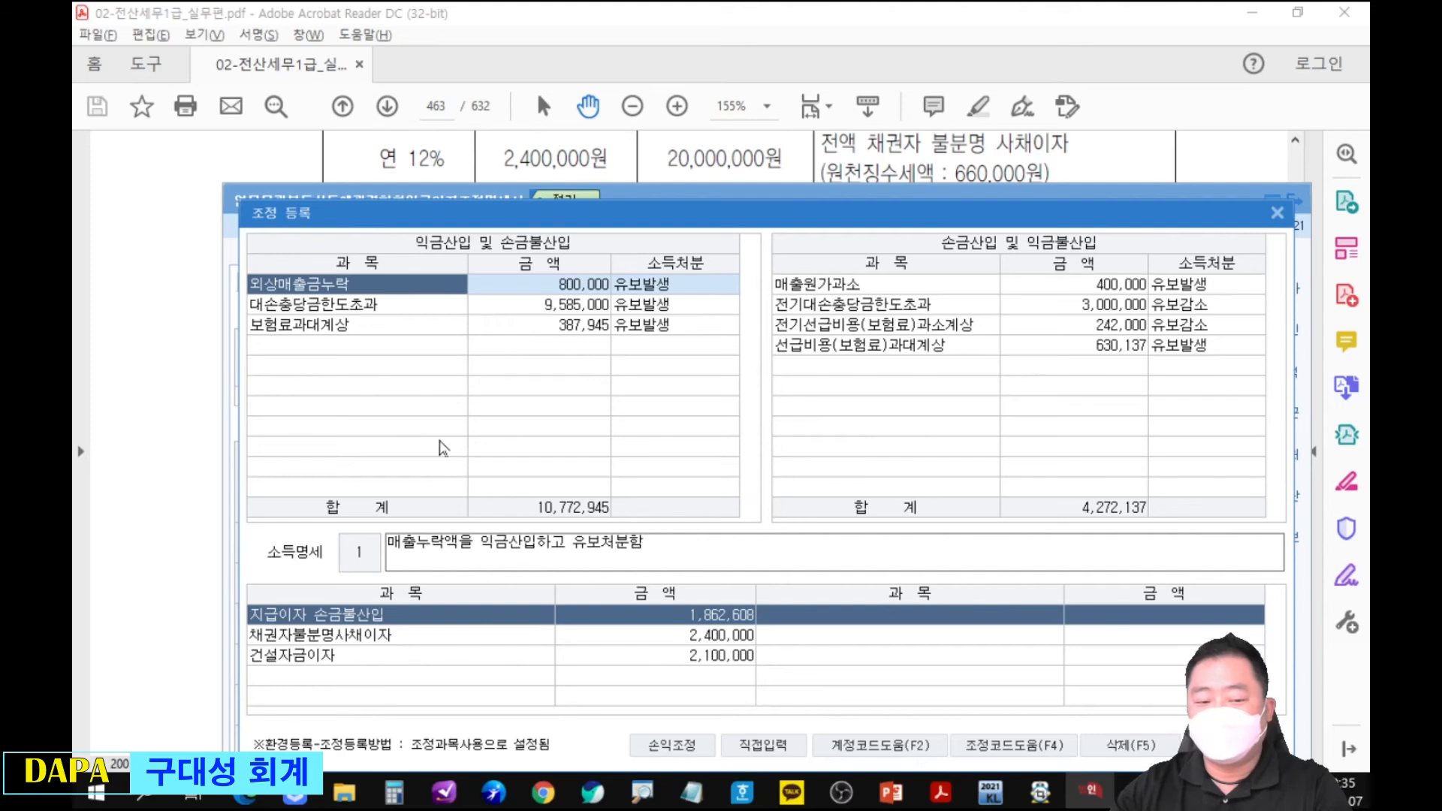
click(403, 351)
text(업무)
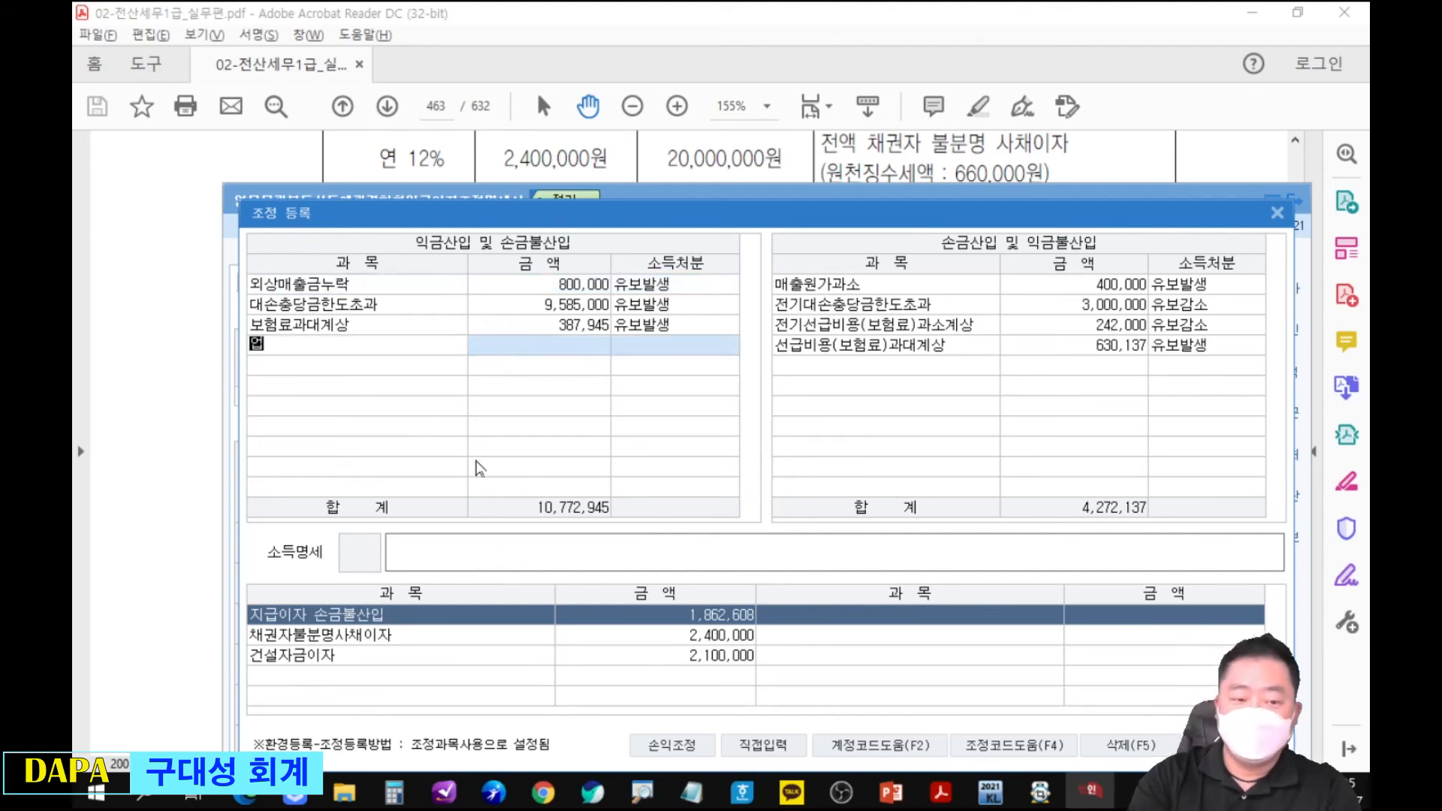
key(Return)
key(Return)
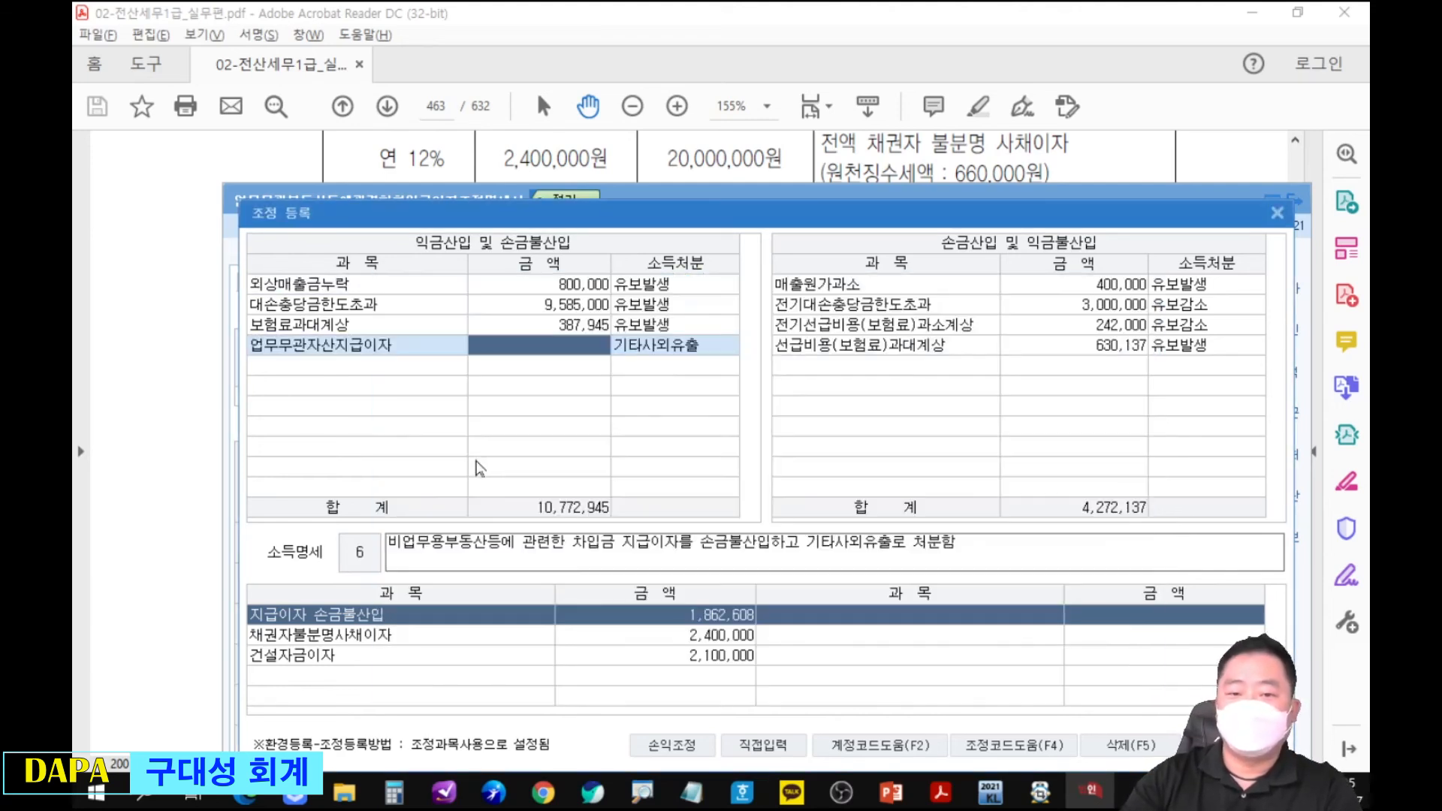
text(1862608)
key(Return)
key(Return)
drag(983, 215, 947, 367)
mouse_move(1149, 319)
mouse_down()
mouse_move(1161, 402)
mouse_move(1256, 411)
mouse_move(918, 593)
mouse_move(421, 449)
mouse_up()
key(Escape)
mouse_move(665, 293)
mouse_down()
mouse_move(880, 243)
mouse_move(897, 211)
mouse_up()
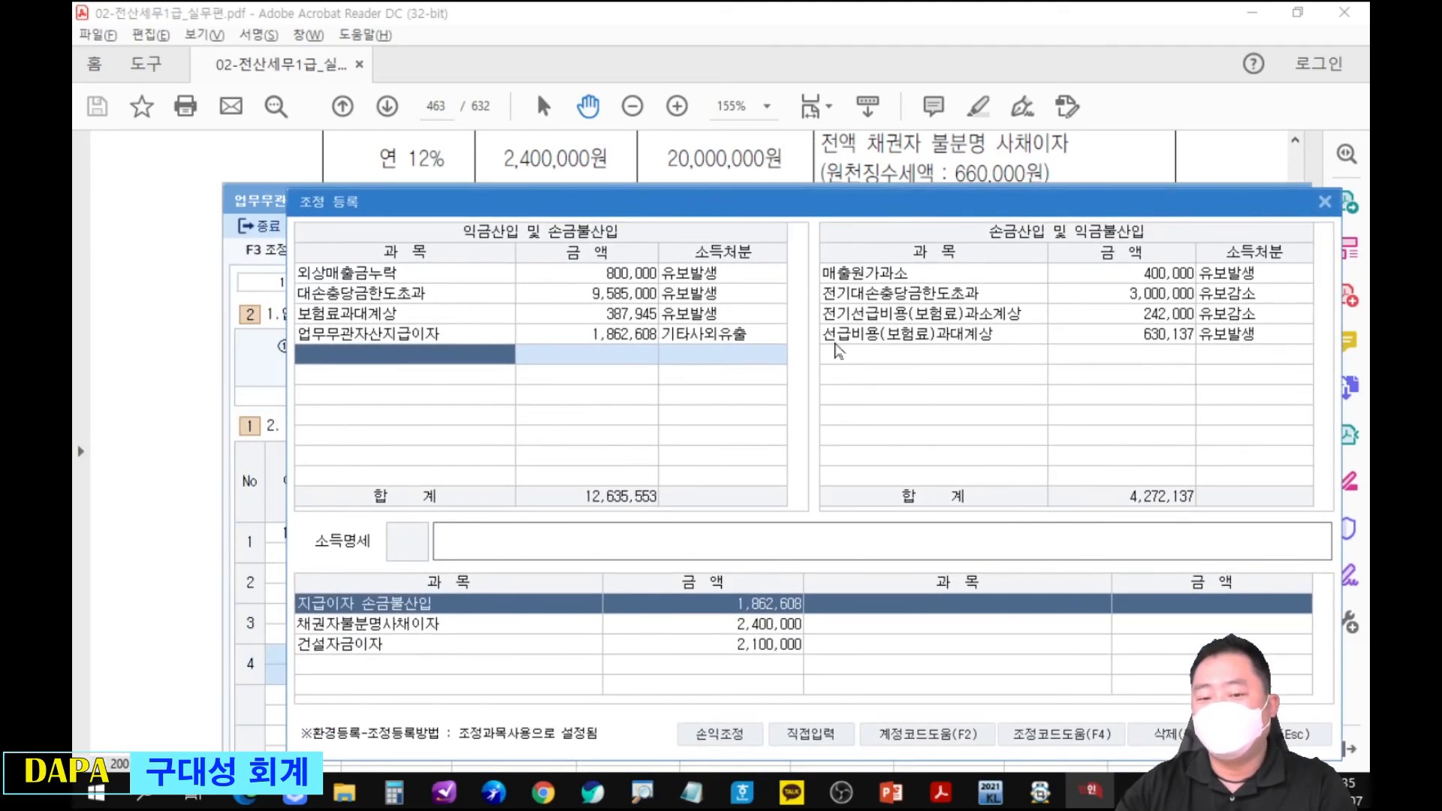
Register 건설자금이자 of 2,100,000 as 유보발생 under 익금산입 및 손금불산입.
click(474, 644)
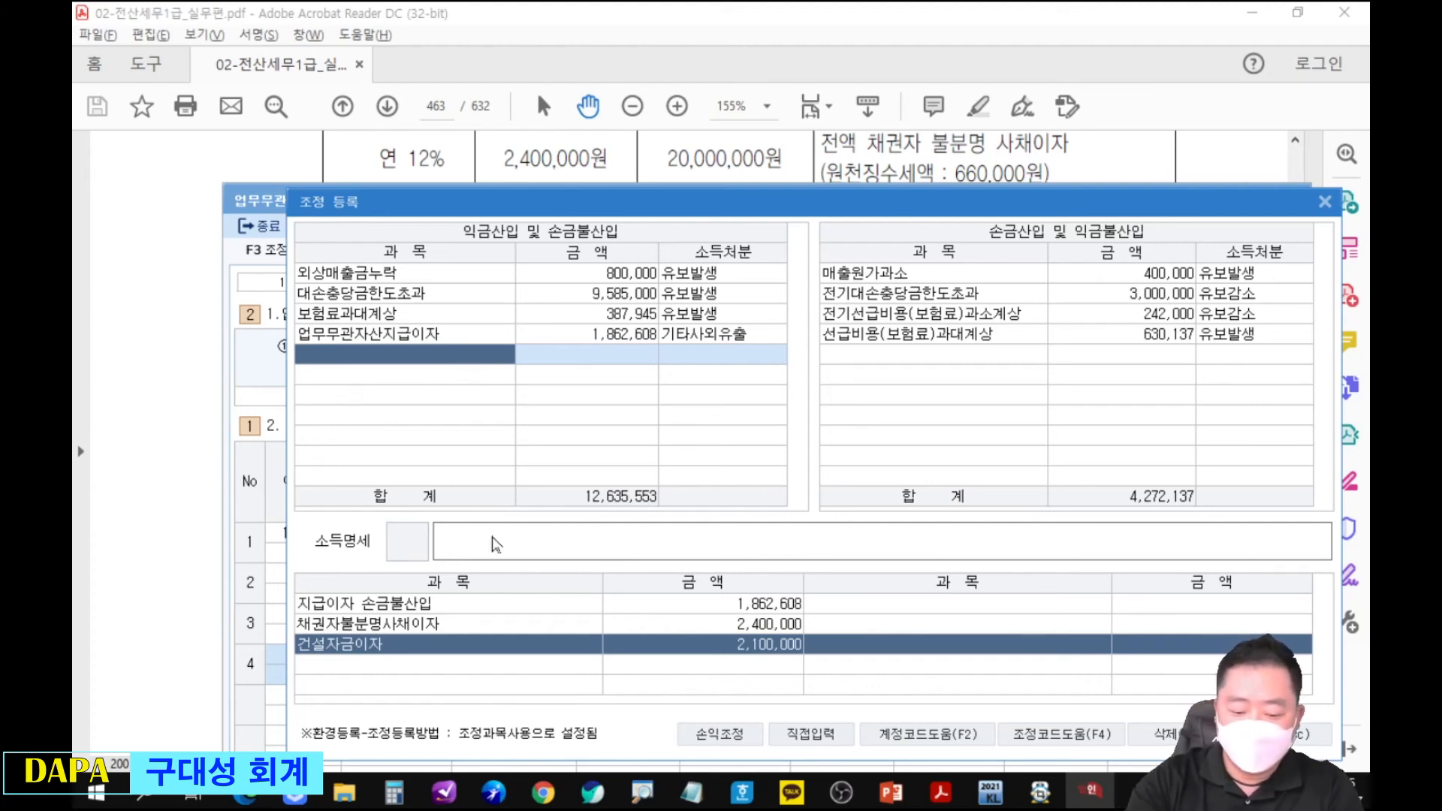
text(건설자)
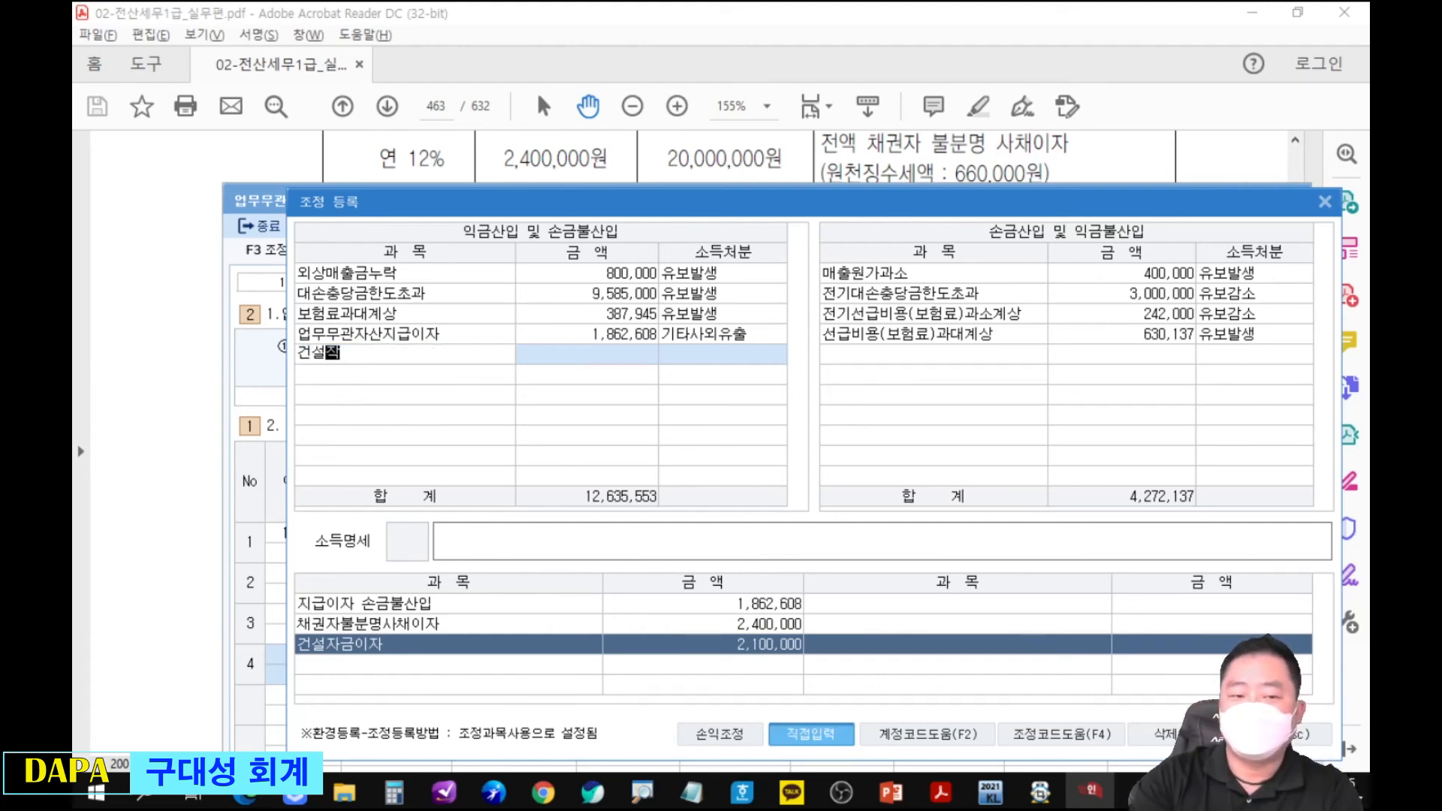
text(금이자)
key(Return)
text(2100000)
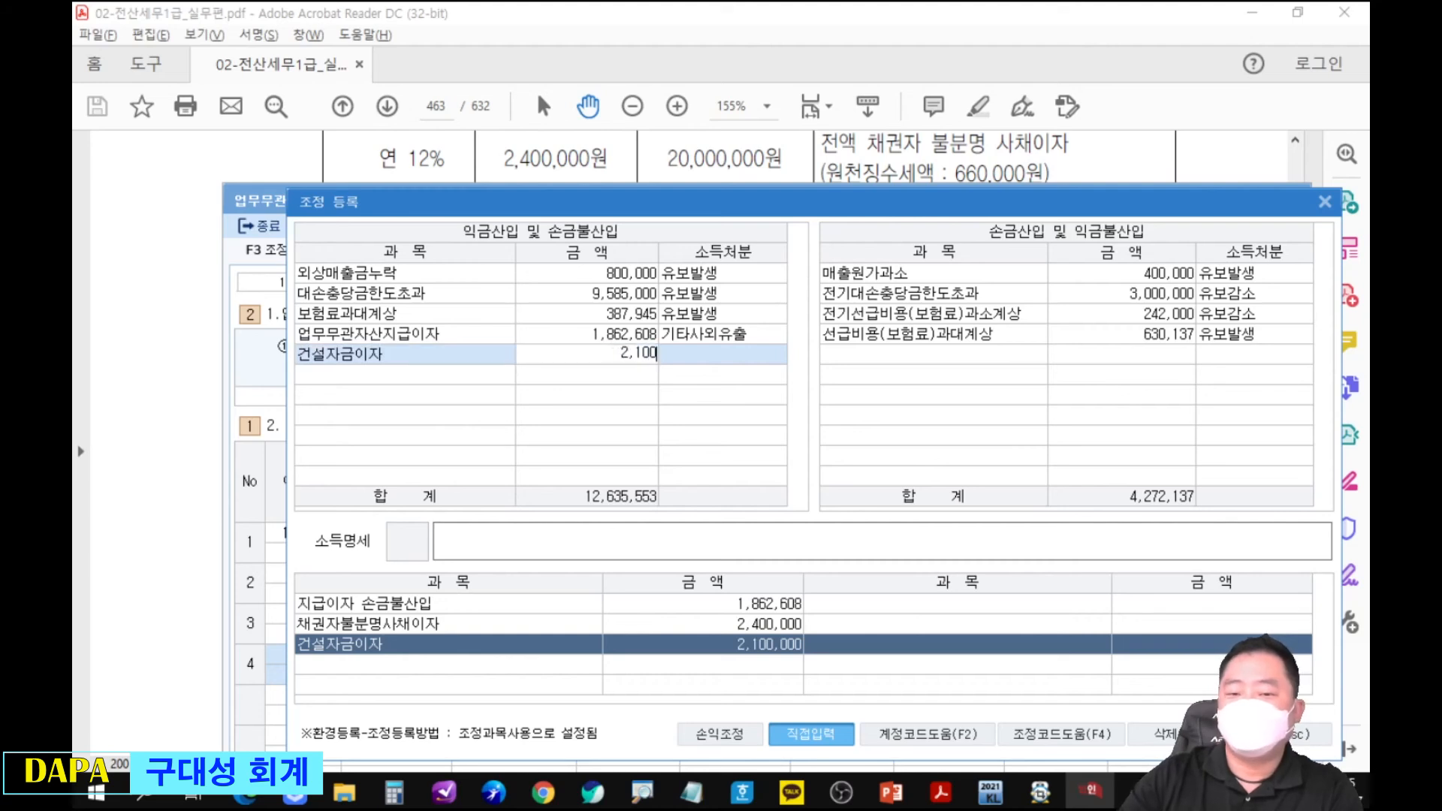
key(Return)
key(Return)
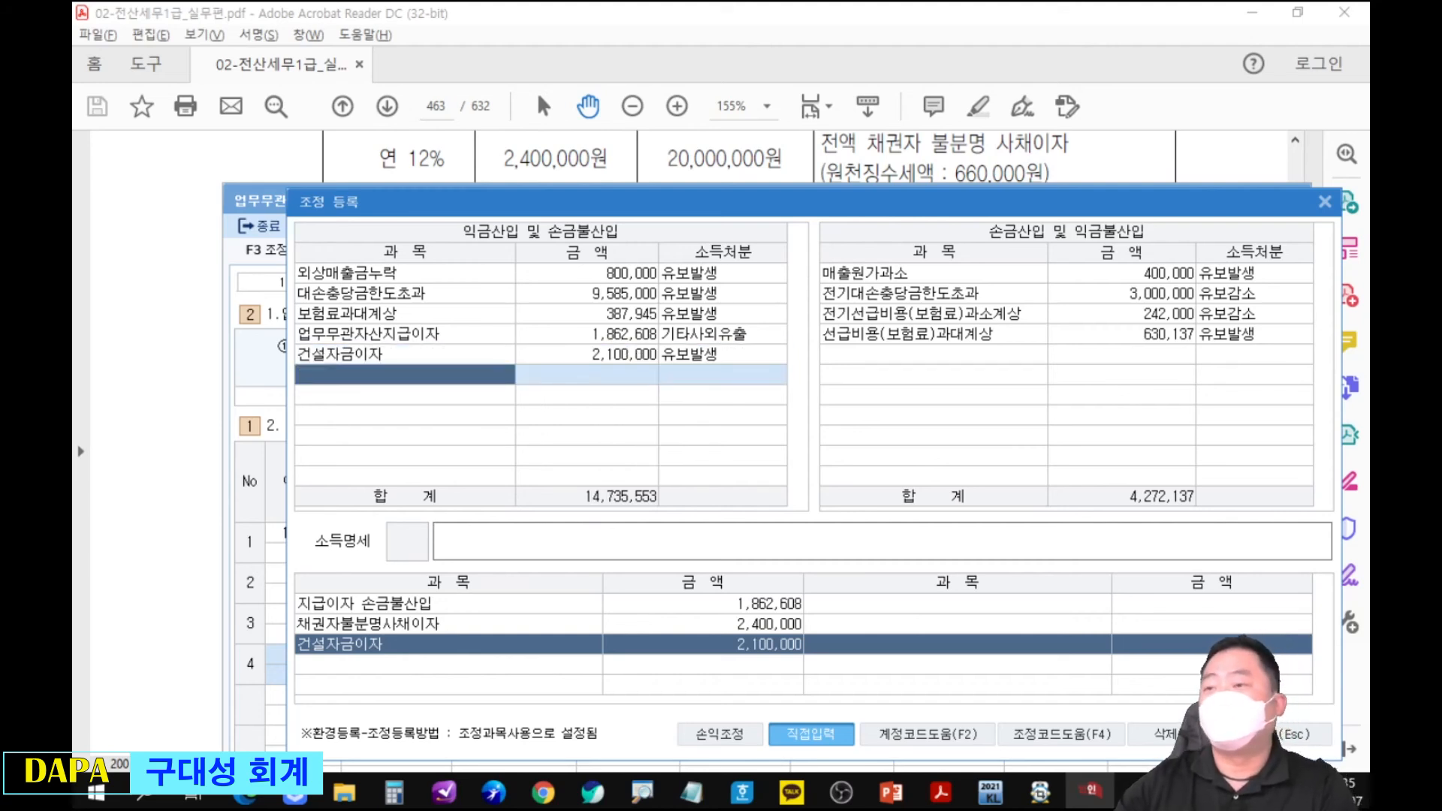
Register 채권자불분명사채이자(원천세제외) of 1,740,000 as 상여 under 익금산입 및 손금불산입.
drag(289, 620, 196, 574)
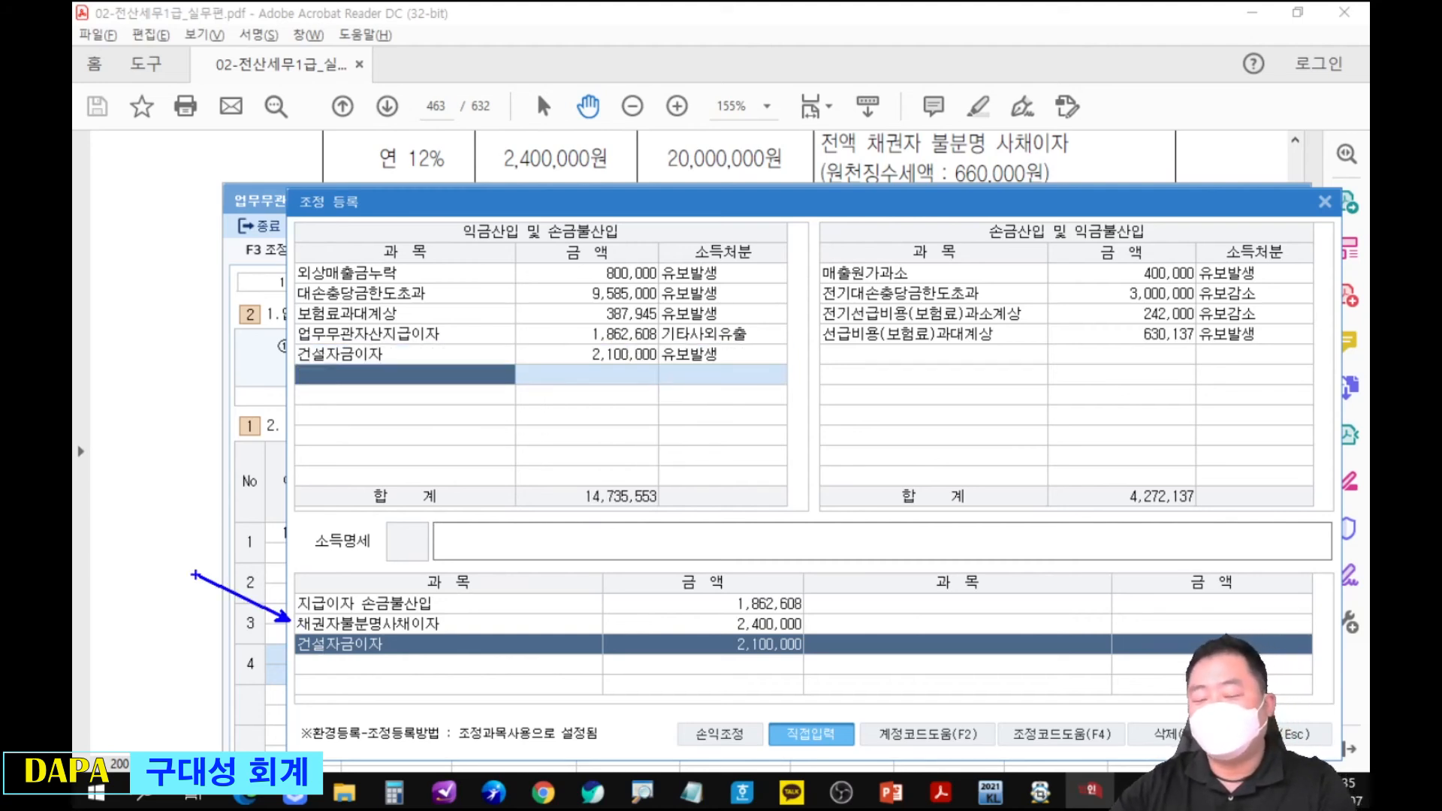
key(Escape)
text(채)
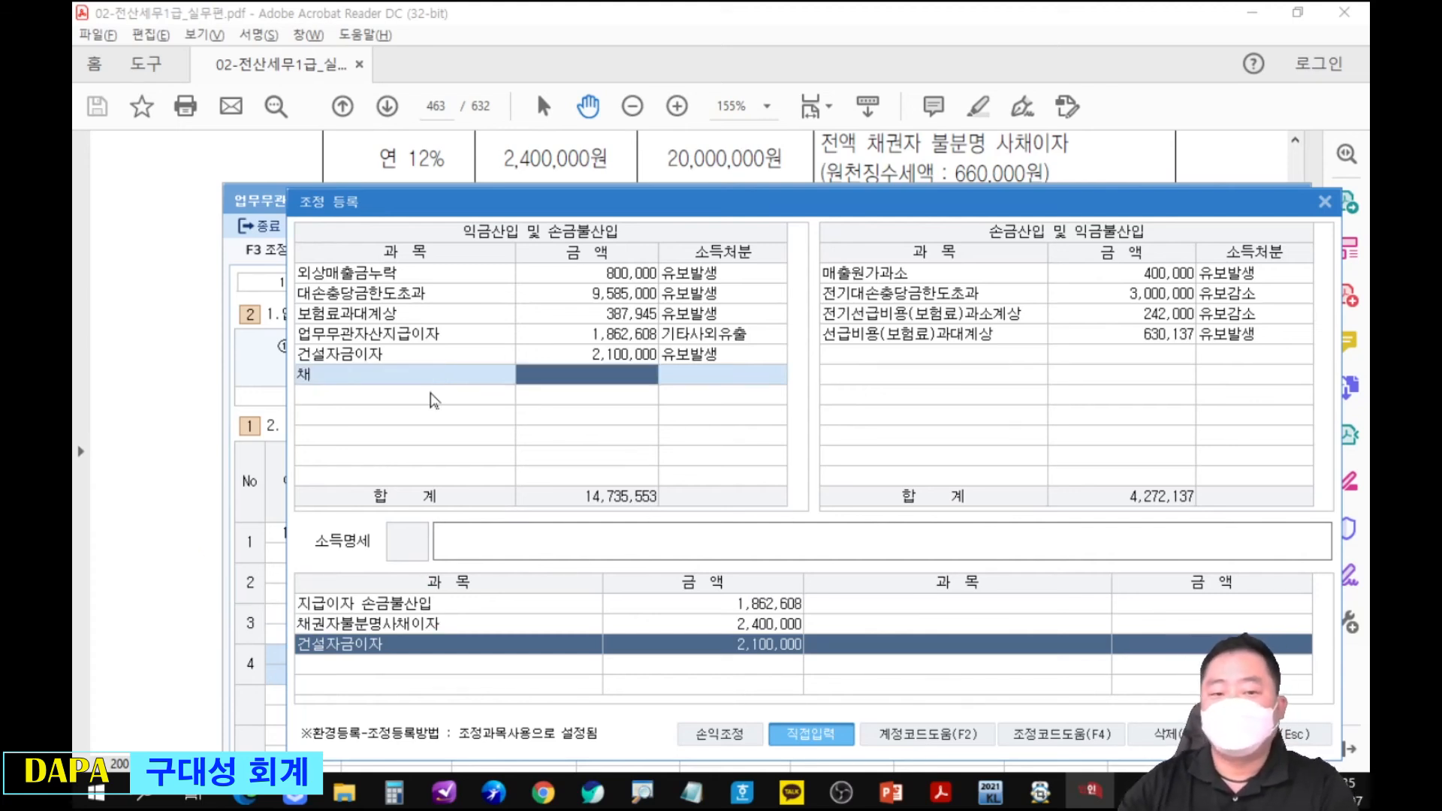
key(Return)
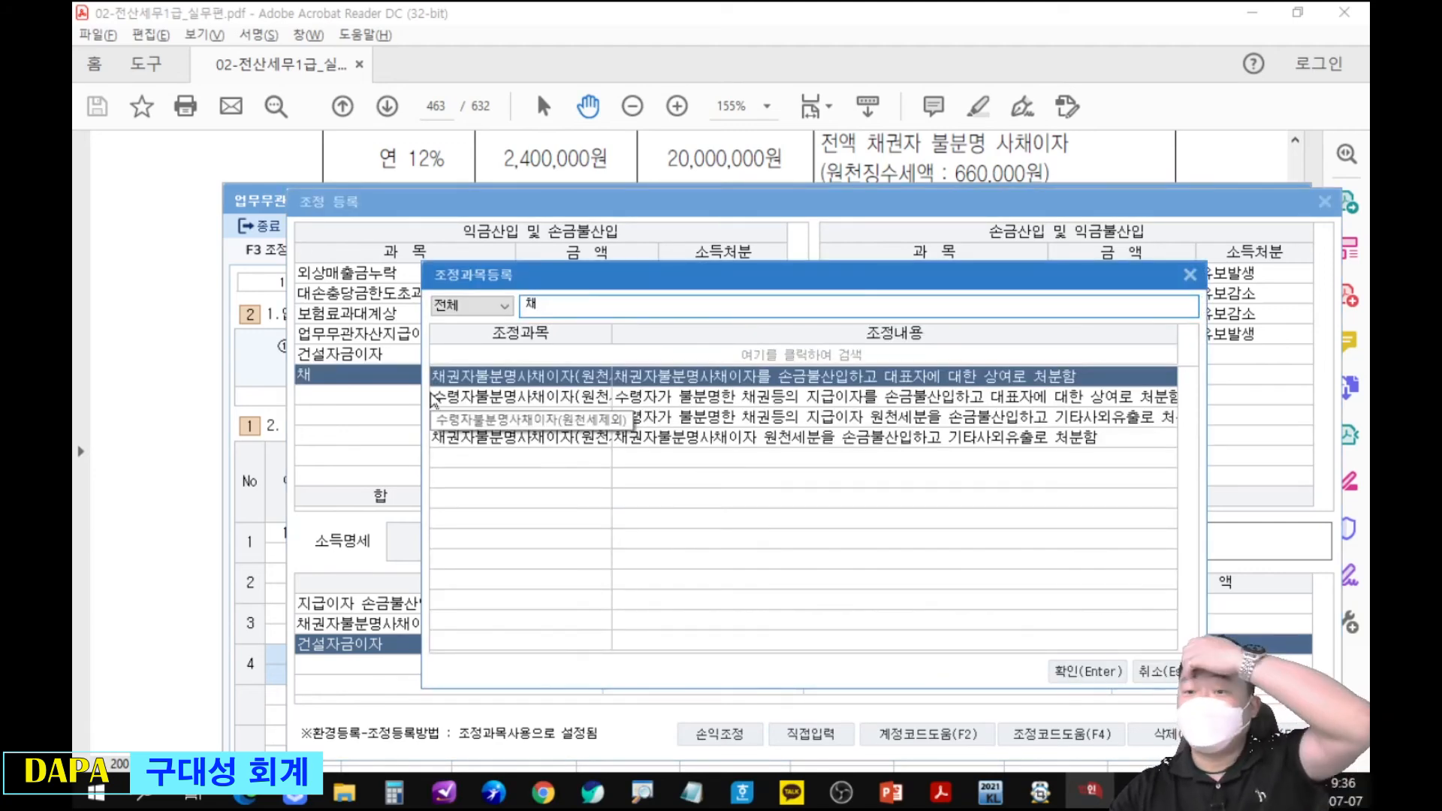
double_click(481, 380)
text(1,740,000)
key(Return)
key(Return)
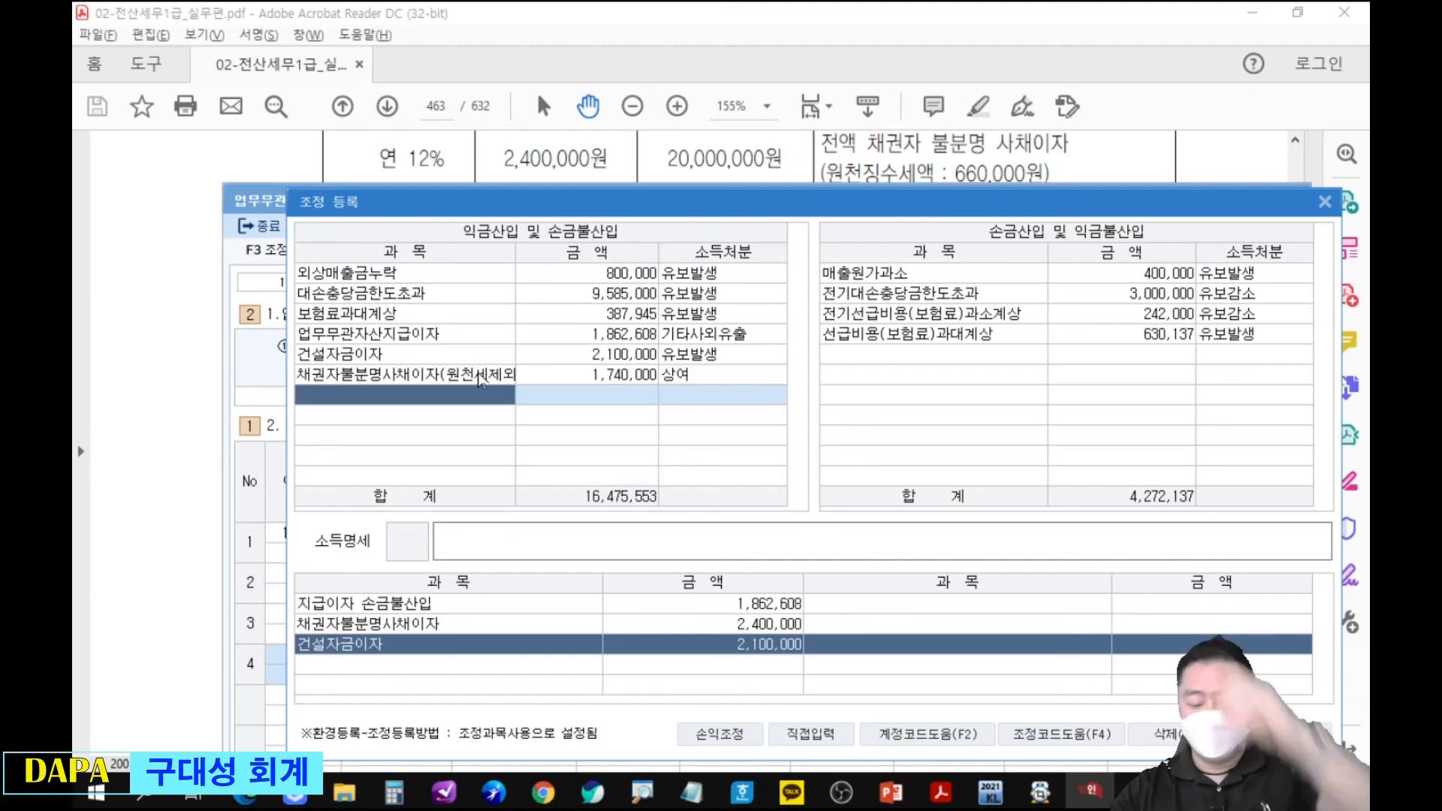
Register 채권자불분명사채이자(원천세분) of 660,000 as 기타사외유출 under 익금산입 및 손금불산입.
text(채)
key(Return)
key(Down)
key(Down)
key(Down)
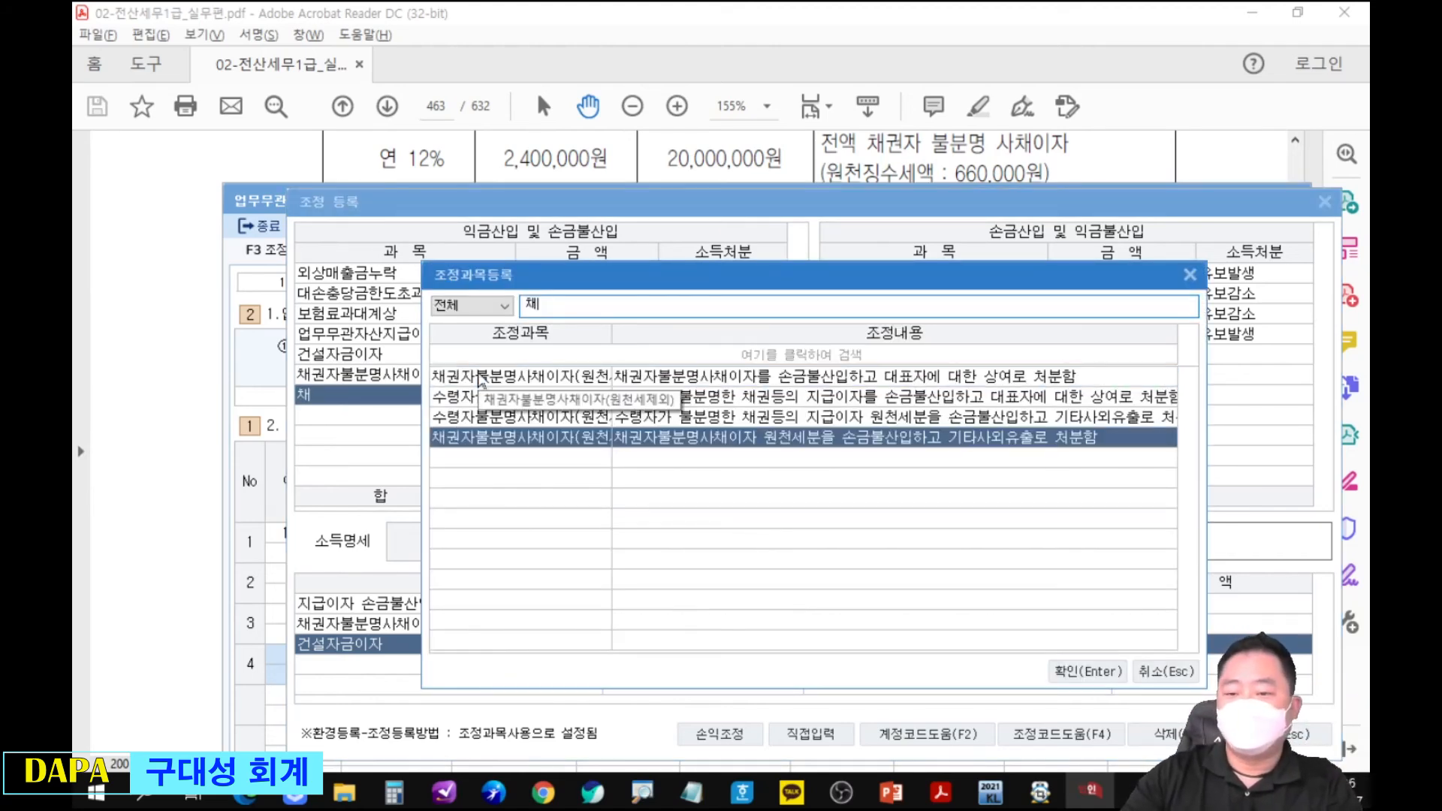
key(Return)
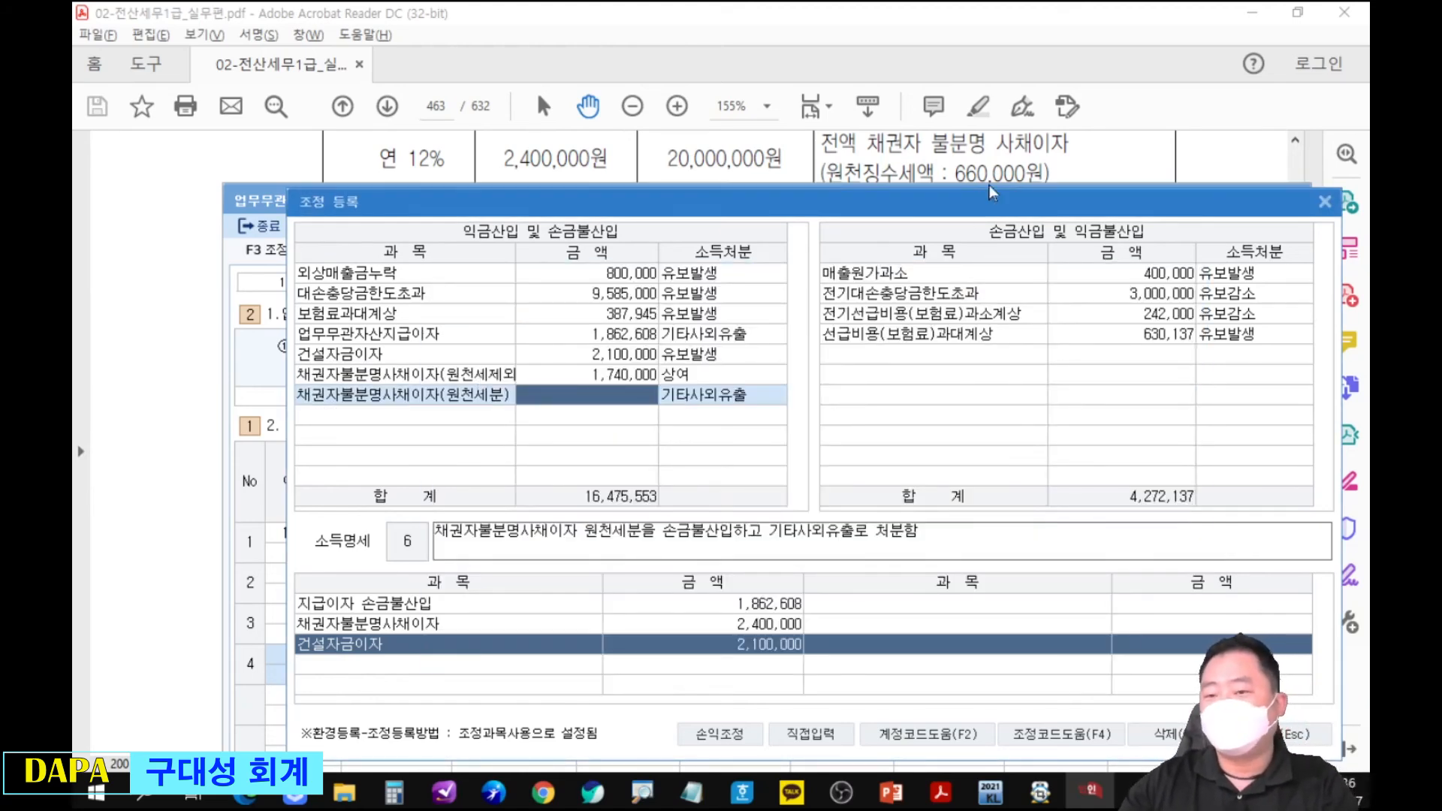
text(660000)
key(Return)
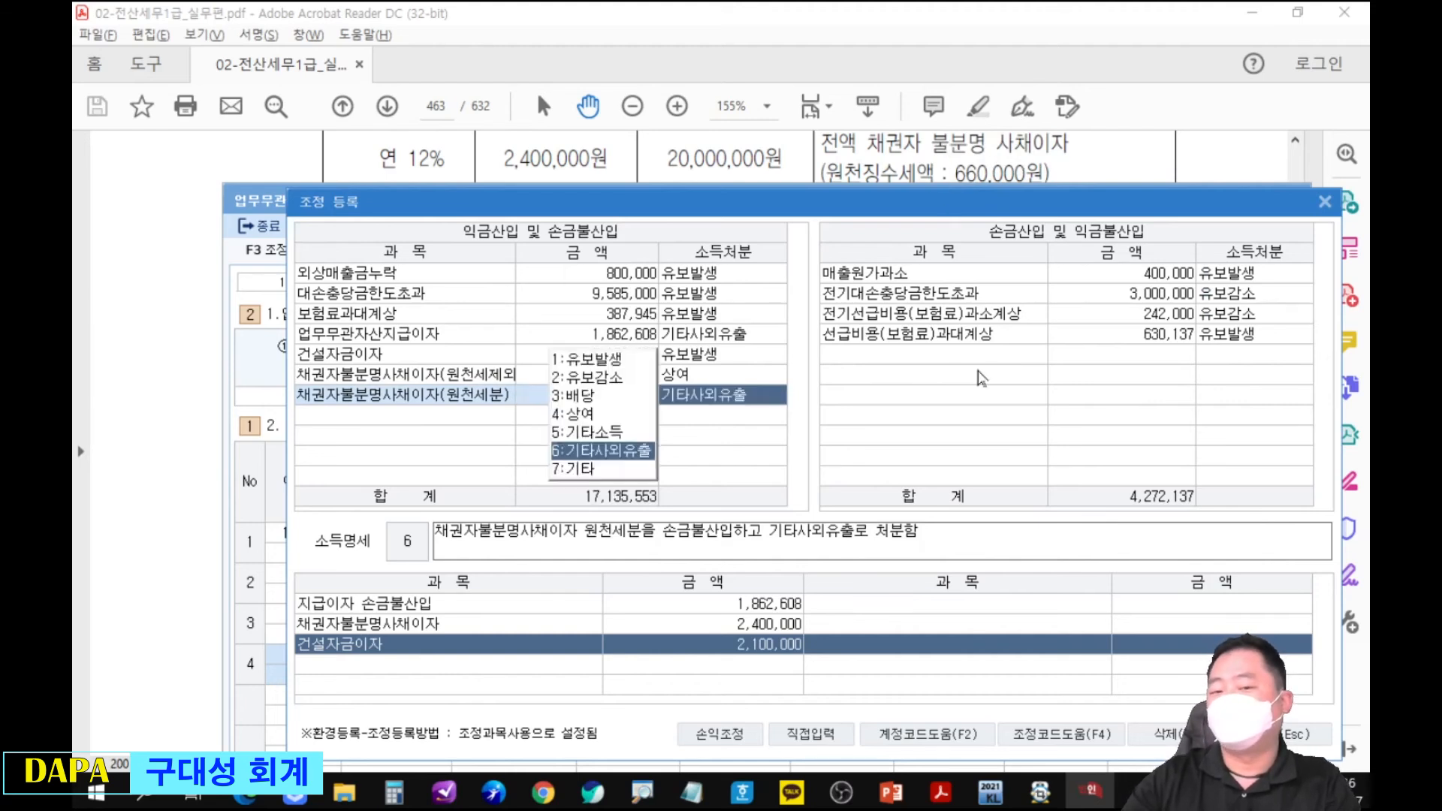
key(Return)
Check the two 채권자불분명사채이자 entries against the 2,400,000 interest in the problem and the adjustment list.
mouse_move(581, 357)
mouse_down()
mouse_move(652, 425)
mouse_move(679, 423)
mouse_up()
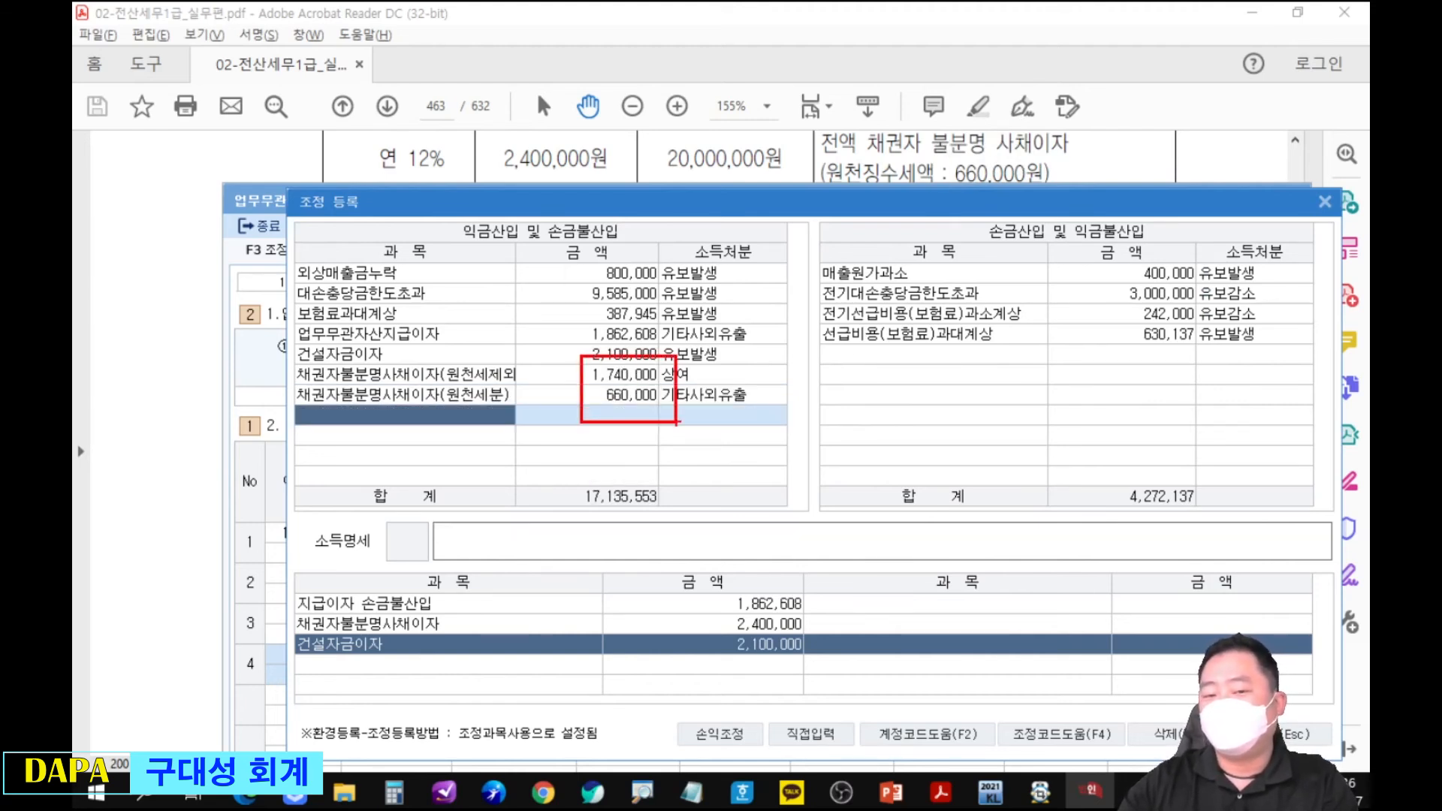
drag(583, 369, 536, 179)
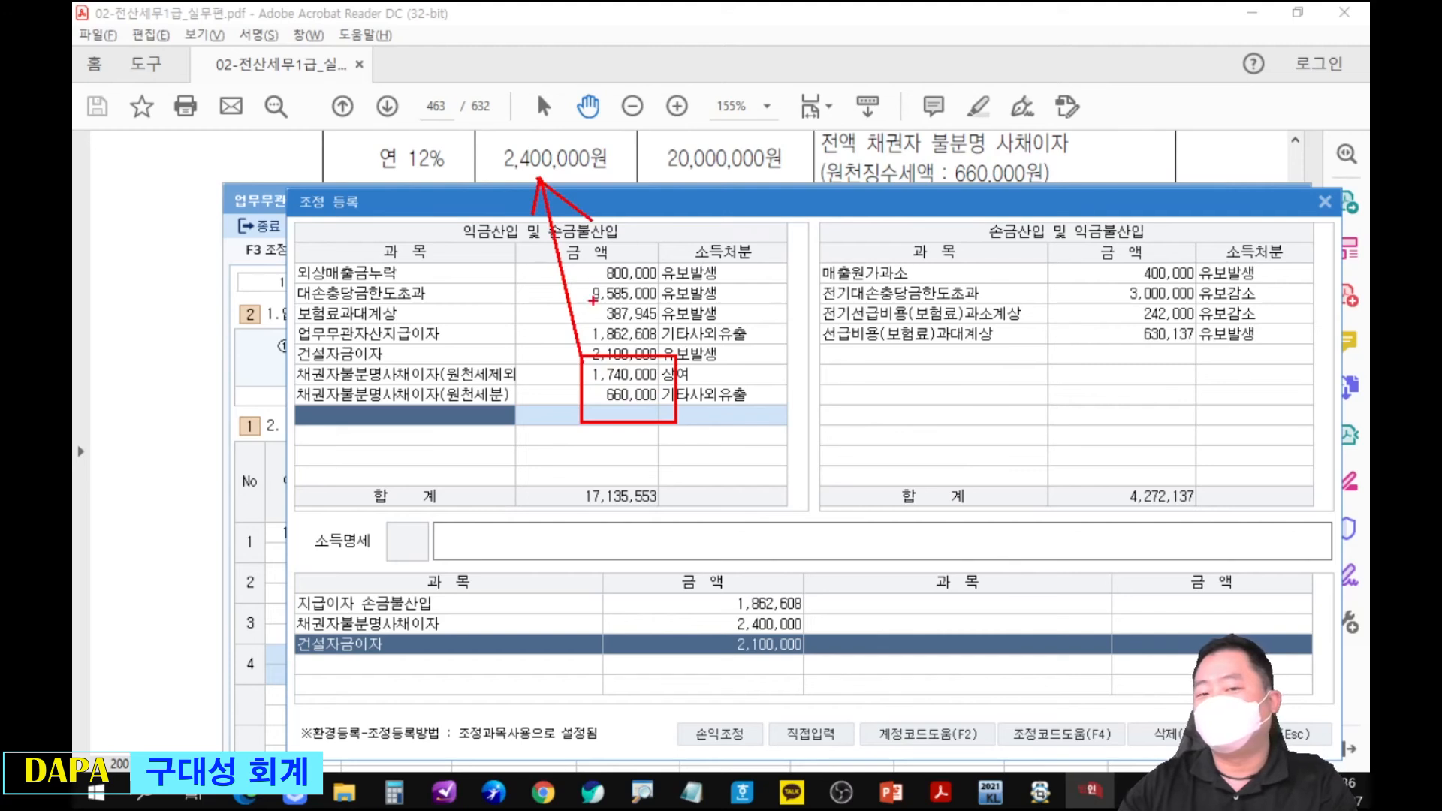
mouse_move(633, 416)
mouse_down()
mouse_move(726, 581)
mouse_move(730, 620)
mouse_move(715, 617)
mouse_move(729, 620)
mouse_move(744, 568)
mouse_up()
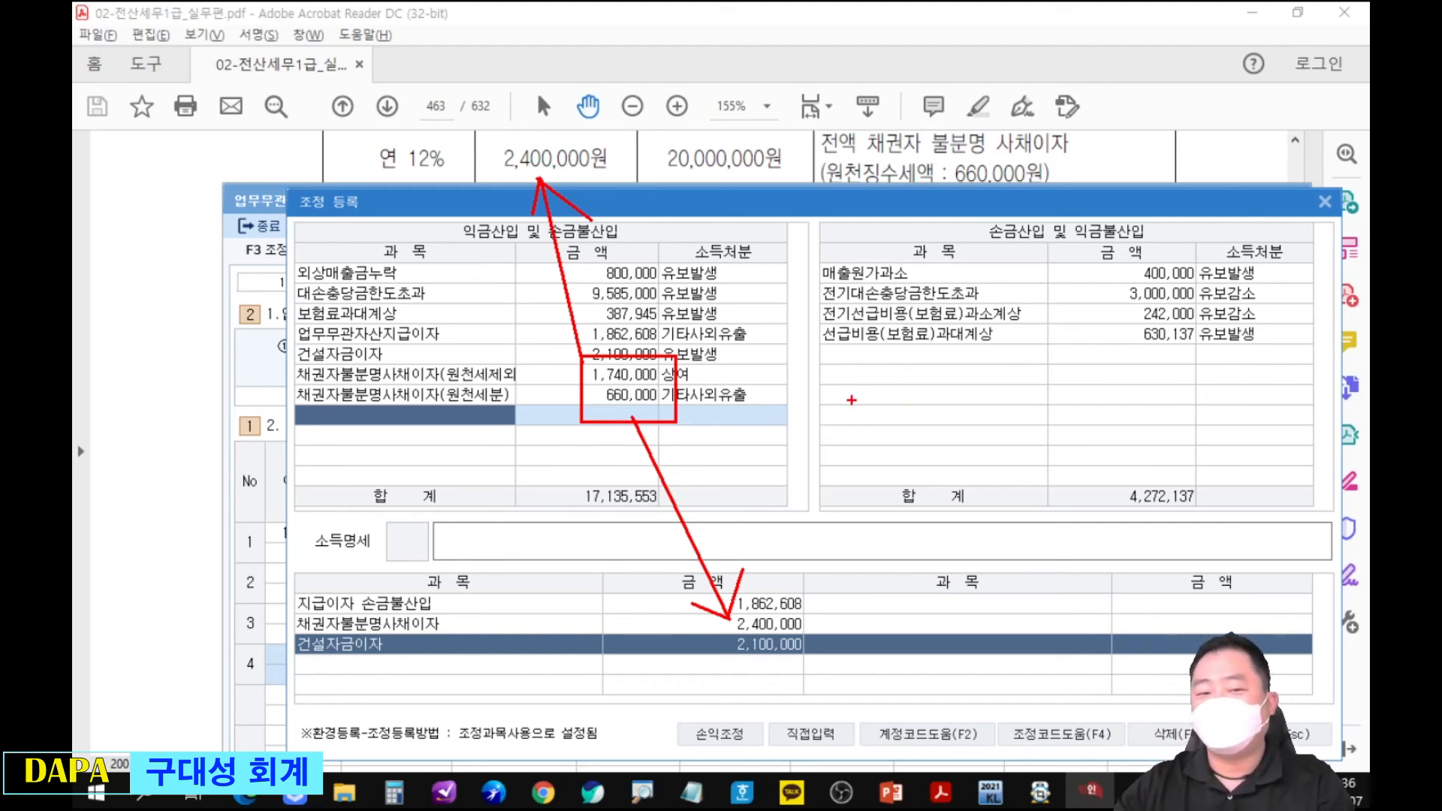
key(Escape)
mouse_move(72, 101)
mouse_down()
mouse_move(809, 69)
mouse_move(916, 45)
mouse_up()
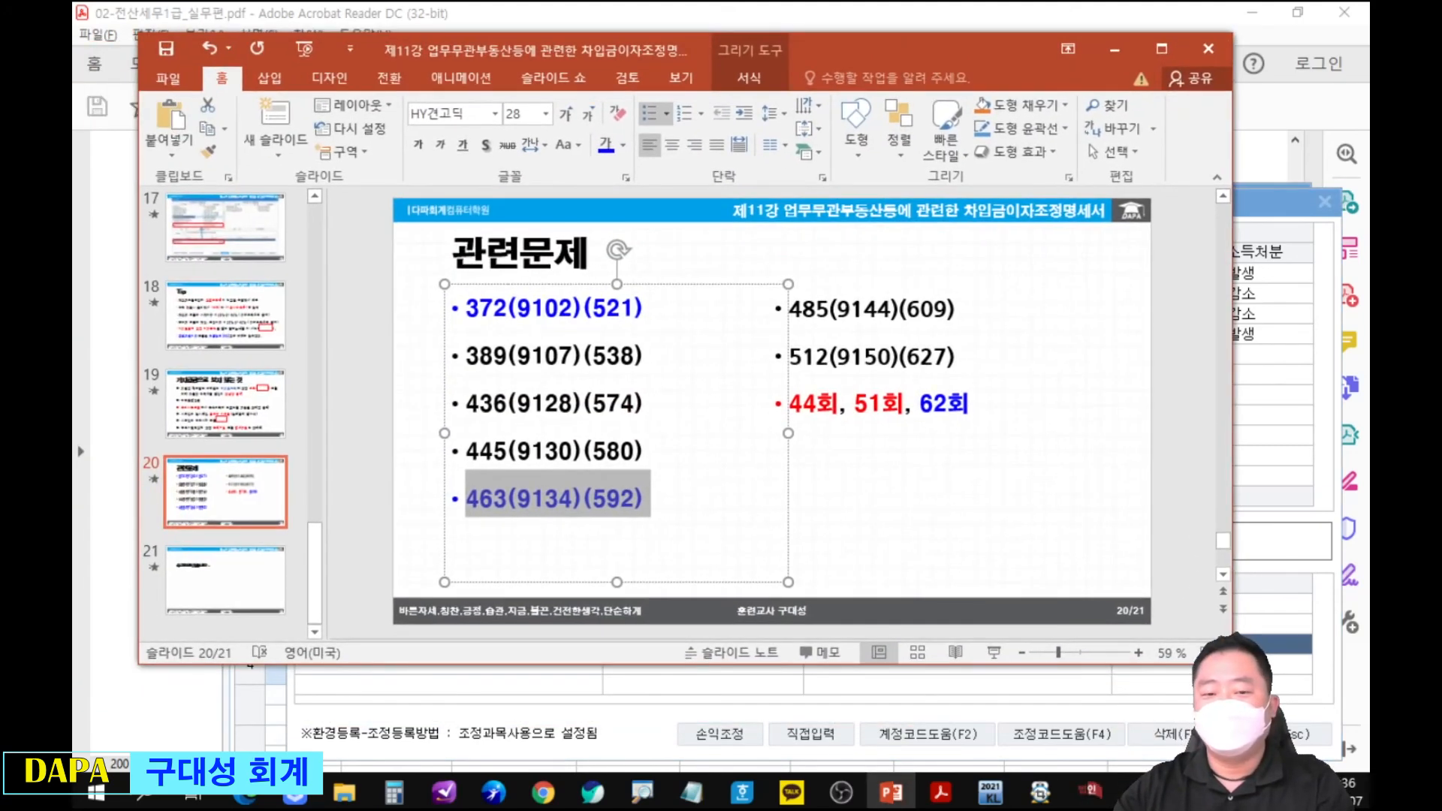
drag(458, 464, 675, 517)
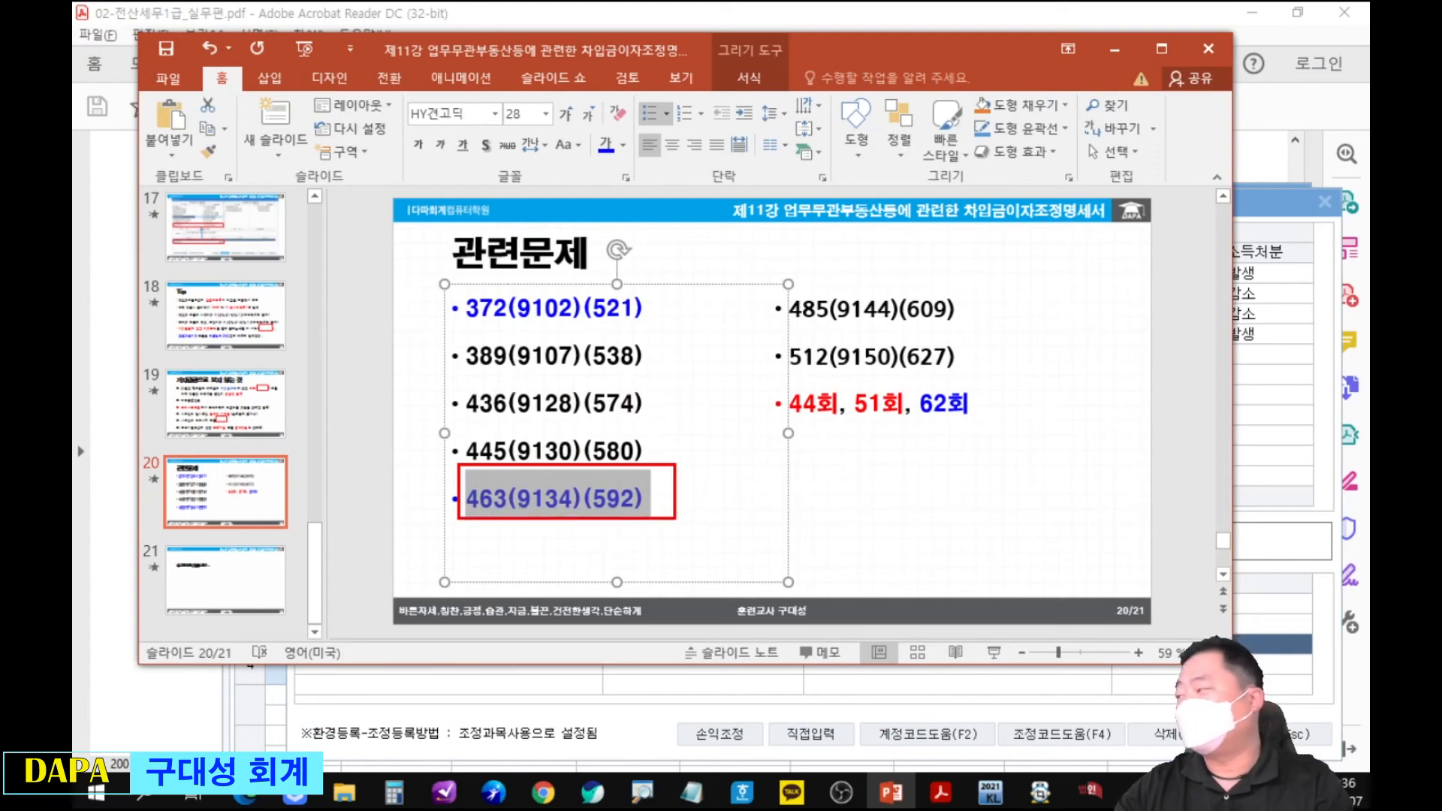
key(Escape)
click(1190, 295)
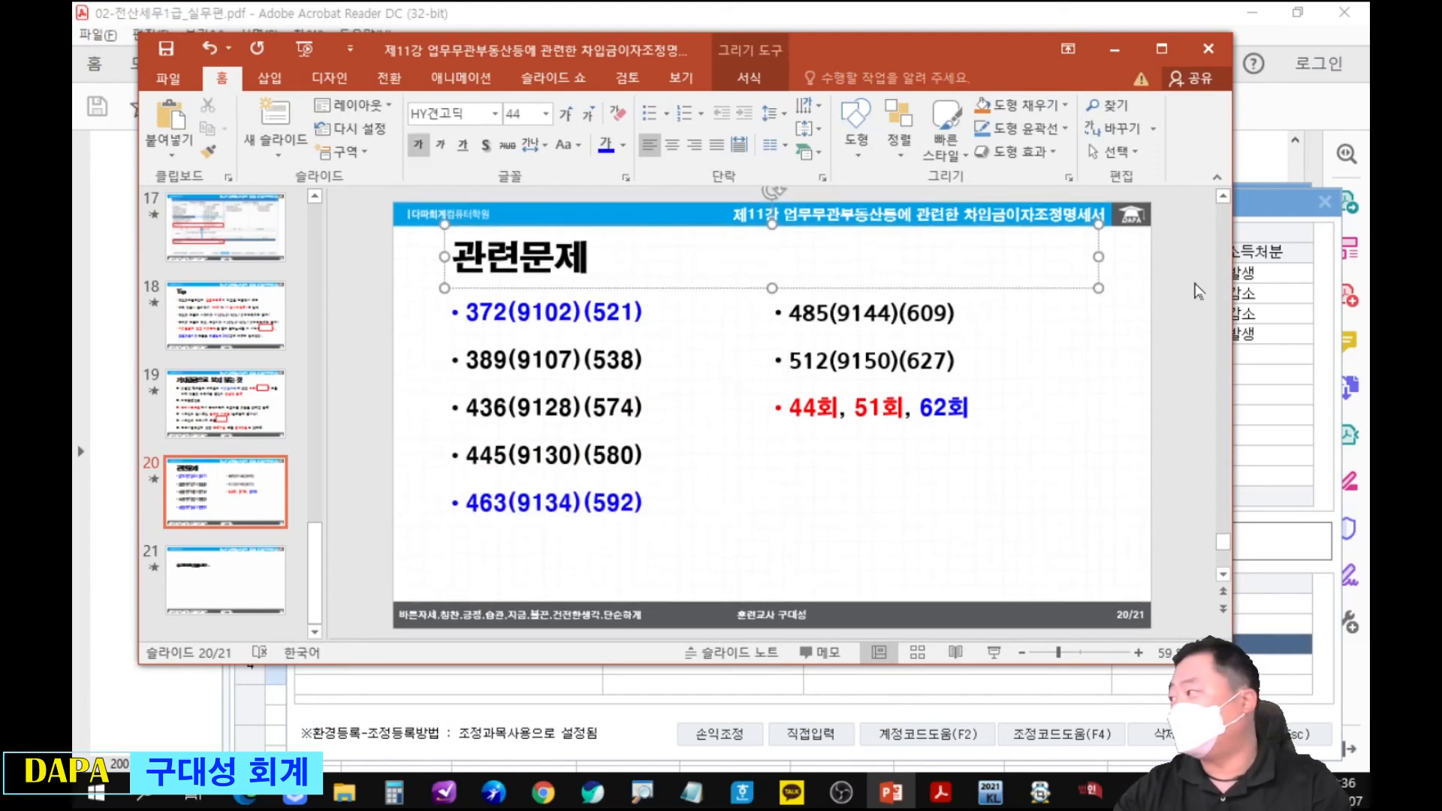
key(ctrl+2)
drag(744, 279, 990, 331)
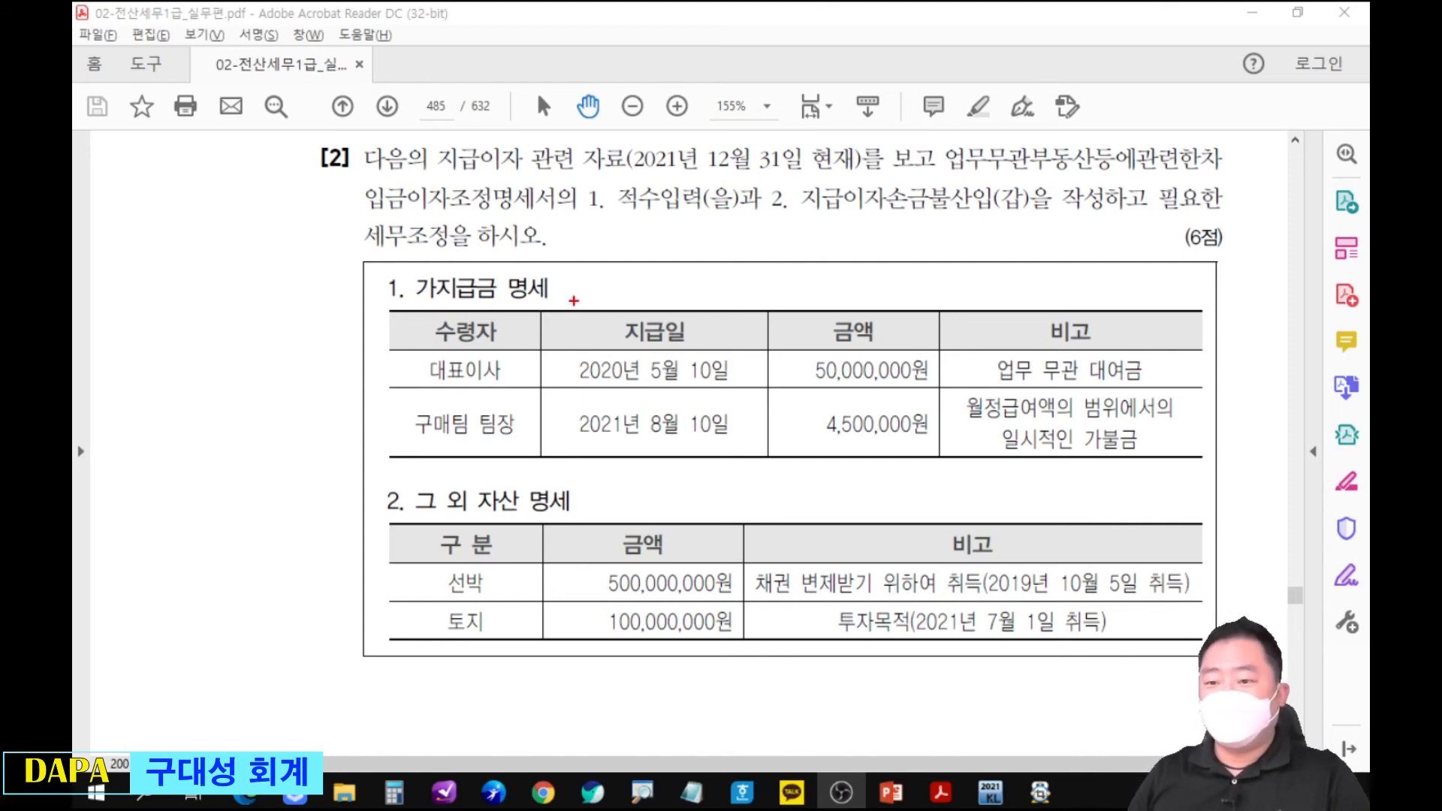
Examine the page 485 problem for which 가지급금 and other assets count as non-business, using the 비고 notes.
mouse_move(1020, 426)
mouse_down()
mouse_move(990, 428)
mouse_move(1149, 444)
mouse_move(1019, 415)
mouse_up()
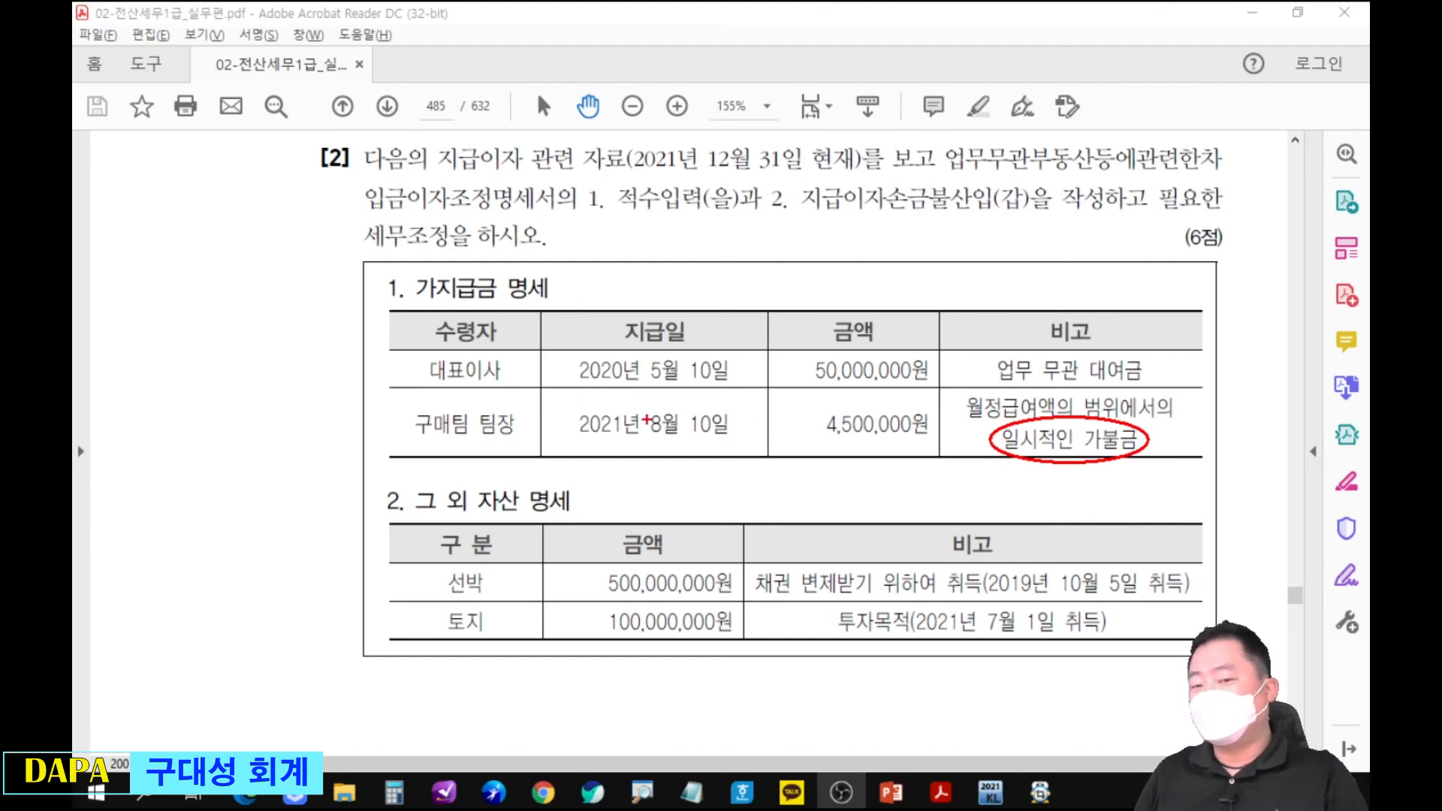
drag(305, 427, 330, 454)
drag(326, 429, 353, 450)
mouse_move(386, 399)
mouse_down()
mouse_move(375, 440)
mouse_move(395, 439)
mouse_up()
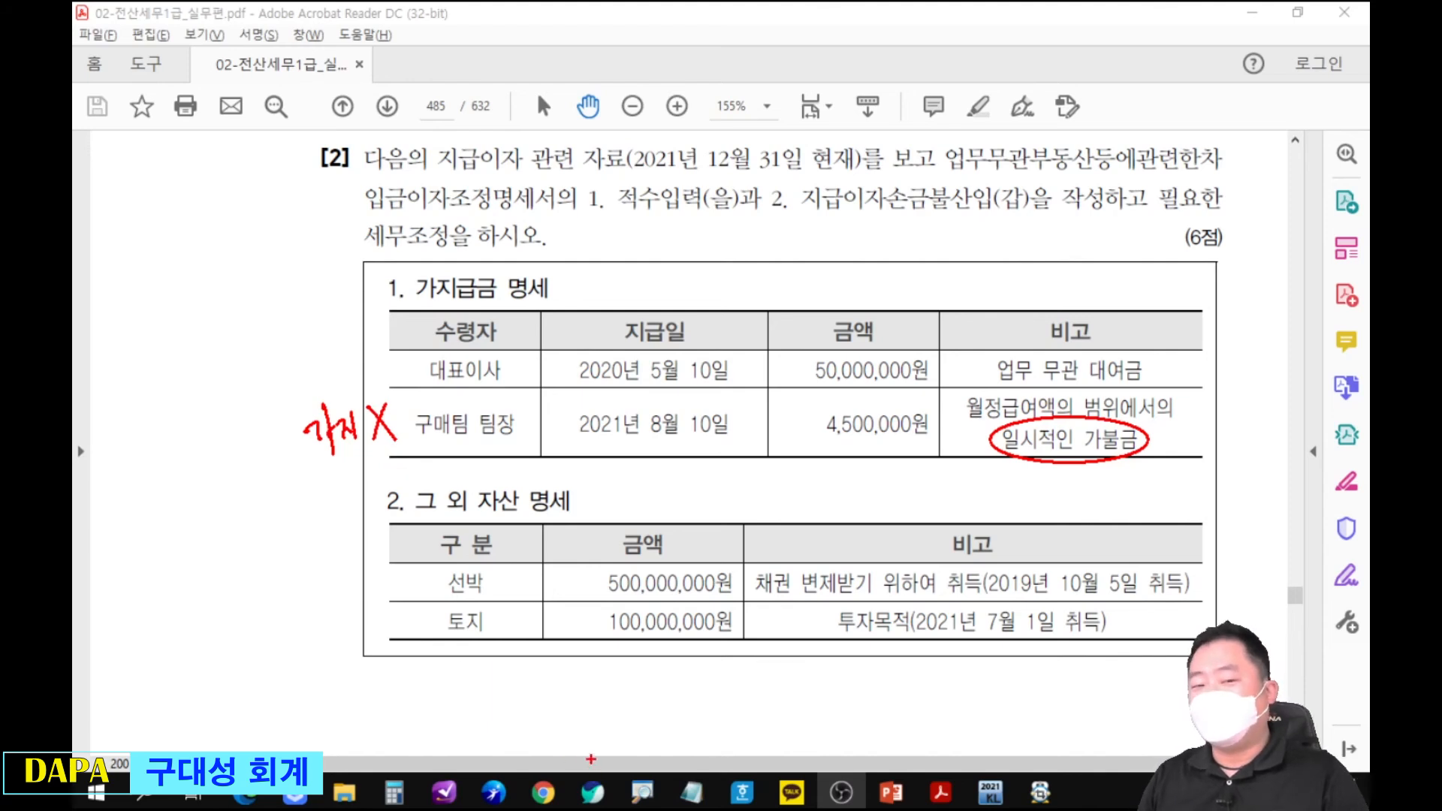
mouse_move(422, 267)
mouse_down()
mouse_move(399, 289)
mouse_move(450, 264)
mouse_up()
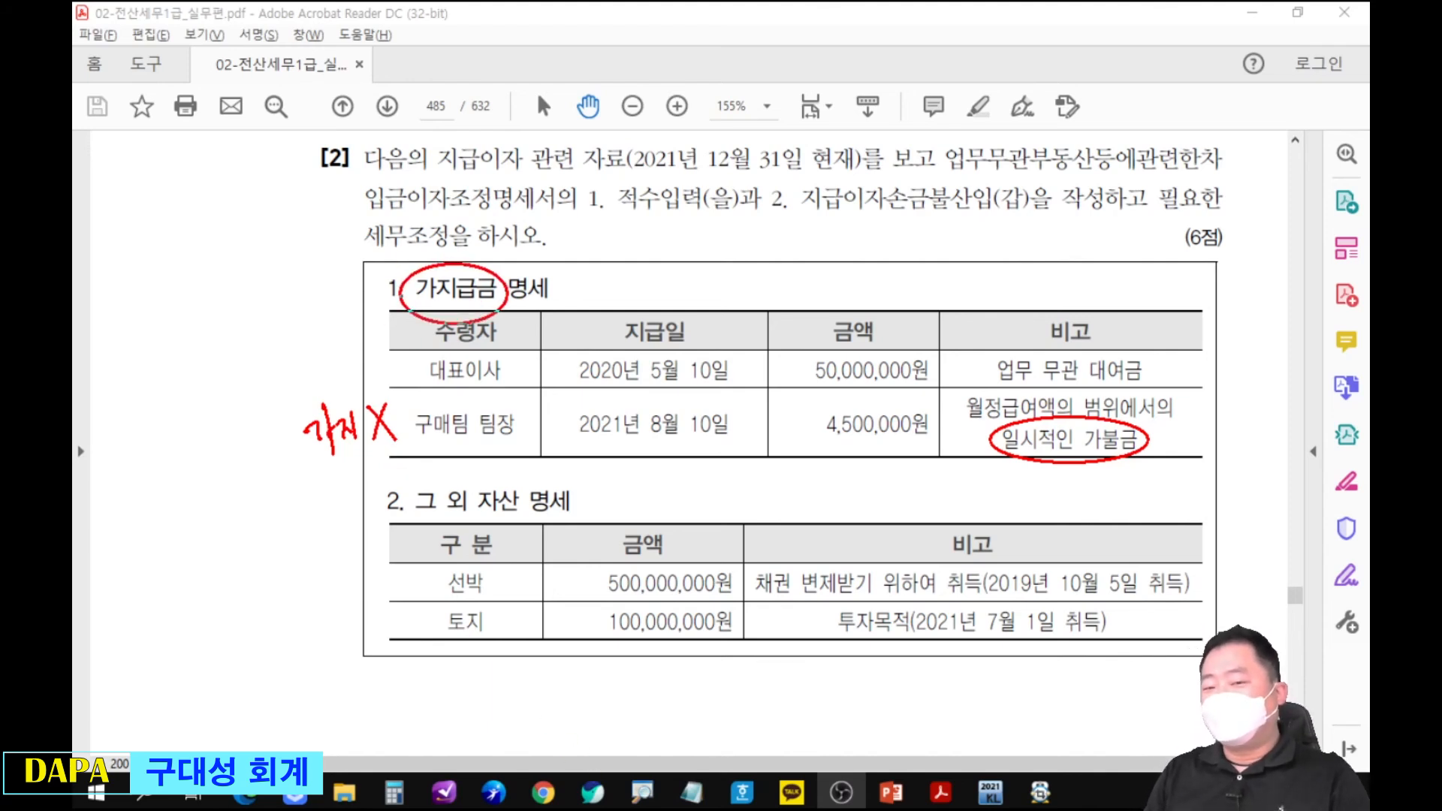
drag(773, 356, 827, 315)
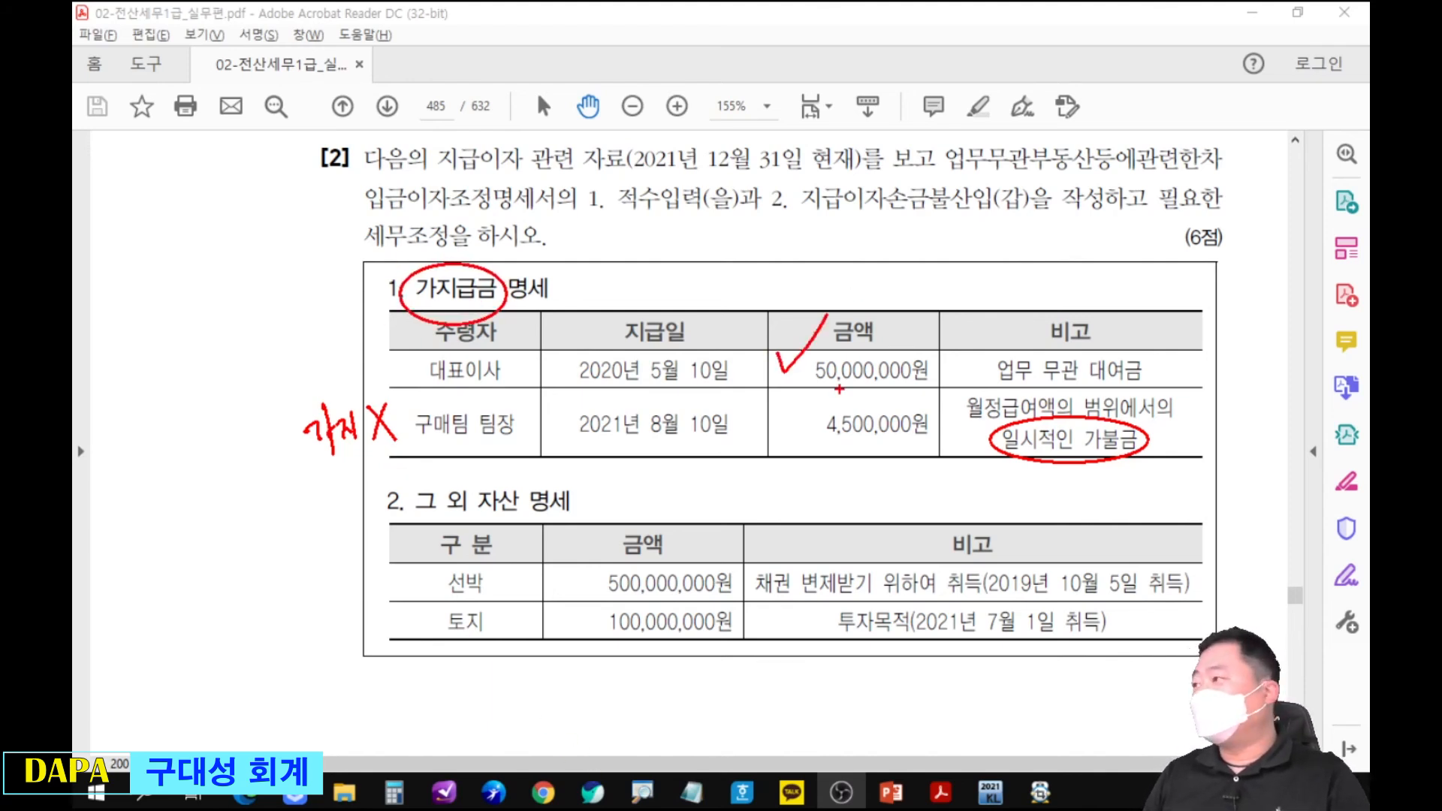
mouse_move(784, 548)
mouse_down()
mouse_move(743, 583)
mouse_move(823, 553)
mouse_up()
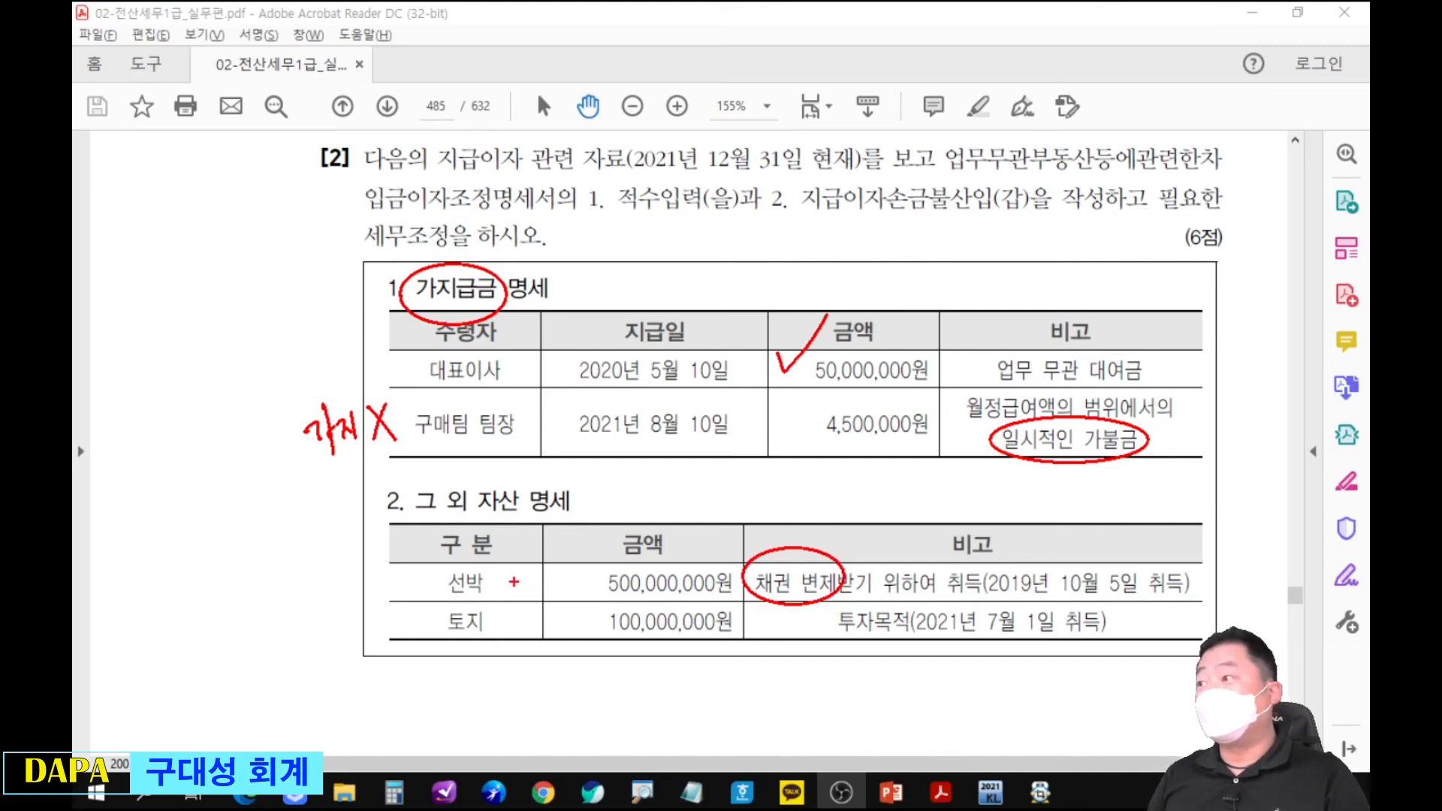
drag(406, 563, 415, 588)
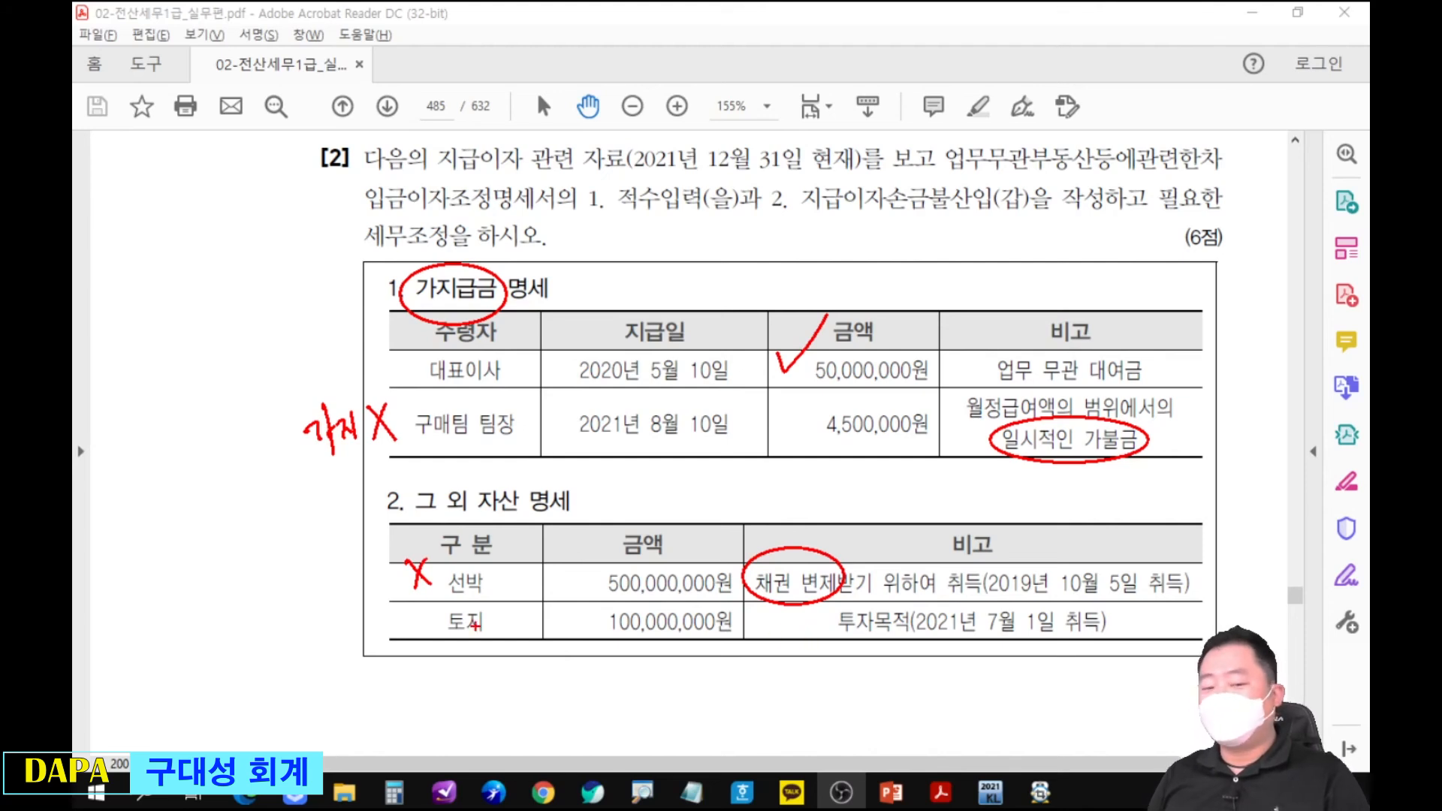
drag(397, 603, 436, 596)
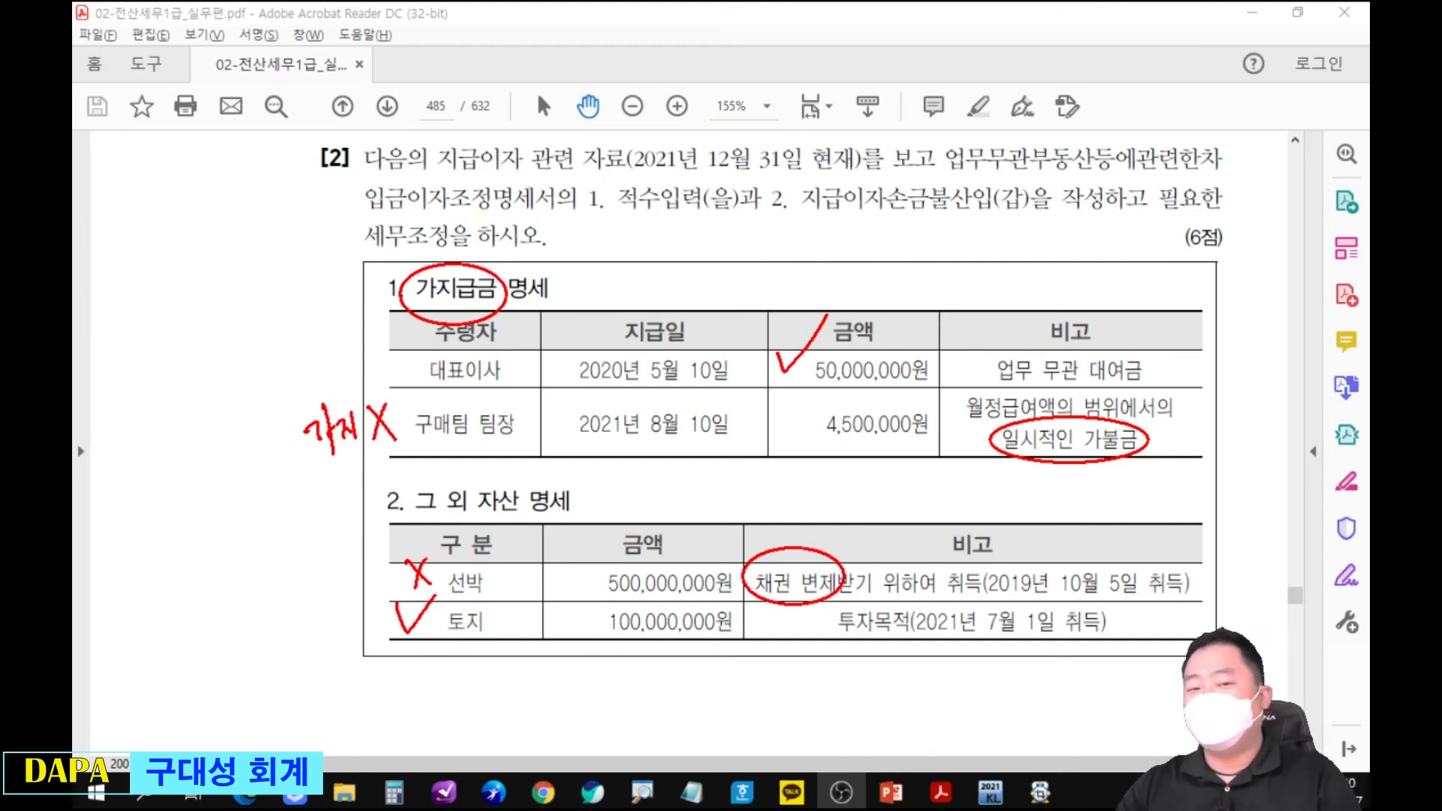
key(Escape)
Switch to company 9144's 업무무관부동산등에관련한차입금이자조정명세서 in KcLep and arrange it below the problem's asset tables.
drag(775, 610, 777, 599)
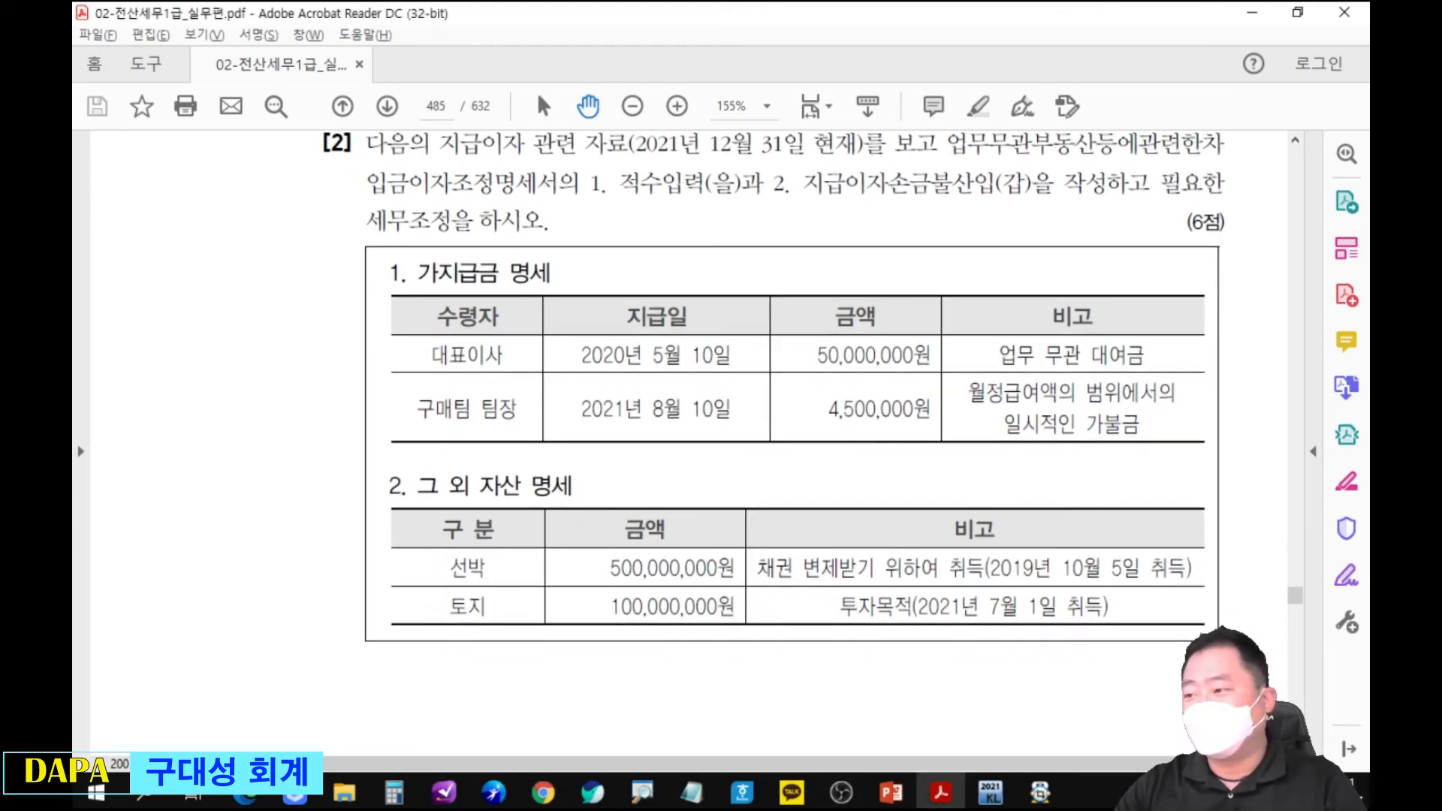
click(991, 791)
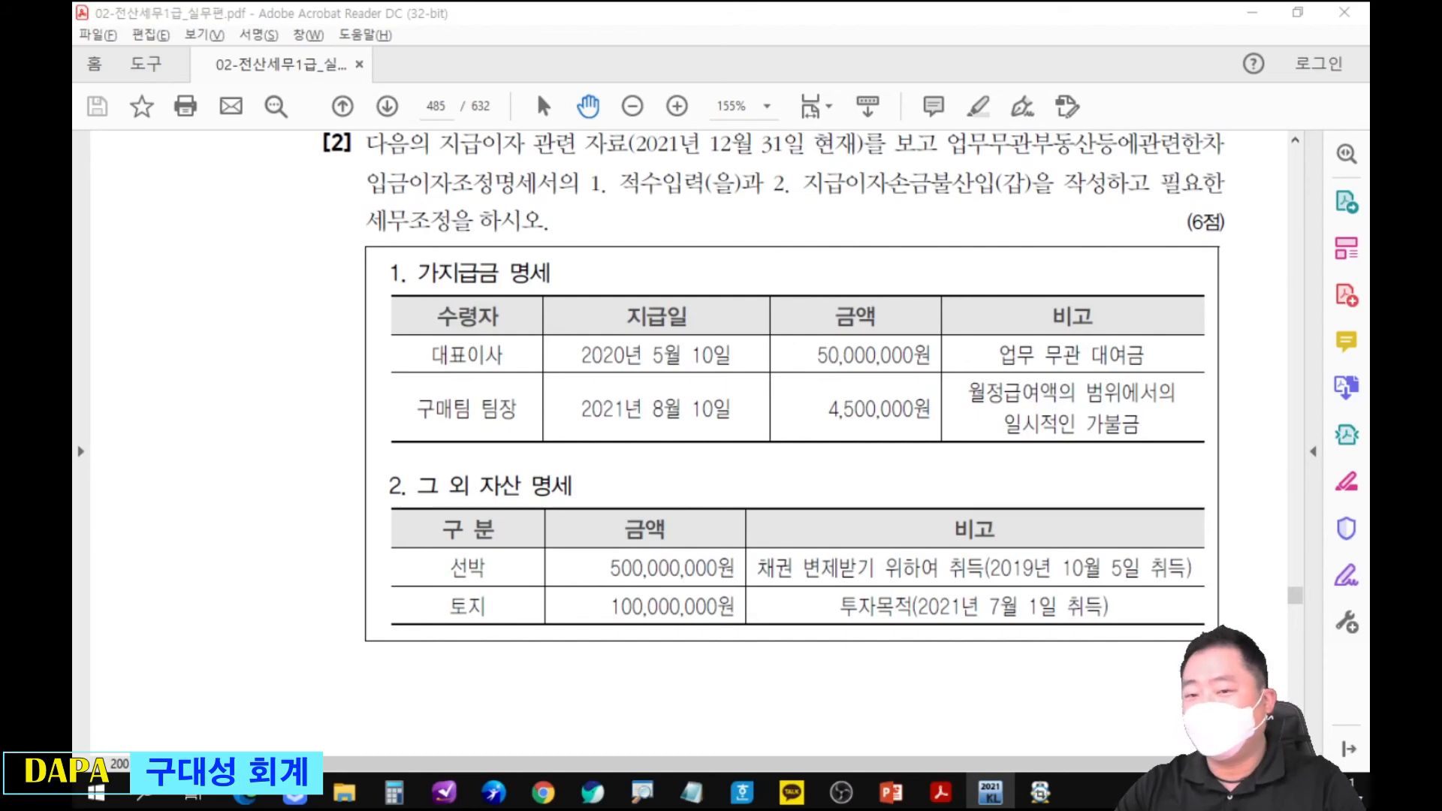
drag(1077, 198, 1080, 171)
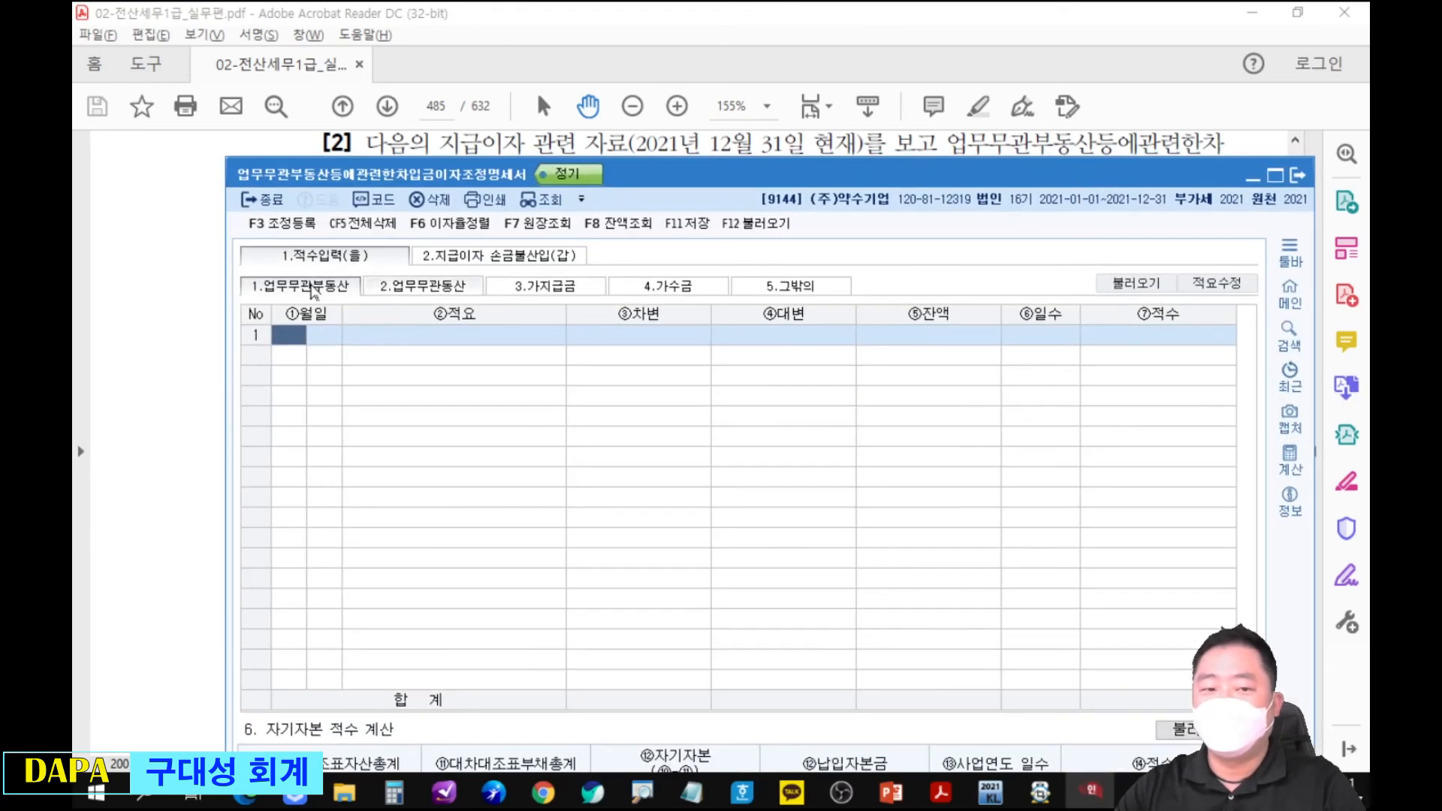
drag(743, 178, 773, 479)
click(775, 464)
scroll(774, 462, down, 2)
scroll(773, 463, down, 1)
key(alt+Tab)
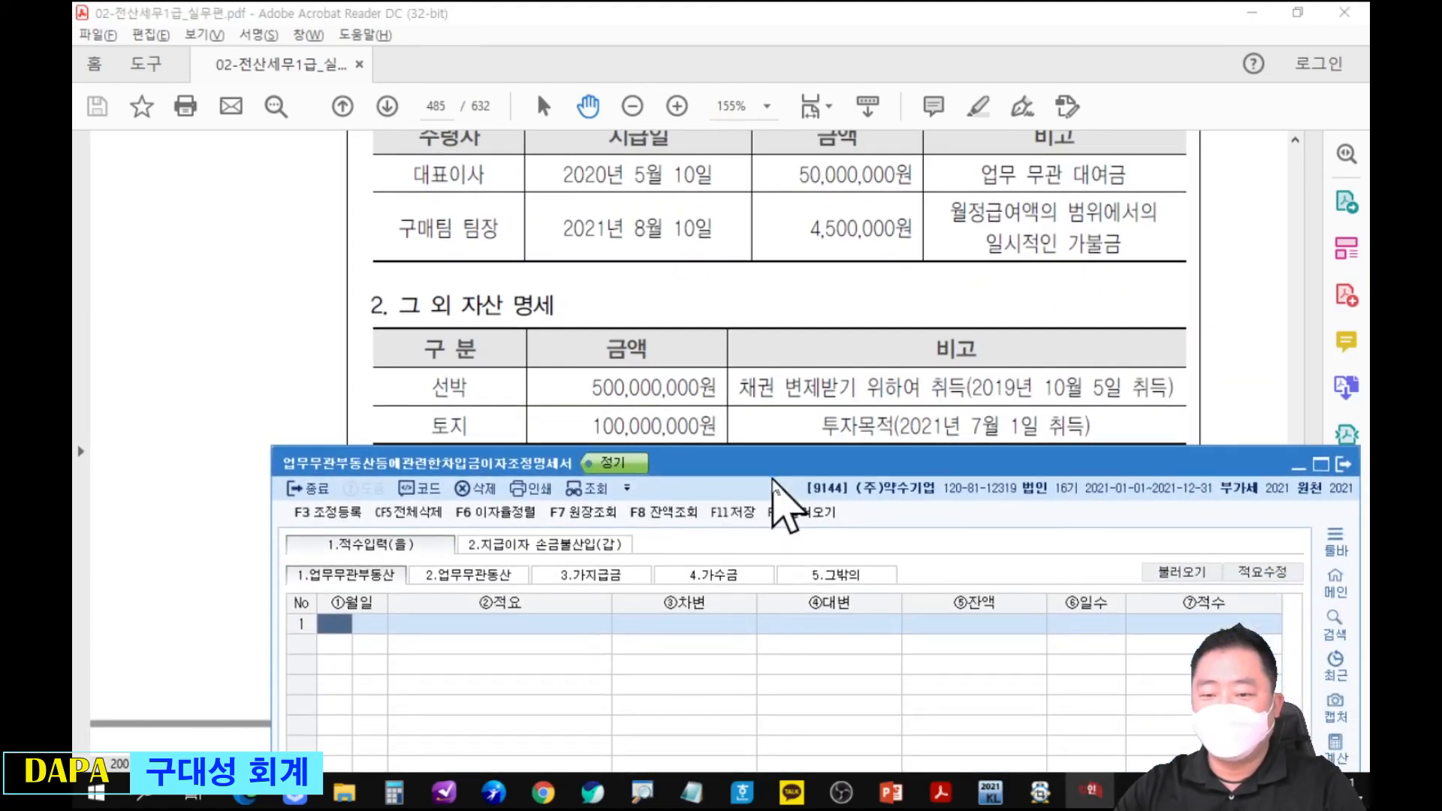
Load the 업무무관부동산 data anew in 적수입력(을) using account code 201.
click(1191, 574)
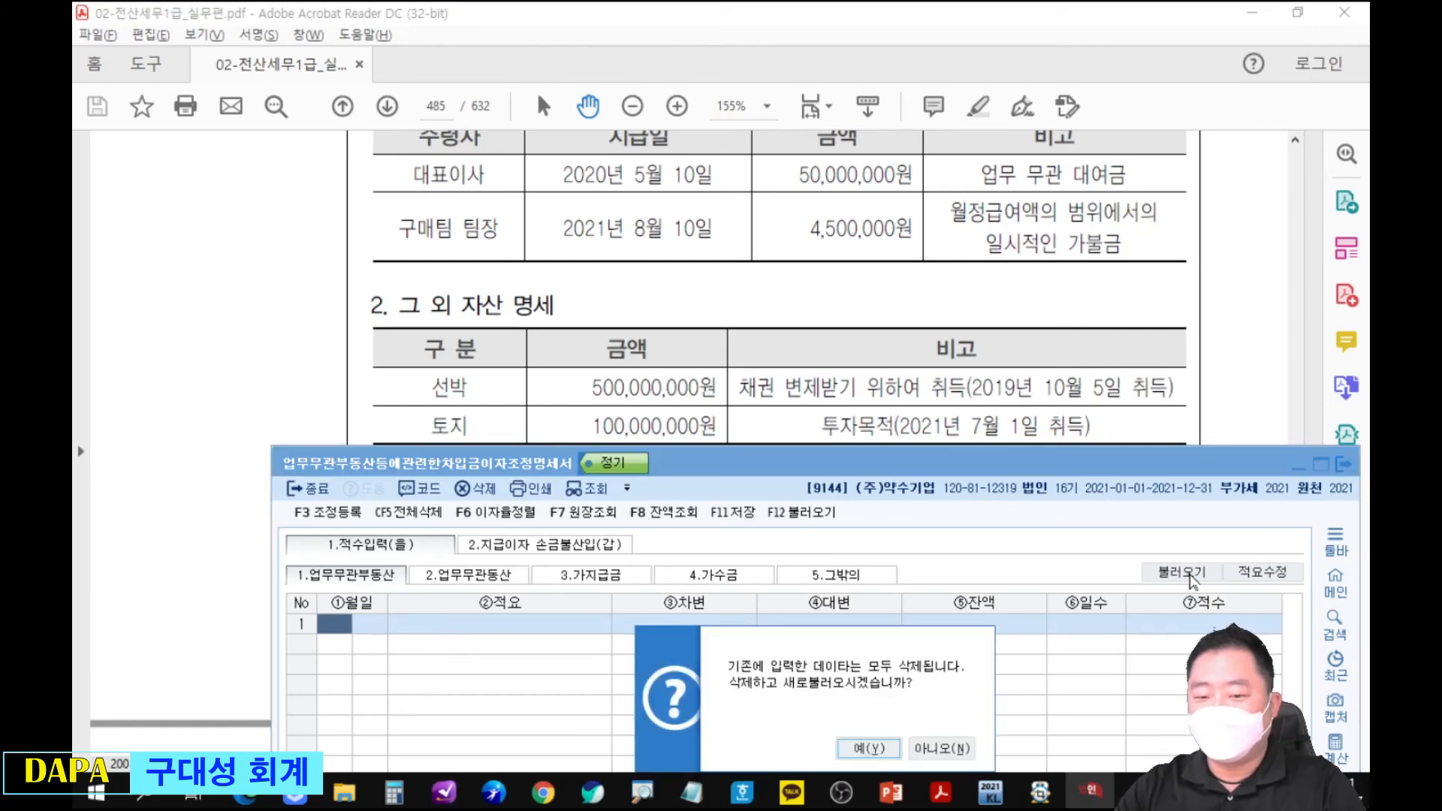
click(879, 750)
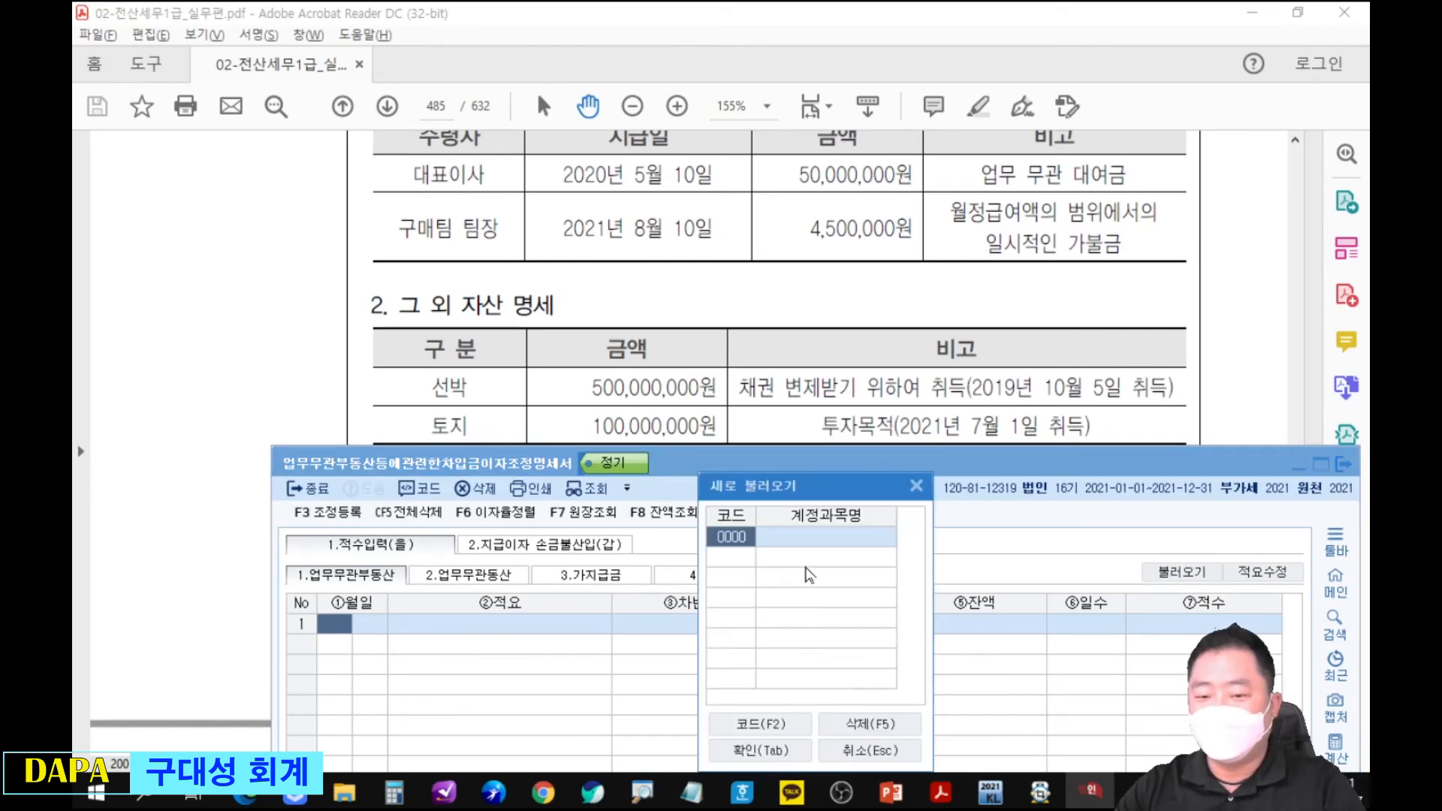
text(201)
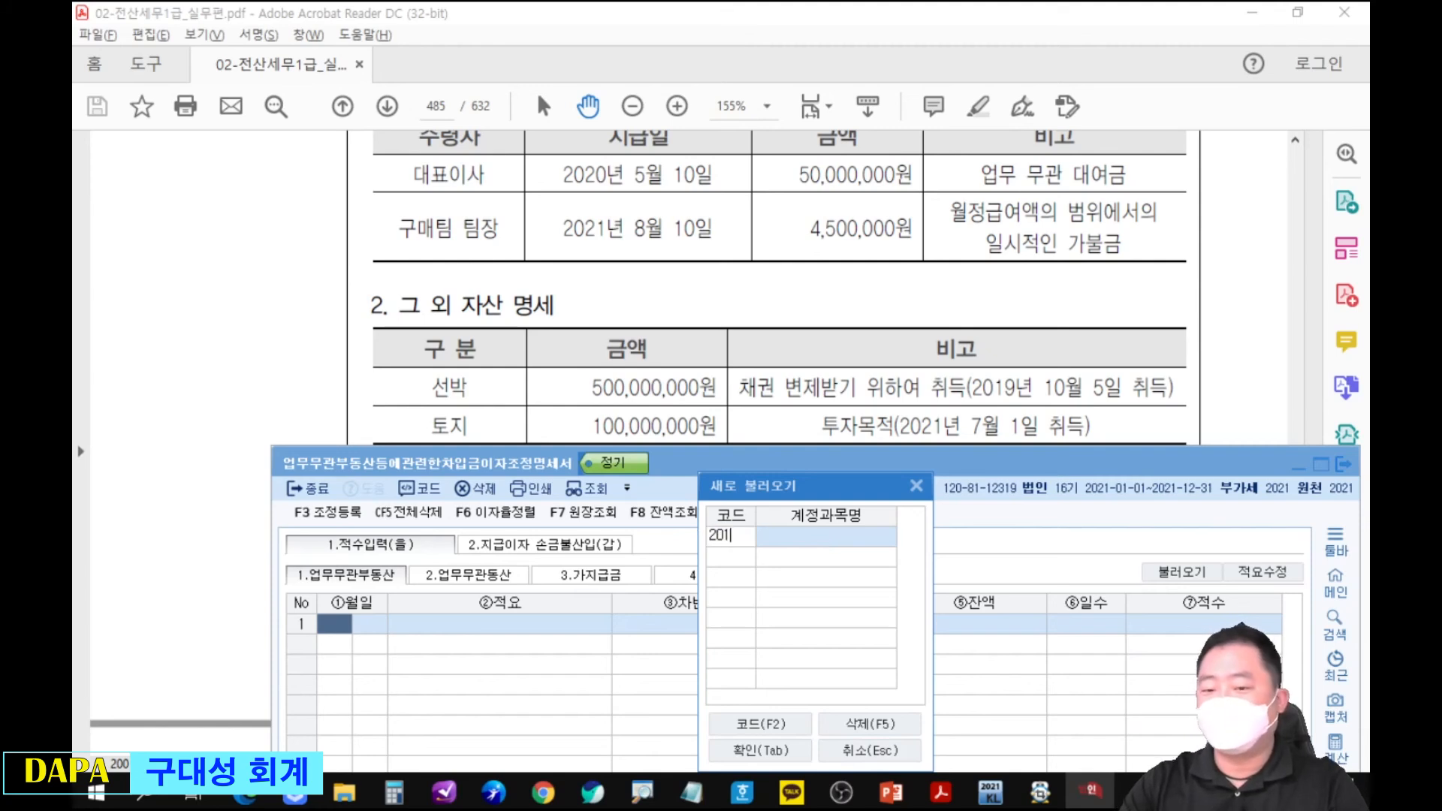
key(Return)
click(777, 758)
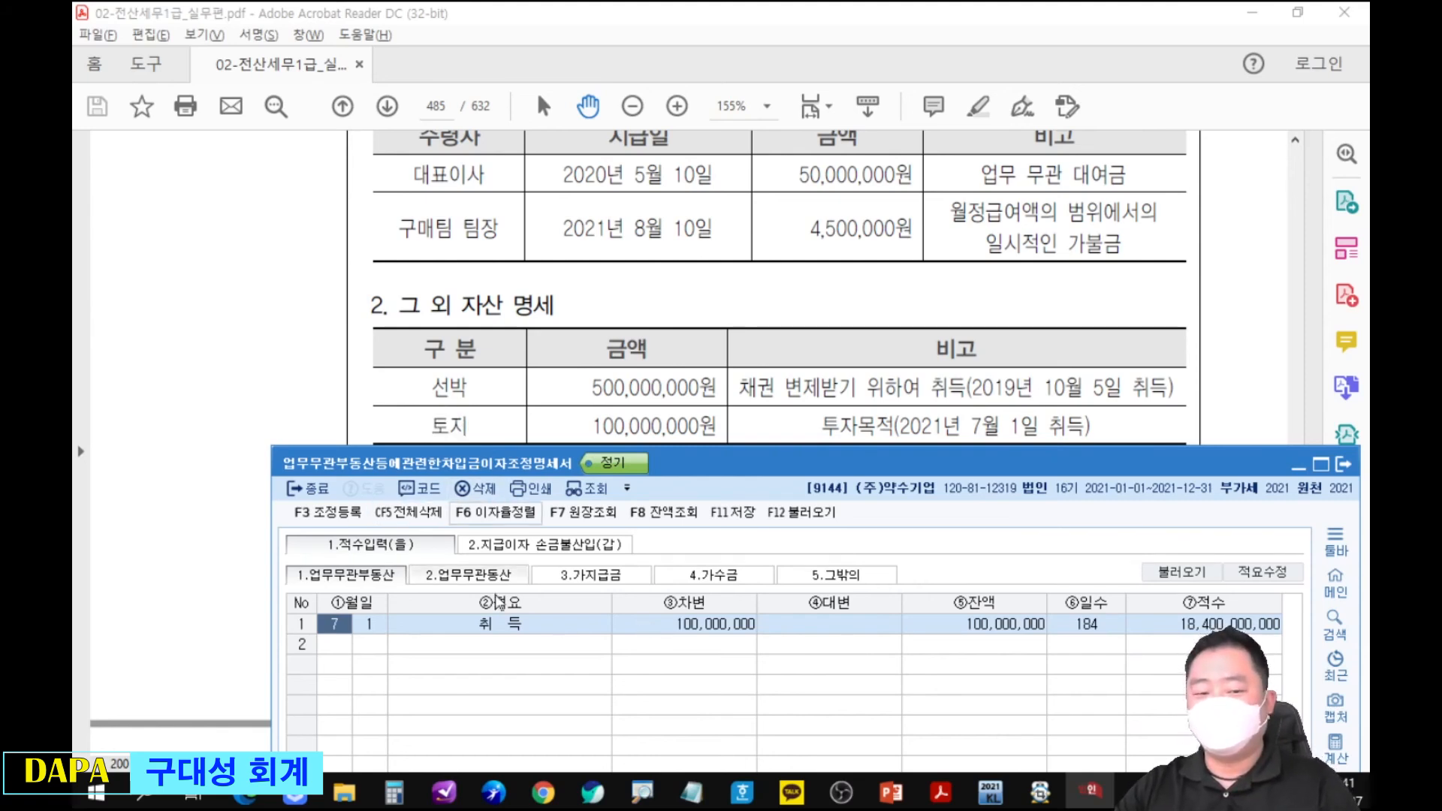
Enter the 대표이사 loan in 3.가지급금 as a 1월 1일 전기이월 row with 차변 50,000,000.
click(592, 577)
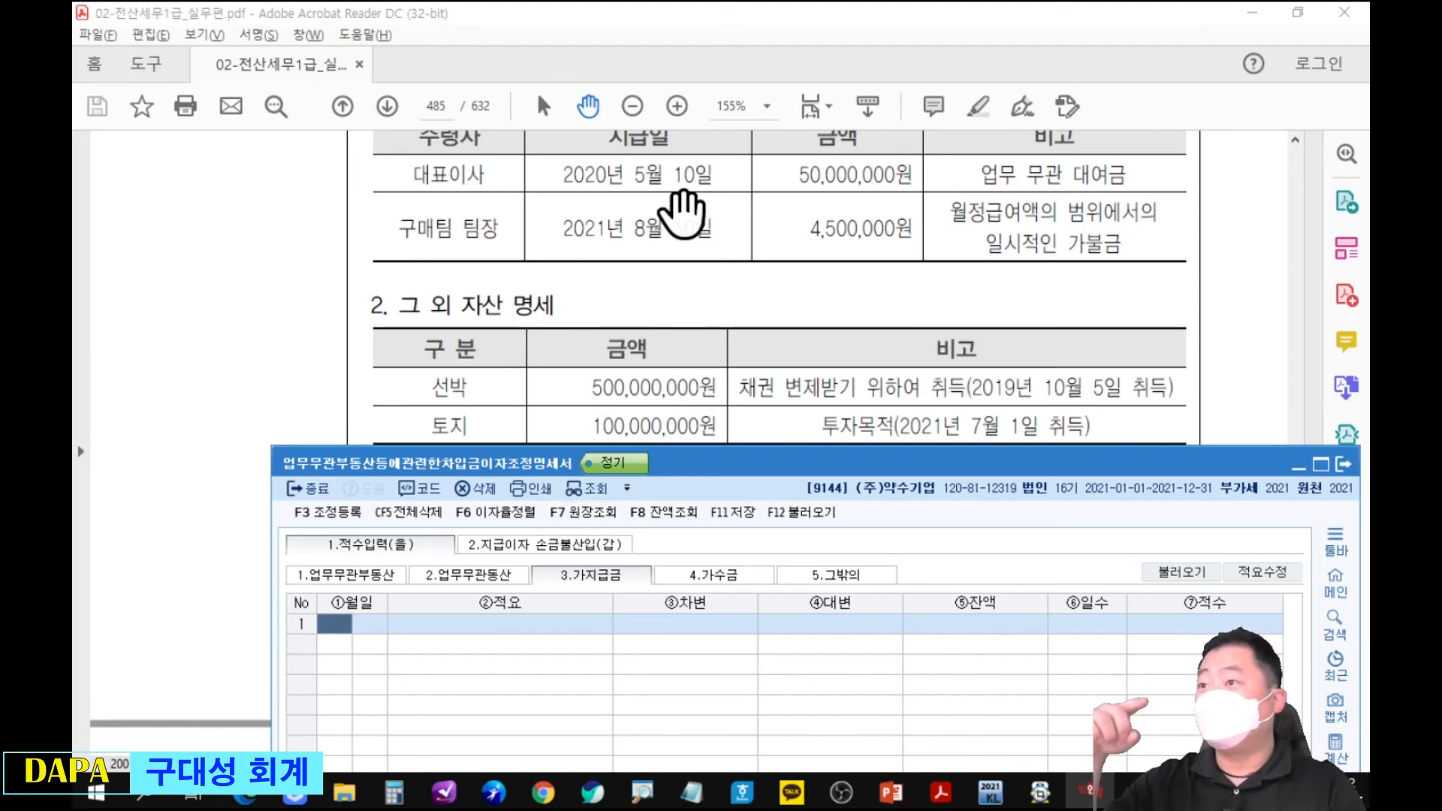
text(1)
key(Return)
text(1)
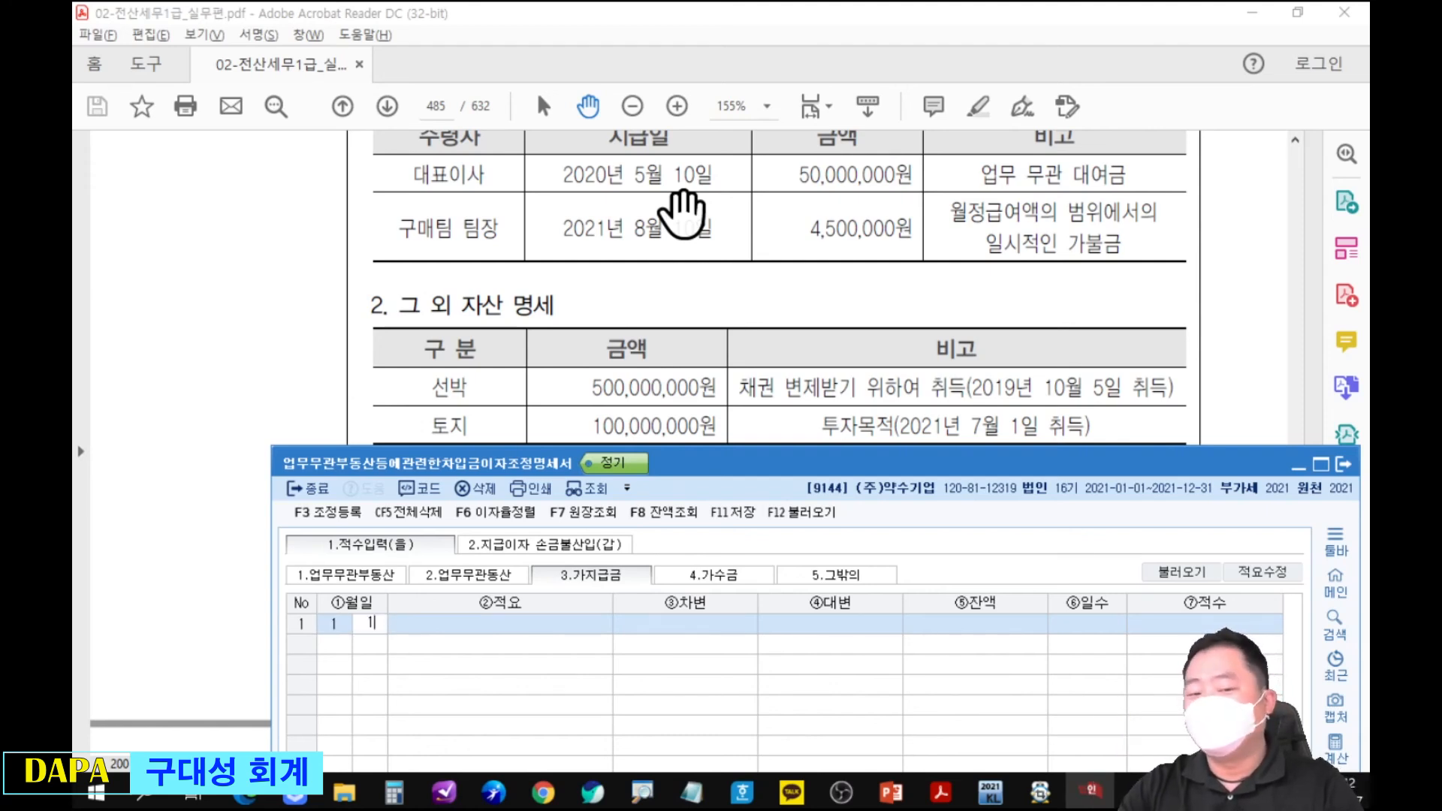
key(Return)
text(1)
key(Return)
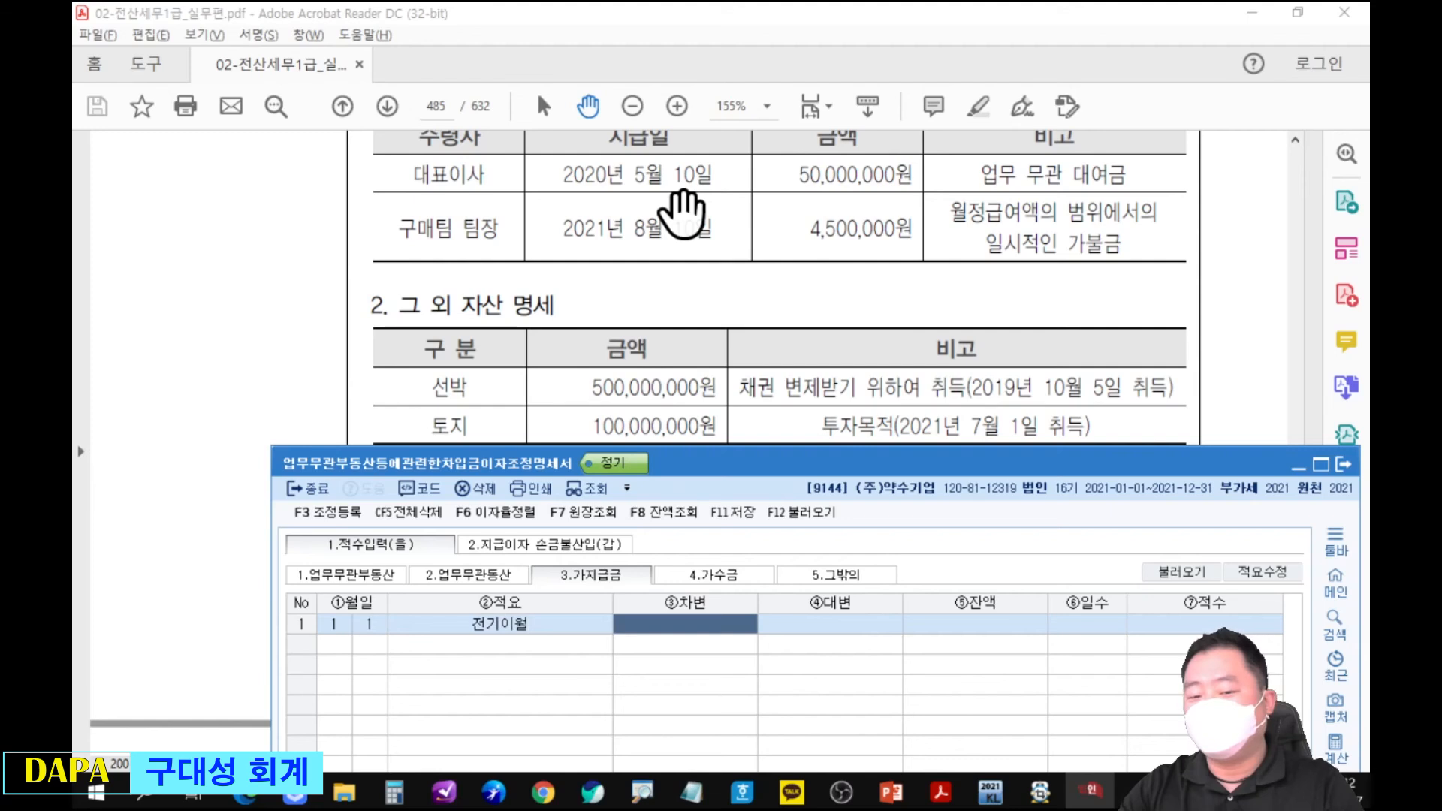
text(50000000)
key(Return)
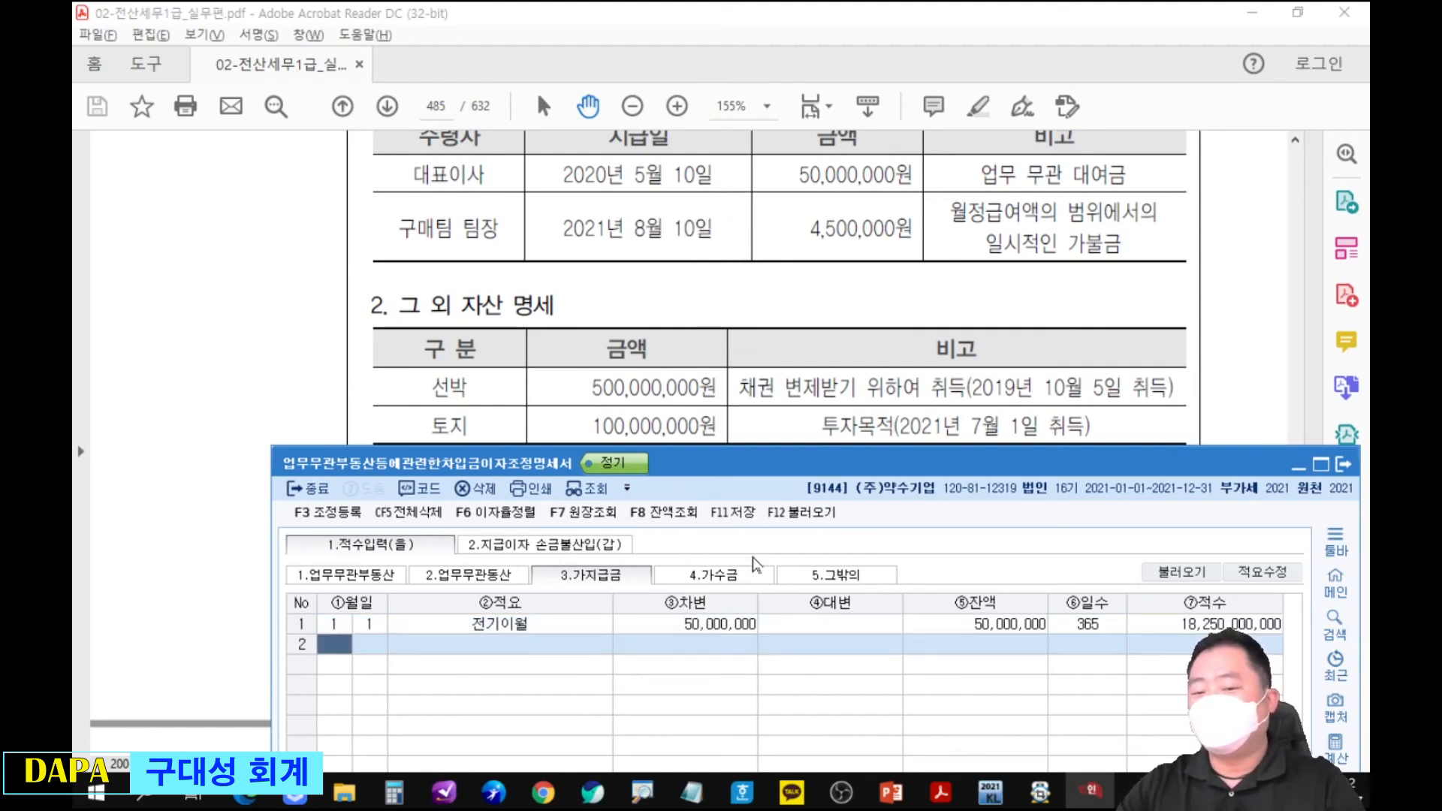
Switch to 2.지급이자 손금불산입(갑) and check the 적수 brought in for 업무무관부동산 and 가지급금 등.
click(559, 545)
drag(436, 603, 541, 668)
drag(674, 601, 795, 675)
drag(569, 558, 569, 593)
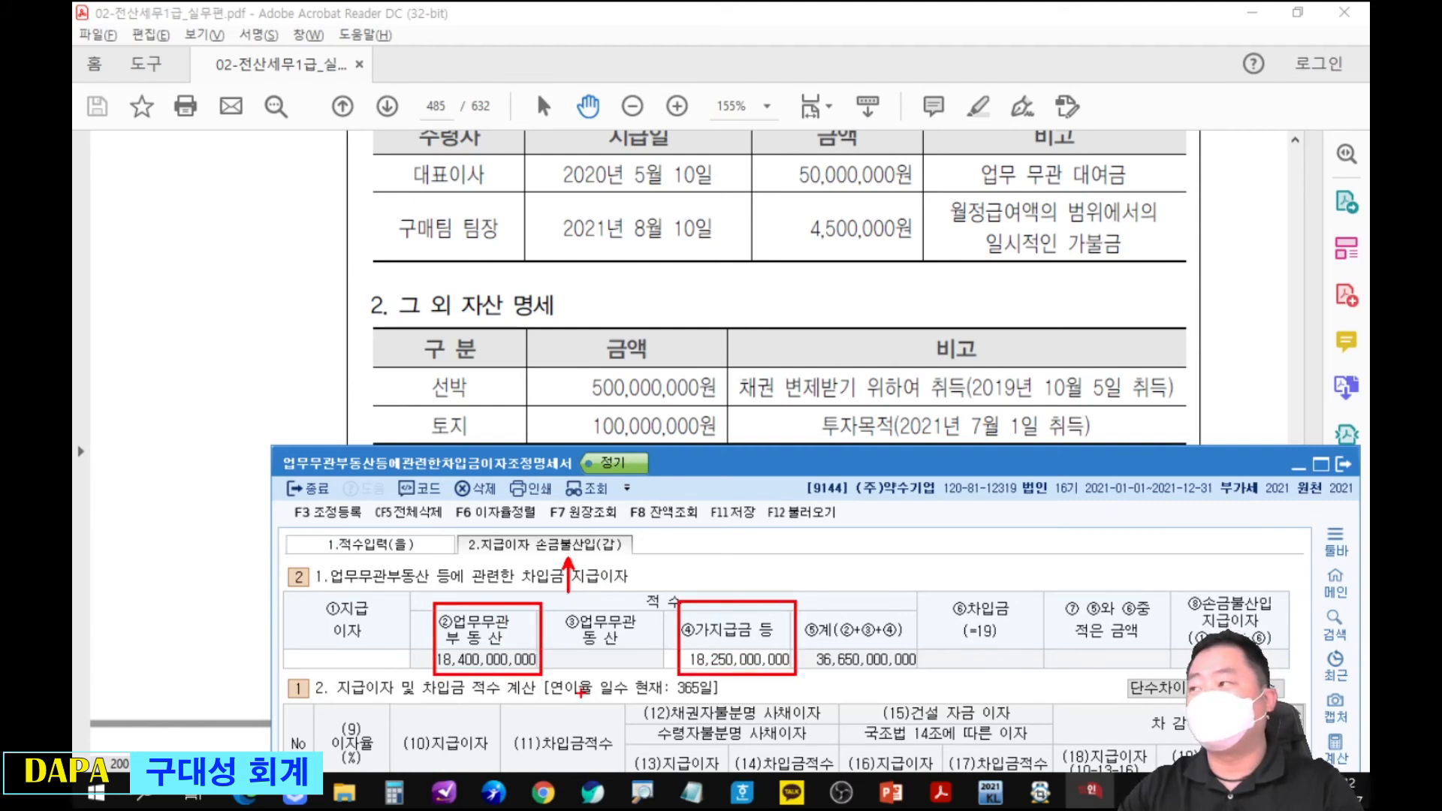
Find the 손익계산서상 이자비용 명세 table on page 486 of the PDF and return to the KcLep form beneath it.
click(735, 371)
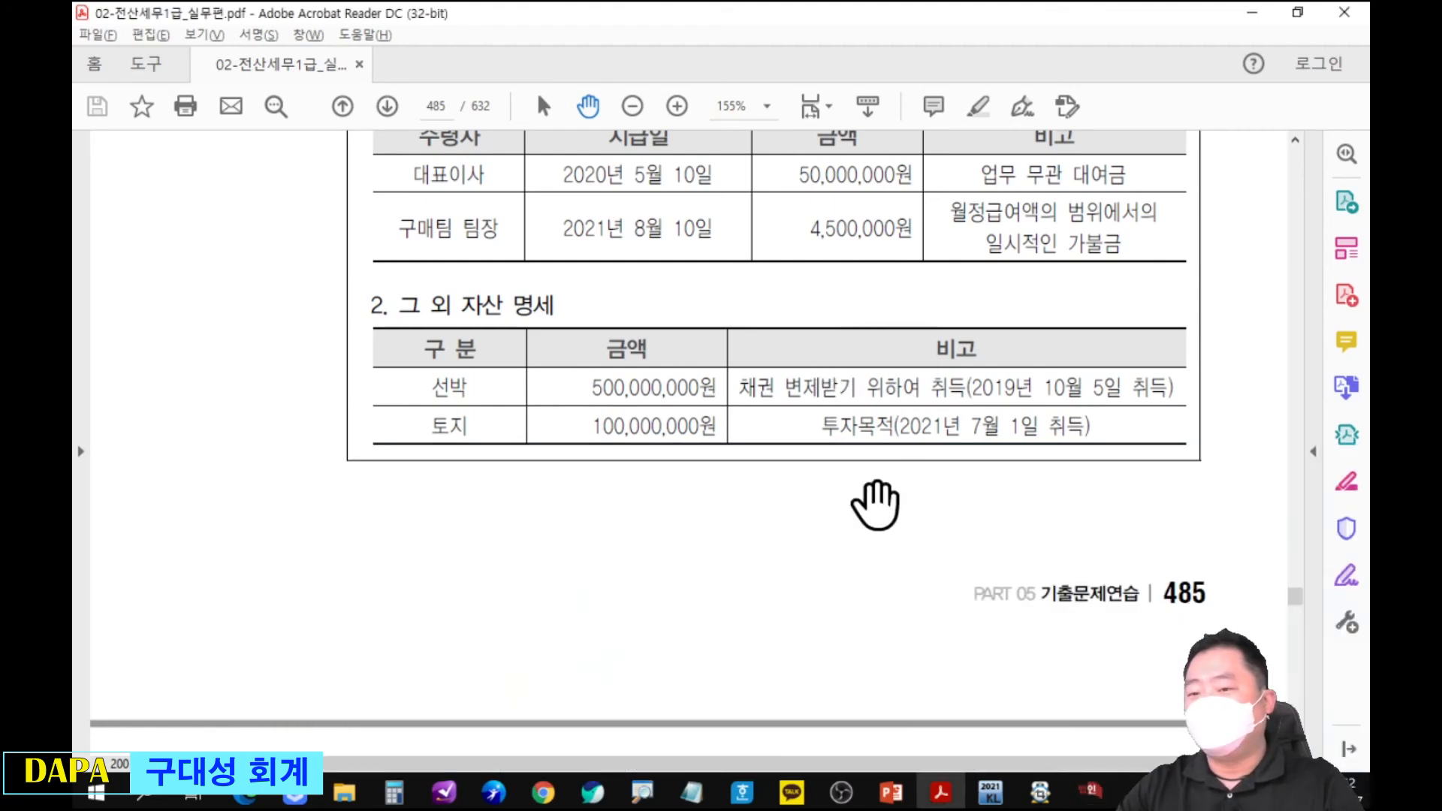
scroll(869, 499, down, 8)
scroll(864, 513, down, 2)
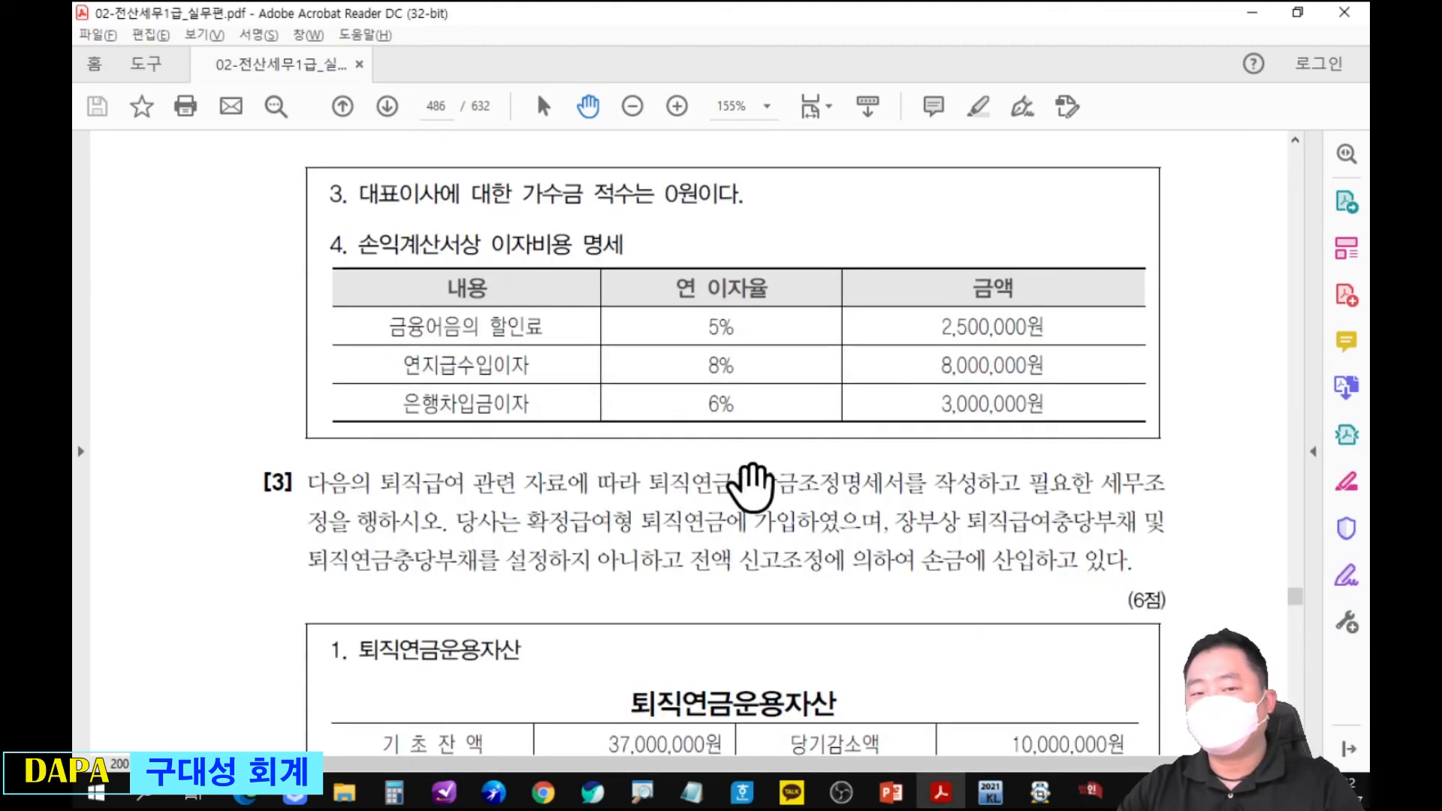
scroll(671, 296, down, 1)
scroll(763, 428, down, 2)
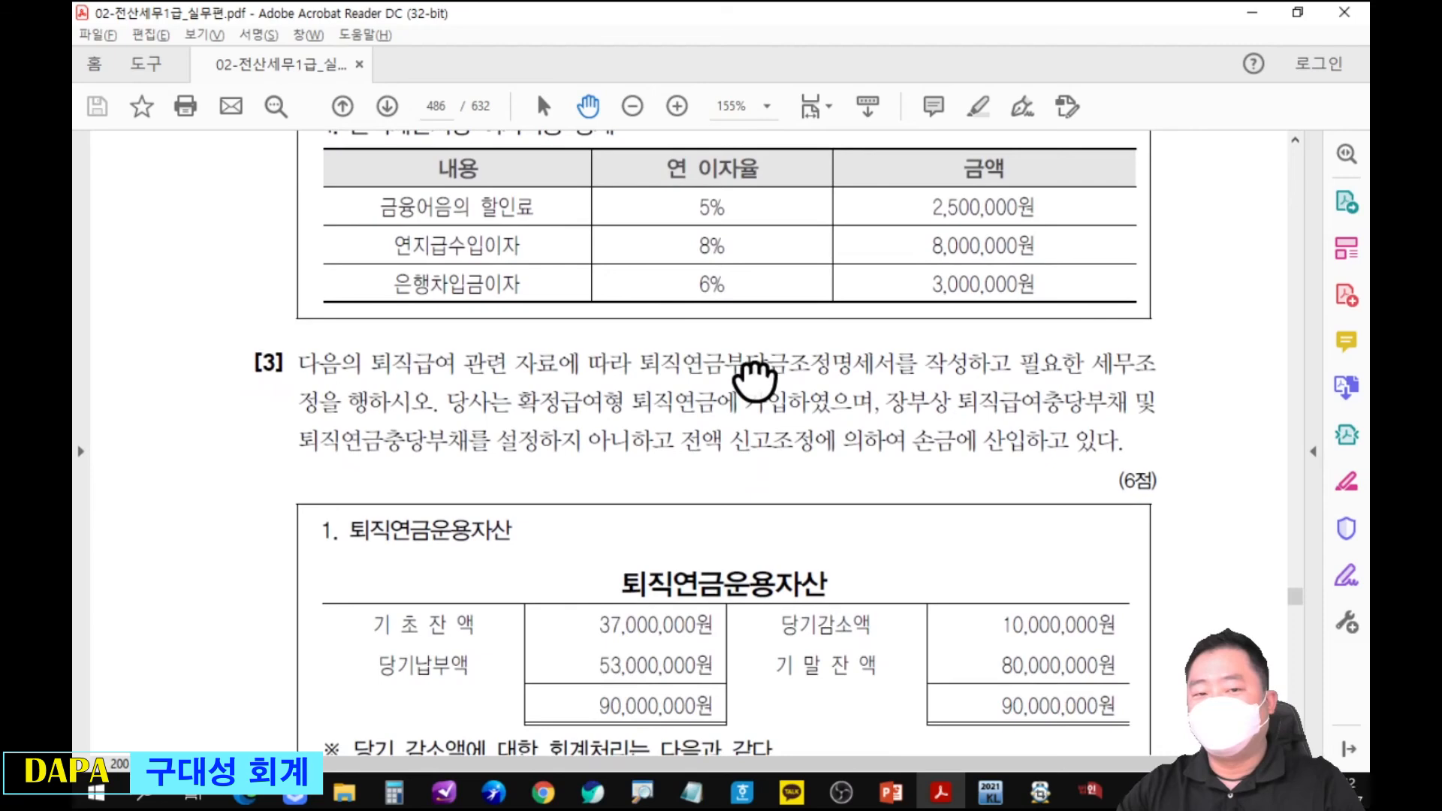
key(alt+Tab)
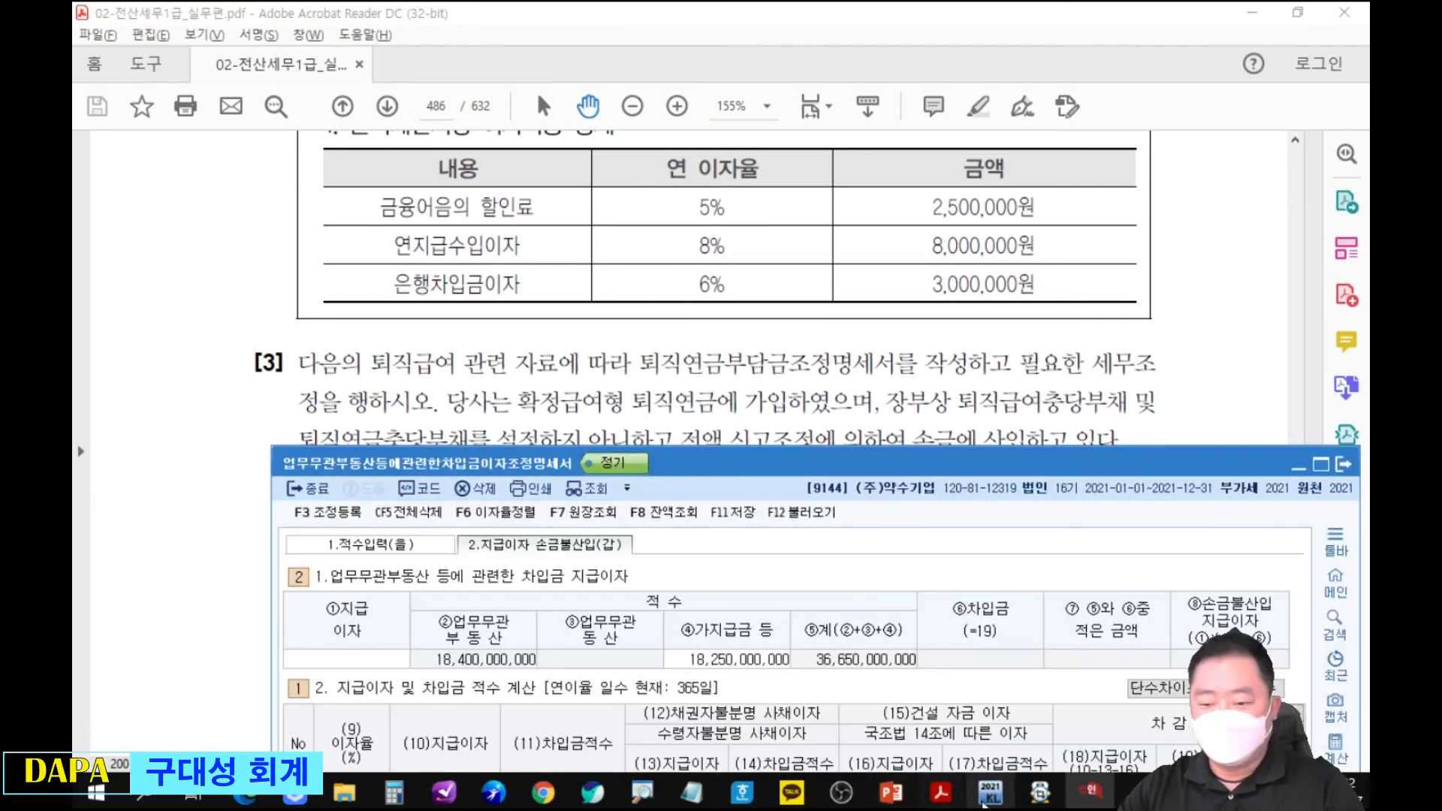
Review the PowerPoint slide 이자비용으로 보지 않는 것, especially 지급수입이자, and return to the page 486 interest table.
click(904, 803)
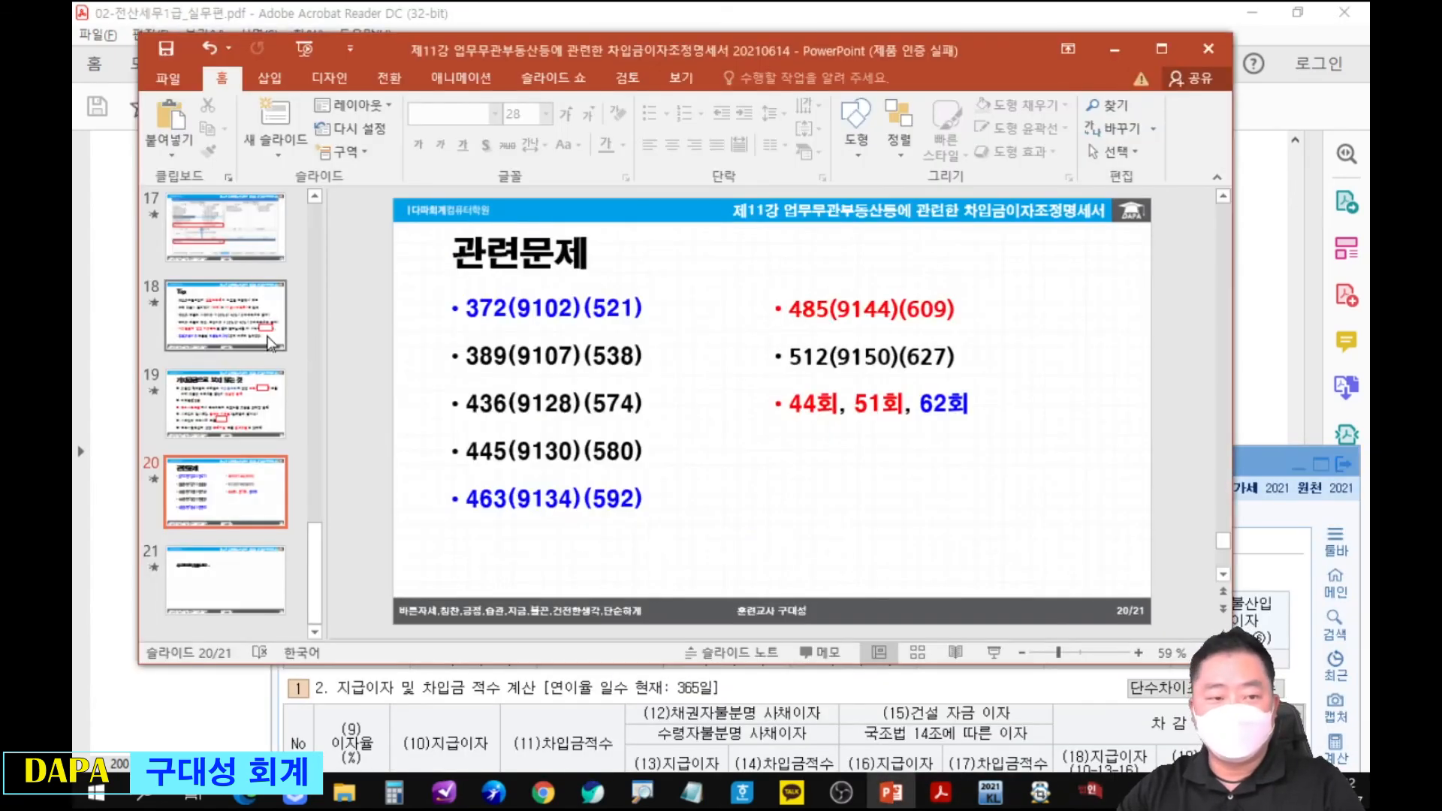
scroll(316, 248, up, 5)
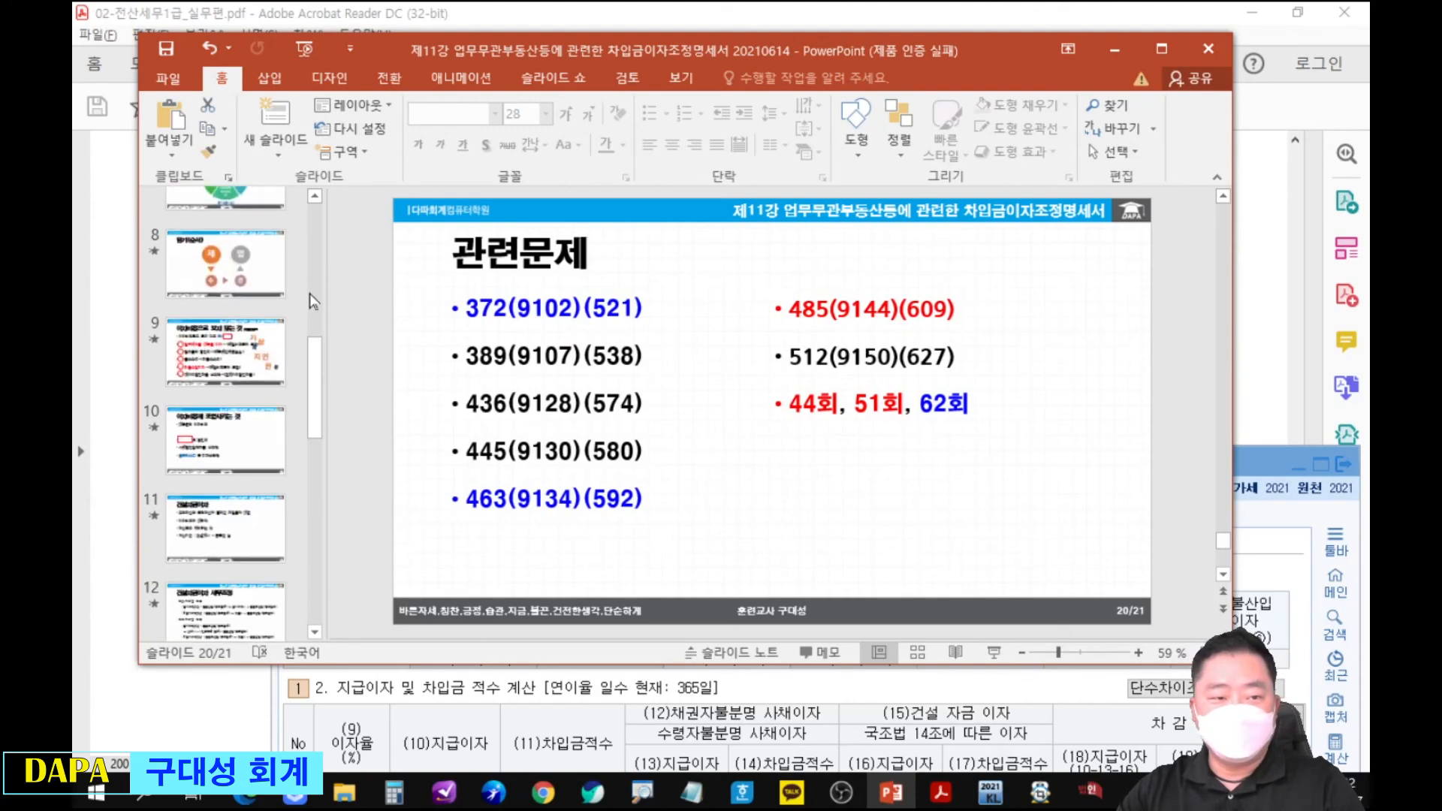
click(256, 334)
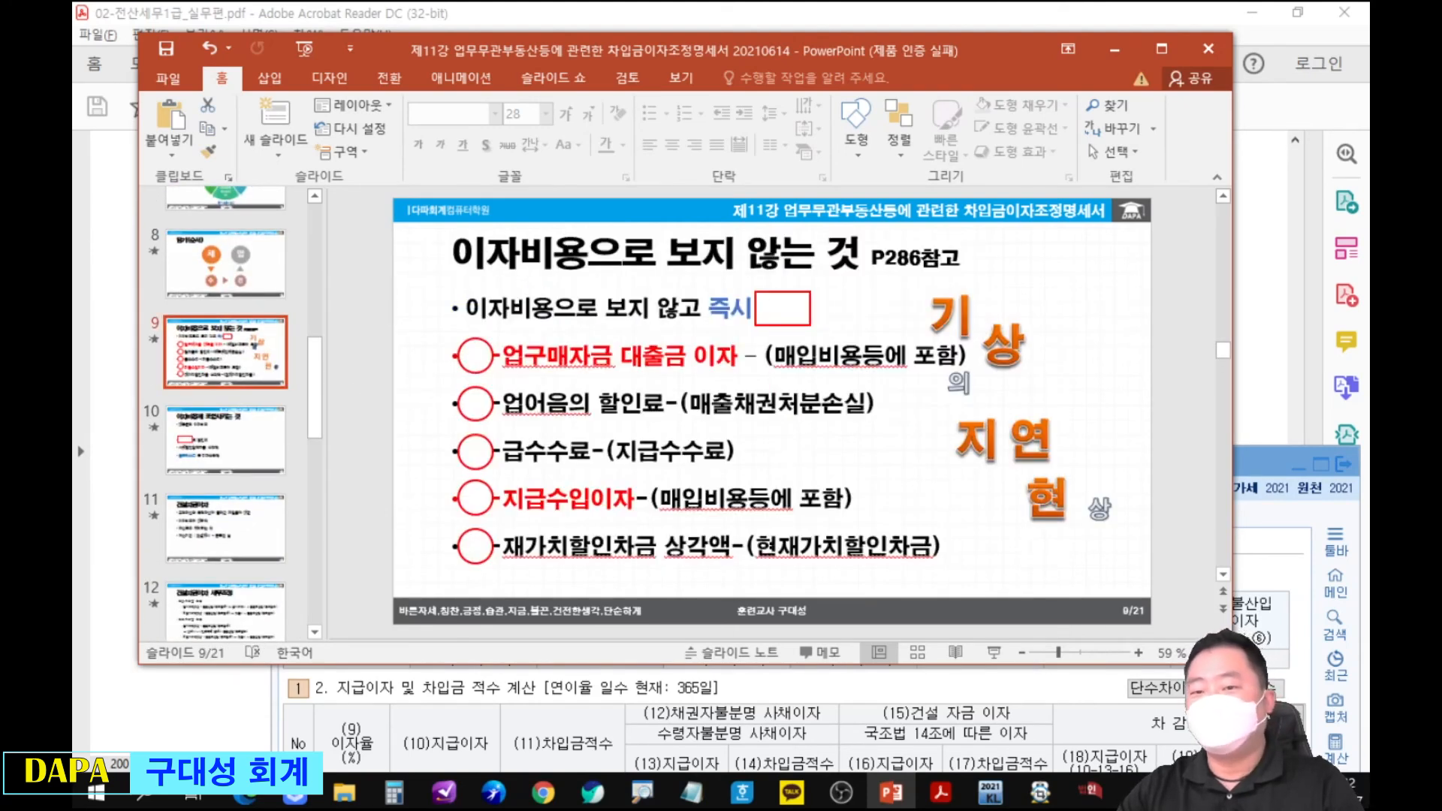
drag(424, 428, 753, 474)
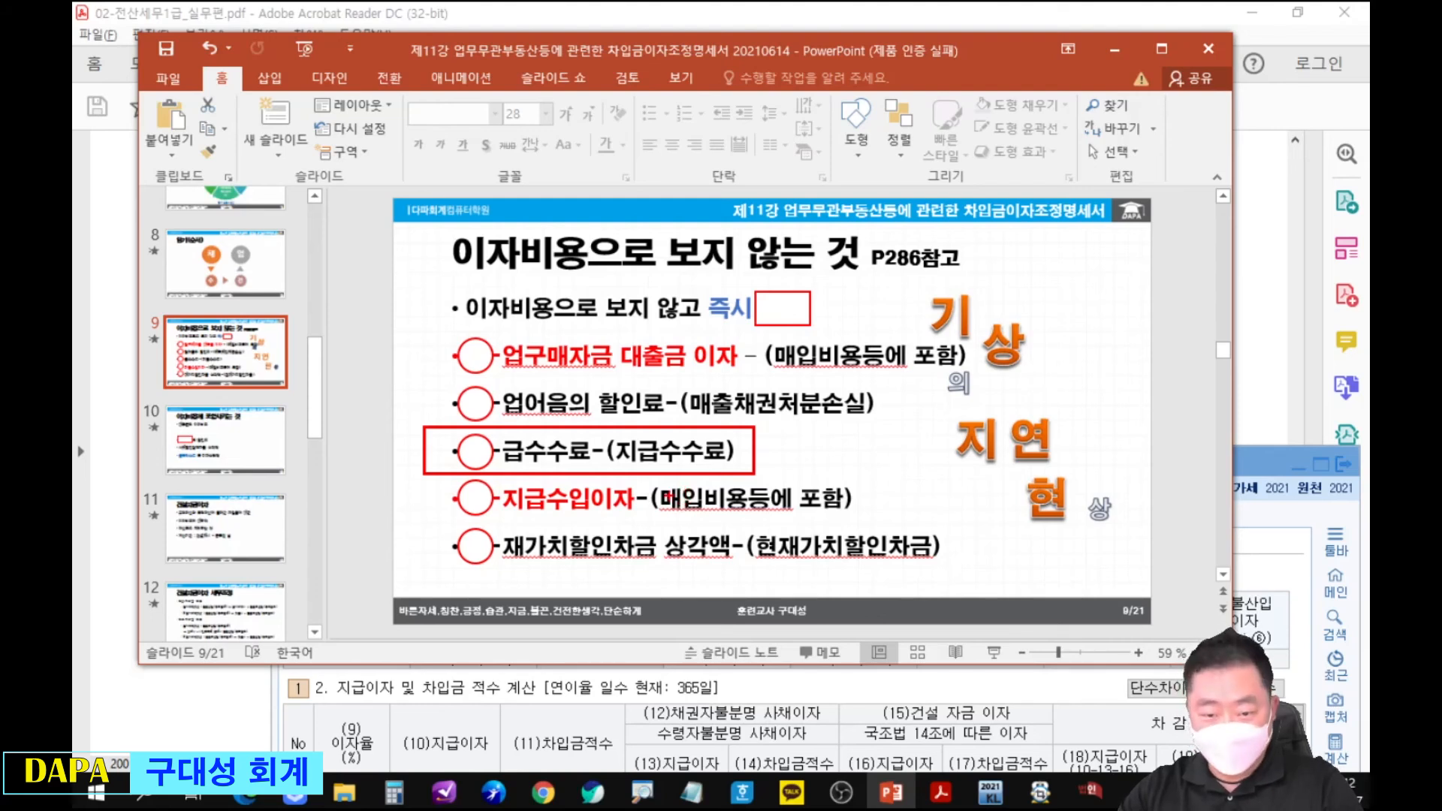
drag(431, 469, 861, 519)
drag(410, 214, 975, 283)
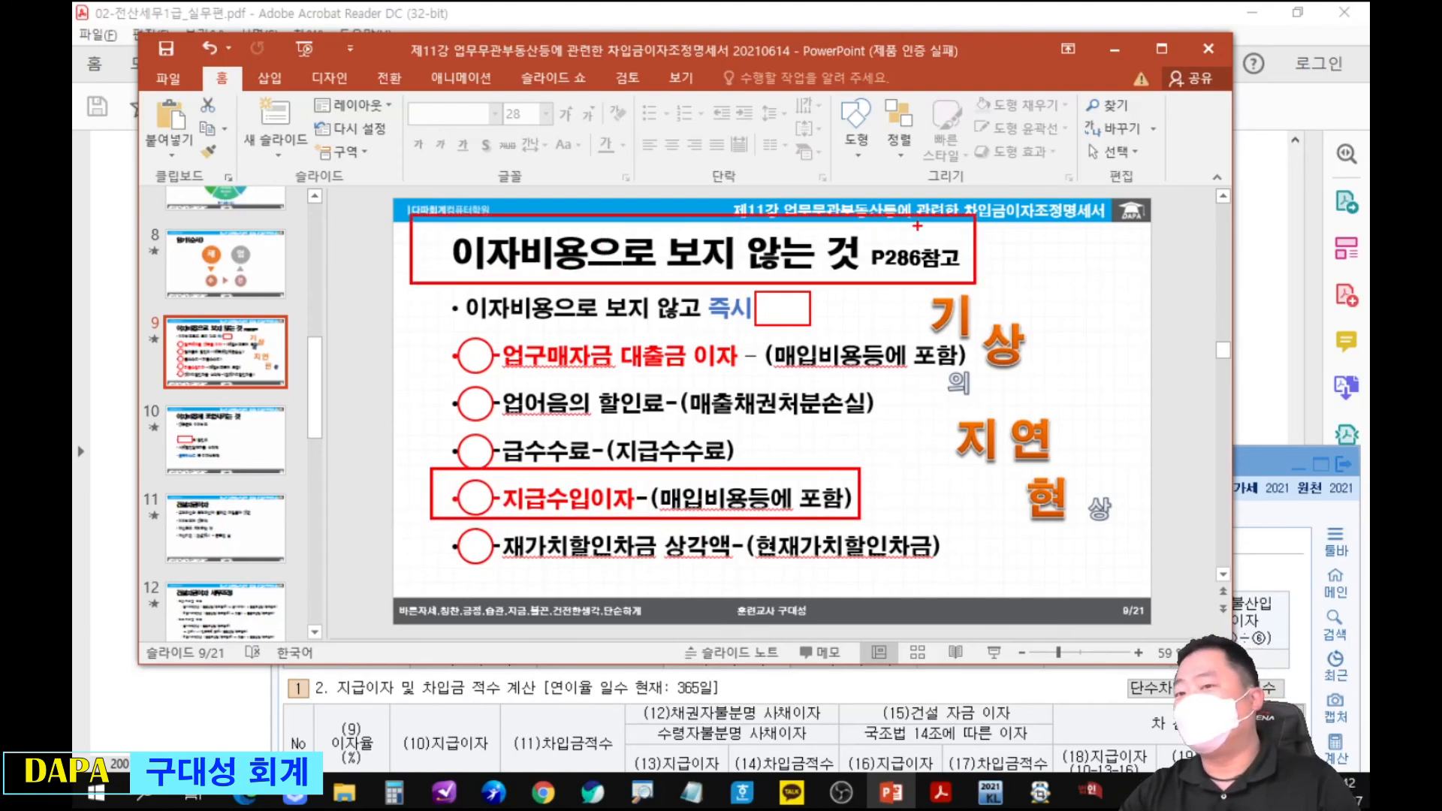
key(Escape)
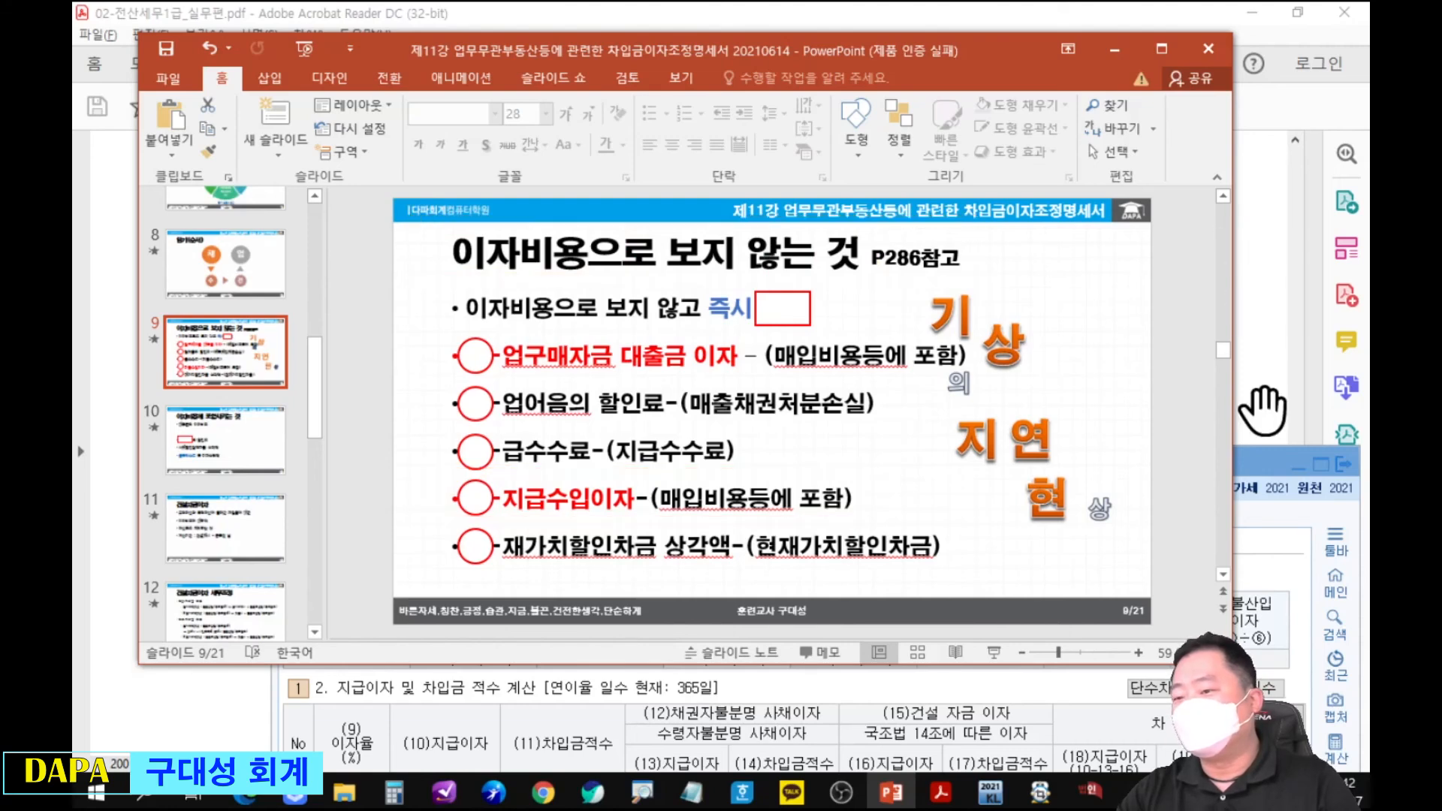
click(1254, 466)
click(1253, 425)
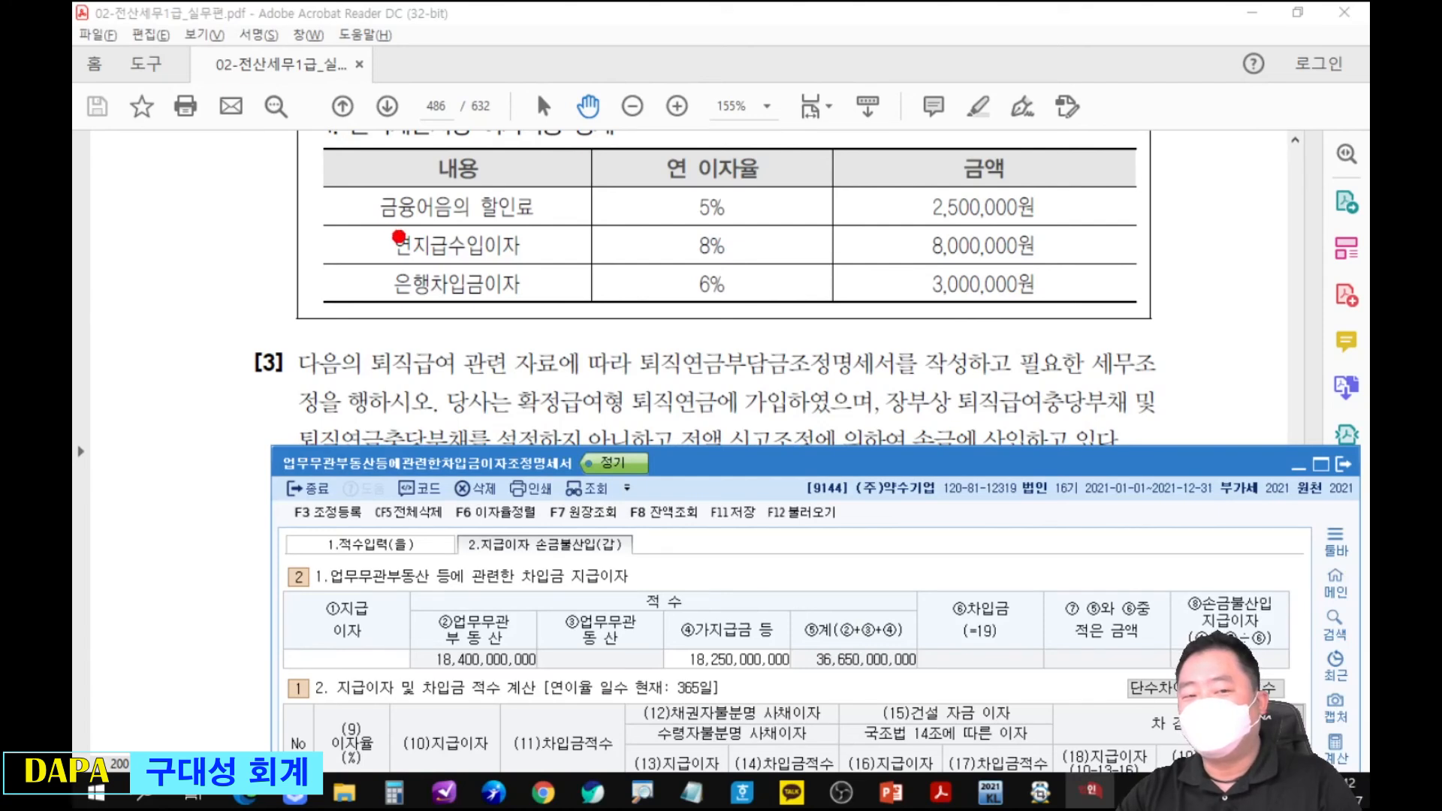
Examine the page 486 interest table for whether 연지급수입이자 and 금융어음의 할인료 count as interest expense.
drag(377, 232, 1050, 260)
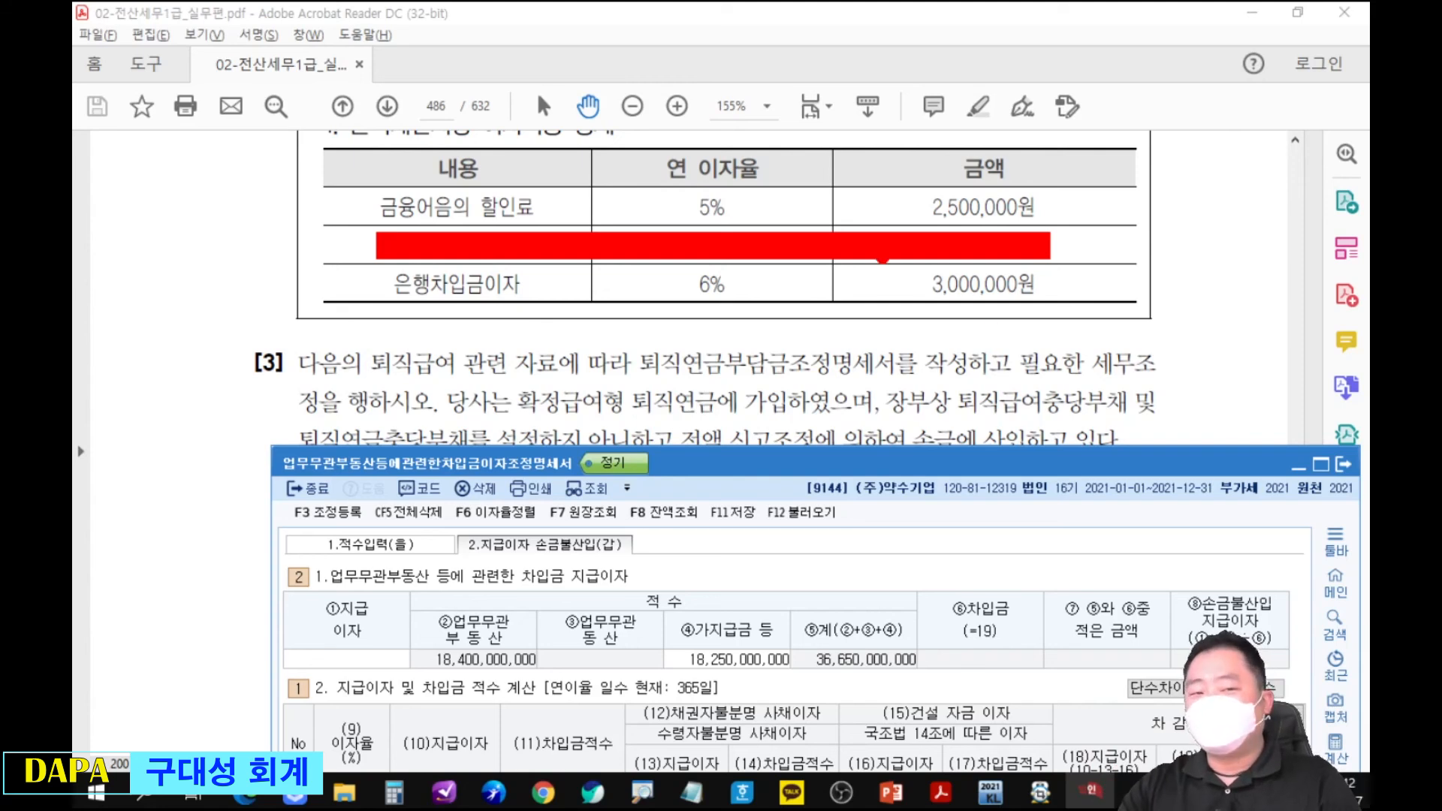
drag(379, 213, 293, 245)
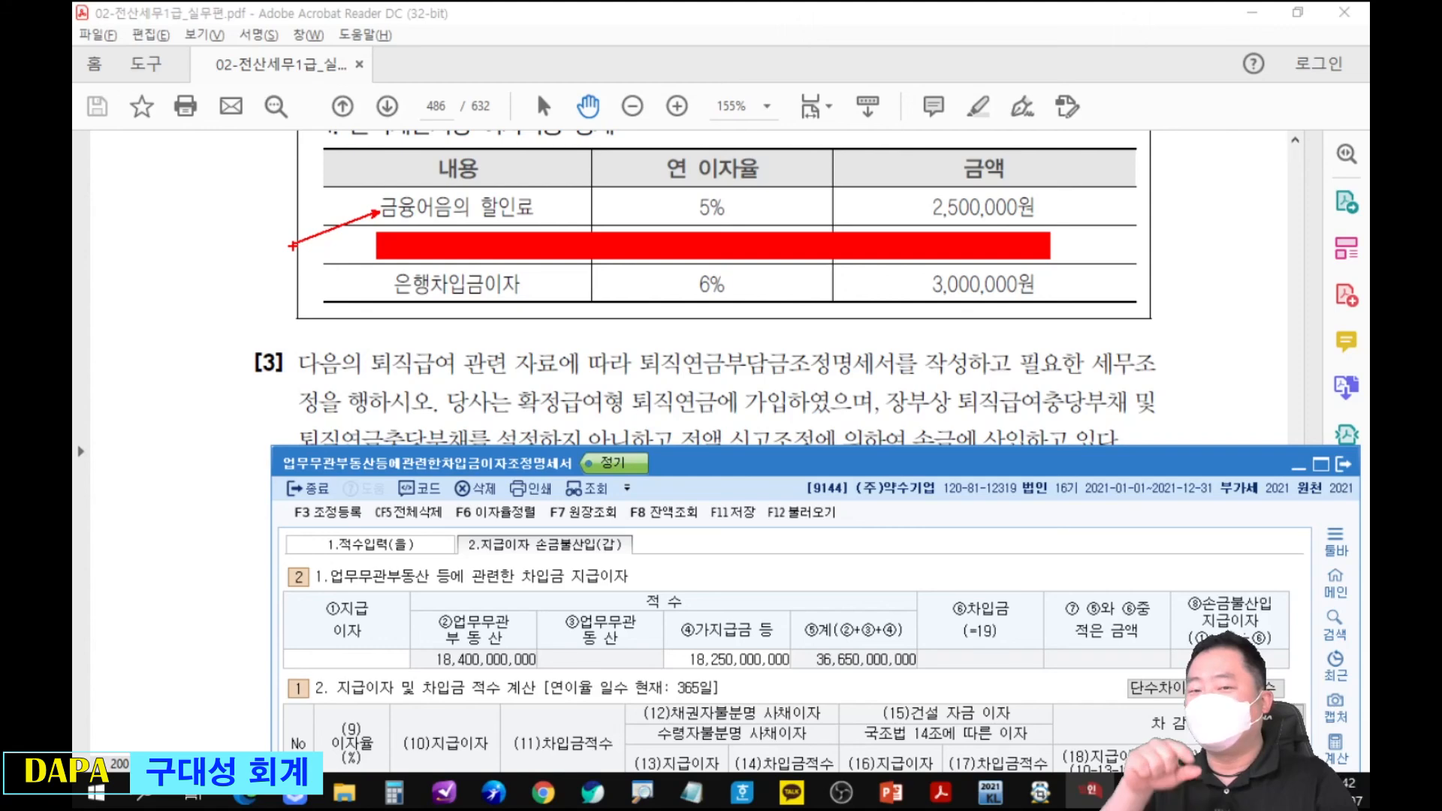
key(Escape)
Enter the 금융어음의 할인료 in the 지급이자 및 차입금 적수 계산 with 이자율 5% and 지급이자 2,500,000.
mouse_move(674, 471)
mouse_down()
mouse_move(686, 313)
mouse_move(668, 338)
mouse_up()
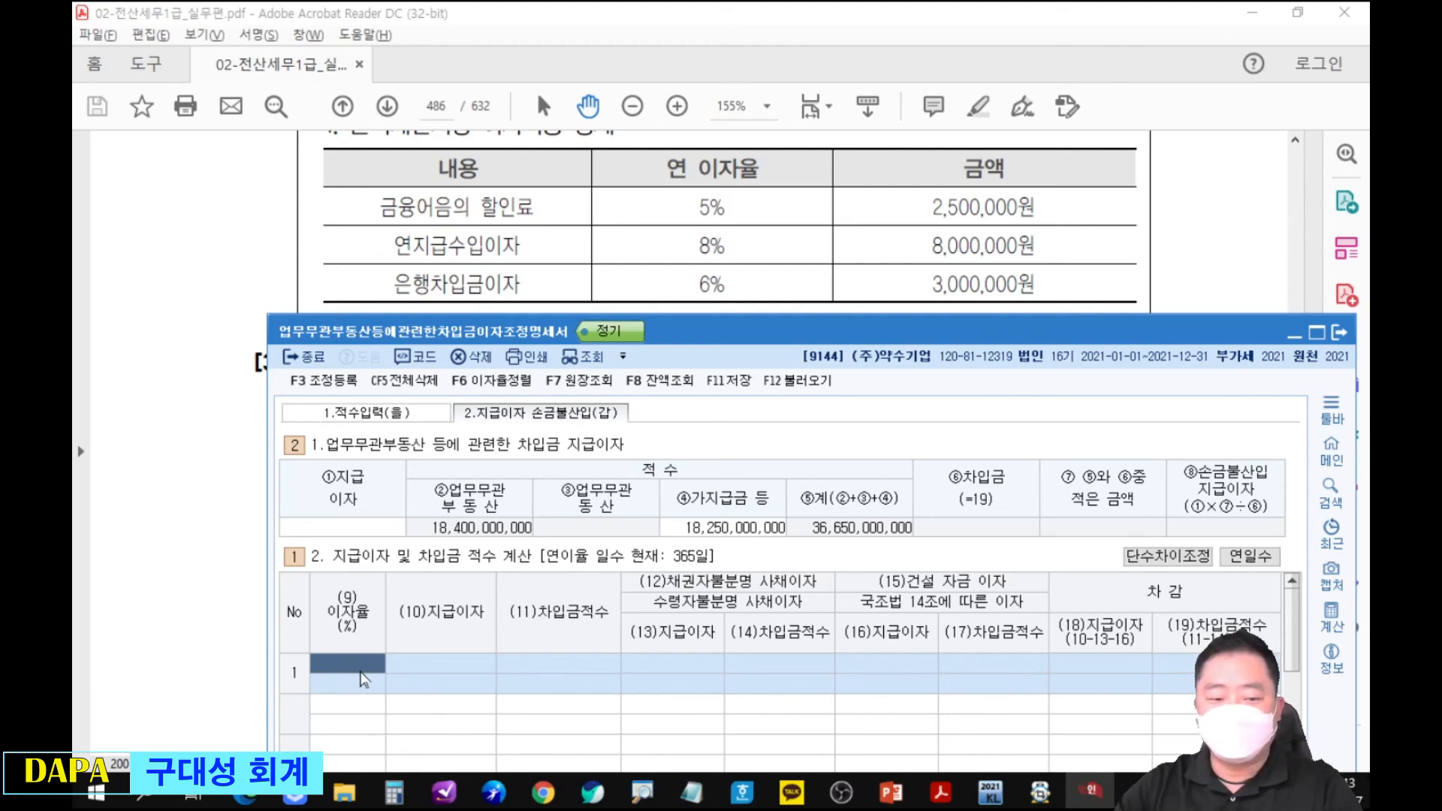
text(5)
key(Return)
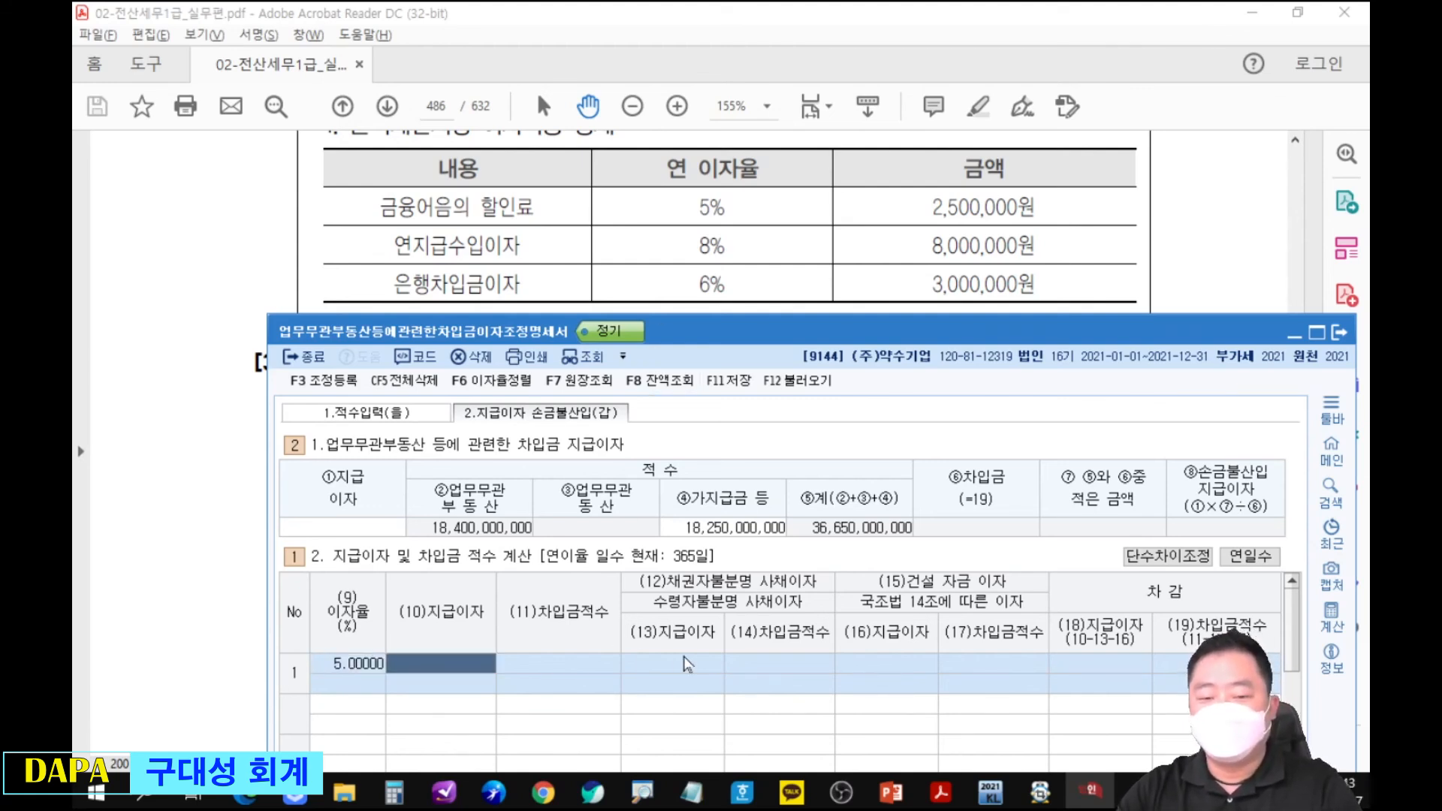
text(2500000)
key(Return)
key(Return)
key(Return)
key(Return)
key(Return)
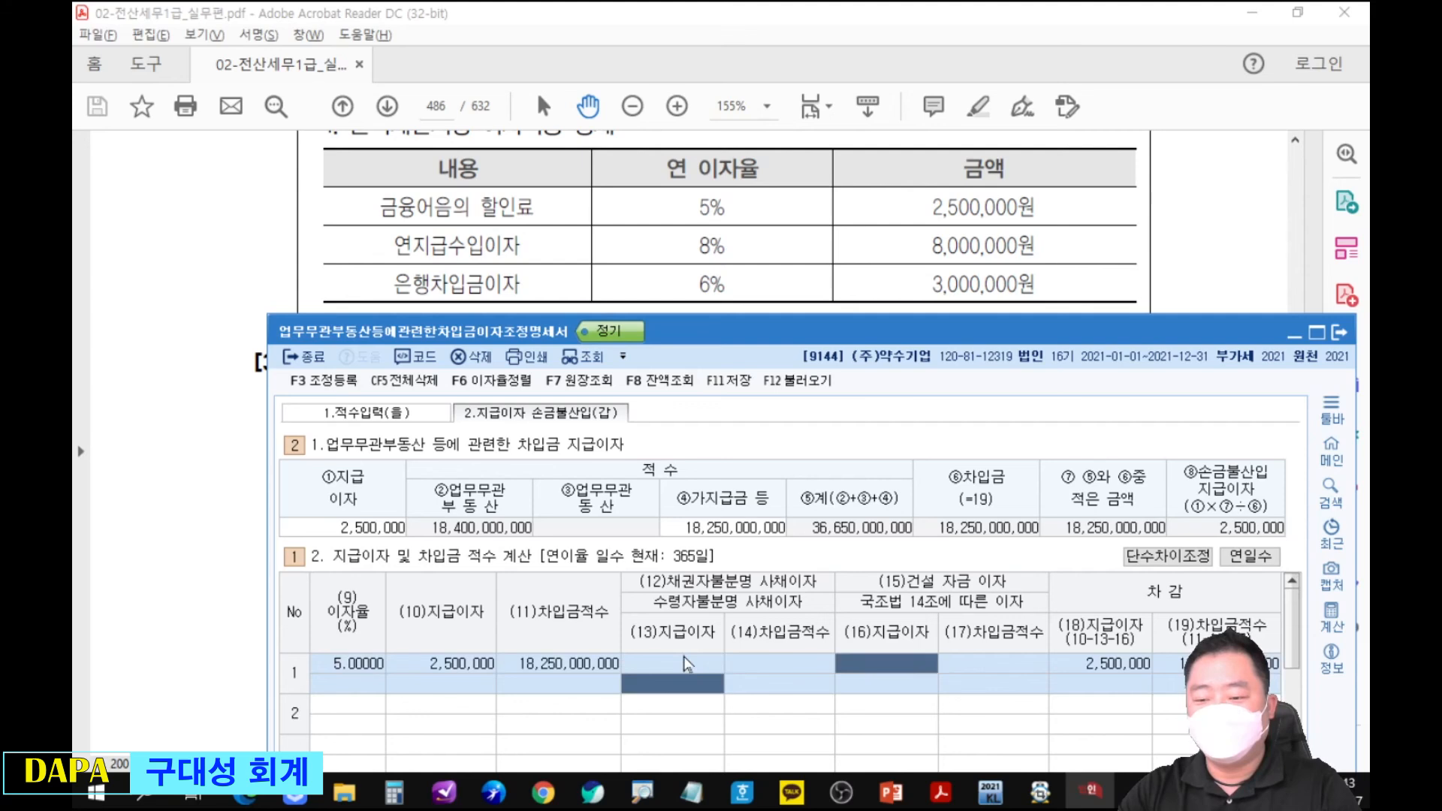
Add the 은행차입금이자 as the second interest row with 이자율 6% and 지급이자 3,000,000.
text(6)
key(Return)
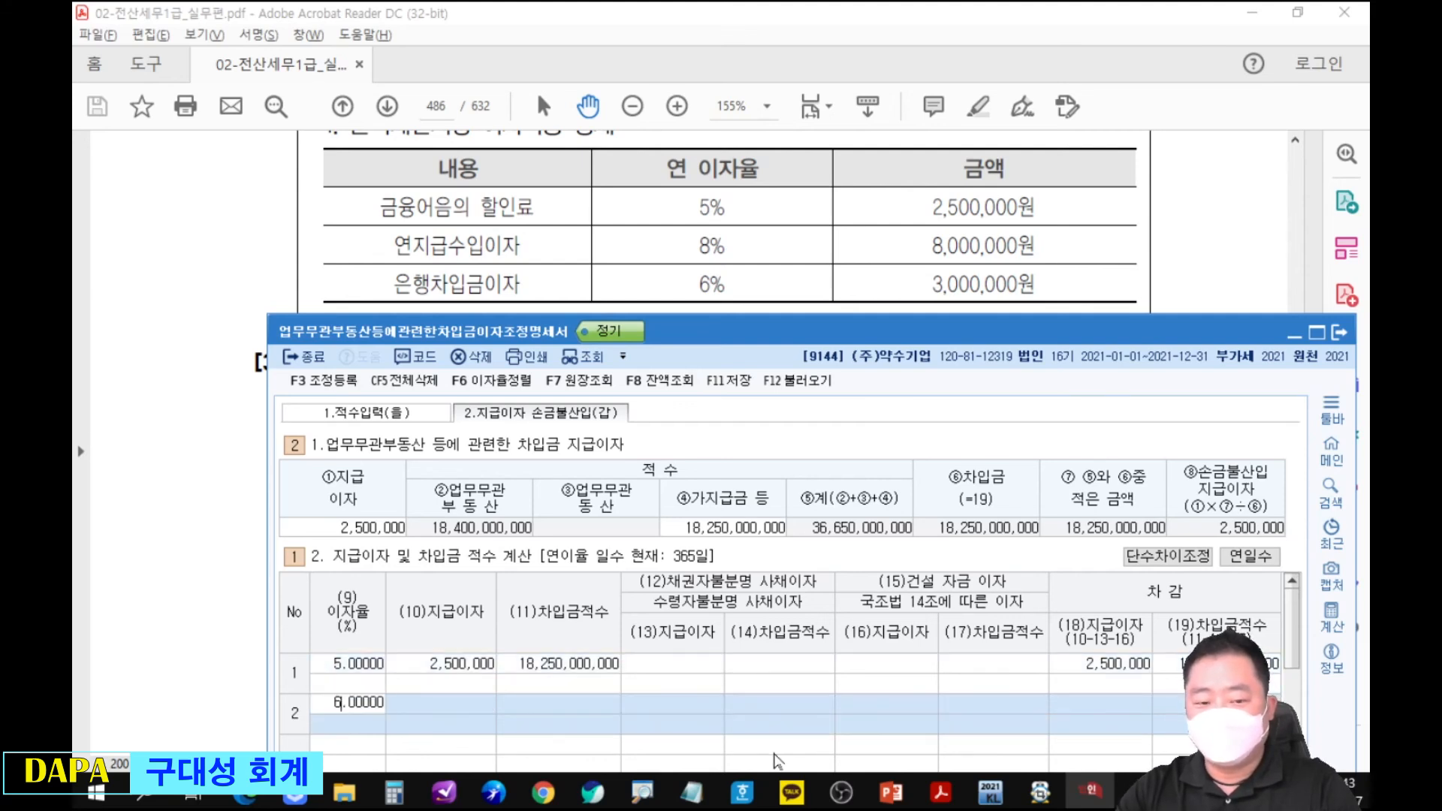
text(3,000,000)
key(Return)
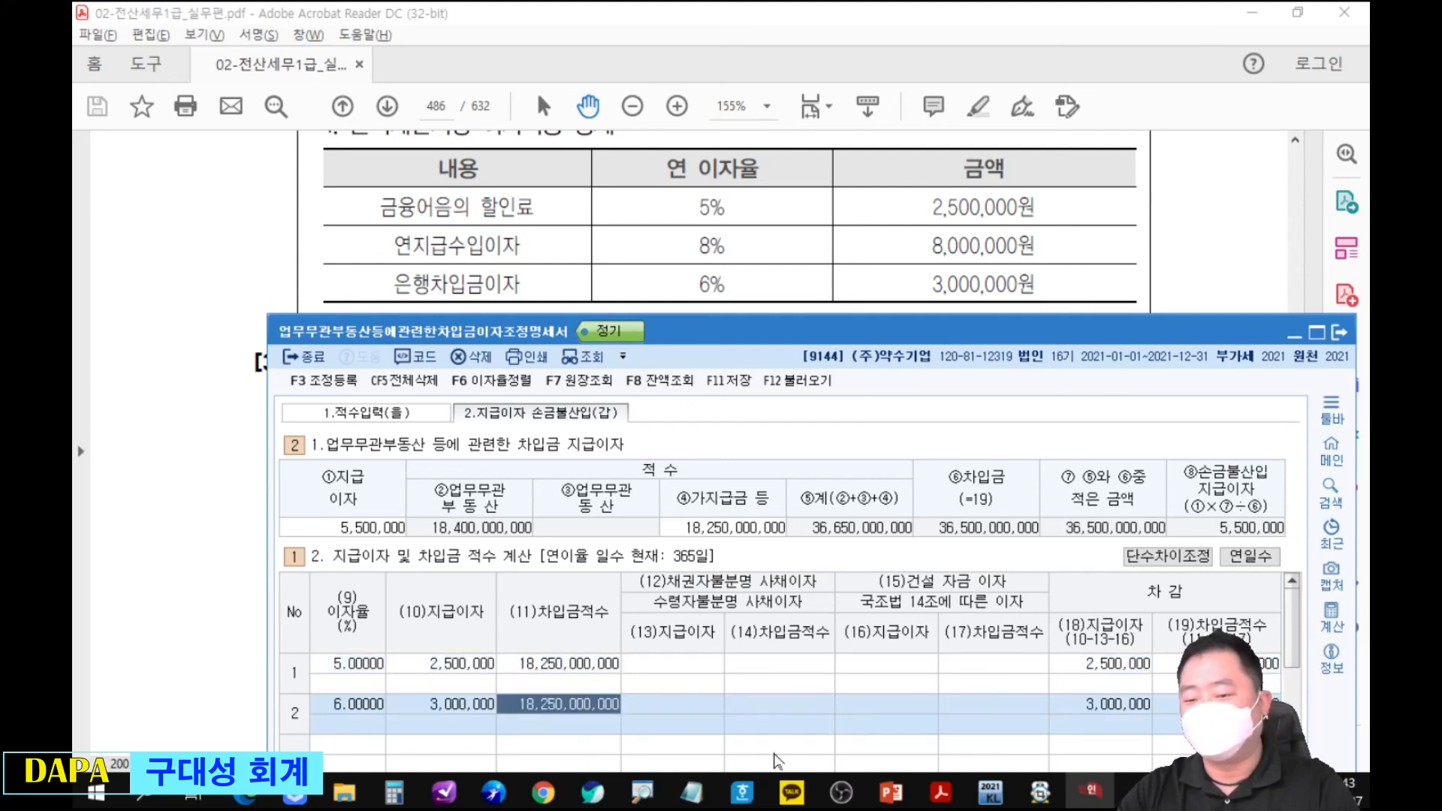
drag(1163, 443, 1172, 451)
key(Escape)
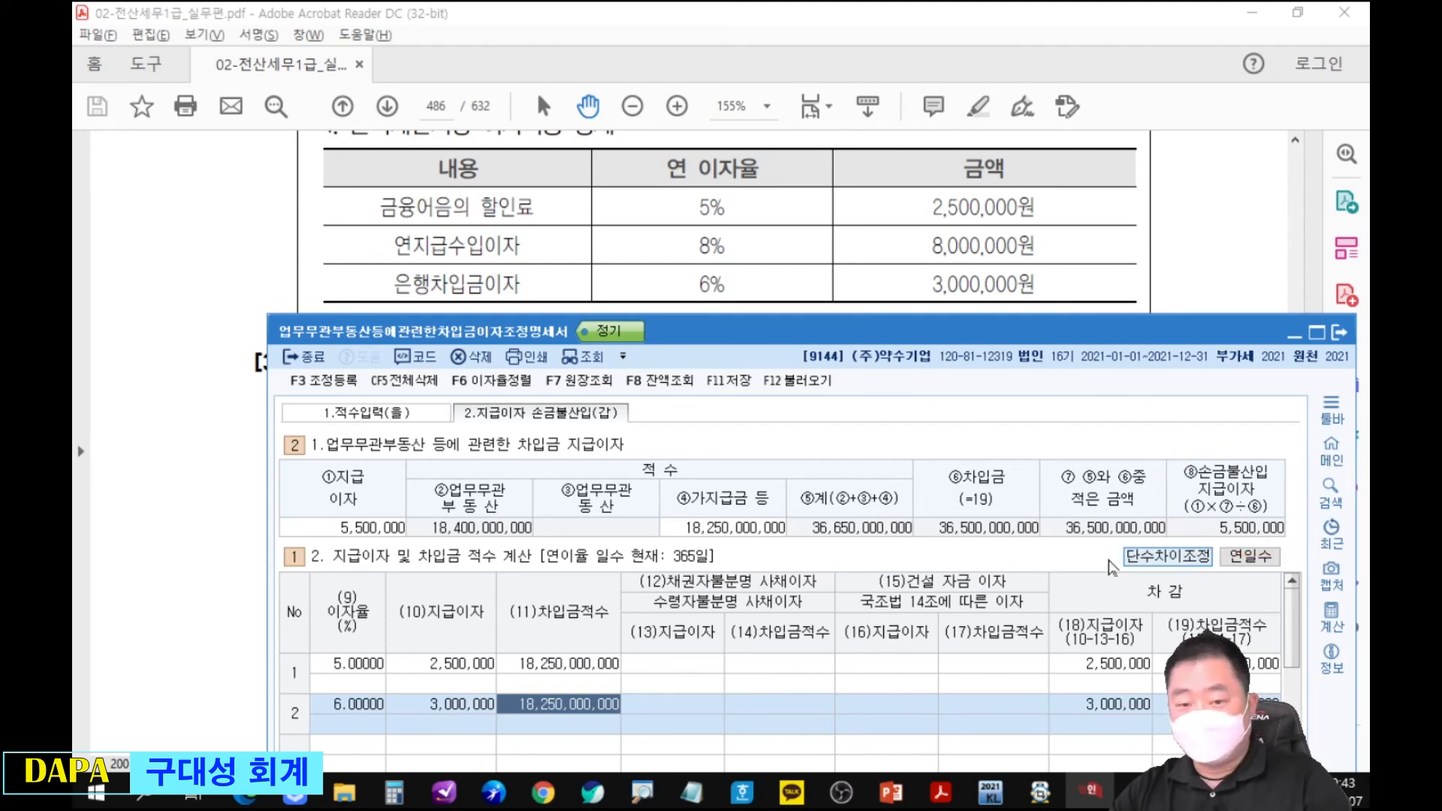
Register 업무무관자산지급이자 5,500,000 in 조정 등록 under 익금산입 및 손금불산입 with 소득처분 기타사외유출, and close the dialog.
key(F3)
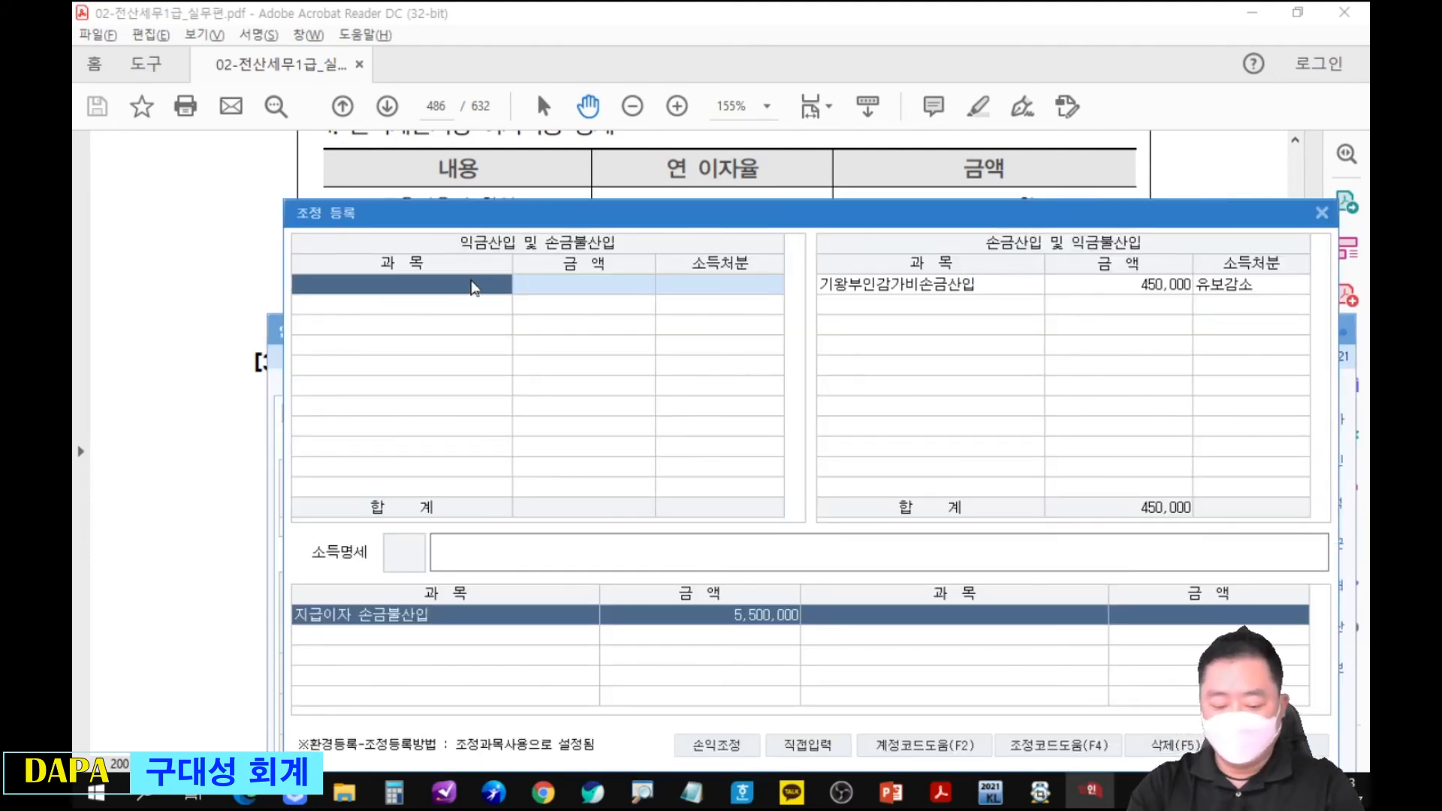
text(업무무)
key(Return)
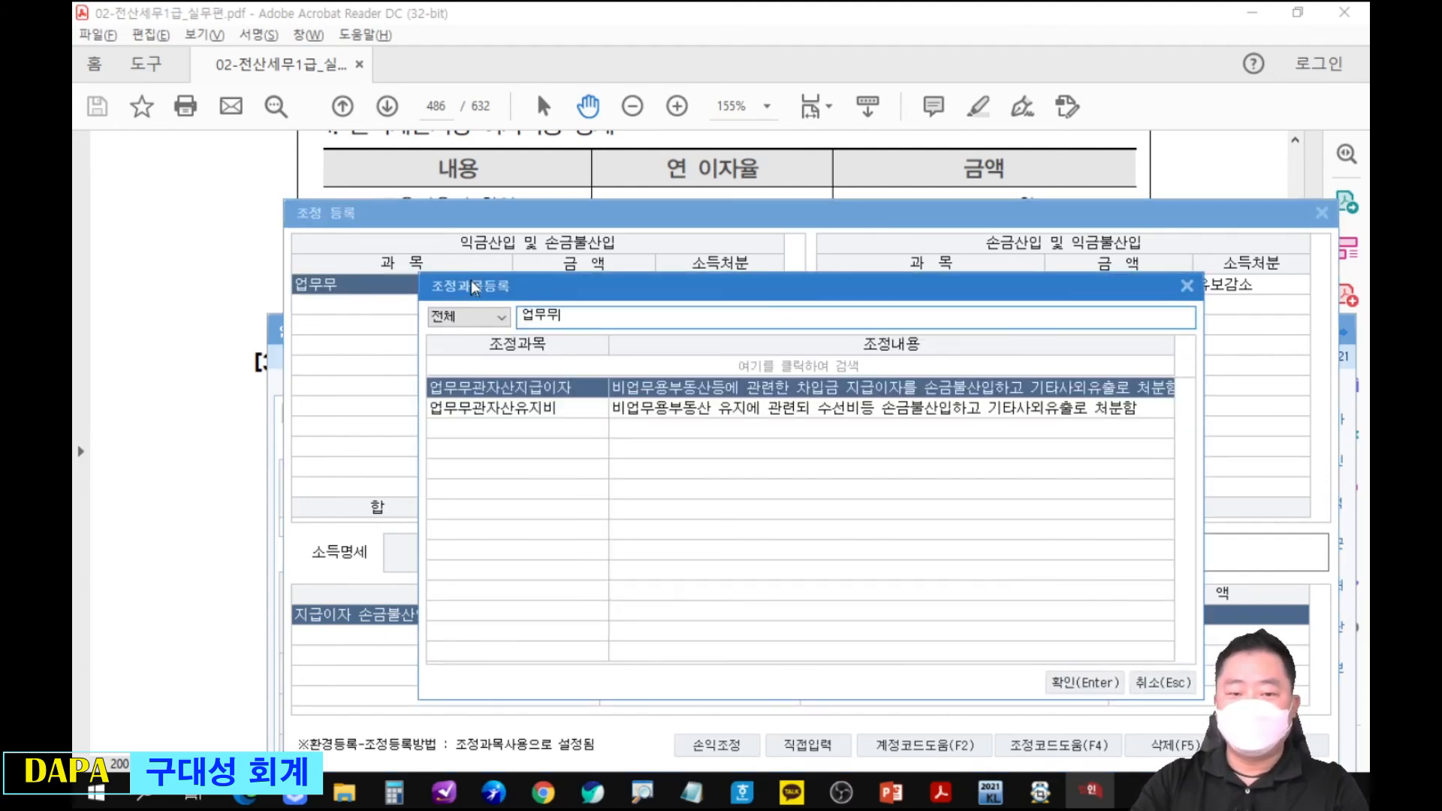
key(Return)
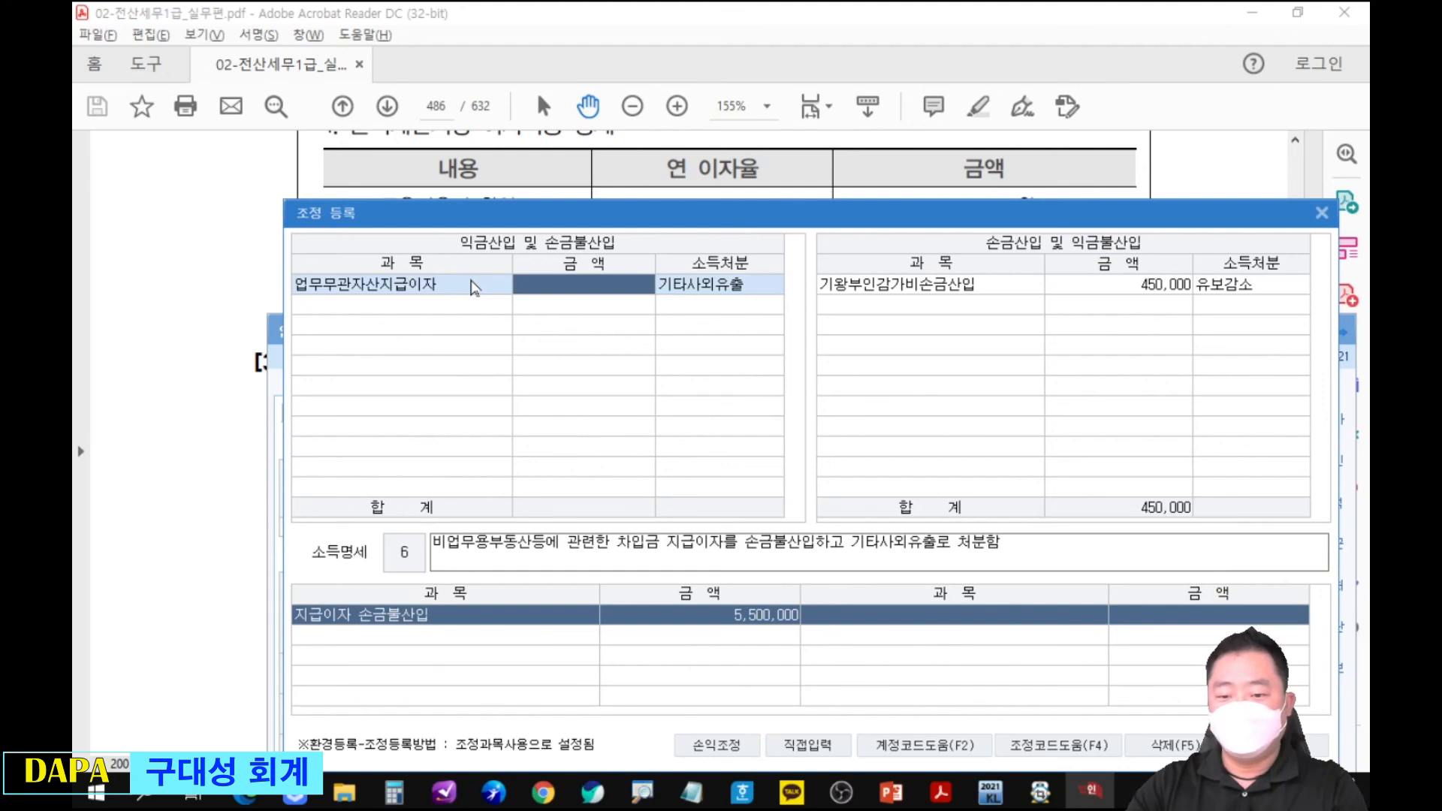
text(5500000)
key(Return)
key(Return)
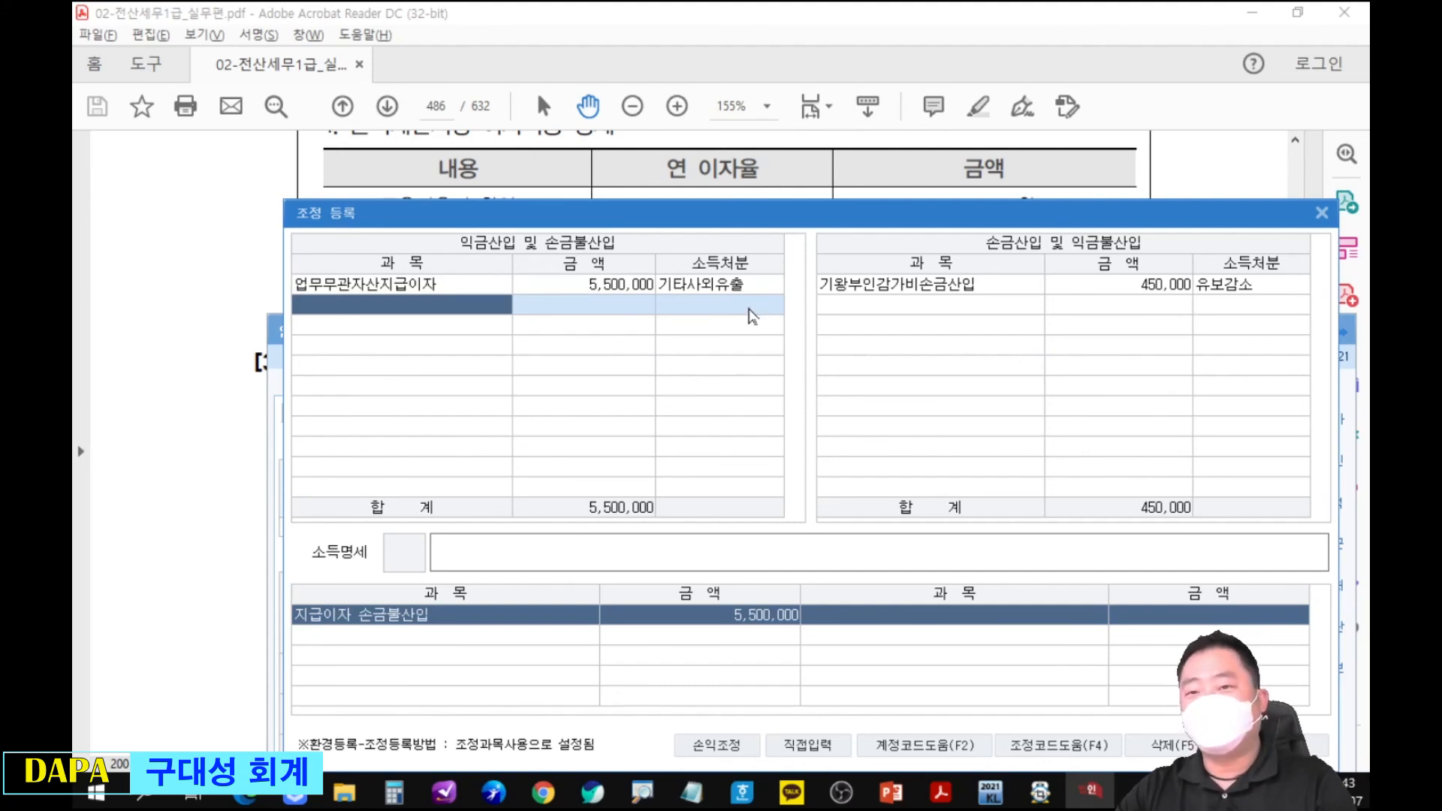
key(Escape)
drag(751, 330, 796, 353)
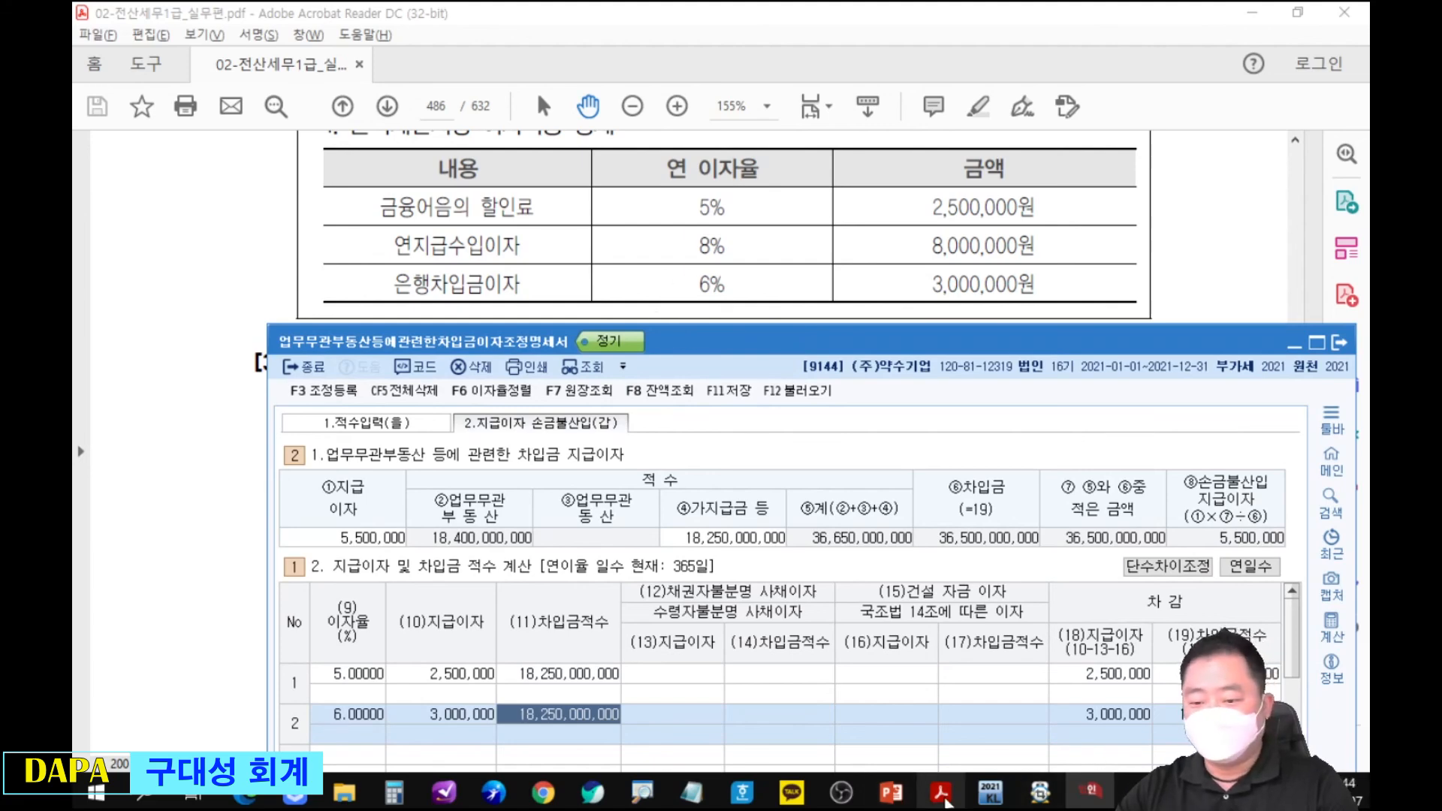
click(893, 795)
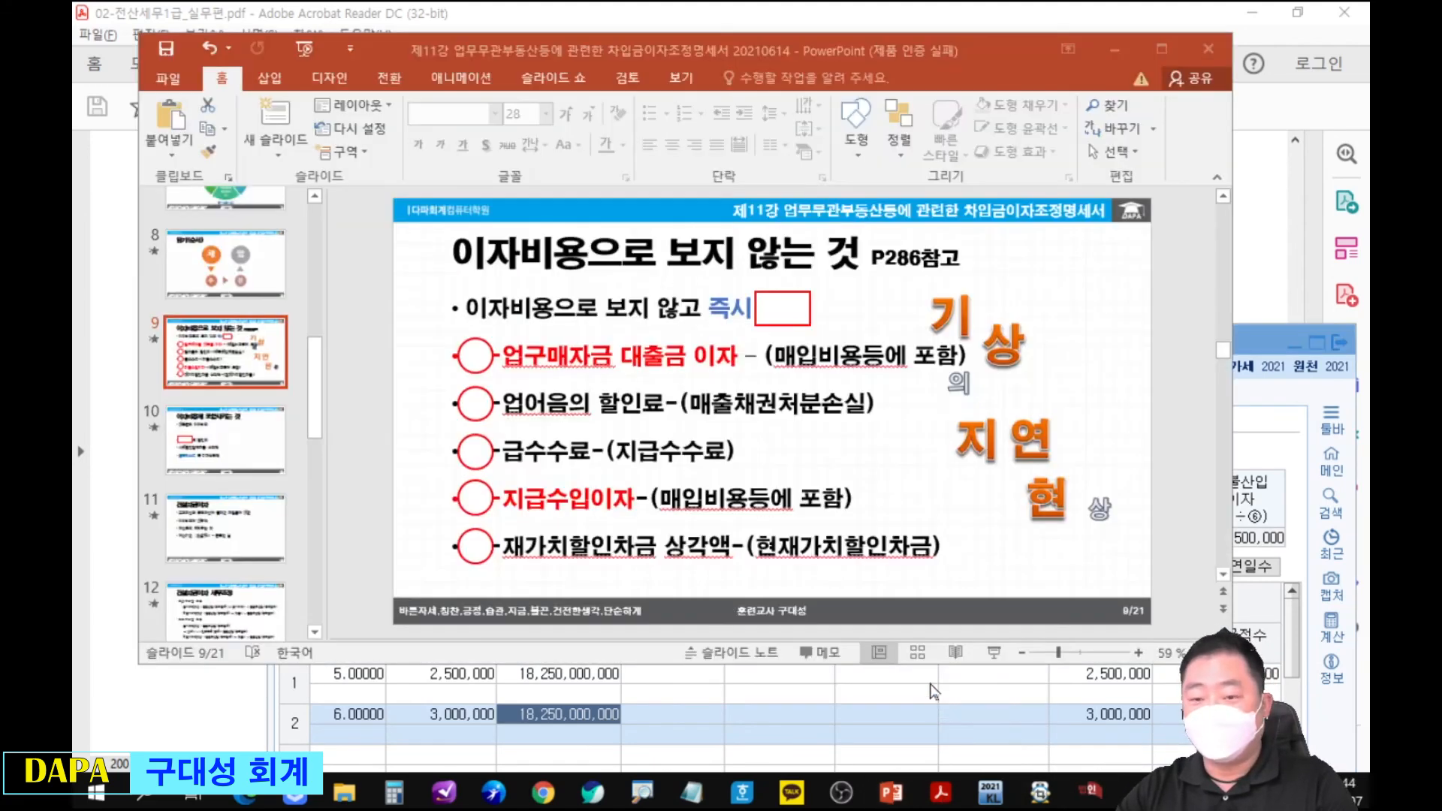
drag(318, 389, 282, 576)
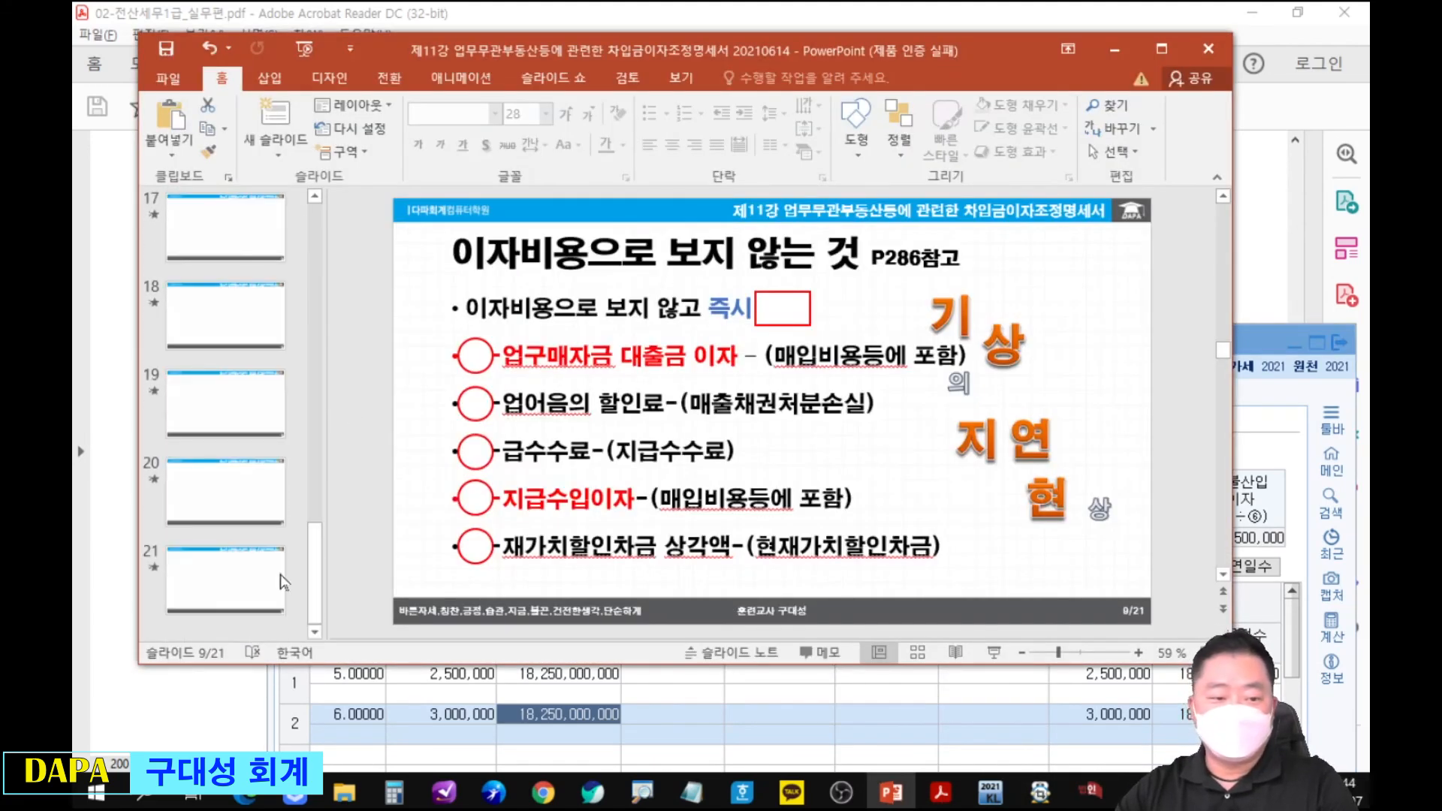
click(268, 492)
key(ctrl+2)
mouse_move(750, 330)
mouse_down()
mouse_move(969, 397)
mouse_move(996, 384)
mouse_up()
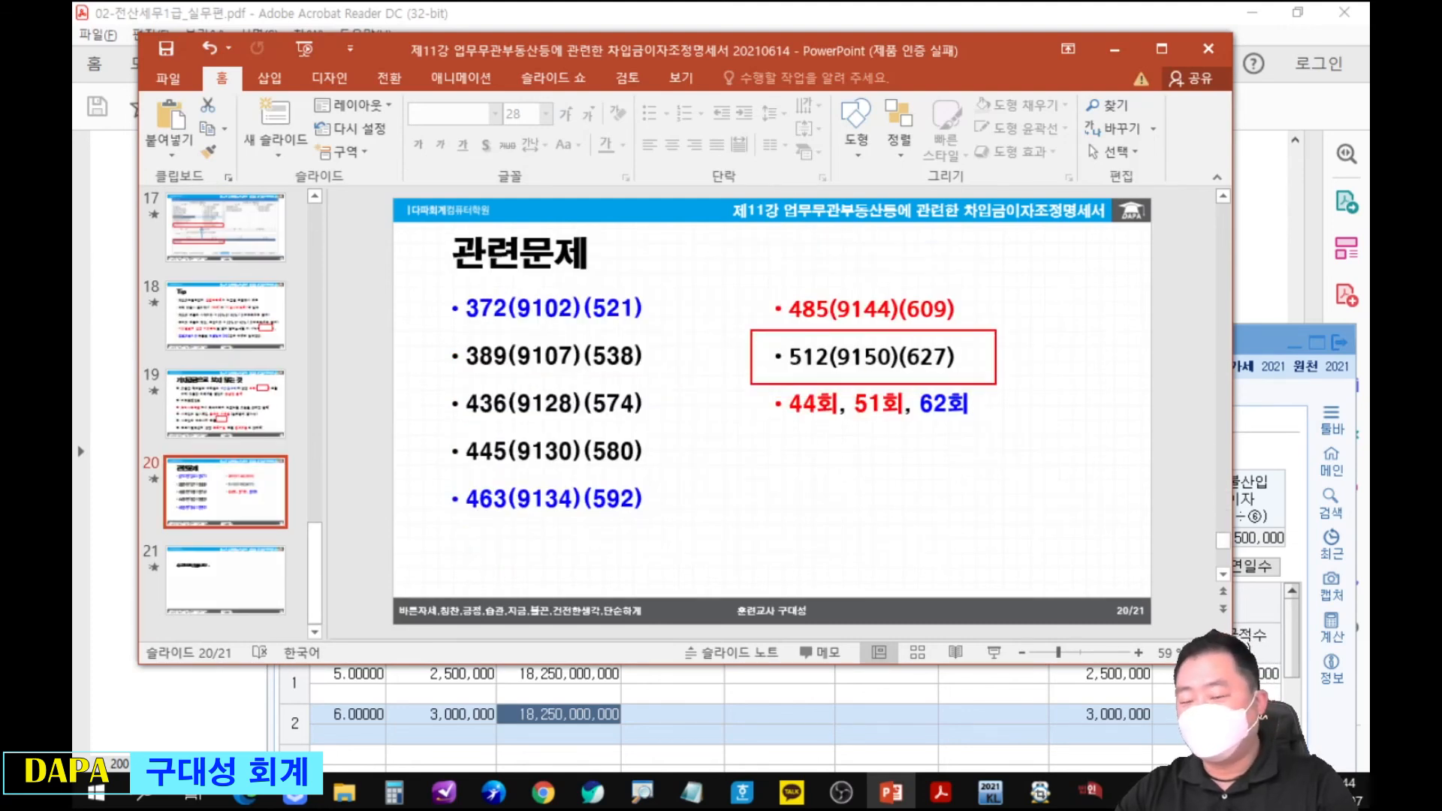
drag(951, 288, 1050, 218)
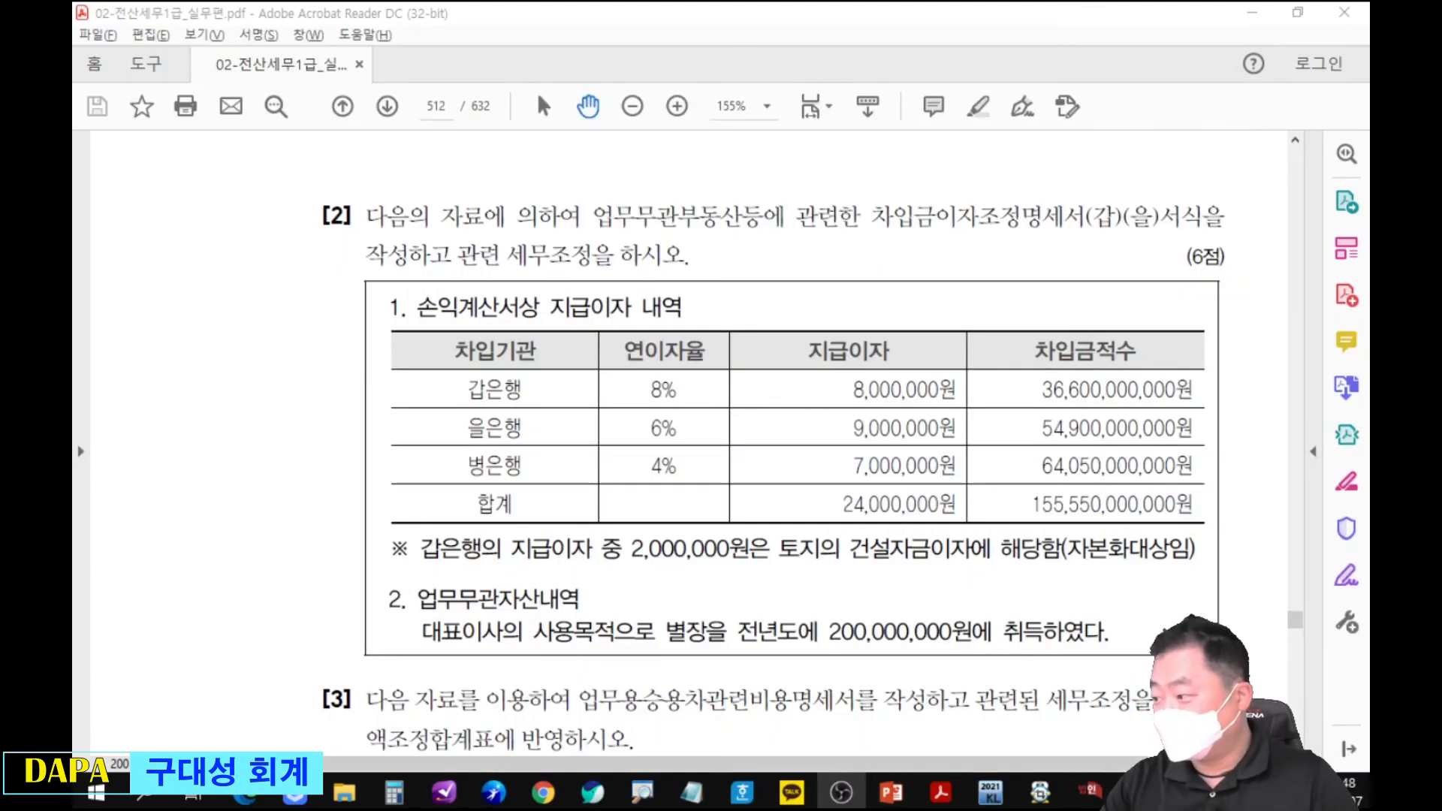
Mark the page number 512, 갑은행 and its 지급이자 in the exercise PDF, and clear the markings.
drag(403, 82, 444, 74)
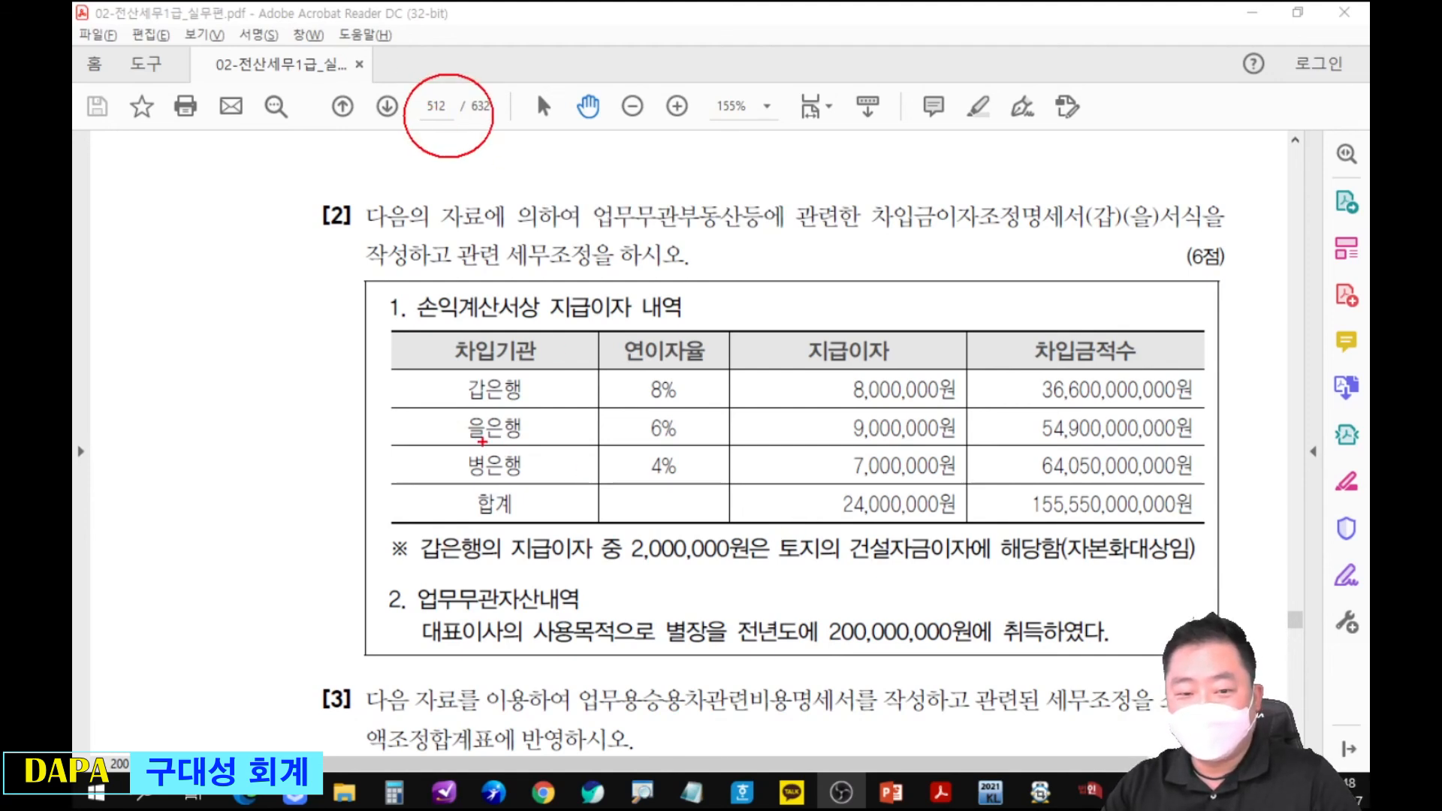
mouse_move(456, 367)
mouse_down()
mouse_move(443, 376)
mouse_move(548, 391)
mouse_move(511, 365)
mouse_up()
mouse_move(838, 372)
mouse_down()
mouse_move(833, 383)
mouse_move(909, 370)
mouse_up()
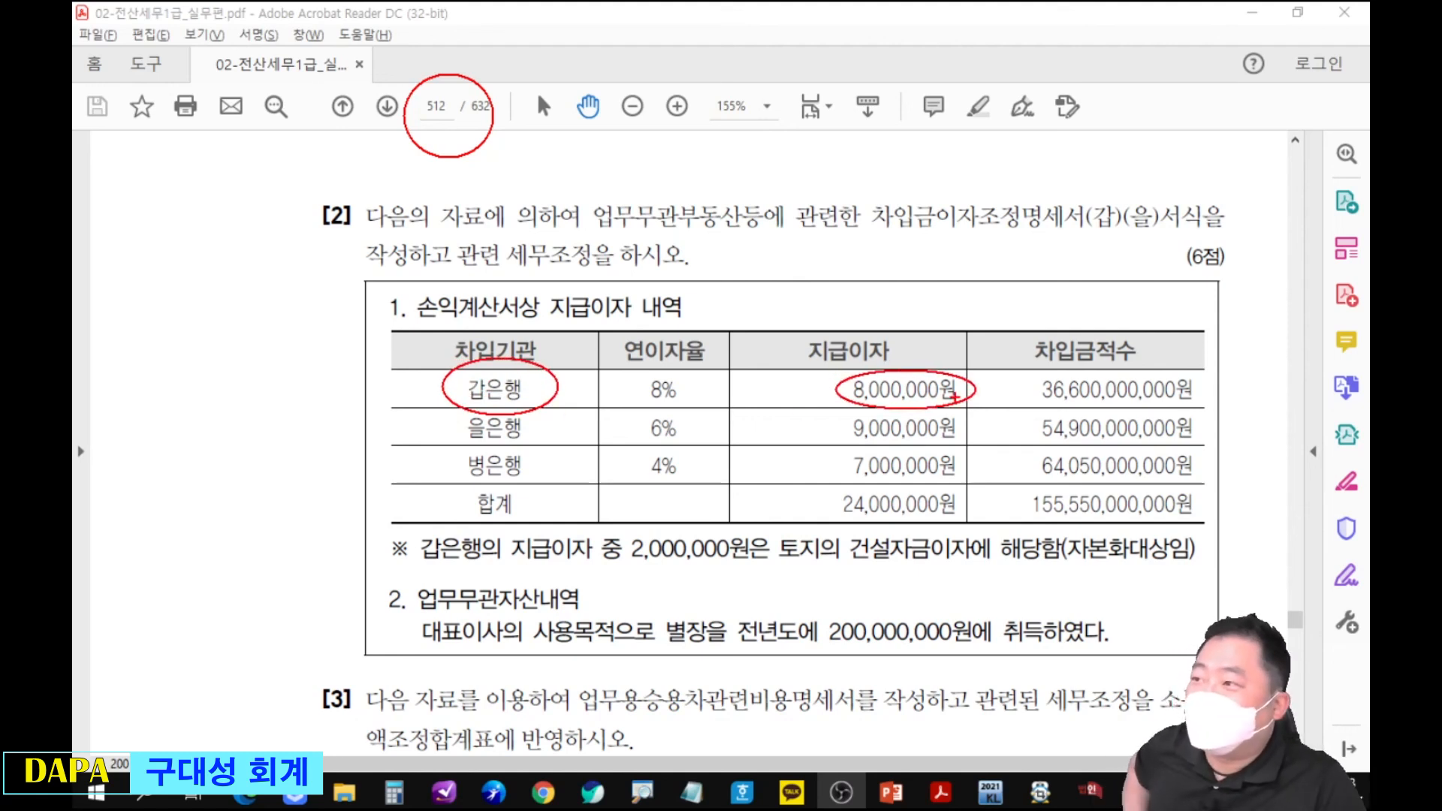
key(Escape)
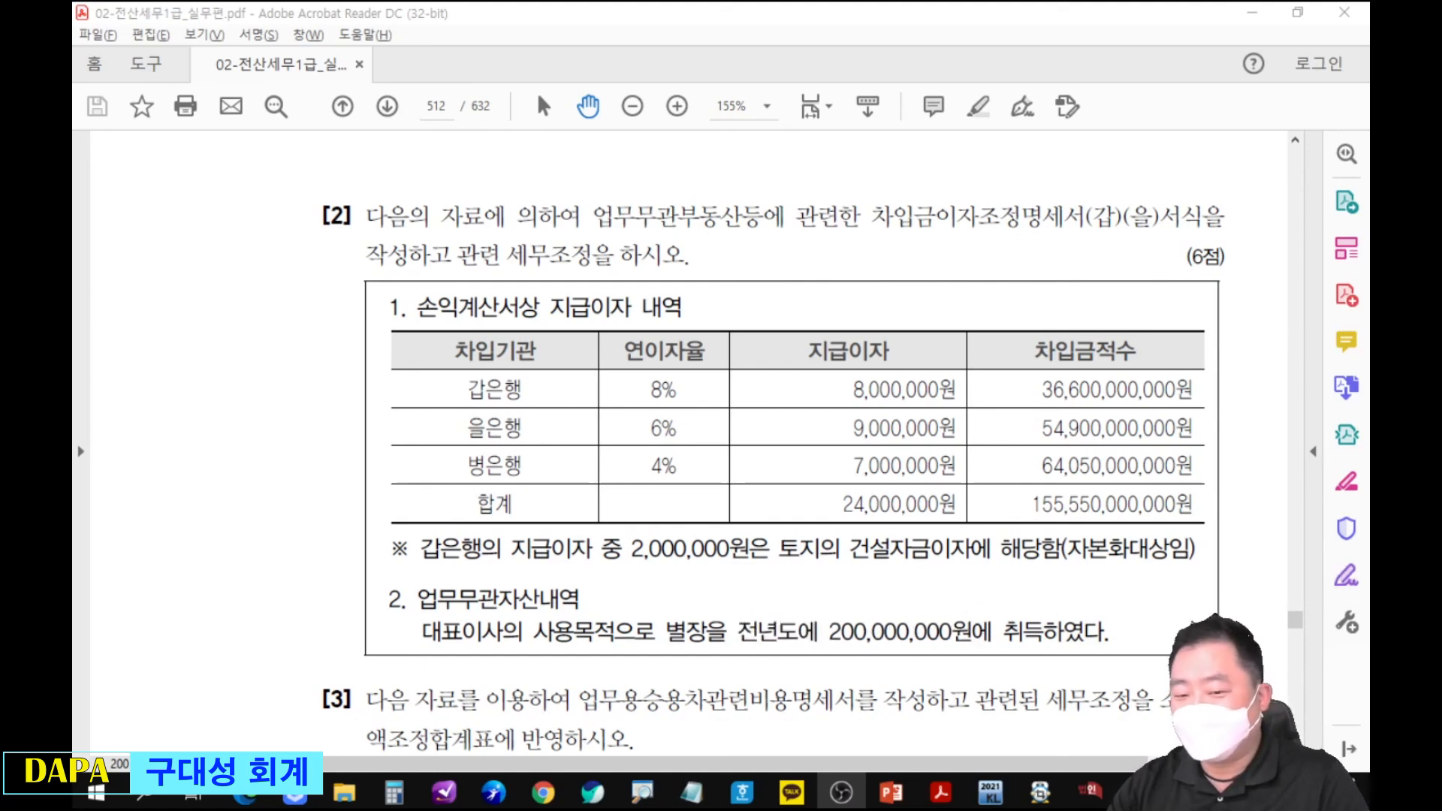
Switch to company 9150's 명세서 and enter the villa under 업무무관부동산 as a 1월 1일 전기이월 row with 차변 200,000,000.
click(1089, 791)
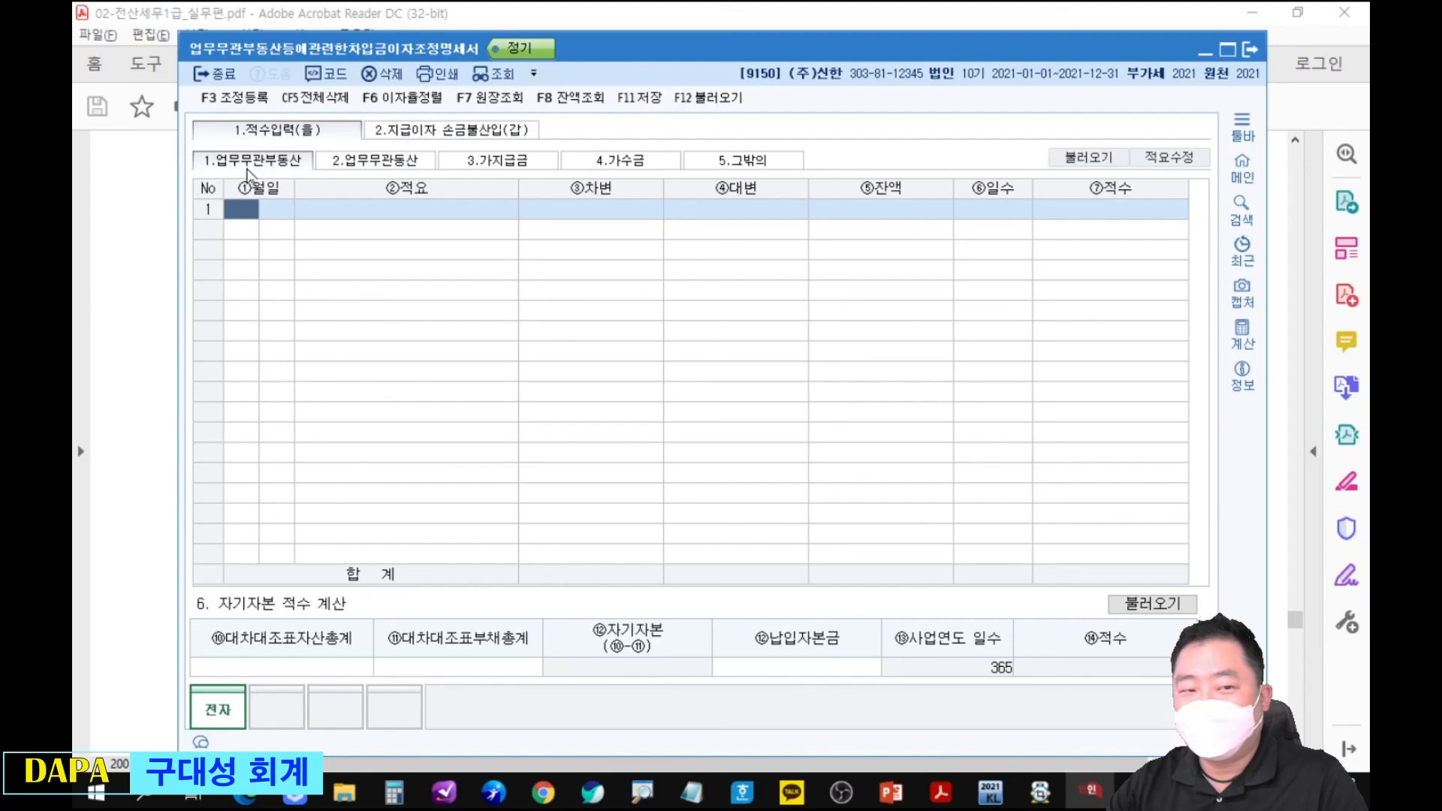
text(1)
key(Return)
text(1)
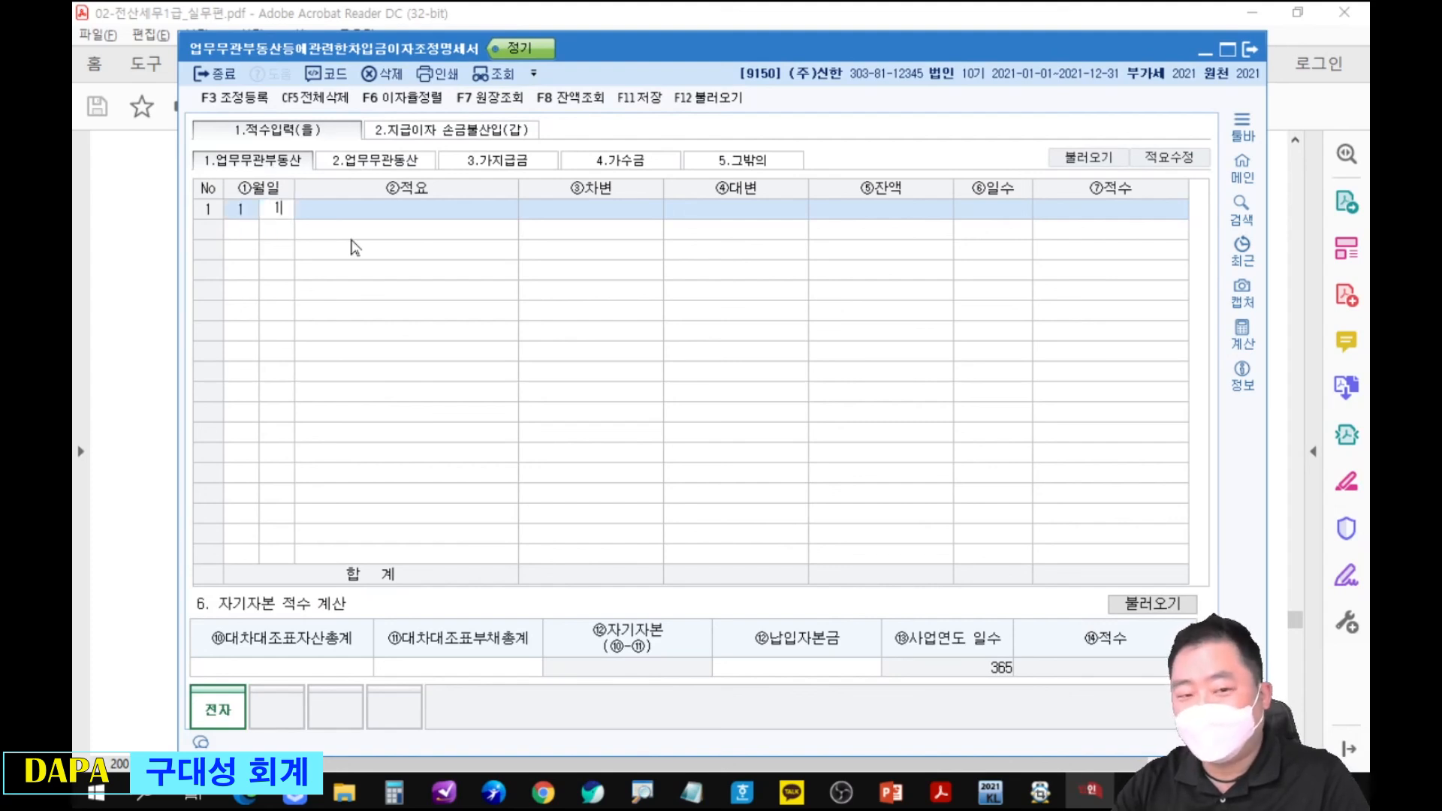
key(Return)
key(Return)
text(200000000)
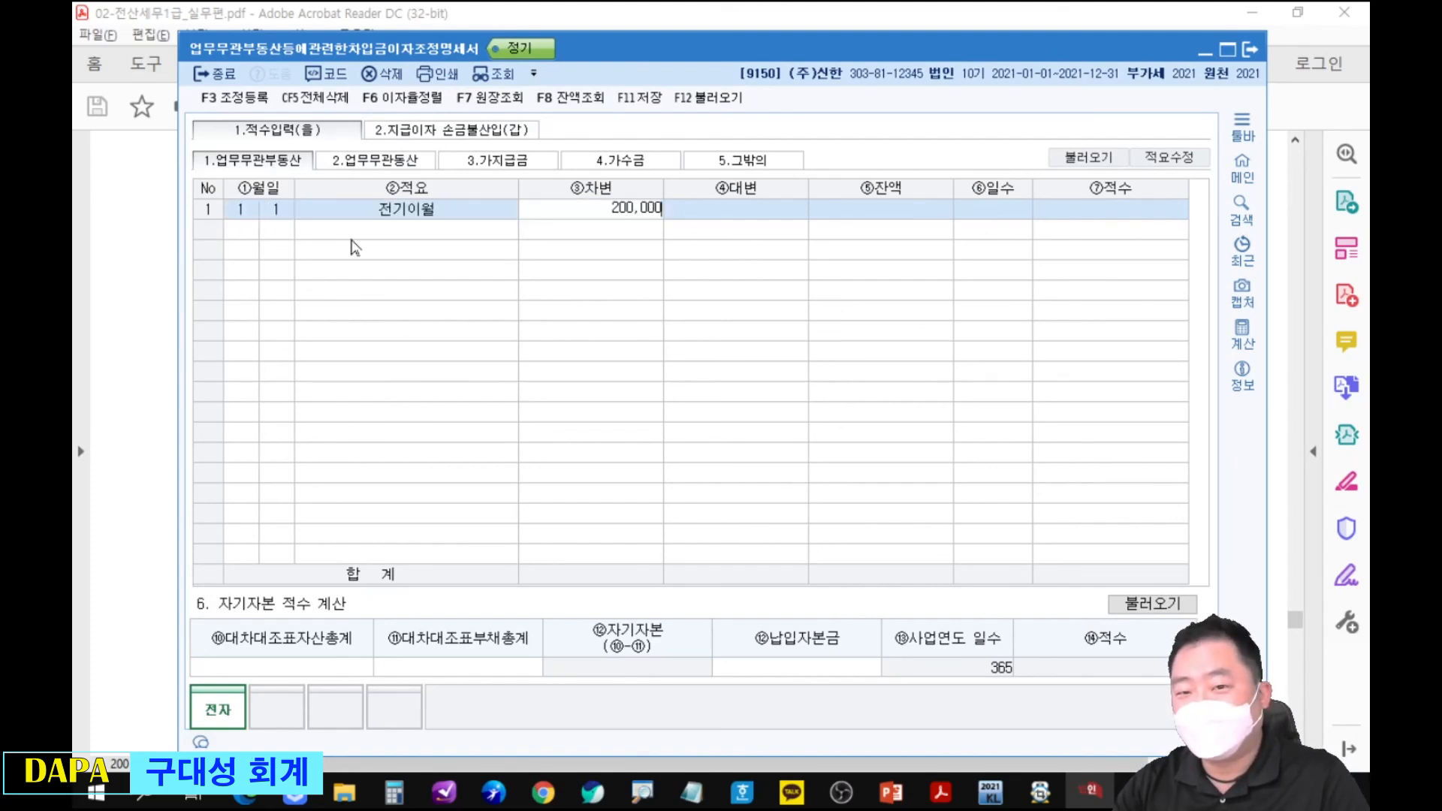
key(Return)
key(Return)
Show 지급이자 손금불산입(갑) and place the form window below the exercise's 지급이자 table in the PDF.
drag(665, 49, 687, 676)
drag(928, 671, 945, 192)
click(556, 270)
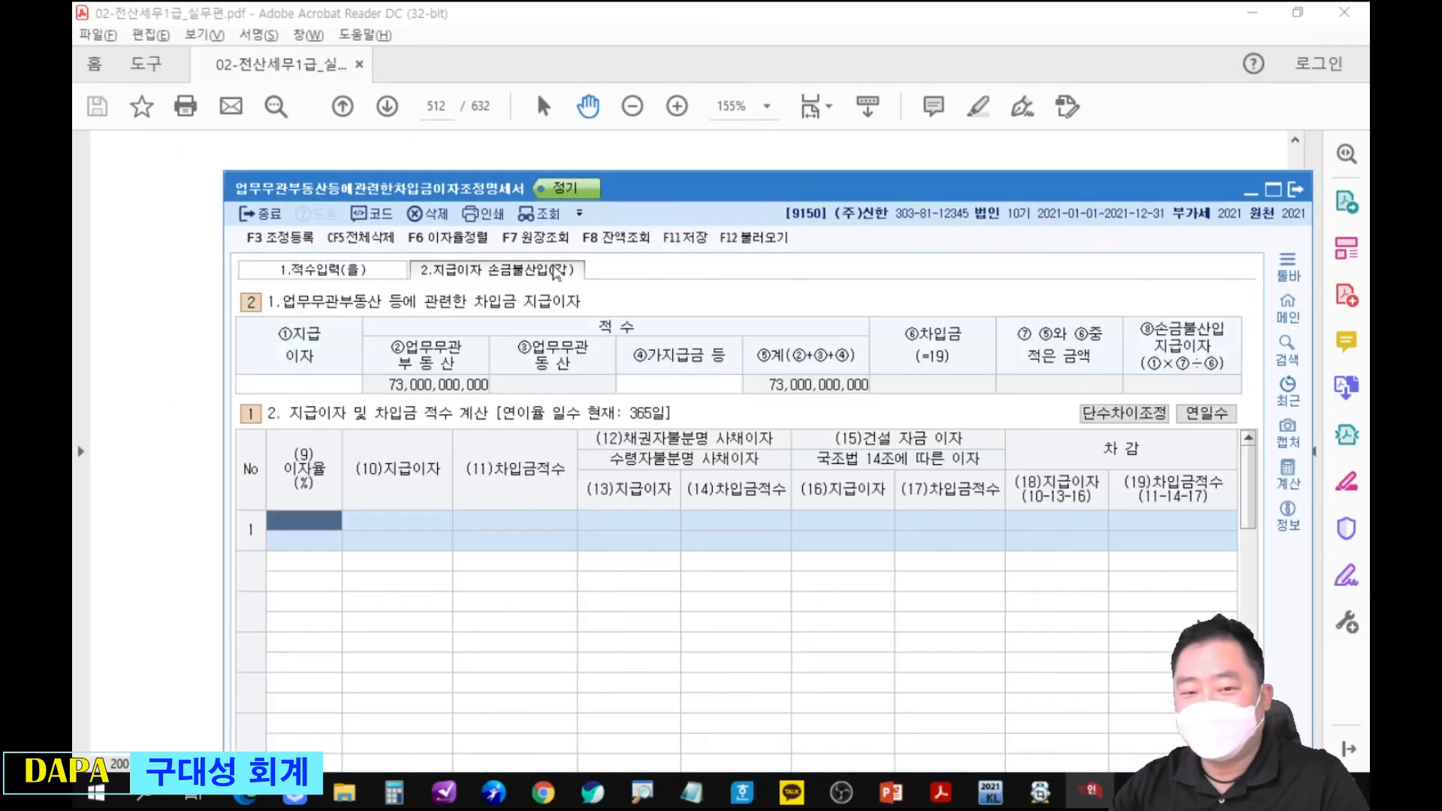
click(754, 139)
scroll(723, 366, down, 1)
key(alt+Tab)
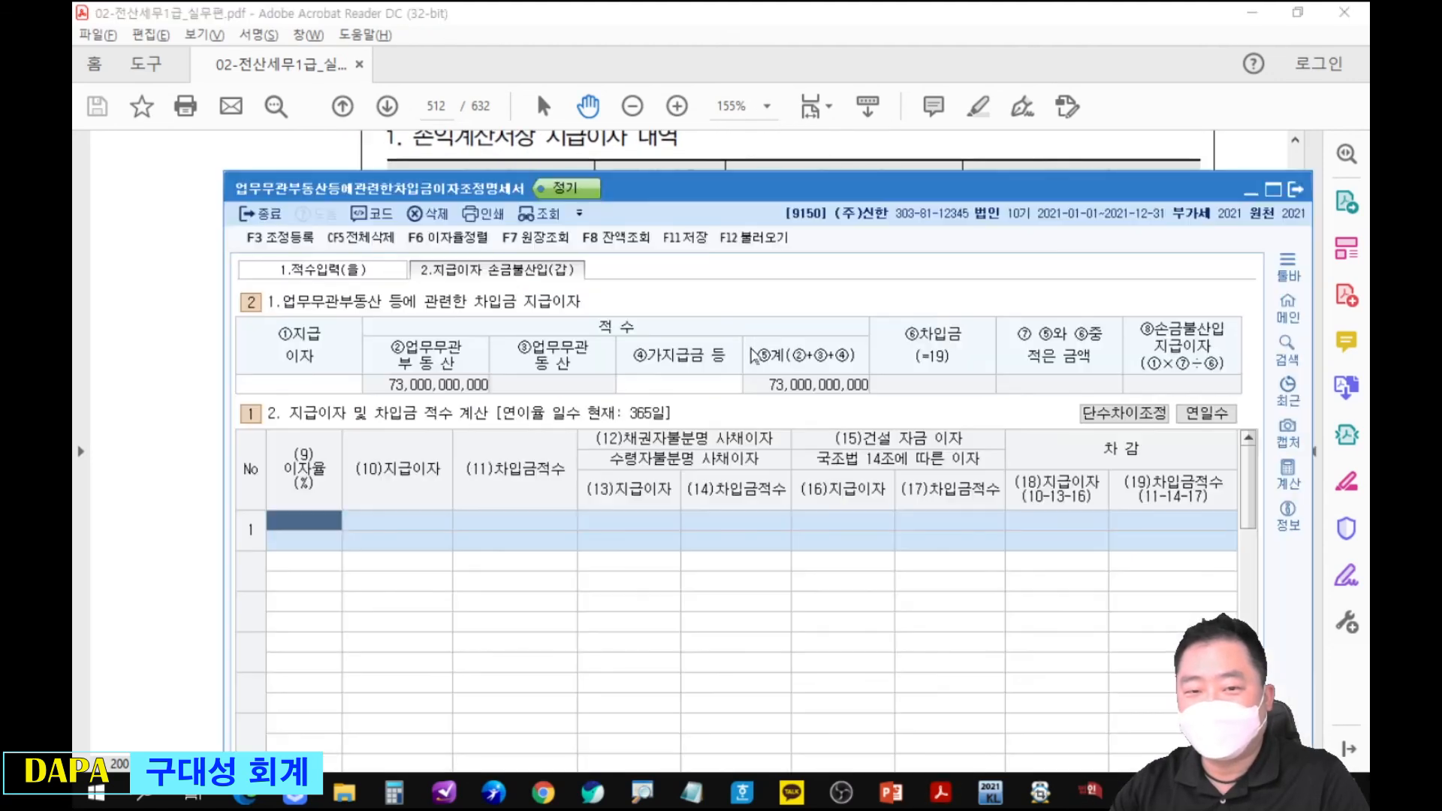
drag(811, 193, 824, 344)
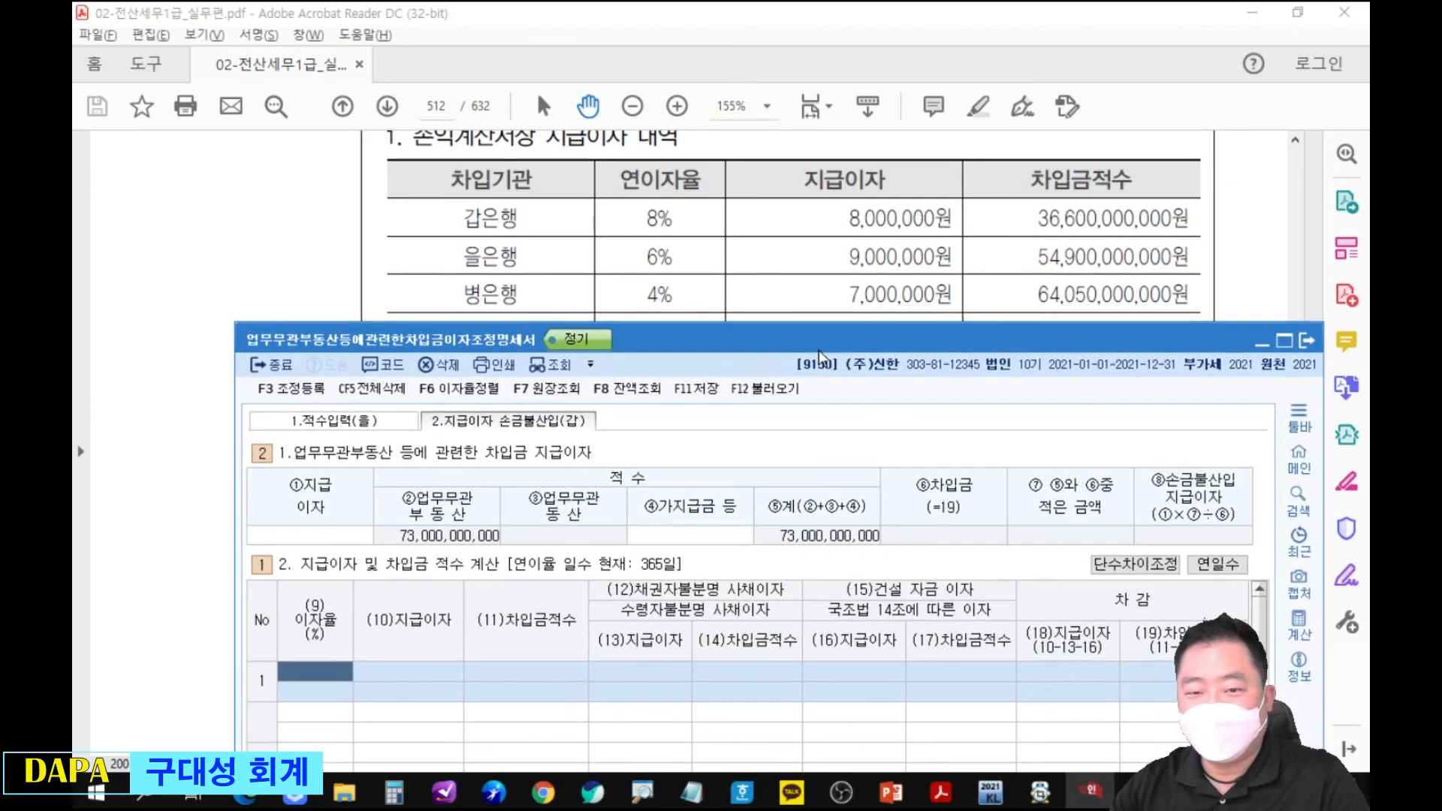
Enter 갑은행 as the first interest row with 이자율 8%, 지급이자 8,000,000 and 건설자금이자 2,000,000.
text(8)
key(Return)
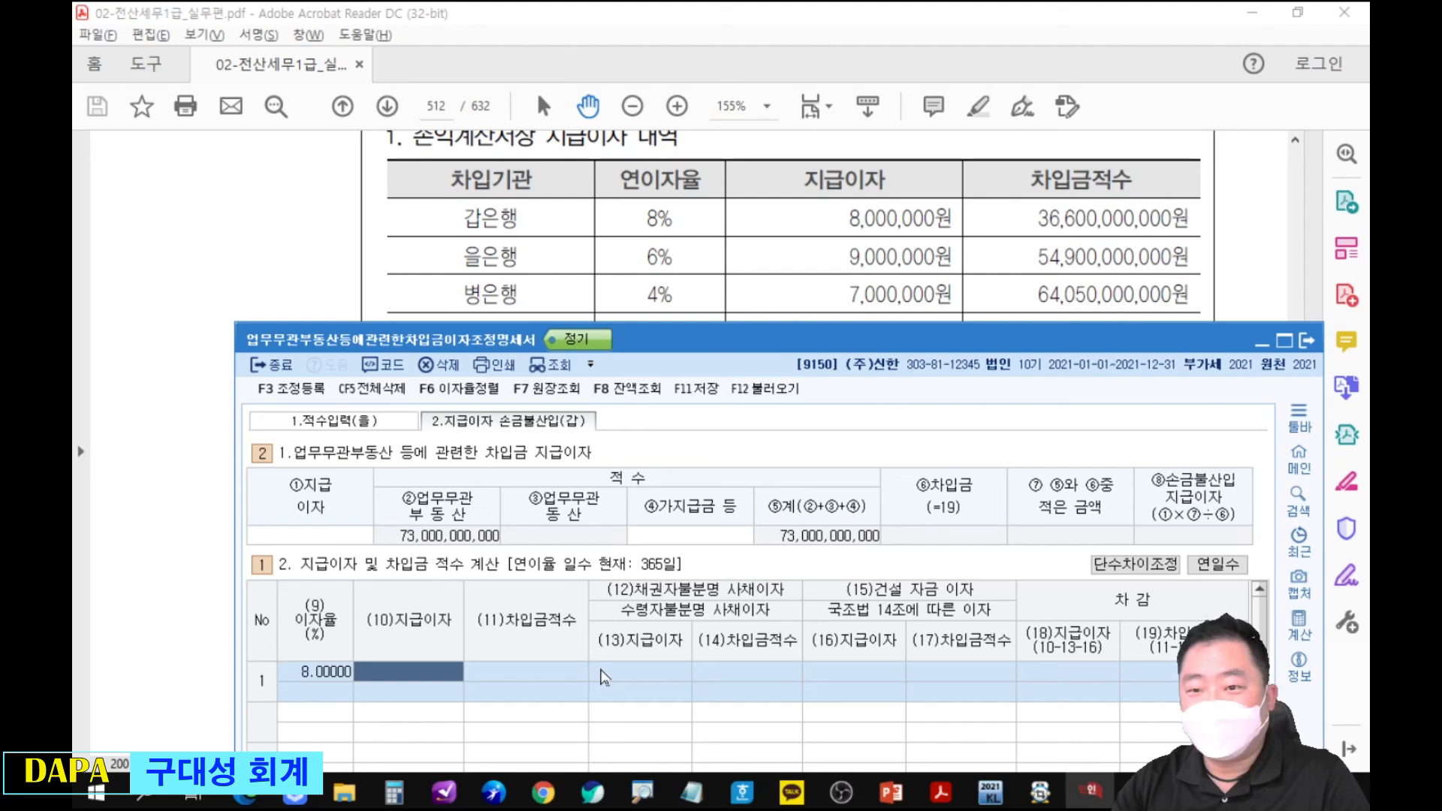
text(8000000)
key(Return)
key(Return)
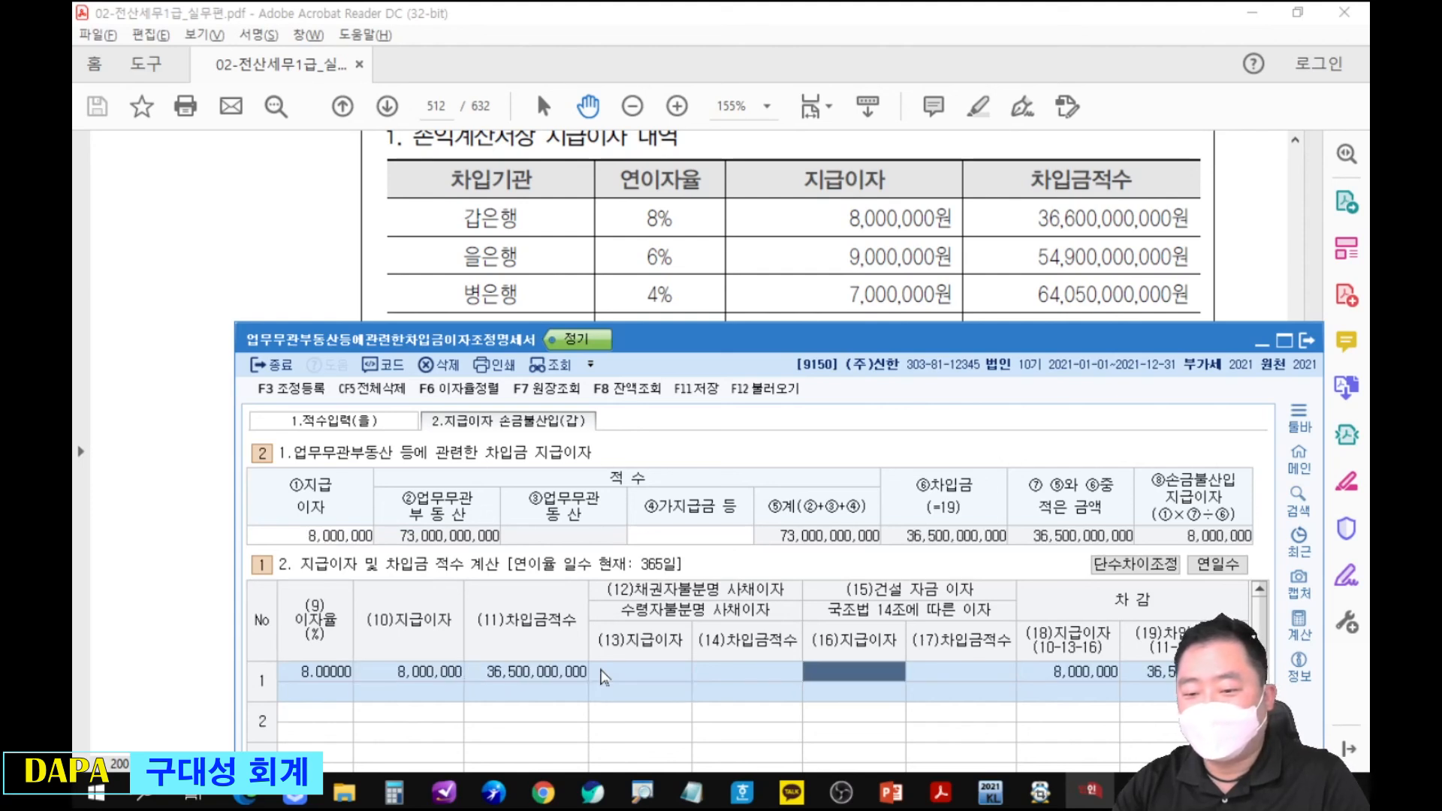
text(2000000)
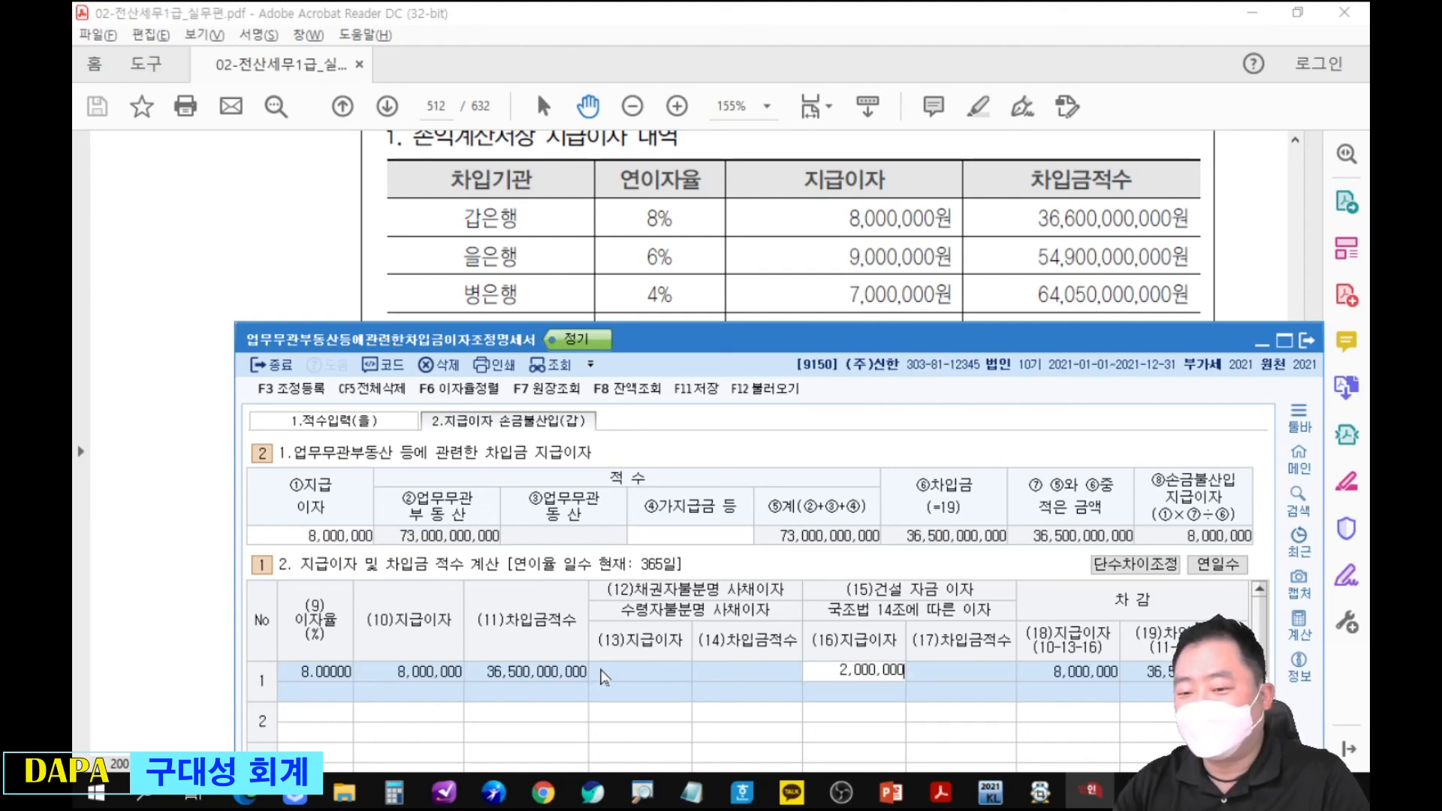
key(Return)
Enter 을은행 as the second interest row with 이자율 6% and 지급이자 9,000,000.
text(6)
key(Return)
text(9000000)
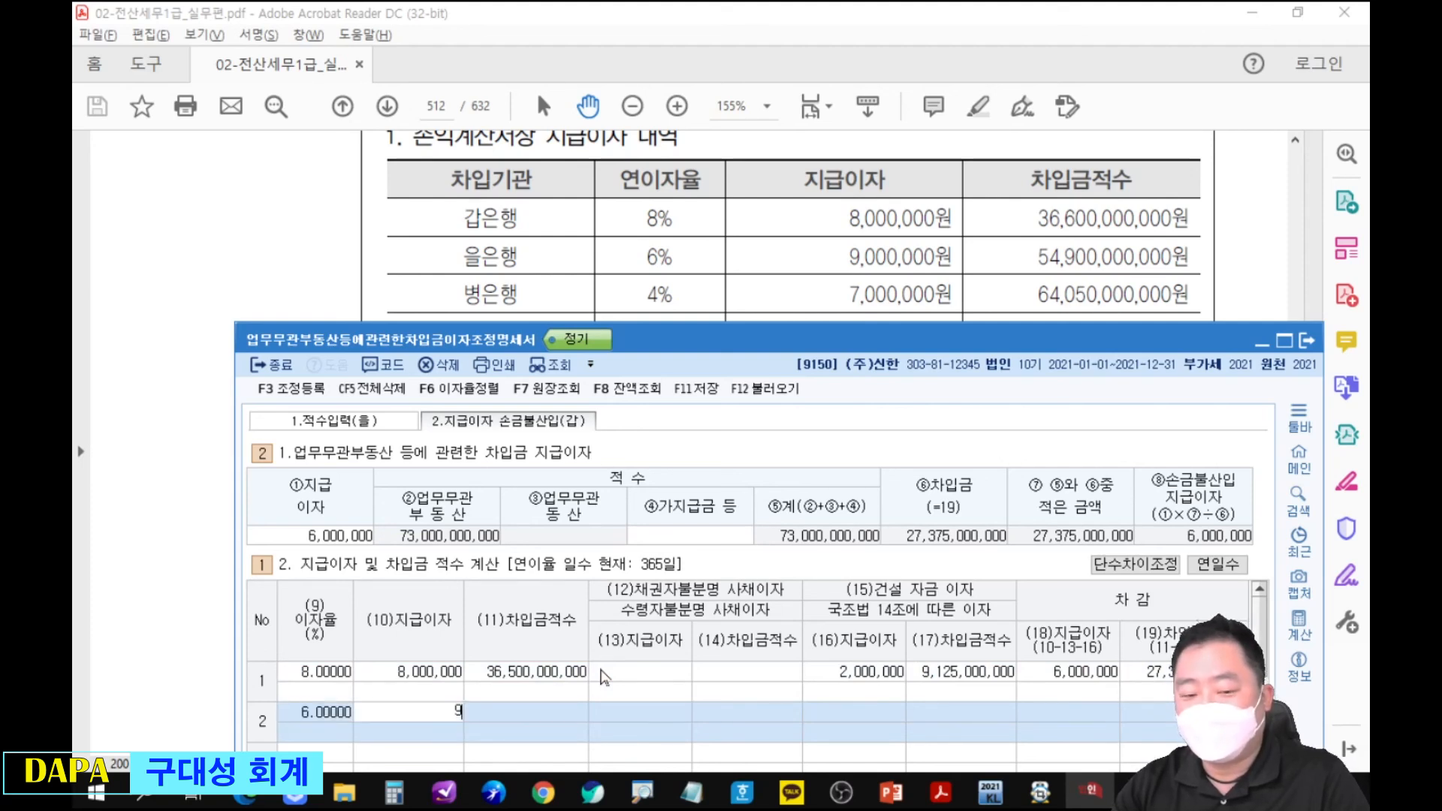
key(Return)
Enter 병은행 as the third interest row with 이자율 4% and 지급이자 7,000,000.
key(Return)
key(Return)
key(Return)
key(Return)
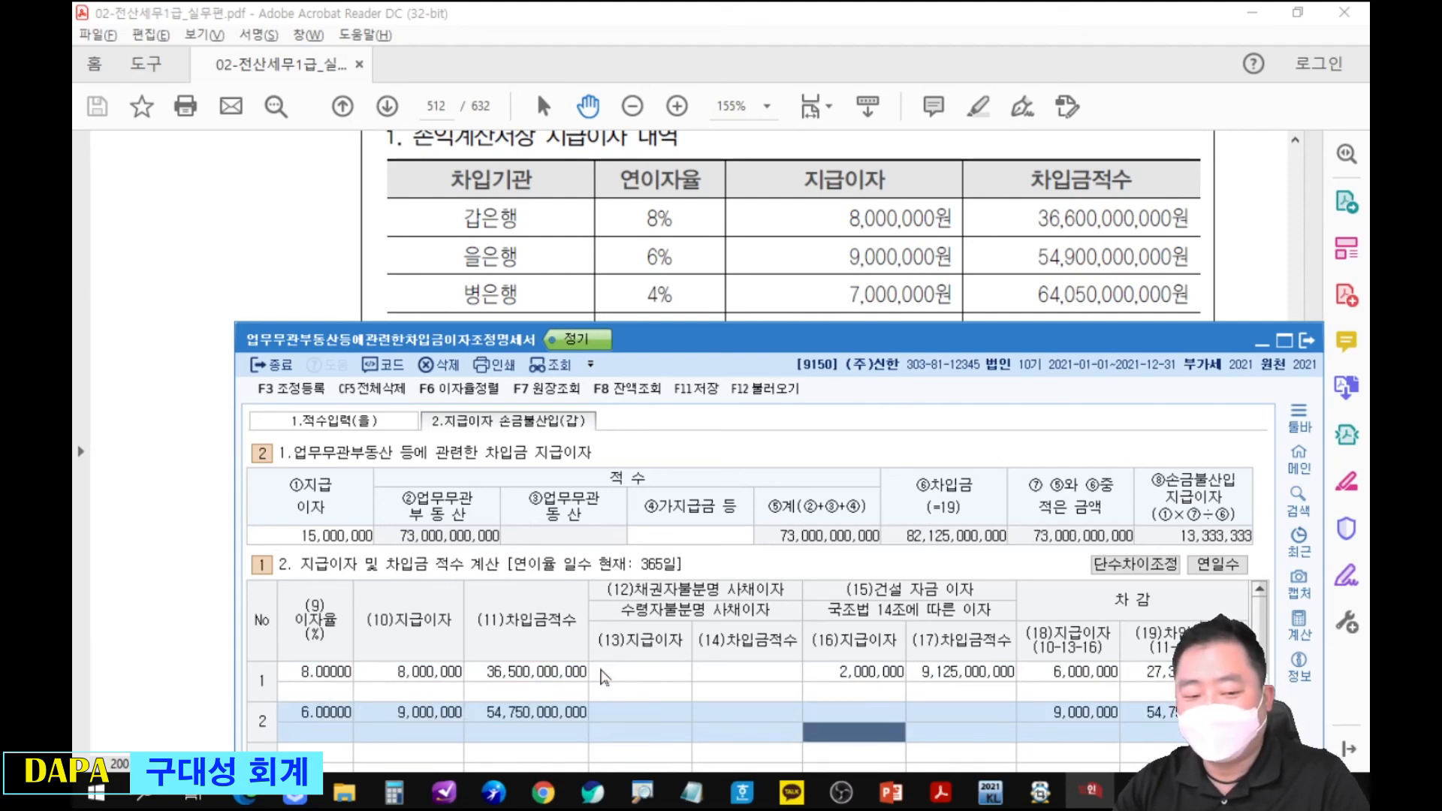
text(4)
key(Return)
text(7000000)
key(Return)
key(Return)
key(Return)
drag(756, 344, 816, 124)
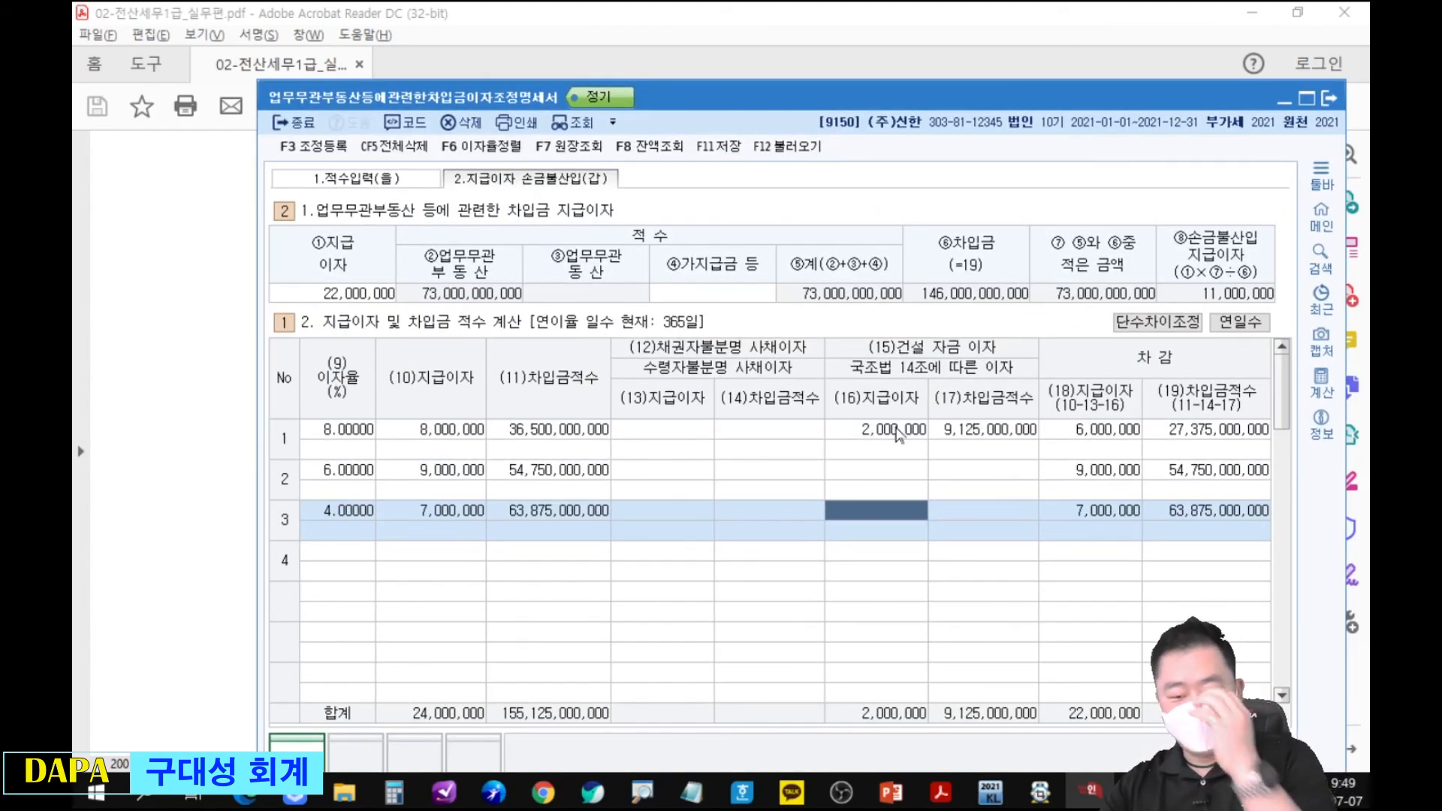
Open 조정 등록 and select the first blank row under 익금산입 및 손금불산입.
key(F3)
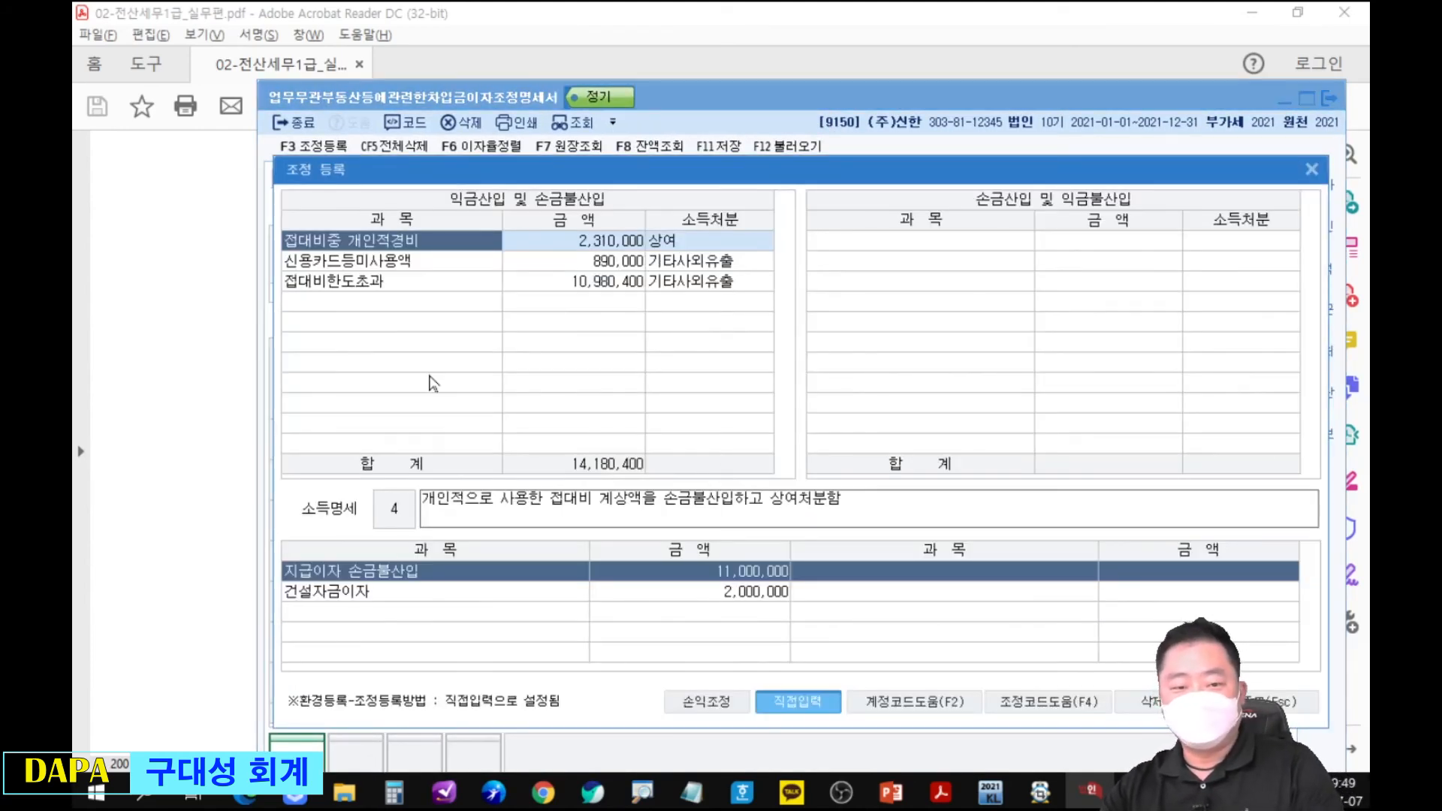
click(423, 304)
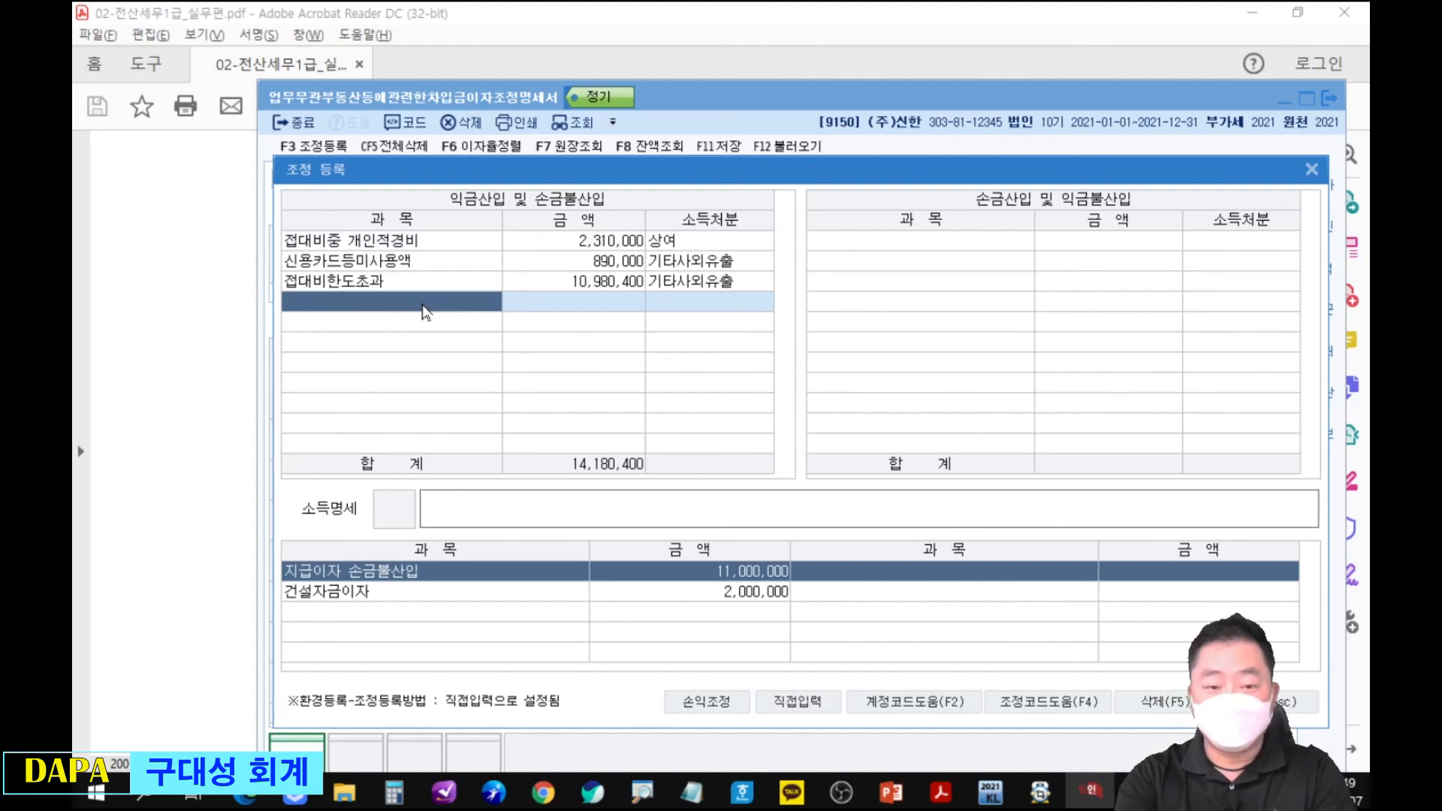
text(건설잠)
text(ㅐ)
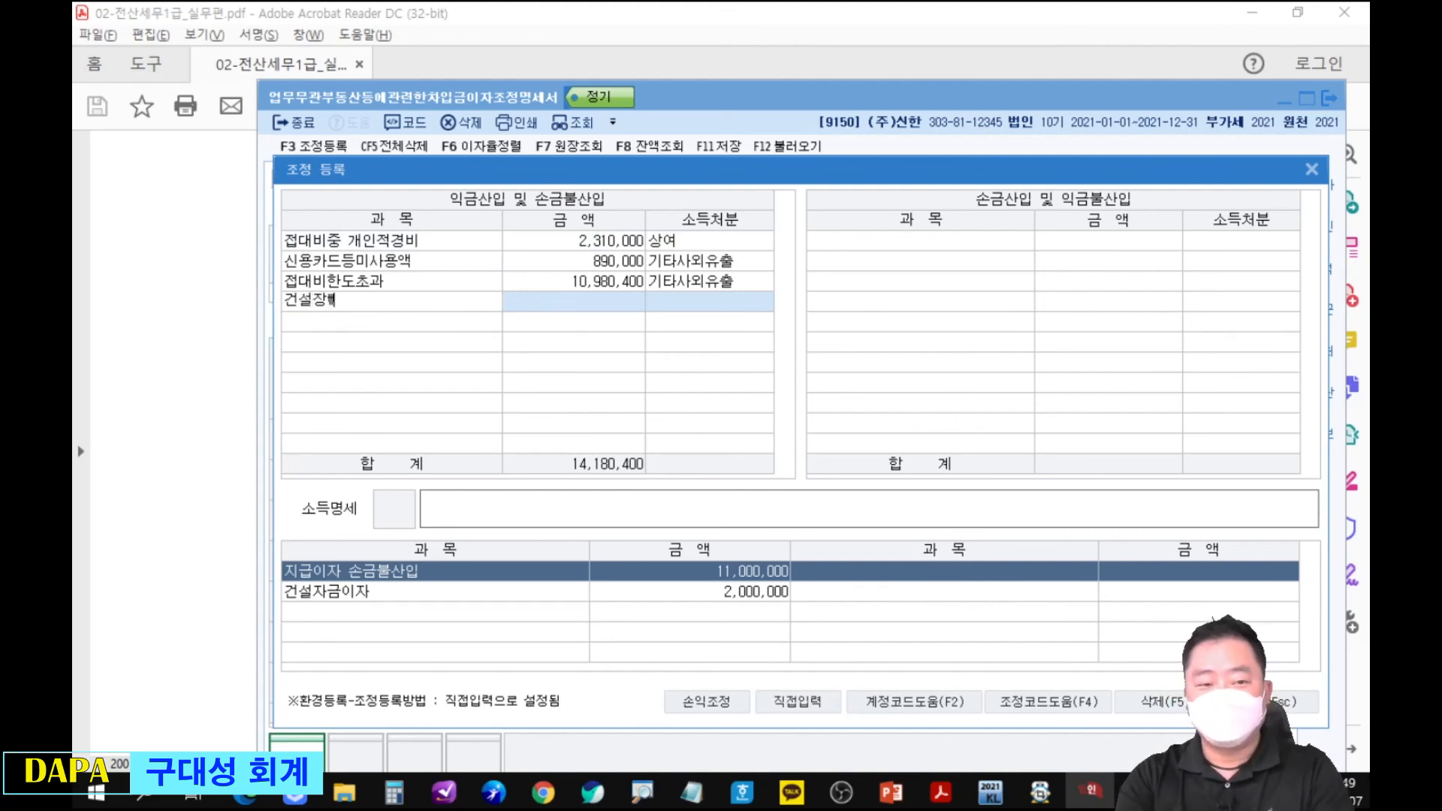
text(자금이재)
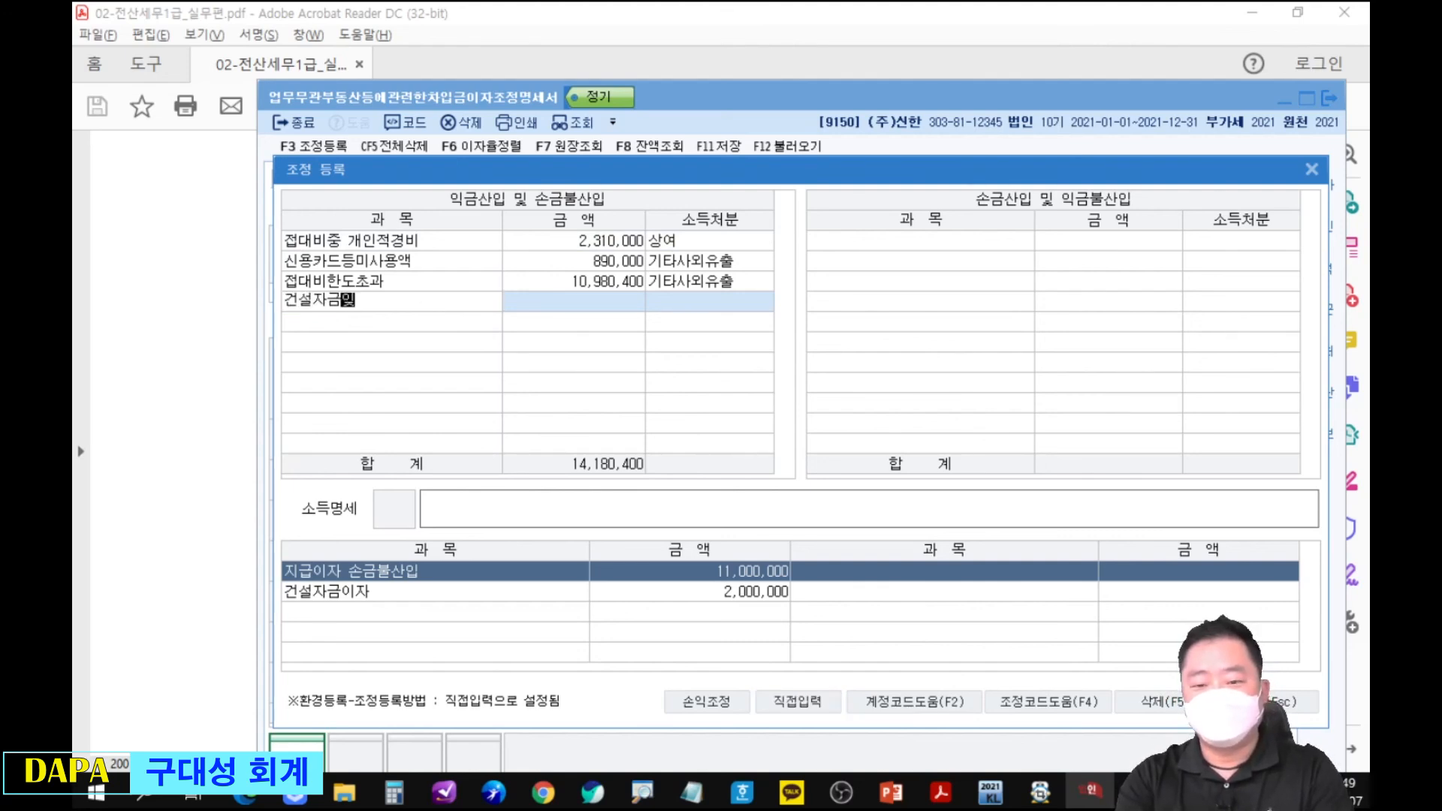
key(Return)
key(Escape)
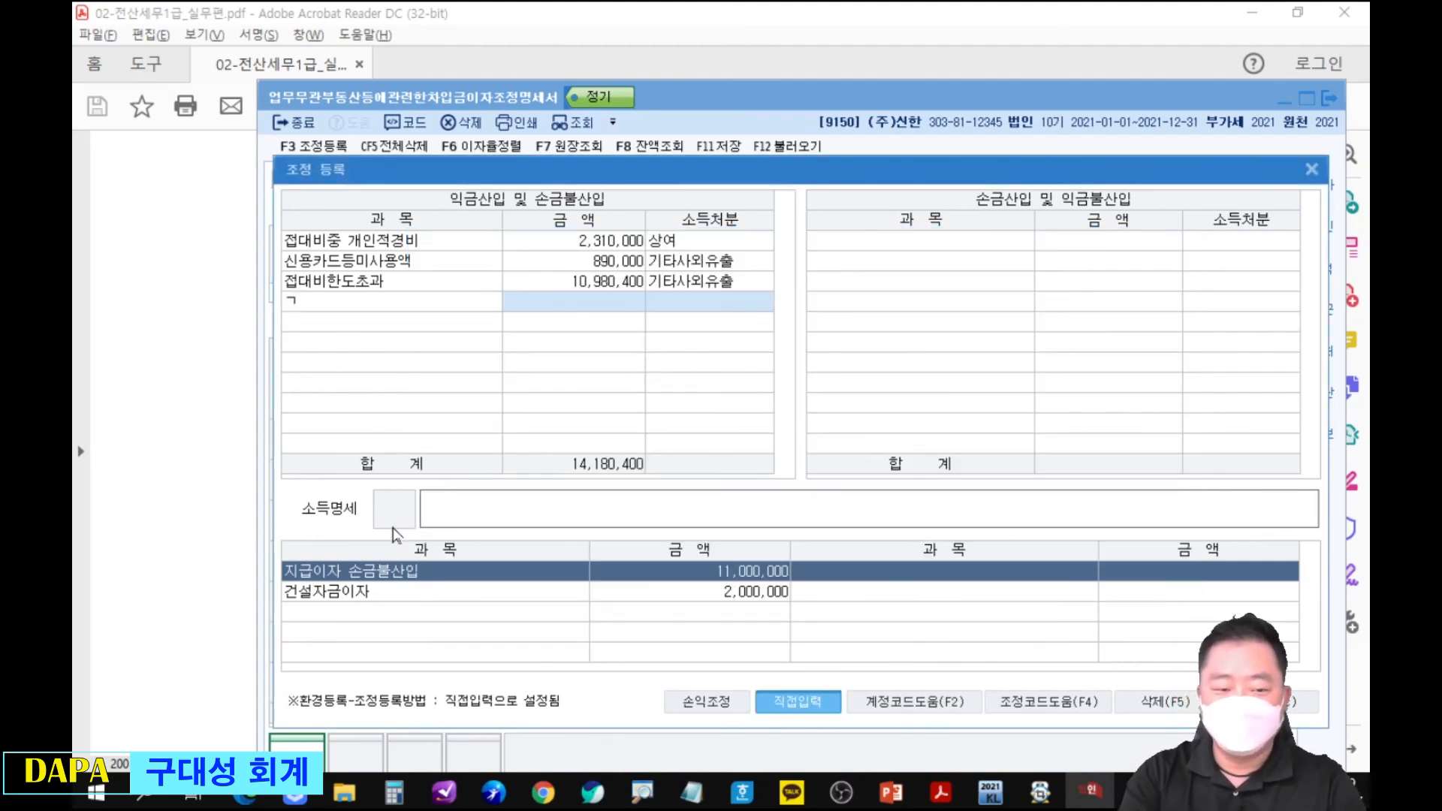
Register 건설자금이자 2,000,000 by 직접입력 under 익금산입 및 손금불산입 with 소득처분 유보발생.
text(건ㅅ설자금이자)
key(Return)
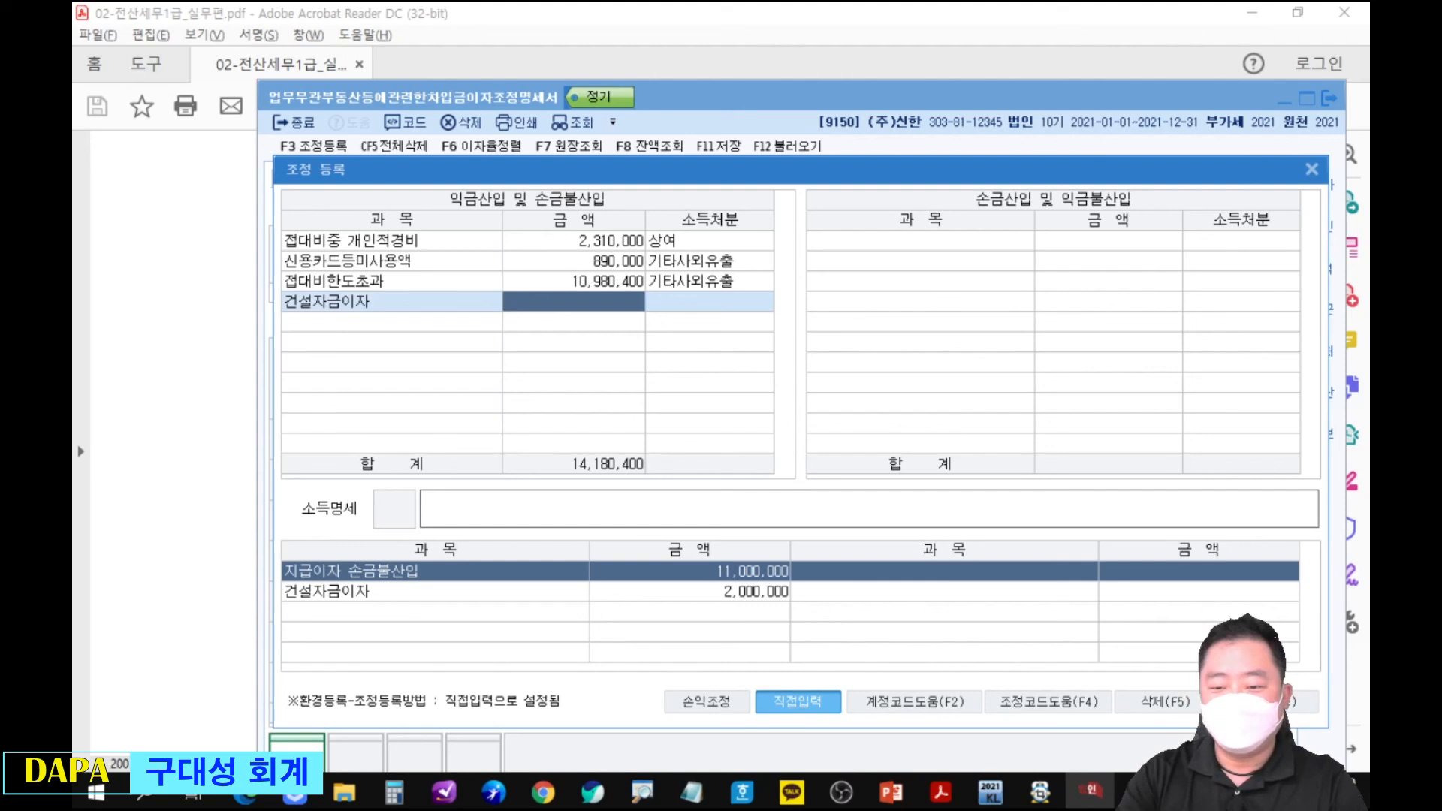
text(2000000)
key(Return)
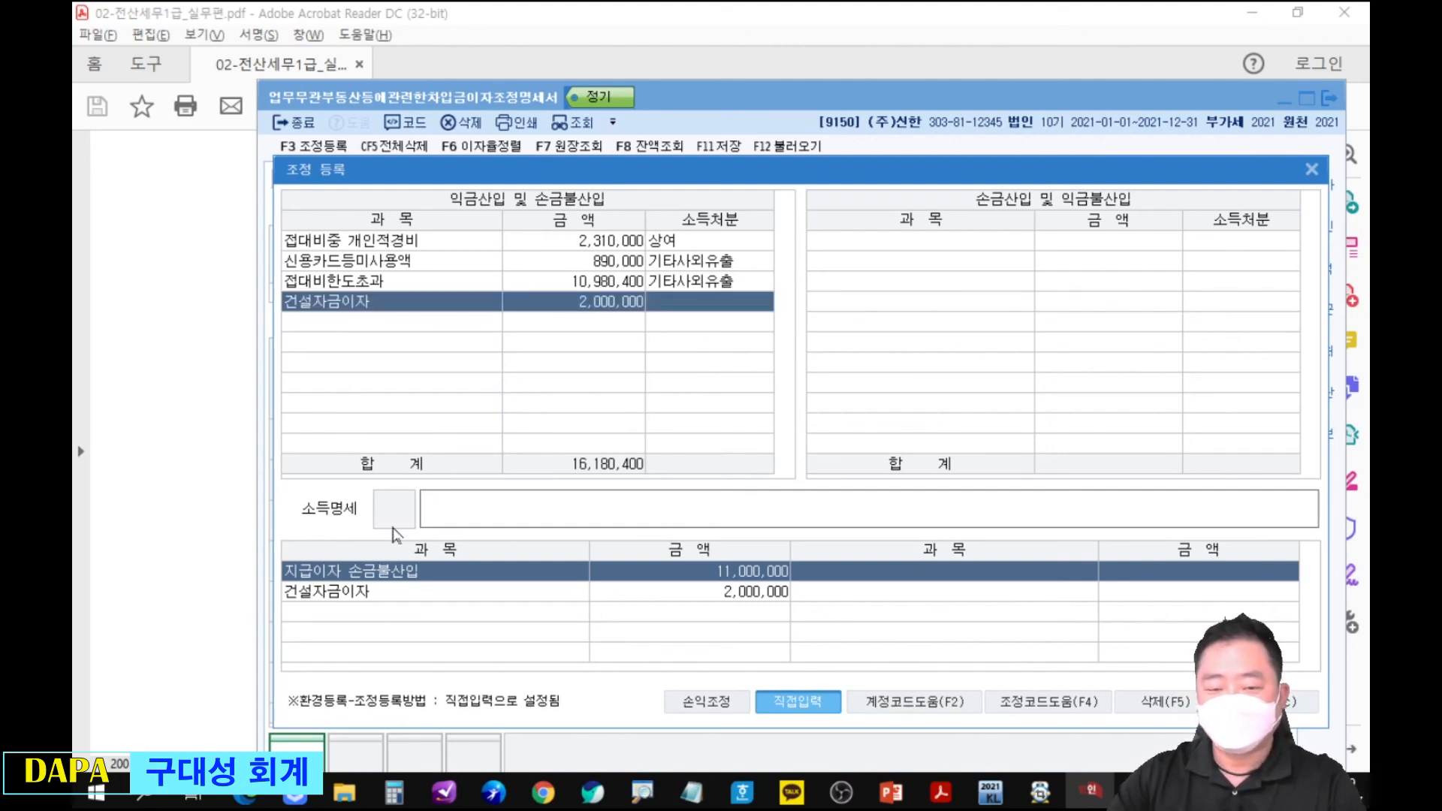
click(711, 302)
click(615, 303)
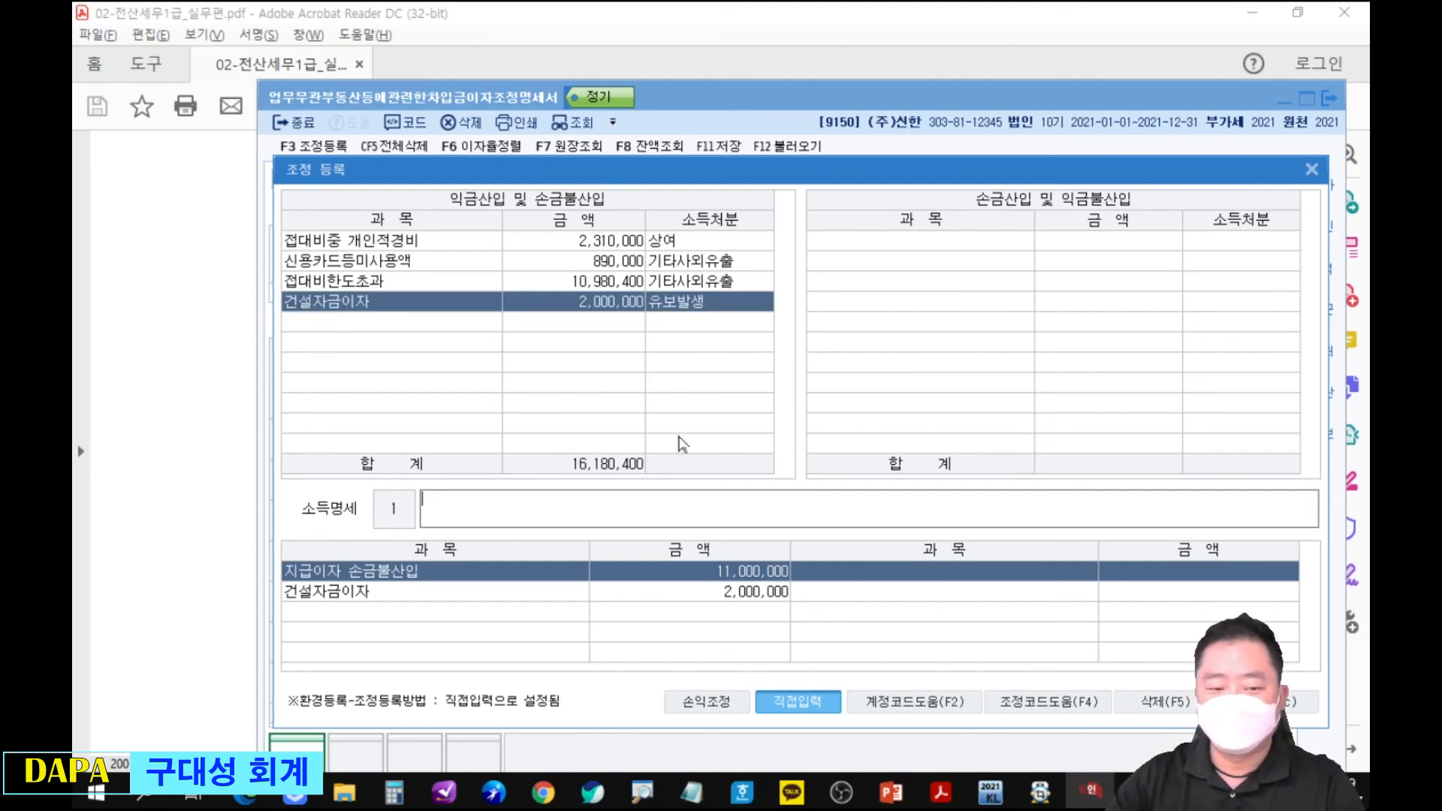
key(Return)
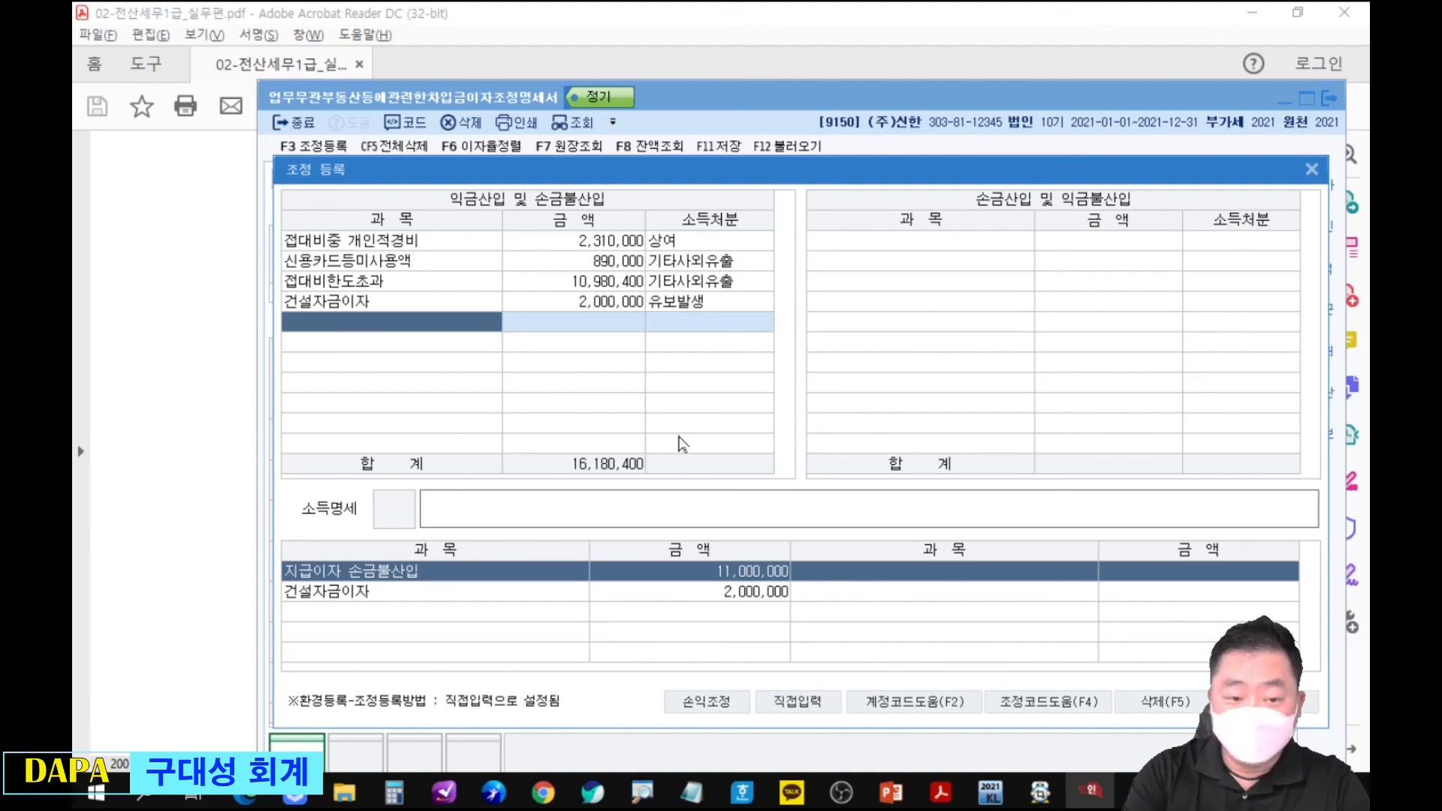
Register 업무무관자산지급이자 11,000,000 under 익금산입 및 손금불산입 with 소득처분 기타사외유출, and close the dialog.
text(업무)
key(Return)
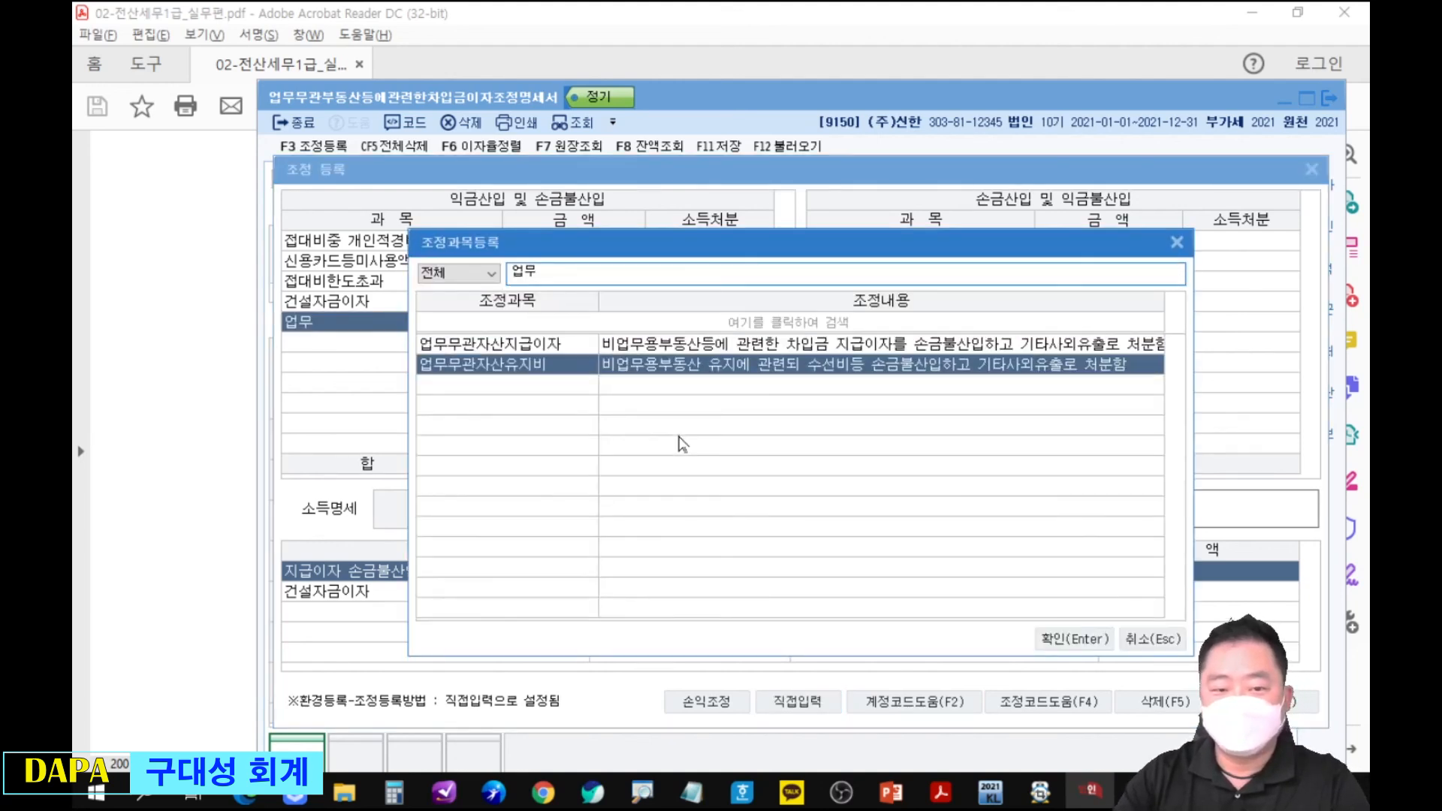
key(Return)
text(11000000)
key(Return)
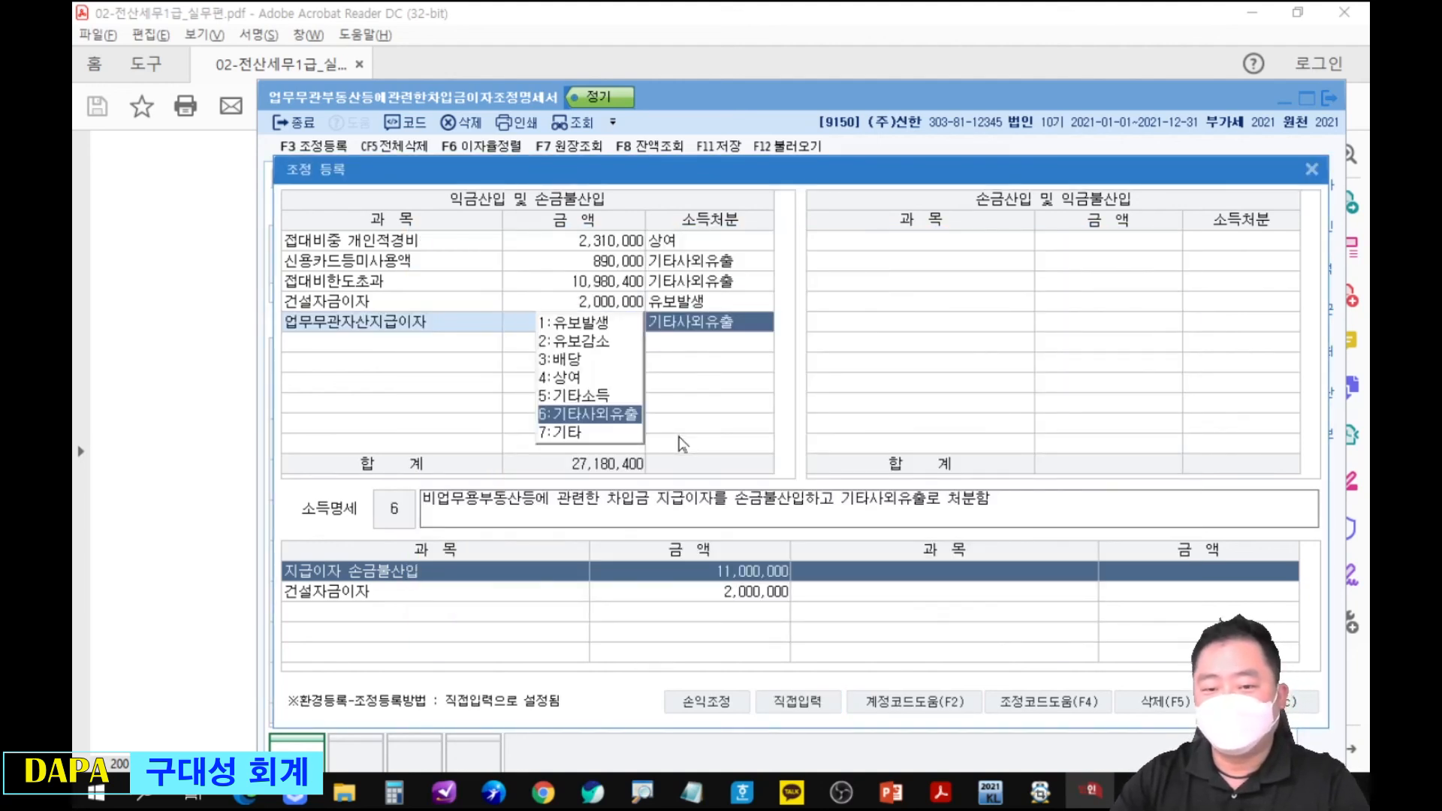
key(Return)
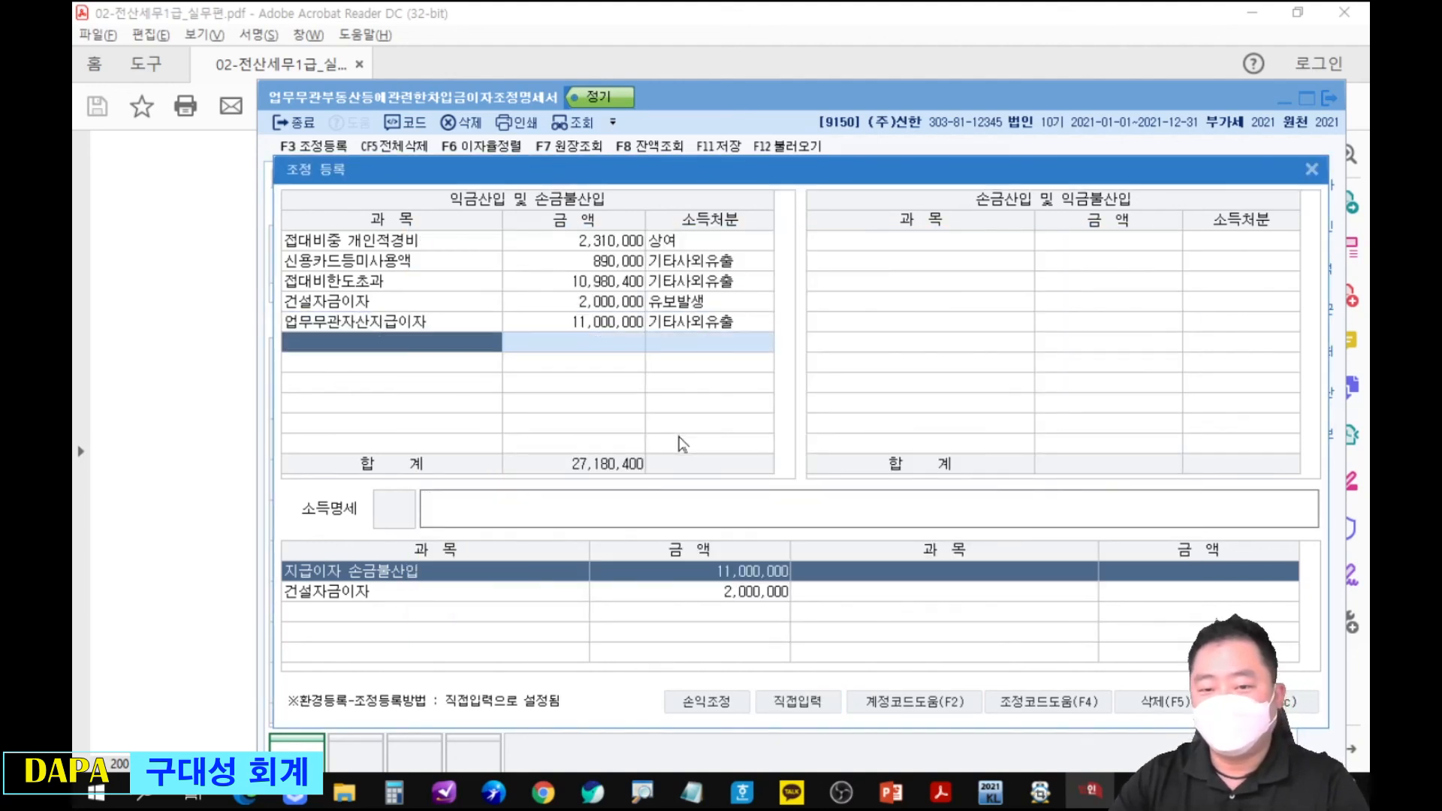
click(1312, 170)
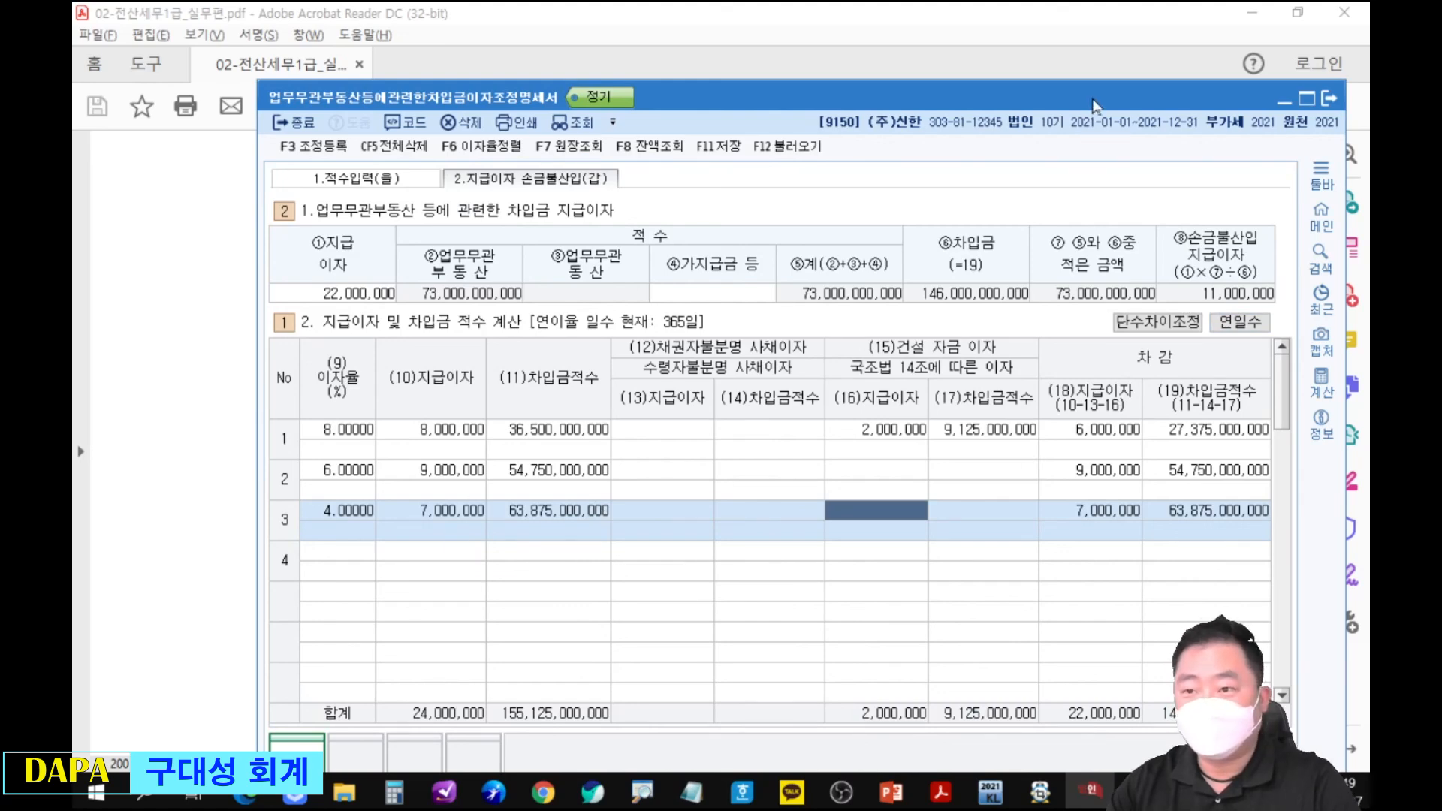
Close the 업무무관부동산등에관련한차입금이자조정명세서 form and switch to the 관련문제 slide in PowerPoint.
drag(1168, 98, 925, 290)
click(1086, 289)
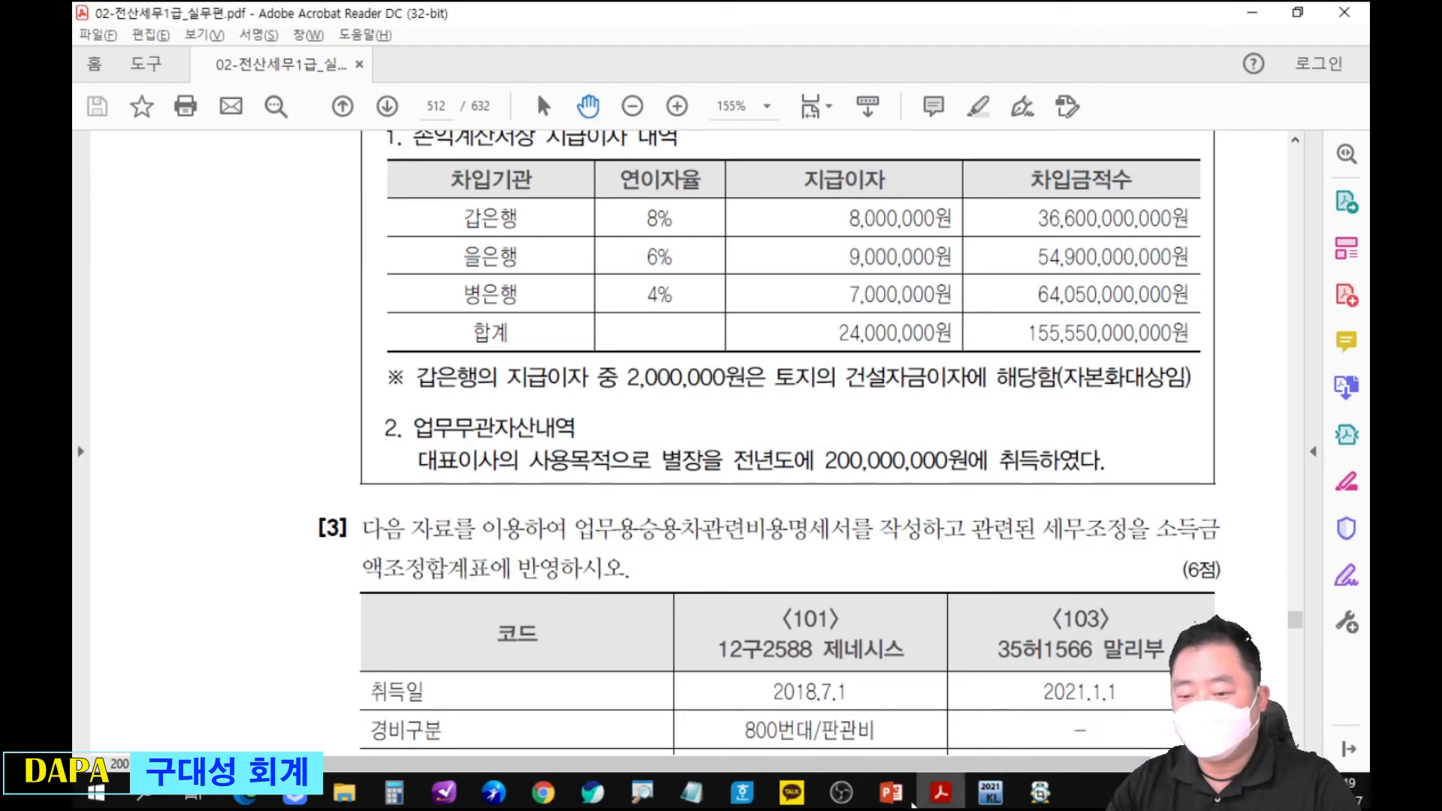
click(890, 791)
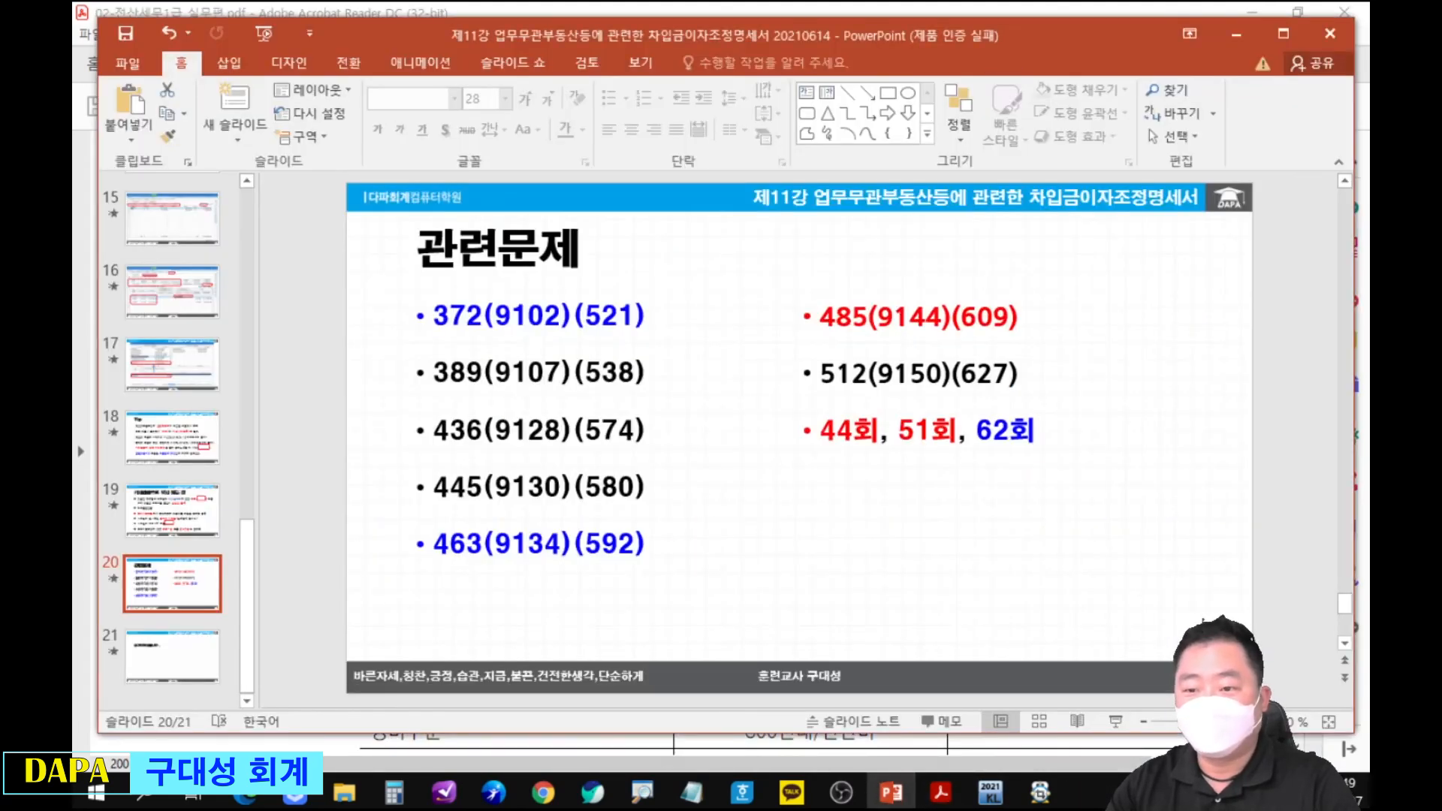
Present the 참고 slide, reveal its 기부금 note, and mark 이자수익, 이자비용 and 기부금.
drag(1128, 38, 72, 32)
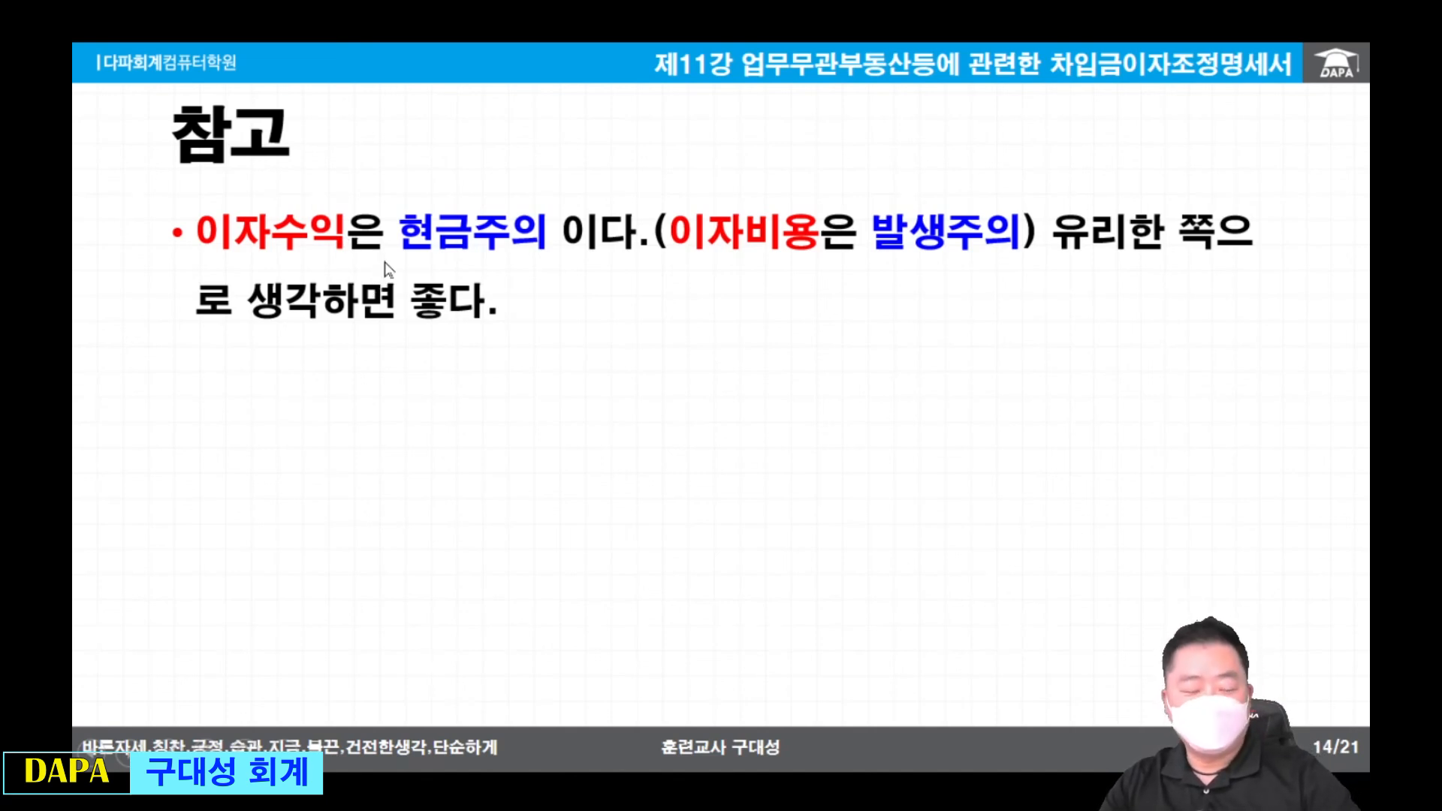
click(632, 394)
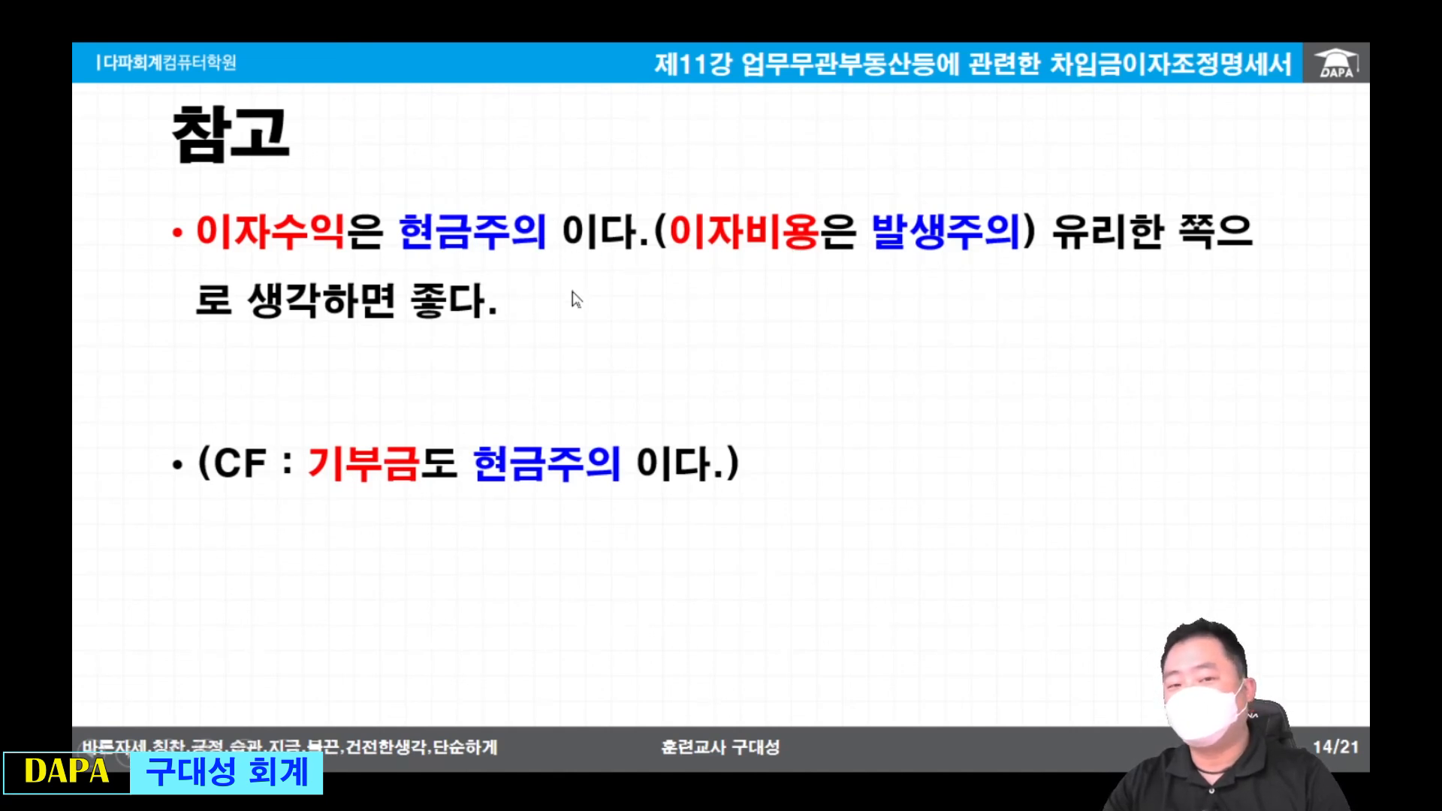
drag(173, 166, 178, 170)
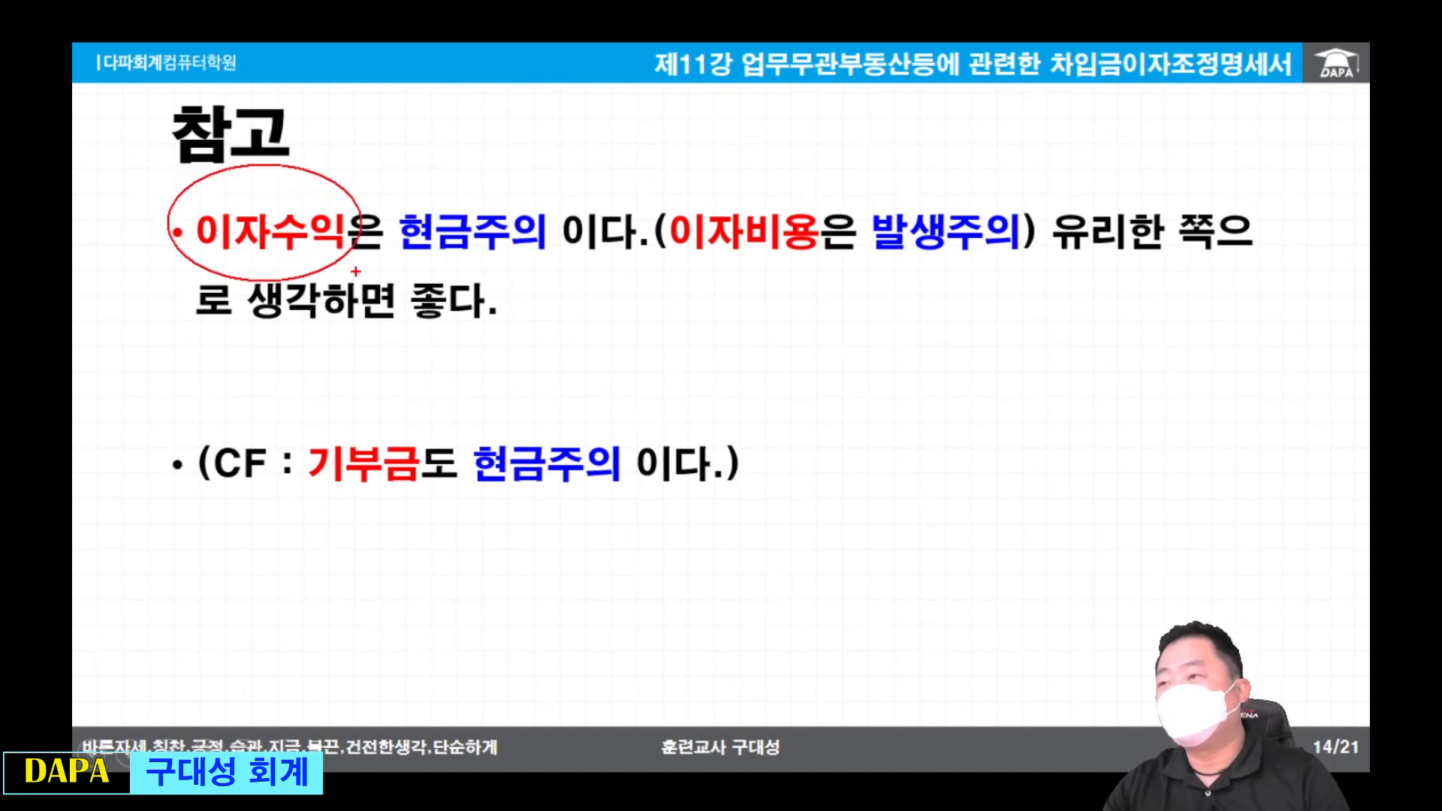
mouse_move(807, 147)
mouse_down()
mouse_move(680, 297)
mouse_move(845, 315)
mouse_up()
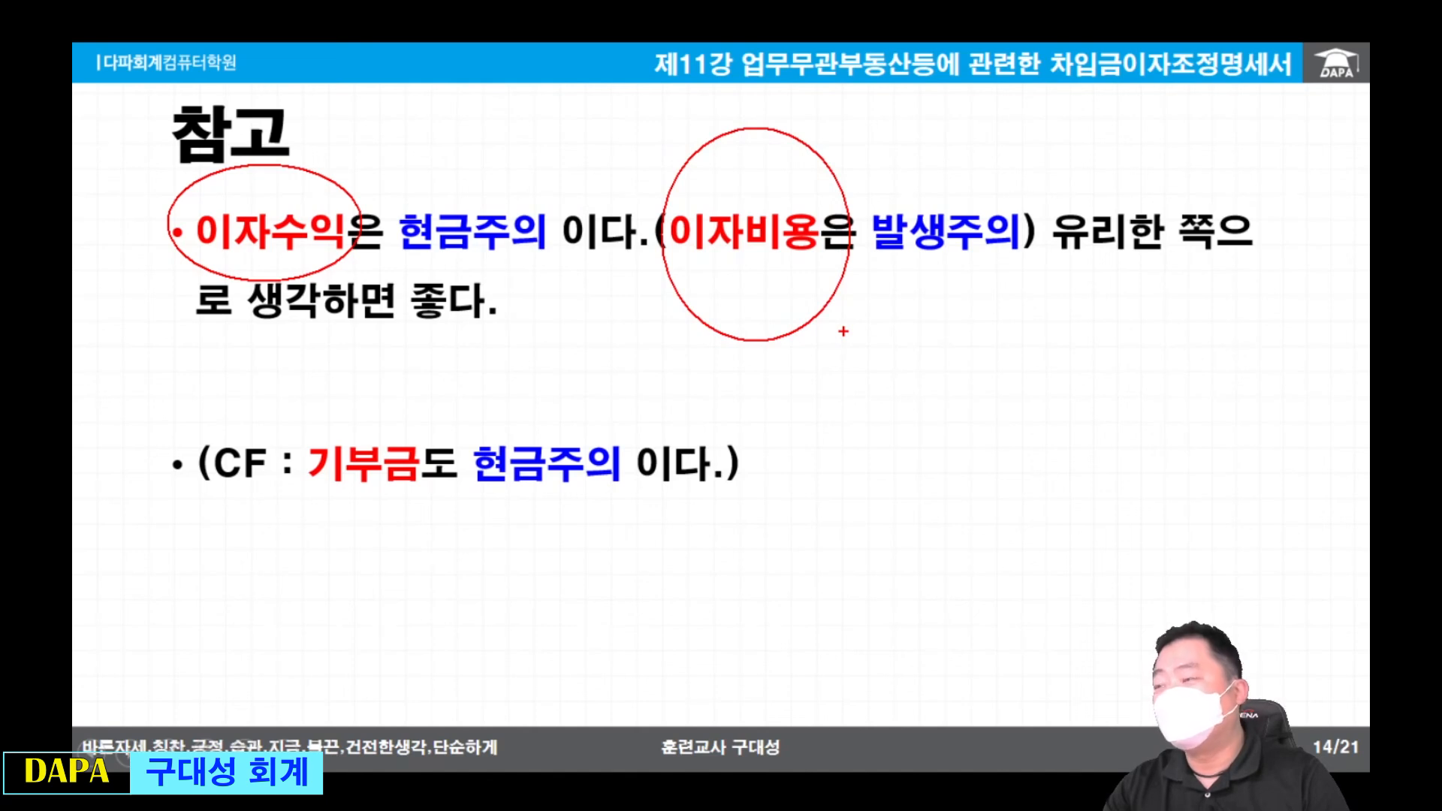
drag(307, 493, 434, 492)
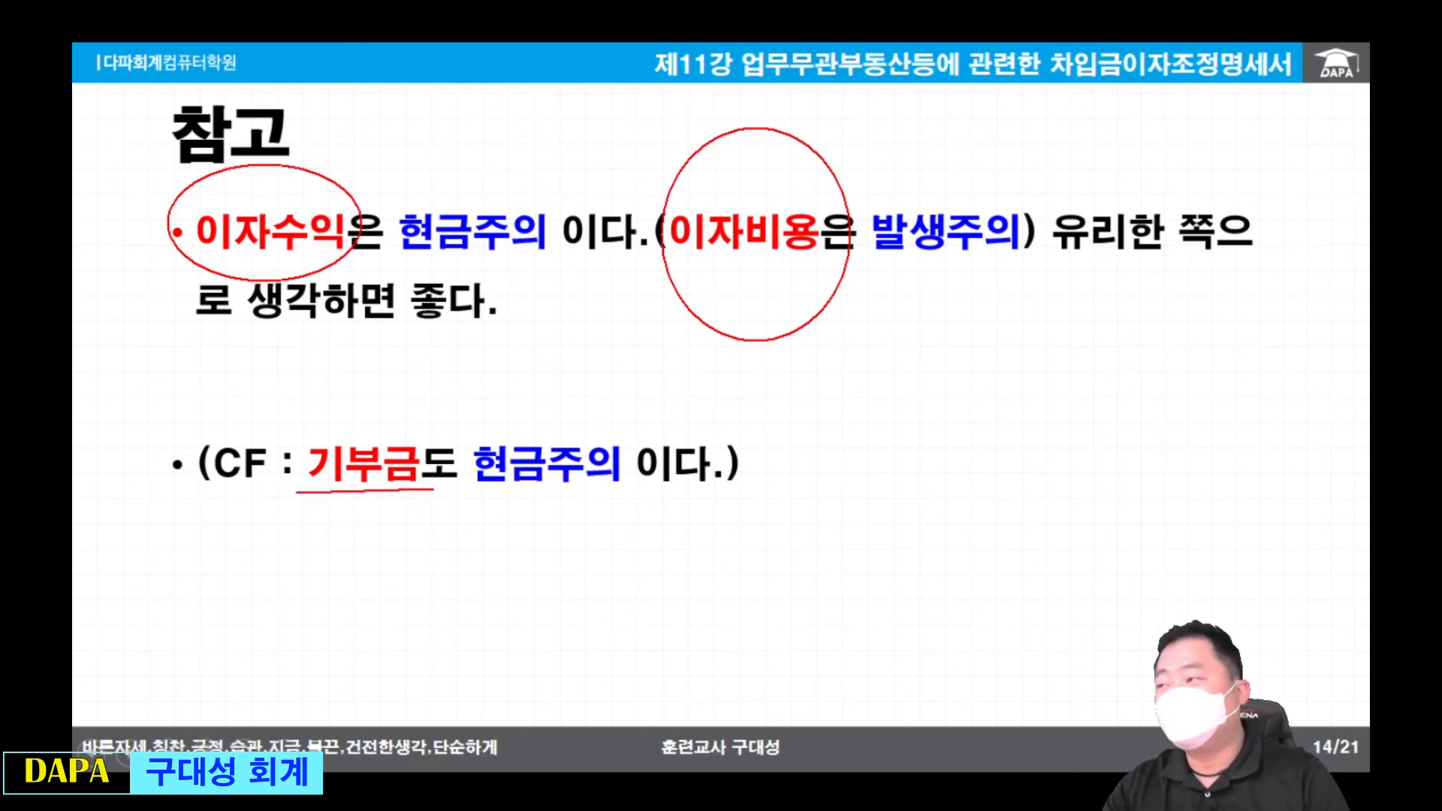